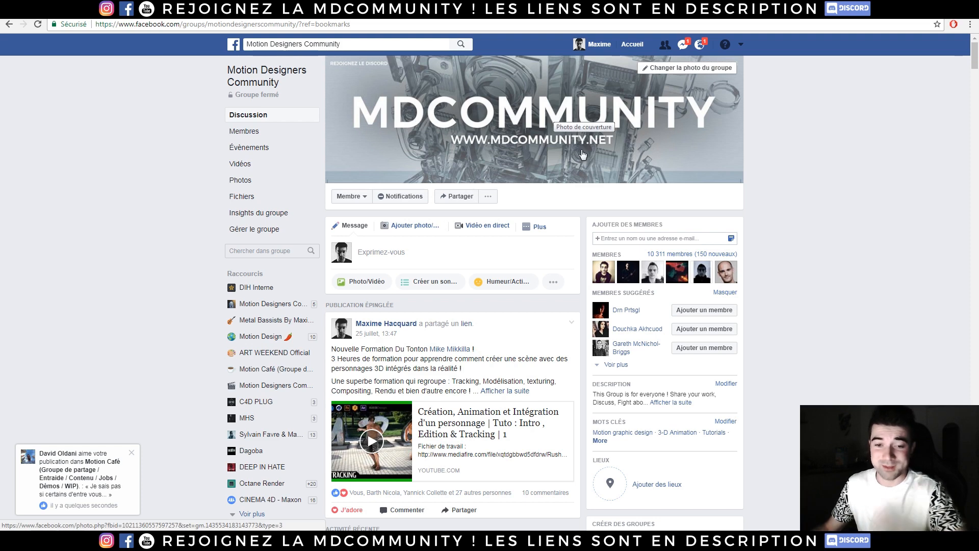
# - Switch to Discord and look through the Motion Designers Community server's text and voice channels
pyautogui.hotkey('alt', 'Tab')
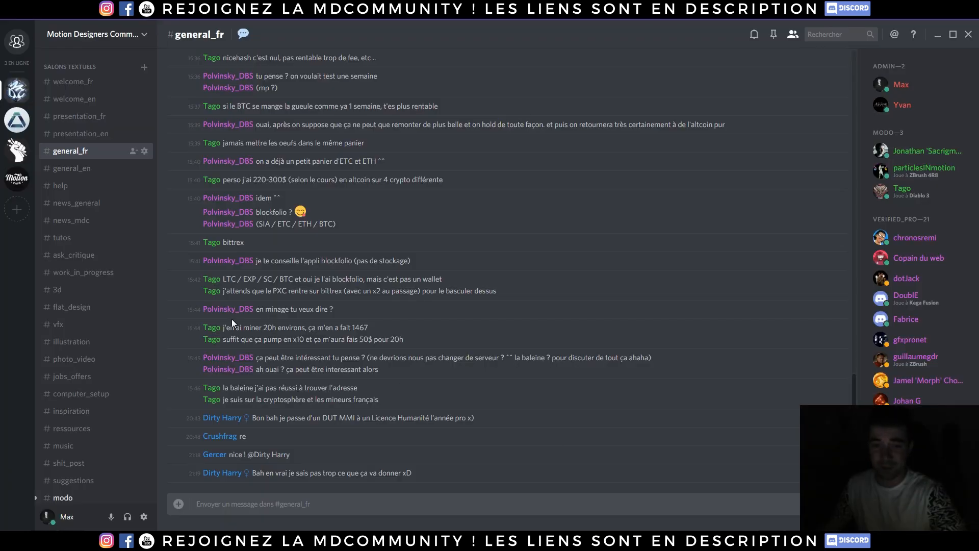
pyautogui.scroll(-4, 86, 337)
pyautogui.scroll(-2, 87, 341)
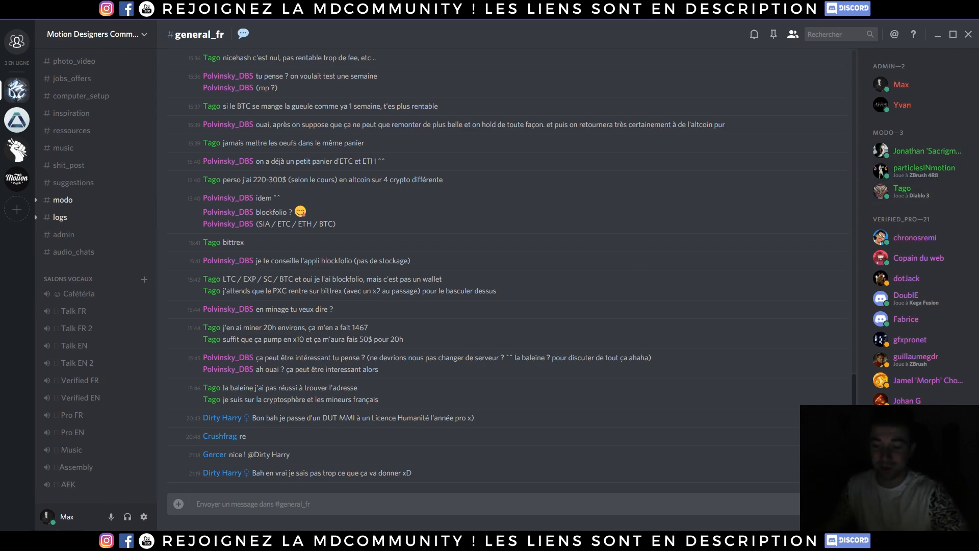
# - Return to the browser and look over the uploaded videos of the particlesINmotion YouTube channel
pyautogui.hotkey('alt', 'Tab')
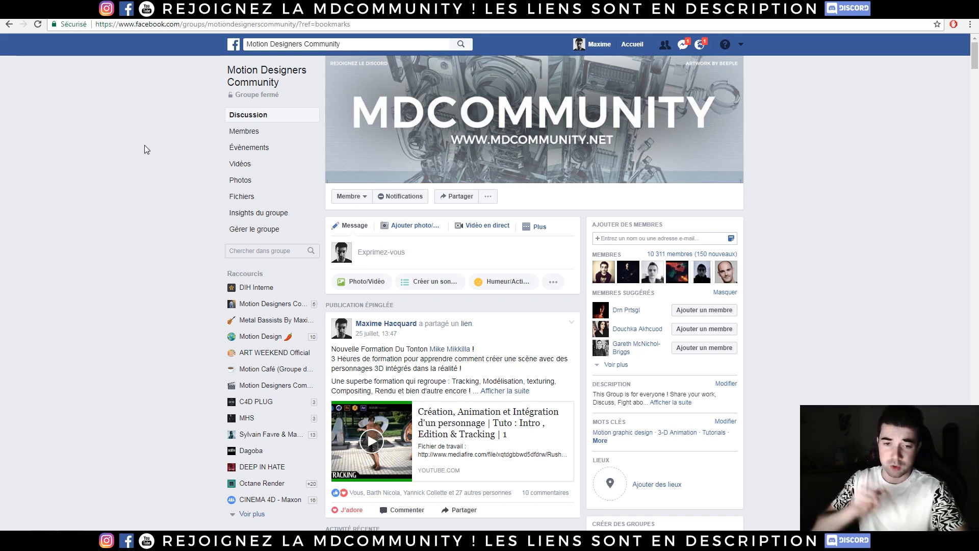
pyautogui.hotkey('ctrl', 'Tab')
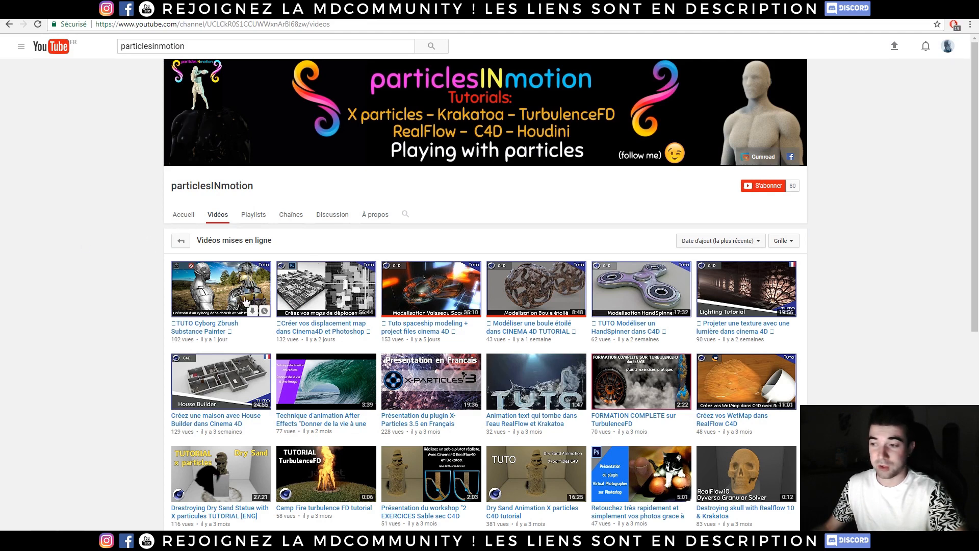
pyautogui.scroll(-2, 923, 308)
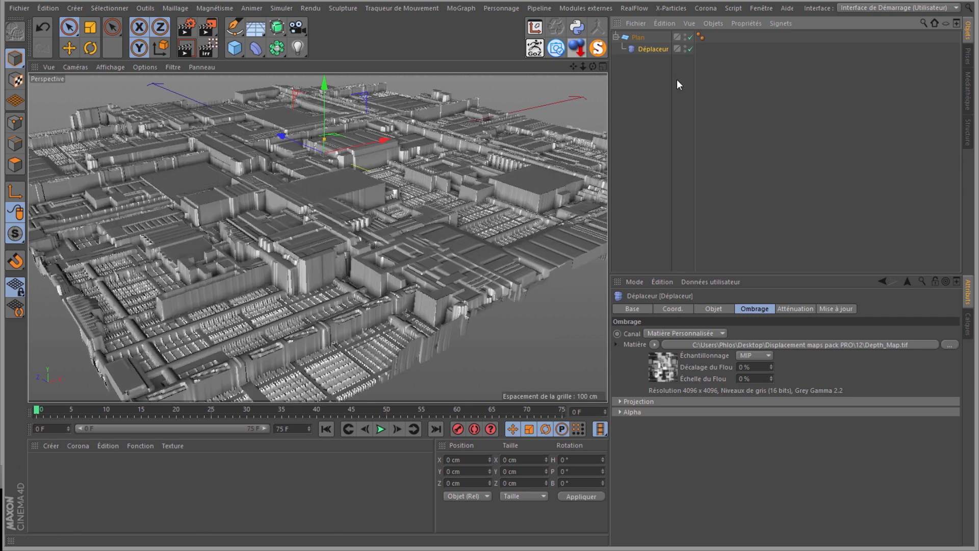
# - Turn the Déplaceur deformer off and back on, and examine the displaced plane from several angles and distances
pyautogui.click(691, 49)
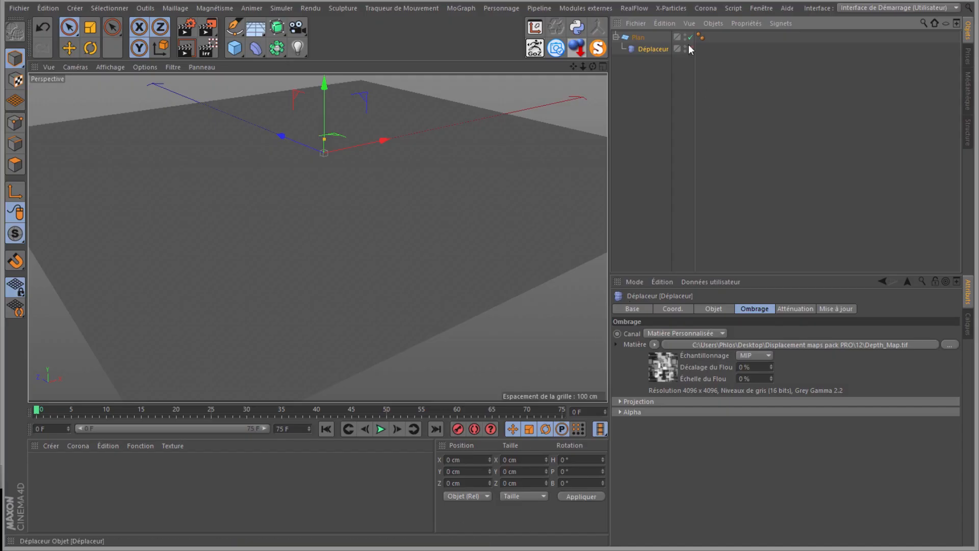
pyautogui.click(691, 49)
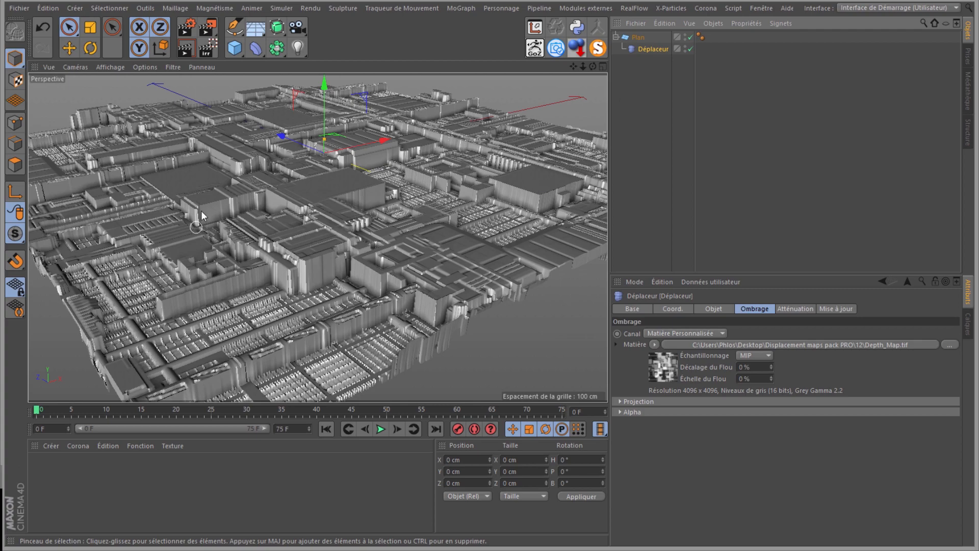
pyautogui.keyDown('alt'); pyautogui.moveTo(492, 258); pyautogui.dragTo(491, 256); pyautogui.keyUp('alt')
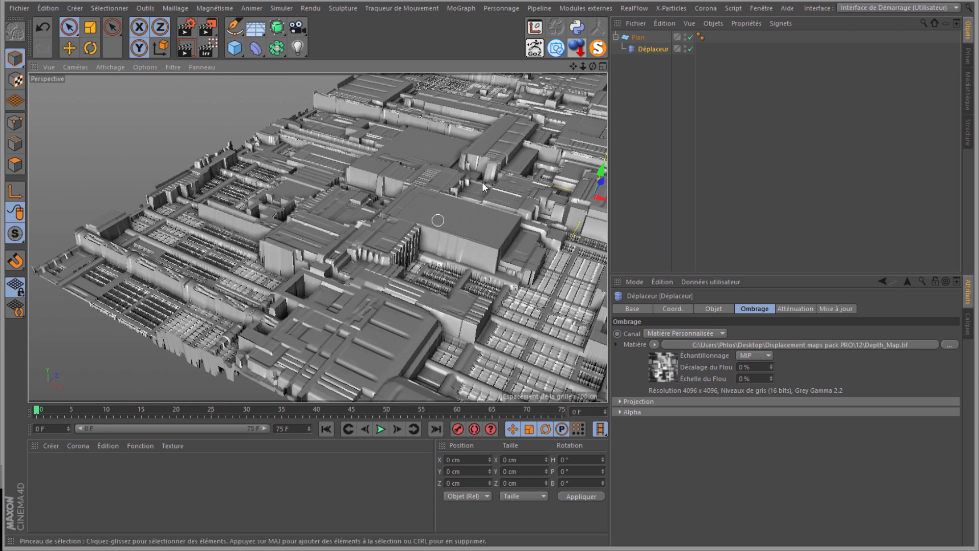
pyautogui.keyDown('alt'); pyautogui.moveTo(486, 181); pyautogui.dragTo(486, 181); pyautogui.keyUp('alt')
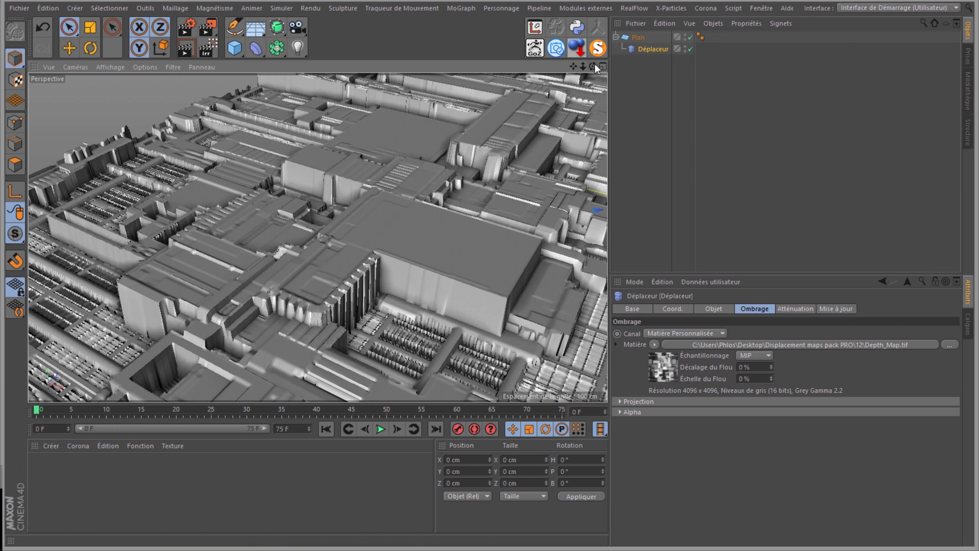
pyautogui.moveTo(593, 66); pyautogui.dragTo(494, 263)
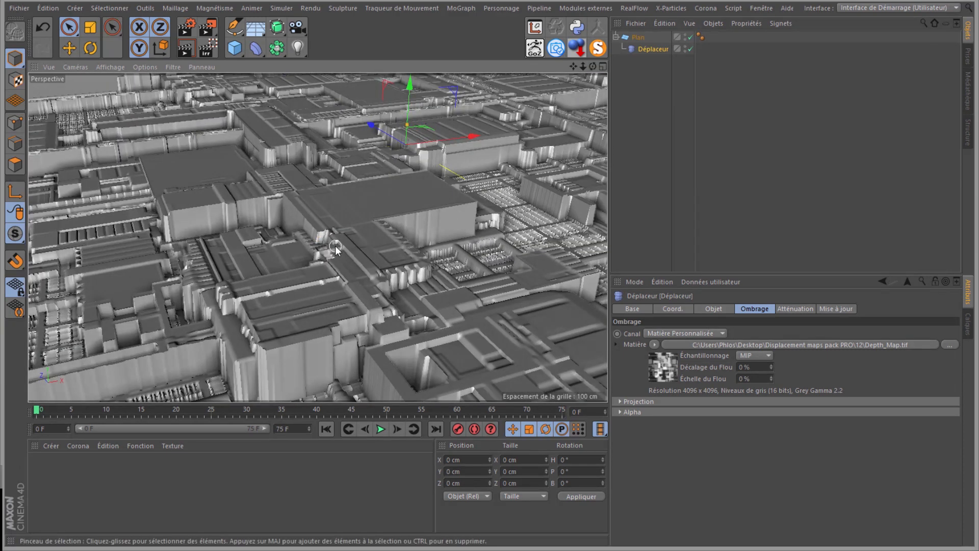
pyautogui.scroll(-2, 448, 232)
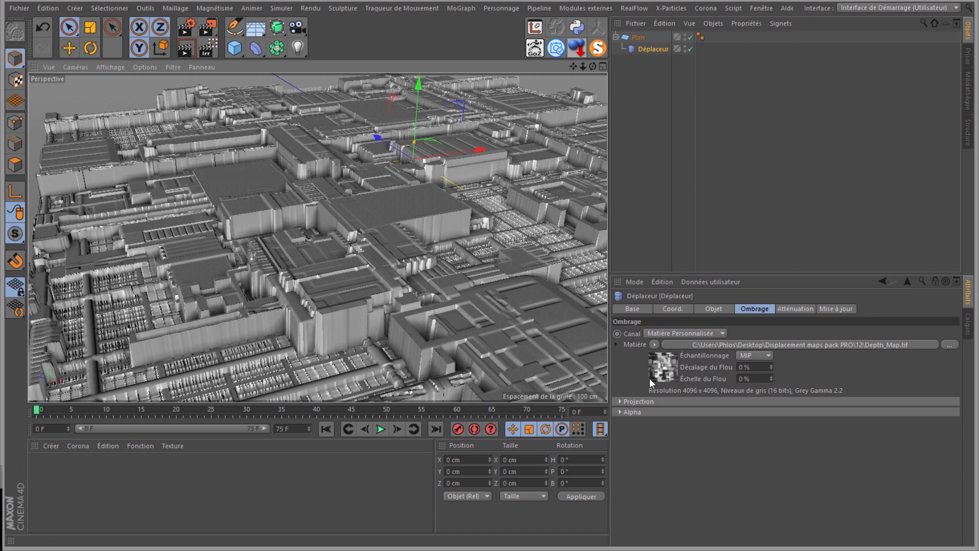
pyautogui.scroll(-1, 366, 270)
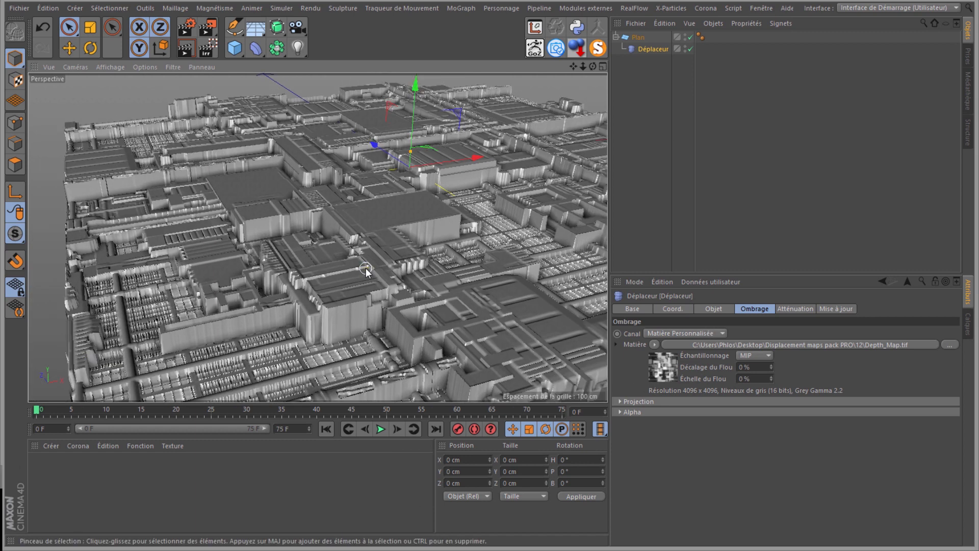
pyautogui.scroll(-2, 366, 270)
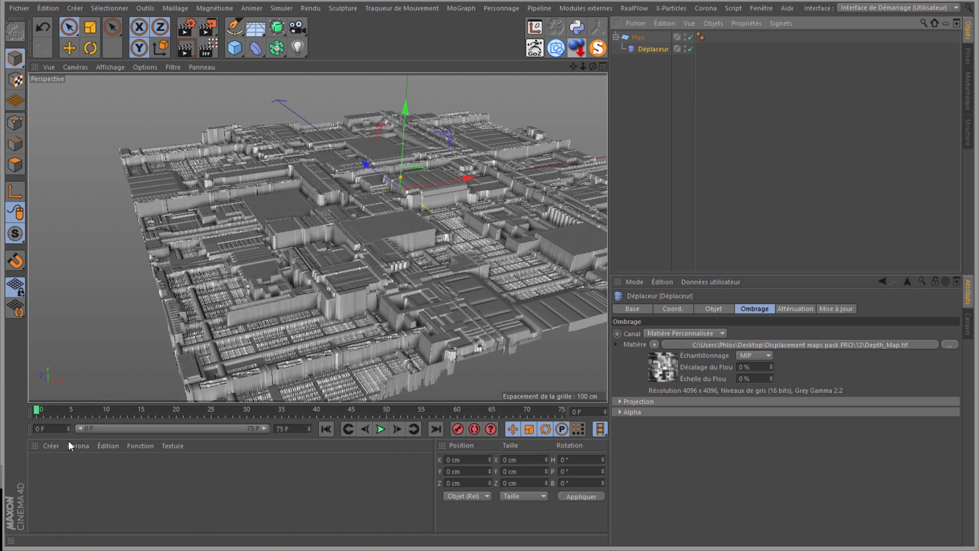
# - Create a new material and delete the Déplaceur deformer from under the Plan object
pyautogui.doubleClick(71, 482)
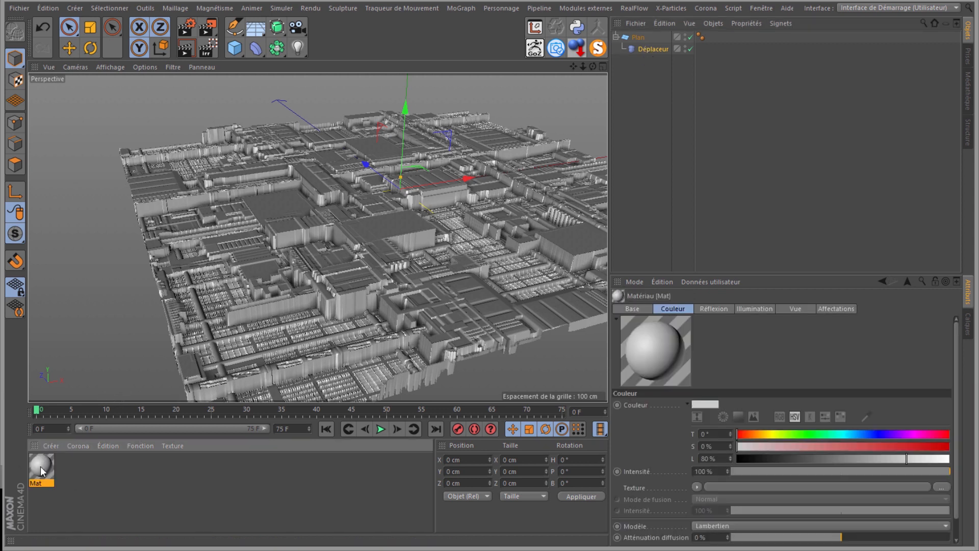
pyautogui.click(648, 49)
pyautogui.press('Delete')
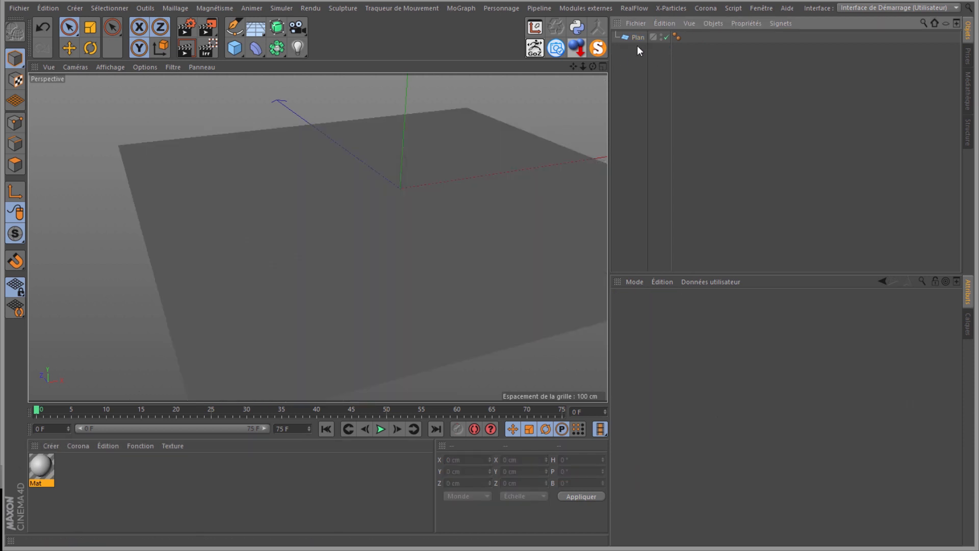
# - Convert the Plan object to an editable polygon object and apply the Mat material to it
pyautogui.click(634, 38)
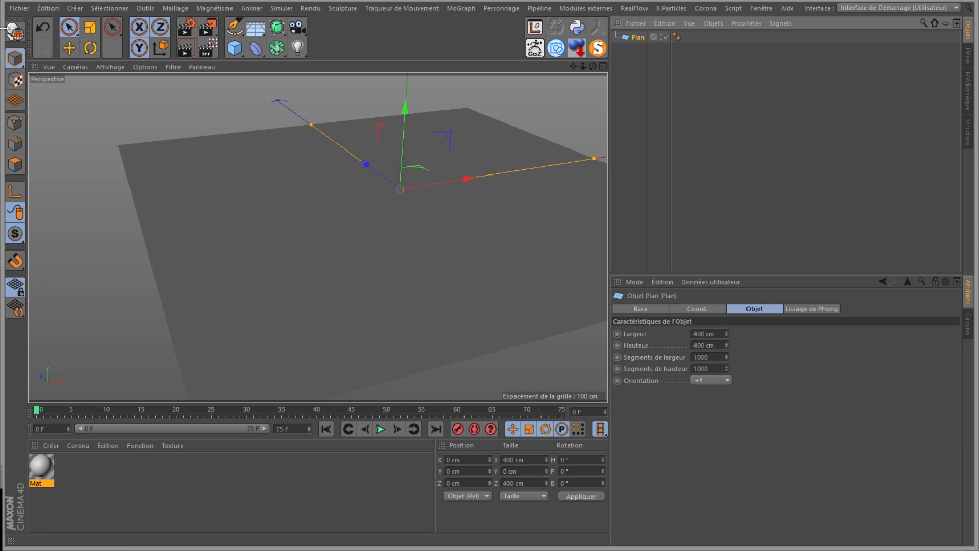
pyautogui.click(15, 31)
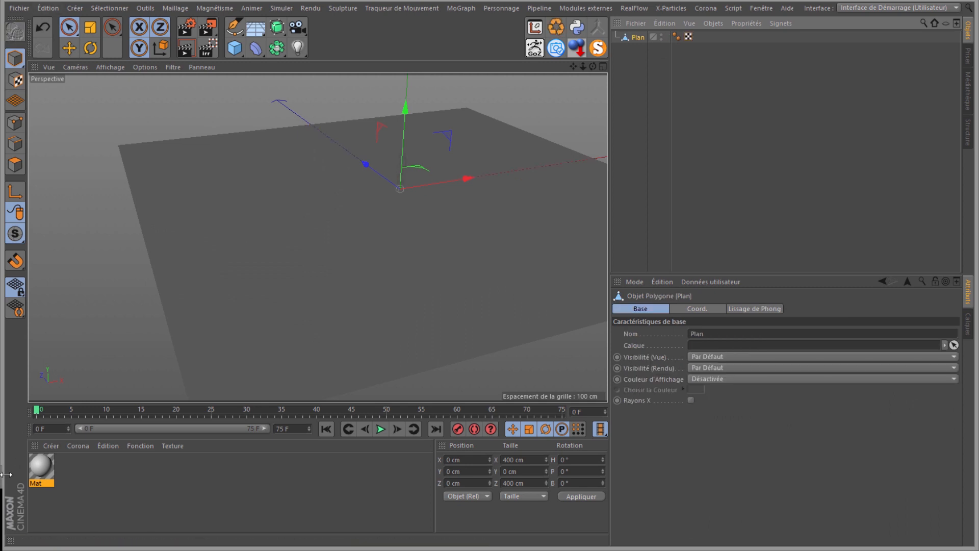
pyautogui.moveTo(45, 467); pyautogui.dragTo(647, 43)
# - Open the Mat material for editing and enable its Déplacement channel
pyautogui.click(39, 474)
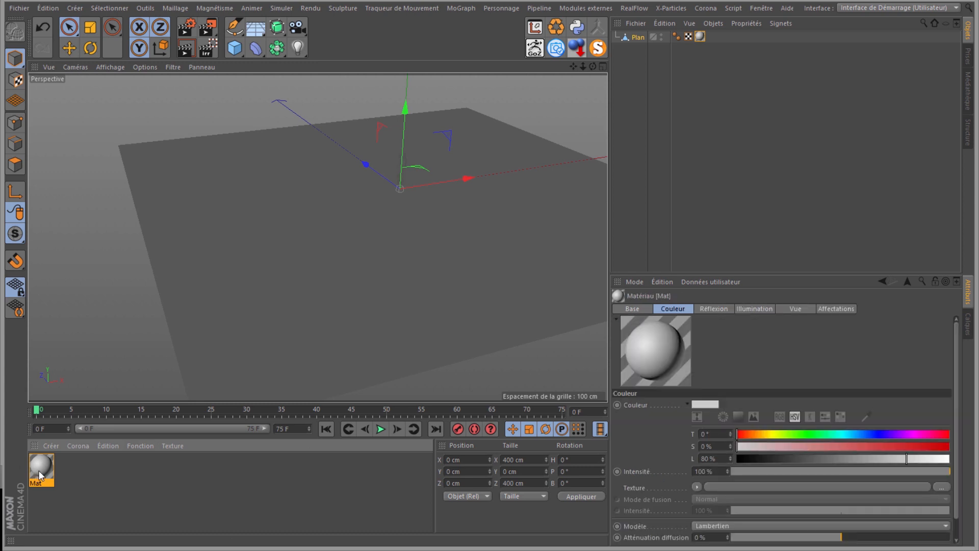
pyautogui.moveTo(0, 68); pyautogui.dragTo(315, 78)
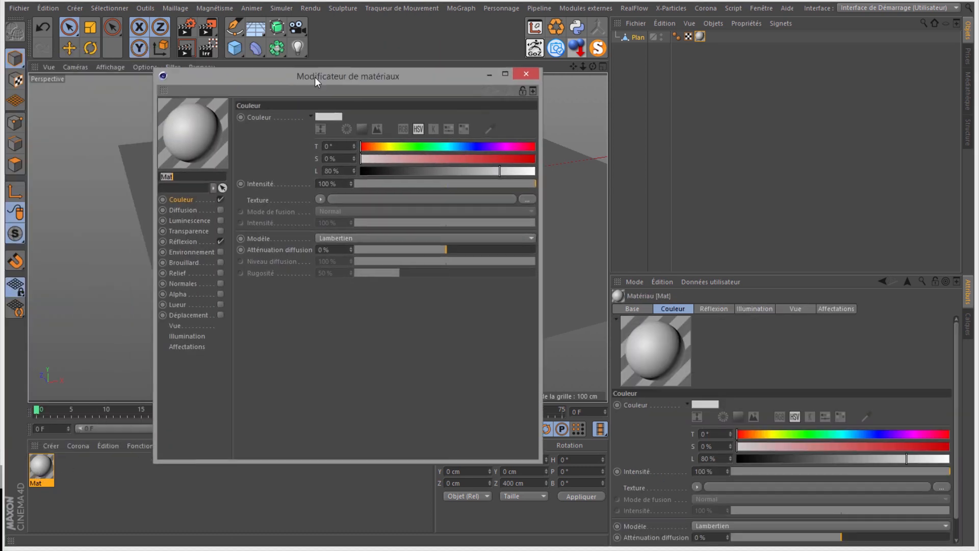
pyautogui.click(220, 315)
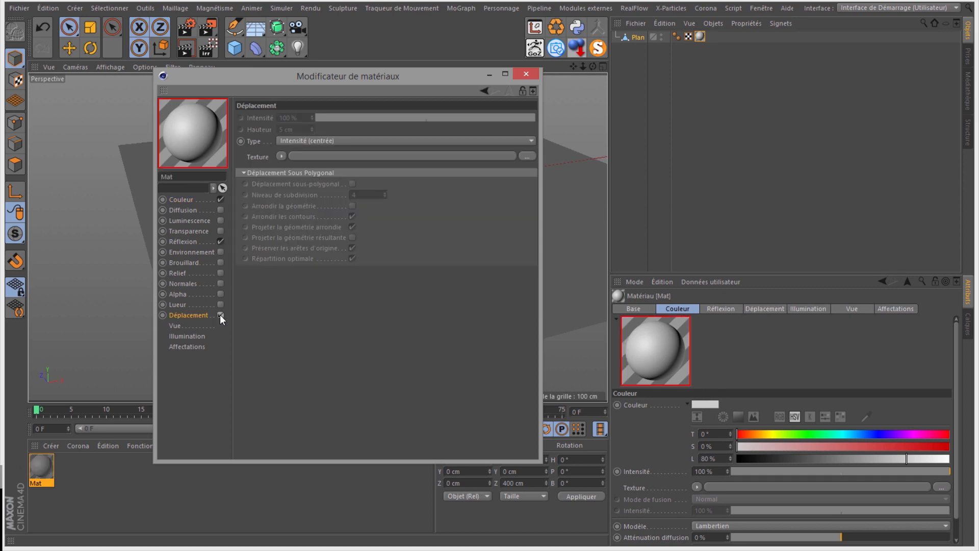
# - Load Depth_Map.tif as the displacement texture without copying the image to the project location
pyautogui.click(282, 157)
pyautogui.click(293, 182)
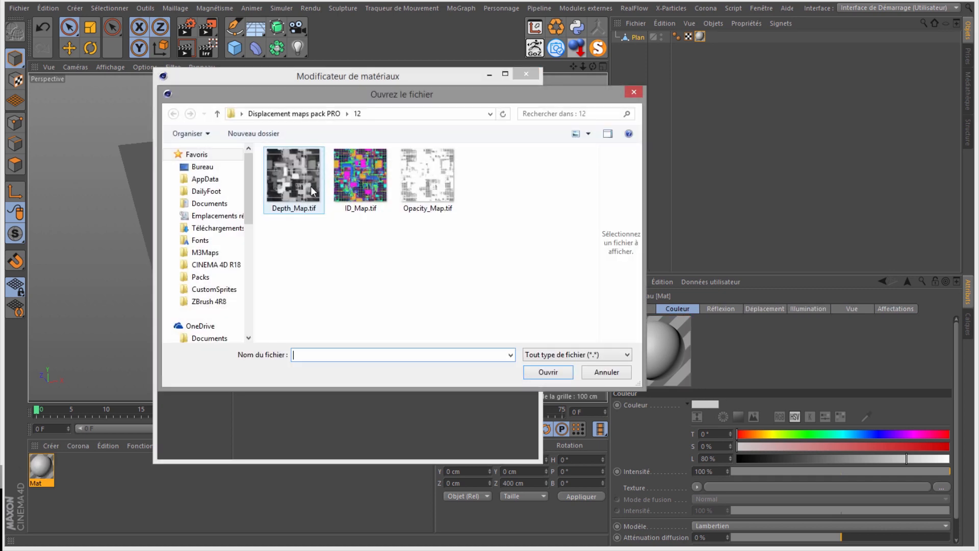
pyautogui.click(294, 174)
pyautogui.click(549, 373)
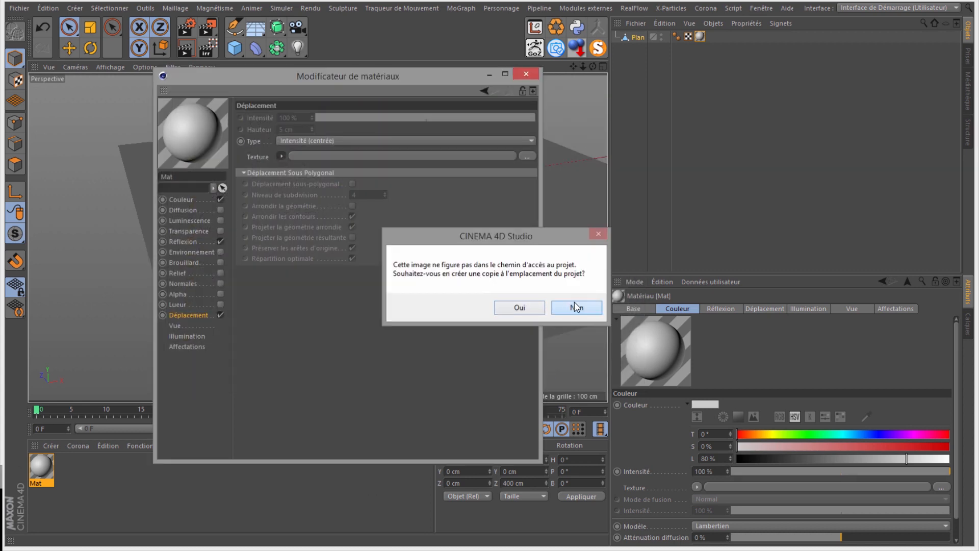
pyautogui.click(566, 308)
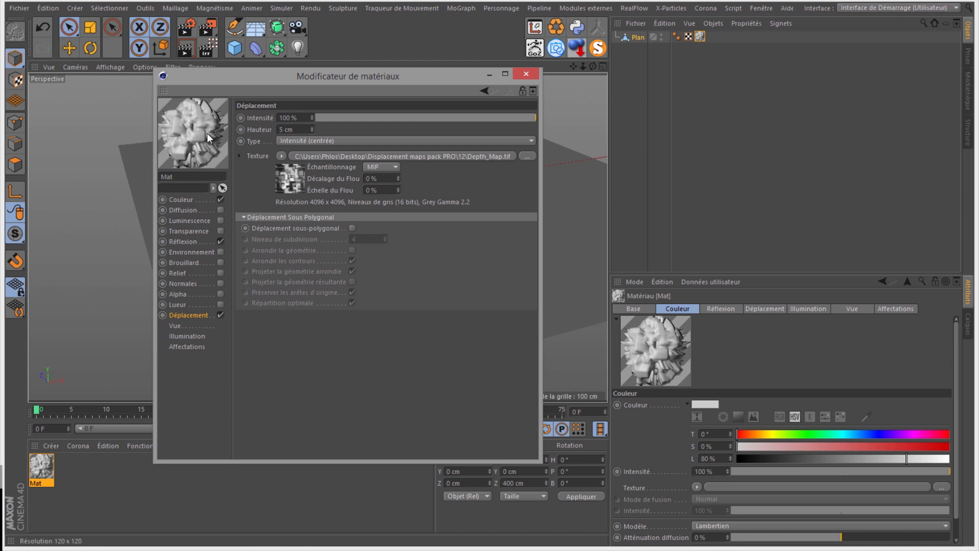
# - Enable sub-polygonal displacement for Mat with a subdivision level of 2 and close the material editor
pyautogui.moveTo(281, 77); pyautogui.dragTo(618, 75)
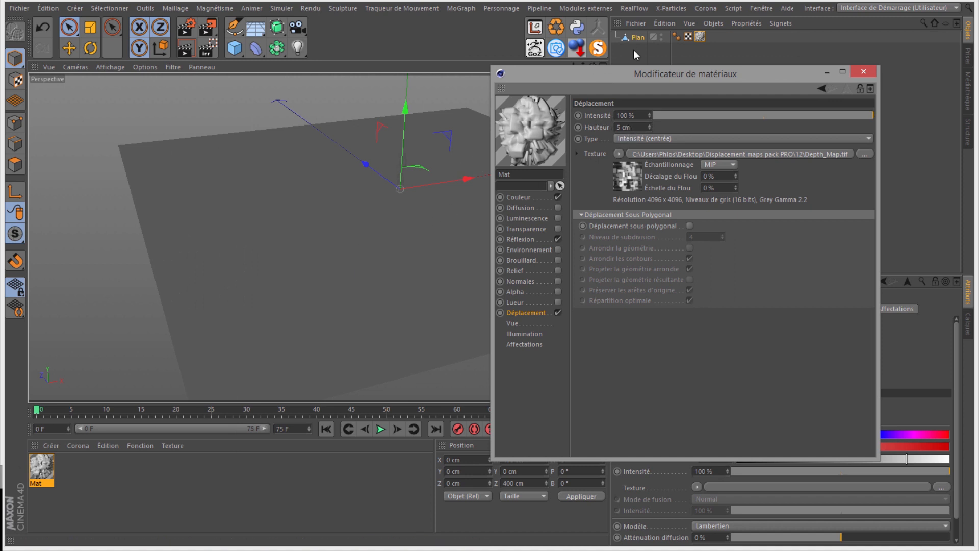
pyautogui.click(617, 127)
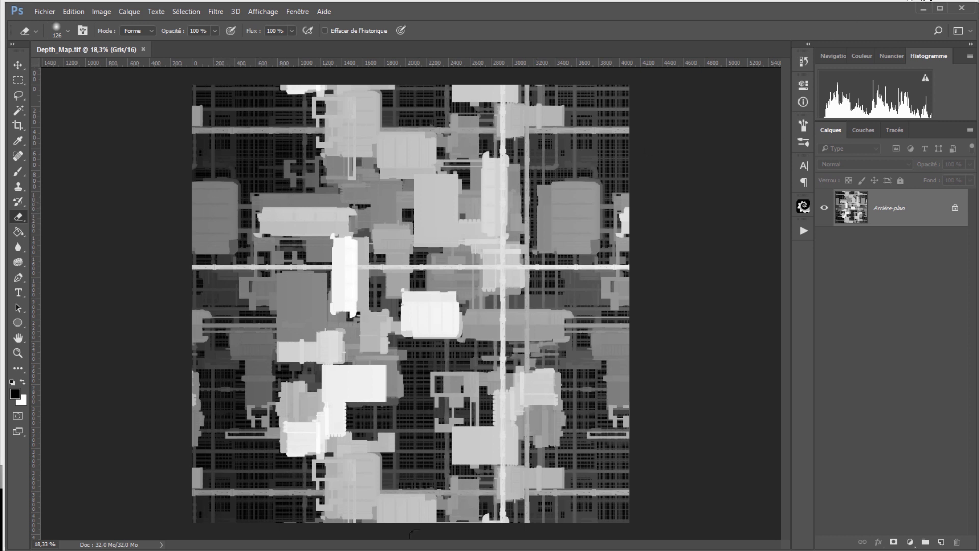
pyautogui.click(355, 503)
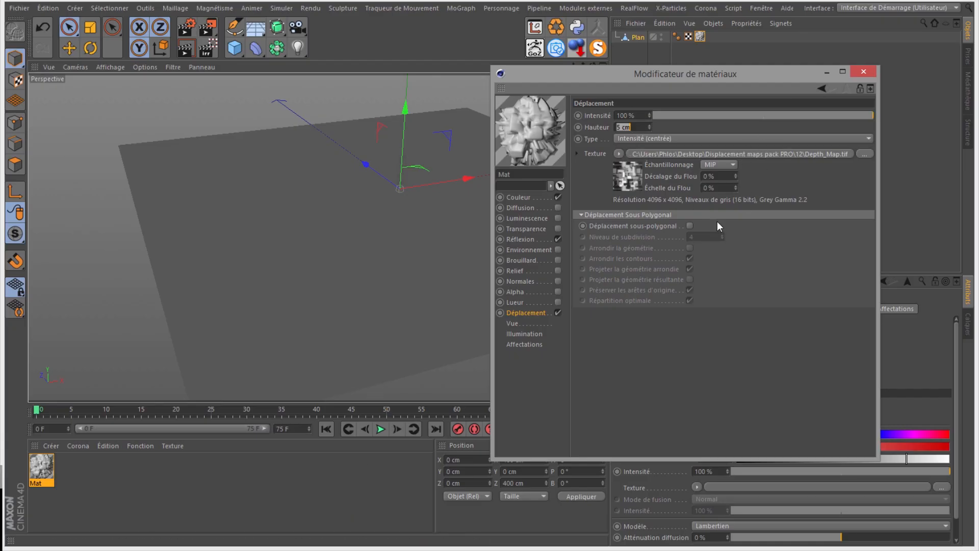
pyautogui.click(690, 226)
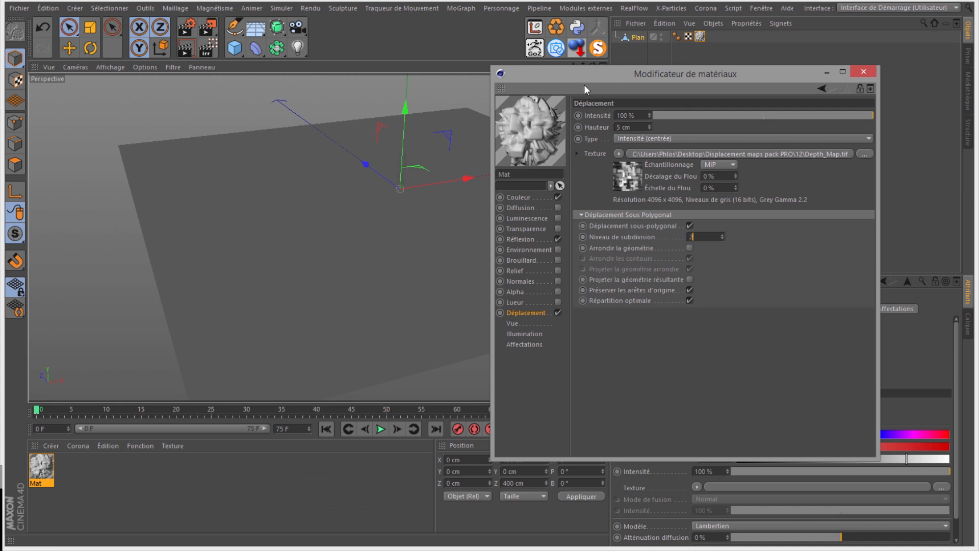
pyautogui.moveTo(583, 76); pyautogui.dragTo(560, 159)
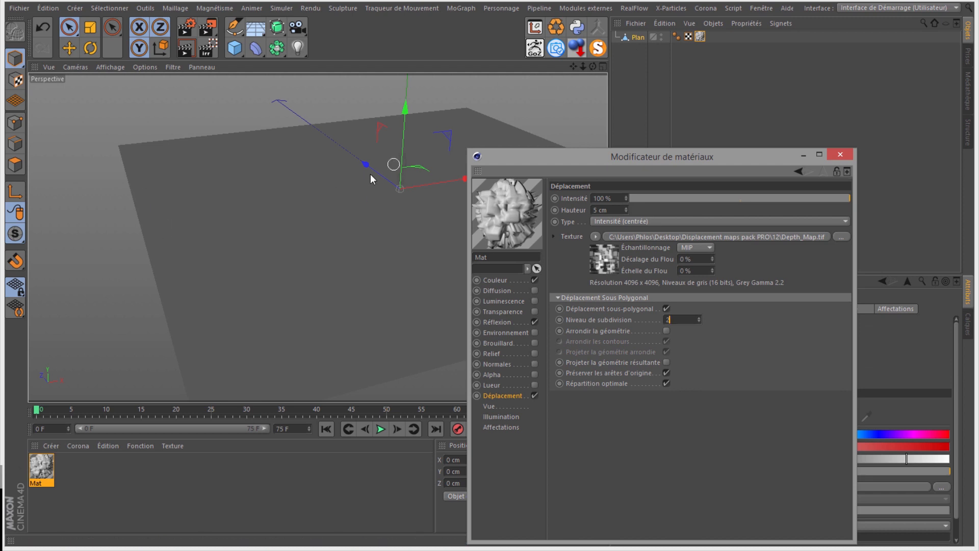
pyautogui.click(673, 321)
pyautogui.click(669, 319)
pyautogui.click(840, 158)
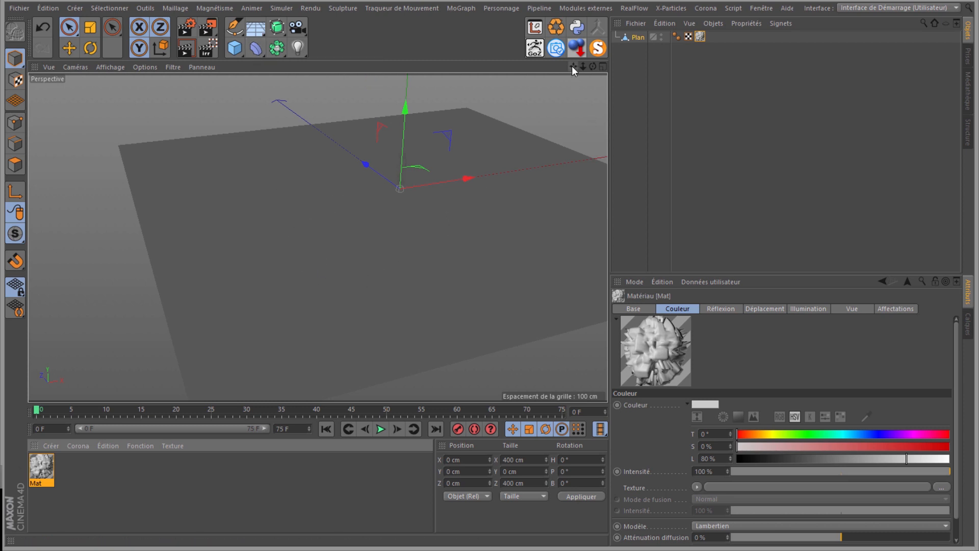
# - Reopen the Mat material's displacement settings and render the plane in the perspective view
pyautogui.moveTo(572, 68); pyautogui.dragTo(492, 259)
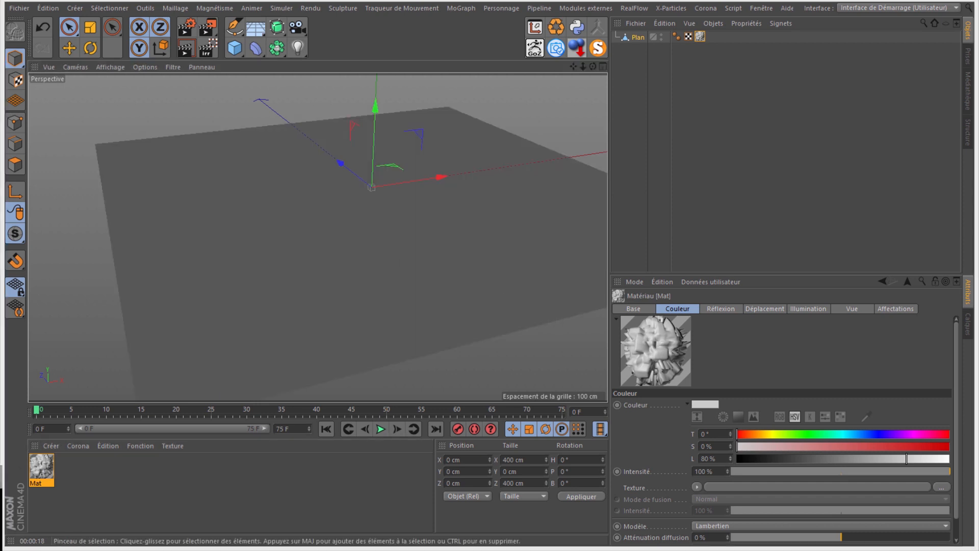
pyautogui.moveTo(1, 31); pyautogui.dragTo(709, 125)
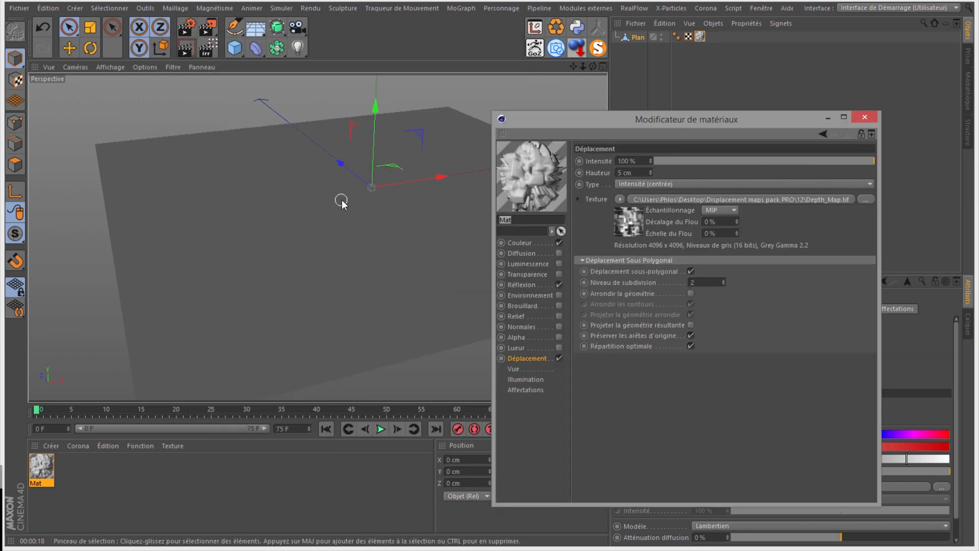
pyautogui.click(181, 51)
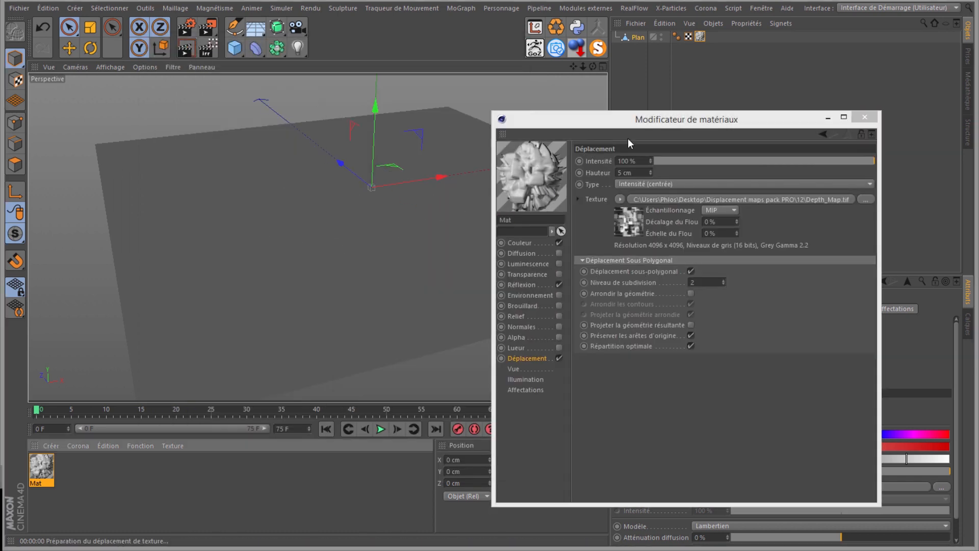
# - Turn off sub-polygonal displacement for Mat and render the plane in the perspective view from a higher angle
pyautogui.moveTo(620, 121); pyautogui.dragTo(778, 115)
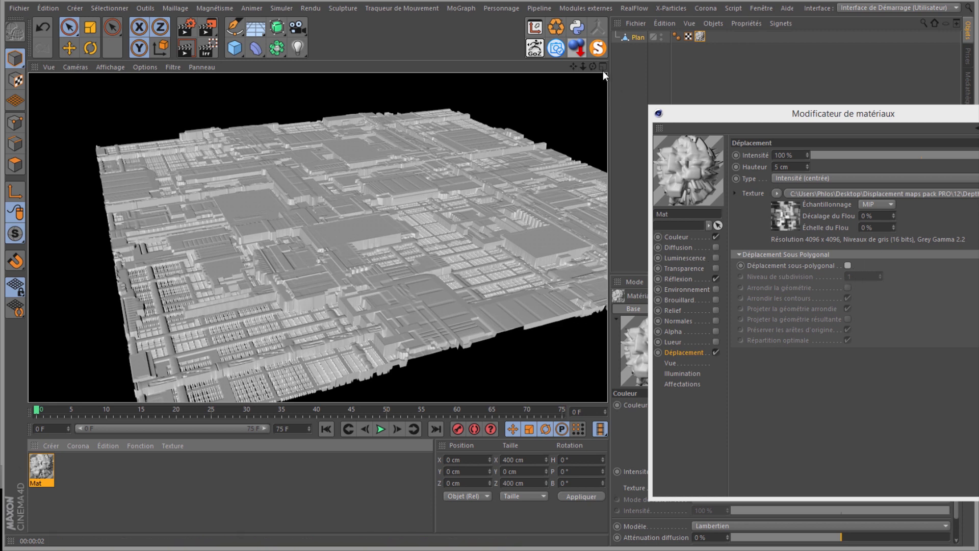
pyautogui.click(491, 259)
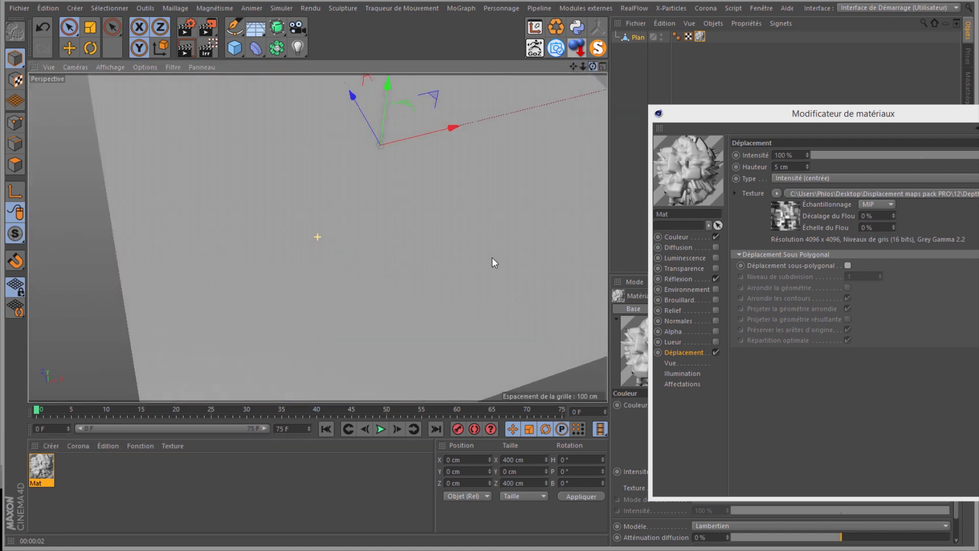
pyautogui.click(185, 50)
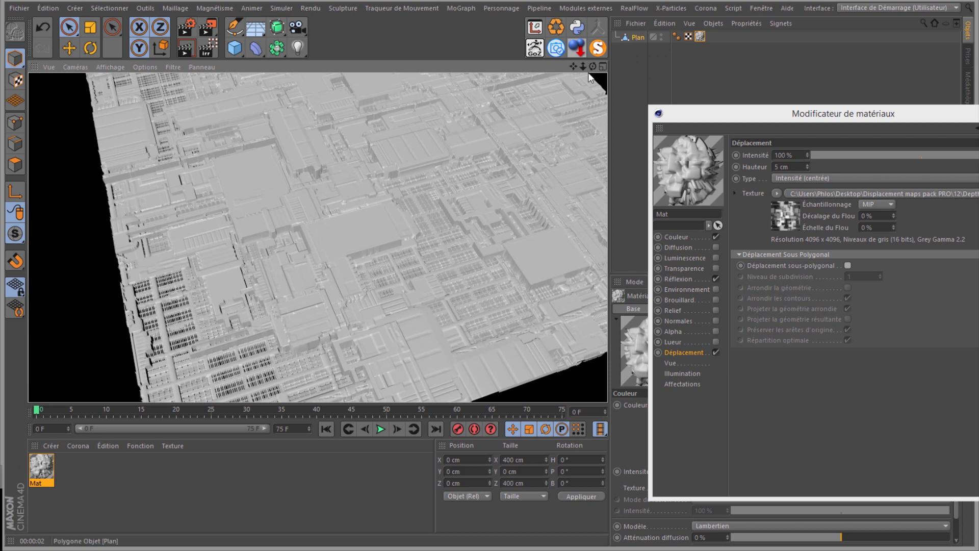
# - Render the plane from a lower angle and raise the Mat material's displacement height to 15 cm
pyautogui.moveTo(595, 63); pyautogui.dragTo(512, 52)
pyautogui.click(187, 47)
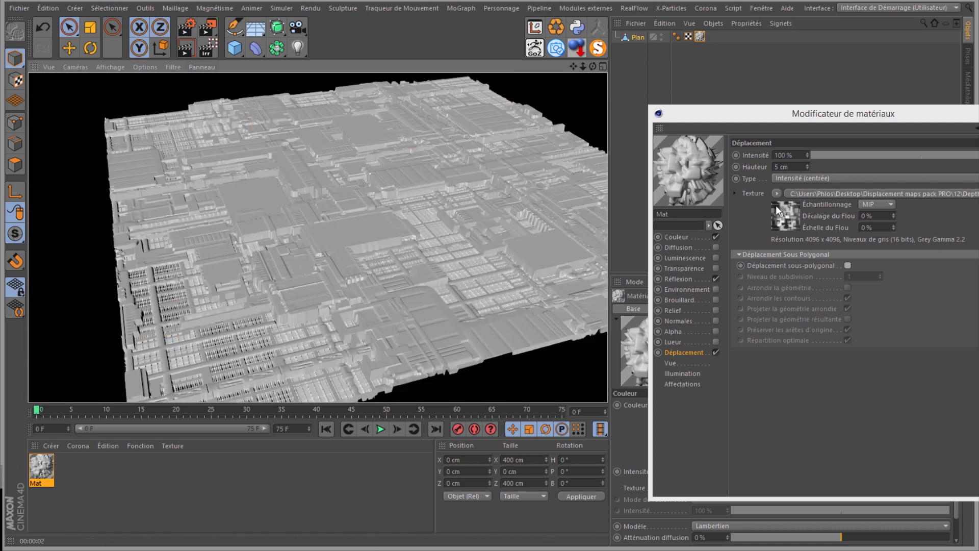
pyautogui.click(787, 167)
pyautogui.moveTo(791, 168); pyautogui.dragTo(738, 166)
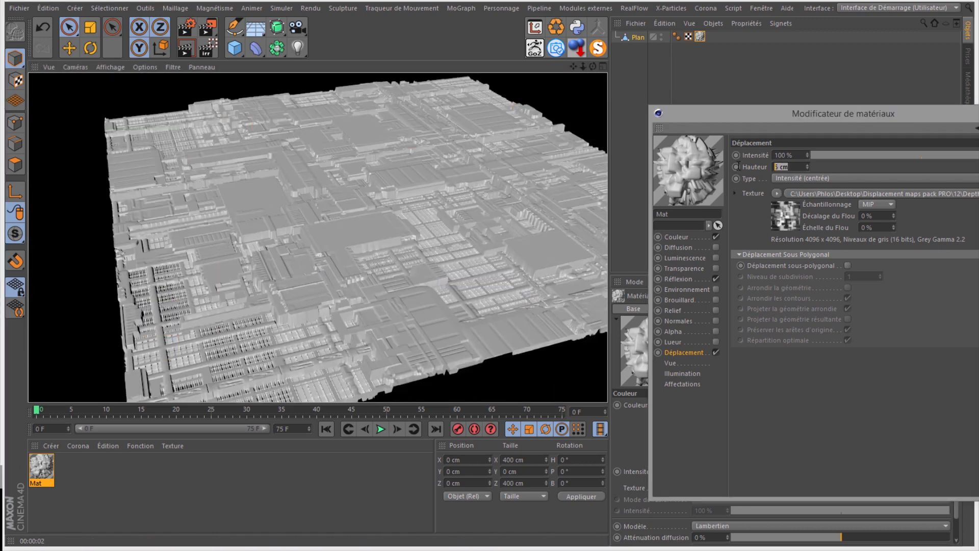
pyautogui.write('15')
pyautogui.press('Return')
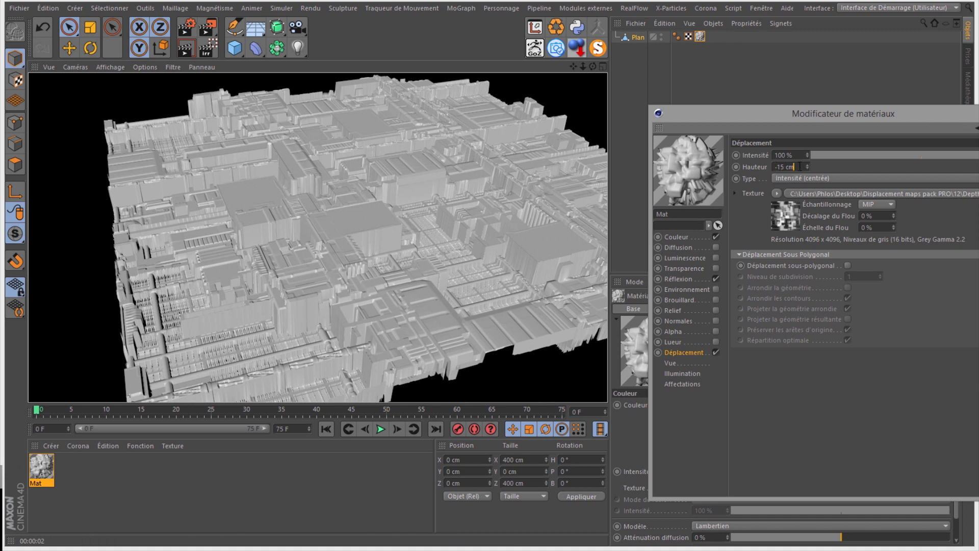
# - Set the Mat material's displacement height to -15 cm and render the plane in the perspective view
pyautogui.click(381, 136)
pyautogui.click(186, 47)
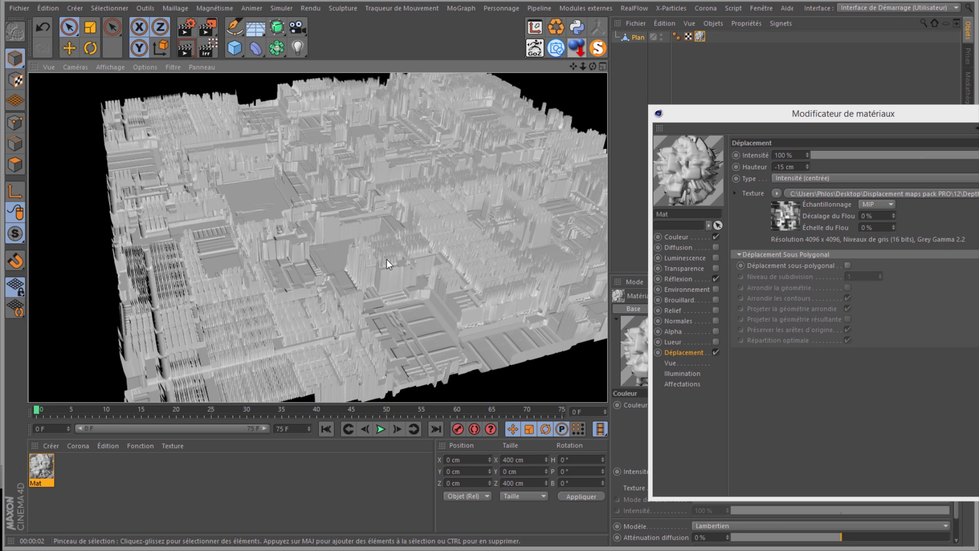
pyautogui.click(244, 352)
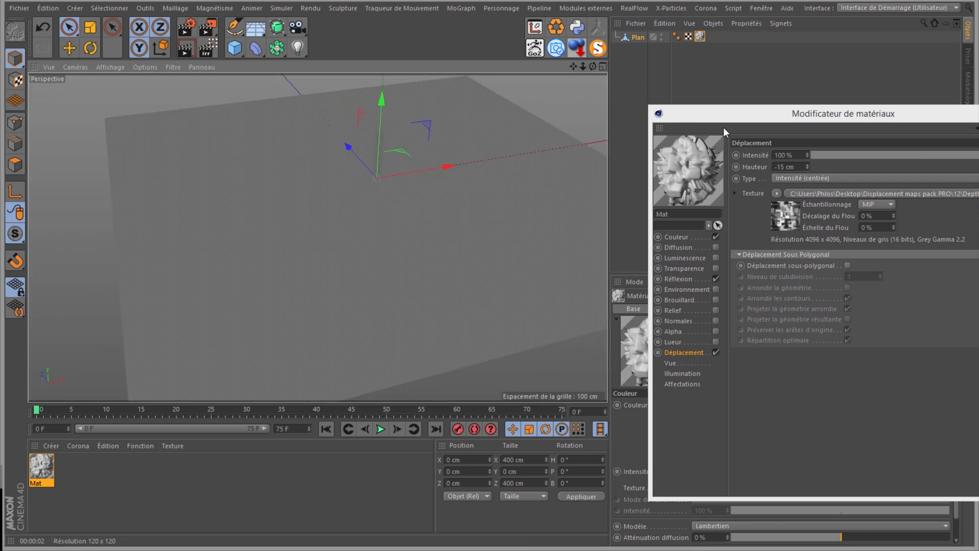
pyautogui.click(793, 167)
pyautogui.doubleClick(794, 166)
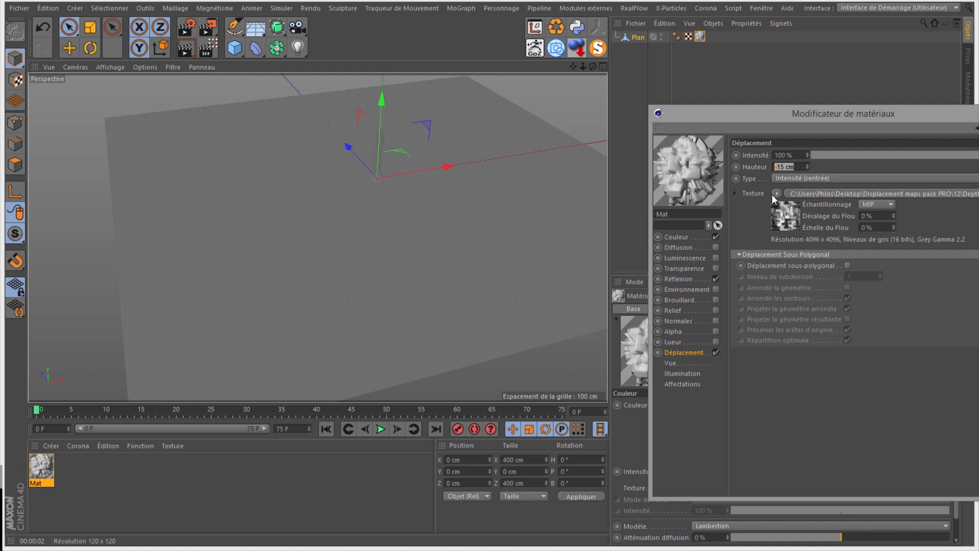
pyautogui.click(776, 166)
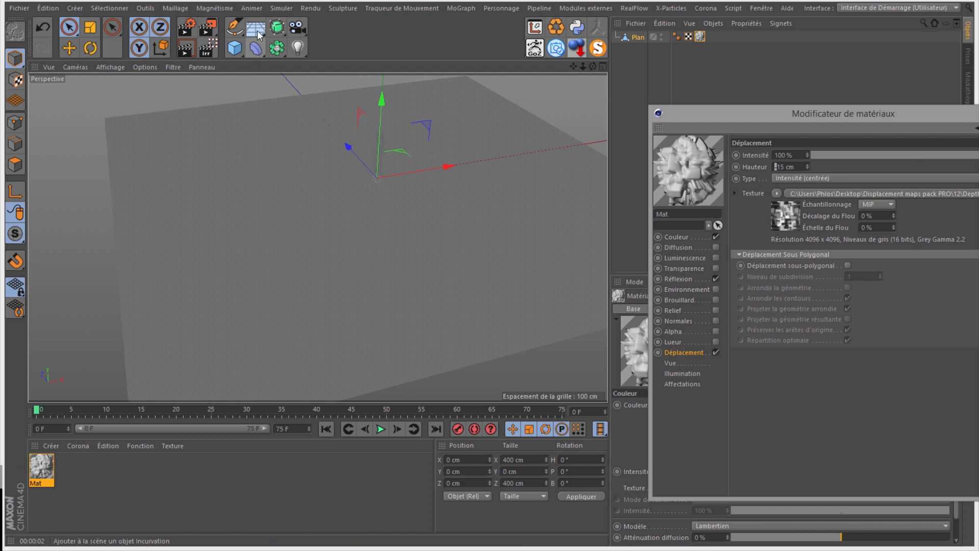
# - Add a cylinder primitive to the scene and close the material editor
pyautogui.click(235, 51)
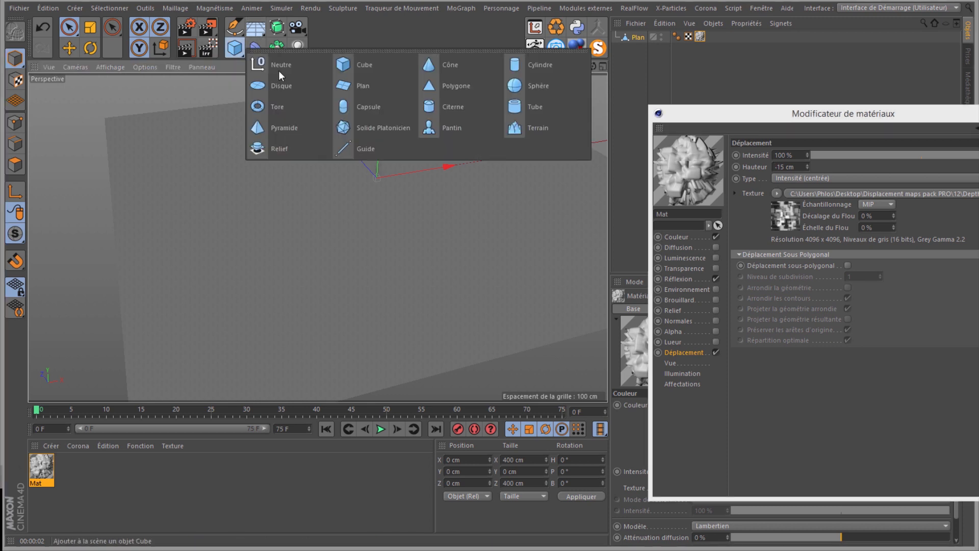
pyautogui.click(527, 68)
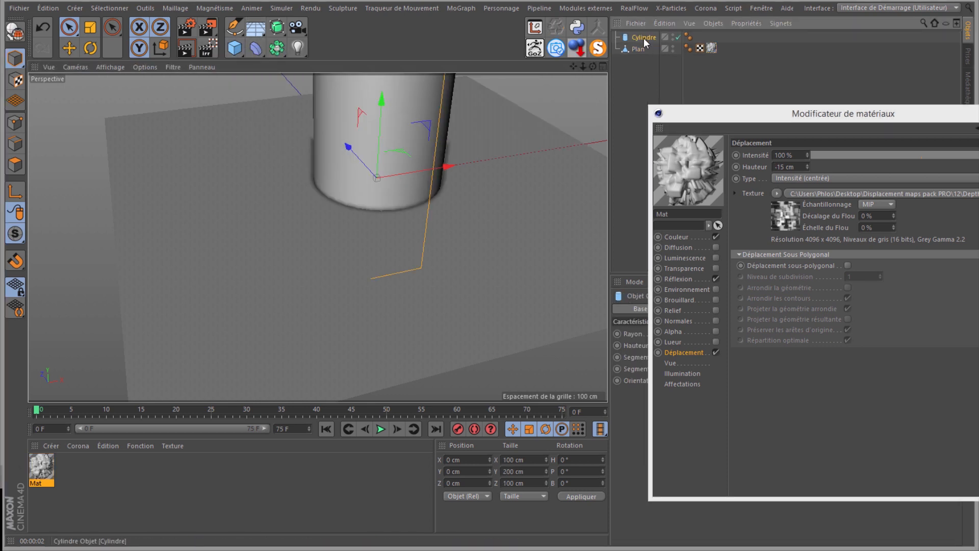
pyautogui.moveTo(764, 123); pyautogui.dragTo(748, 142)
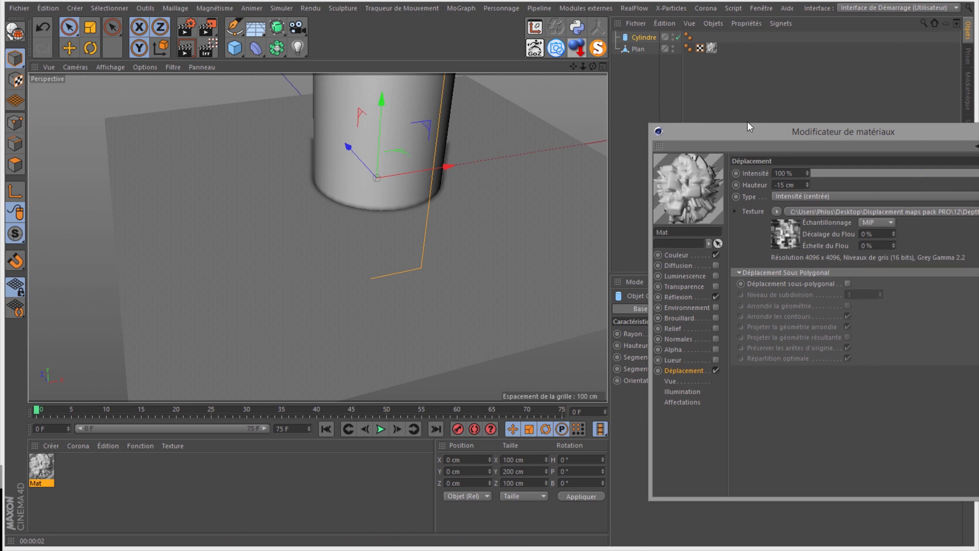
pyautogui.moveTo(626, 149); pyautogui.dragTo(627, 151)
pyautogui.moveTo(794, 152); pyautogui.dragTo(195, 191)
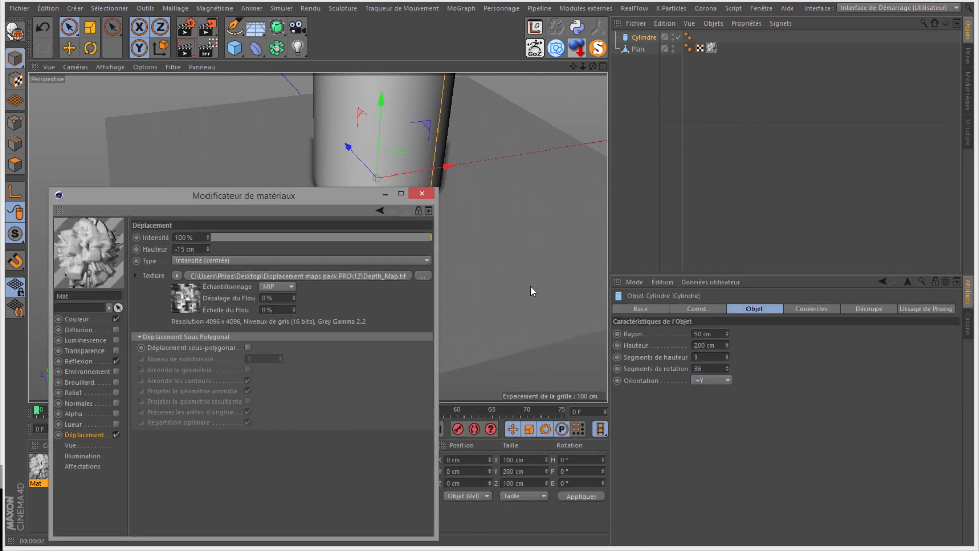
pyautogui.click(421, 194)
# - Delete the Mat material and remove its leftover texture tag from the Plan object
pyautogui.click(41, 480)
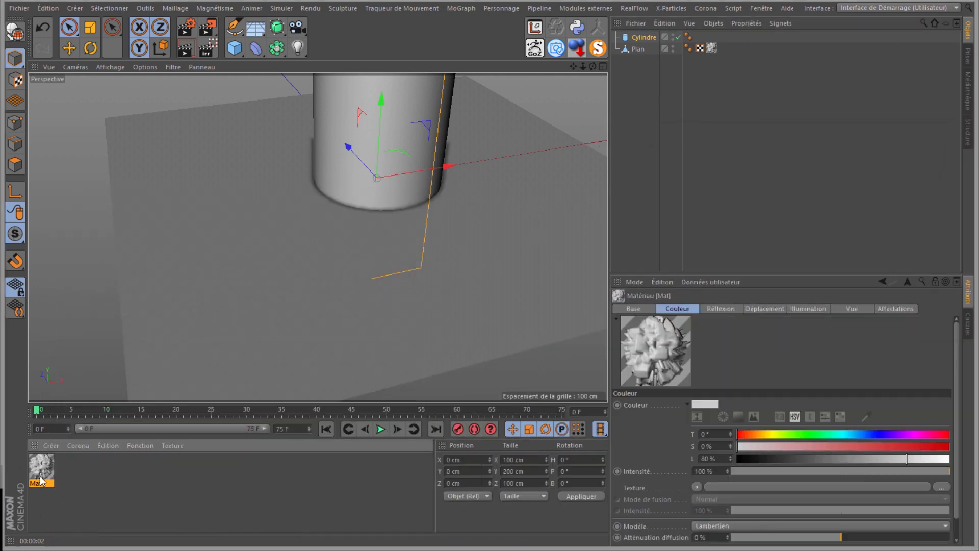
pyautogui.press('Delete')
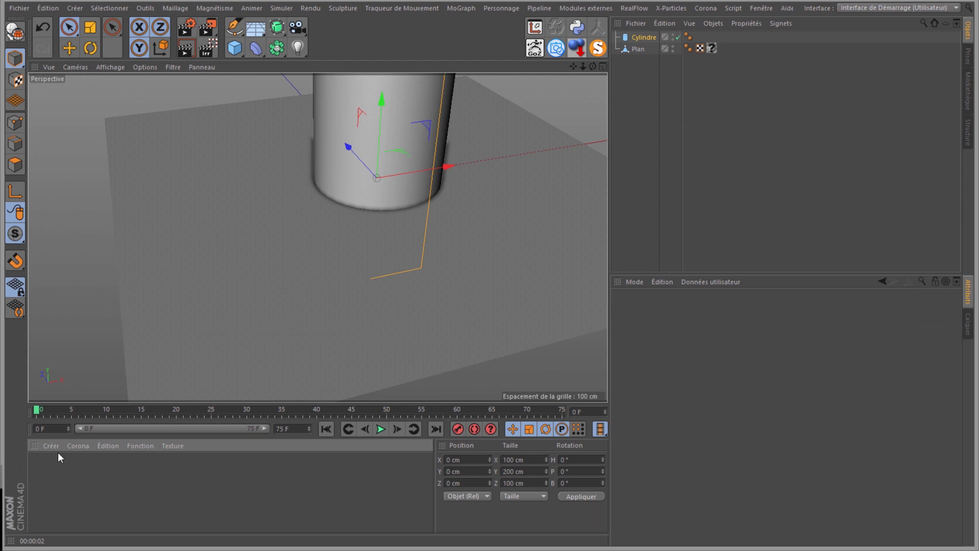
pyautogui.click(712, 48)
pyautogui.press('Delete')
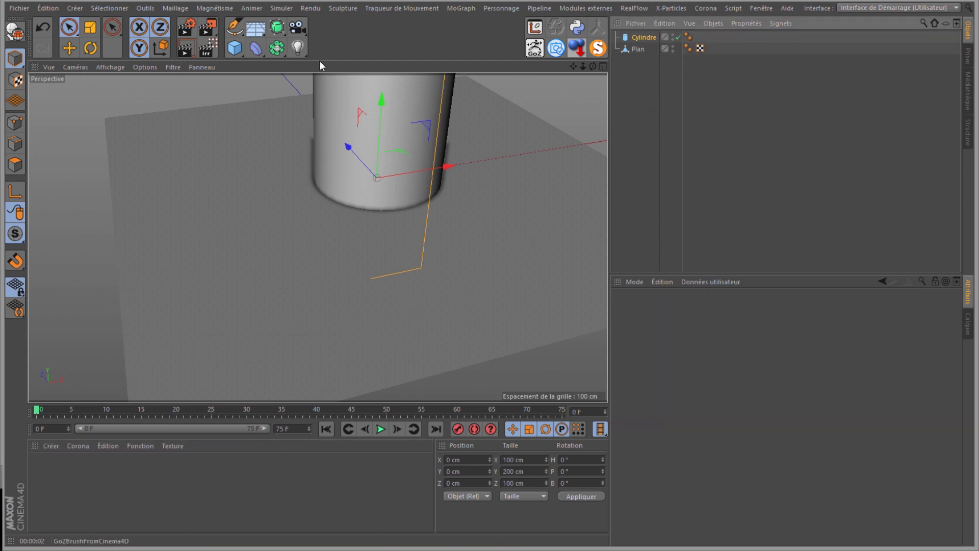
# - Set both the height segments and the rotation segments of the cylinder to 1000
pyautogui.click(645, 37)
pyautogui.moveTo(714, 360); pyautogui.dragTo(611, 365)
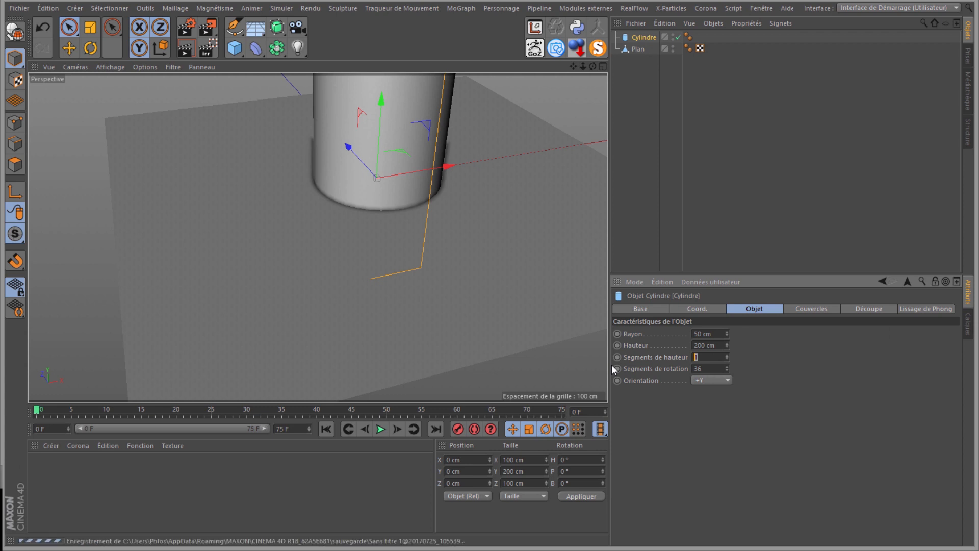
pyautogui.write('1000')
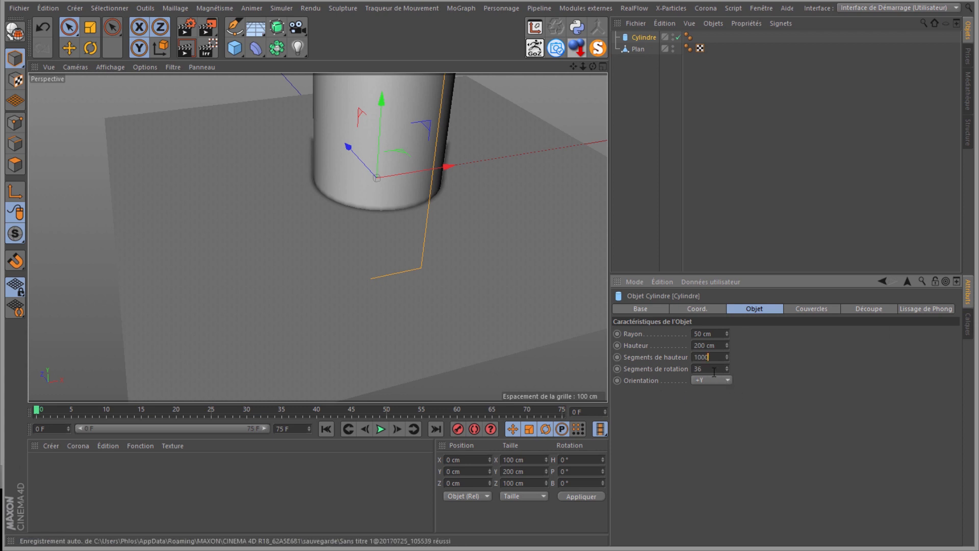
pyautogui.press('Tab')
pyautogui.write('1000')
pyautogui.press('Return')
# - Add a Displacer deformer and make it a child of the Cylindre object
pyautogui.click(253, 53)
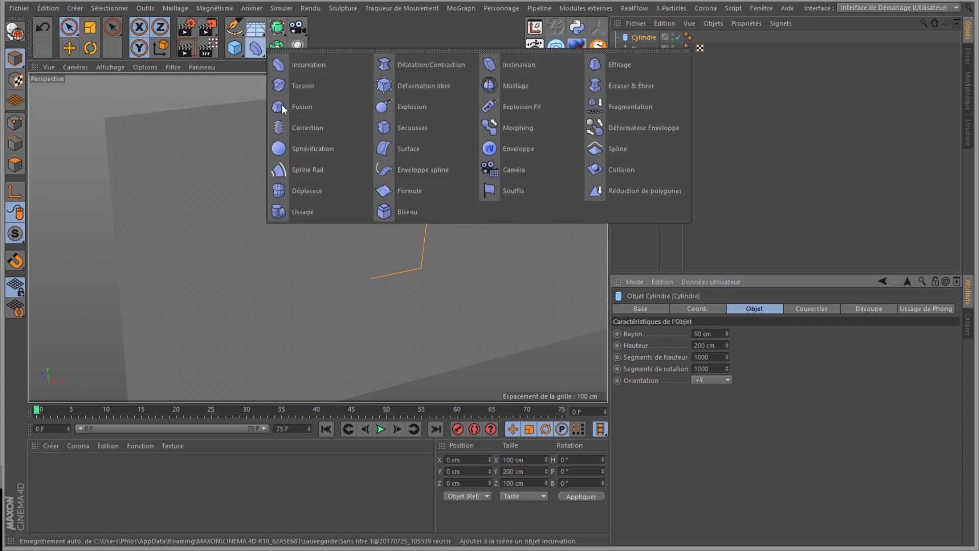
pyautogui.click(300, 192)
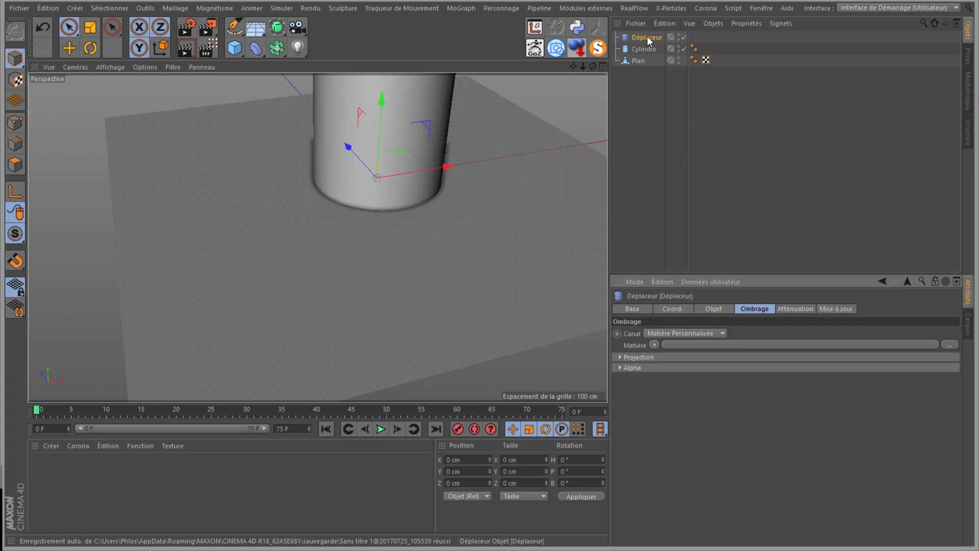
pyautogui.moveTo(647, 37); pyautogui.dragTo(644, 49)
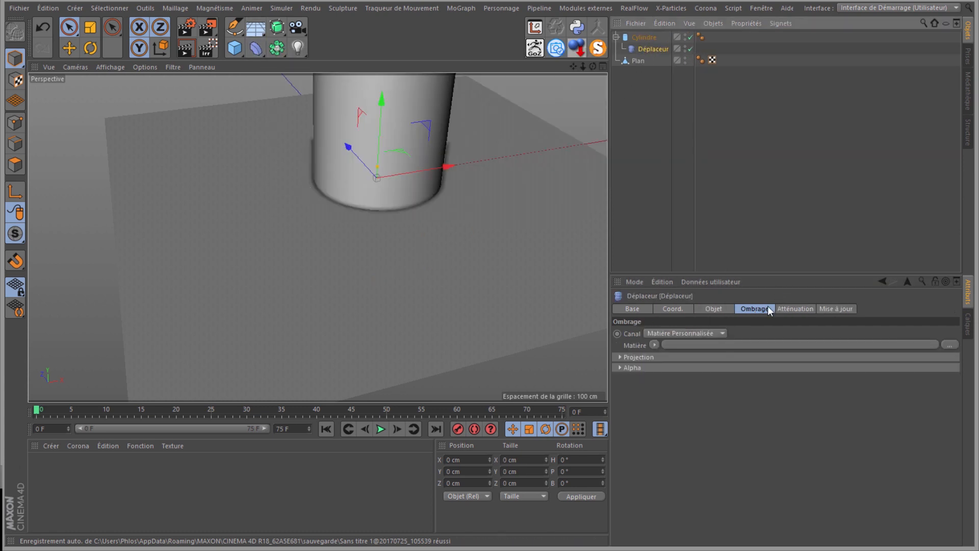
# - Load Depth_Map.tif as the displacer's shading texture without copying the image to the project location
pyautogui.click(654, 345)
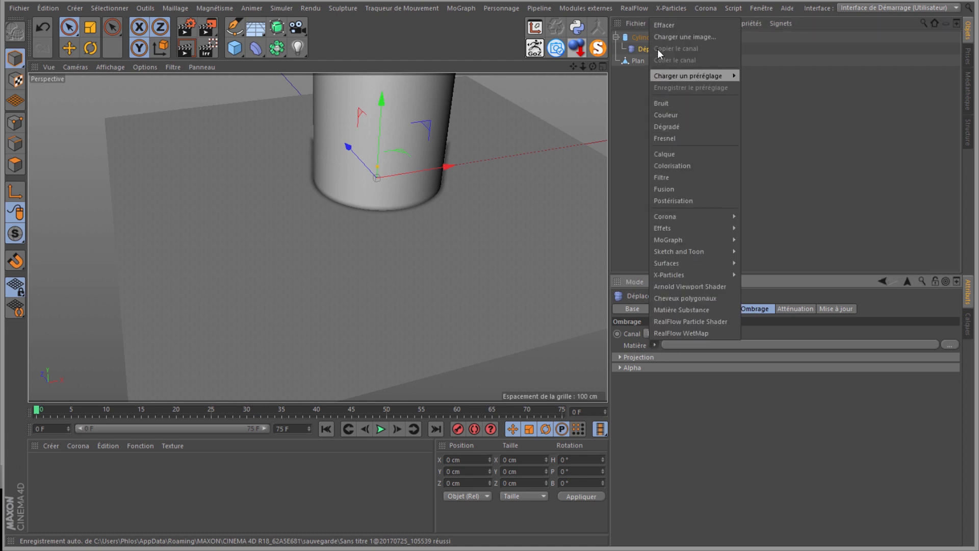
pyautogui.click(661, 34)
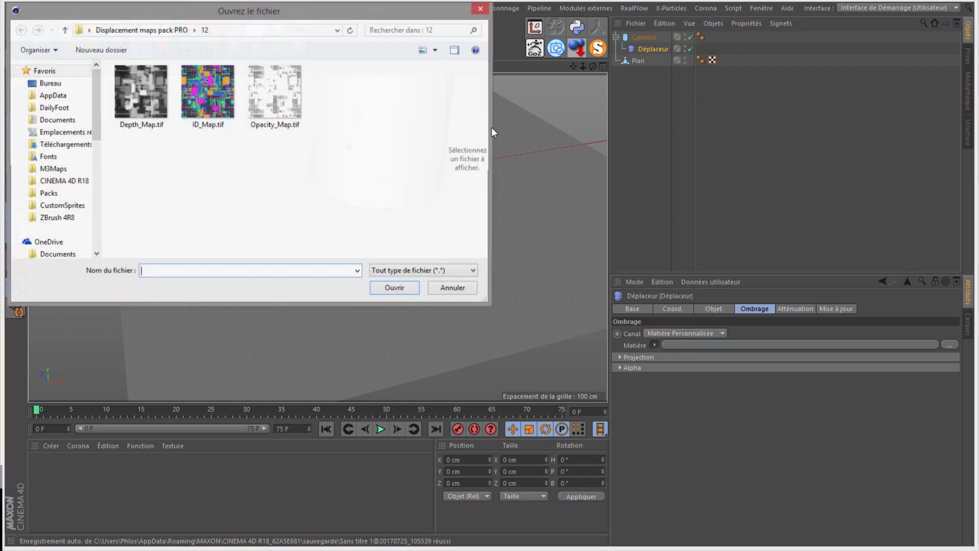
pyautogui.click(126, 87)
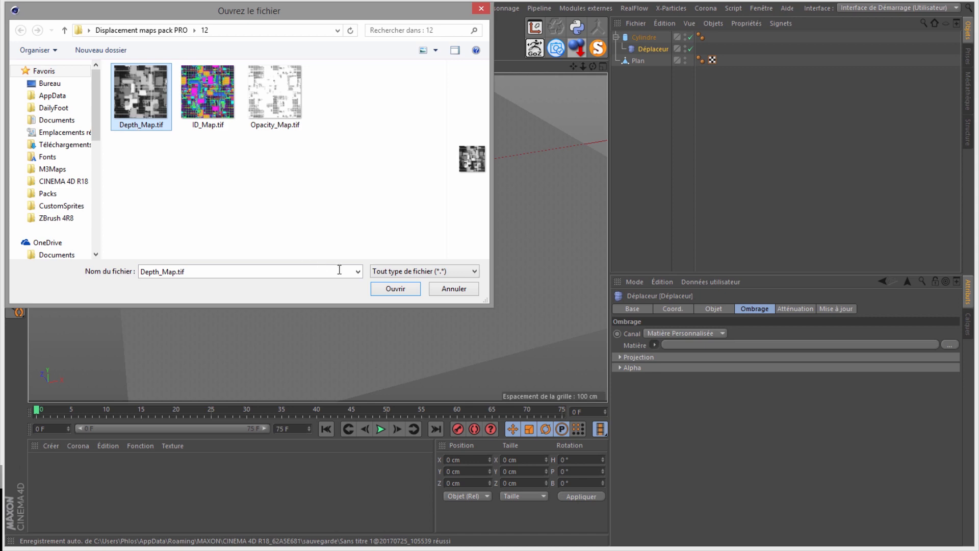
pyautogui.click(390, 289)
pyautogui.click(567, 309)
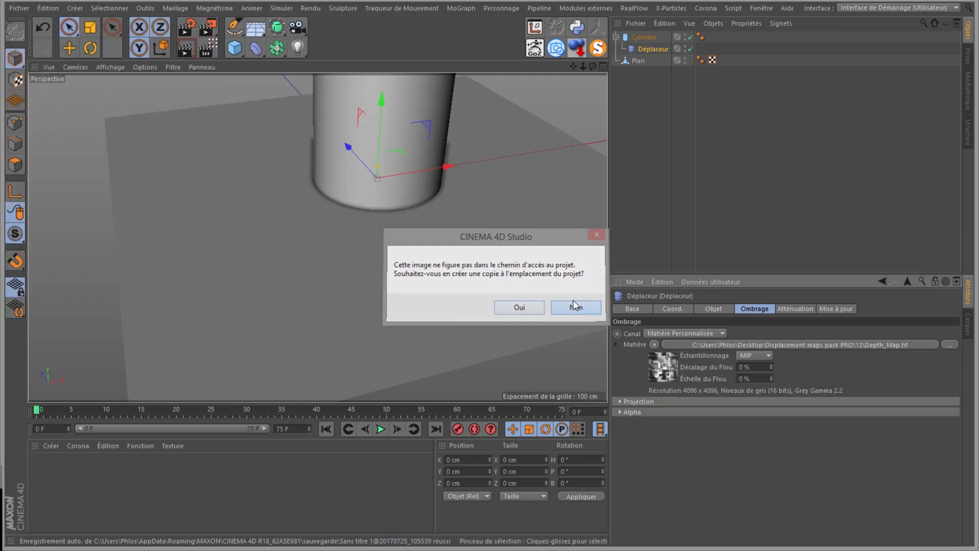
# - Turn off the cylinder's caps and raise the cylinder to 100 cm in Y above the plane's centre
pyautogui.moveTo(572, 66); pyautogui.dragTo(502, 266)
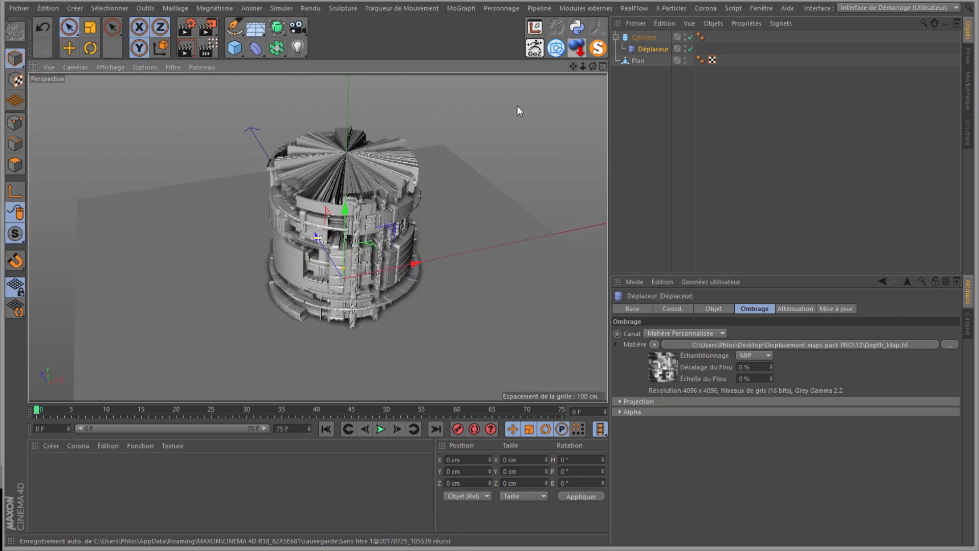
pyautogui.click(641, 37)
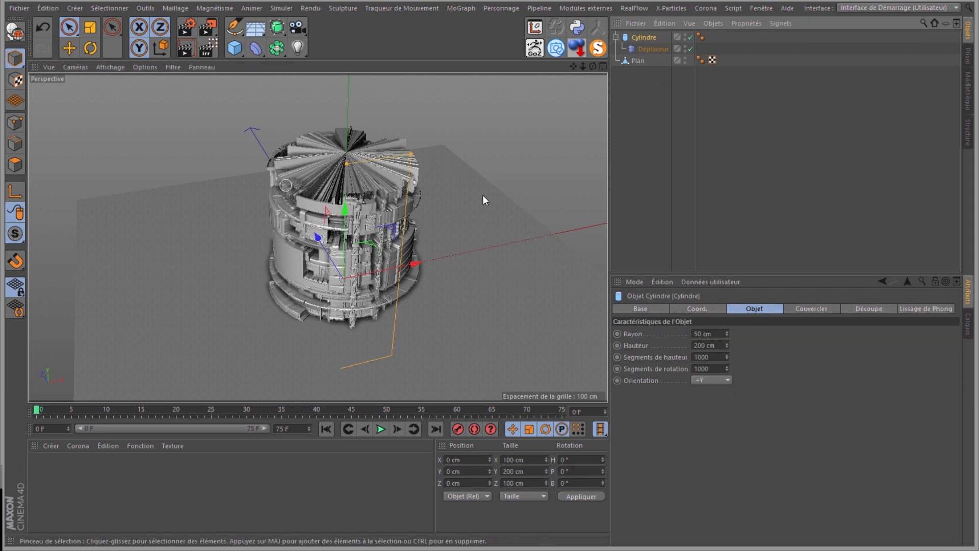
pyautogui.click(801, 308)
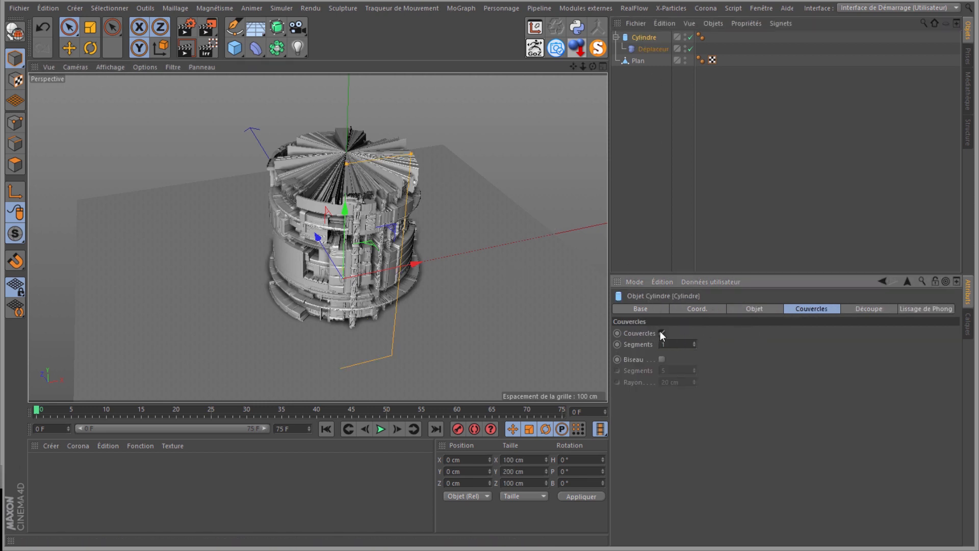
pyautogui.click(661, 333)
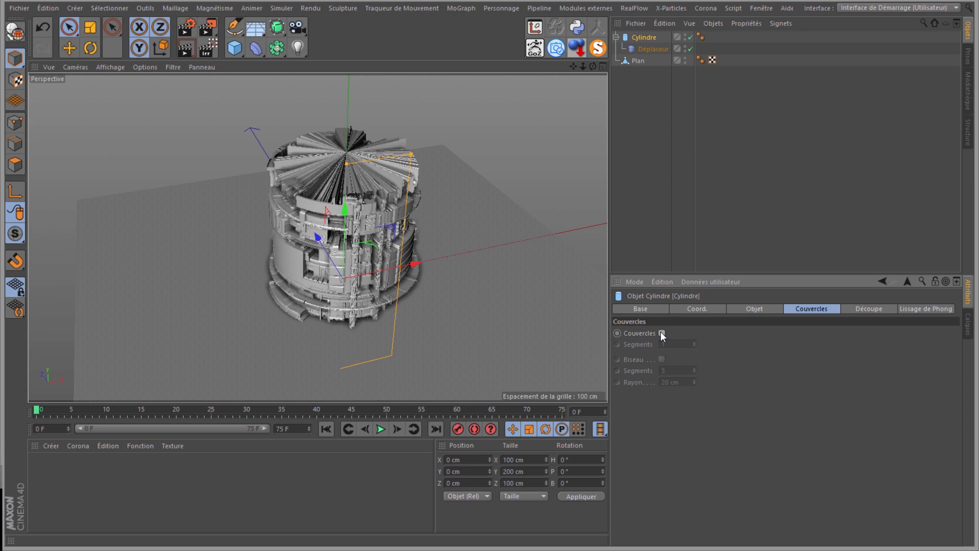
pyautogui.click(578, 44)
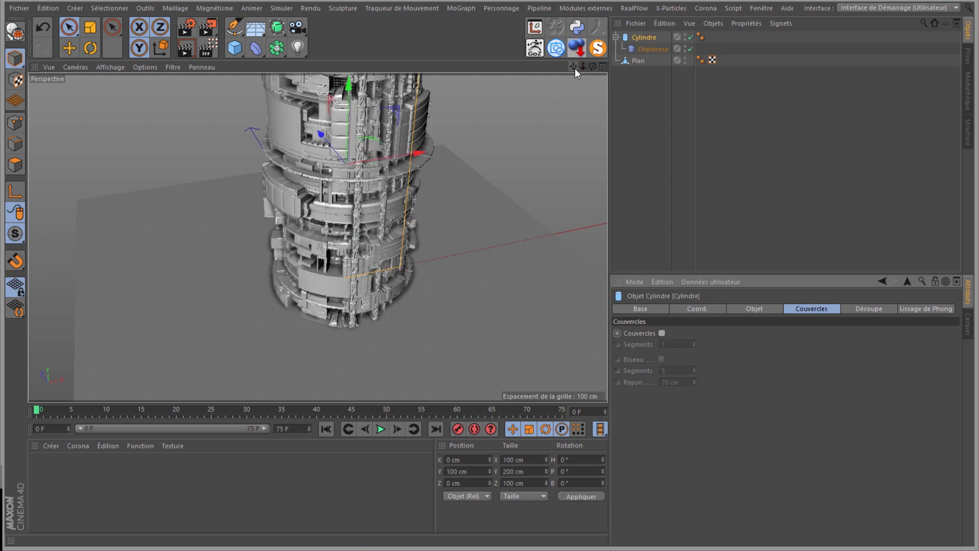
# - Invert the displacer's height to -10 cm in its object properties
pyautogui.moveTo(574, 69); pyautogui.dragTo(464, 154)
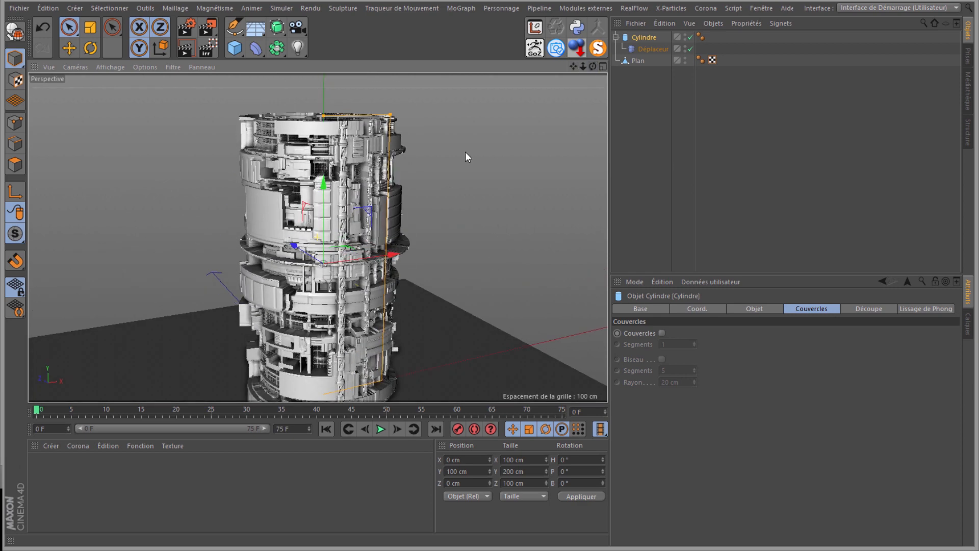
pyautogui.click(650, 49)
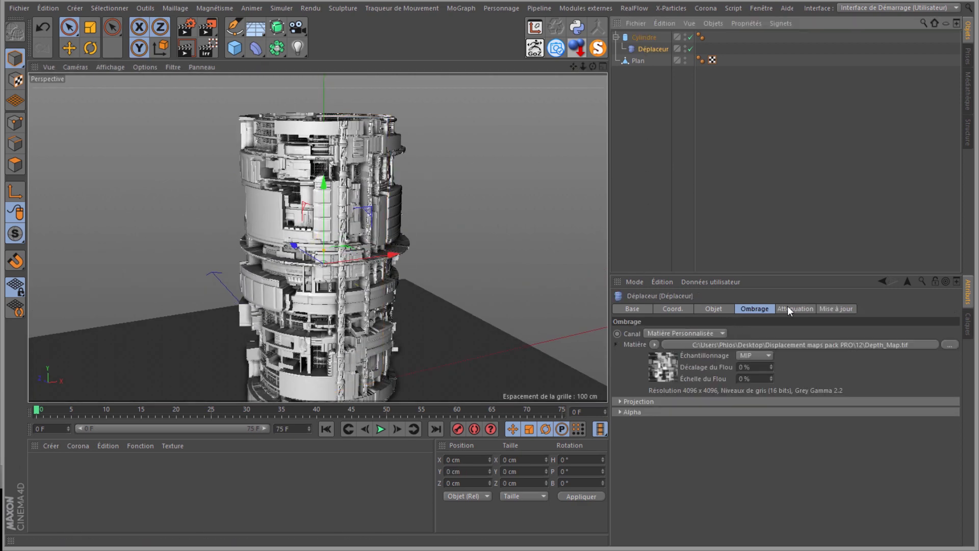
pyautogui.click(713, 309)
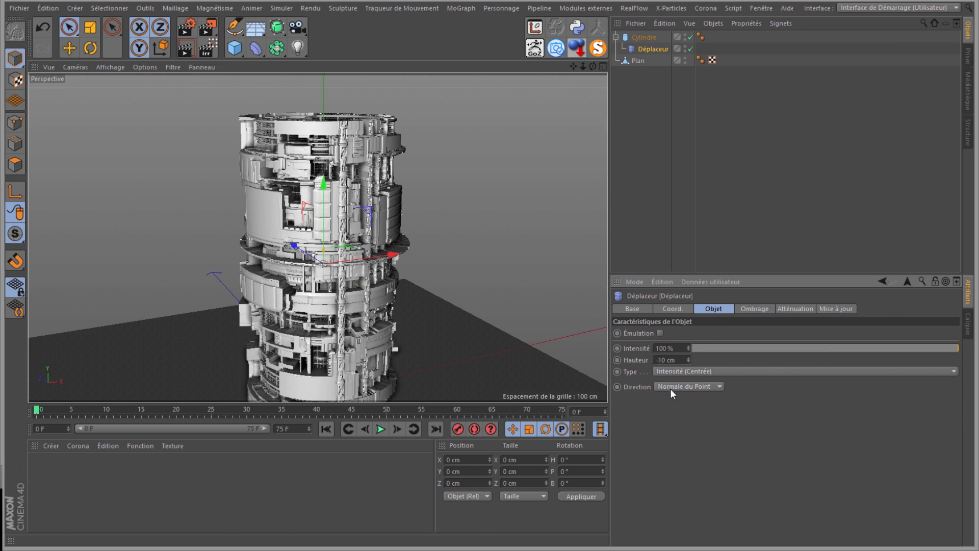
pyautogui.write('-')
# - Reduce the displacement on the cylinder by setting the displacer's height to -2 cm
pyautogui.click(684, 359)
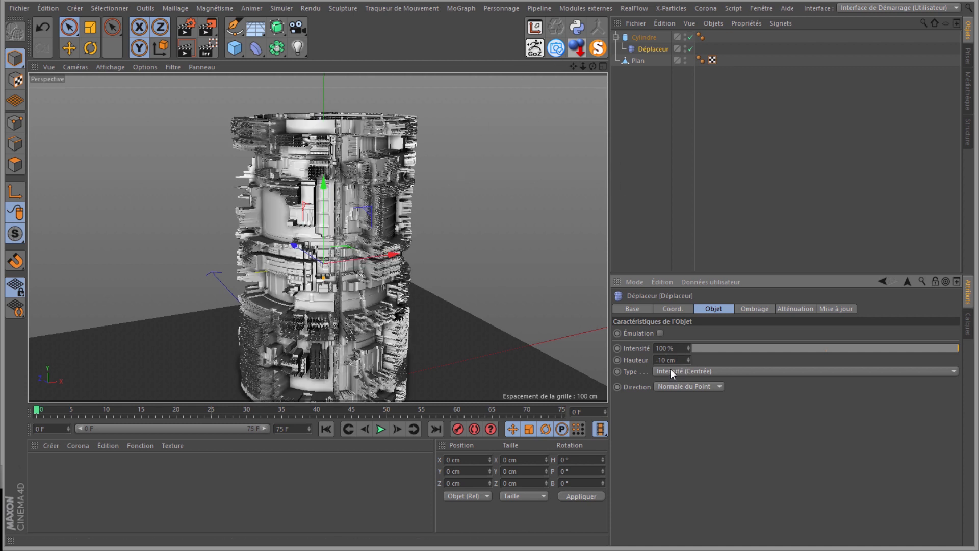
pyautogui.moveTo(710, 360); pyautogui.dragTo(747, 359)
pyautogui.write('2')
pyautogui.press('Return')
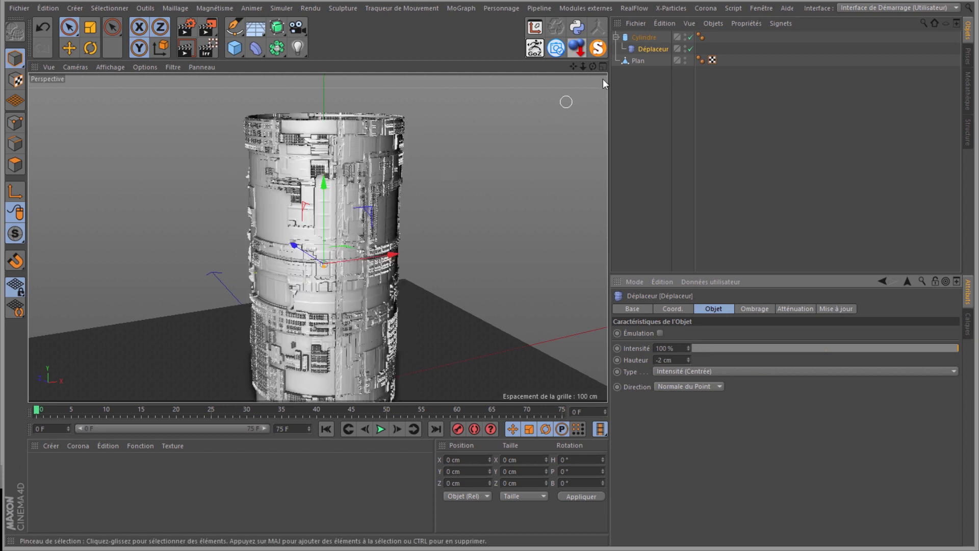
# - Examine the relief on the displaced cylinder's side surface up close from another angle
pyautogui.moveTo(592, 66); pyautogui.dragTo(491, 258)
pyautogui.scroll(-3, 423, 146)
pyautogui.scroll(-6, 423, 147)
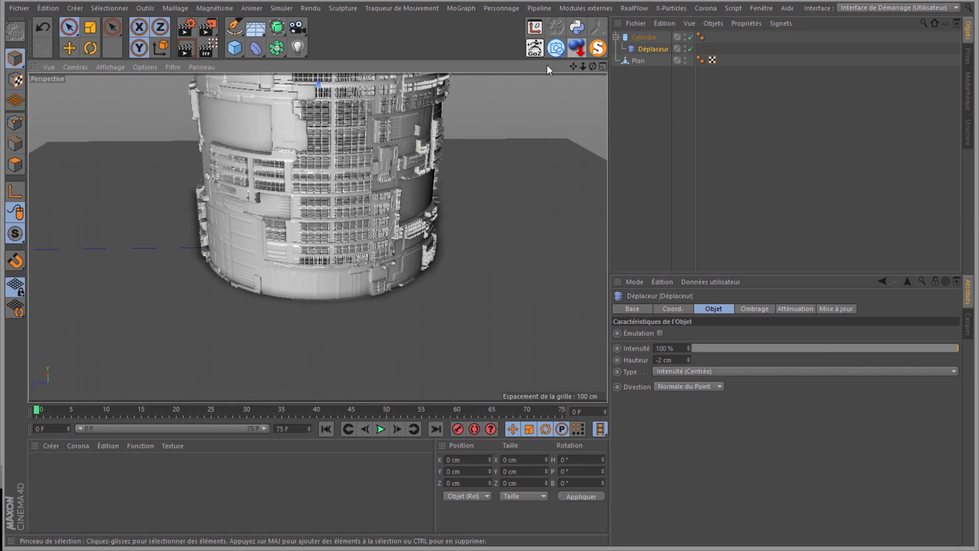
pyautogui.moveTo(573, 65)
pyautogui.mouseDown()
pyautogui.moveTo(492, 258)
pyautogui.moveTo(500, 114)
pyautogui.mouseUp()
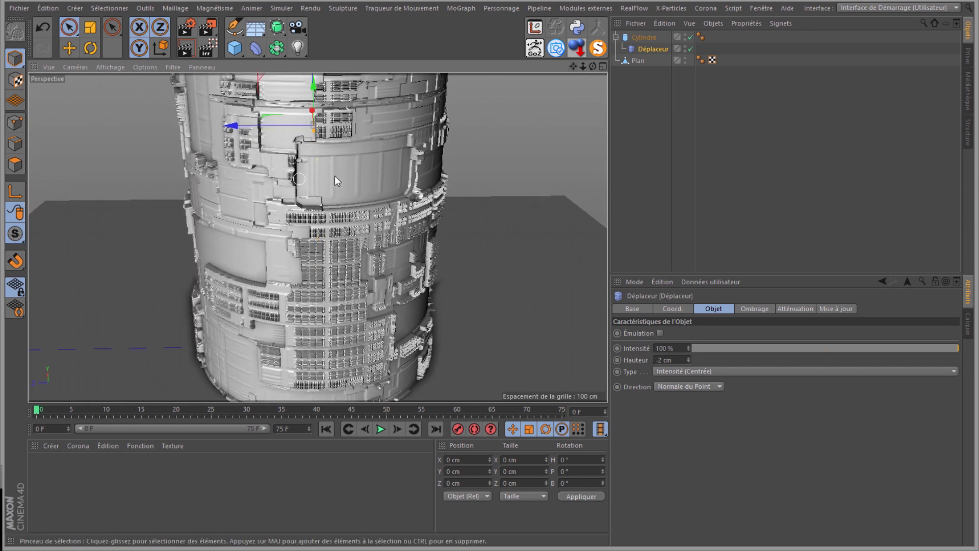
# - Examine the full height of the displaced cylinder from farther away, up to its open upper rim
pyautogui.scroll(-2, 268, 244)
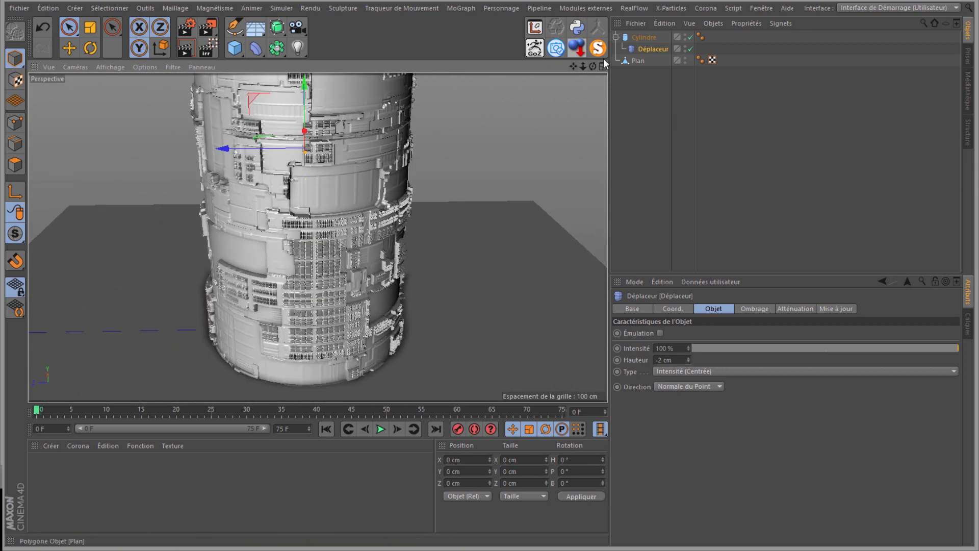
pyautogui.moveTo(571, 66); pyautogui.dragTo(491, 278)
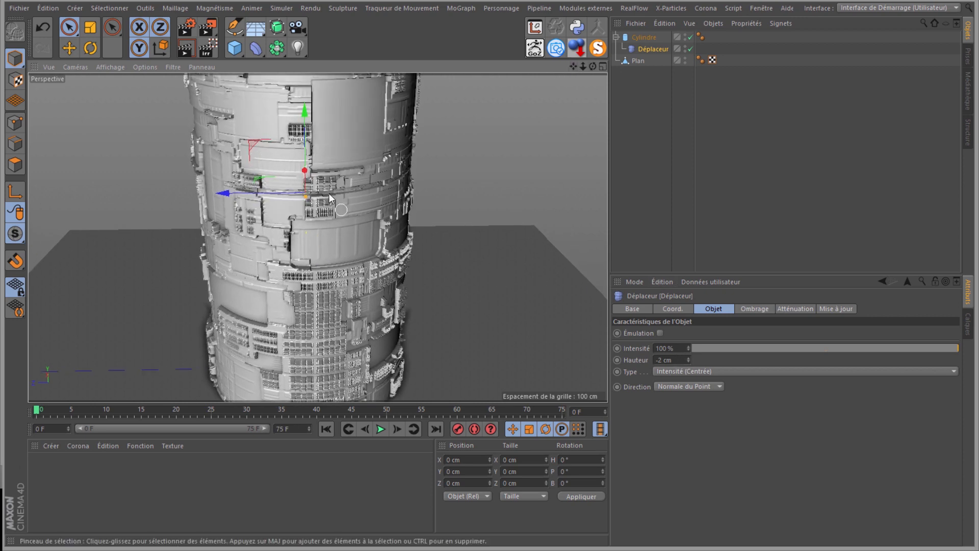
pyautogui.scroll(-1, 329, 195)
pyautogui.moveTo(572, 66); pyautogui.dragTo(494, 290)
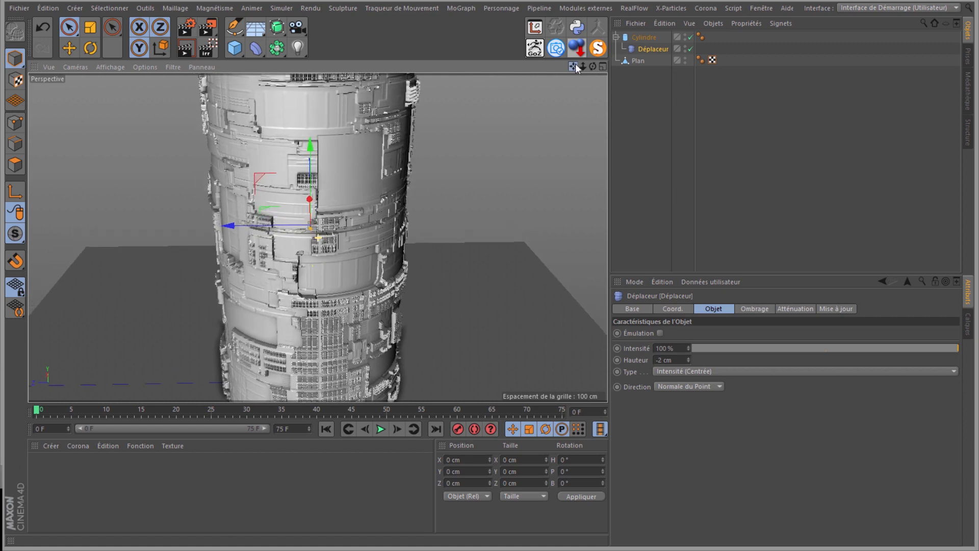
pyautogui.scroll(-1, 393, 154)
pyautogui.moveTo(575, 66); pyautogui.dragTo(493, 262)
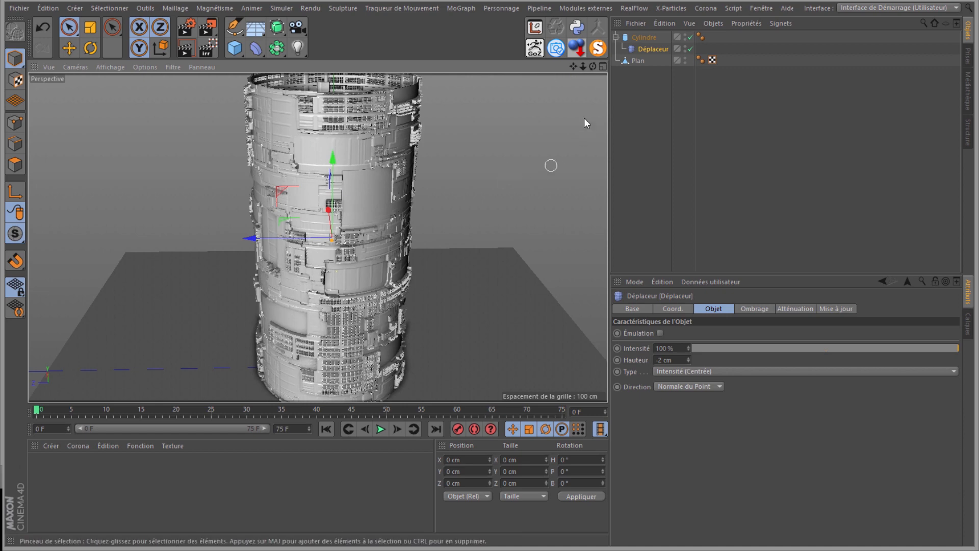
pyautogui.moveTo(593, 63); pyautogui.dragTo(365, 257)
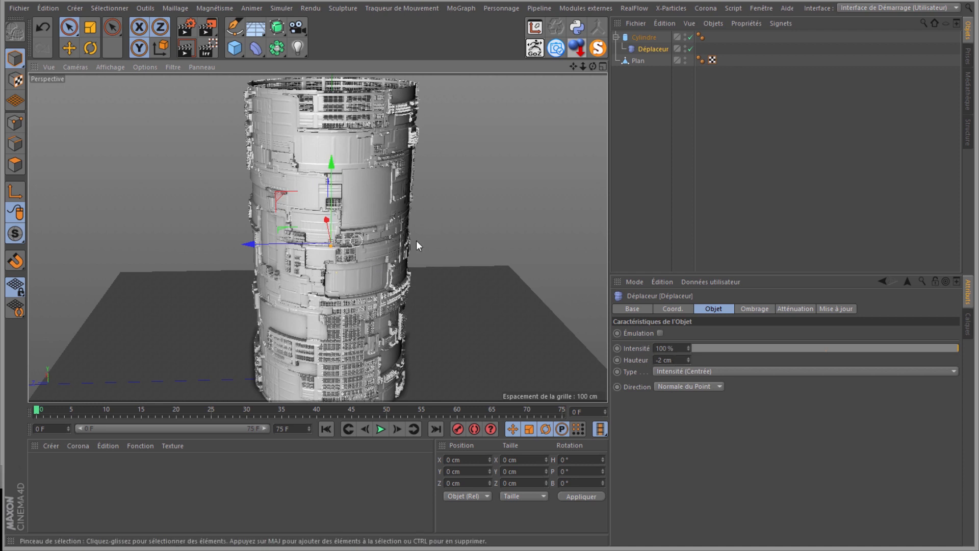
# - Make the displacer a child of the plane instead of the cylinder and delete the cylinder
pyautogui.moveTo(653, 48); pyautogui.dragTo(641, 61)
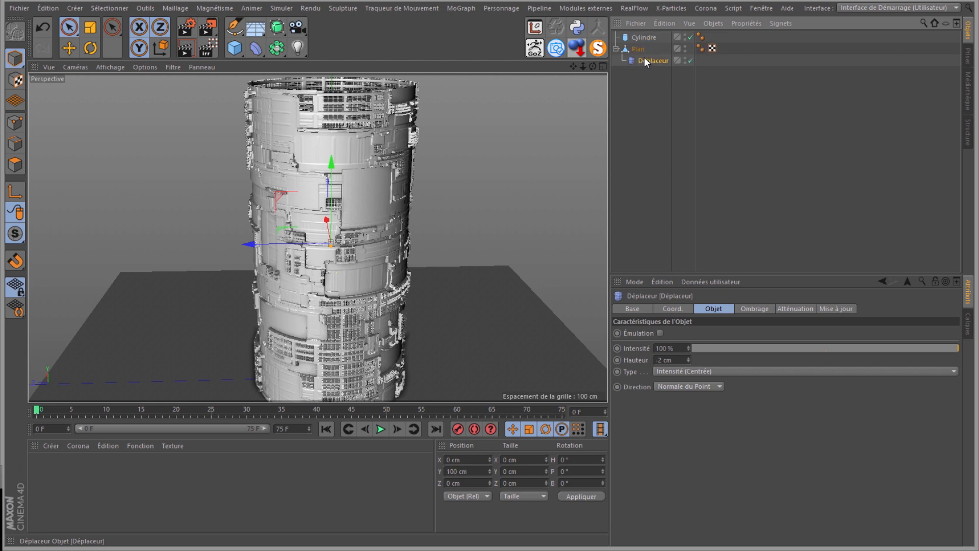
pyautogui.click(647, 38)
pyautogui.press('Delete')
pyautogui.keyDown('alt'); pyautogui.moveTo(482, 172); pyautogui.dragTo(497, 178); pyautogui.keyUp('alt')
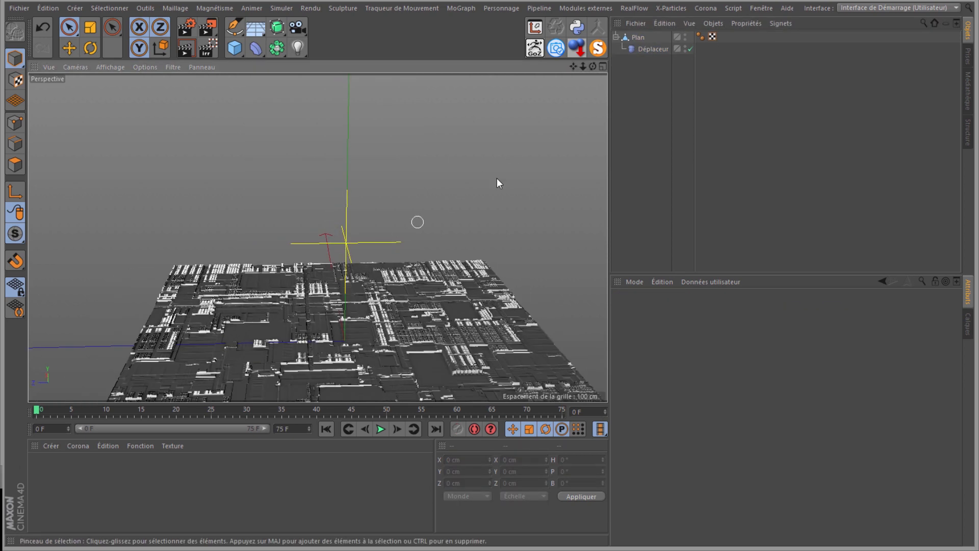
pyautogui.moveTo(593, 67); pyautogui.dragTo(467, 214)
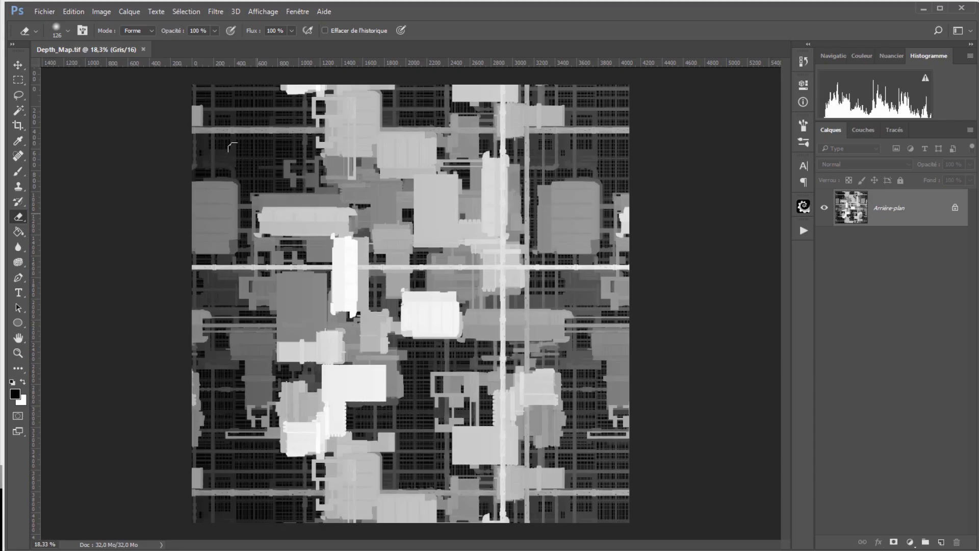
# - Compare the displaced plane with Depth_Map.tif in Photoshop by placing both windows side by side, then restore the Cinema 4D window
pyautogui.moveTo(406, 1); pyautogui.dragTo(721, 7)
pyautogui.moveTo(546, 6); pyautogui.dragTo(698, 1)
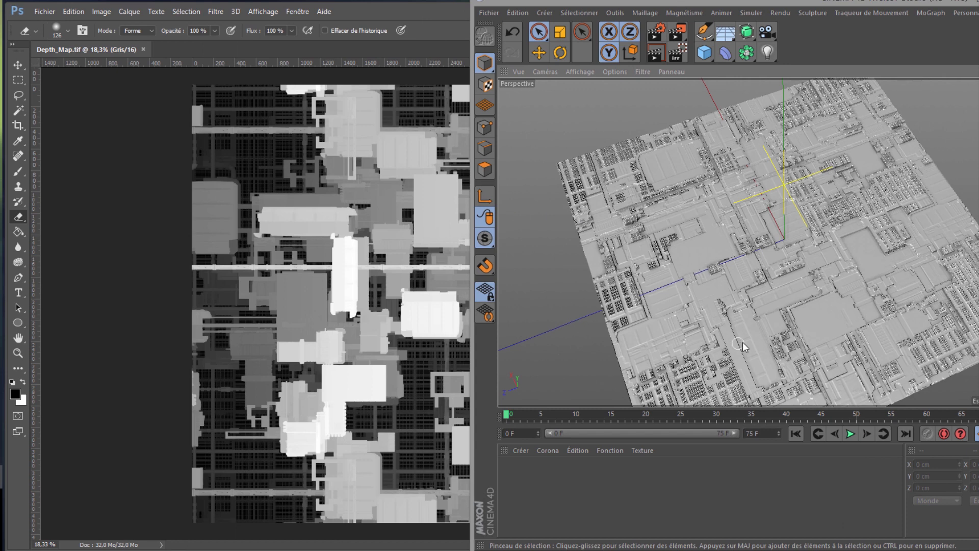
pyautogui.moveTo(626, 2); pyautogui.dragTo(157, 1)
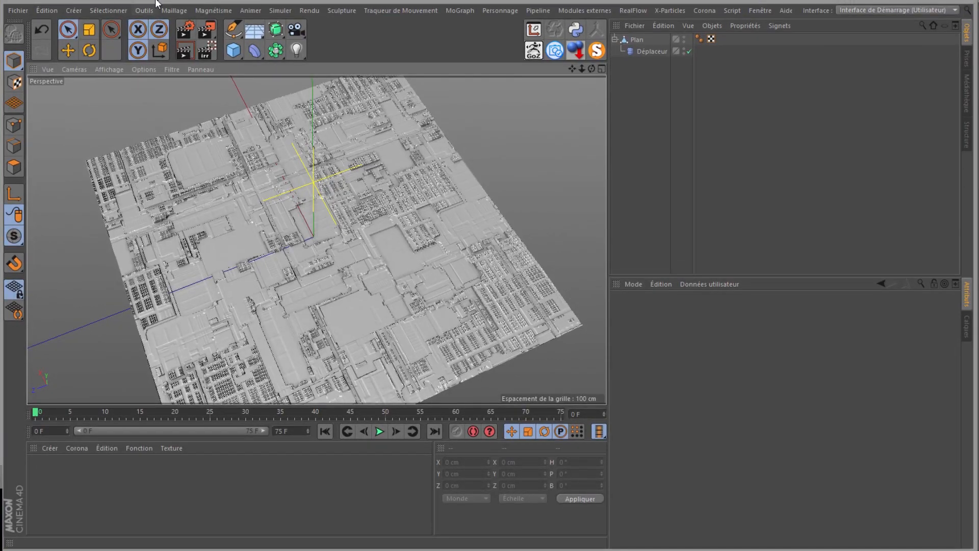
# - Tile the displacer's depth map on the plane by setting its U and V projection lengths to 50%
pyautogui.click(648, 52)
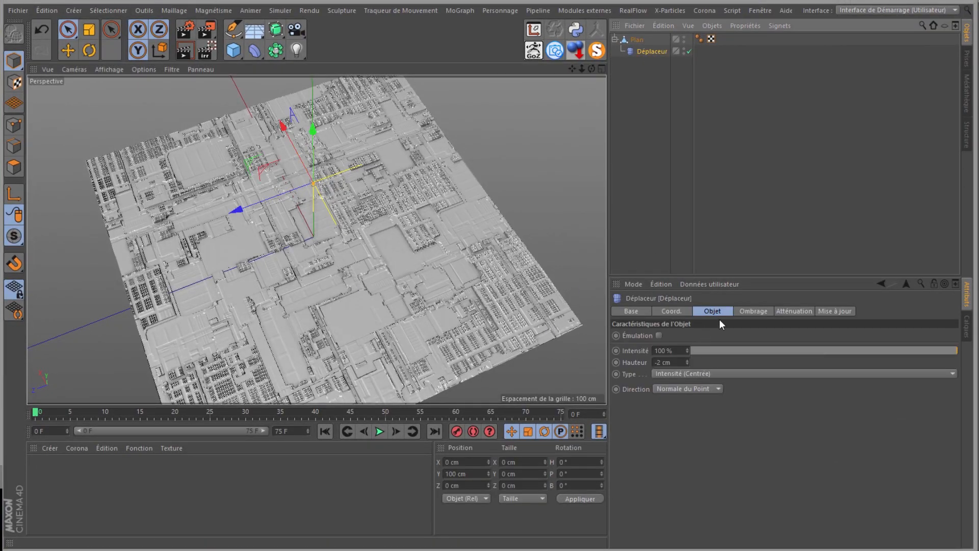
pyautogui.click(757, 312)
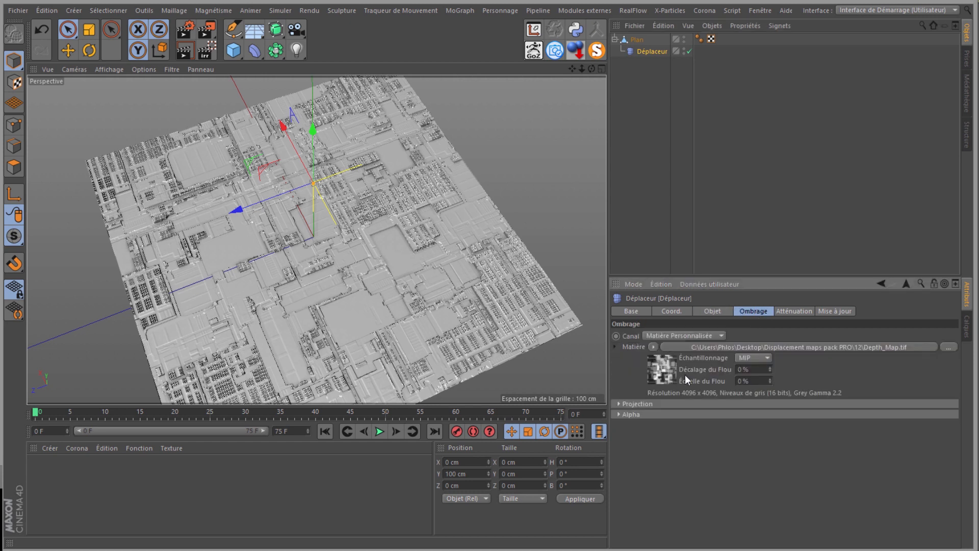
pyautogui.click(625, 404)
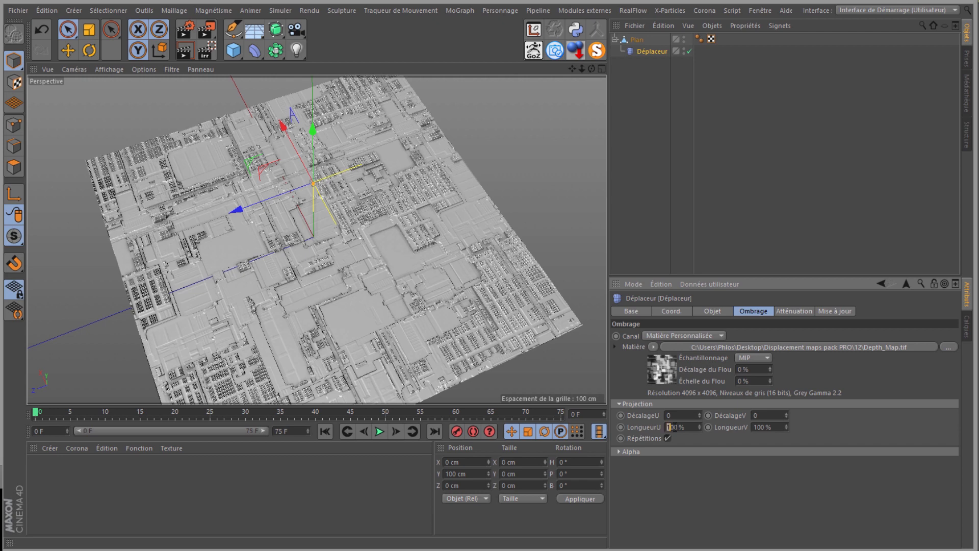
pyautogui.write('50')
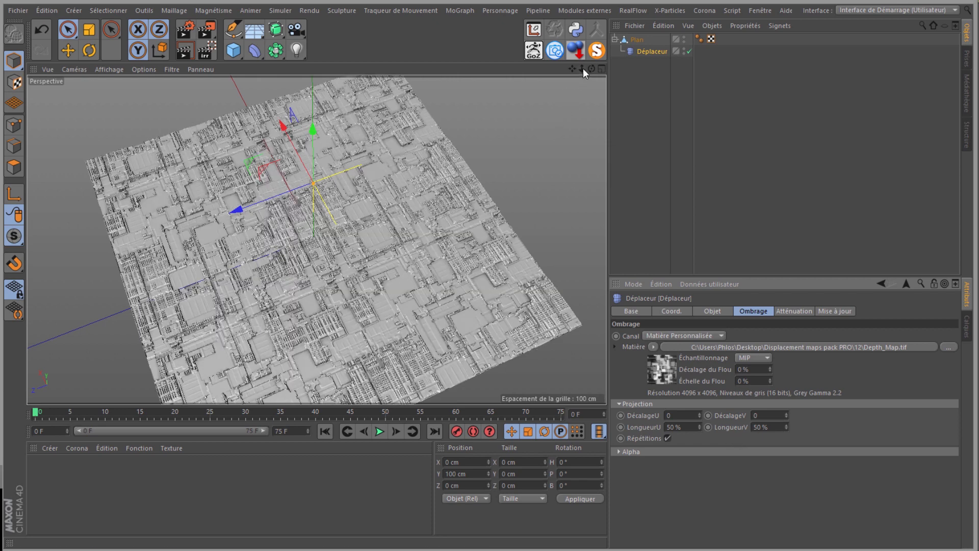
# - Inspect the tiled relief on the plane up close and set the displacer's height to 10 cm
pyautogui.moveTo(493, 259); pyautogui.dragTo(494, 260)
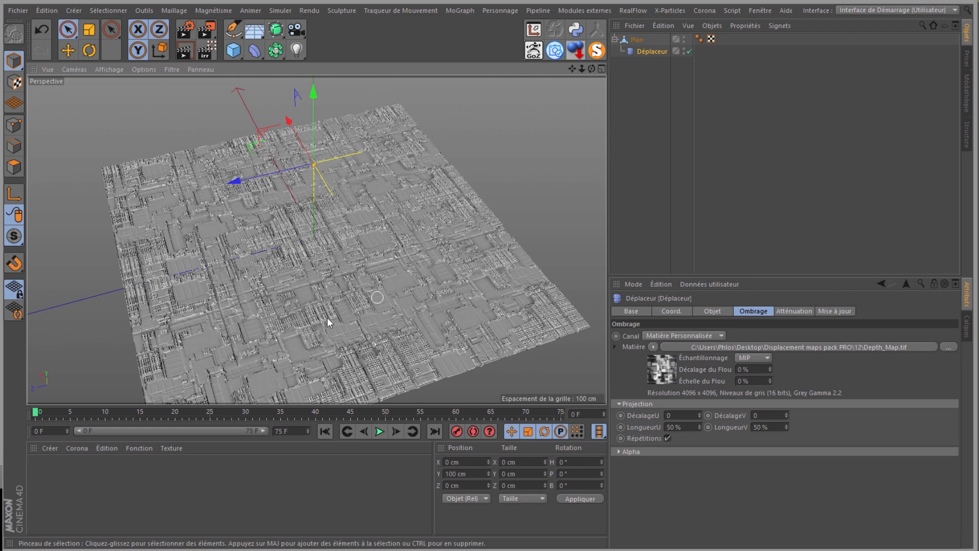
pyautogui.scroll(10, 274, 300)
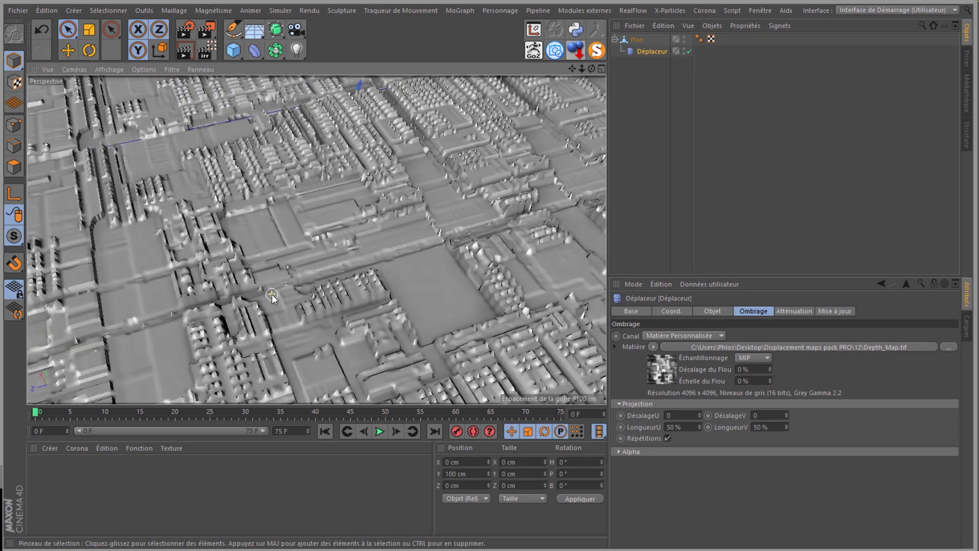
pyautogui.click(714, 311)
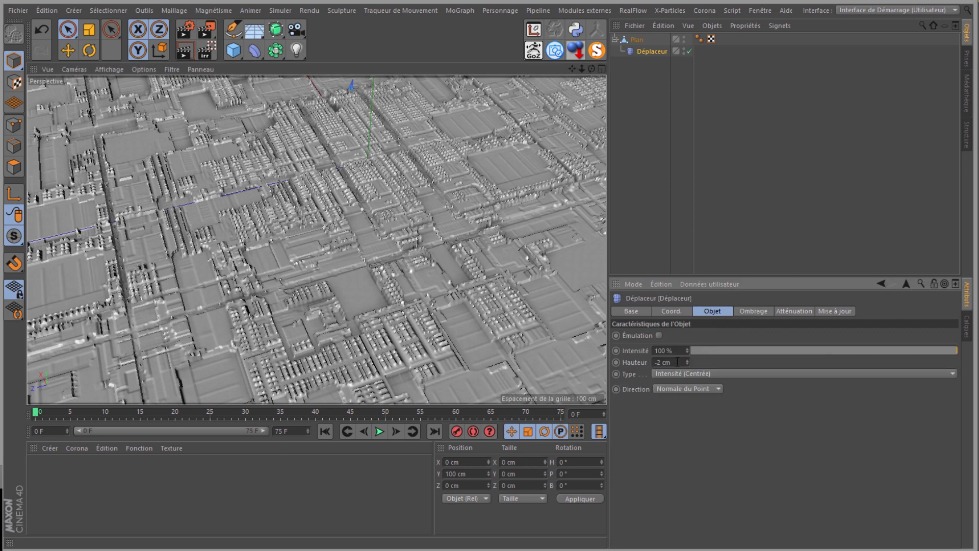
pyautogui.click(663, 362)
pyautogui.write('10')
pyautogui.press('Return')
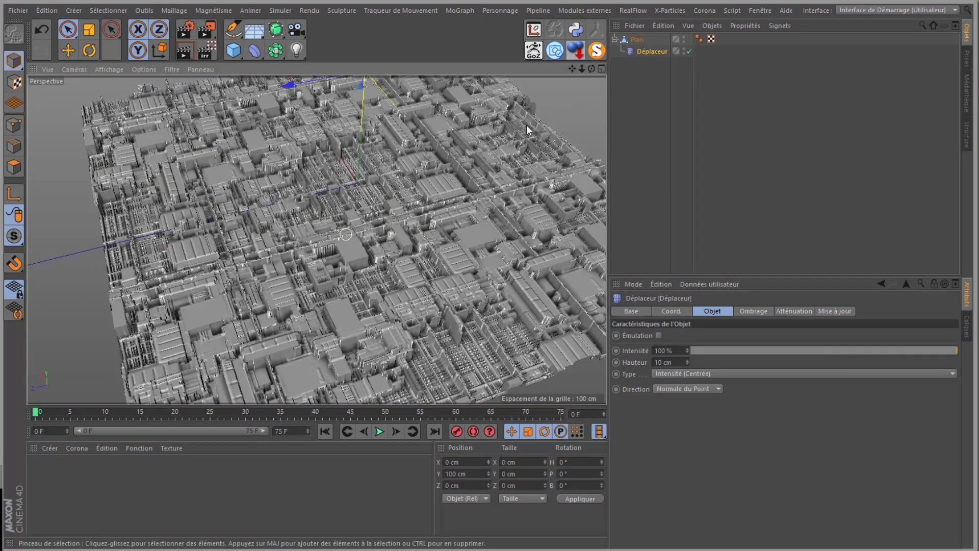
pyautogui.moveTo(592, 69); pyautogui.dragTo(418, 198)
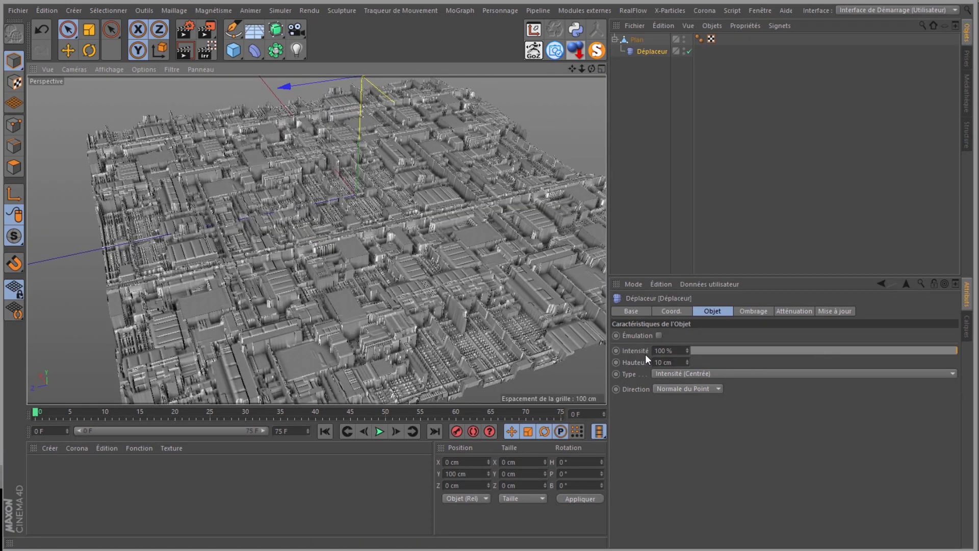
# - Set the U offset of the displacer's texture projection to 100
pyautogui.click(753, 311)
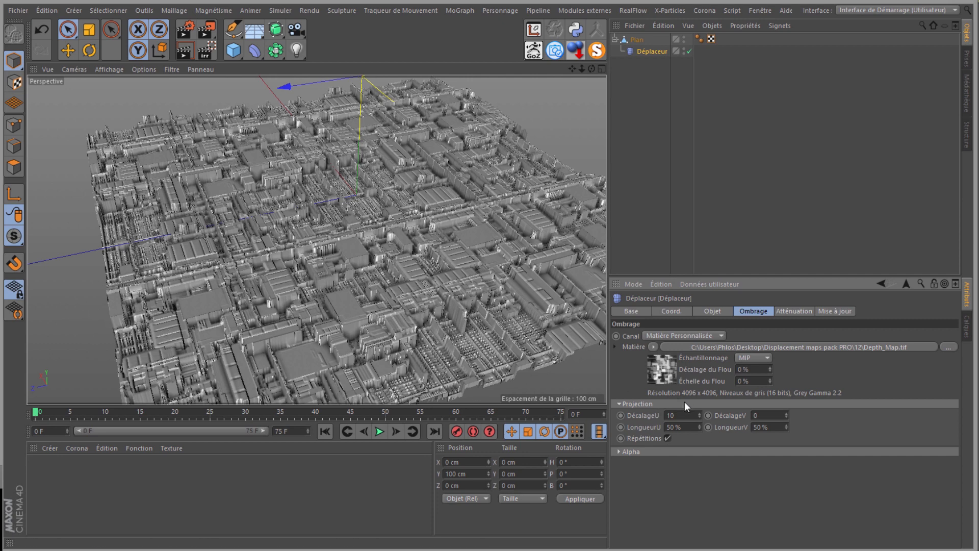
pyautogui.click(678, 420)
pyautogui.write('0')
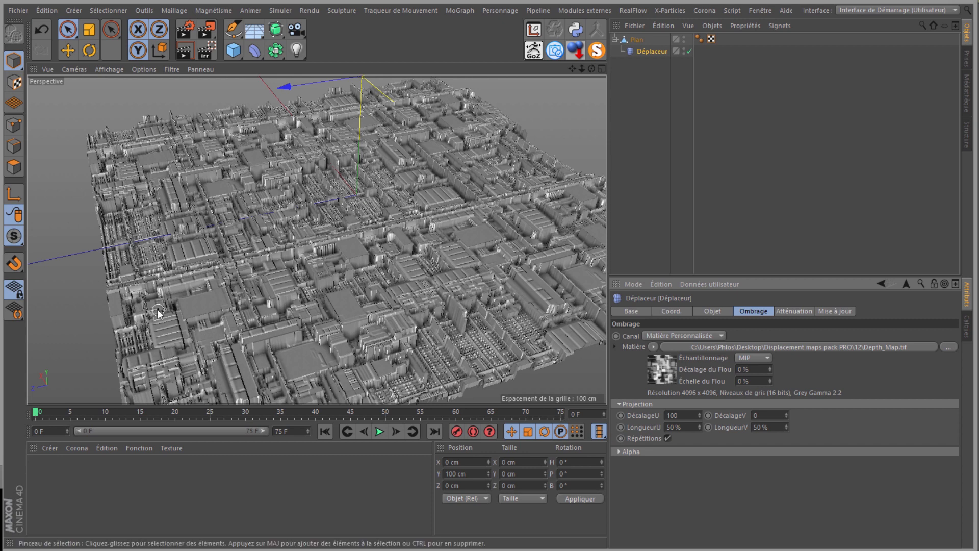
# - Set the projection lengths of the displacer's depth map to 100% in both U and V
pyautogui.click(678, 427)
pyautogui.write('100')
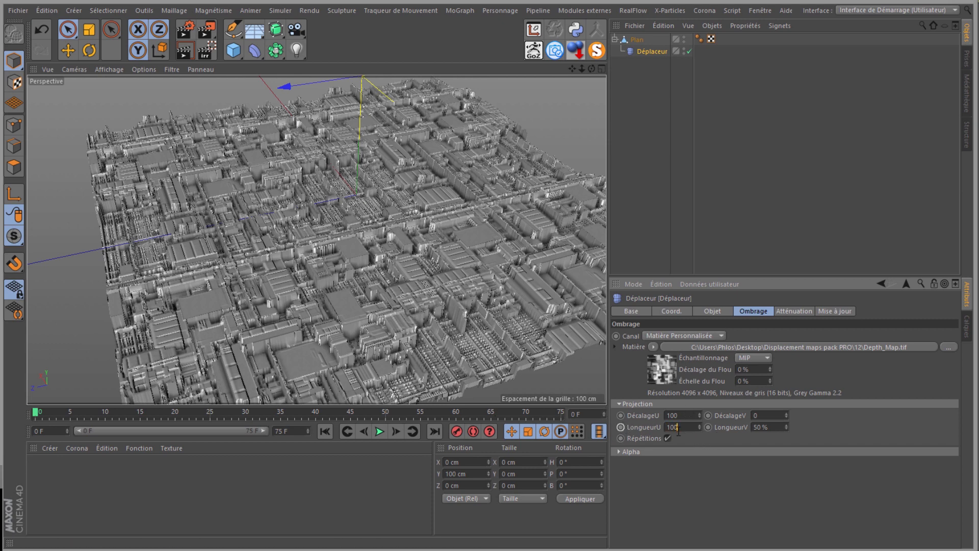
pyautogui.click(779, 427)
pyautogui.write('1')
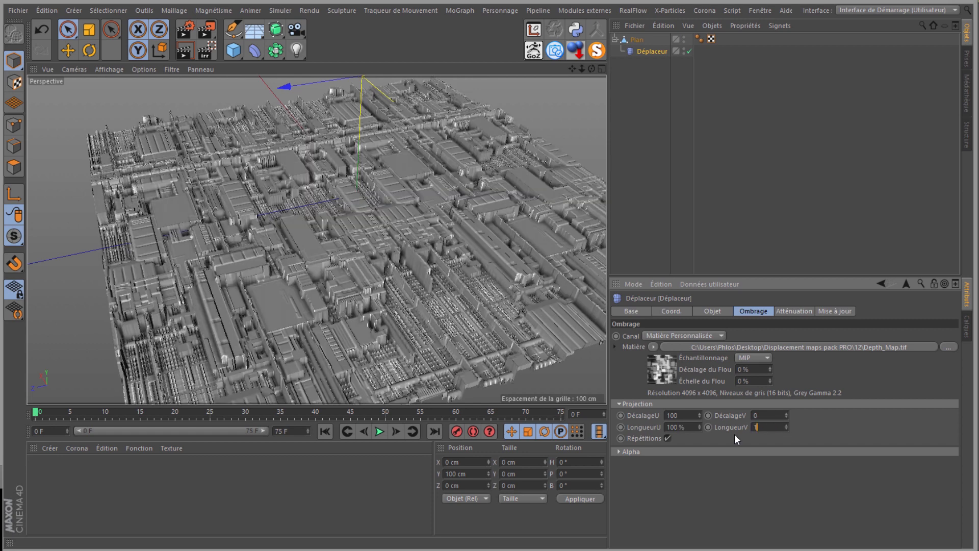
pyautogui.write('00')
pyautogui.press('Return')
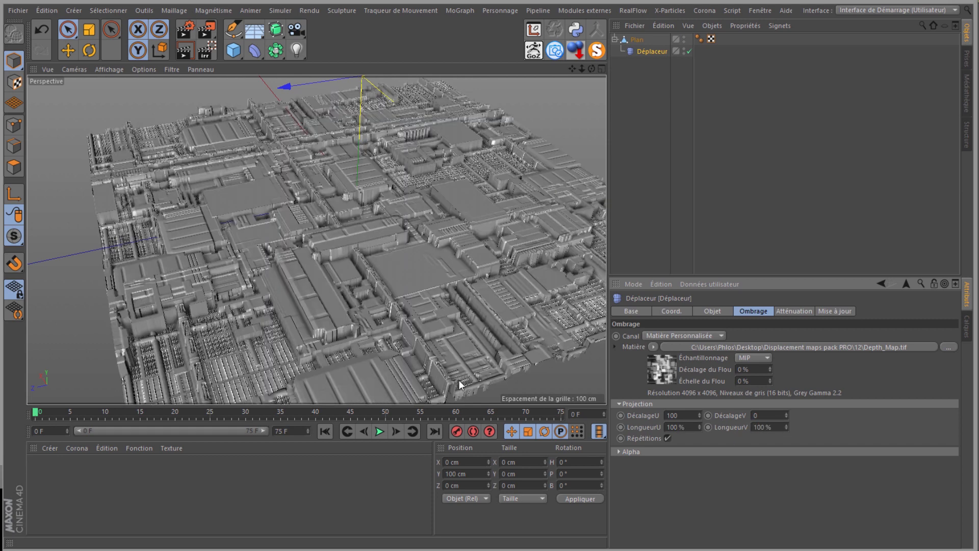
# - Set the displacer texture's U offset to 0 and try adjusting it in small increments
pyautogui.moveTo(678, 415); pyautogui.dragTo(637, 425)
pyautogui.write('0')
pyautogui.moveTo(700, 415)
pyautogui.mouseDown()
pyautogui.moveTo(693, 373)
pyautogui.moveTo(698, 417)
pyautogui.mouseUp()
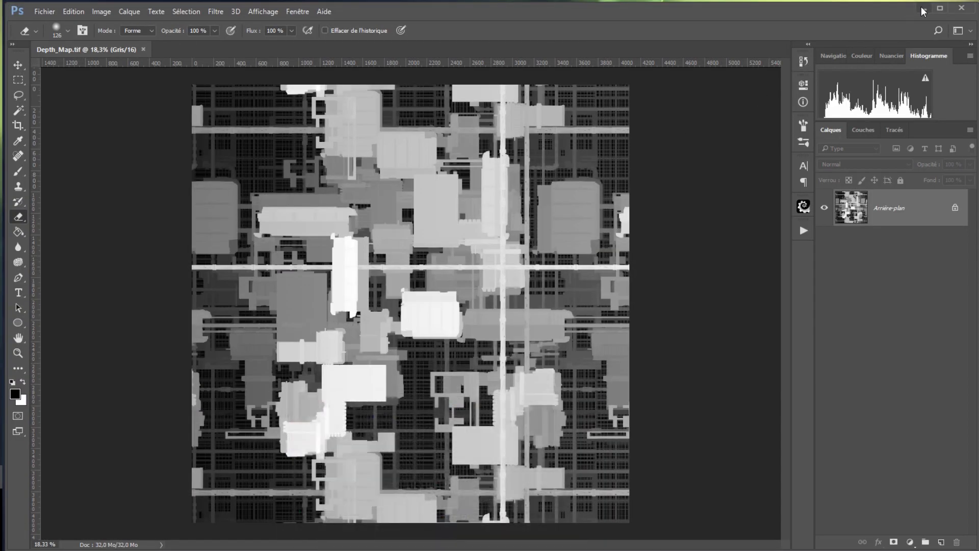
# - Minimize Photoshop, open the Displacement maps pack PRO folder maximized and look over its map folders and preview images
pyautogui.click(922, 8)
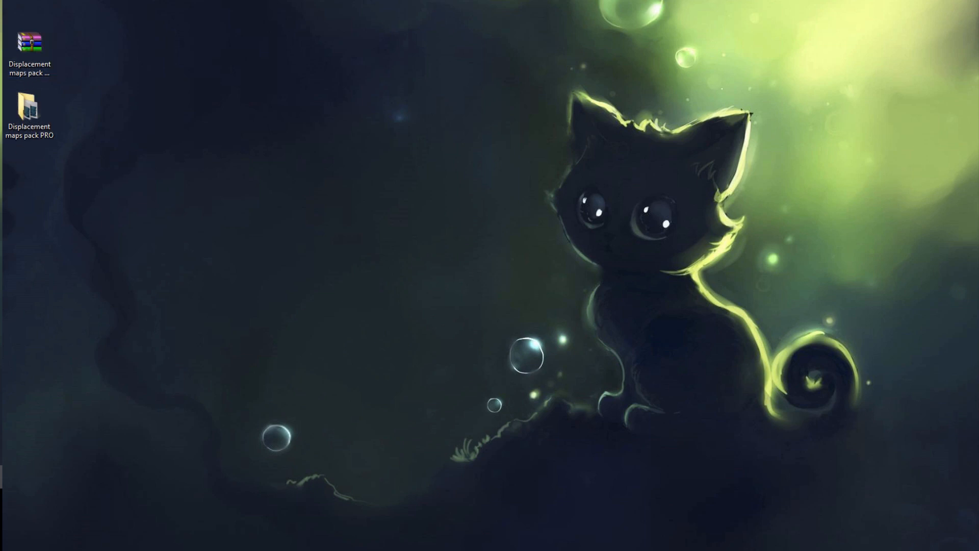
pyautogui.moveTo(0, 40); pyautogui.dragTo(401, 88)
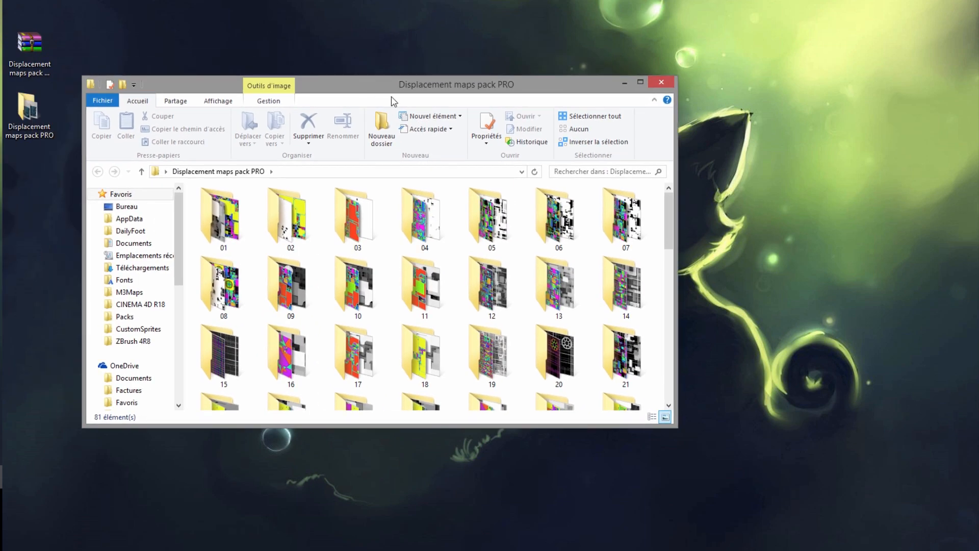
pyautogui.click(641, 83)
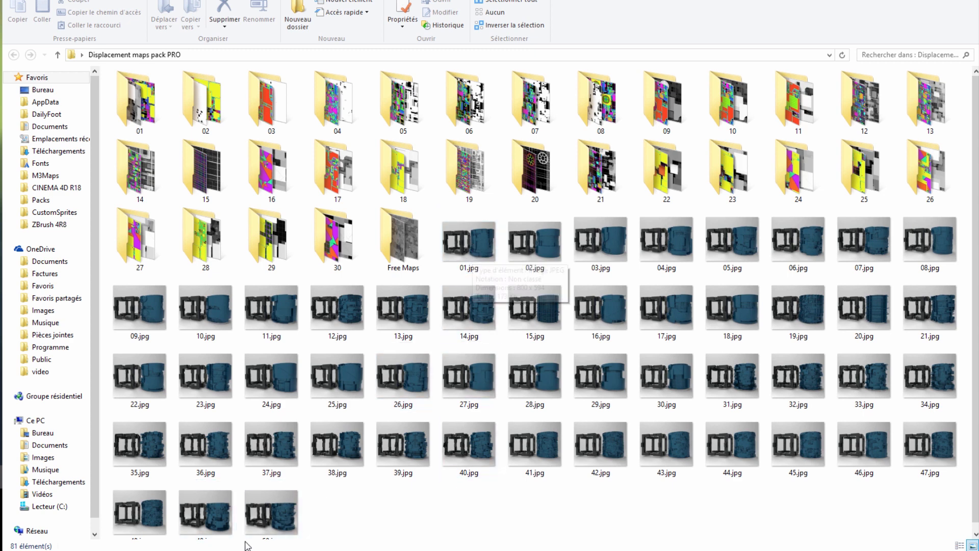
pyautogui.scroll(-1, 280, 515)
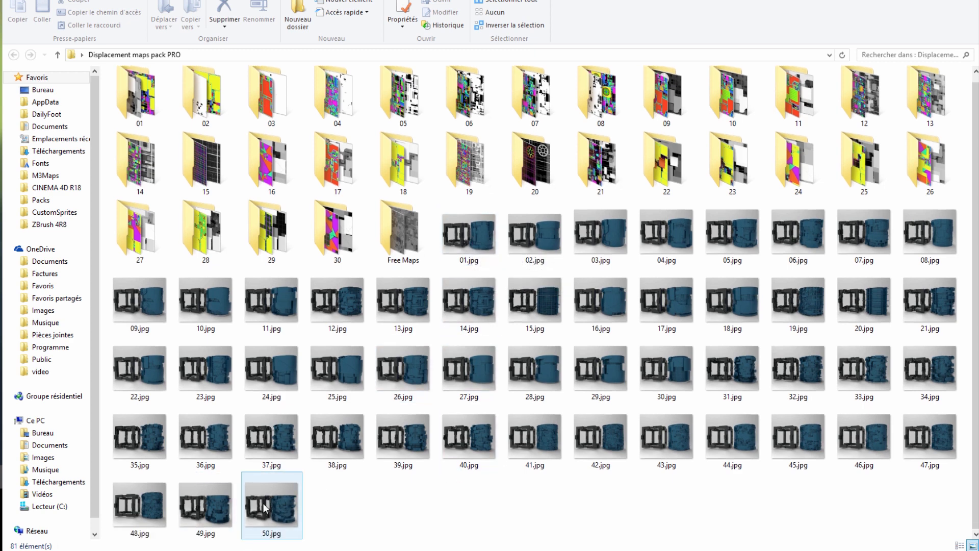
# - View the pack's preview renders one after another starting with 01.jpg, and close the image viewer
pyautogui.doubleClick(457, 241)
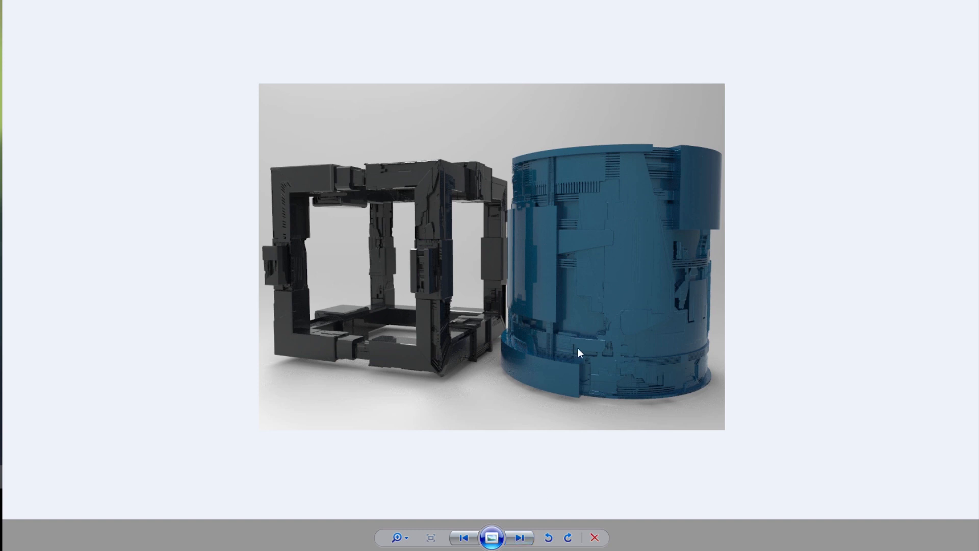
pyautogui.click(522, 542)
pyautogui.click(519, 537)
pyautogui.click(520, 537)
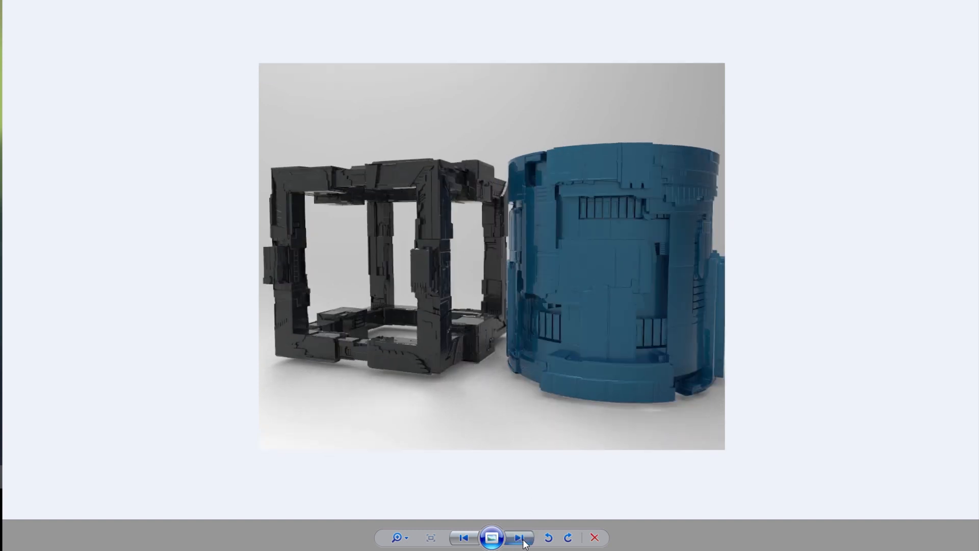
pyautogui.click(519, 537)
pyautogui.click(520, 537)
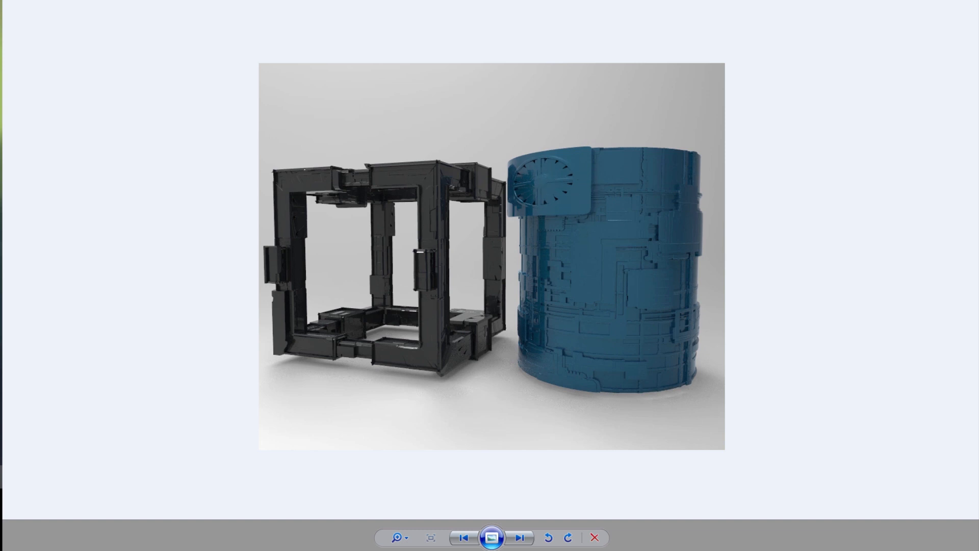
pyautogui.hotkey('alt', 'F4')
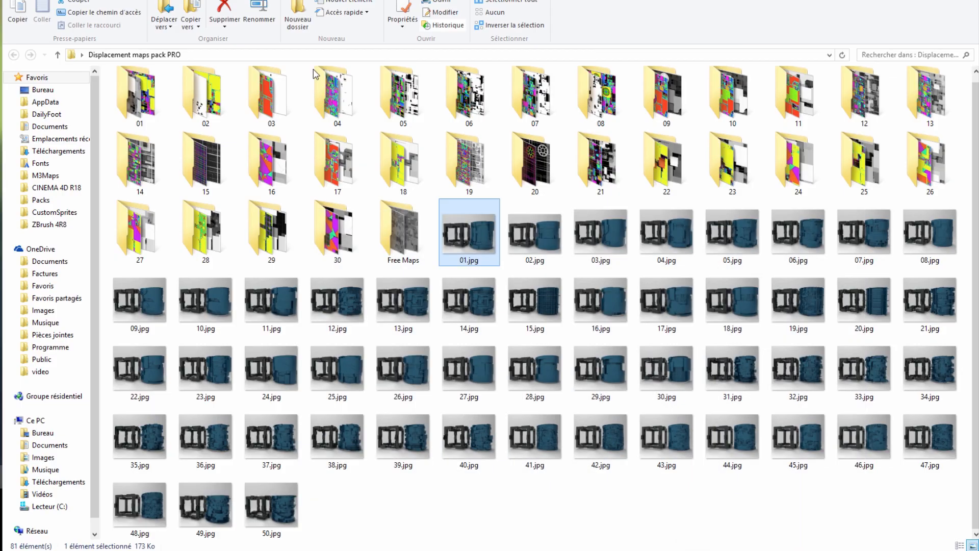
# - Check the maps contained in folder 08 and return to the Displacement maps pack PRO folder
pyautogui.doubleClick(601, 99)
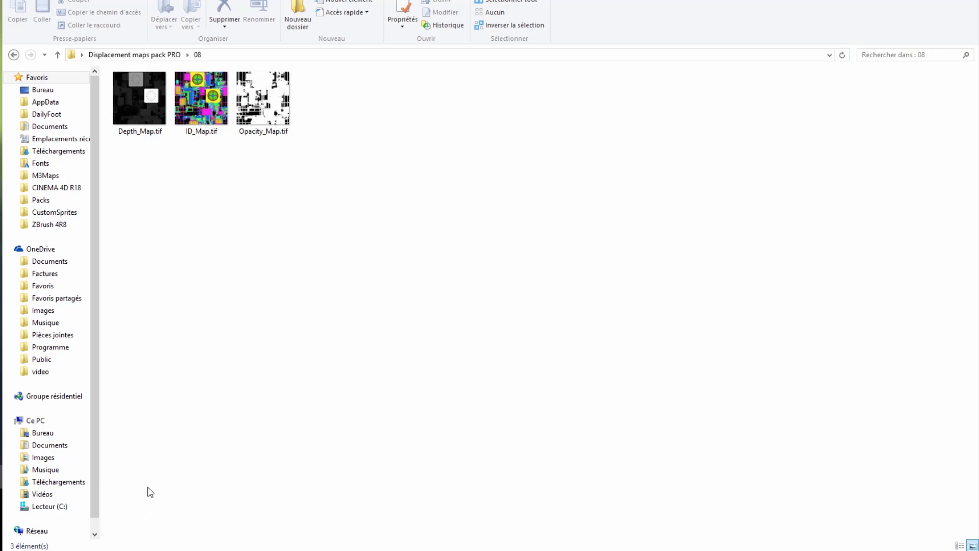
pyautogui.click(142, 54)
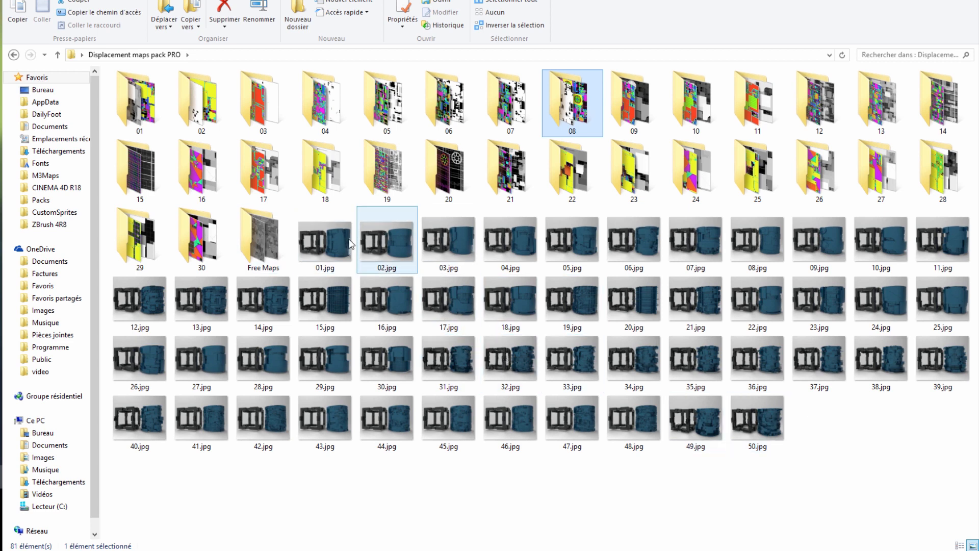
# - View the preview renders again in sequence starting from 01.jpg, and close the image viewer
pyautogui.doubleClick(329, 243)
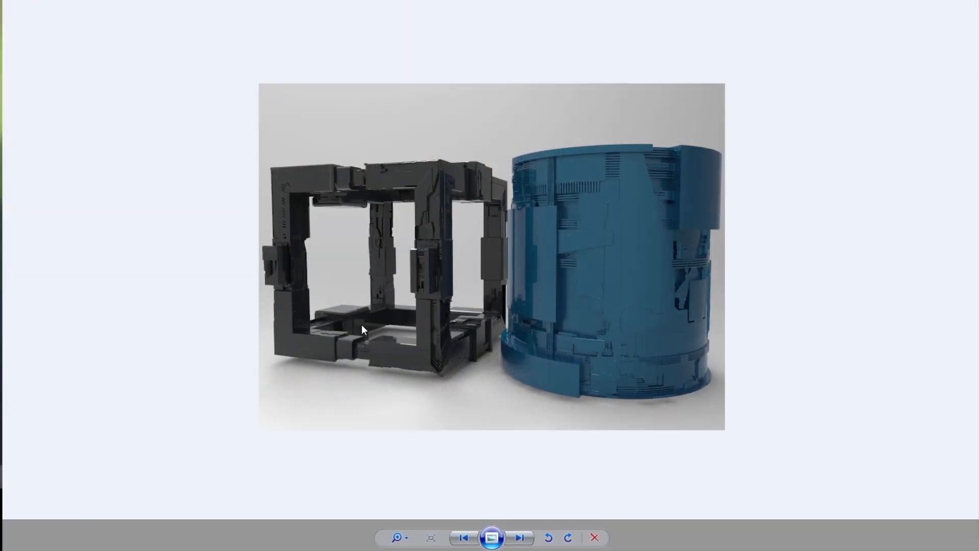
pyautogui.click(520, 537)
pyautogui.click(520, 538)
pyautogui.click(520, 538)
pyautogui.click(520, 538)
pyautogui.click(520, 537)
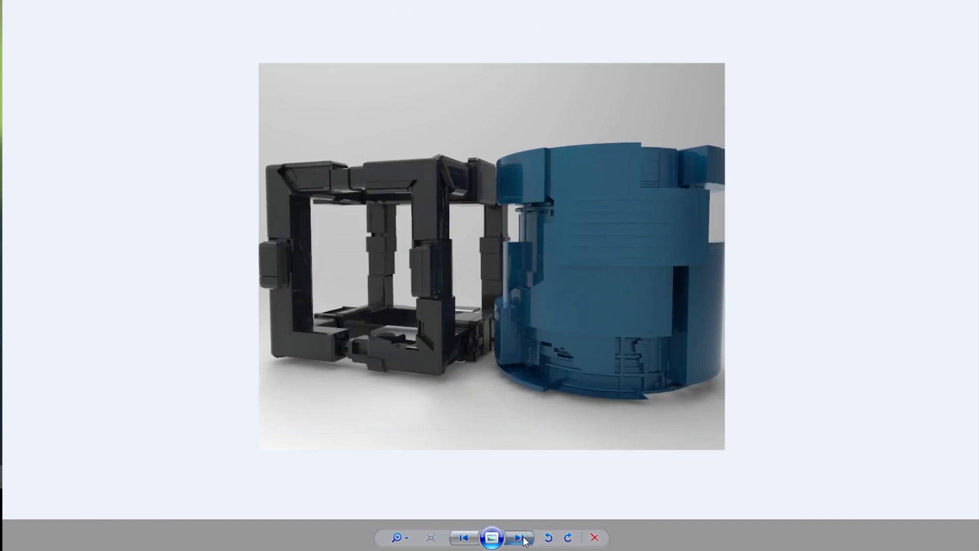
pyautogui.click(520, 538)
pyautogui.click(520, 537)
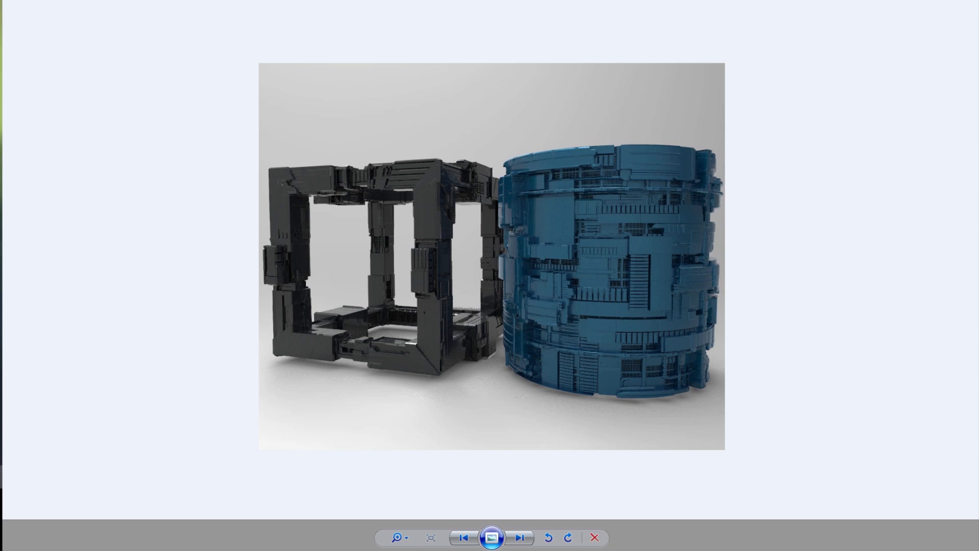
pyautogui.press('Escape')
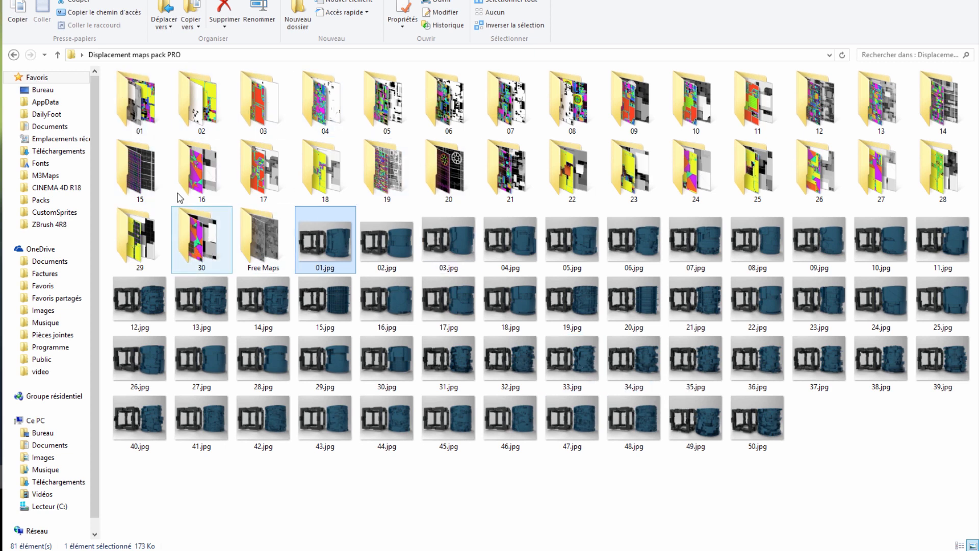
# - Open ID_Map.tif from folder 12 in Photoshop and compare it with Depth_Map.tif
pyautogui.doubleClick(341, 117)
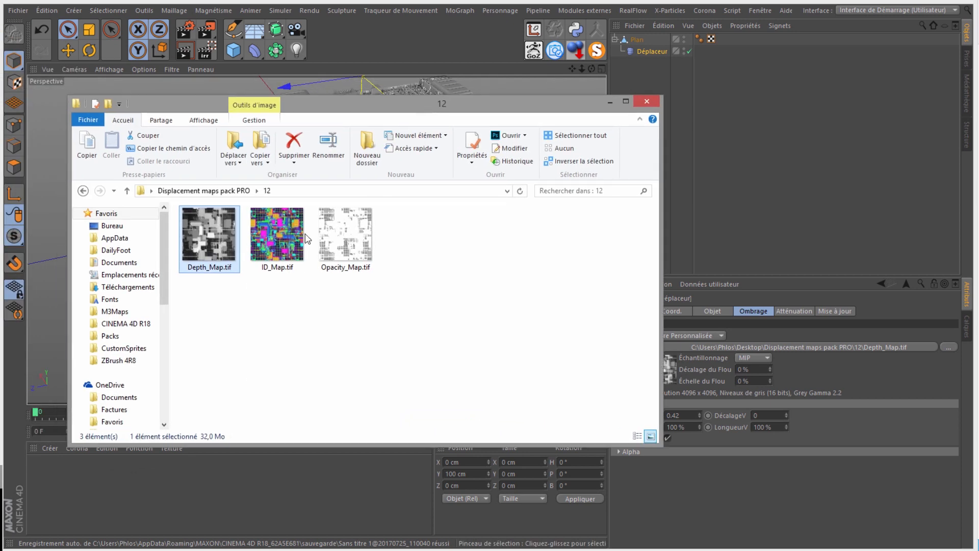
pyautogui.click(282, 239)
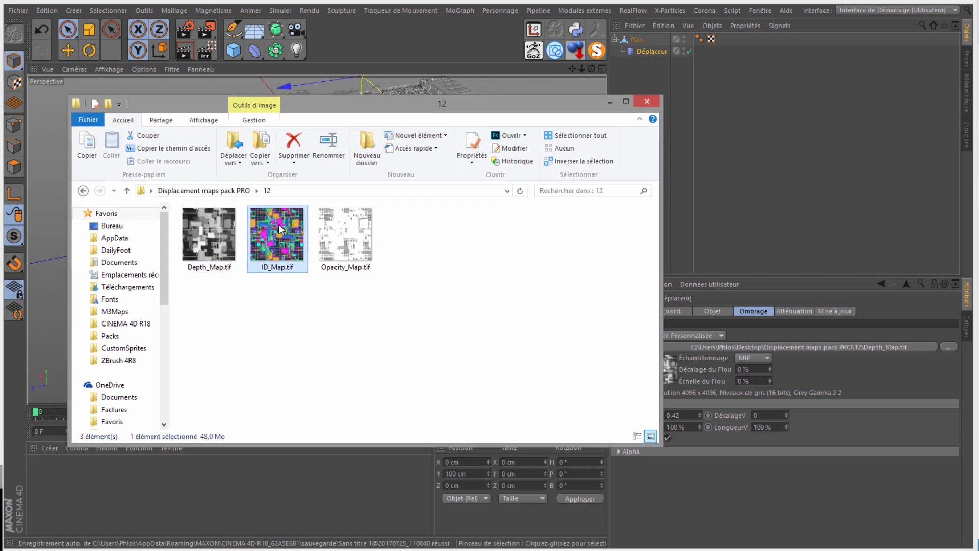
pyautogui.moveTo(280, 229)
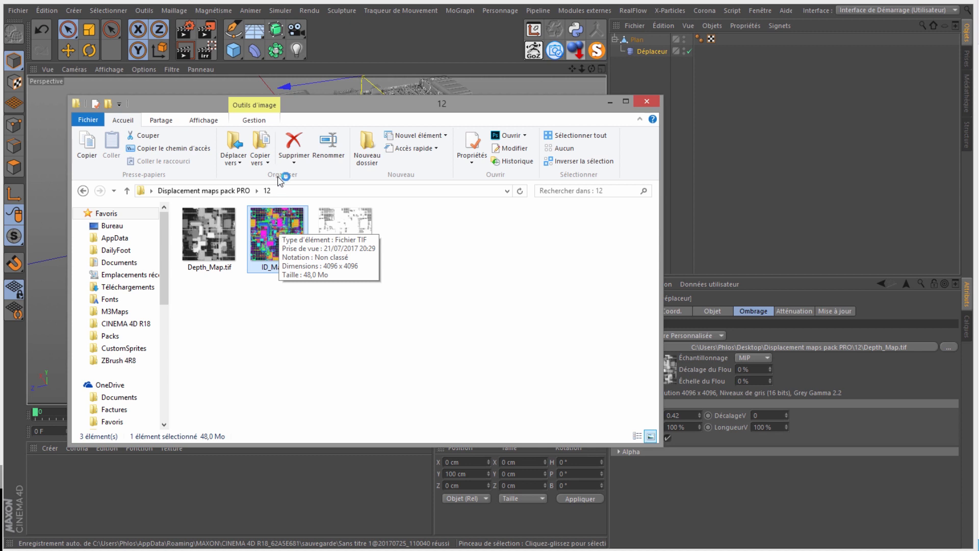
pyautogui.moveTo(312, 105); pyautogui.dragTo(397, 136)
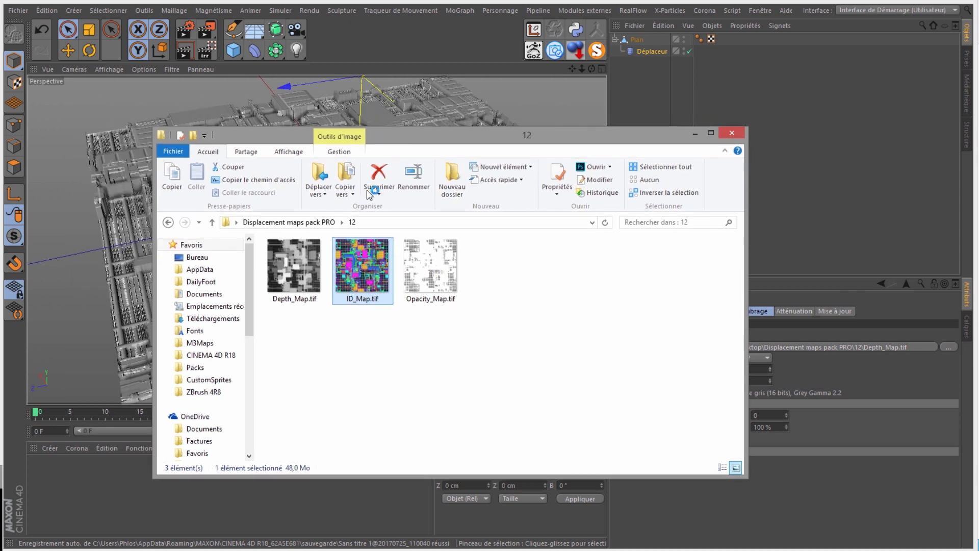
pyautogui.doubleClick(355, 276)
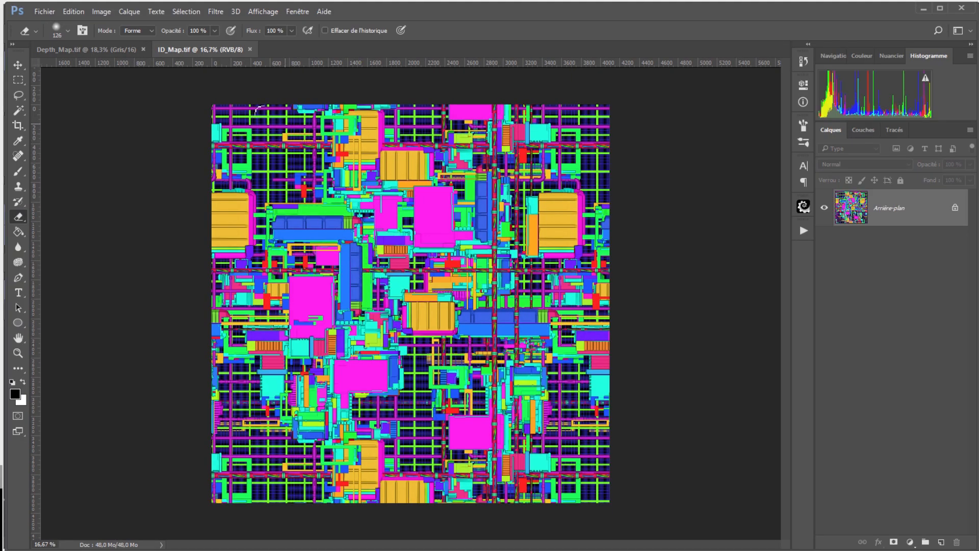
pyautogui.click(123, 53)
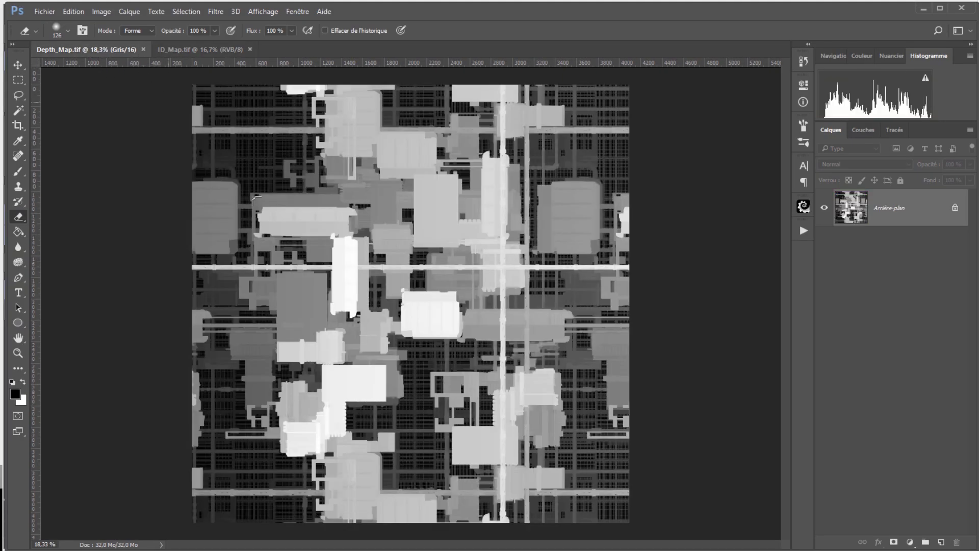
pyautogui.click(196, 50)
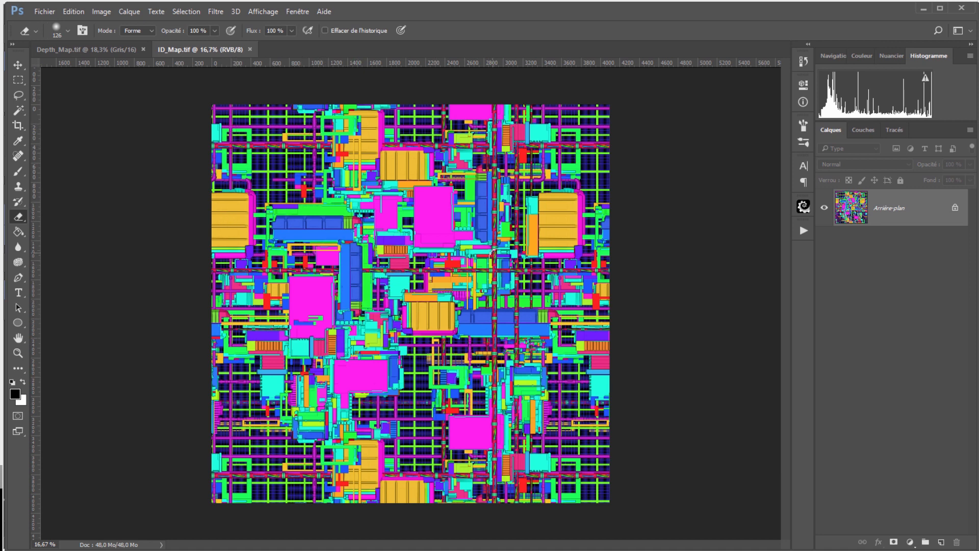
pyautogui.click(122, 49)
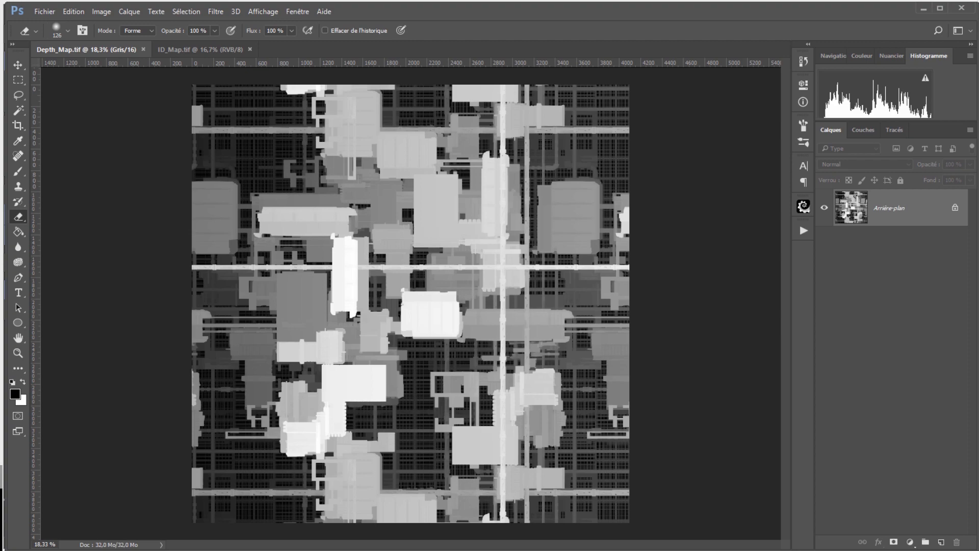
# - Compare the displaced plane in Cinema 4D with the dark grid details of Depth_Map.tif in Photoshop
pyautogui.click(406, 549)
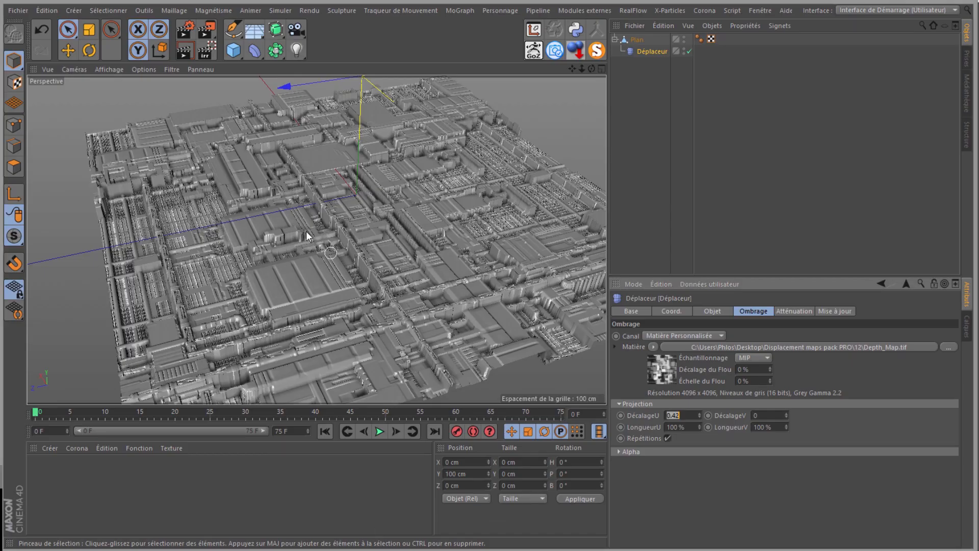
pyautogui.scroll(3, 200, 283)
pyautogui.scroll(-3, 199, 277)
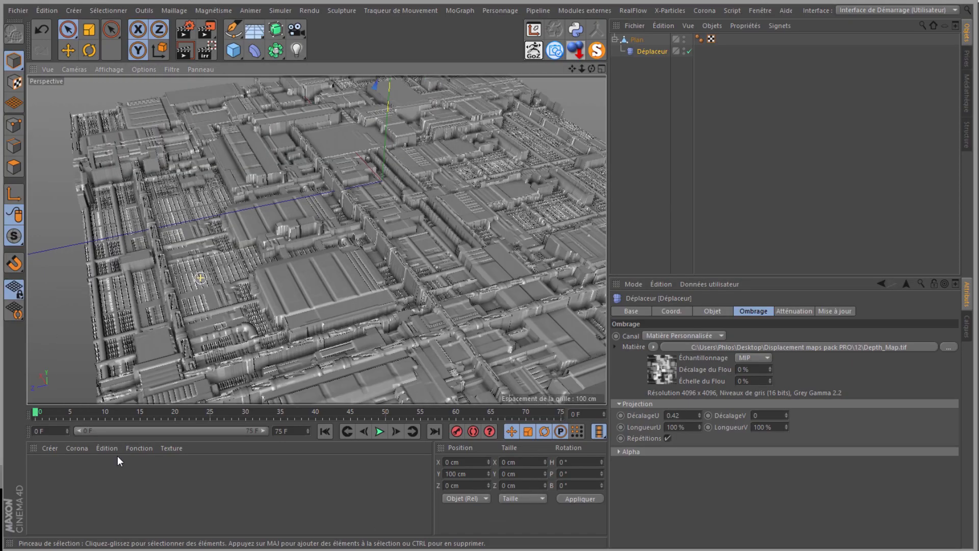
pyautogui.click(151, 549)
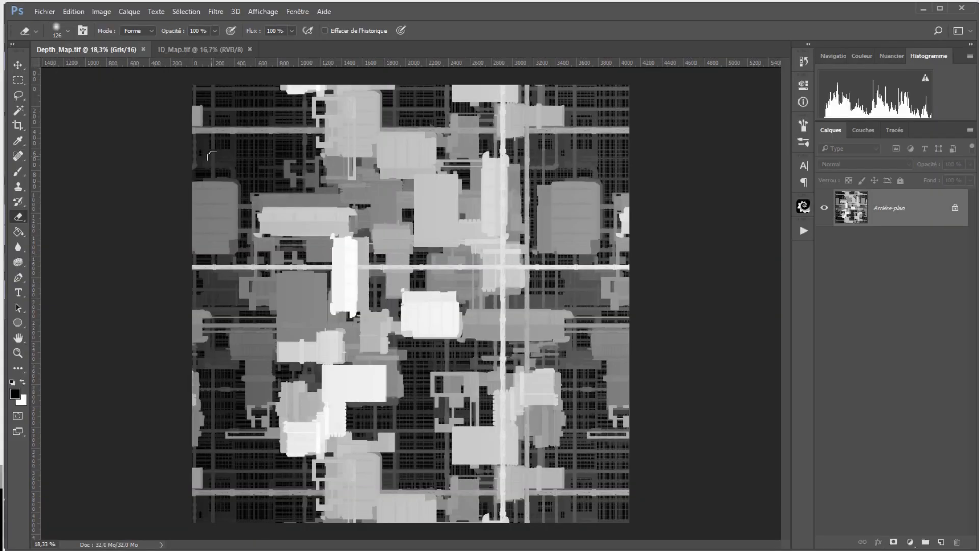
pyautogui.keyDown('alt'); pyautogui.scroll(10, 211, 153); pyautogui.keyUp('alt')
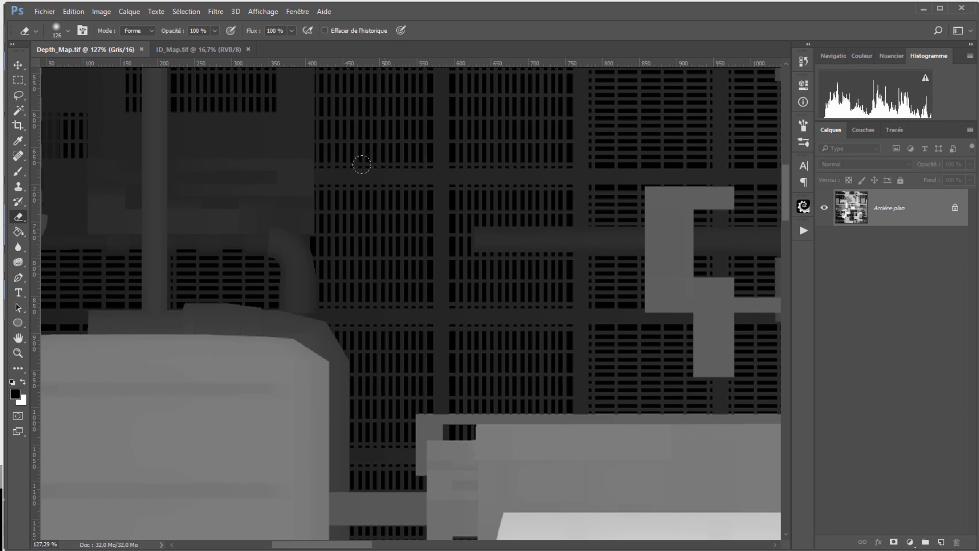
pyautogui.keyDown('alt'); pyautogui.scroll(-4, 352, 207); pyautogui.keyUp('alt')
pyautogui.keyDown('alt'); pyautogui.scroll(-1, 351, 207); pyautogui.keyUp('alt')
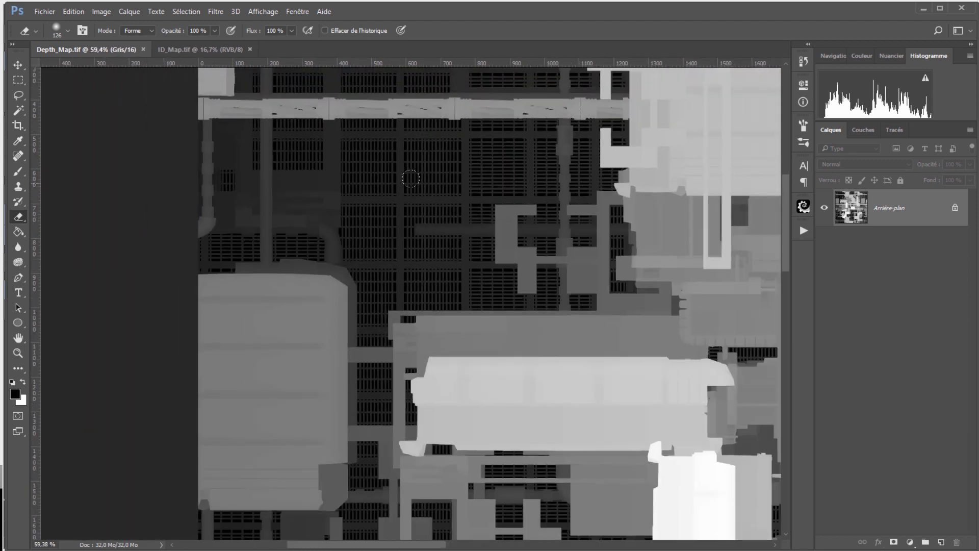
pyautogui.keyDown('alt'); pyautogui.scroll(-1, 410, 179); pyautogui.keyUp('alt')
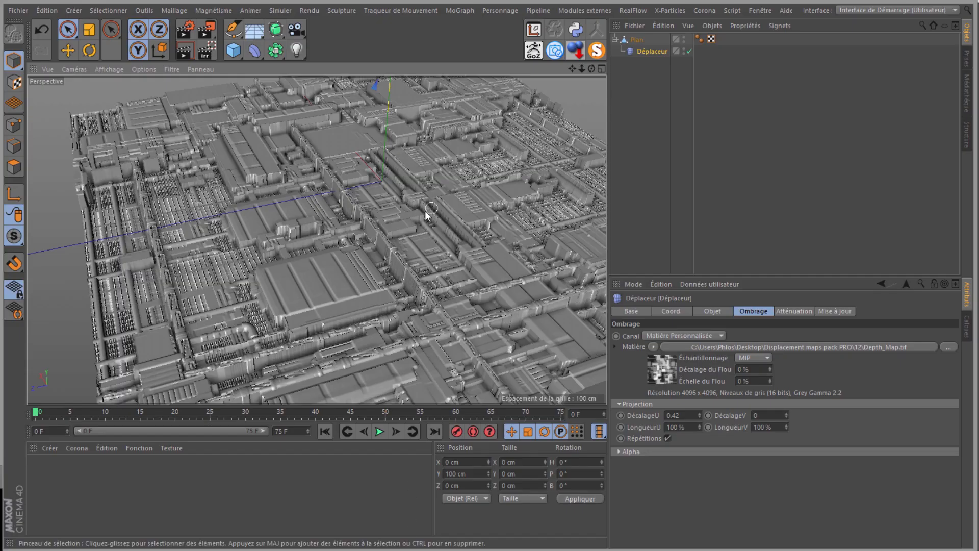
# - Add a cylinder in Cinema 4D, disable its caps and set its height segments to 1000
pyautogui.keyDown('alt'); pyautogui.moveTo(410, 212); pyautogui.dragTo(240, 250); pyautogui.keyUp('alt')
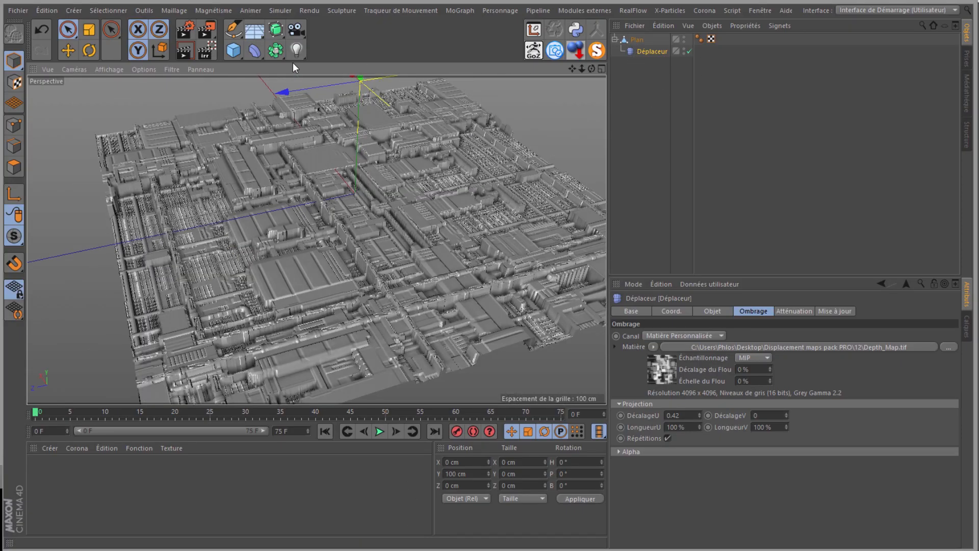
pyautogui.click(235, 52)
pyautogui.click(540, 70)
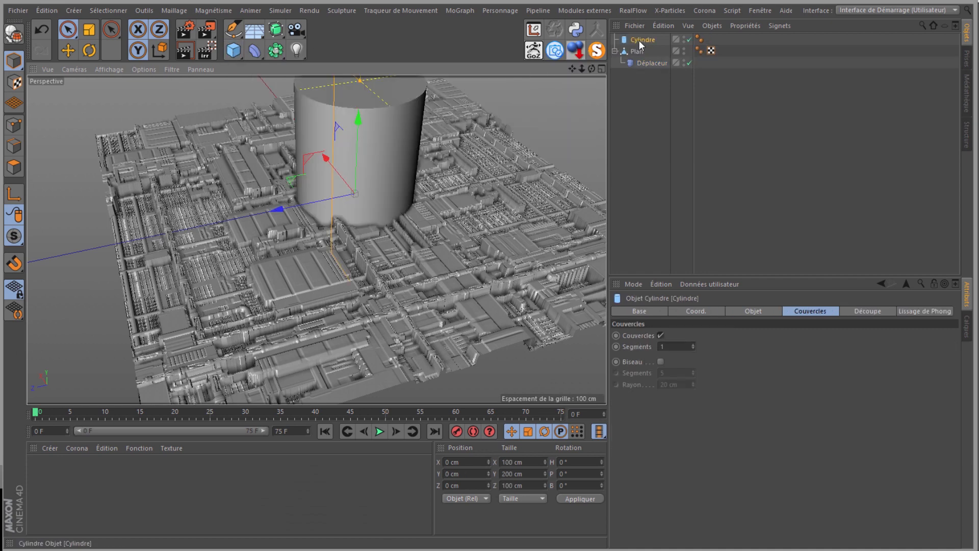
pyautogui.doubleClick(673, 347)
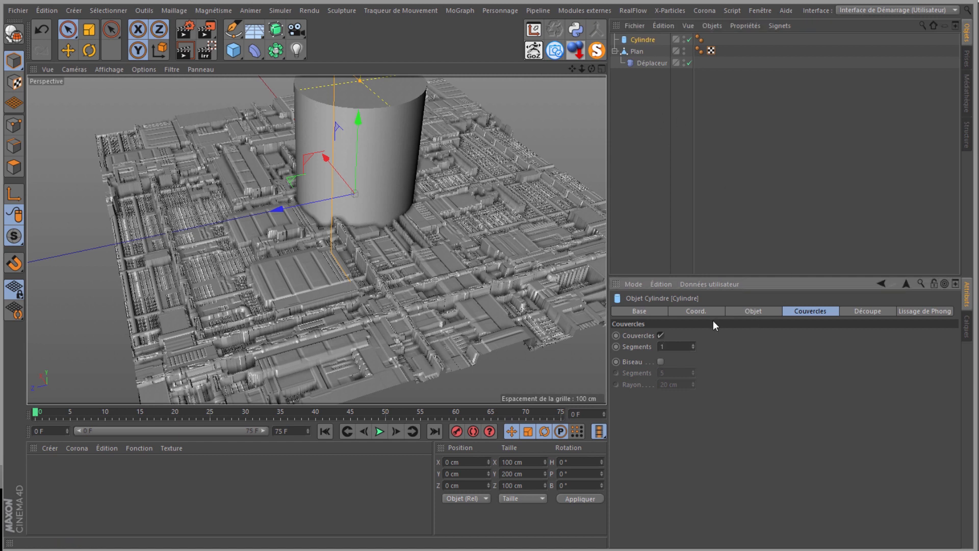
pyautogui.click(737, 313)
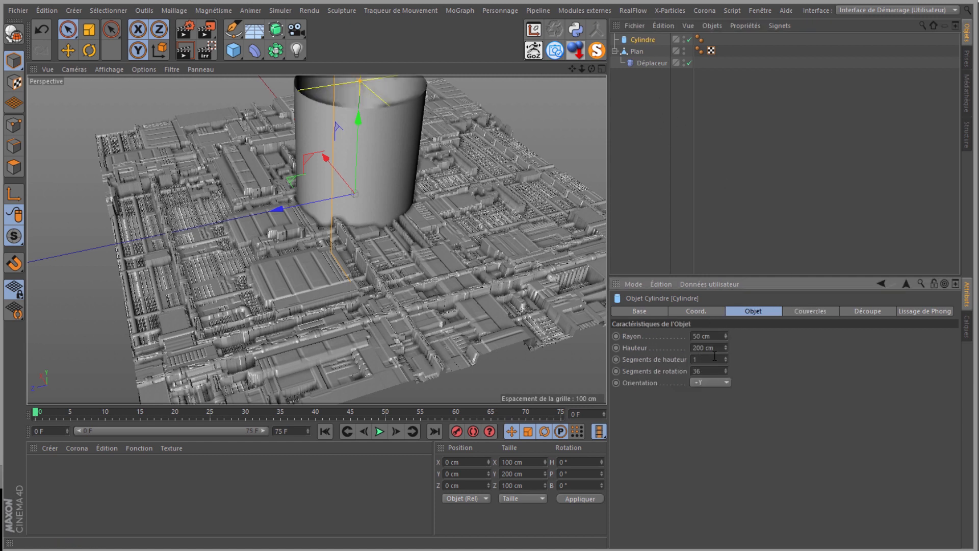
pyautogui.write('1000')
pyautogui.press('Tab')
# - Move the displacer from the plane to the cylinder, hide the plane in the viewport and inspect the displaced surface
pyautogui.moveTo(646, 66); pyautogui.dragTo(643, 39)
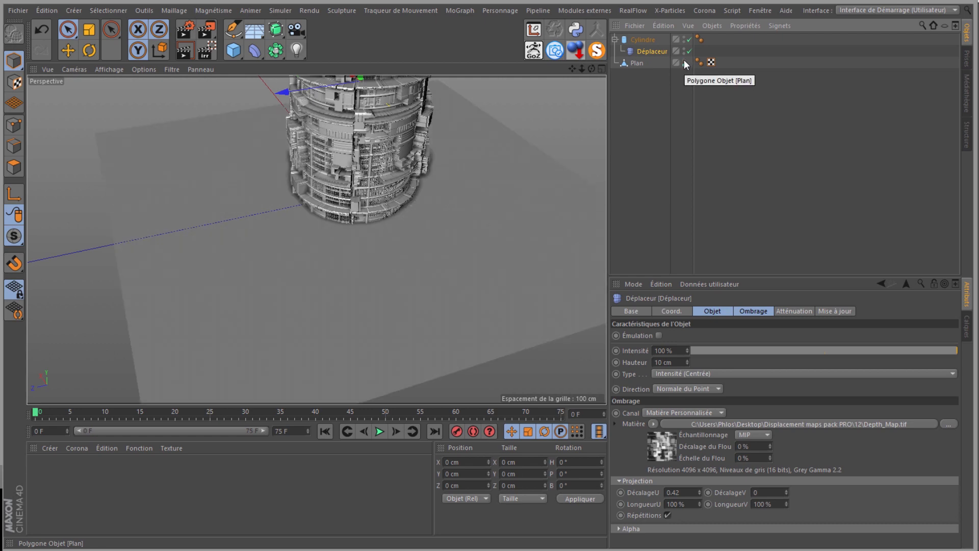
pyautogui.click(683, 60)
pyautogui.moveTo(492, 258); pyautogui.dragTo(412, 169)
pyautogui.scroll(10, 412, 170)
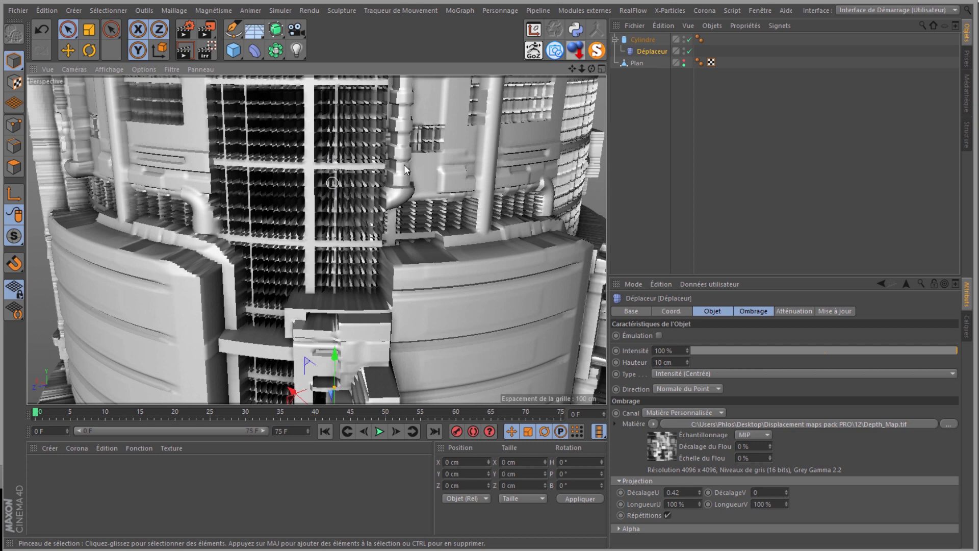
pyautogui.scroll(-8, 334, 243)
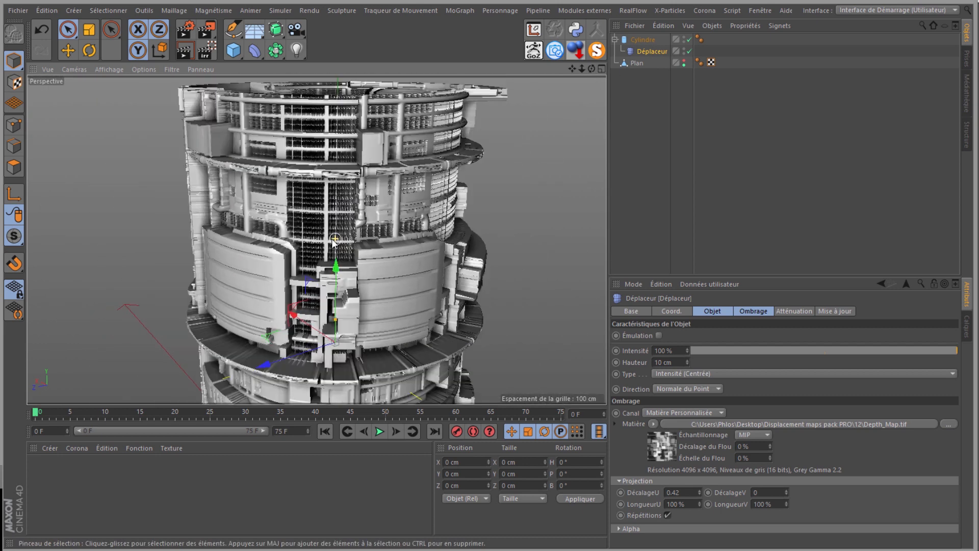
# - Create a new material, apply it to the cylinder and open it for editing
pyautogui.doubleClick(66, 507)
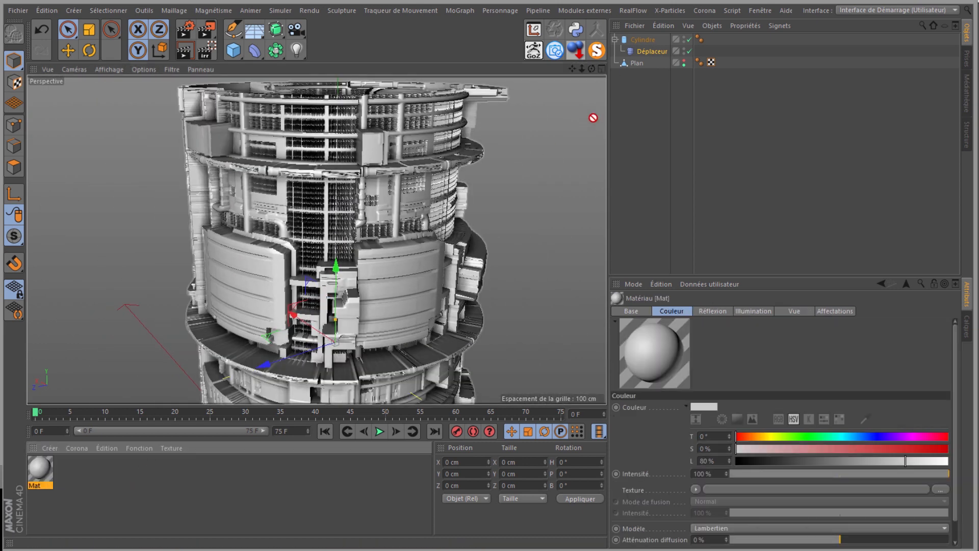
pyautogui.moveTo(40, 468); pyautogui.dragTo(646, 40)
pyautogui.click(41, 476)
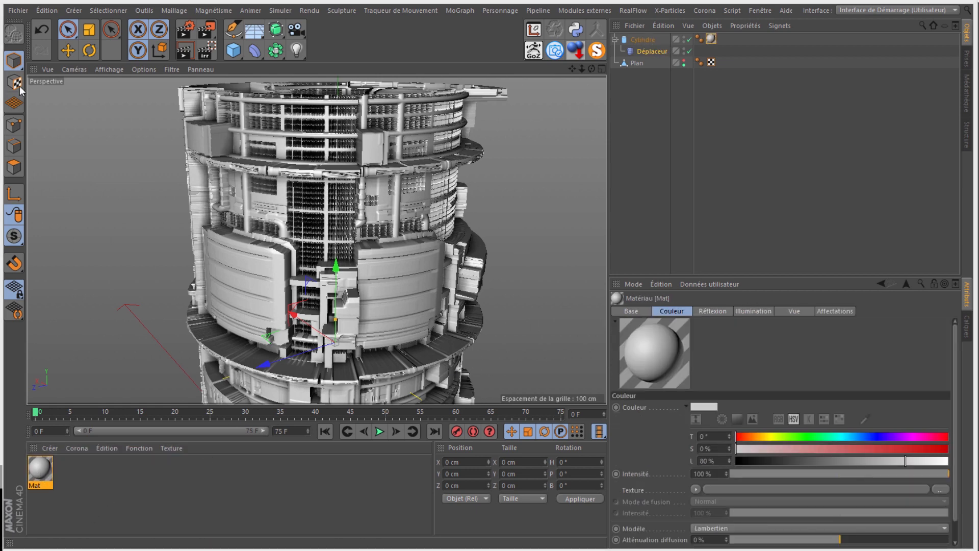
pyautogui.moveTo(20, 87); pyautogui.dragTo(589, 106)
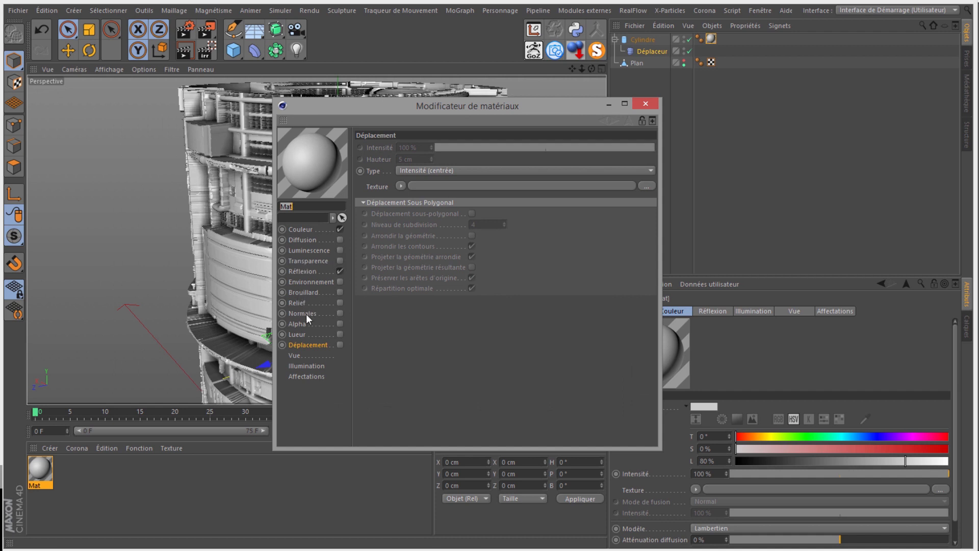
# - Enable the material's Alpha channel, load Opacity_Map.tif from folder 12 as its texture and close the material editor
pyautogui.click(340, 324)
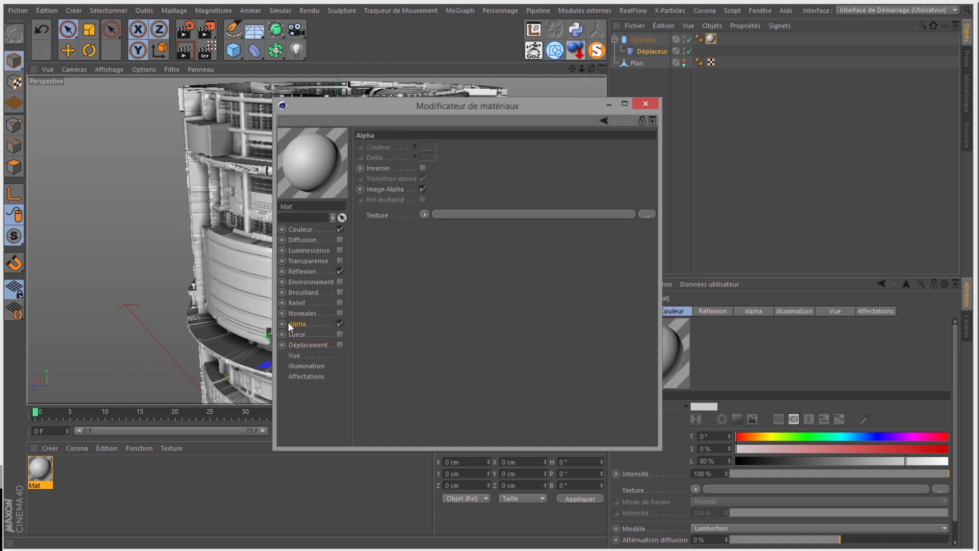
pyautogui.click(424, 215)
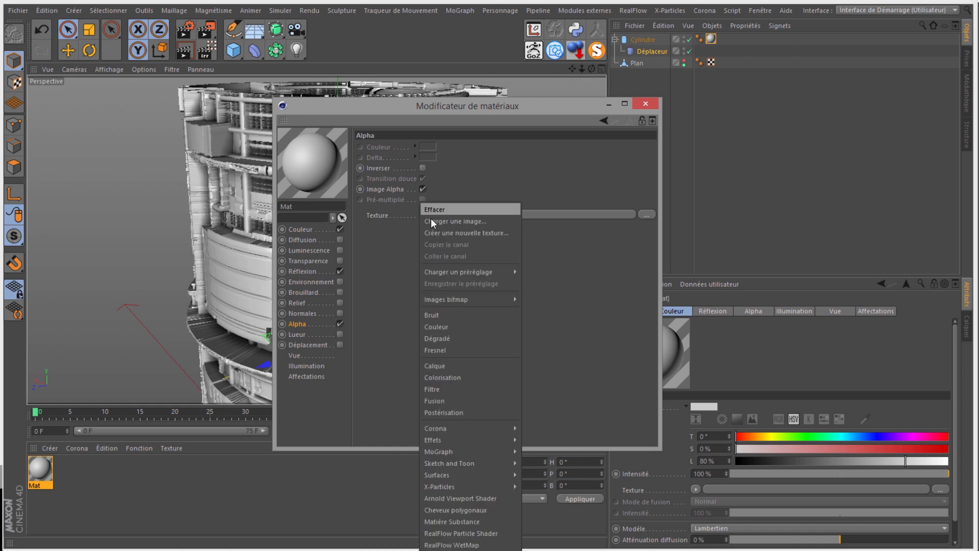
pyautogui.click(439, 223)
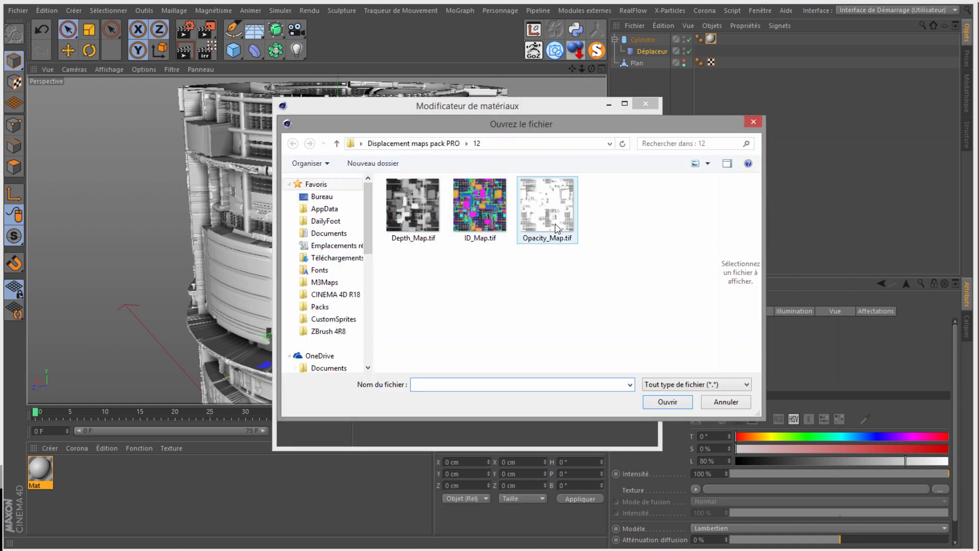
pyautogui.click(558, 228)
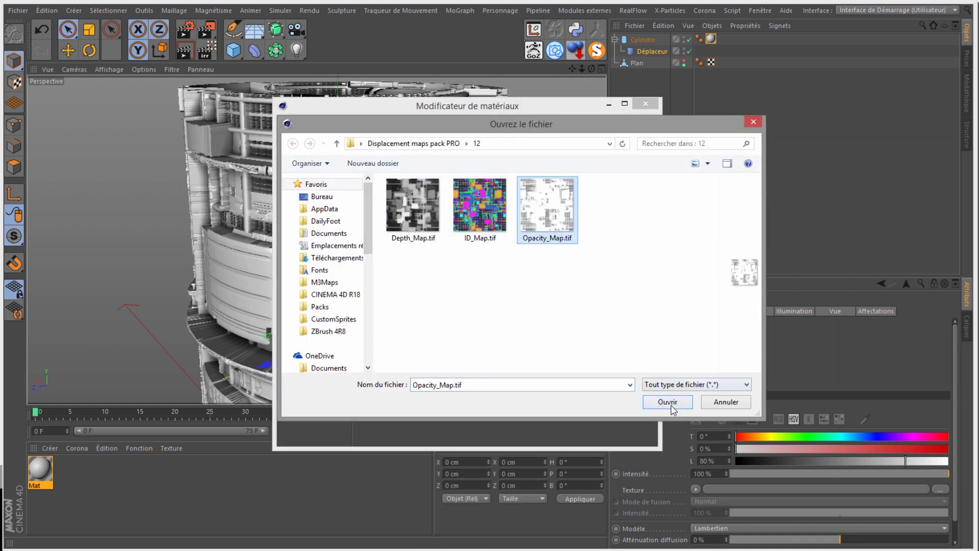
pyautogui.click(668, 402)
pyautogui.click(575, 307)
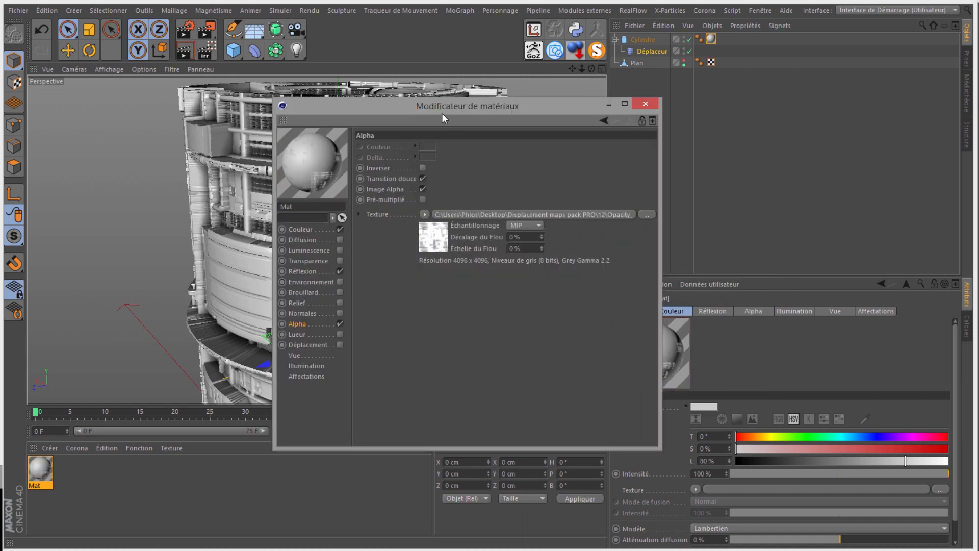
pyautogui.moveTo(471, 111); pyautogui.dragTo(748, 106)
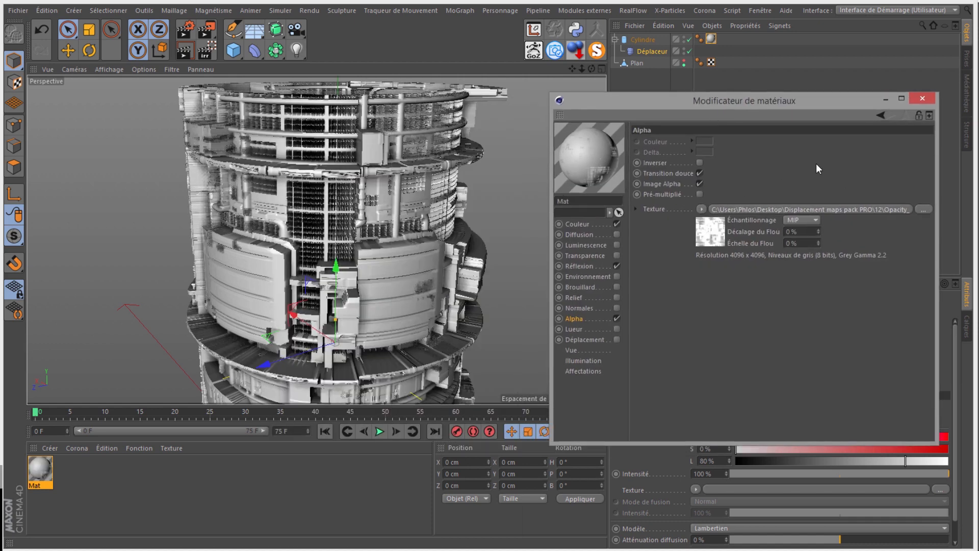
pyautogui.click(925, 102)
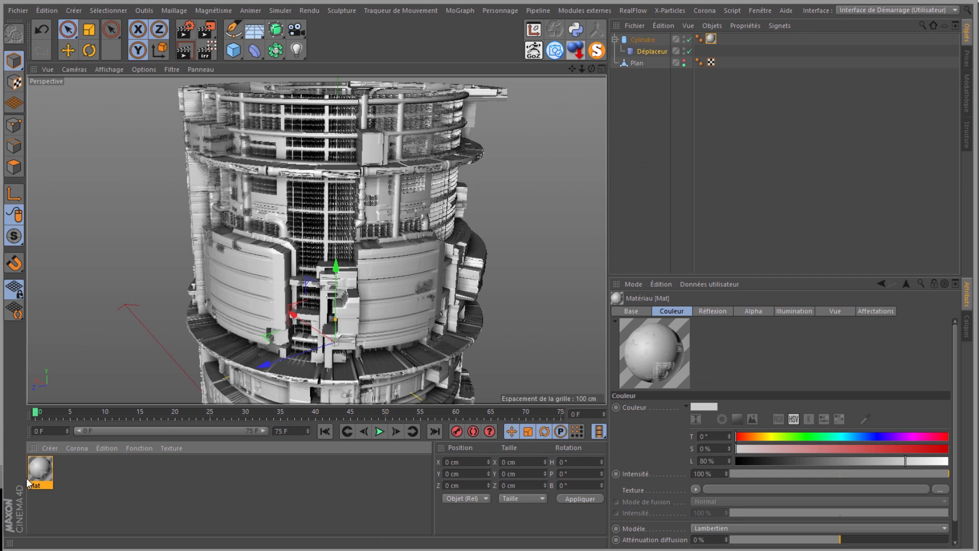
# - View the displaced cylinder from another side and render the view to check its opacity cutouts
pyautogui.scroll(-3, 480, 139)
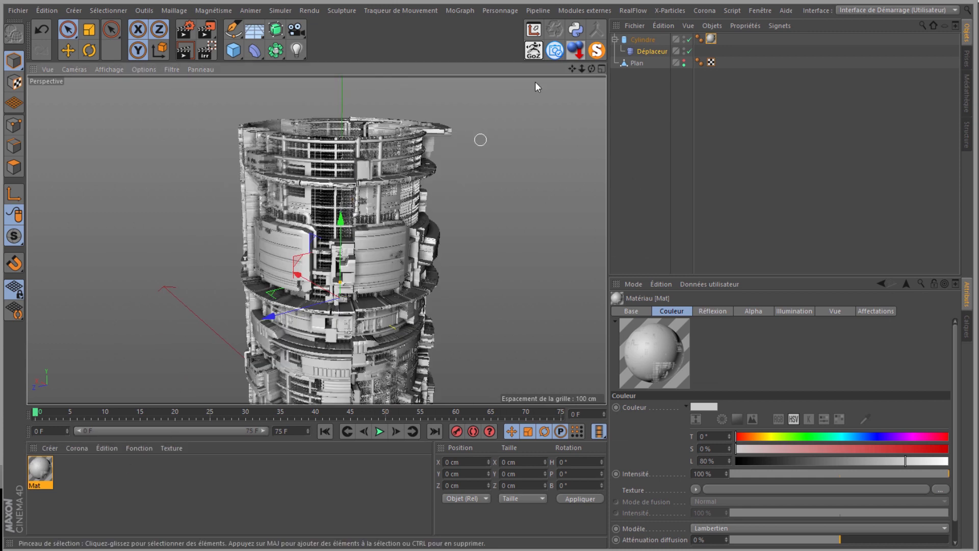
pyautogui.moveTo(591, 69)
pyautogui.mouseDown()
pyautogui.moveTo(492, 259)
pyautogui.moveTo(597, 70)
pyautogui.mouseUp()
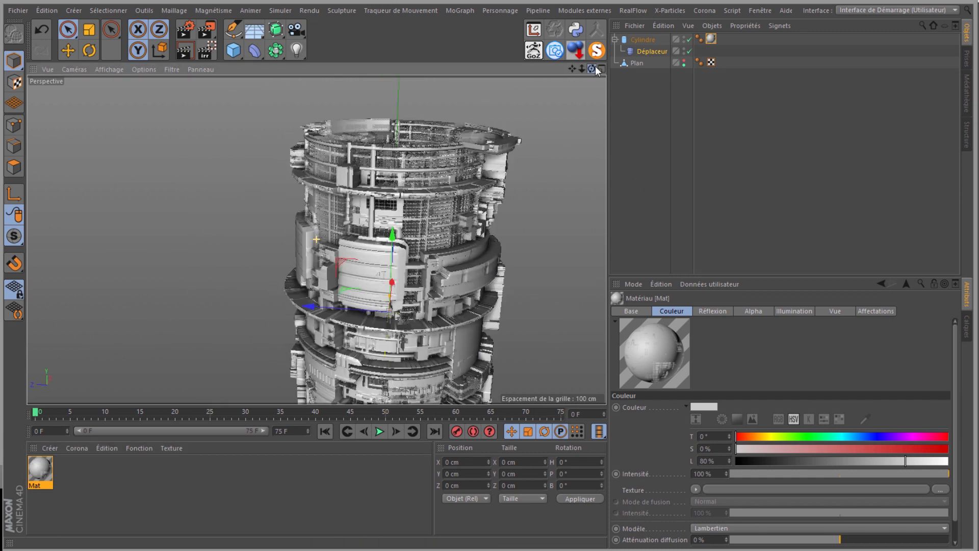
pyautogui.click(186, 50)
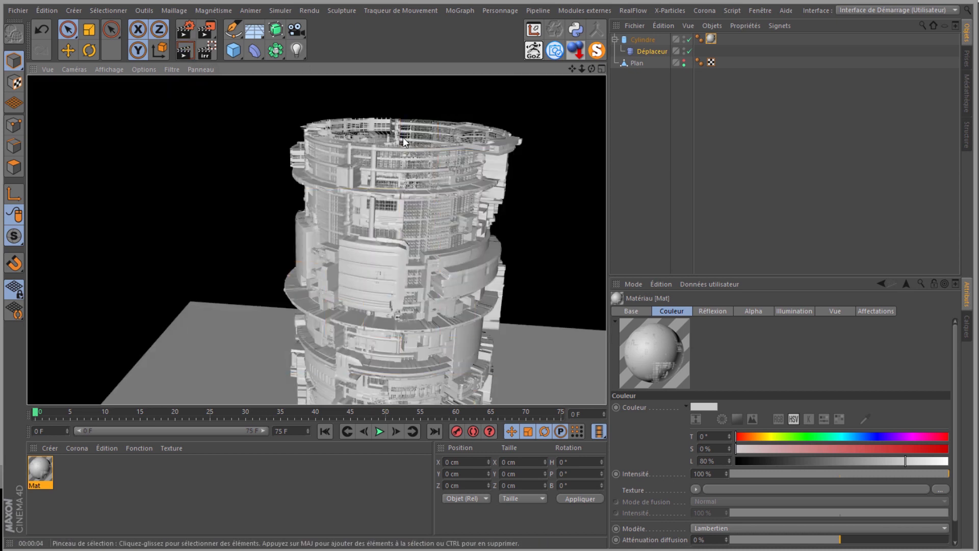
pyautogui.scroll(-2, 391, 262)
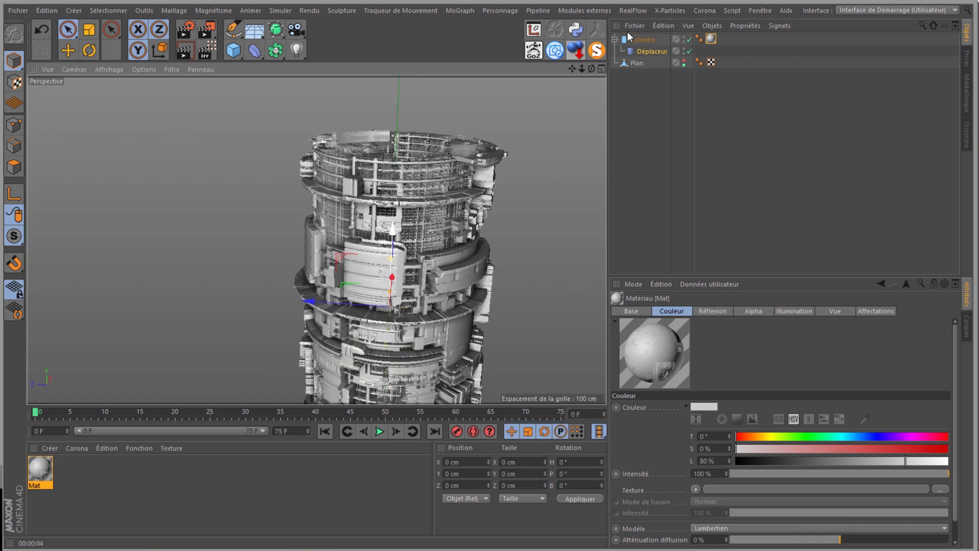
# - Load Depth_Map.tif from folder 09 as the cylinder displacer's shader texture, without copying it to the project location
pyautogui.click(650, 53)
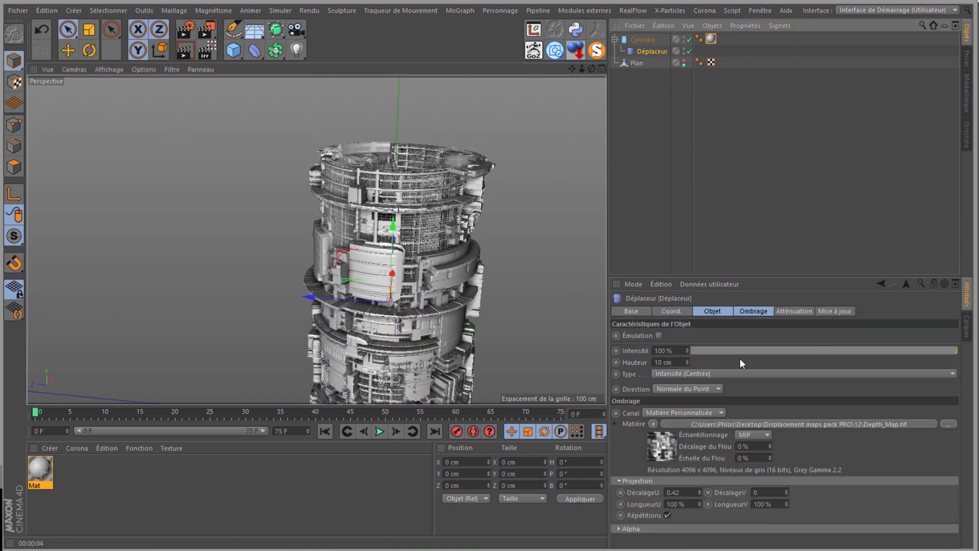
pyautogui.click(949, 423)
pyautogui.click(145, 32)
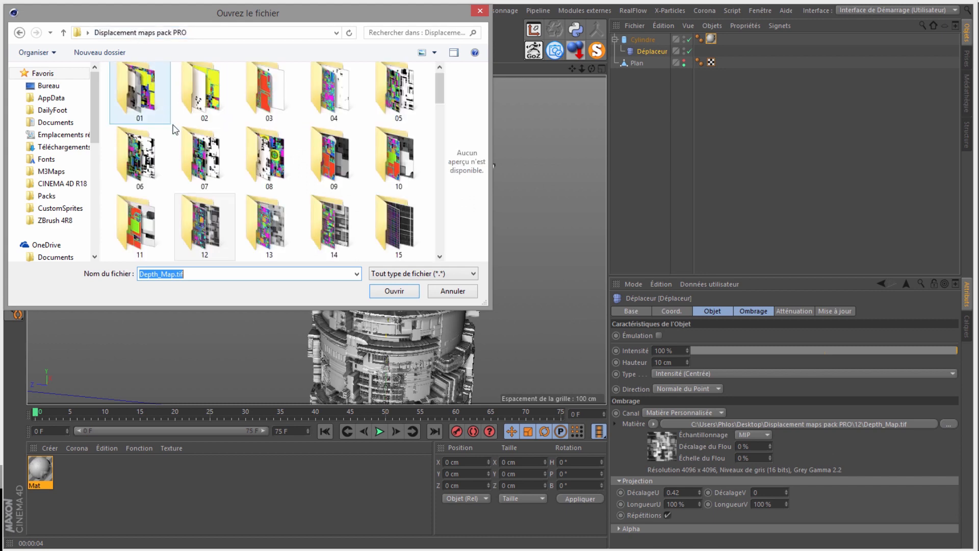
pyautogui.doubleClick(331, 155)
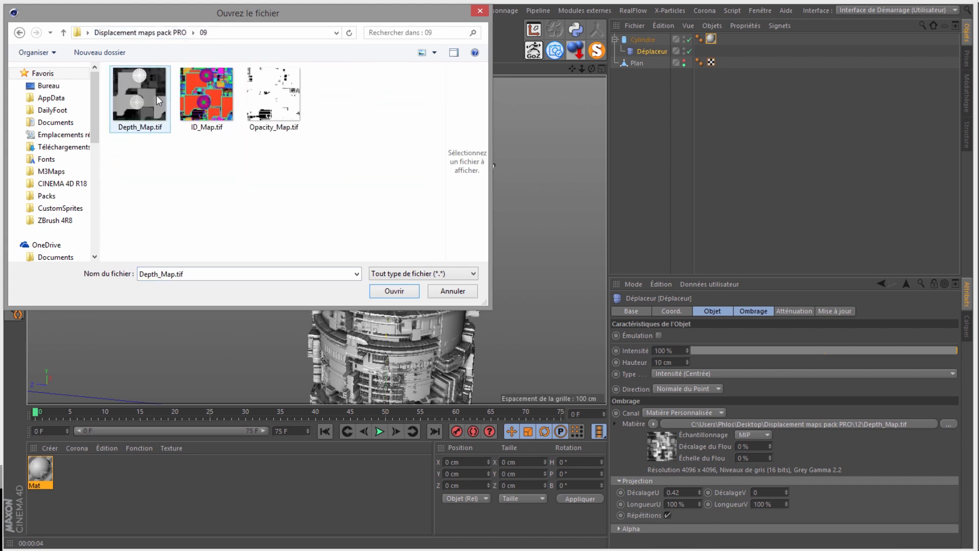
pyautogui.doubleClick(151, 110)
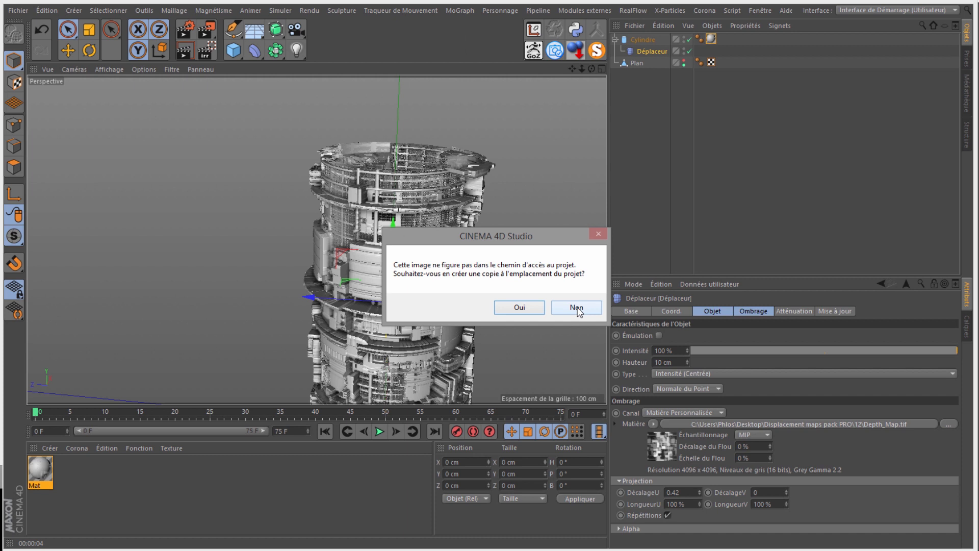
pyautogui.click(576, 307)
# - Replace the material's Alpha texture with Opacity_Map.tif from folder 09, without copying it to the project location
pyautogui.click(37, 477)
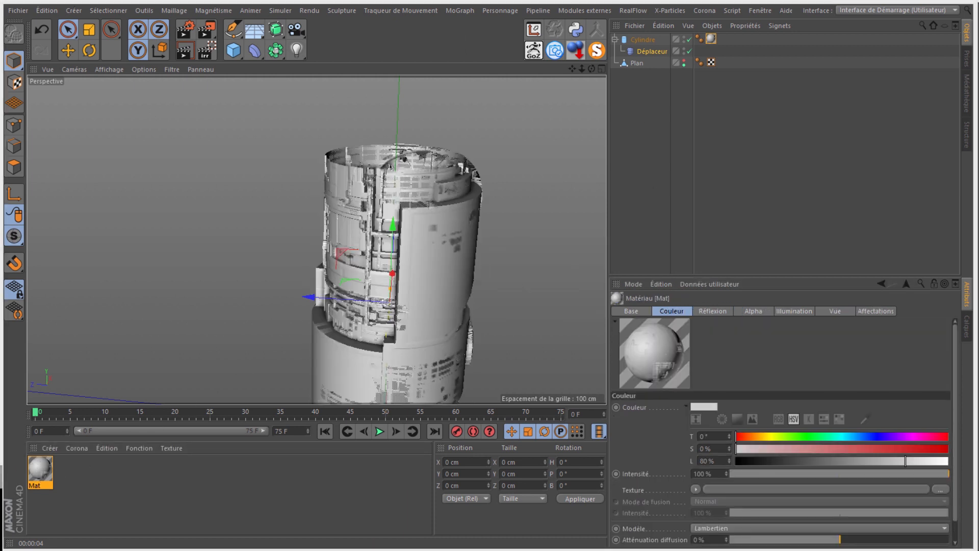
pyautogui.moveTo(1, 43); pyautogui.dragTo(369, 56)
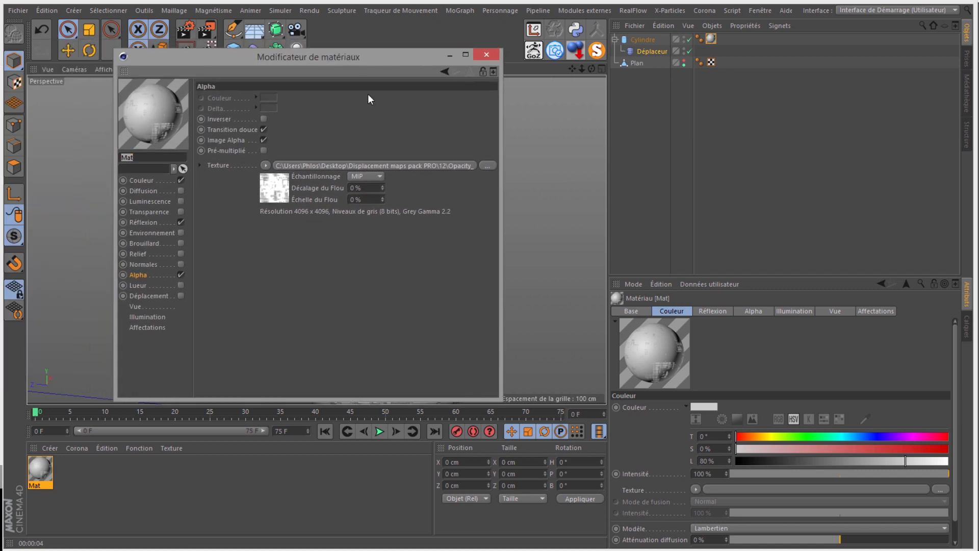
pyautogui.click(487, 166)
pyautogui.click(382, 174)
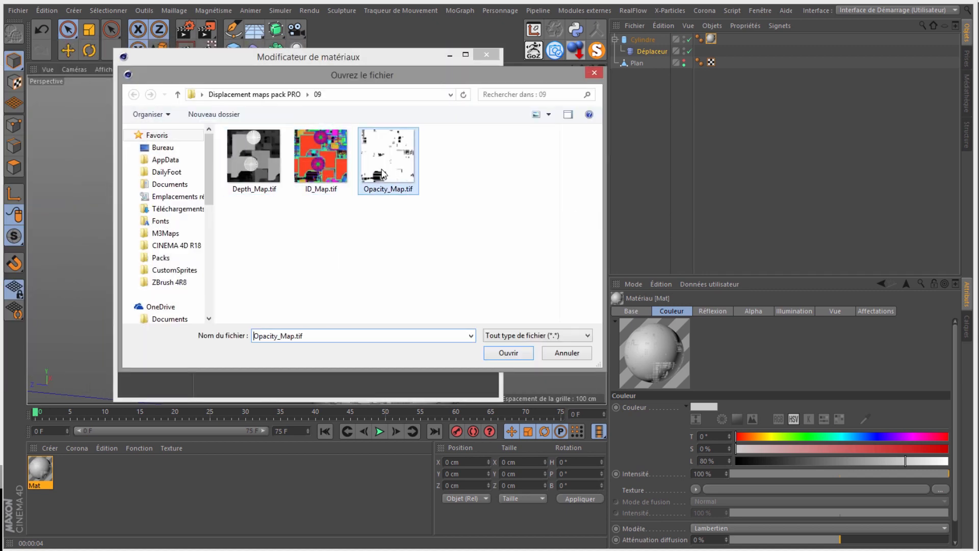
pyautogui.click(510, 353)
pyautogui.click(574, 308)
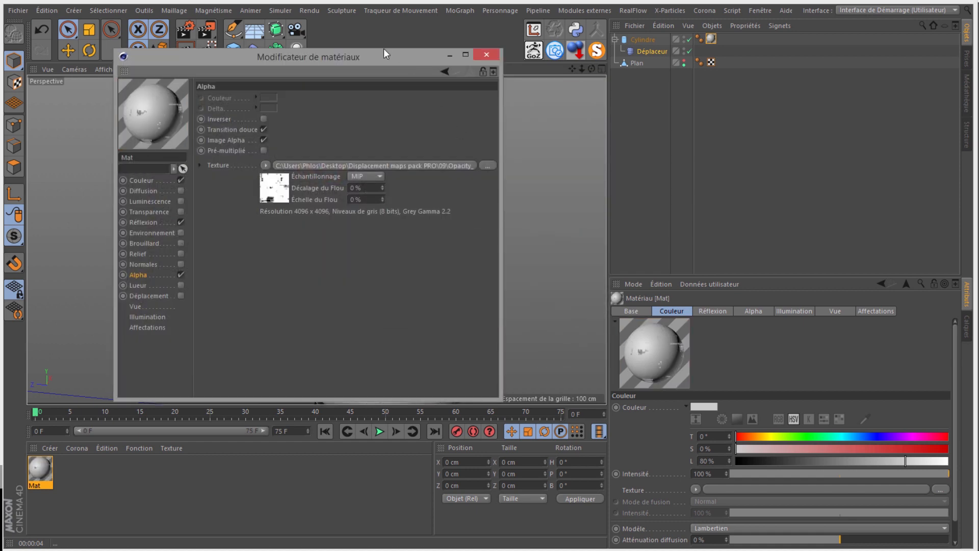
# - Move the material editor aside, inspect and render the cylinder's openings from several angles, and close the editor
pyautogui.moveTo(386, 54); pyautogui.dragTo(847, 134)
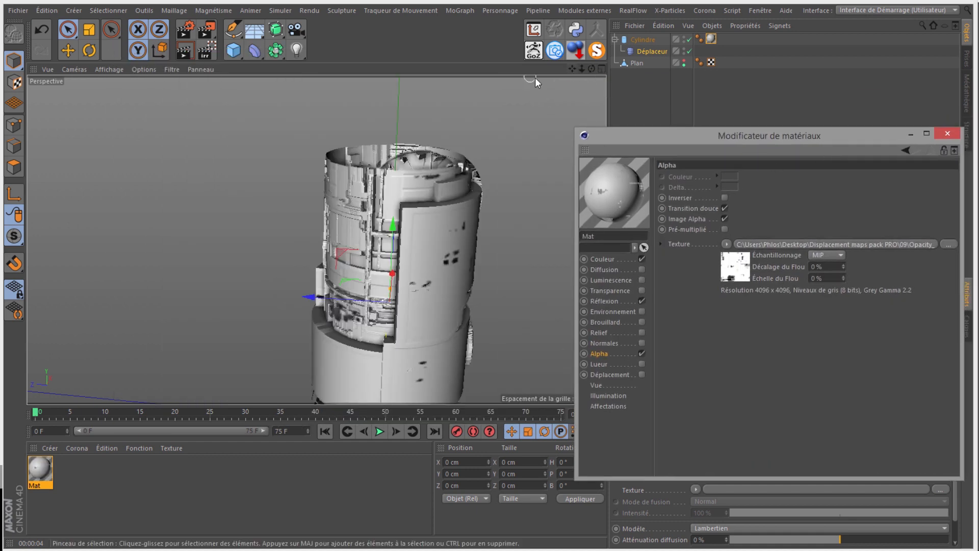
pyautogui.moveTo(581, 69); pyautogui.dragTo(492, 258)
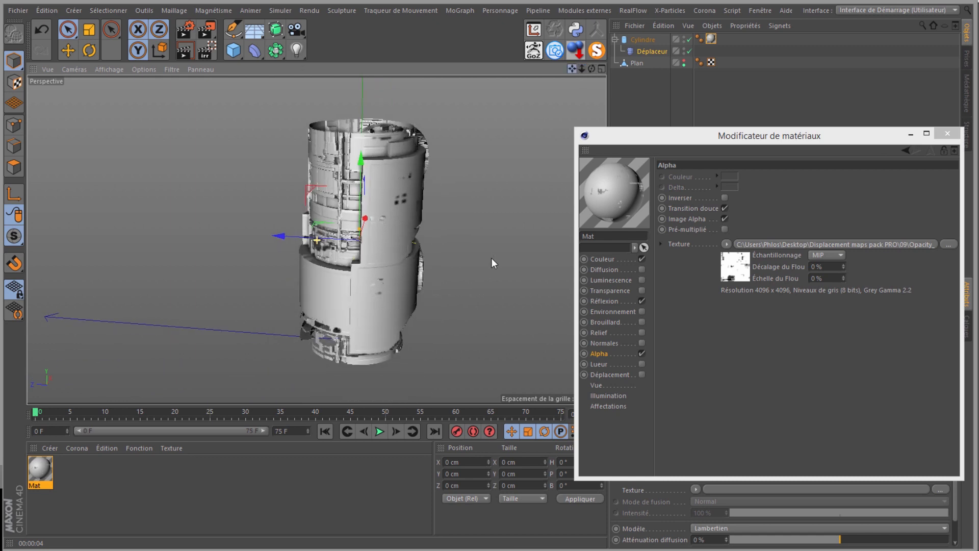
pyautogui.moveTo(591, 69); pyautogui.dragTo(491, 258)
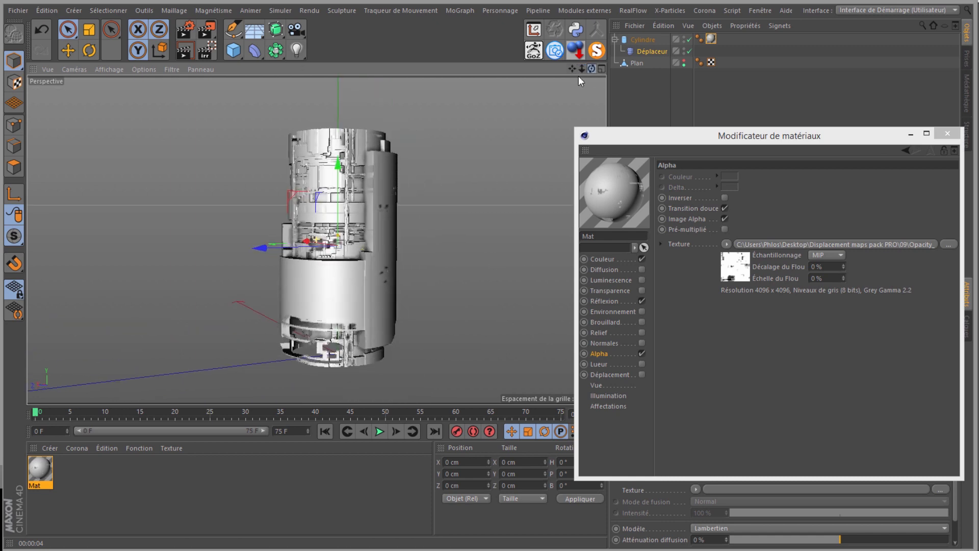
pyautogui.scroll(2, 306, 348)
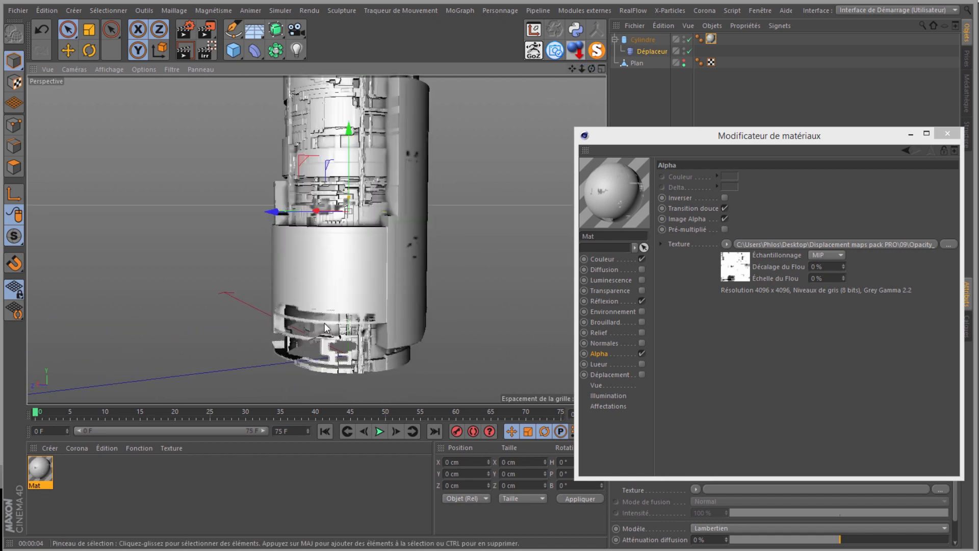
pyautogui.click(186, 50)
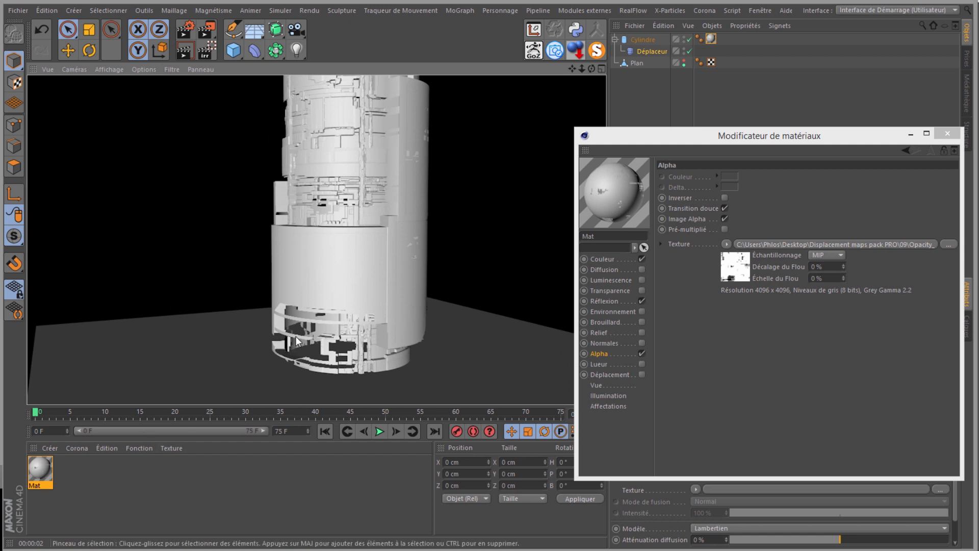
pyautogui.click(349, 238)
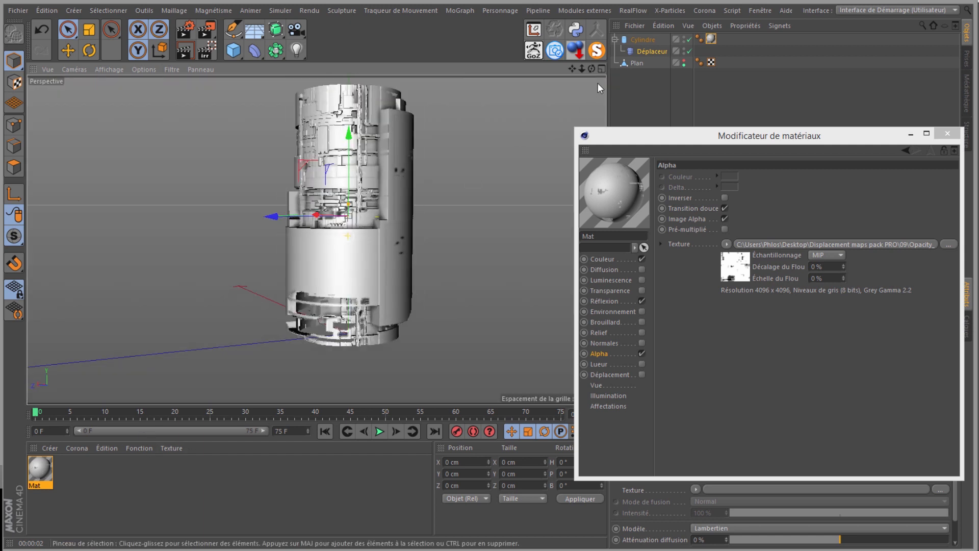
pyautogui.moveTo(571, 68); pyautogui.dragTo(487, 259)
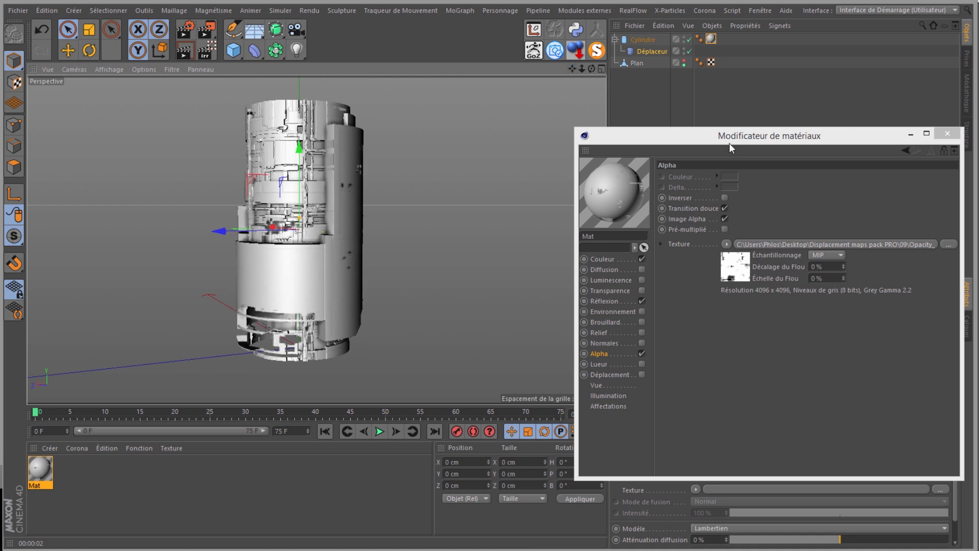
pyautogui.moveTo(730, 143); pyautogui.dragTo(536, 120)
pyautogui.click(747, 109)
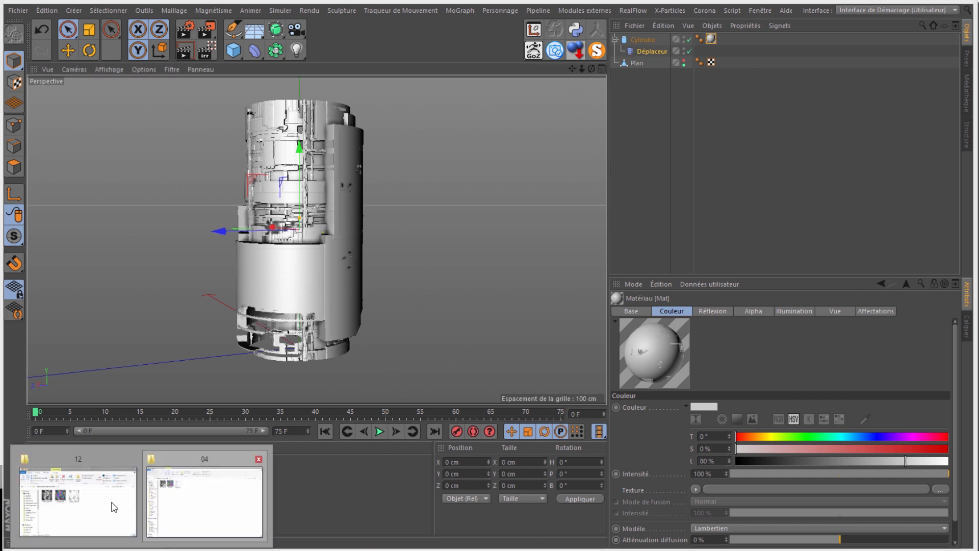
# - Switch to the File Explorer window of folder 12 and show its parent folder, Displacement maps pack PRO
pyautogui.click(115, 507)
pyautogui.moveTo(357, 134); pyautogui.dragTo(688, 143)
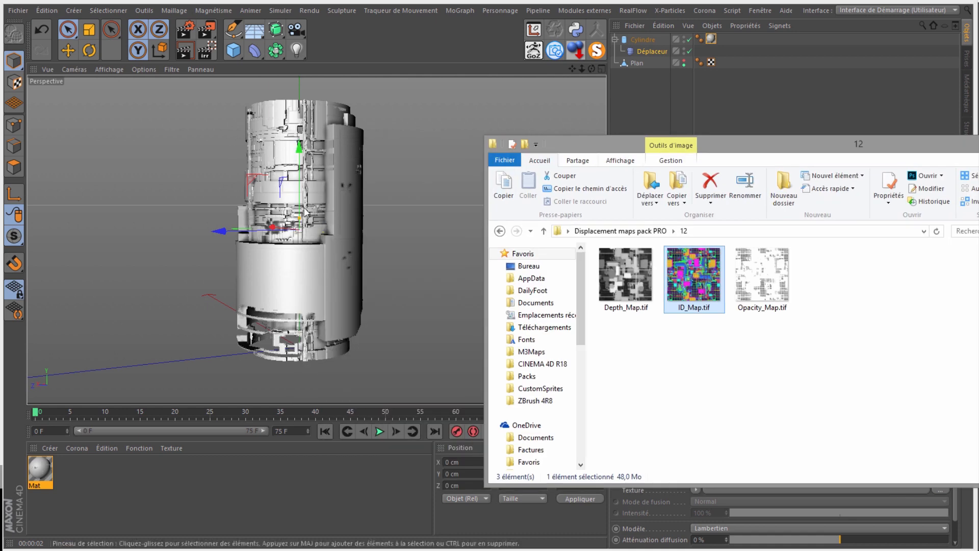
pyautogui.click(637, 231)
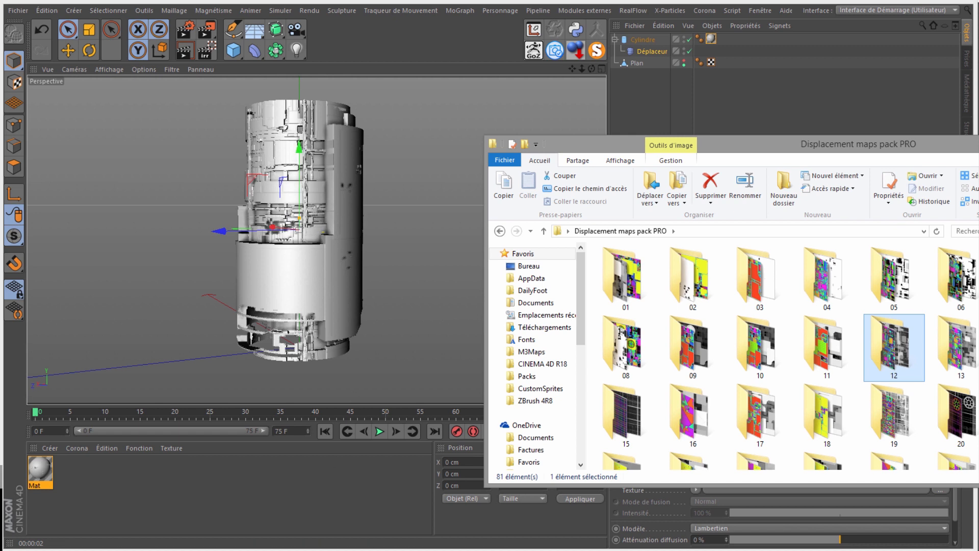
# - Switch to the File Explorer window of folder 04 and open Disp TUTO > Exemples from the desktop
pyautogui.click(142, 550)
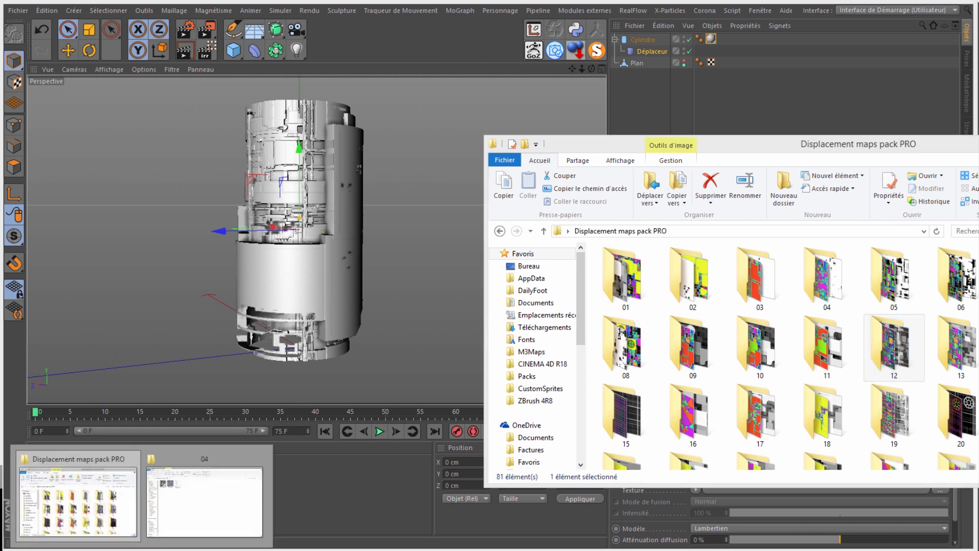
pyautogui.click(228, 494)
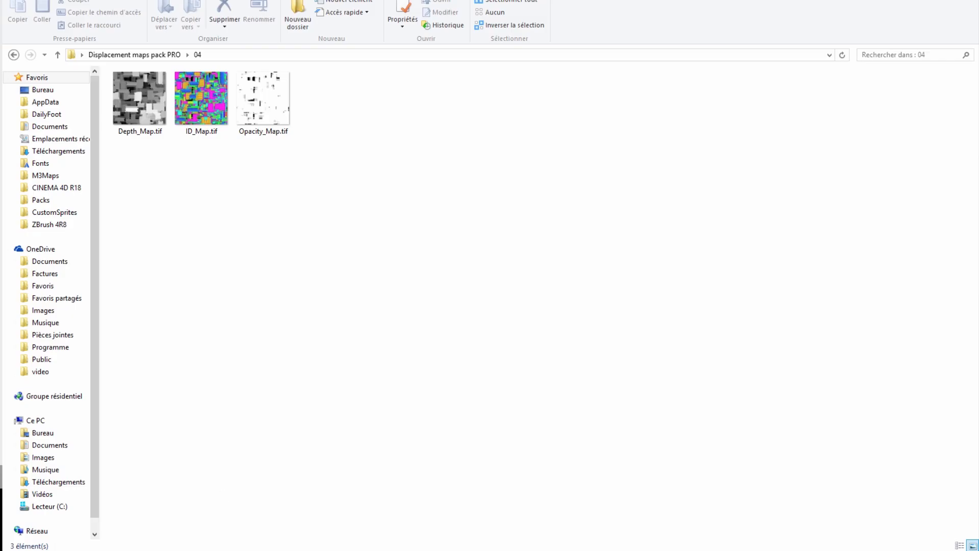
pyautogui.click(42, 90)
pyautogui.click(156, 192)
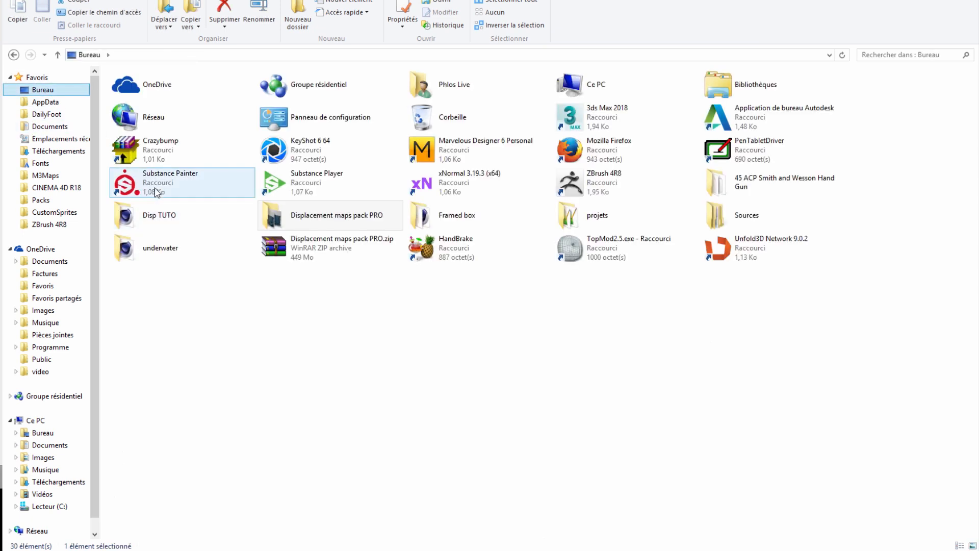
pyautogui.click(375, 225)
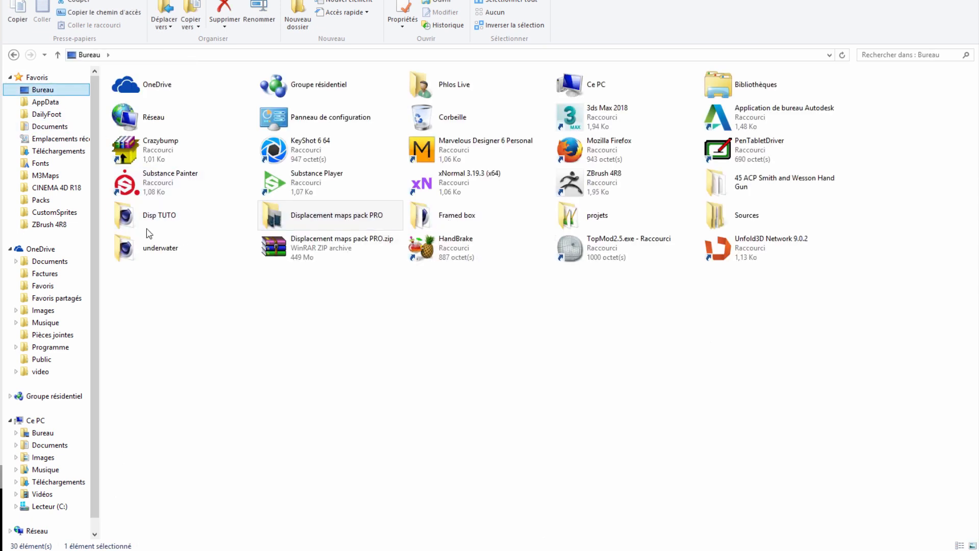
pyautogui.doubleClick(158, 216)
pyautogui.doubleClick(145, 92)
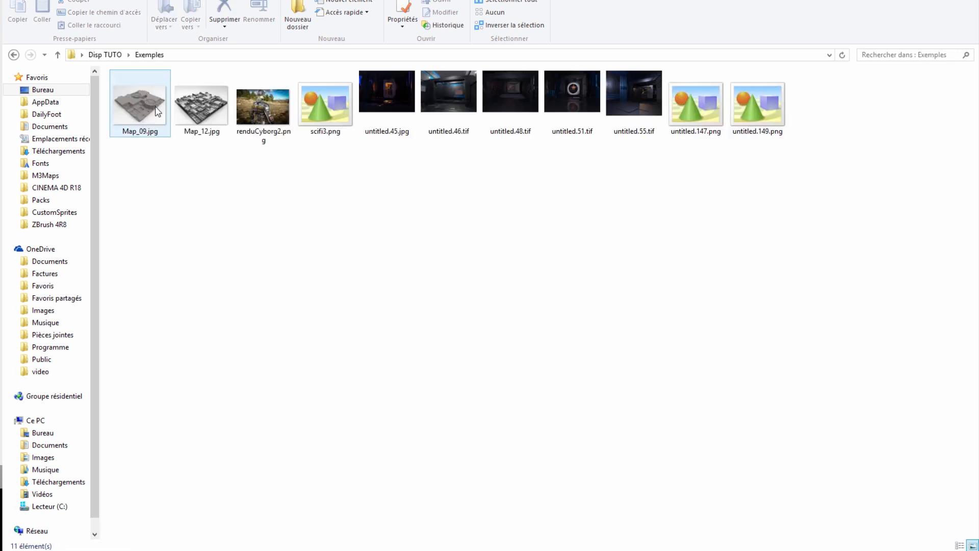
# - Select all example images, preview Map_09.jpg through renduCyborg2.png in Windows Photo Viewer and leave the preview
pyautogui.keyDown('shift'); pyautogui.click(768, 113); pyautogui.keyUp('shift')
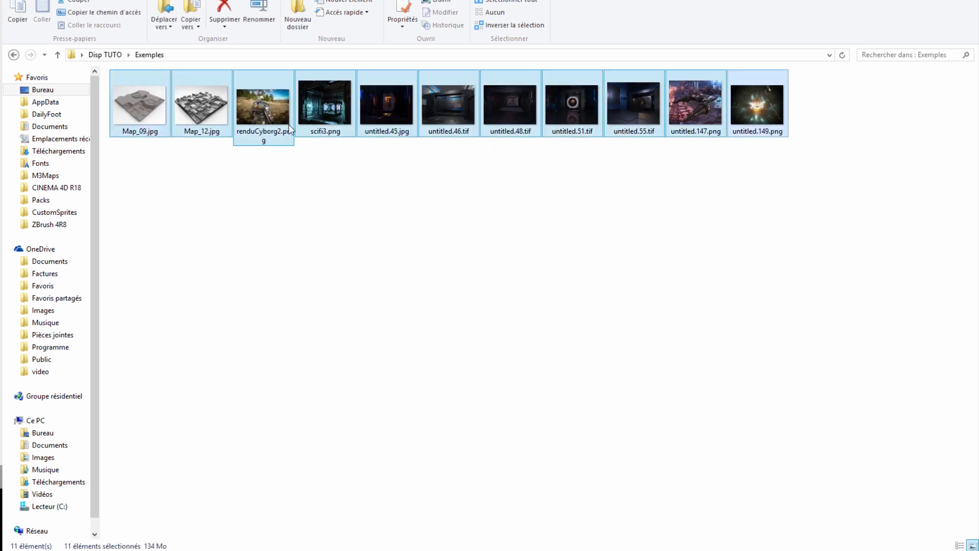
pyautogui.rightClick(162, 112)
pyautogui.click(169, 114)
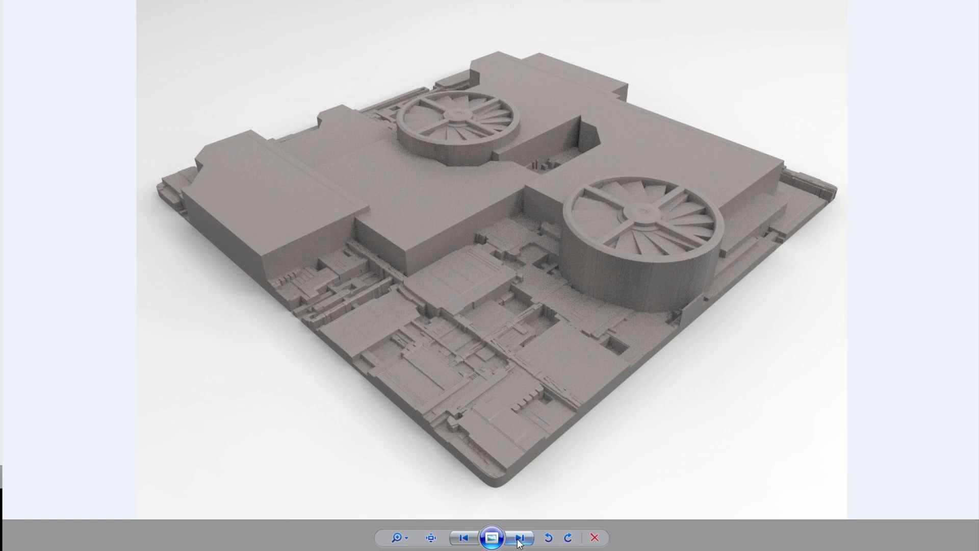
pyautogui.click(519, 541)
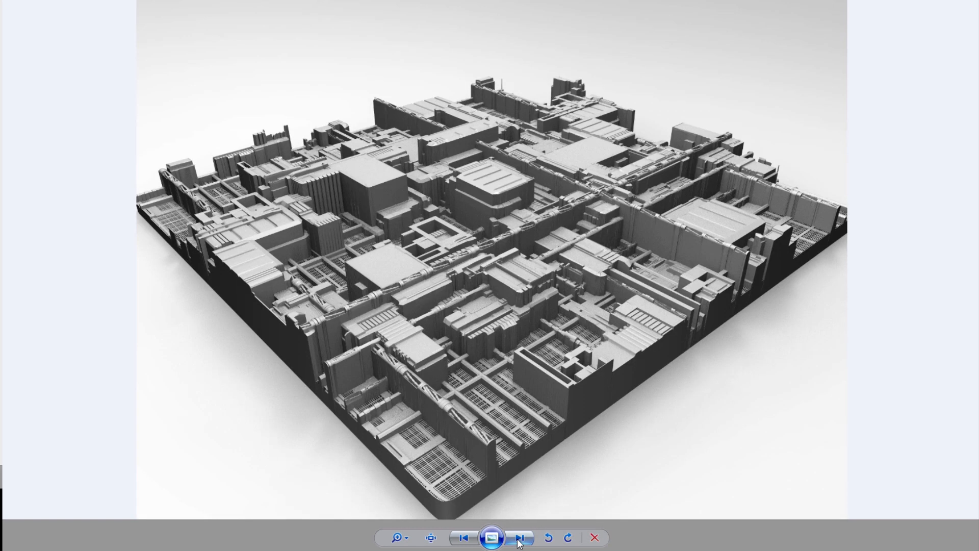
pyautogui.click(520, 543)
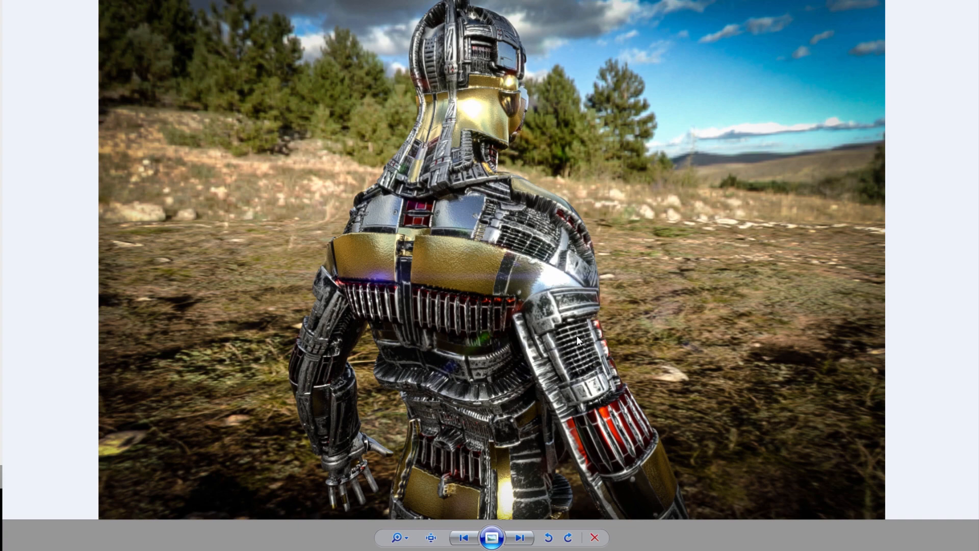
pyautogui.press('Escape')
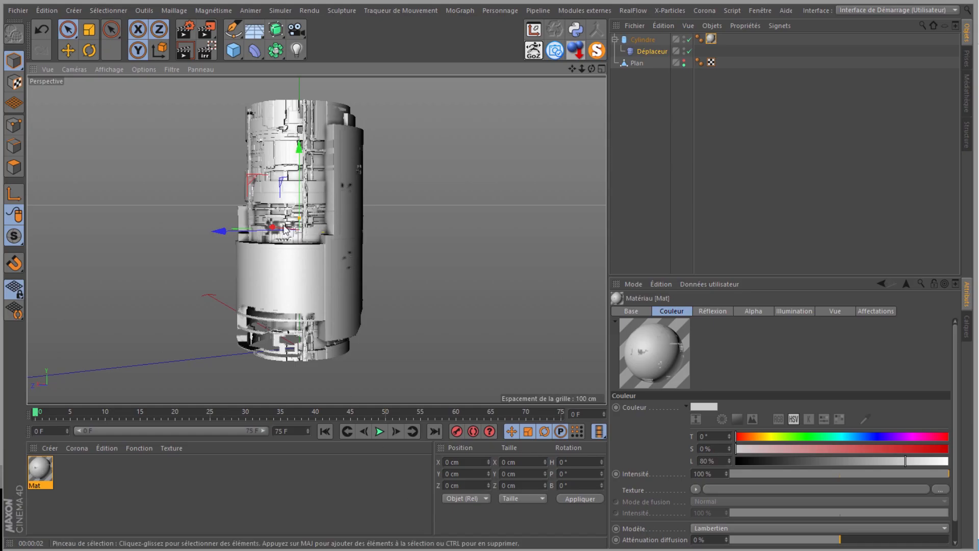
# - Inspect the cylinder in Cinema 4D from another angle and bring back renduCyborg2.png in a maximized Windows Photo Viewer
pyautogui.scroll(3, 280, 283)
pyautogui.scroll(-1, 275, 225)
pyautogui.moveTo(593, 68); pyautogui.dragTo(491, 258)
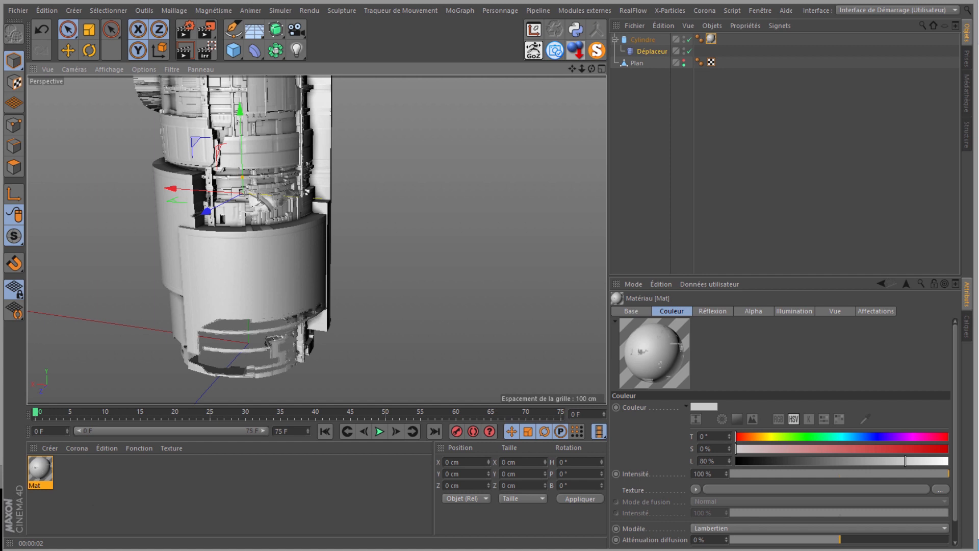
pyautogui.click(760, 504)
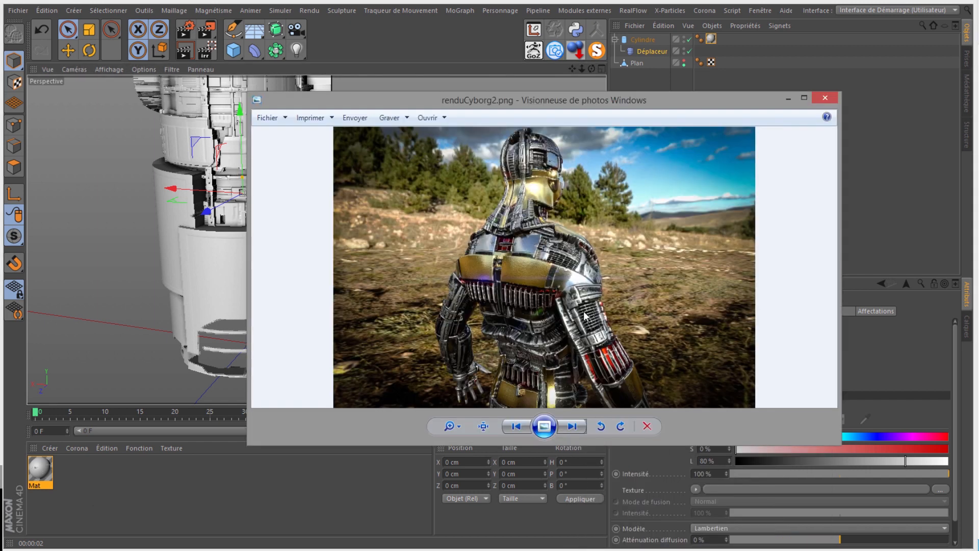
pyautogui.click(804, 98)
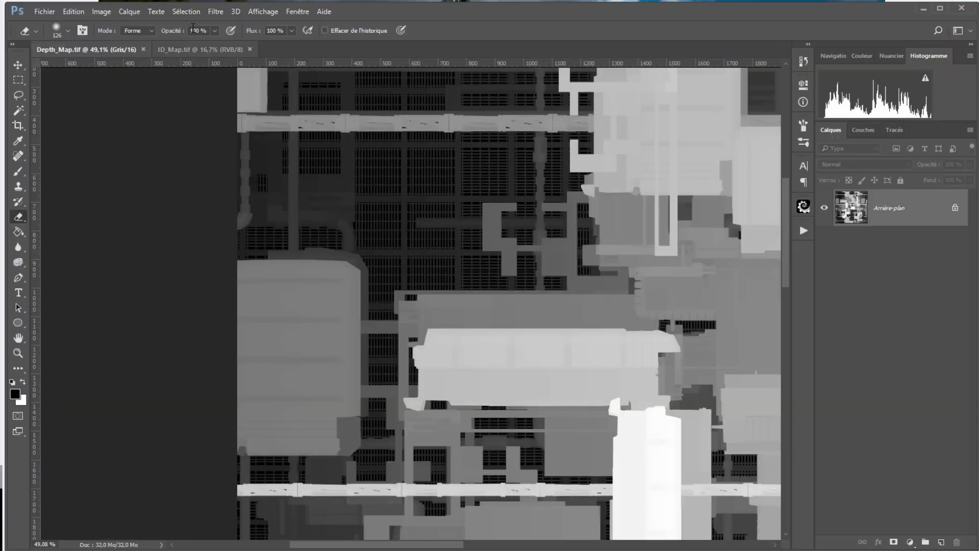
# - Show ID_Map.tif in Photoshop, return to the cyborg render in Windows Photo Viewer and advance to the following render
pyautogui.click(176, 51)
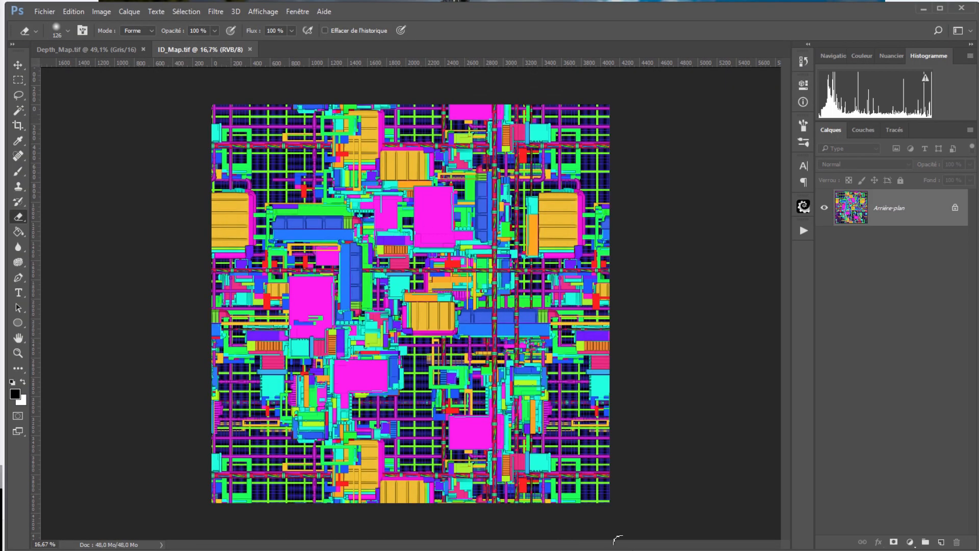
pyautogui.click(760, 497)
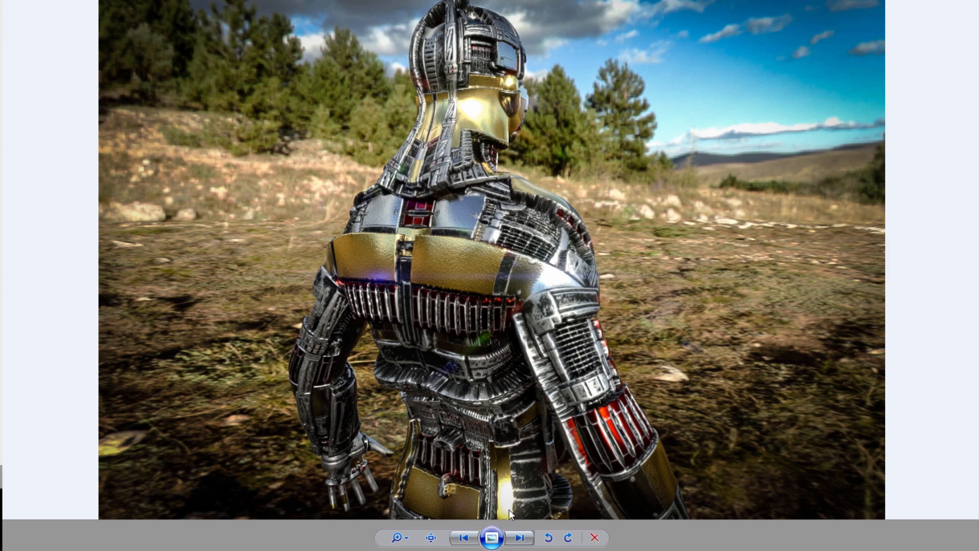
pyautogui.click(520, 539)
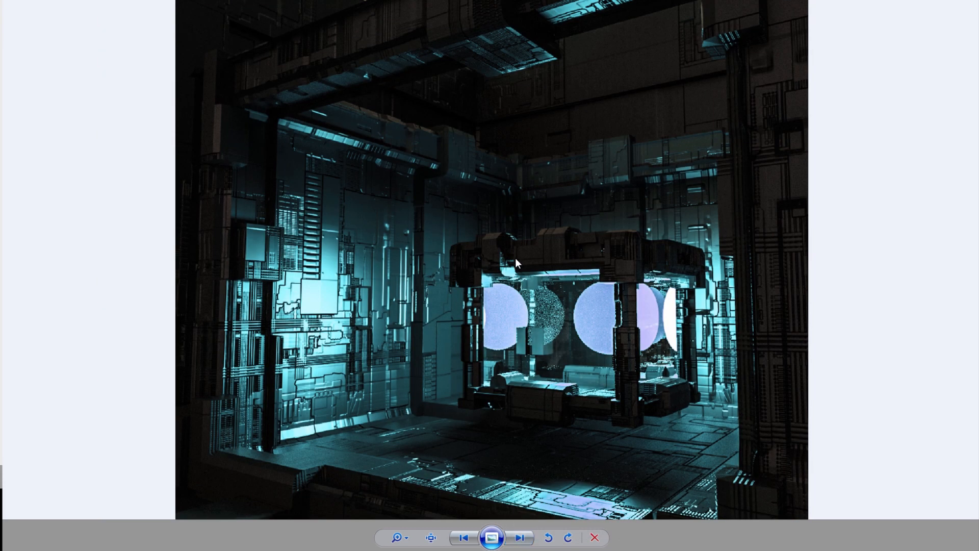
# - Bring forward the Displacement maps pack PRO folder, preview 42.jpg from its lower thumbnails and return to the render in Windows Photo Viewer
pyautogui.click(141, 550)
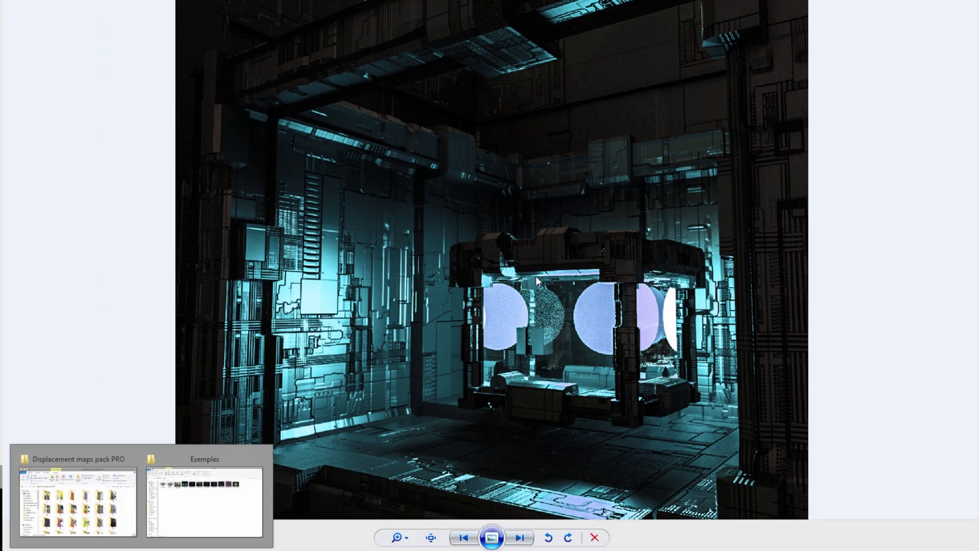
pyautogui.click(76, 516)
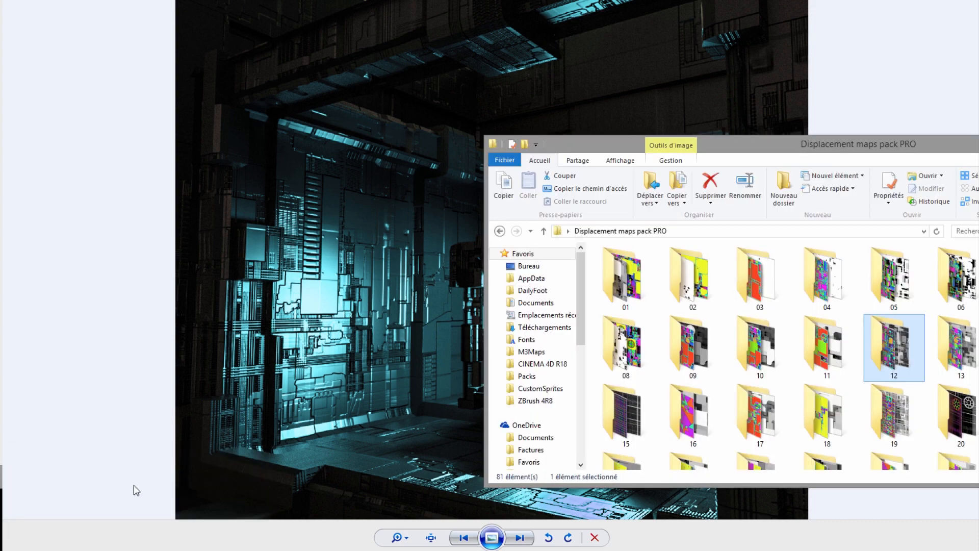
pyautogui.moveTo(638, 144); pyautogui.dragTo(422, 57)
pyautogui.scroll(-5, 490, 265)
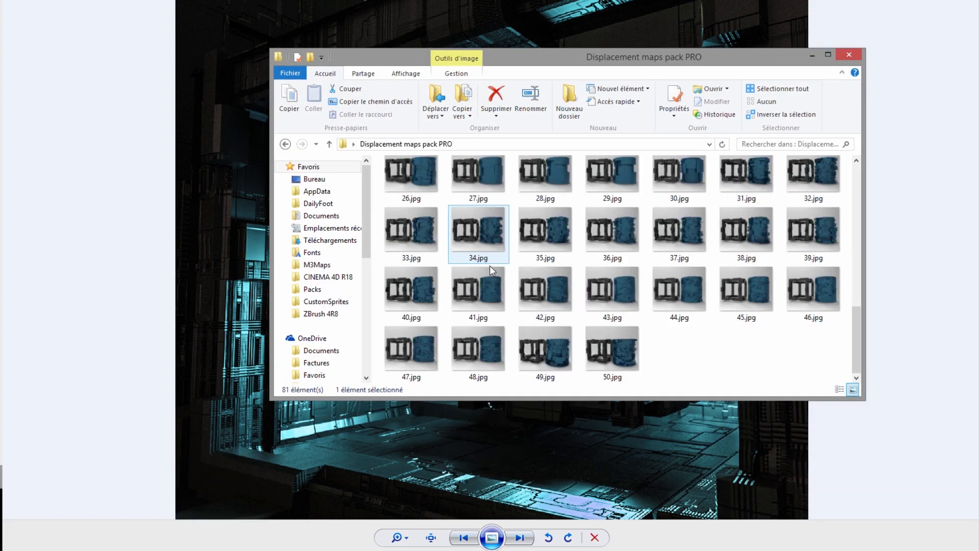
pyautogui.click(521, 288)
pyautogui.doubleClick(521, 284)
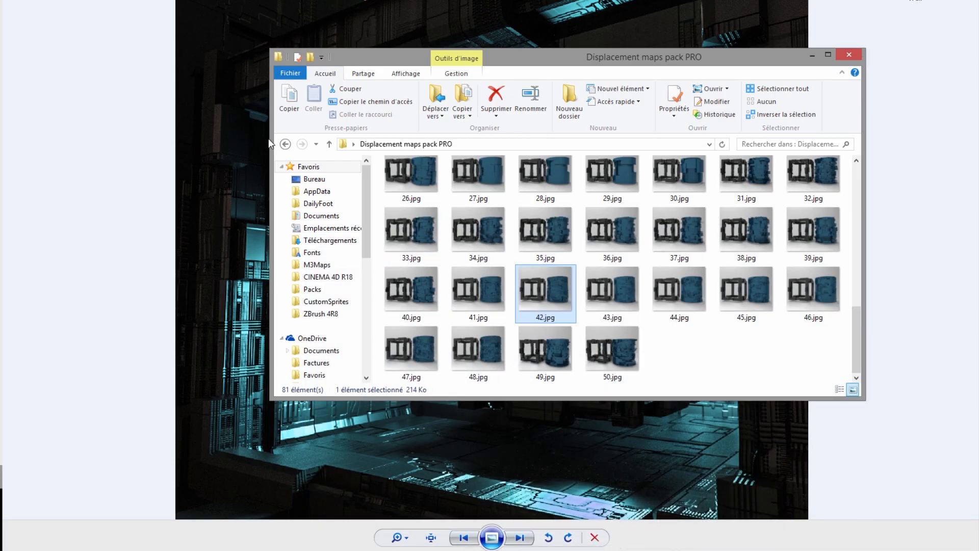
pyautogui.click(269, 139)
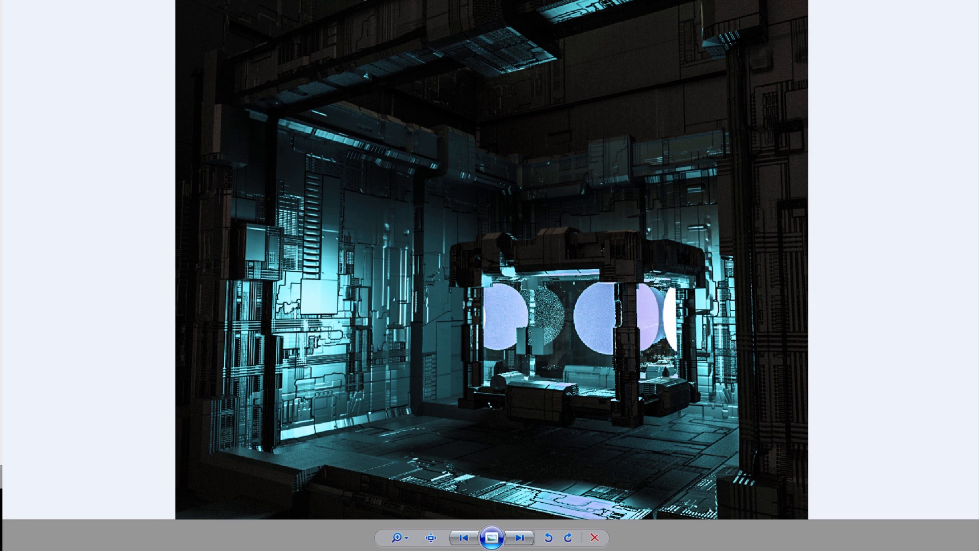
# - Go back to the cyborg render and browse forward through the dark sci-fi interior renders
pyautogui.click(463, 537)
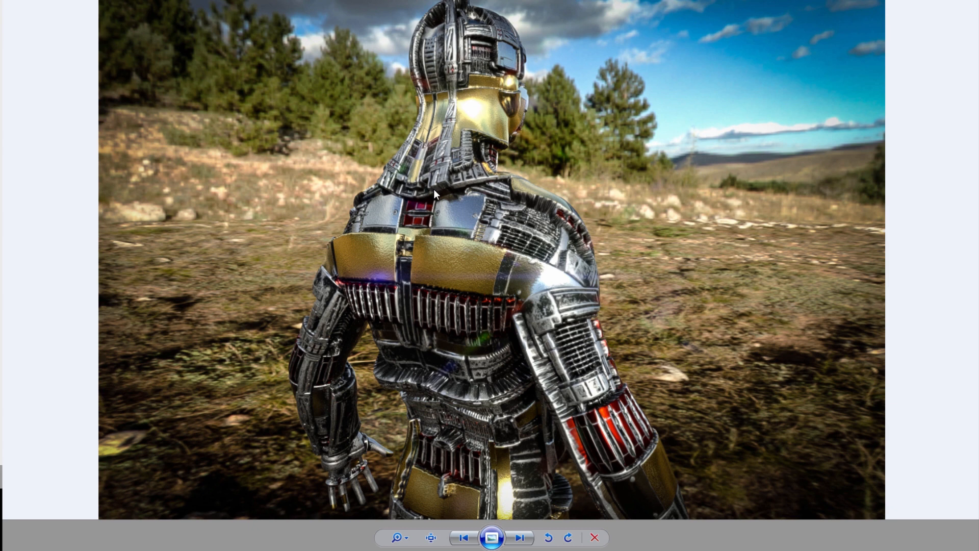
pyautogui.click(520, 538)
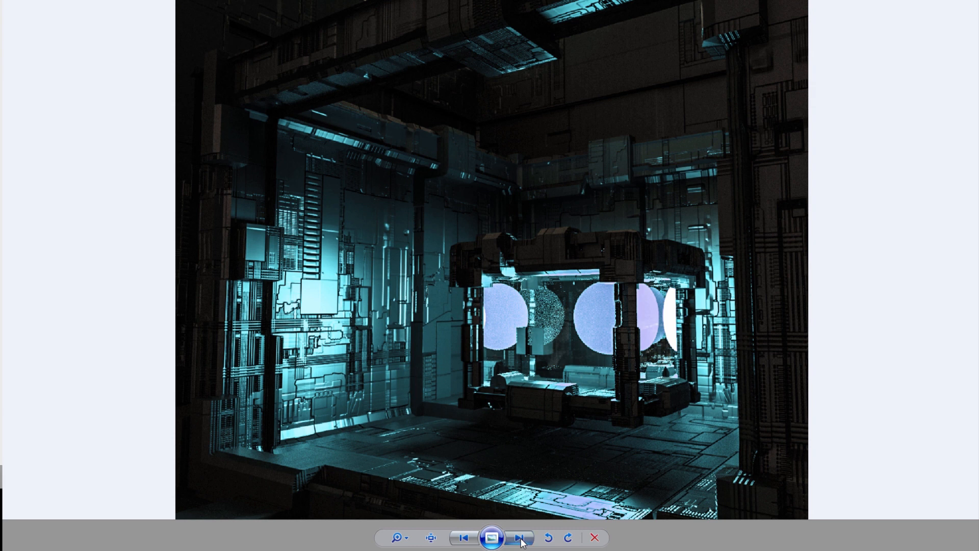
pyautogui.click(520, 539)
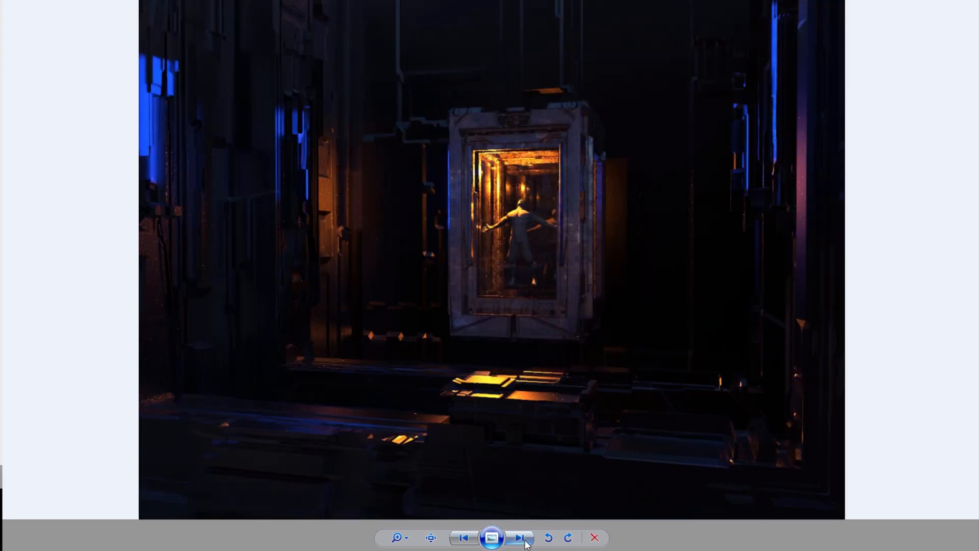
pyautogui.click(521, 540)
pyautogui.click(526, 541)
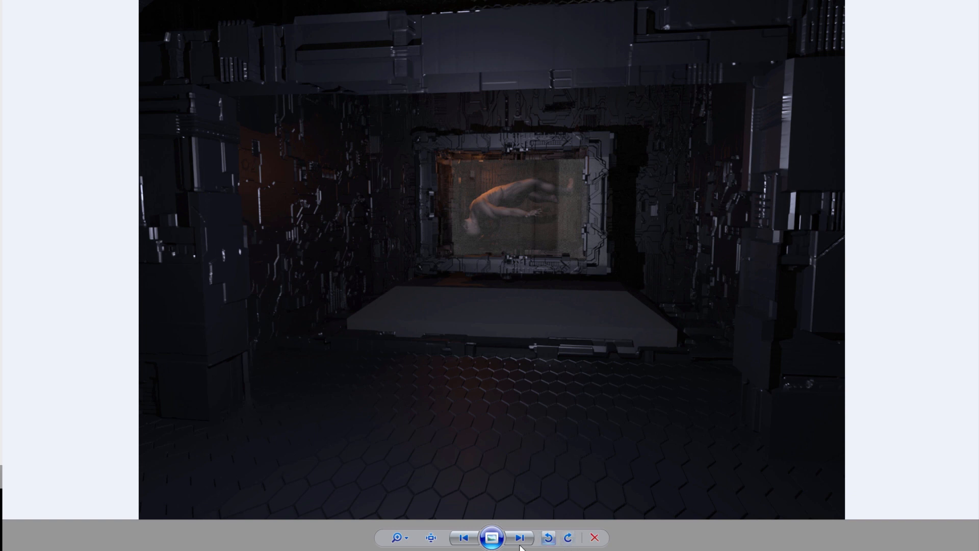
pyautogui.click(524, 539)
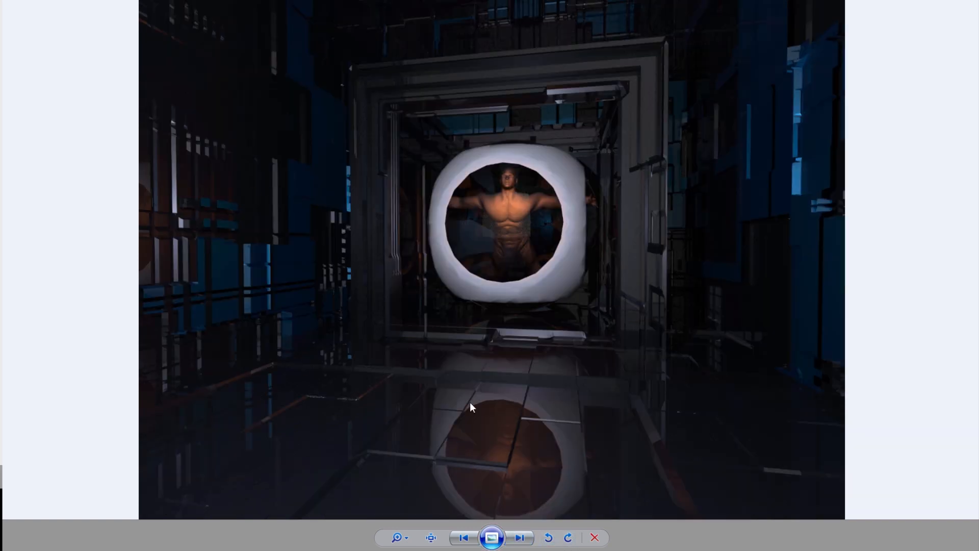
pyautogui.click(521, 539)
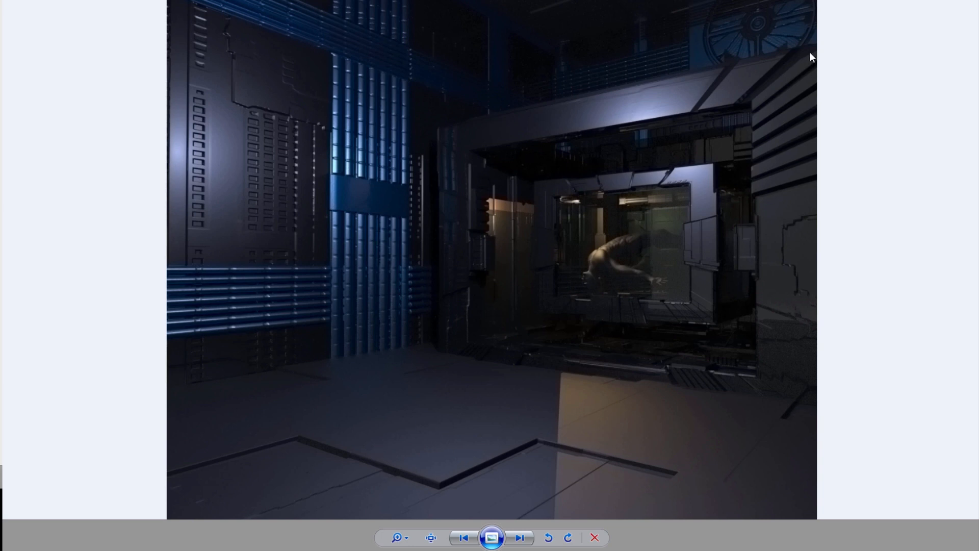
# - Close the image viewer and the Displacement maps pack PRO window, and close ID_Map.tif and Depth_Map.tif in Photoshop
pyautogui.click(964, 1)
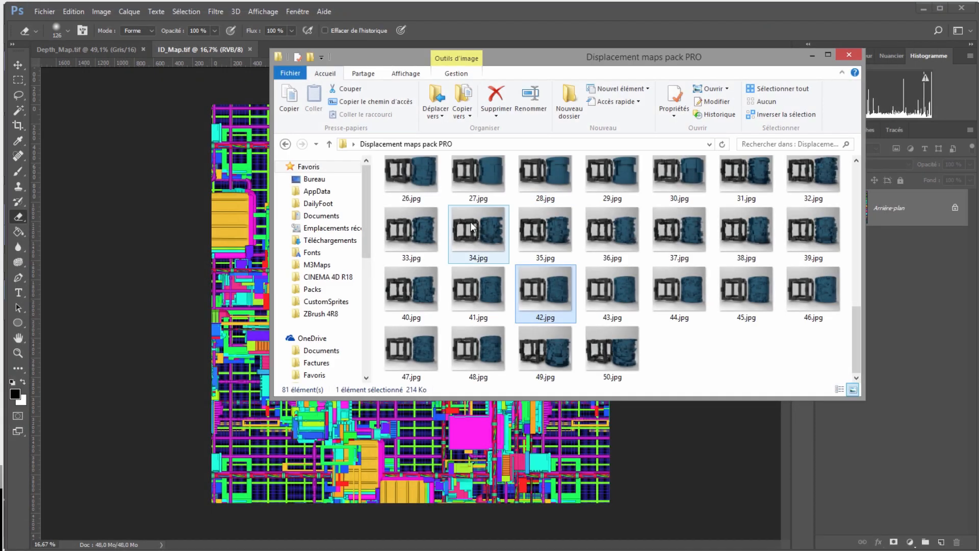
pyautogui.click(848, 56)
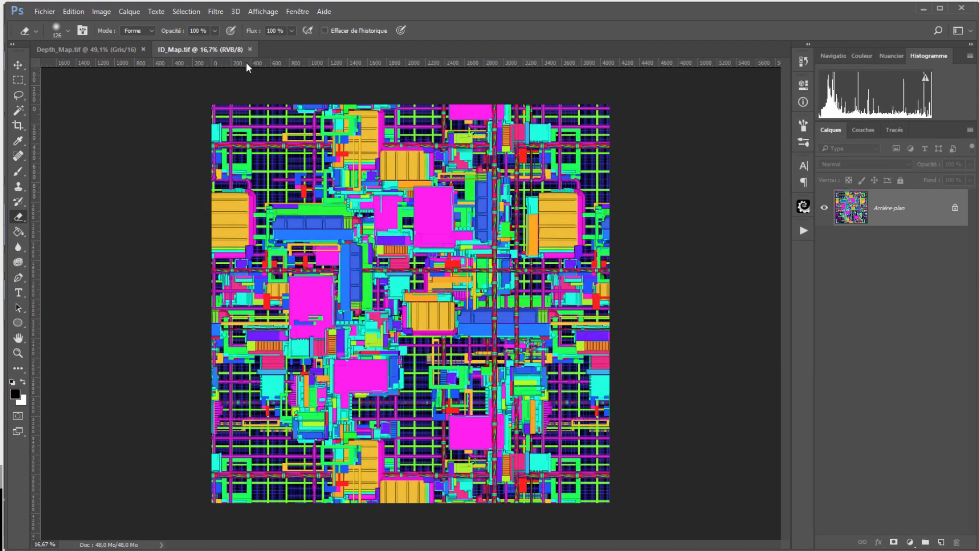
pyautogui.click(250, 49)
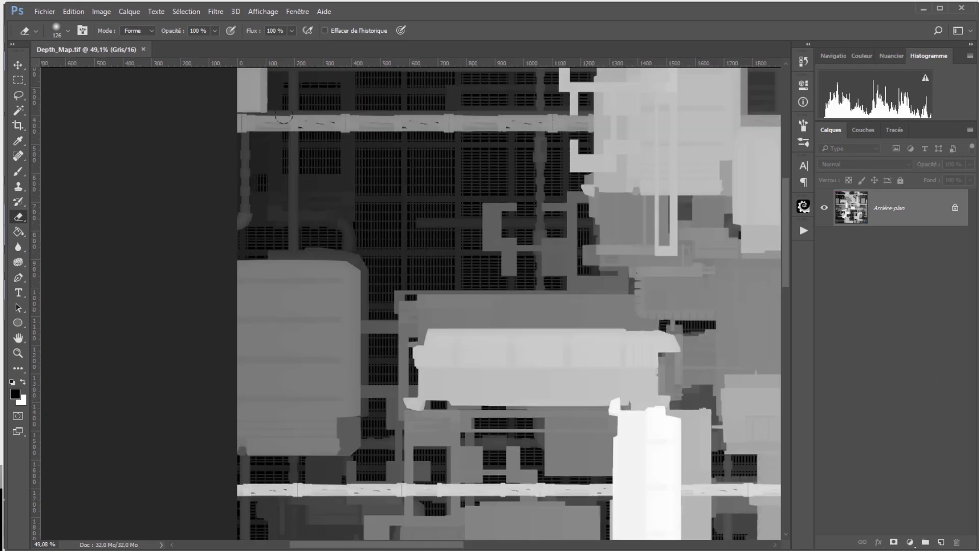
pyautogui.click(143, 49)
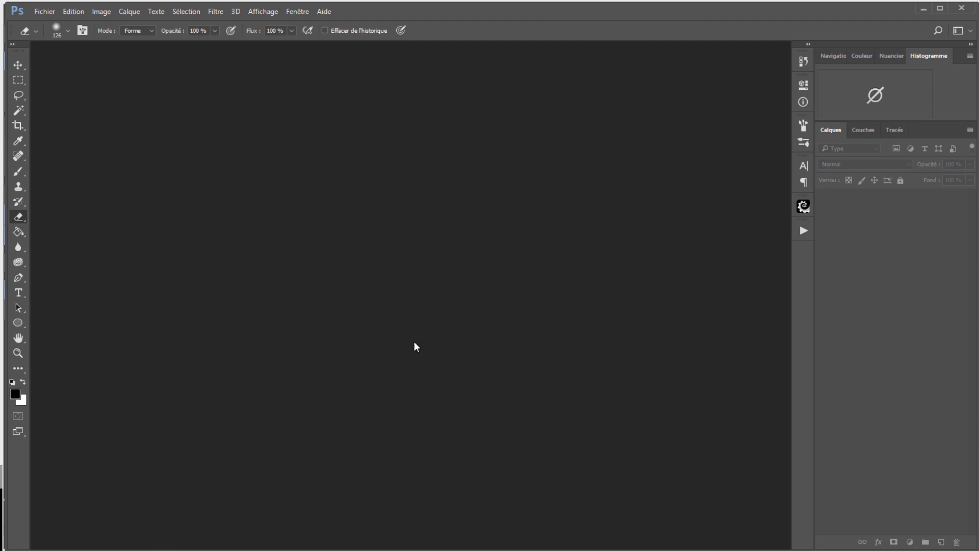
# - Start a new document and set its width and height to 2048 pixels
pyautogui.click(41, 11)
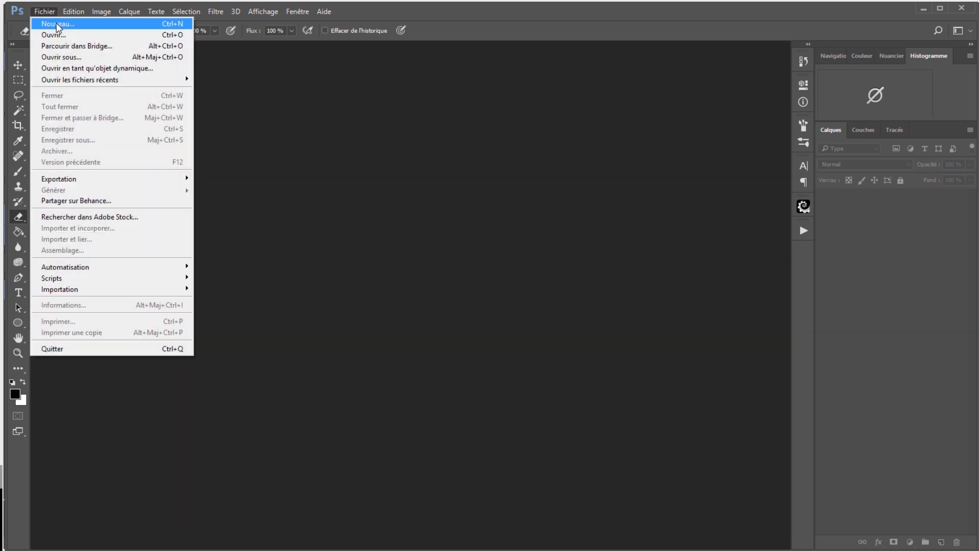
pyautogui.click(57, 24)
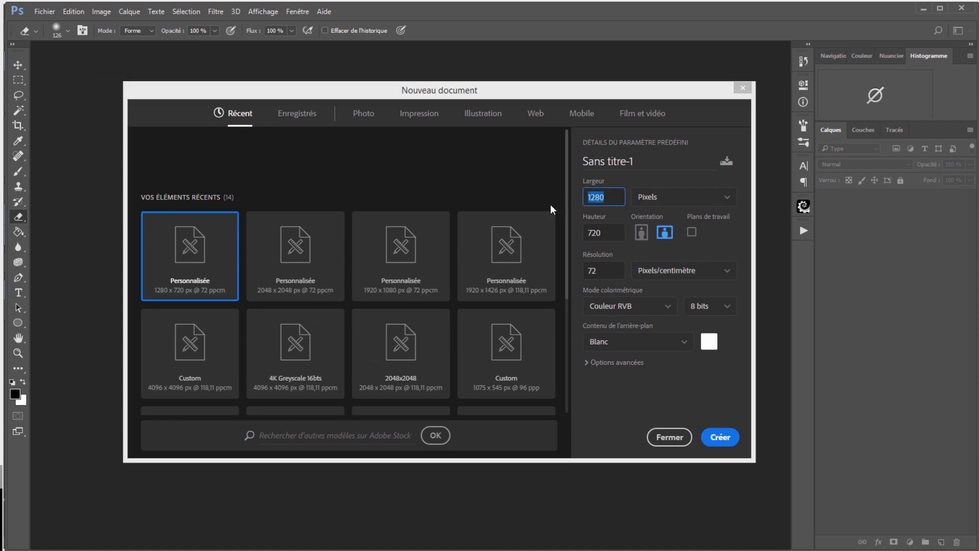
pyautogui.write('20')
pyautogui.write('48')
pyautogui.doubleClick(614, 232)
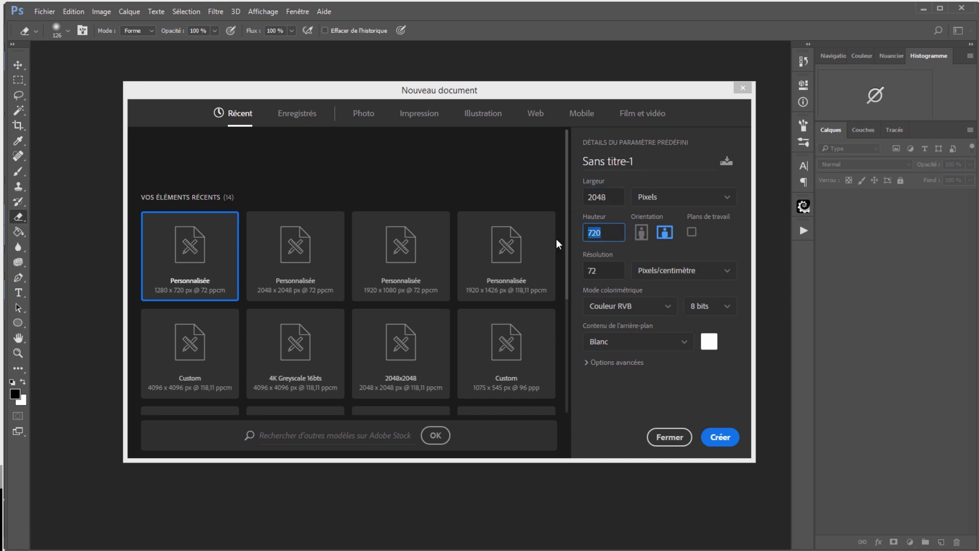
pyautogui.write('2048')
# - Set the new document to 16-bit grayscale (Niveaux de gris) with a black (Noir) background and create it
pyautogui.click(625, 304)
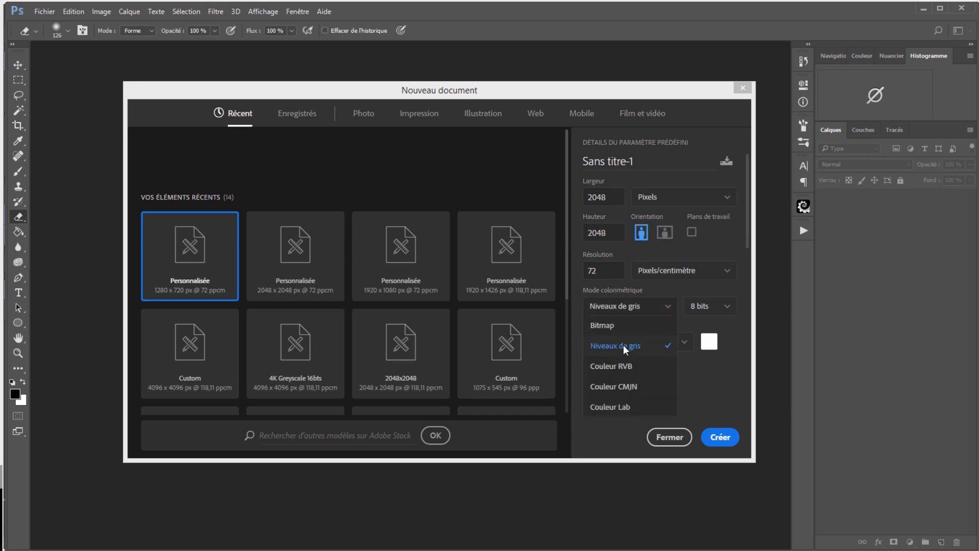
pyautogui.click(623, 345)
pyautogui.click(726, 308)
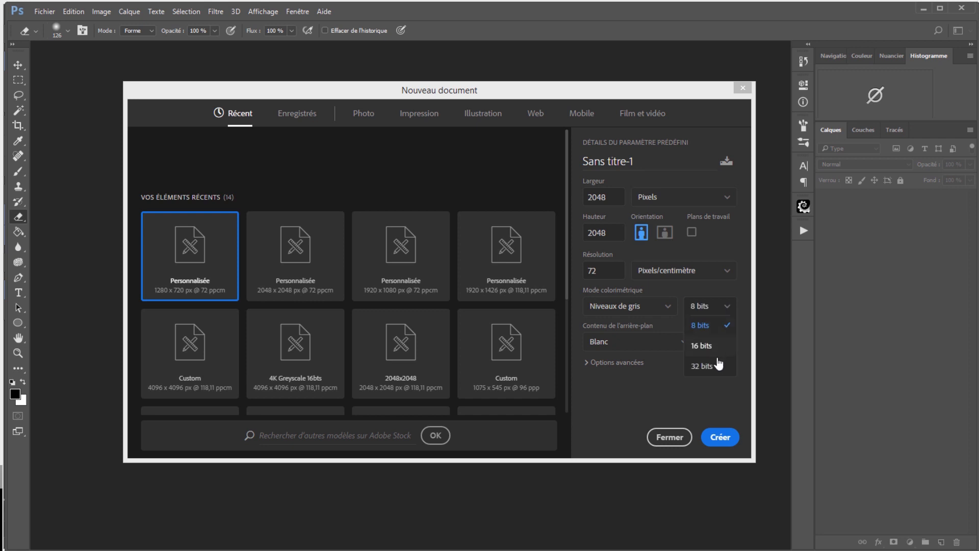
pyautogui.click(705, 347)
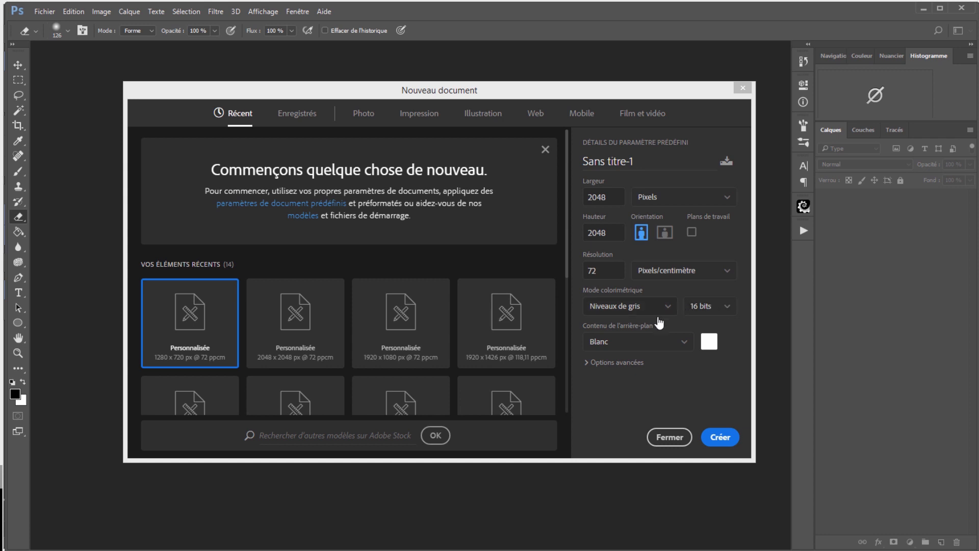
pyautogui.click(643, 345)
pyautogui.click(640, 391)
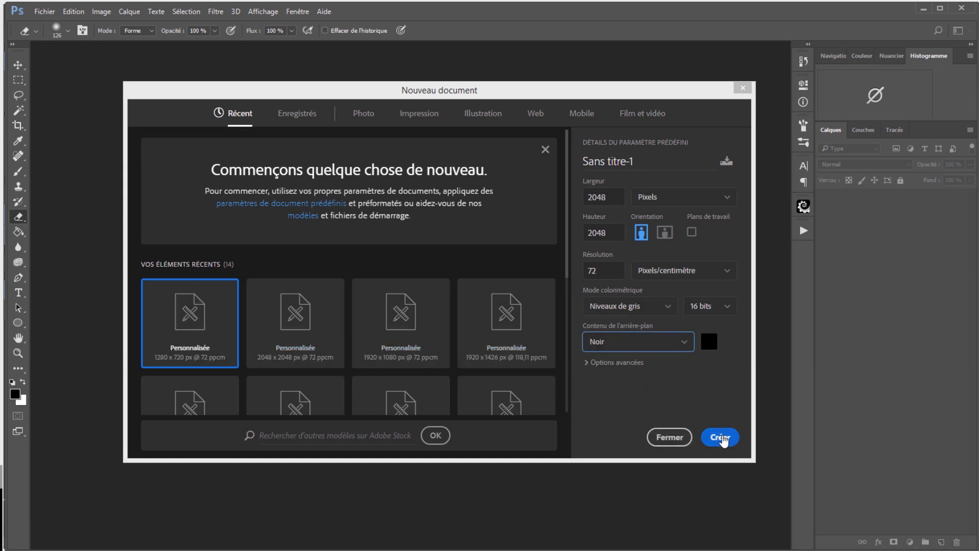
pyautogui.click(720, 437)
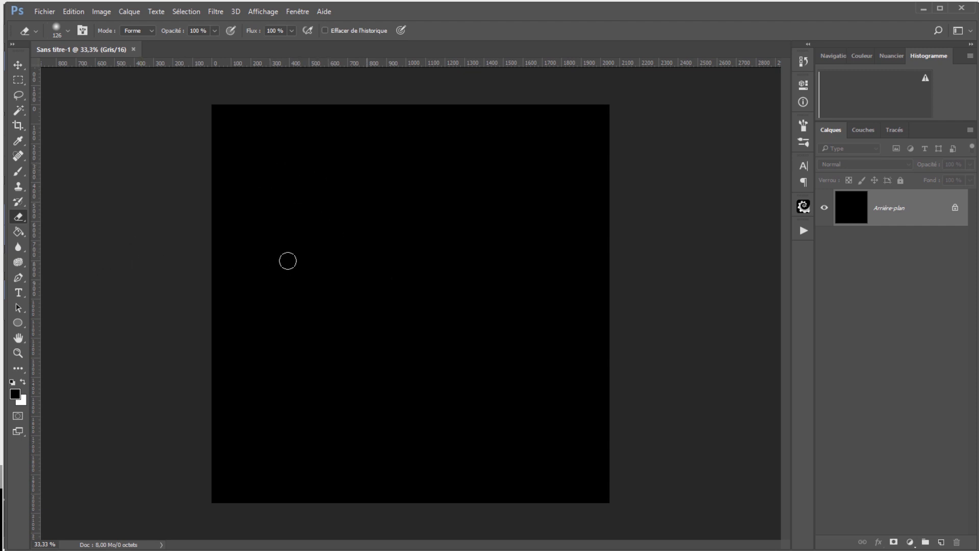
# - Draw a rounded rectangle about 727 by 493 px with a light grey fill near the canvas's upper-left corner
pyautogui.click(18, 322)
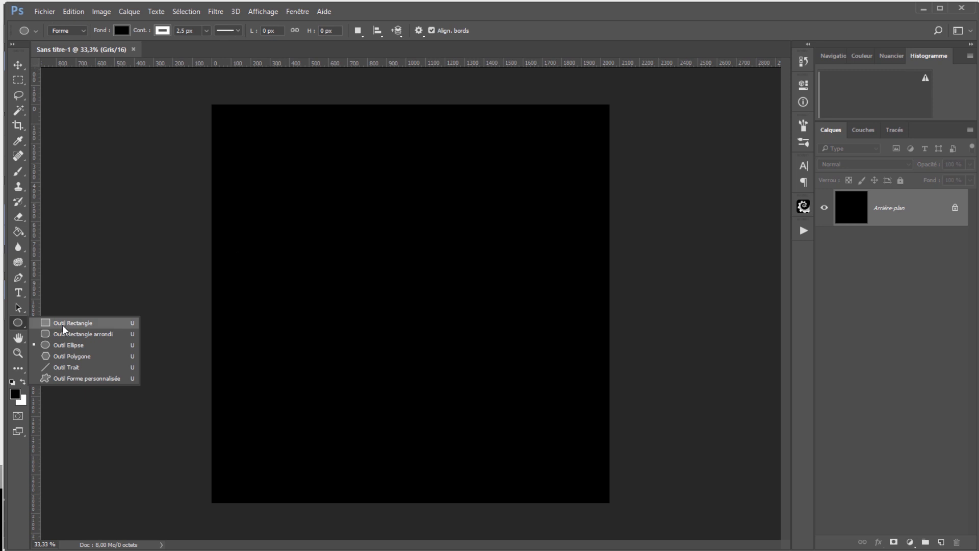
pyautogui.click(77, 334)
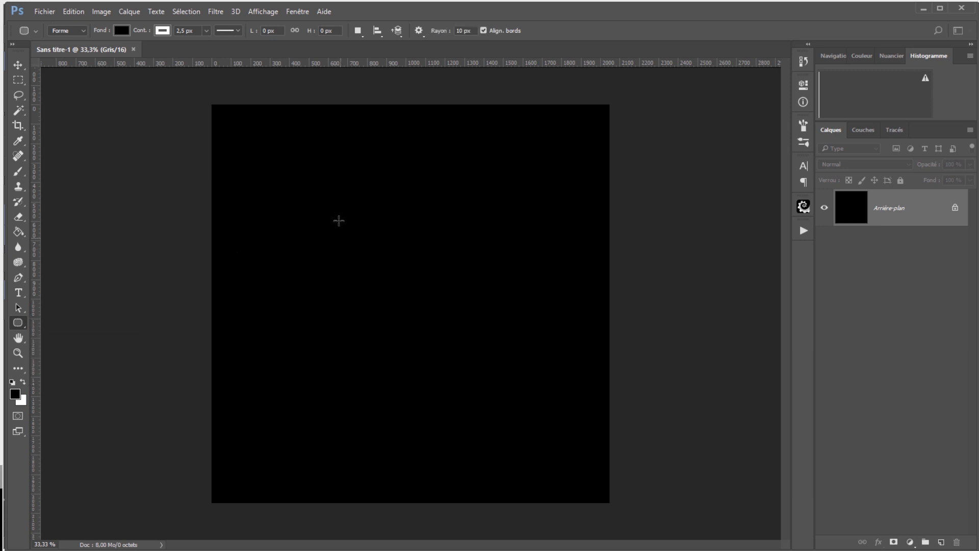
pyautogui.click(121, 31)
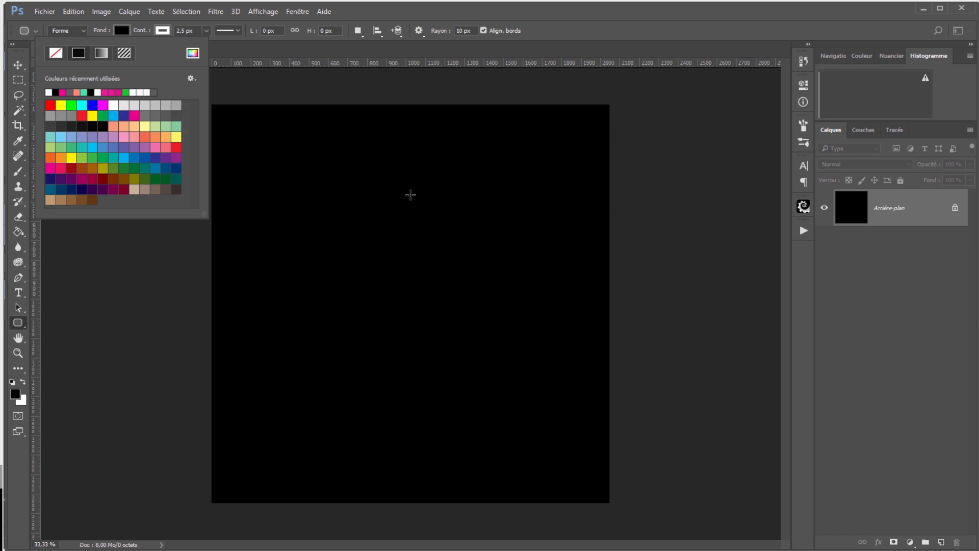
pyautogui.click(124, 104)
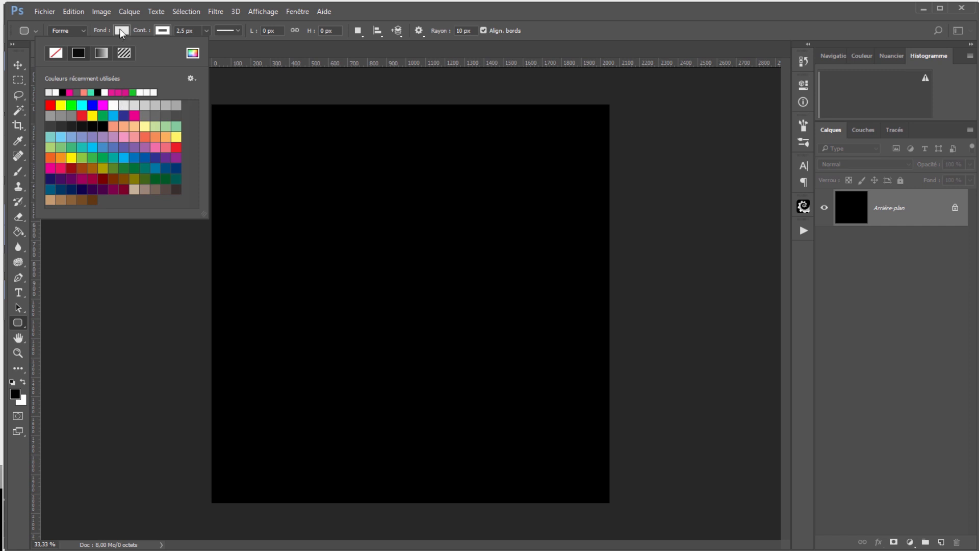
pyautogui.click(159, 30)
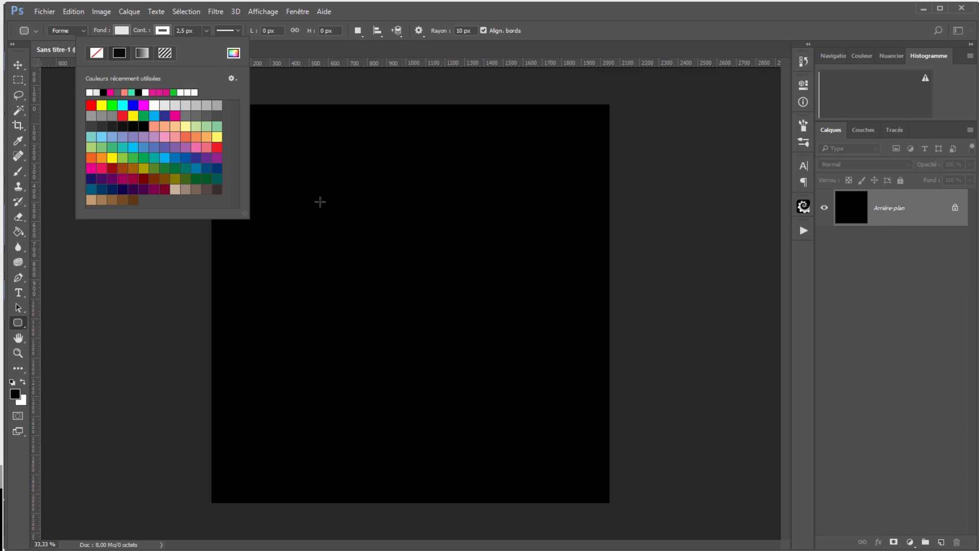
pyautogui.moveTo(287, 162); pyautogui.dragTo(367, 220)
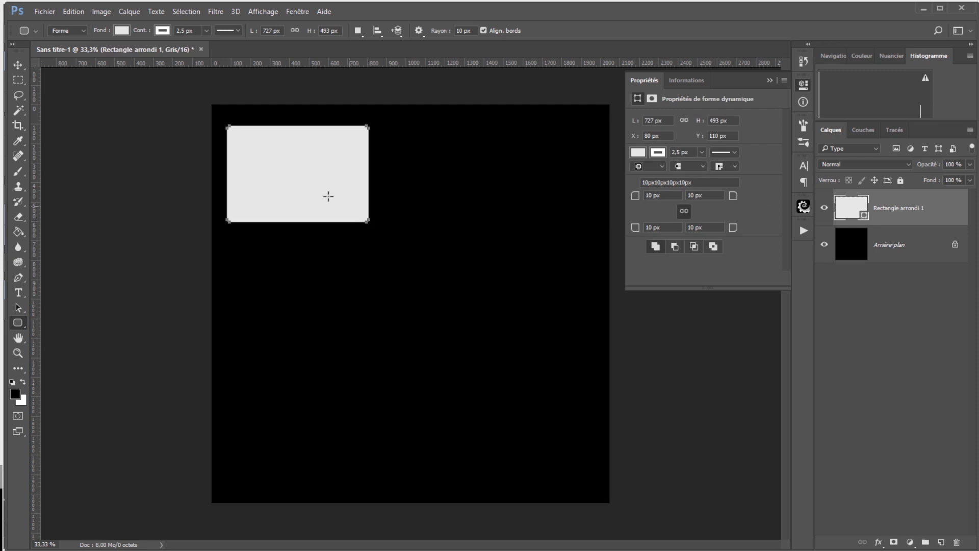
# - Widen the rounded rectangle's white stroke to 44.65 px and examine its border up close
pyautogui.keyDown('alt'); pyautogui.scroll(1, 257, 141); pyautogui.keyUp('alt')
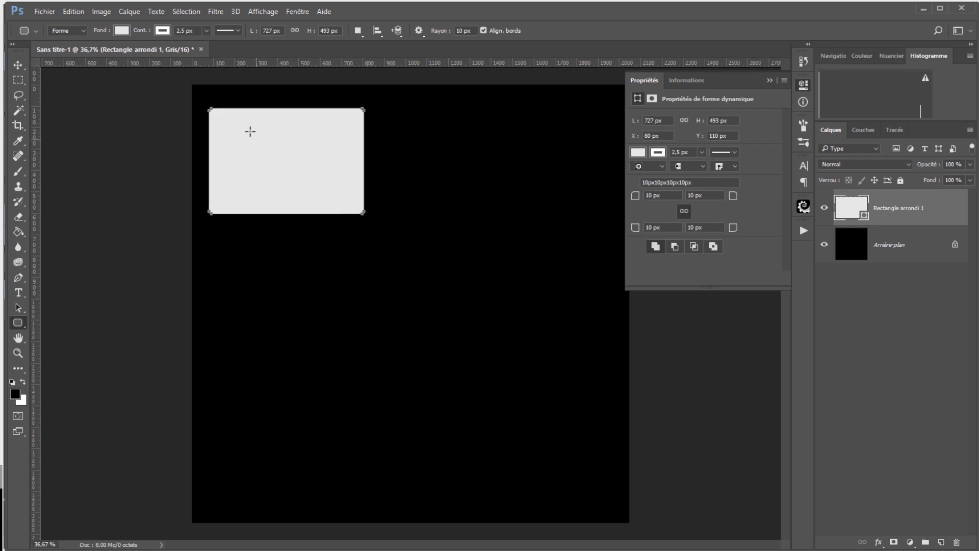
pyautogui.click(206, 31)
pyautogui.moveTo(210, 43); pyautogui.dragTo(221, 44)
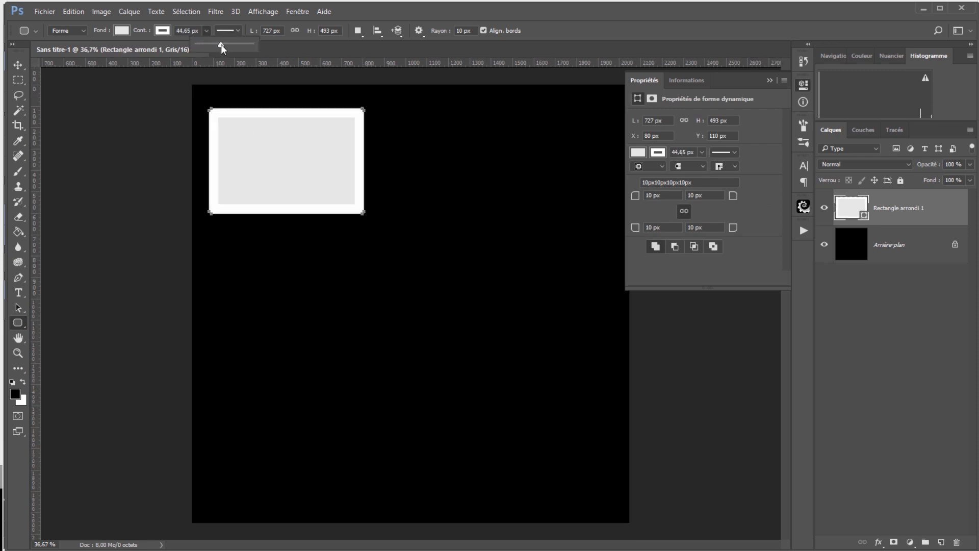
pyautogui.keyDown('alt'); pyautogui.scroll(7, 227, 124); pyautogui.keyUp('alt')
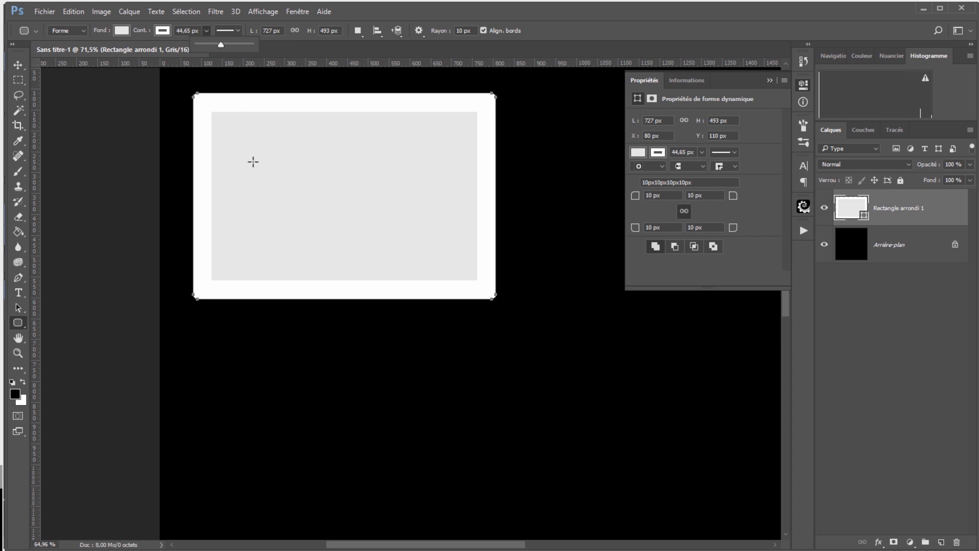
# - Duplicate the rounded rectangle's layer and move the copy to the right of the canvas's centre
pyautogui.keyDown('alt'); pyautogui.scroll(-5, 253, 161); pyautogui.keyUp('alt')
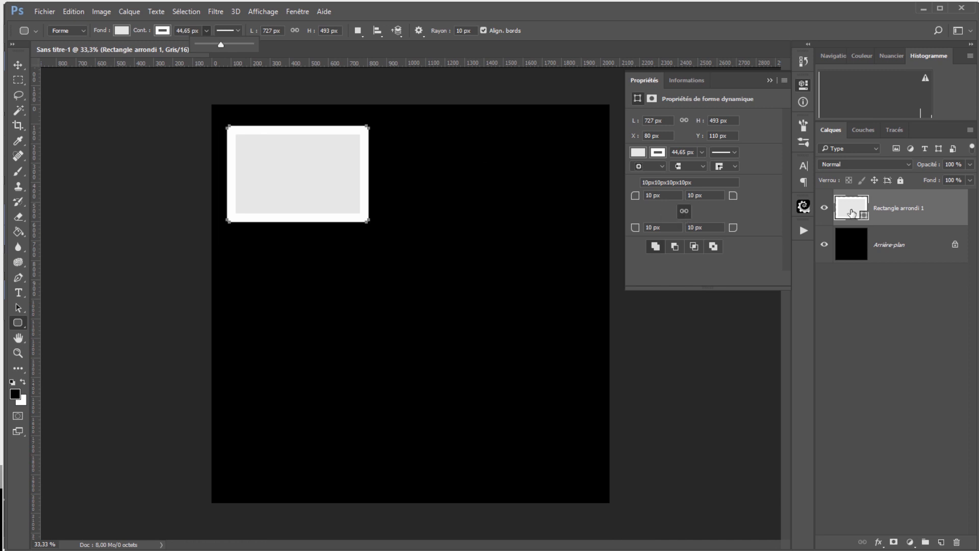
pyautogui.click(914, 211)
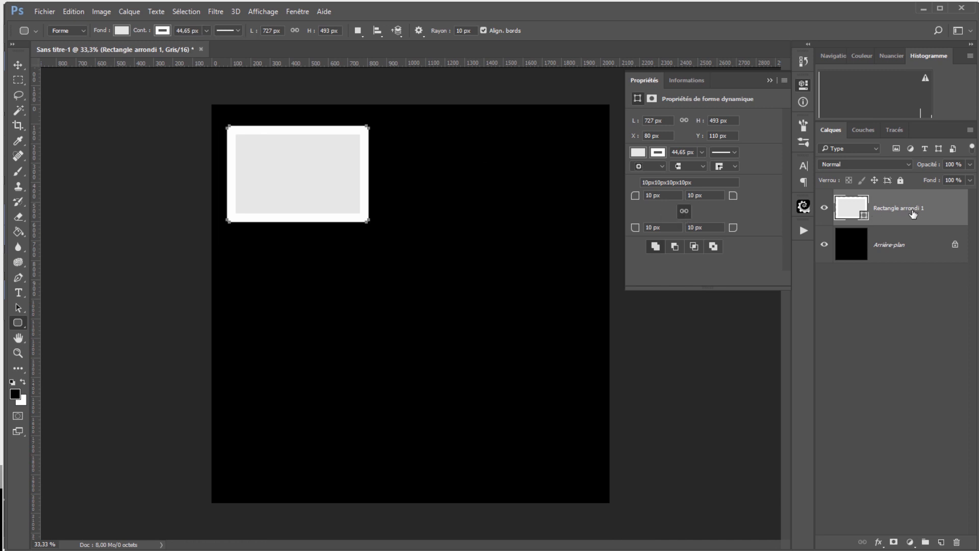
pyautogui.hotkey('ctrl', 'j')
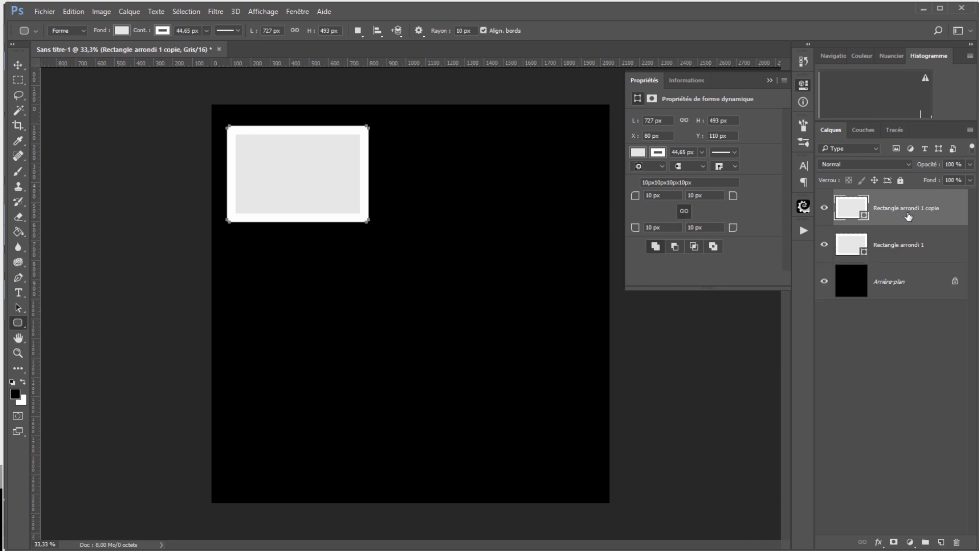
pyautogui.click(18, 65)
pyautogui.moveTo(258, 175); pyautogui.dragTo(478, 301)
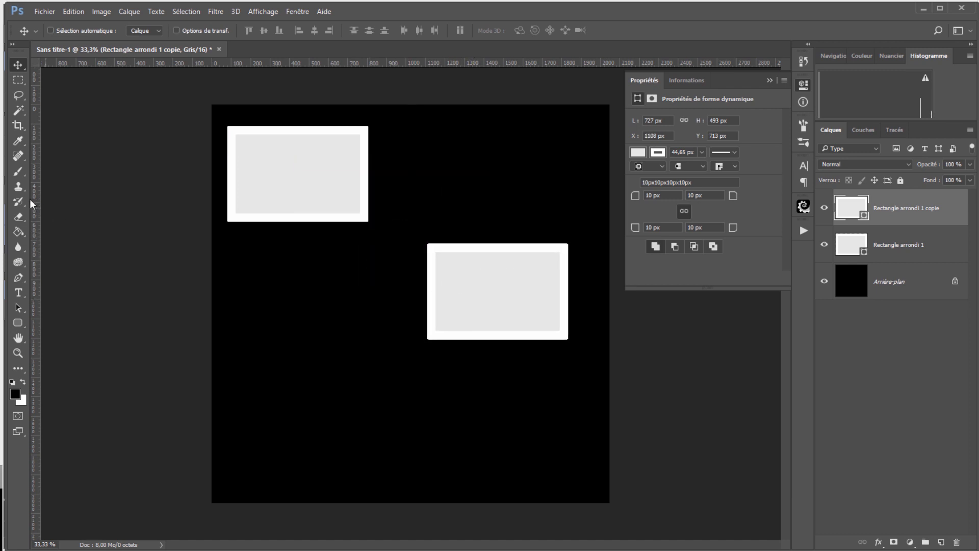
# - Free-transform the copied rectangle into a flatter, wider shape of about 949 by 370 px
pyautogui.click(17, 81)
pyautogui.rightClick(476, 311)
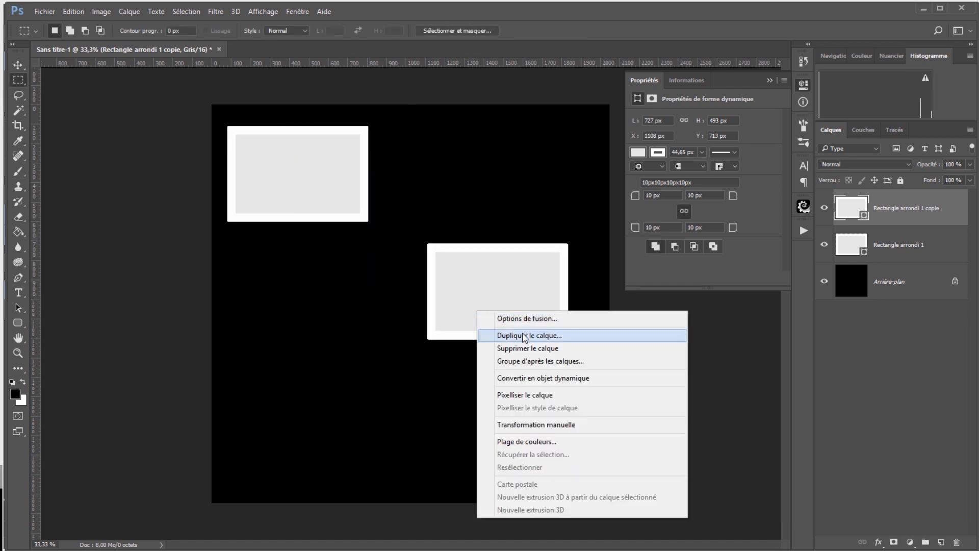
pyautogui.click(514, 424)
pyautogui.moveTo(497, 245); pyautogui.dragTo(497, 266)
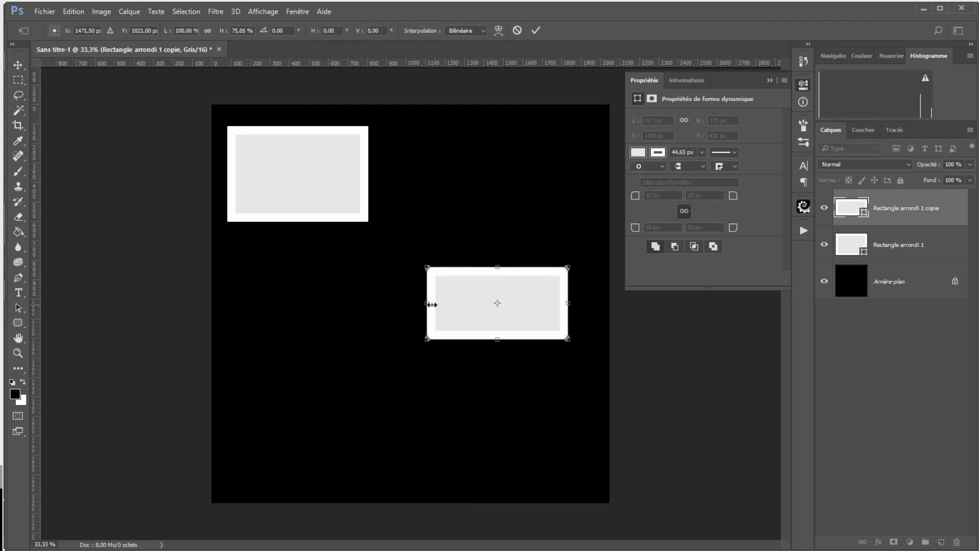
pyautogui.moveTo(427, 302); pyautogui.dragTo(378, 305)
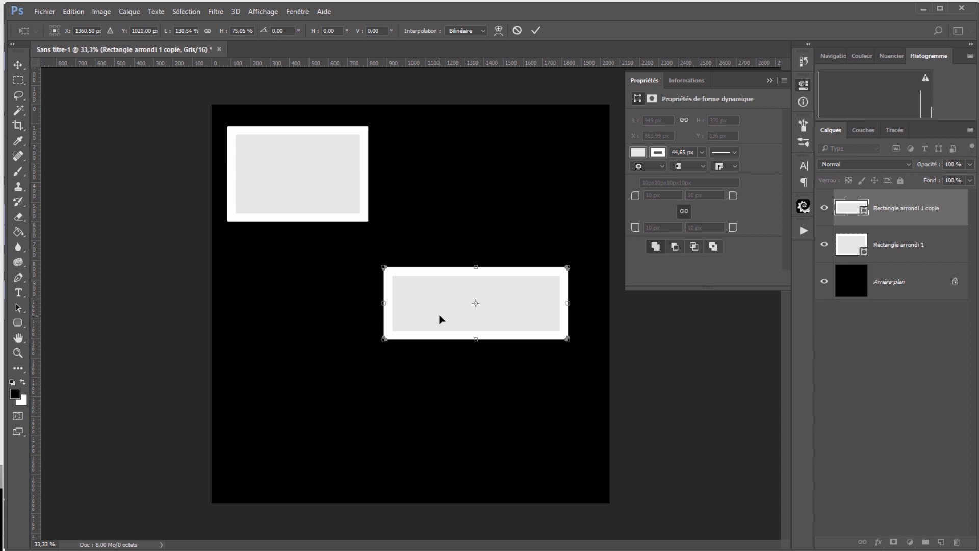
pyautogui.press('m')
# - Duplicate the wide rectangle and move the copy to the lower-left area of the canvas
pyautogui.hotkey('ctrl', 'j')
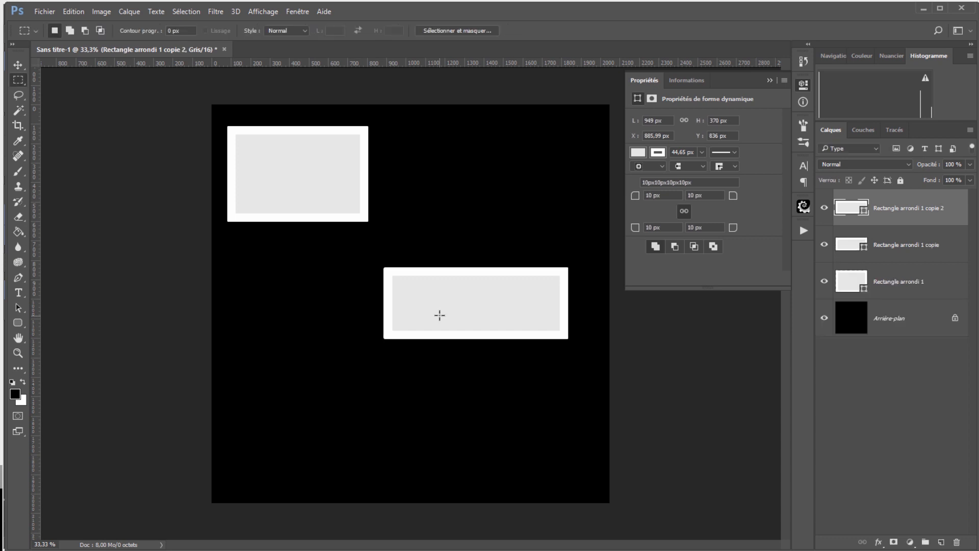
pyautogui.press('v')
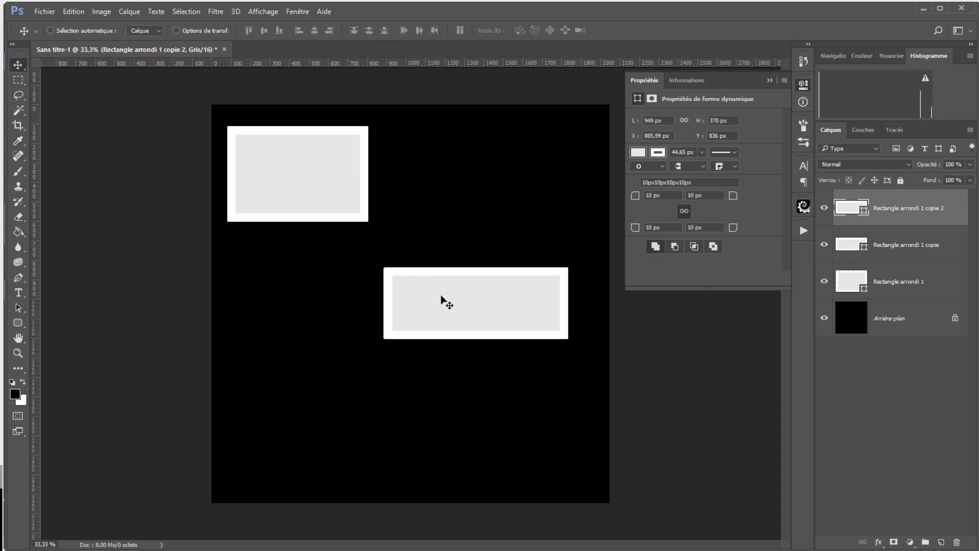
pyautogui.moveTo(430, 312); pyautogui.dragTo(307, 443)
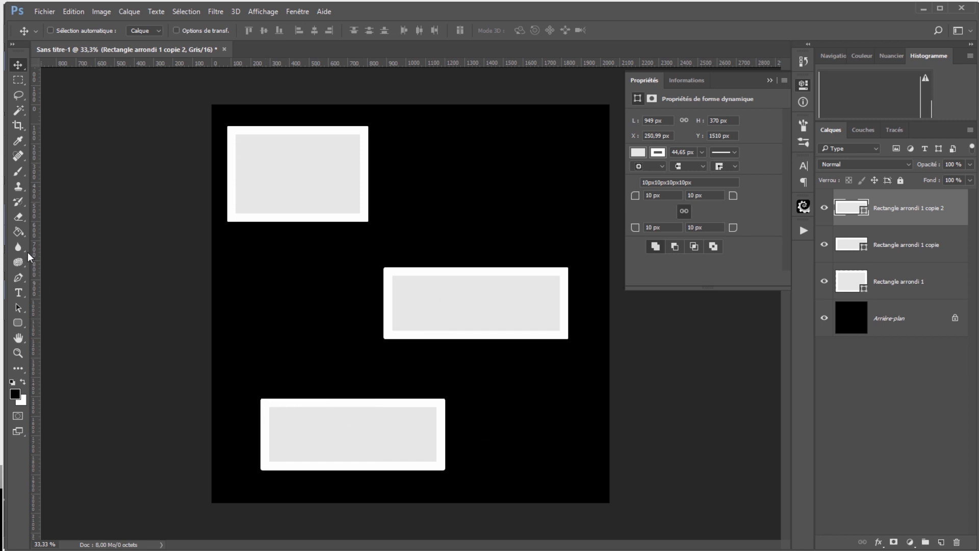
# - Free-transform the lower-left rectangle to narrow it to about 481 px wide
pyautogui.click(18, 80)
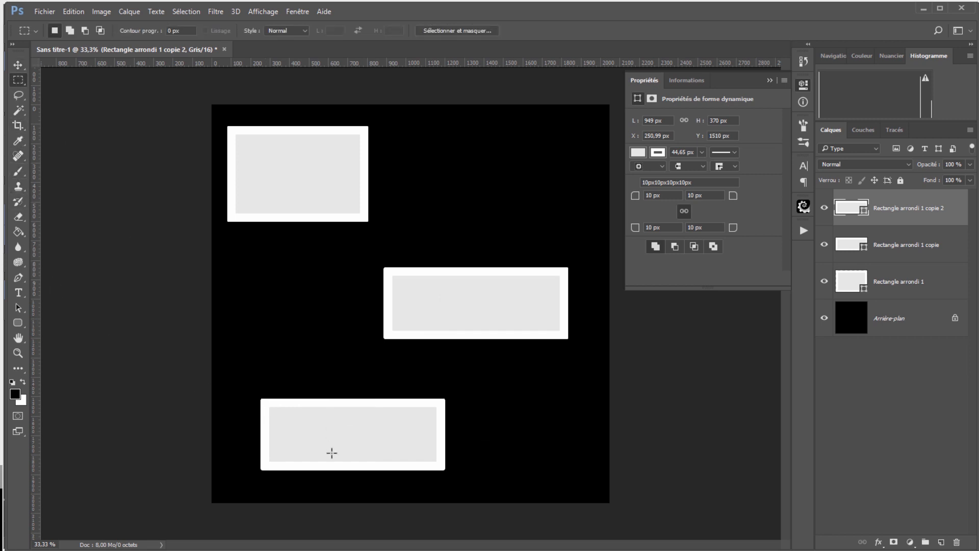
pyautogui.rightClick(331, 451)
pyautogui.click(380, 359)
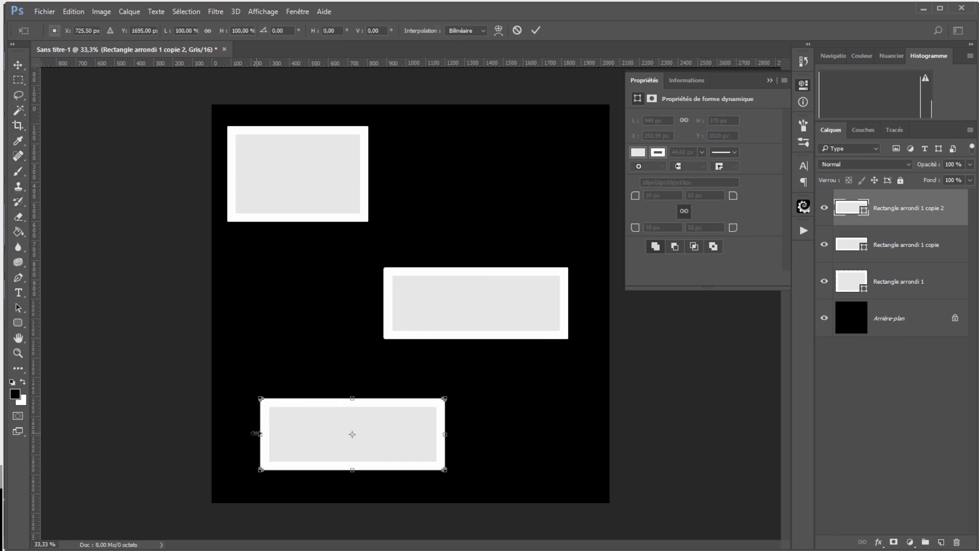
pyautogui.moveTo(260, 434); pyautogui.dragTo(284, 443)
pyautogui.press('Return')
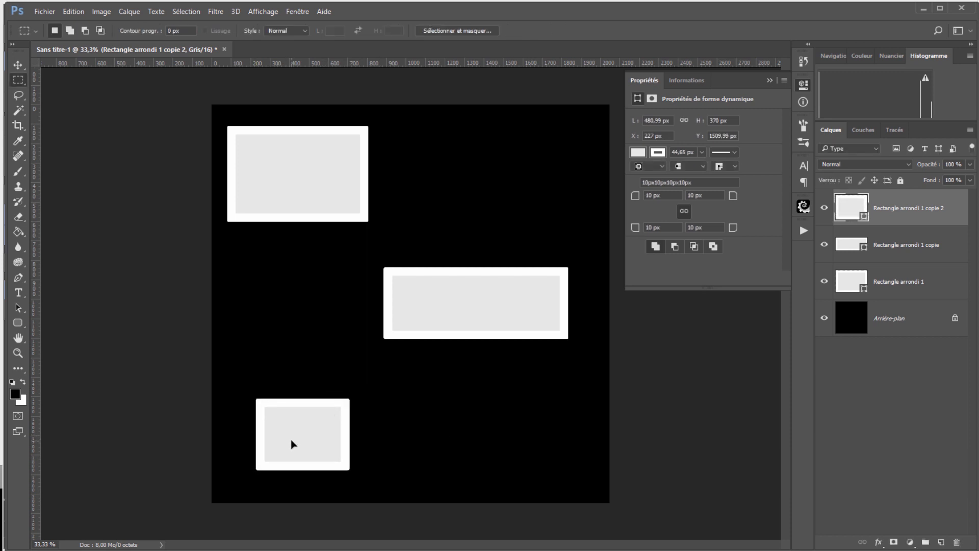
# - Duplicate the small rectangle twice, placing one copy in the canvas's lower-right area and the other in its upper-right area
pyautogui.hotkey('ctrl', 'j')
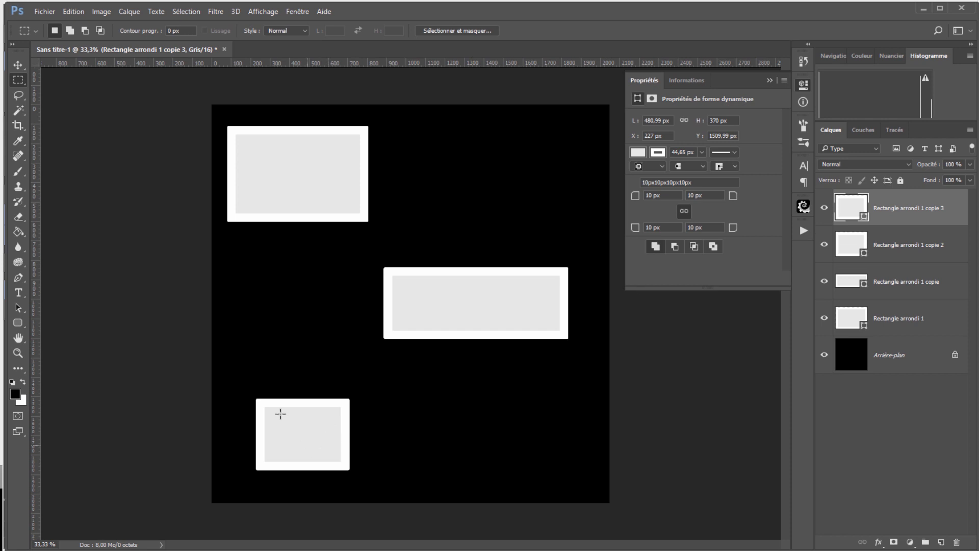
pyautogui.press('v')
pyautogui.moveTo(310, 426); pyautogui.dragTo(545, 423)
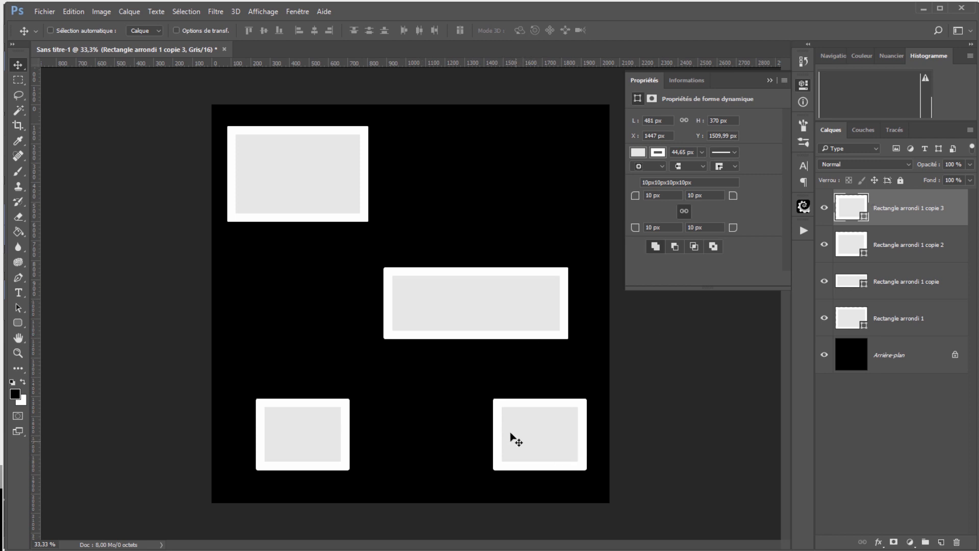
pyautogui.hotkey('ctrl', 'j')
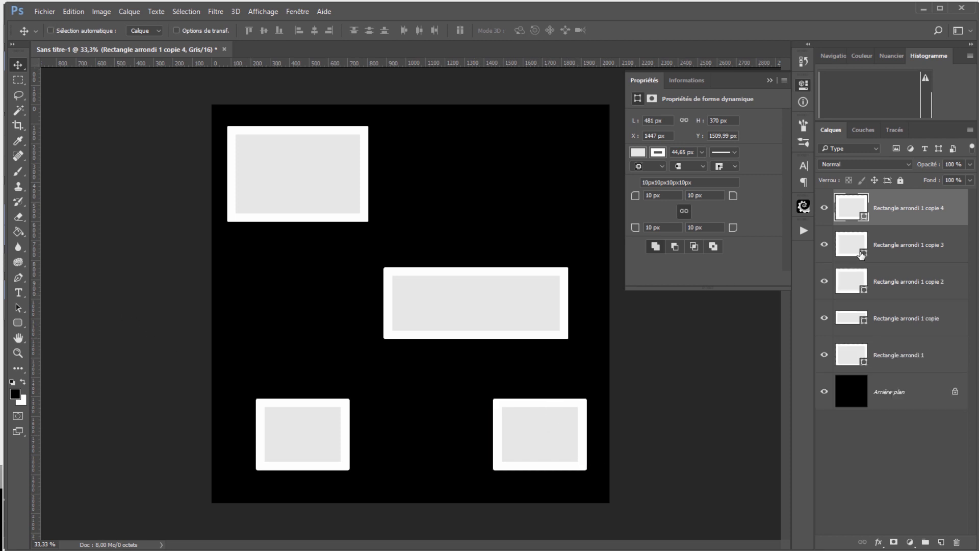
pyautogui.moveTo(549, 451); pyautogui.dragTo(519, 187)
# - Enlarge the upper-right rectangle to about 669 by 514 px with a free transform
pyautogui.press('m')
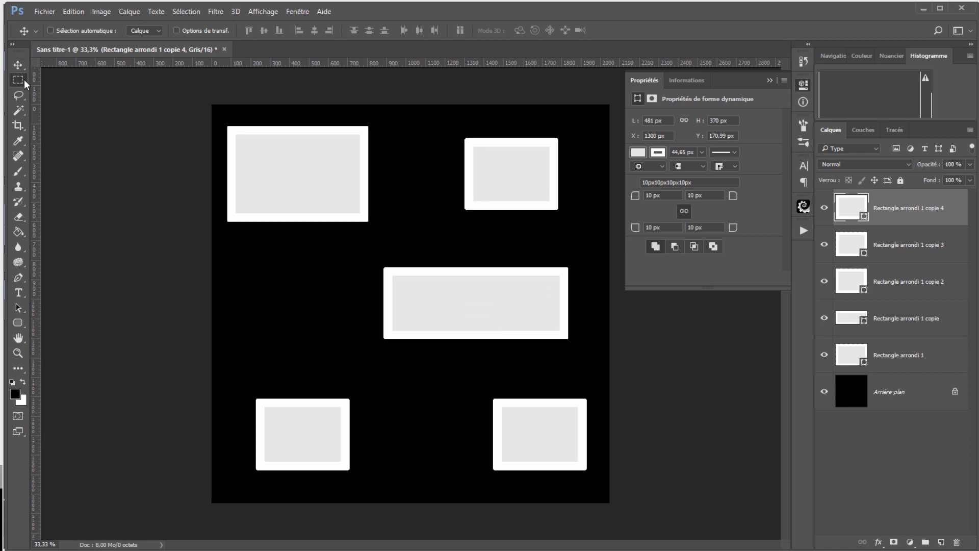
pyautogui.rightClick(515, 176)
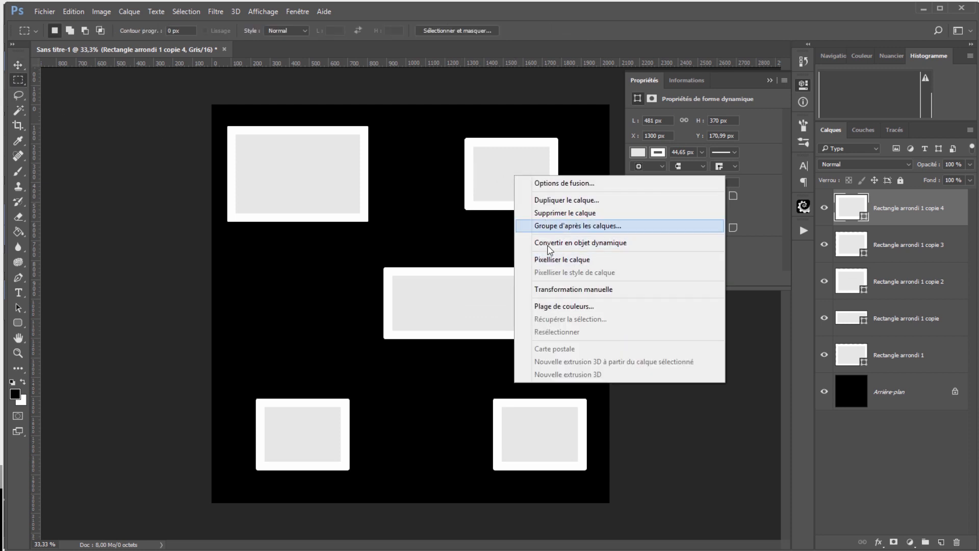
pyautogui.click(541, 289)
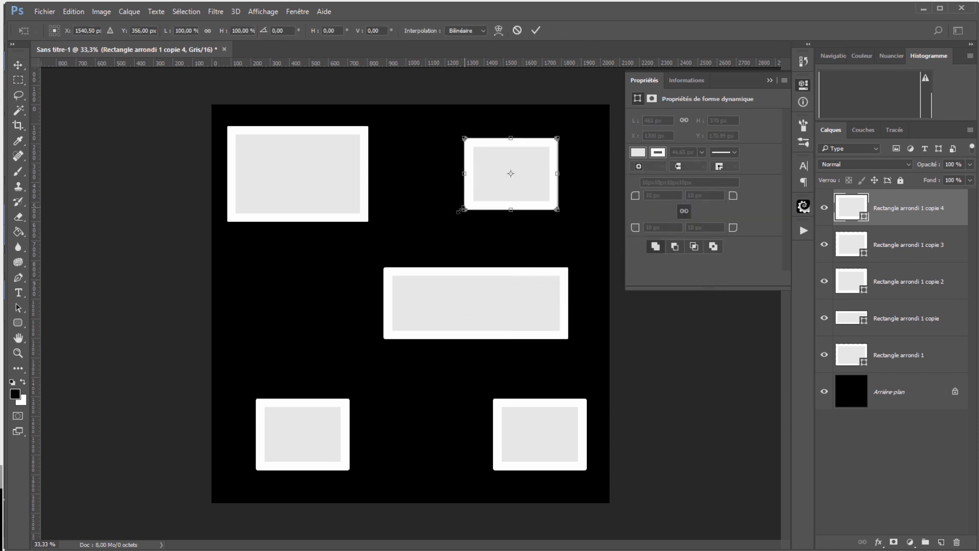
pyautogui.moveTo(465, 210); pyautogui.dragTo(427, 238)
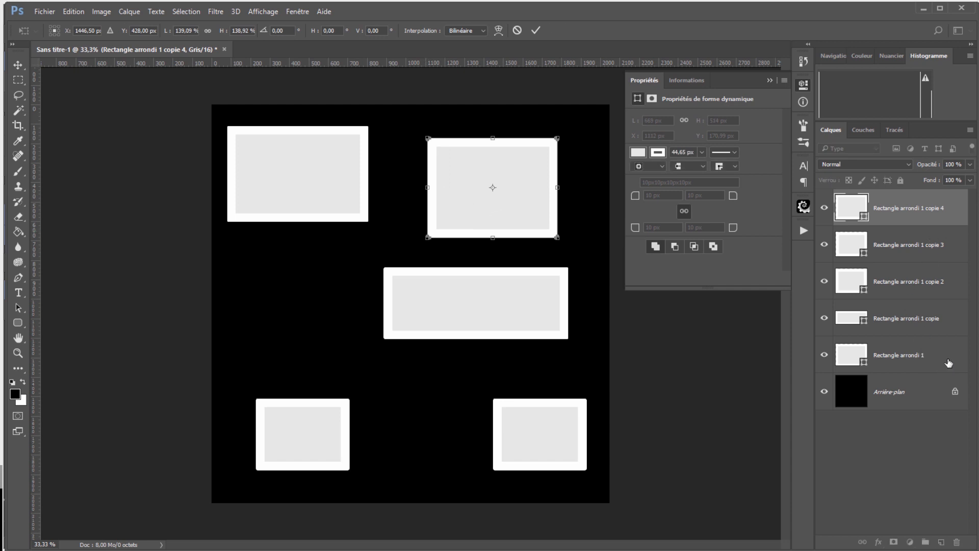
pyautogui.press('m')
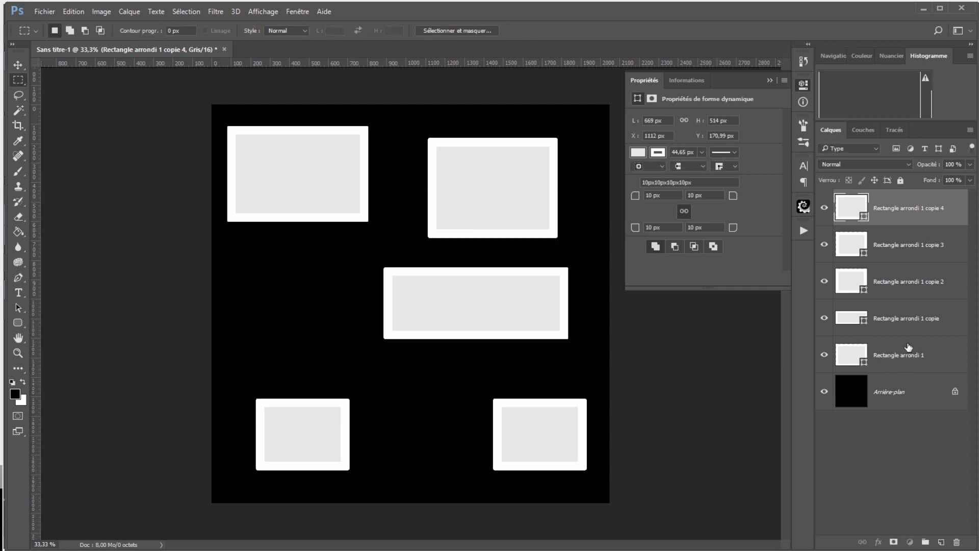
# - Group all five rectangle layers and name the group "Premier plan"
pyautogui.click(908, 350)
pyautogui.keyDown('shift'); pyautogui.click(929, 209); pyautogui.keyUp('shift')
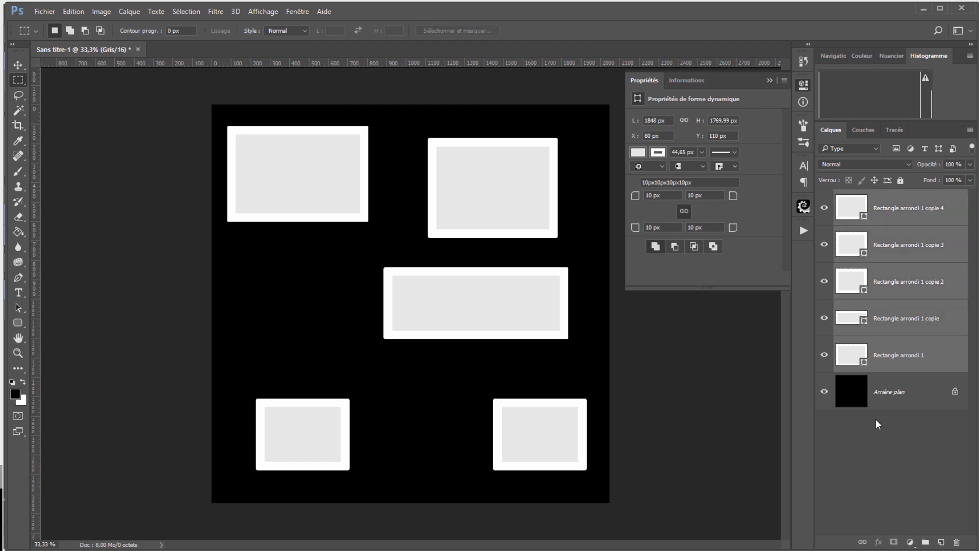
pyautogui.click(925, 541)
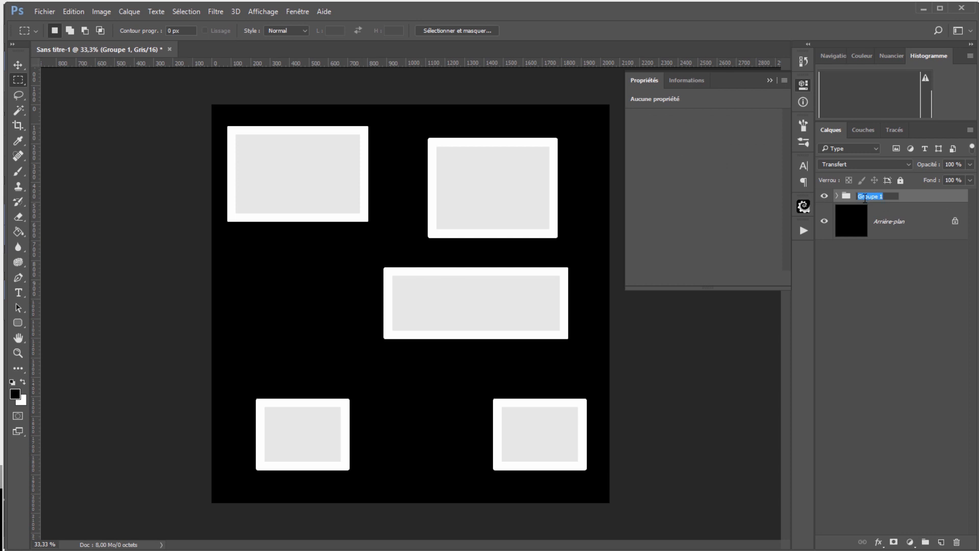
pyautogui.write('Pri')
pyautogui.press('Return')
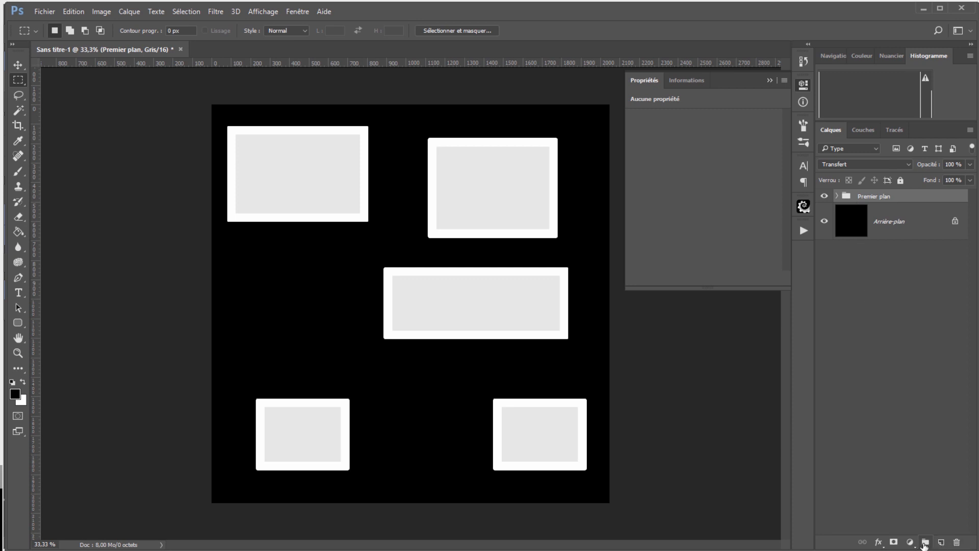
# - Create an empty layer group named "Second plan" and place it beneath the "Premier plan" group
pyautogui.click(925, 542)
pyautogui.doubleClick(865, 196)
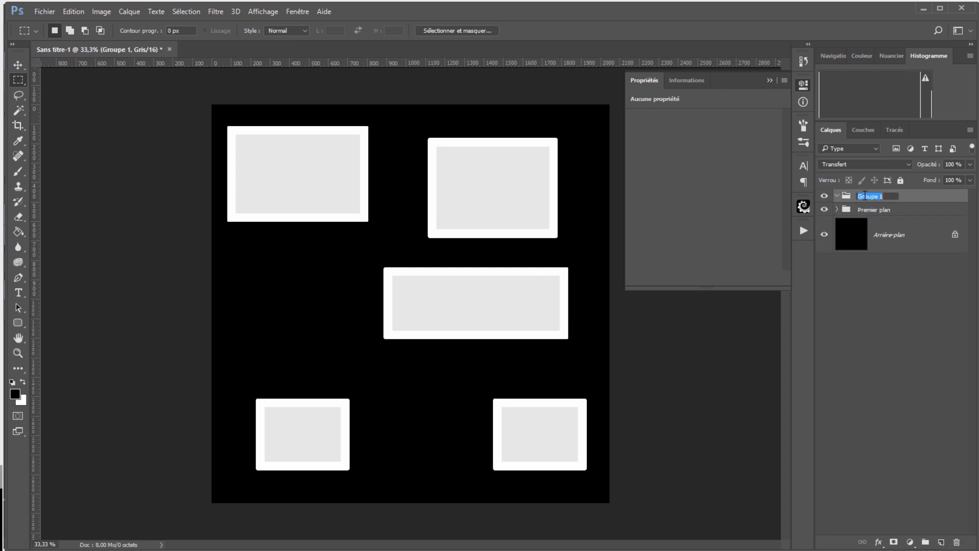
pyautogui.write('Second plan')
pyautogui.press('Return')
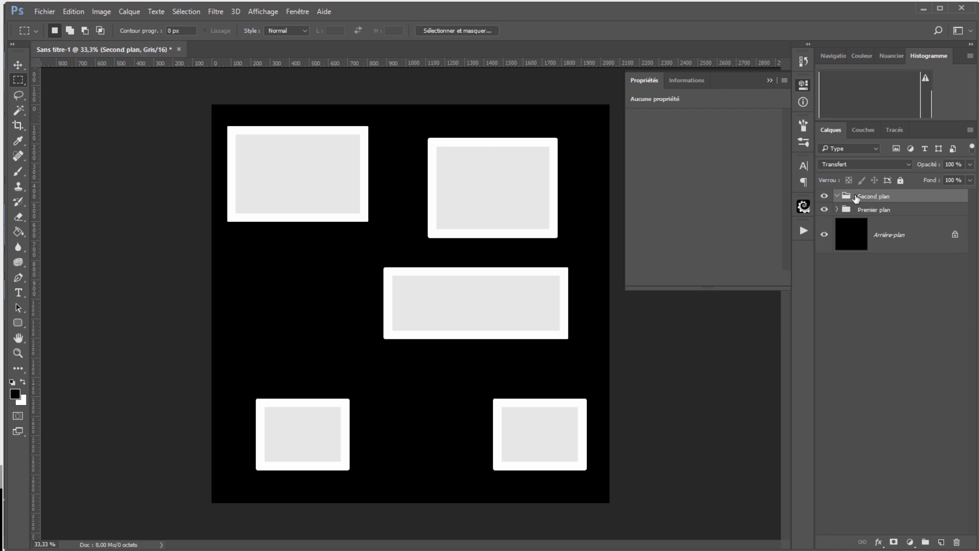
pyautogui.moveTo(856, 199); pyautogui.dragTo(874, 219)
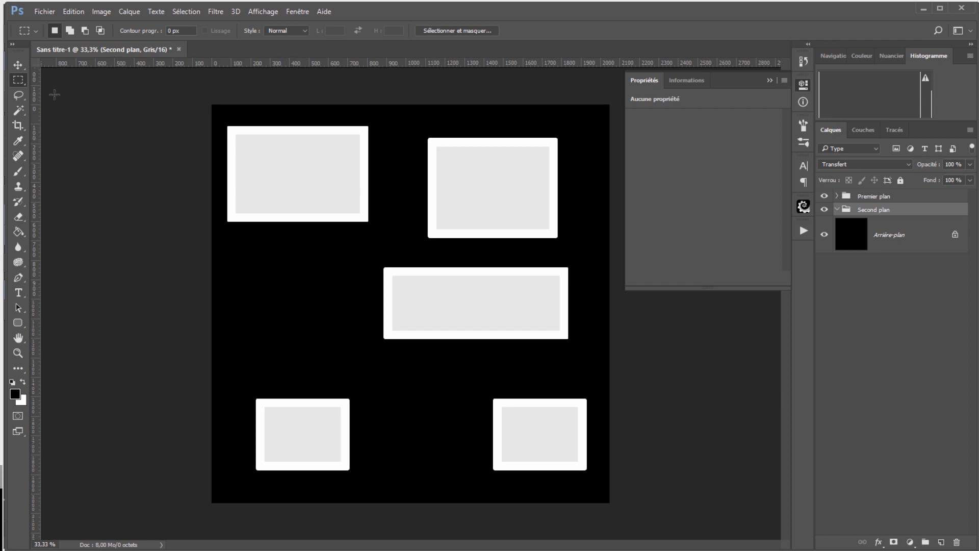
# - Draw a mid-grey rounded rectangle with a lighter grey stroke, about 547 by 535 px, in "Second plan", beneath the canvas's upper-left rectangle
pyautogui.click(18, 322)
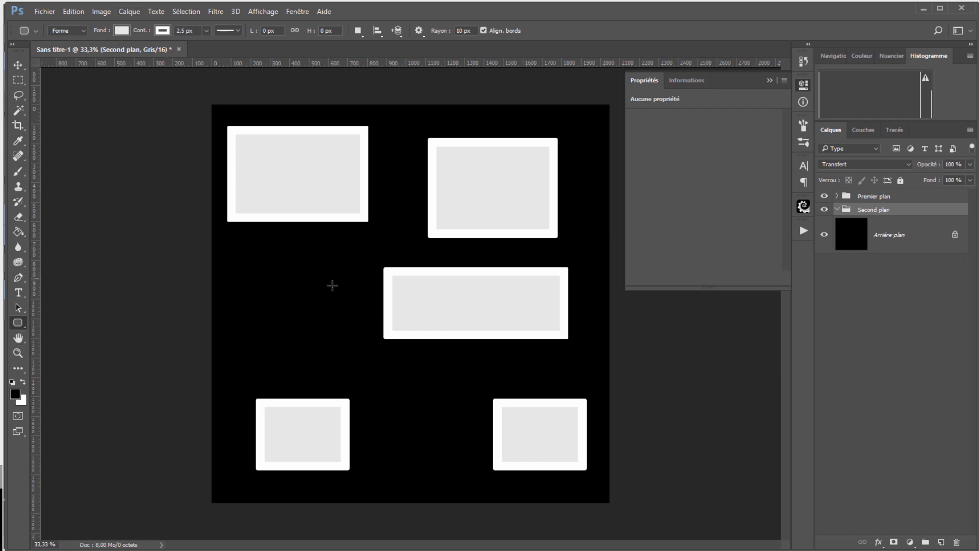
pyautogui.click(121, 31)
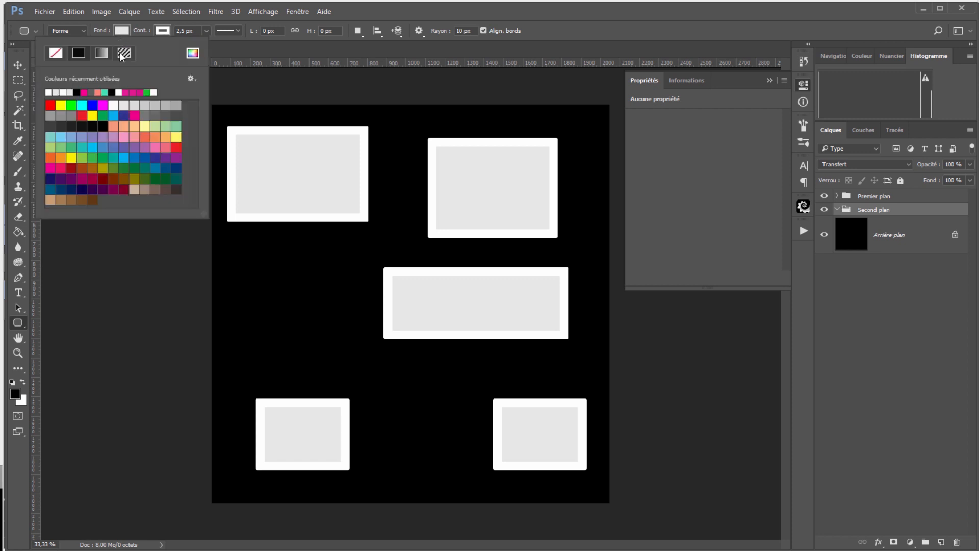
pyautogui.click(156, 105)
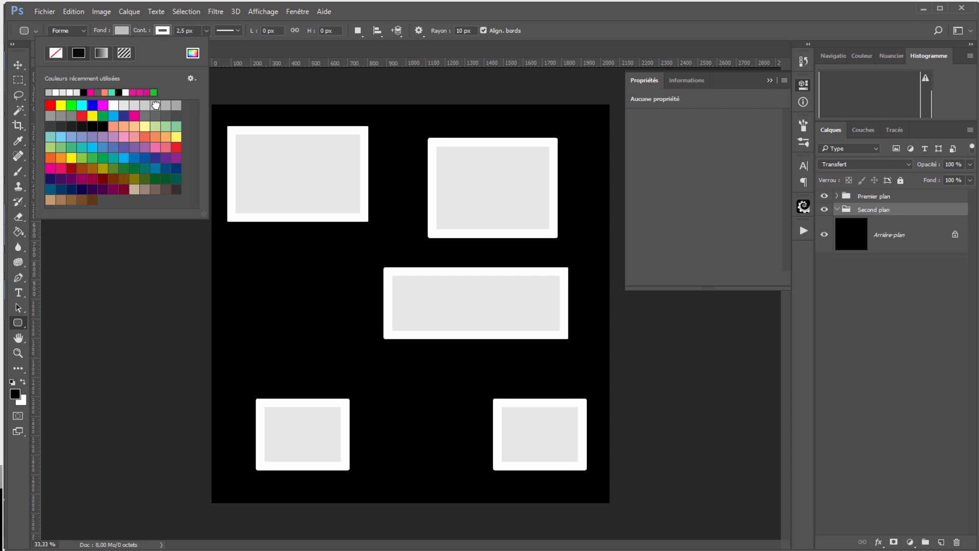
pyautogui.click(163, 31)
pyautogui.click(162, 31)
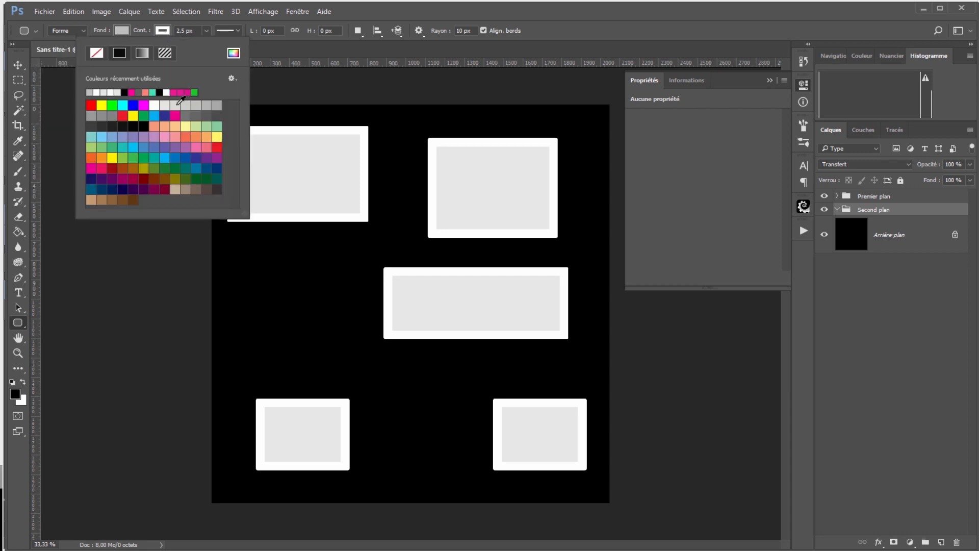
pyautogui.click(176, 105)
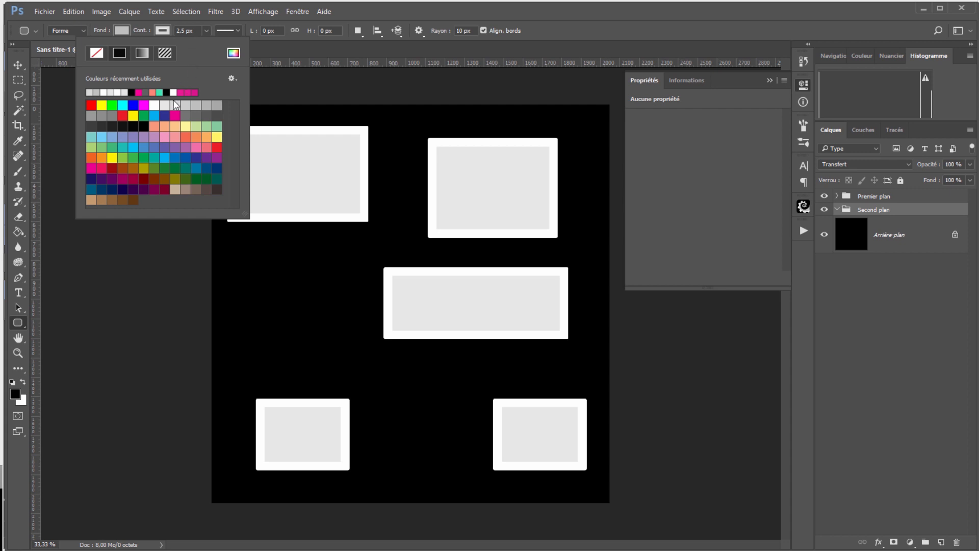
pyautogui.click(286, 281)
pyautogui.keyDown('alt'); pyautogui.moveTo(286, 280); pyautogui.dragTo(339, 333); pyautogui.keyUp('alt')
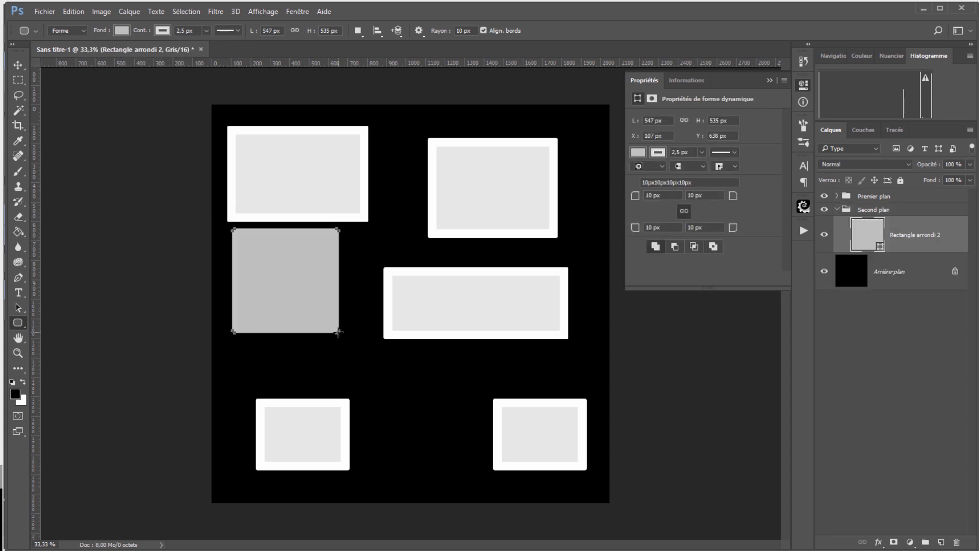
# - Widen the stroke of the grey rounded rectangle in "Second plan" to about 33 px
pyautogui.keyDown('alt'); pyautogui.scroll(3, 262, 240); pyautogui.keyUp('alt')
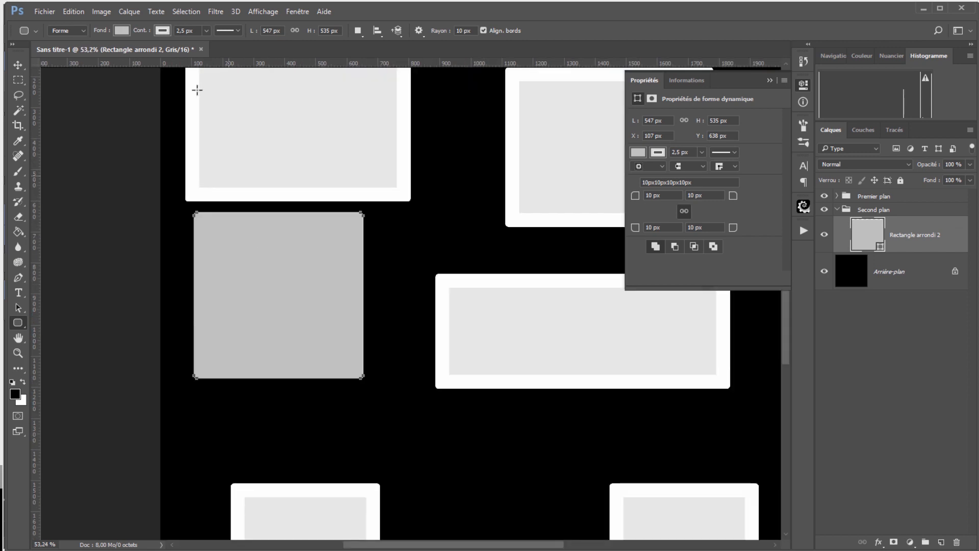
pyautogui.click(207, 31)
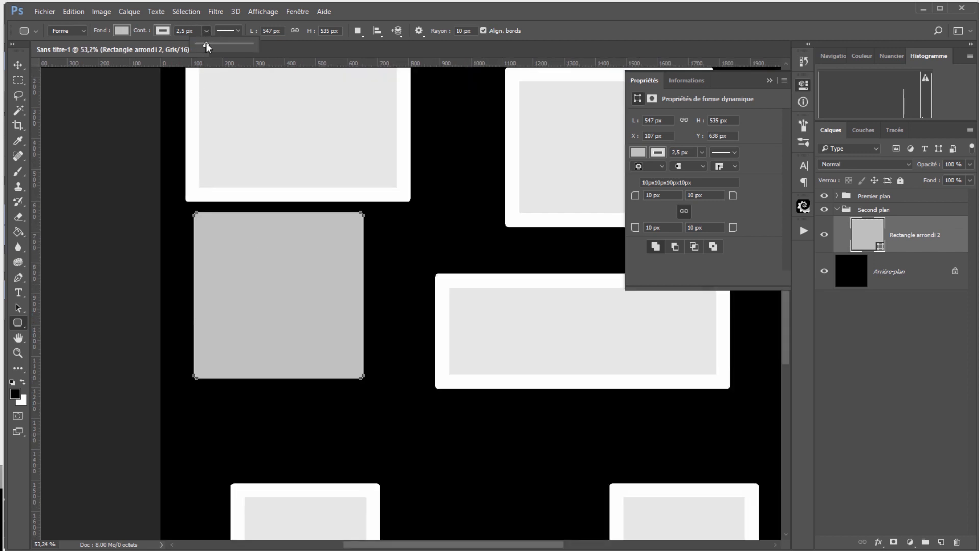
pyautogui.moveTo(225, 46); pyautogui.dragTo(216, 46)
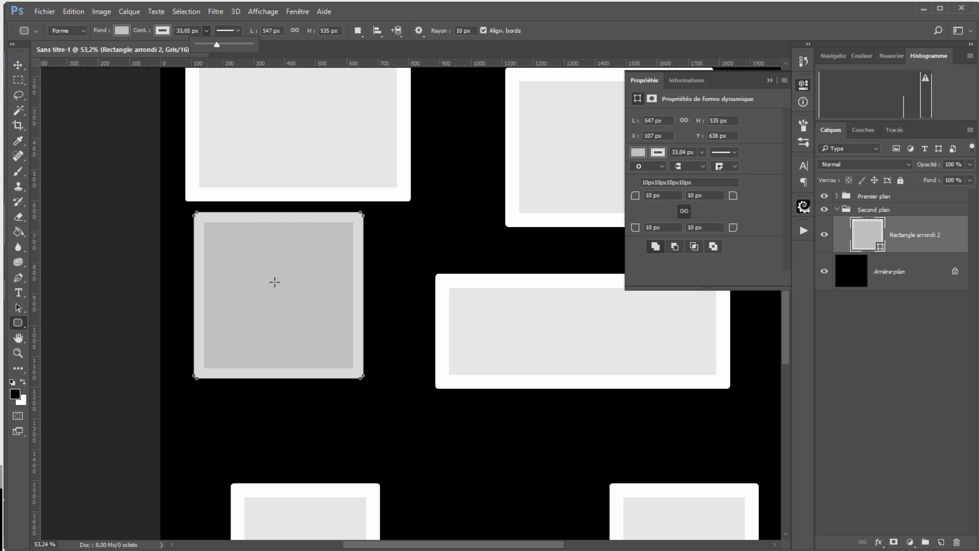
pyautogui.keyDown('alt'); pyautogui.scroll(-3, 275, 282); pyautogui.keyUp('alt')
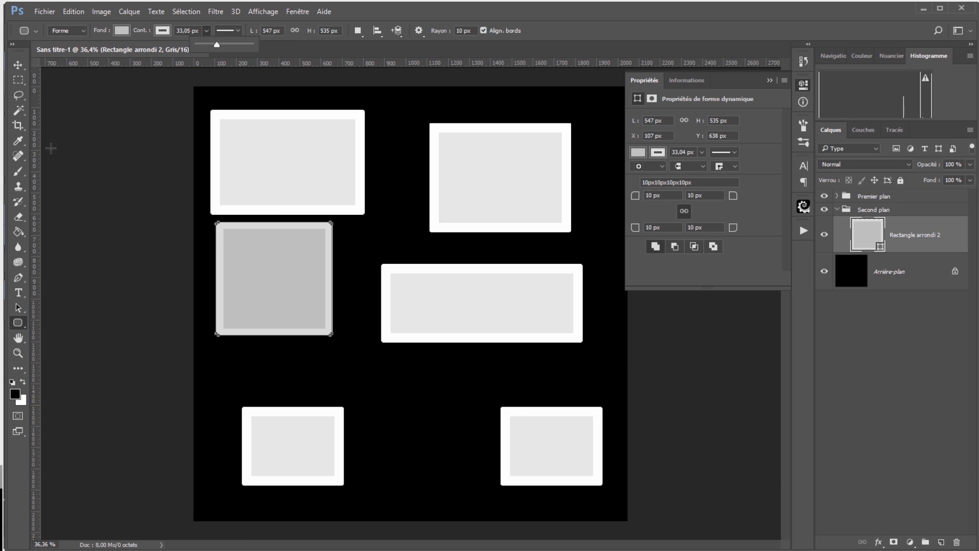
# - Duplicate the grey rectangle three times and spread the four shapes partly behind the white-framed rectangles across the canvas
pyautogui.click(18, 65)
pyautogui.moveTo(286, 295); pyautogui.dragTo(500, 444)
pyautogui.keyDown('alt'); pyautogui.click(331, 260); pyautogui.keyUp('alt')
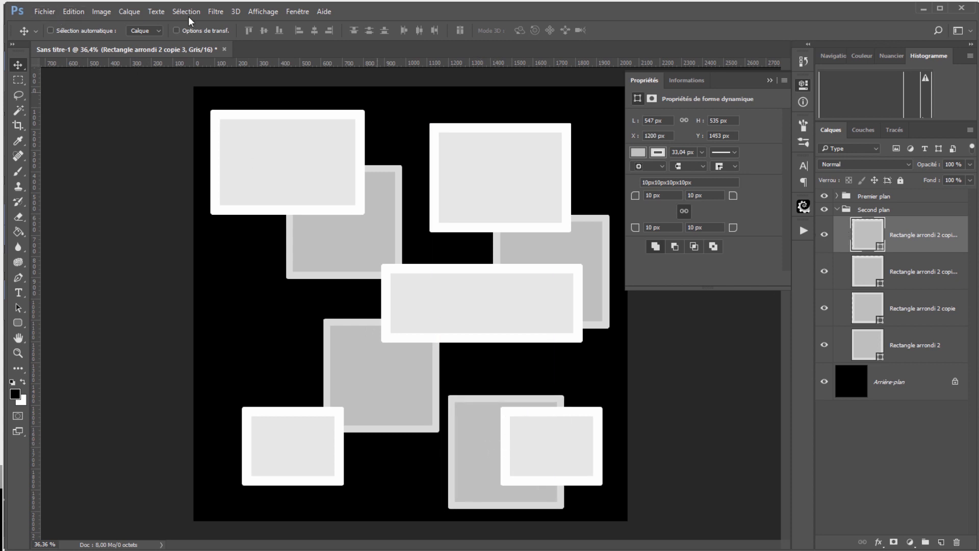
# - Save a copy of the document without layers on the desktop (Bureau) as the TIFF file "My Desp.tif"
pyautogui.click(44, 11)
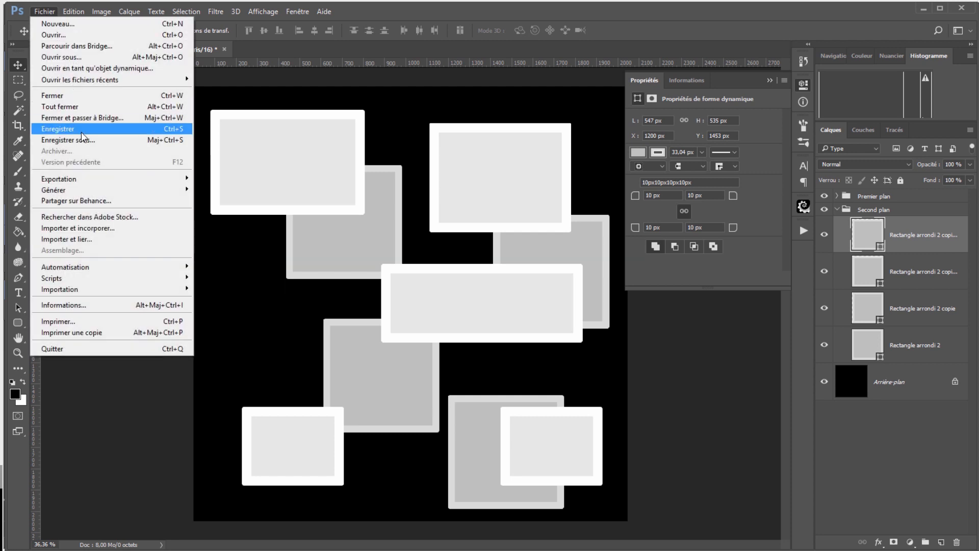
pyautogui.click(77, 139)
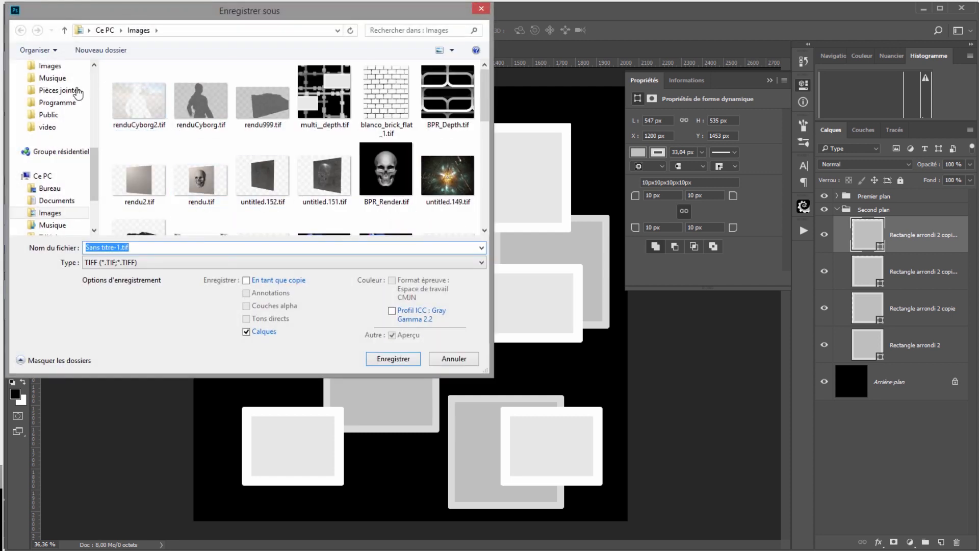
pyautogui.click(50, 188)
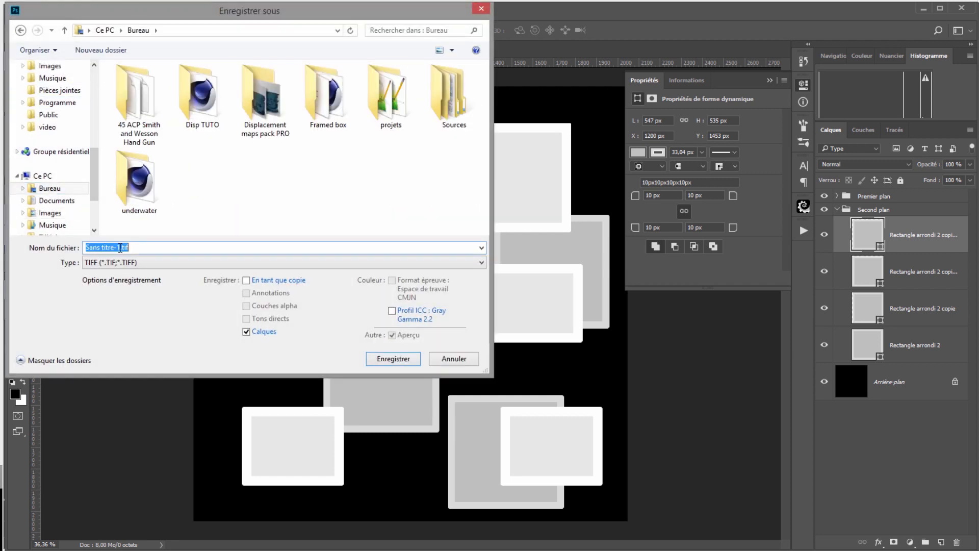
pyautogui.moveTo(121, 248); pyautogui.dragTo(15, 277)
pyautogui.write('Mon')
pyautogui.click(246, 332)
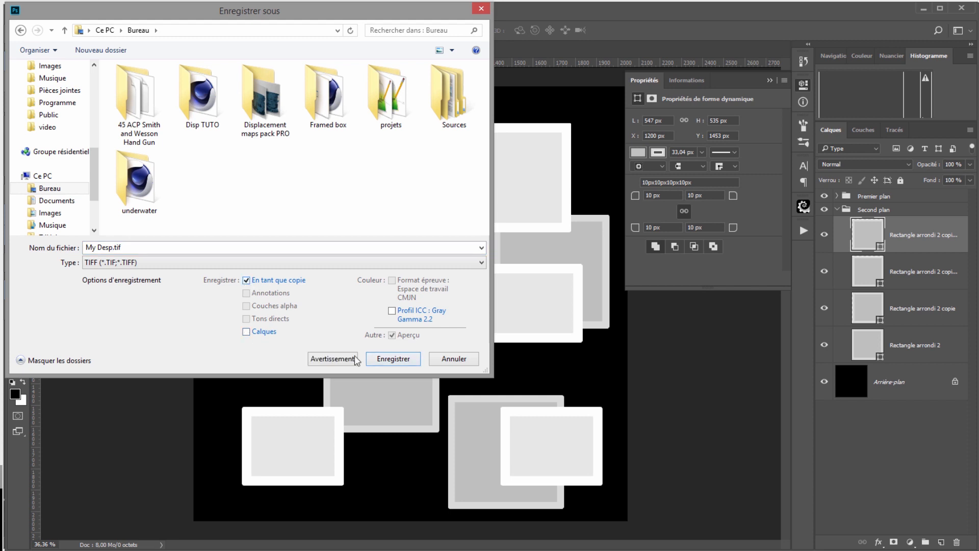
pyautogui.click(393, 359)
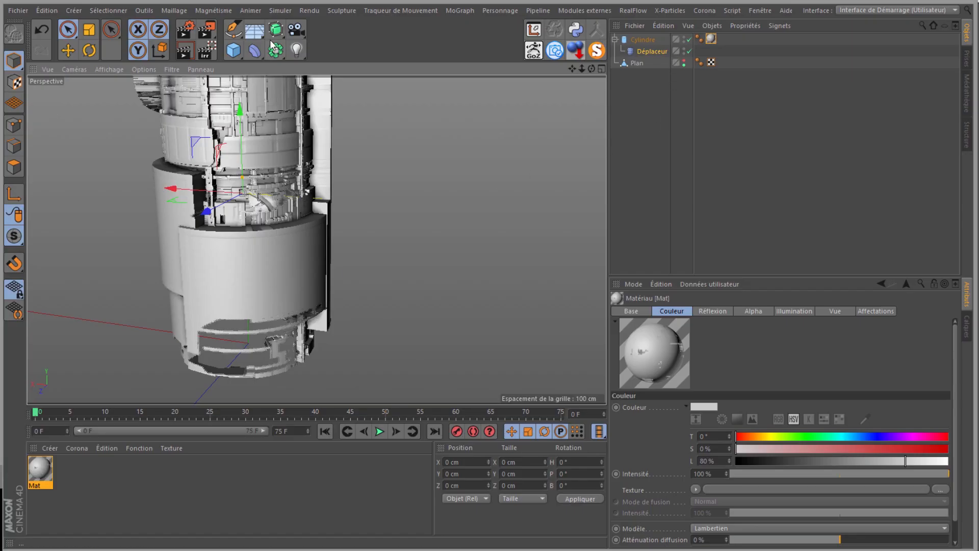
# - In Cinema 4D, load "My Desp.tif" from the desktop as the cylinder's Déplaceur texture, without copying it into the project
pyautogui.click(653, 51)
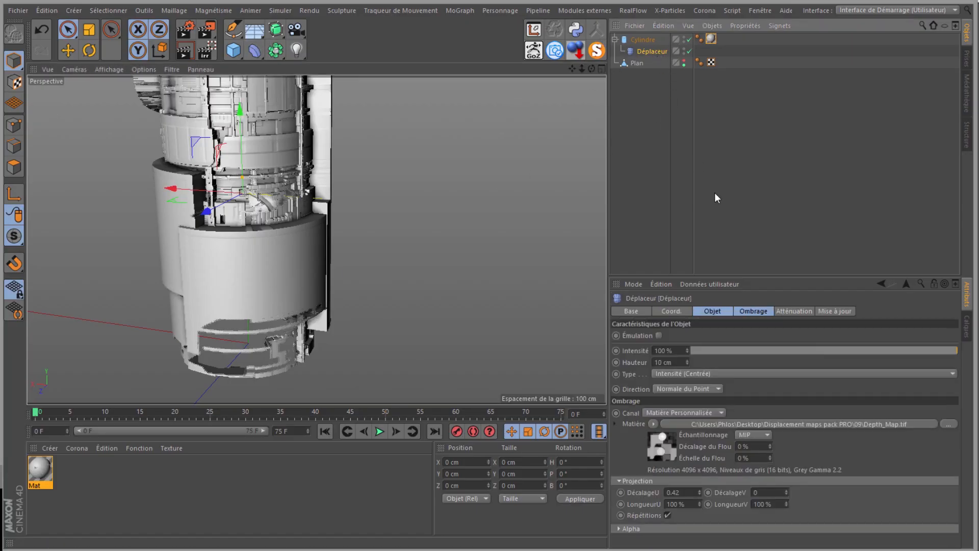
pyautogui.click(949, 425)
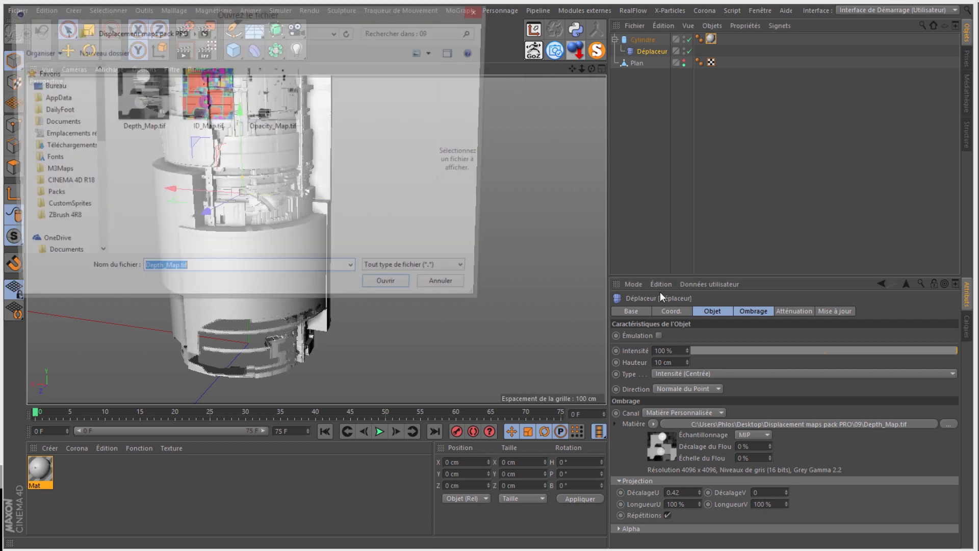
pyautogui.click(48, 86)
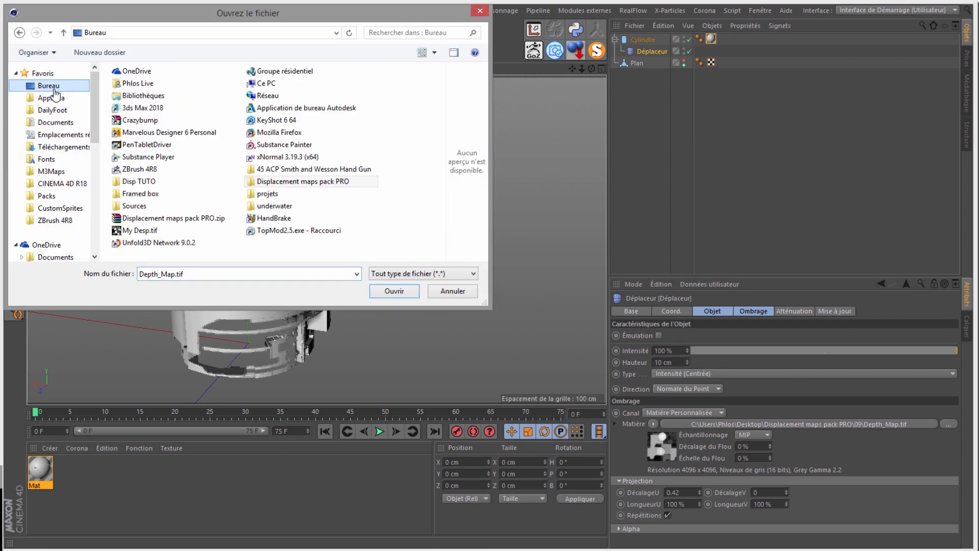
pyautogui.click(159, 233)
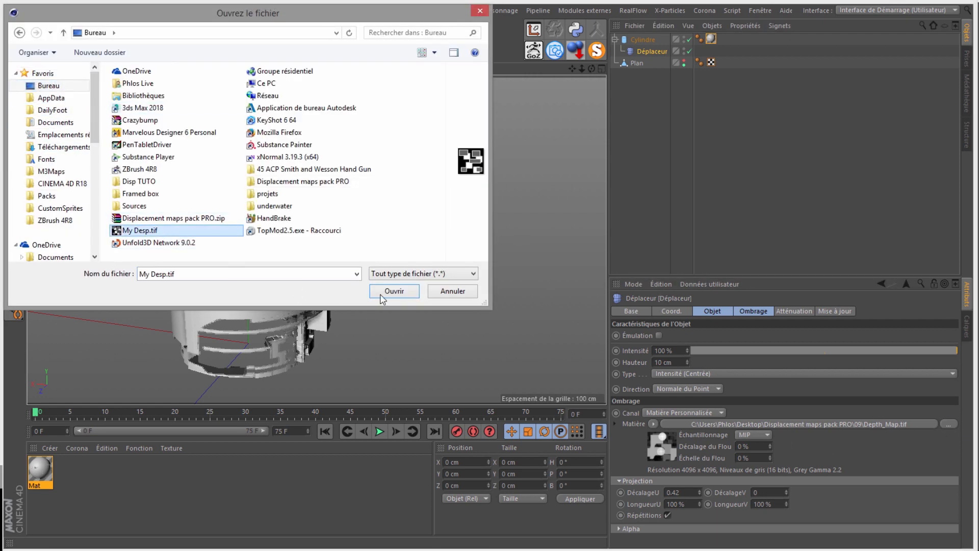
pyautogui.click(390, 294)
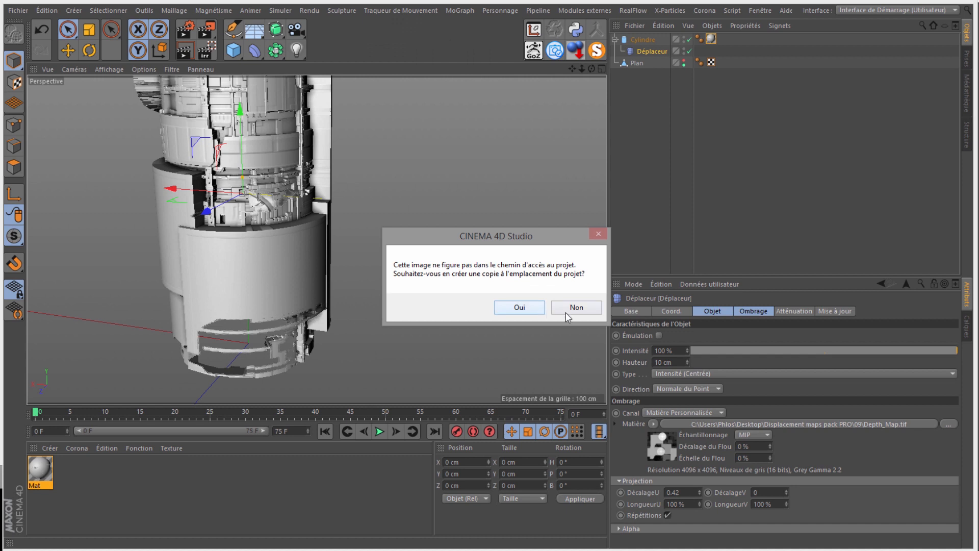
pyautogui.click(566, 311)
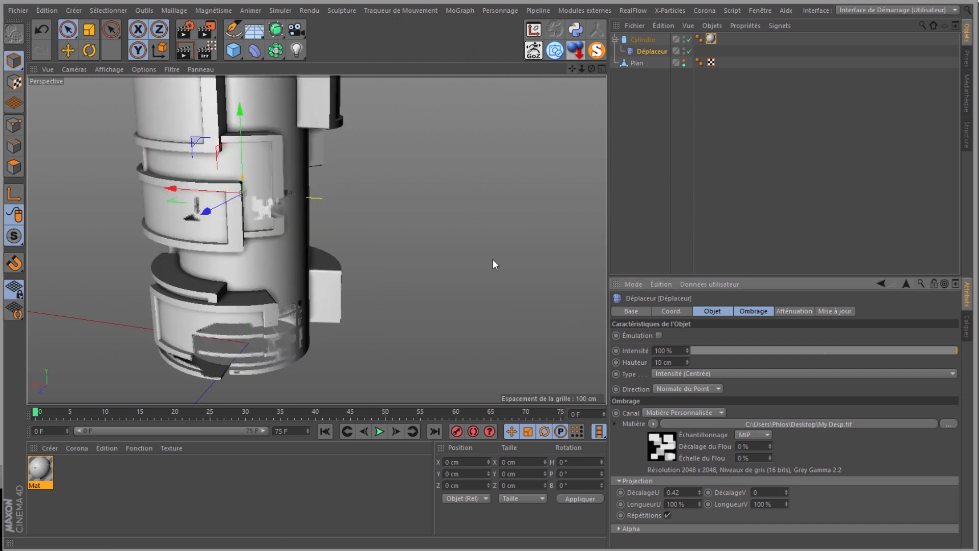
# - Delete the "Mat" material tag from the Cylindre object
pyautogui.scroll(-3, 493, 259)
pyautogui.keyDown('alt'); pyautogui.moveTo(493, 258); pyautogui.dragTo(492, 258); pyautogui.keyUp('alt')
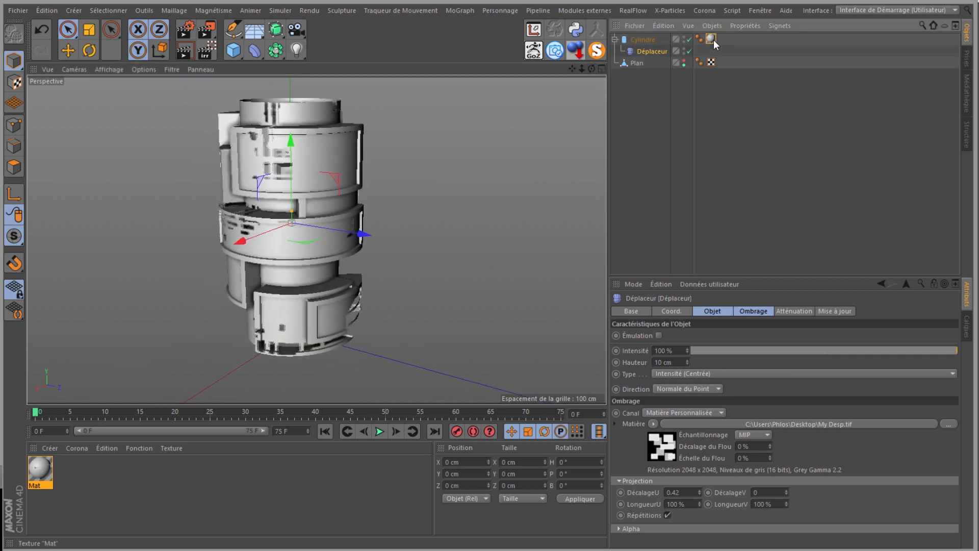
pyautogui.click(711, 39)
pyautogui.press('Delete')
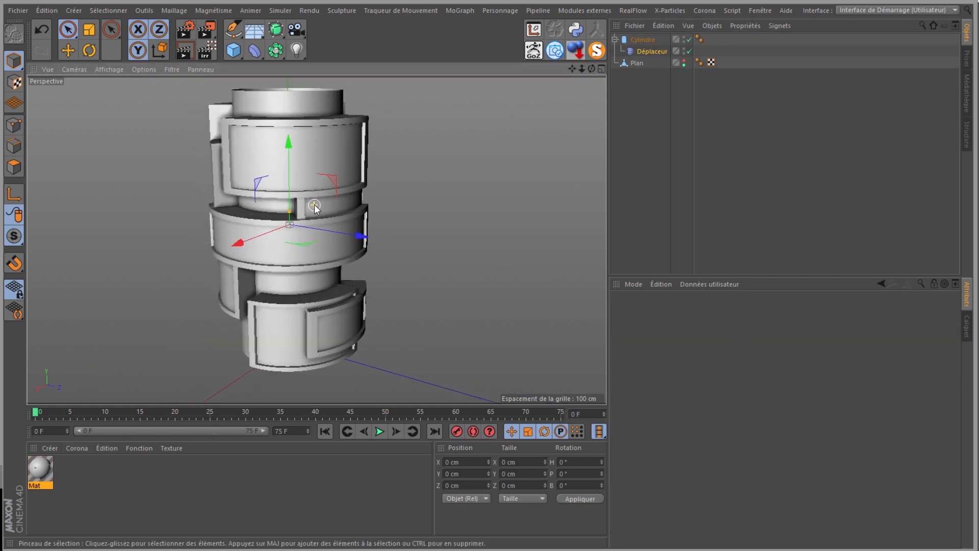
# - Examine the framed panels and depth levels that the custom map displaces around the cylinder
pyautogui.scroll(1, 314, 206)
pyautogui.scroll(-1, 314, 205)
pyautogui.moveTo(590, 70)
pyautogui.mouseDown()
pyautogui.moveTo(491, 261)
pyautogui.moveTo(580, 65)
pyautogui.mouseUp()
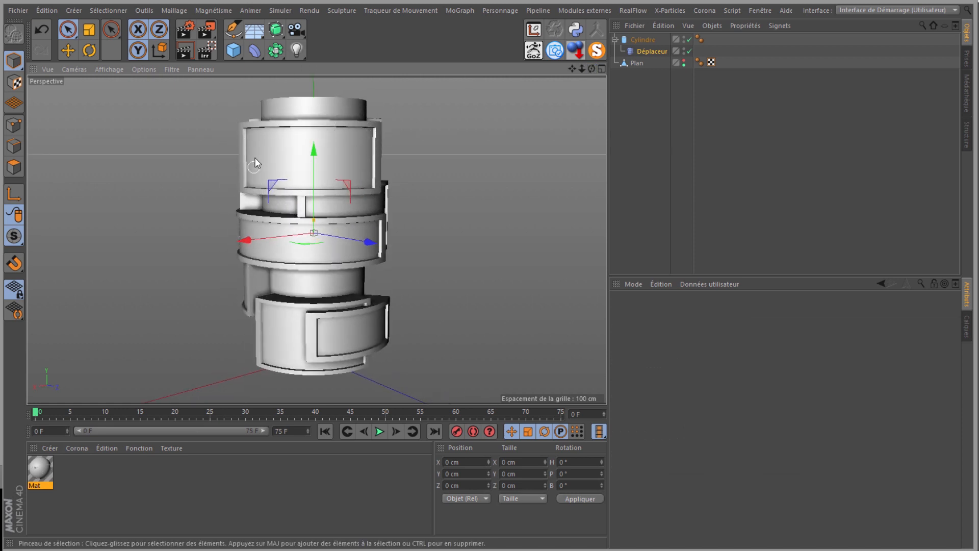
pyautogui.scroll(2, 277, 162)
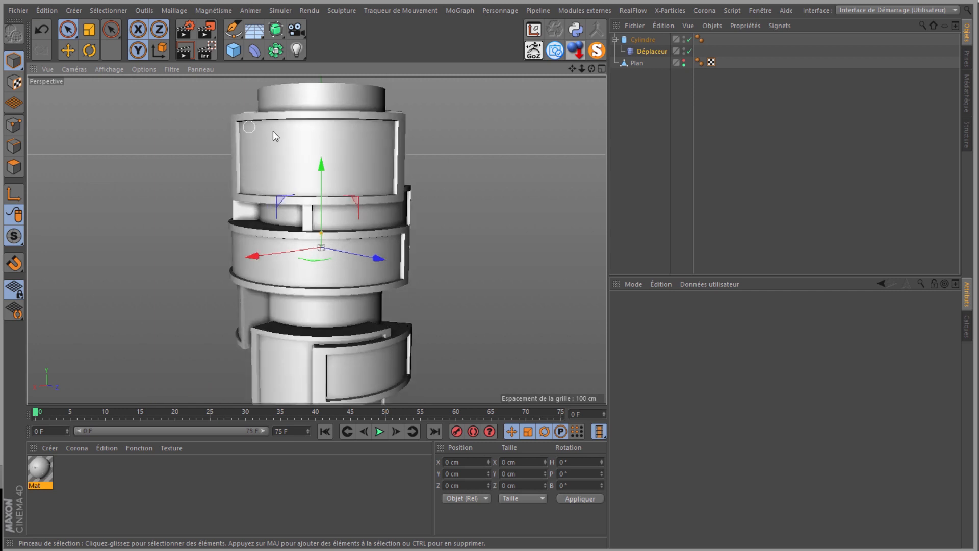
pyautogui.scroll(1, 335, 150)
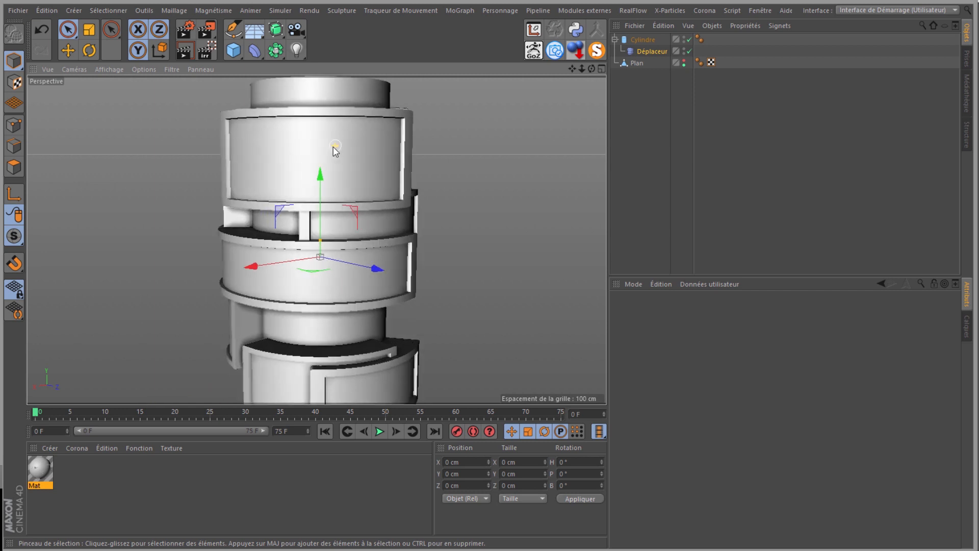
pyautogui.scroll(-1, 335, 150)
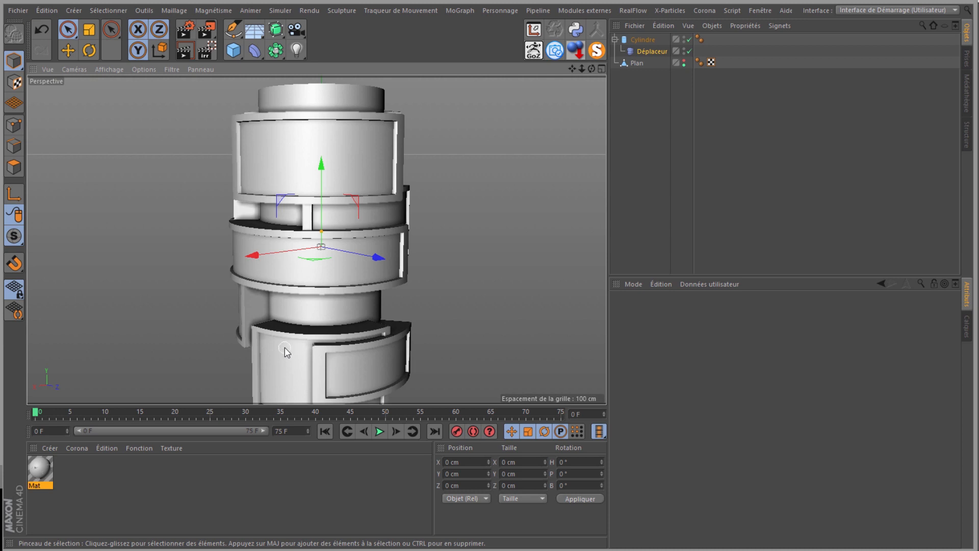
pyautogui.scroll(-1, 284, 348)
pyautogui.moveTo(571, 69); pyautogui.dragTo(568, 42)
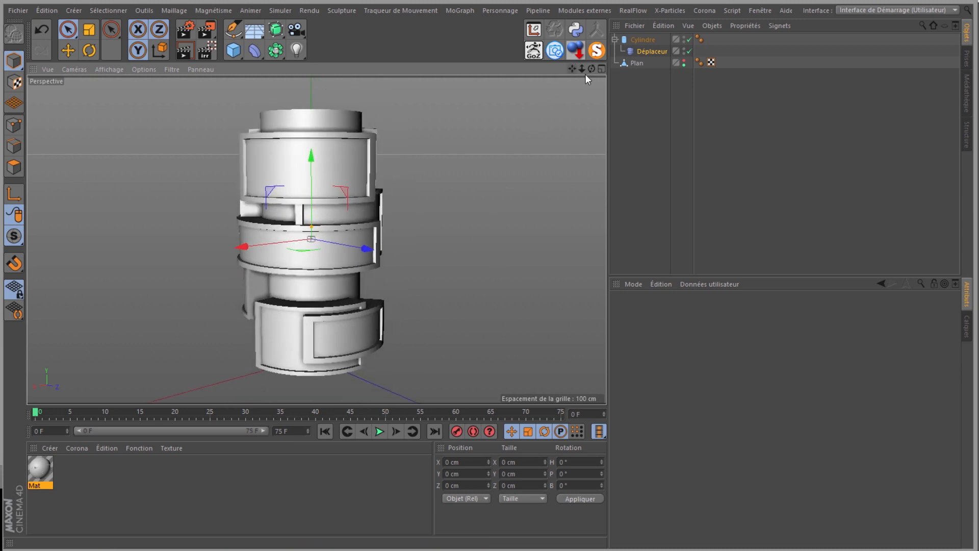
pyautogui.keyDown('alt'); pyautogui.moveTo(492, 258); pyautogui.dragTo(492, 258); pyautogui.keyUp('alt')
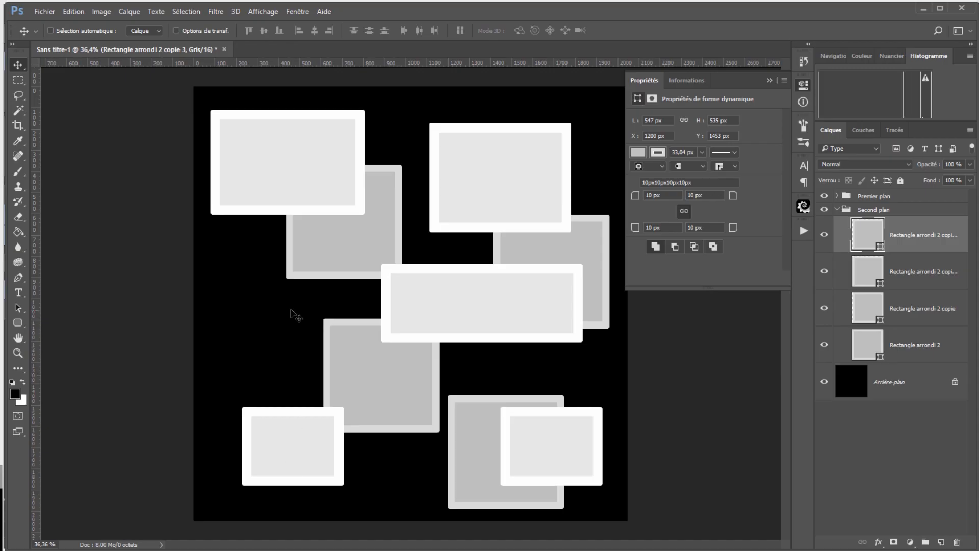
# - Back in Photoshop, set the foreground colour to the mid-grey a2a2a2 for the Brush tool
pyautogui.click(18, 173)
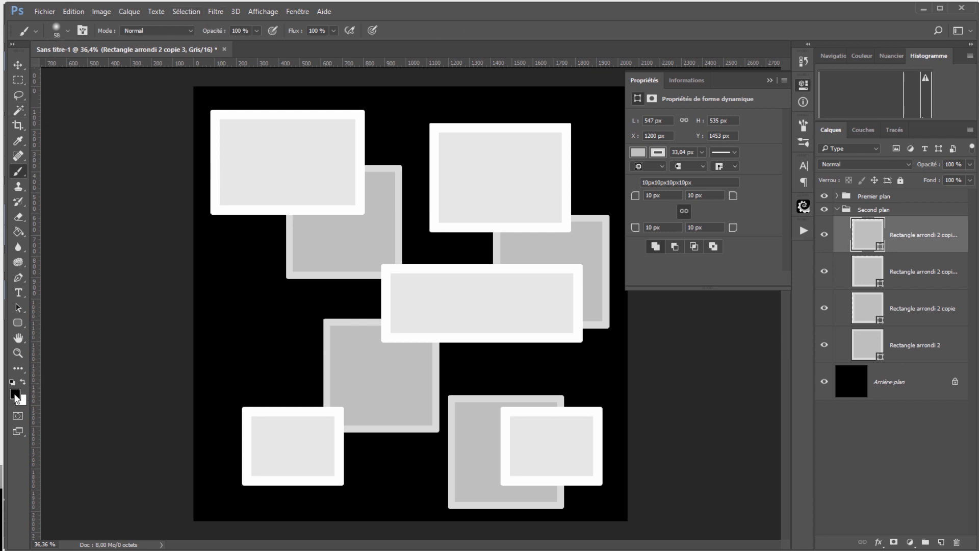
pyautogui.press('i')
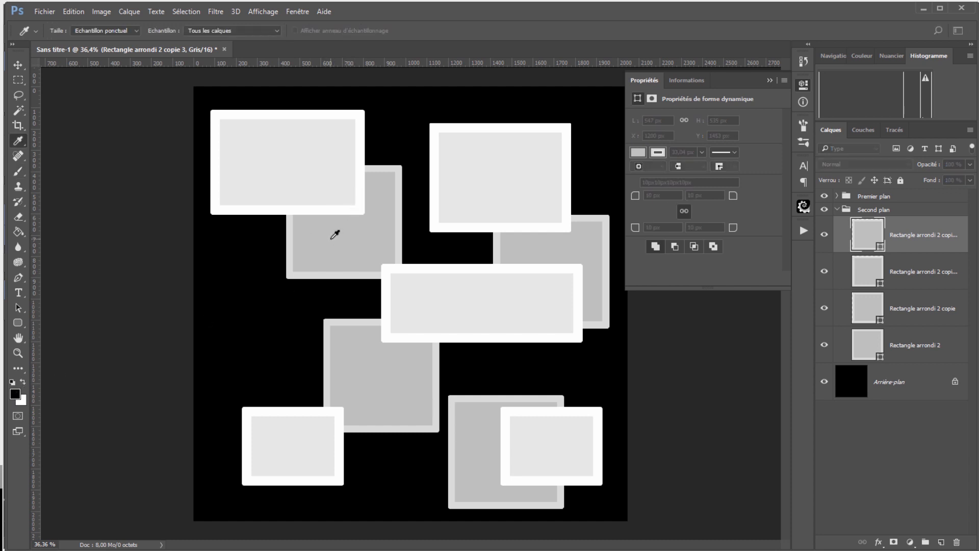
pyautogui.moveTo(1, 113); pyautogui.dragTo(492, 134)
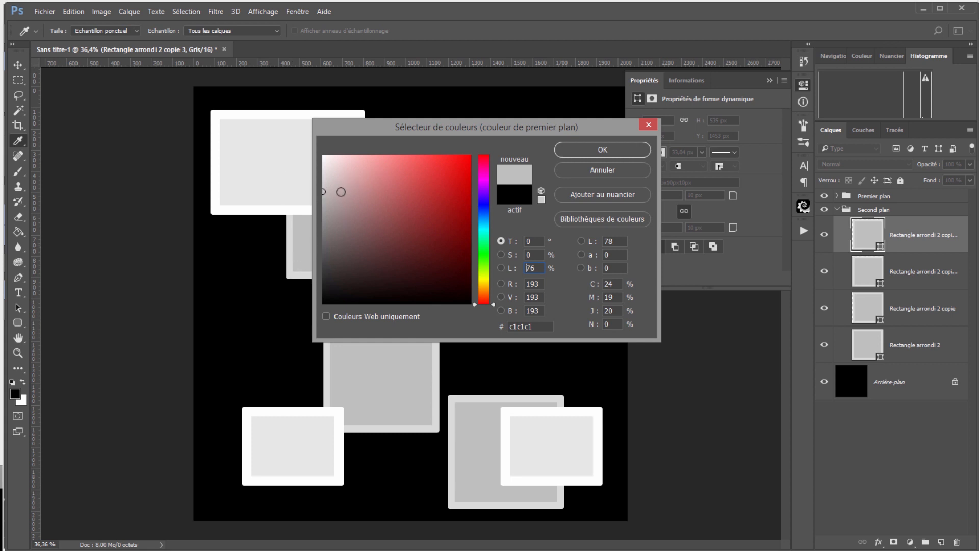
pyautogui.moveTo(325, 196); pyautogui.dragTo(323, 210)
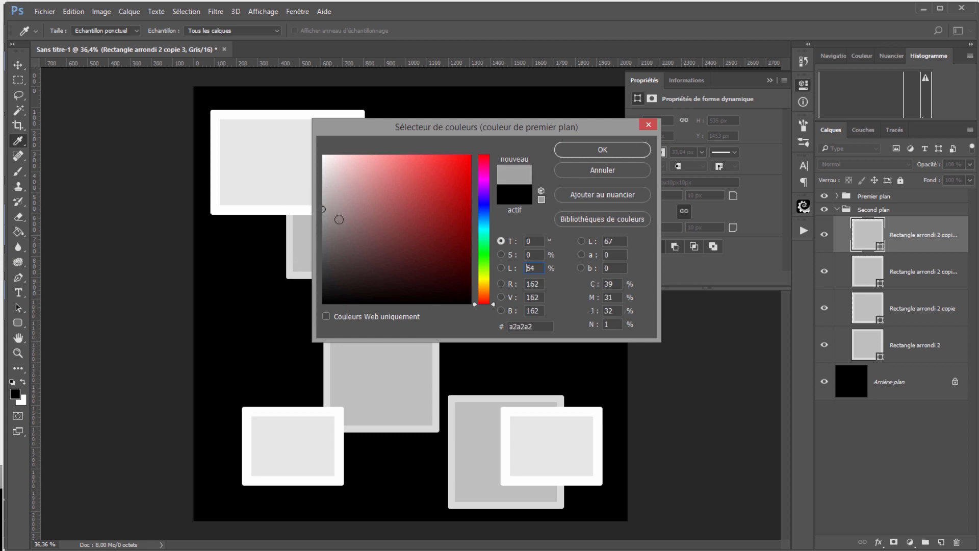
pyautogui.click(565, 155)
pyautogui.press('b')
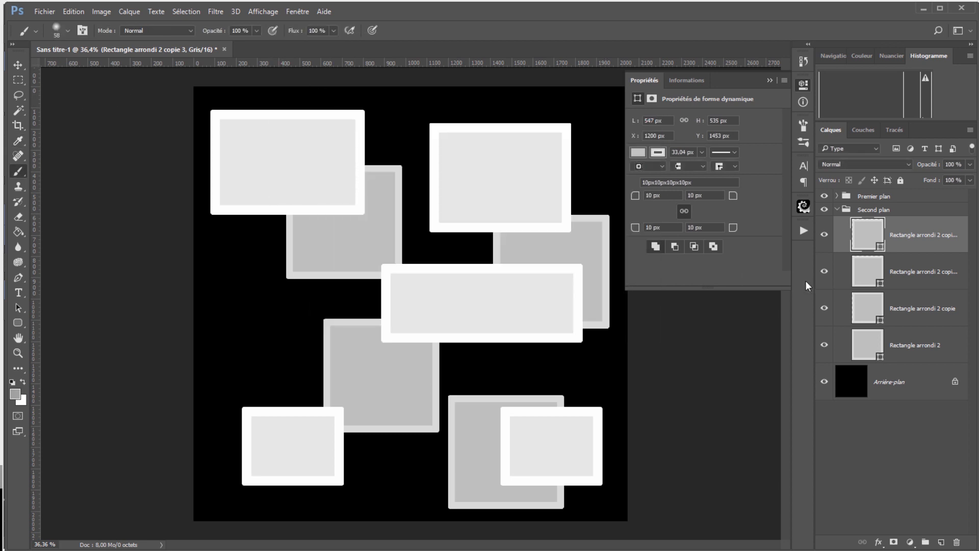
# - Create a new empty layer and name it "Tuyeau"
pyautogui.click(941, 542)
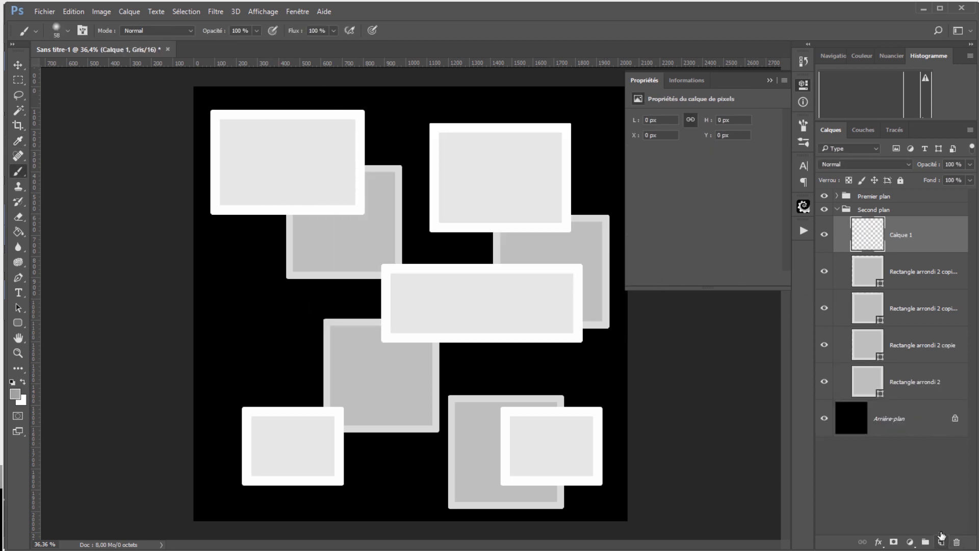
pyautogui.doubleClick(910, 235)
pyautogui.write('Tuyeau')
pyautogui.press('Return')
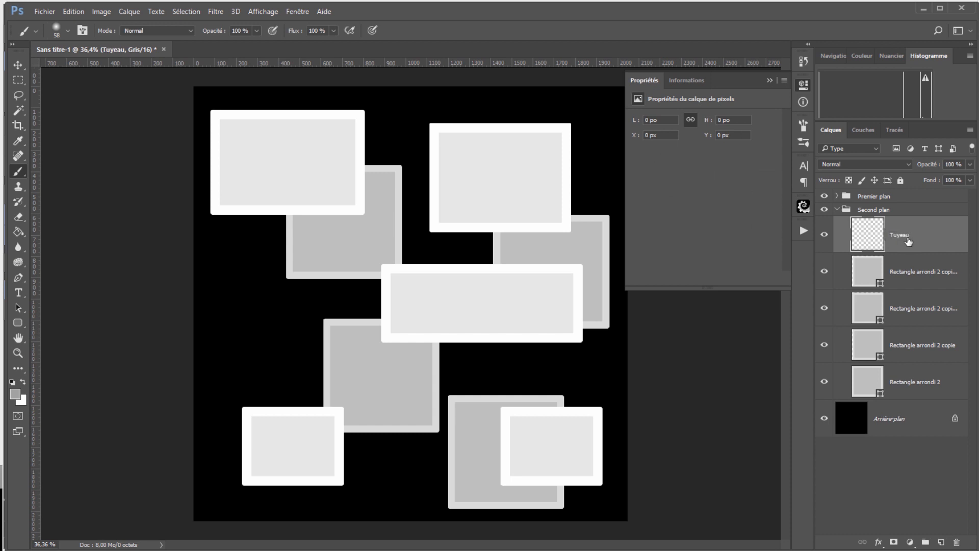
# - Collapse the "Second plan" group and place the "Tuyeau" layer between that group and the background
pyautogui.moveTo(908, 241); pyautogui.dragTo(884, 190)
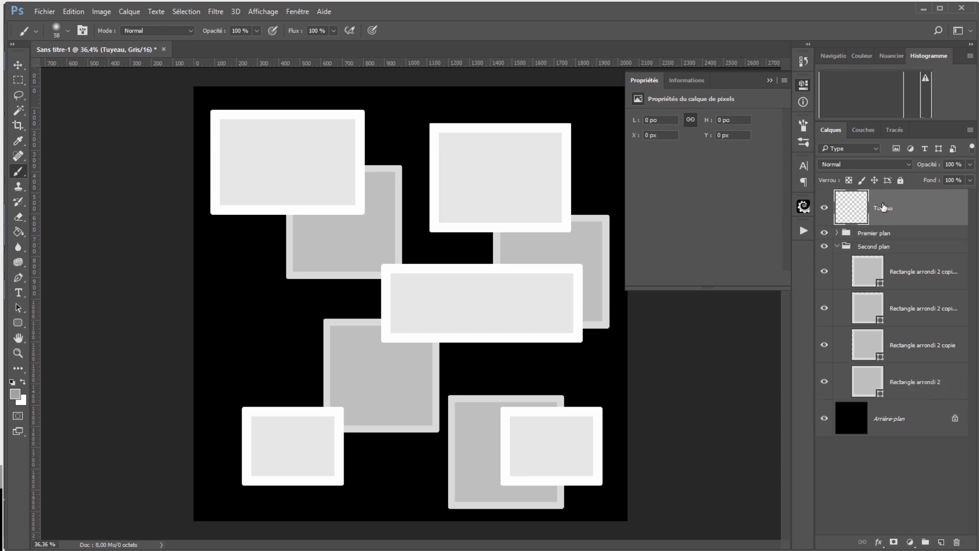
pyautogui.click(837, 246)
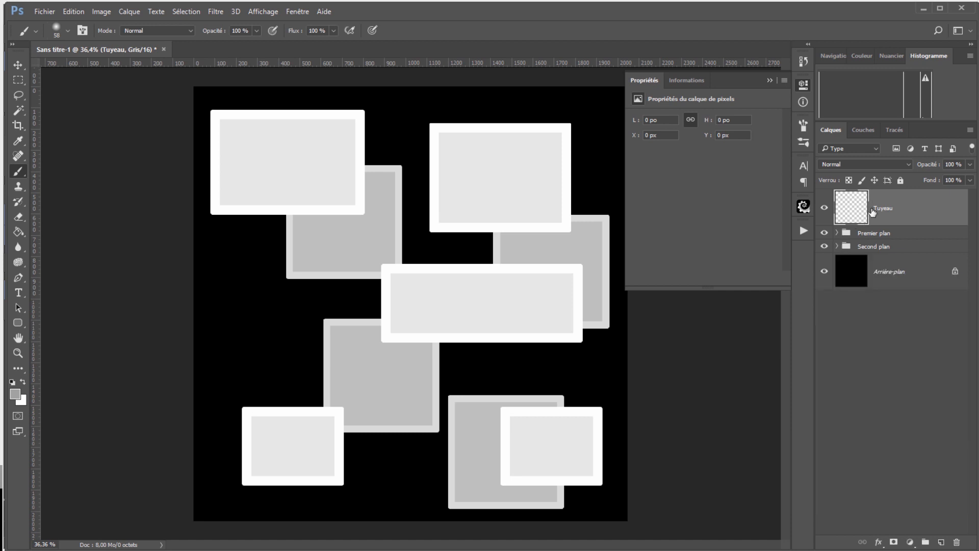
pyautogui.moveTo(888, 209); pyautogui.dragTo(881, 255)
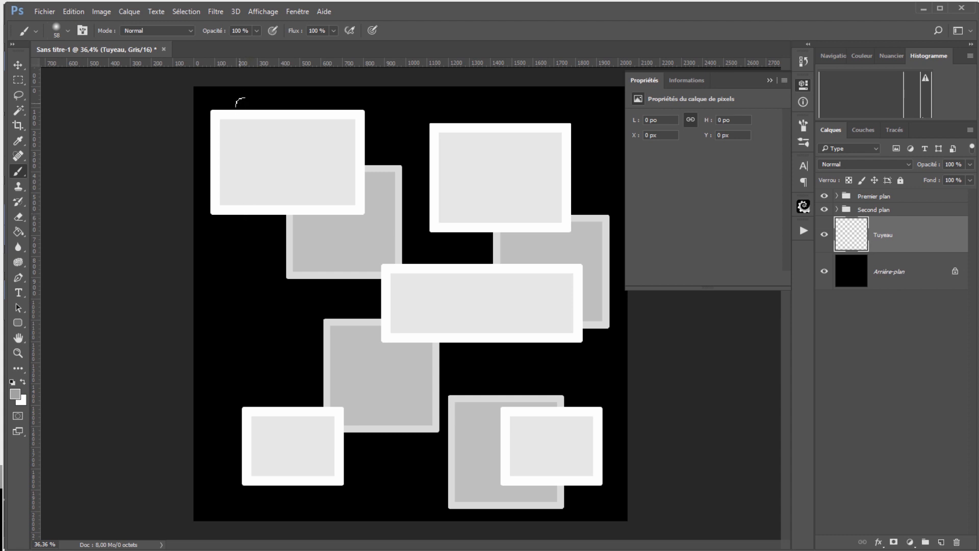
pyautogui.moveTo(246, 84); pyautogui.dragTo(252, 85)
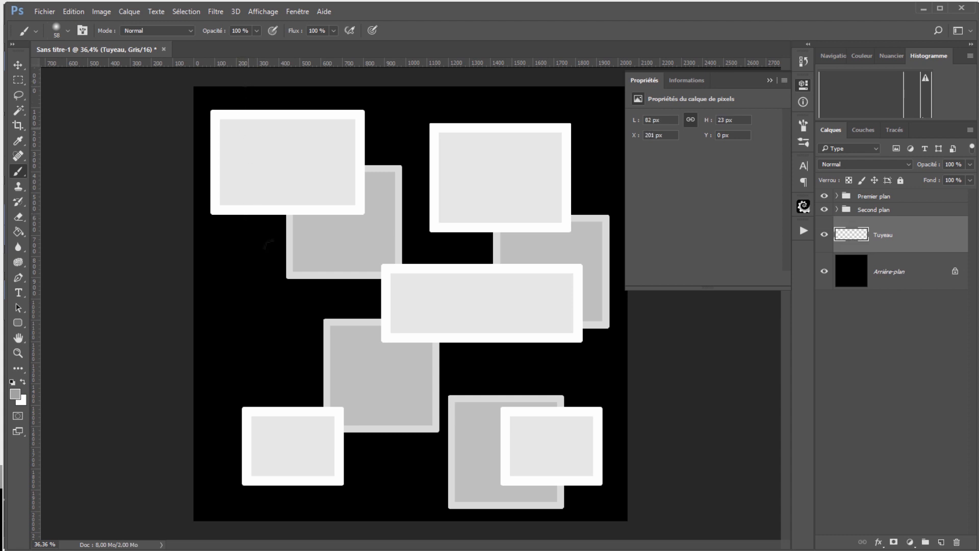
pyautogui.keyDown('shift'); pyautogui.click(248, 523); pyautogui.keyUp('shift')
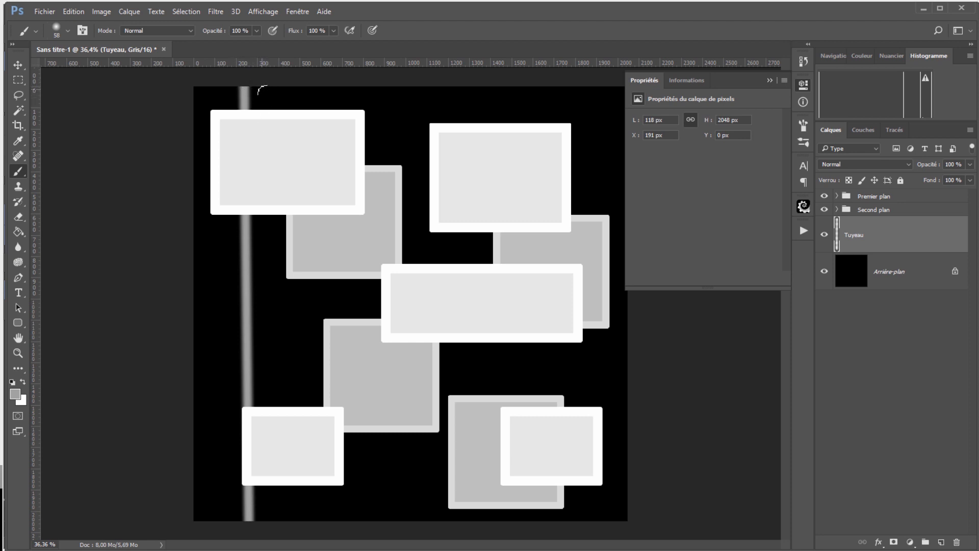
pyautogui.click(260, 89)
pyautogui.keyDown('shift'); pyautogui.click(270, 520); pyautogui.keyUp('shift')
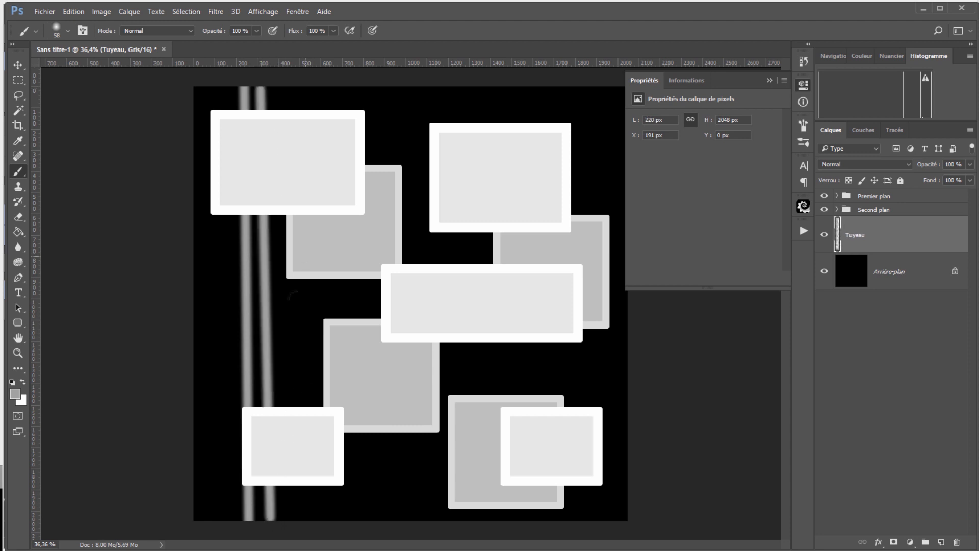
pyautogui.hotkey('ctrl', 'z')
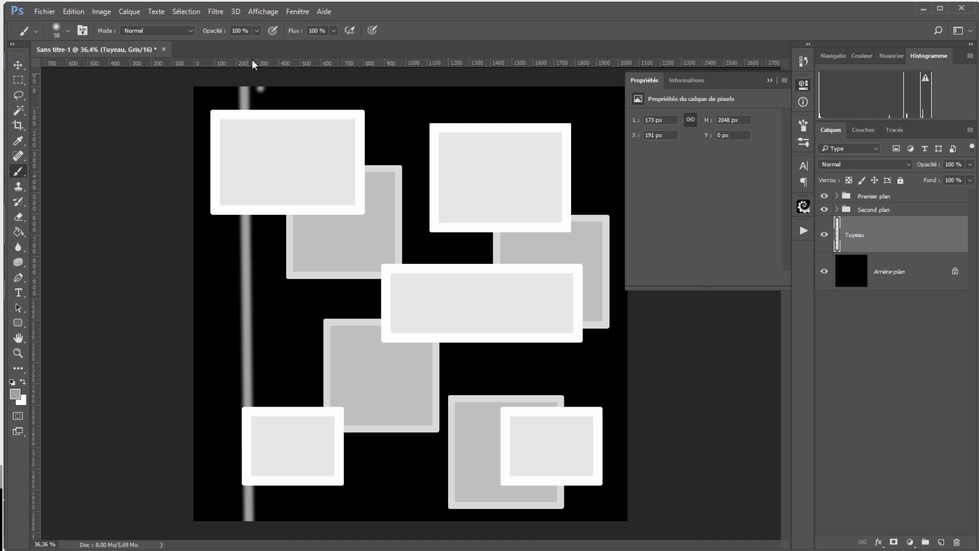
pyautogui.click(261, 89)
pyautogui.keyDown('shift'); pyautogui.click(260, 520); pyautogui.keyUp('shift')
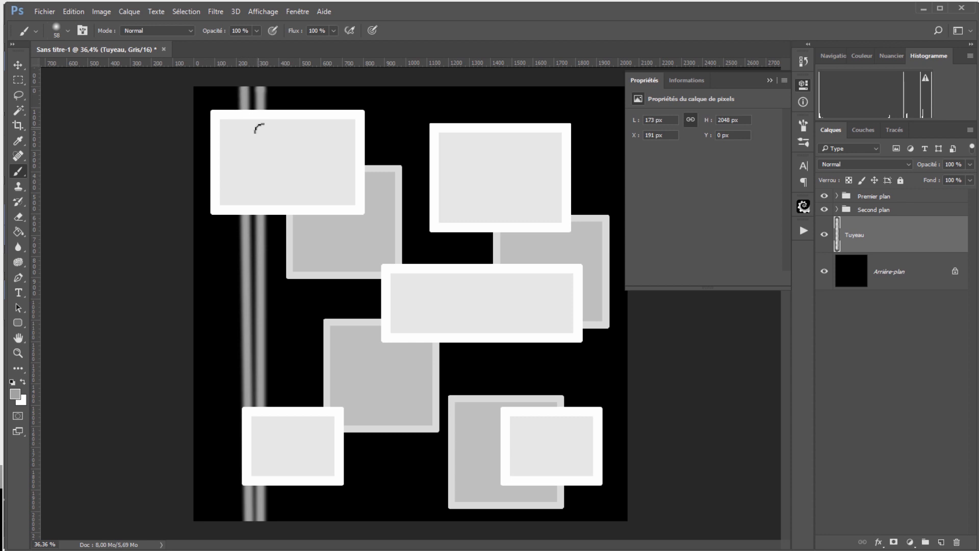
pyautogui.click(804, 59)
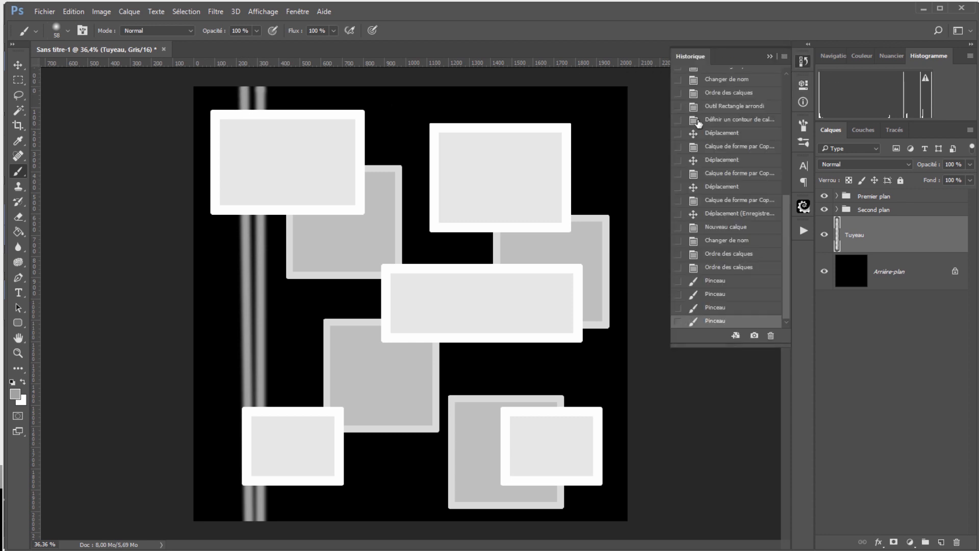
pyautogui.click(719, 267)
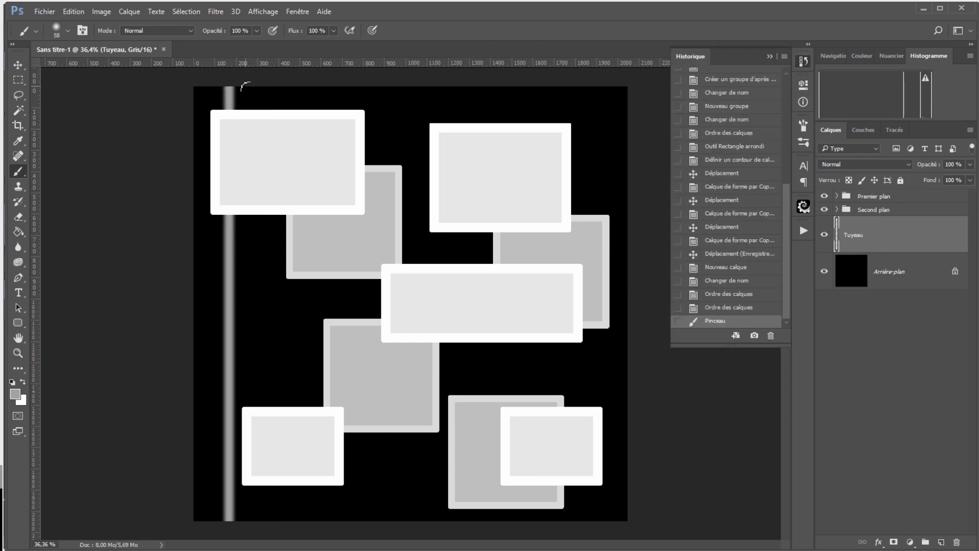
# - Paint parallel soft vertical pipes down the full canvas height near its left edge on the "Tuyeau" layer with the 58 px brush
pyautogui.moveTo(243, 86); pyautogui.dragTo(244, 520)
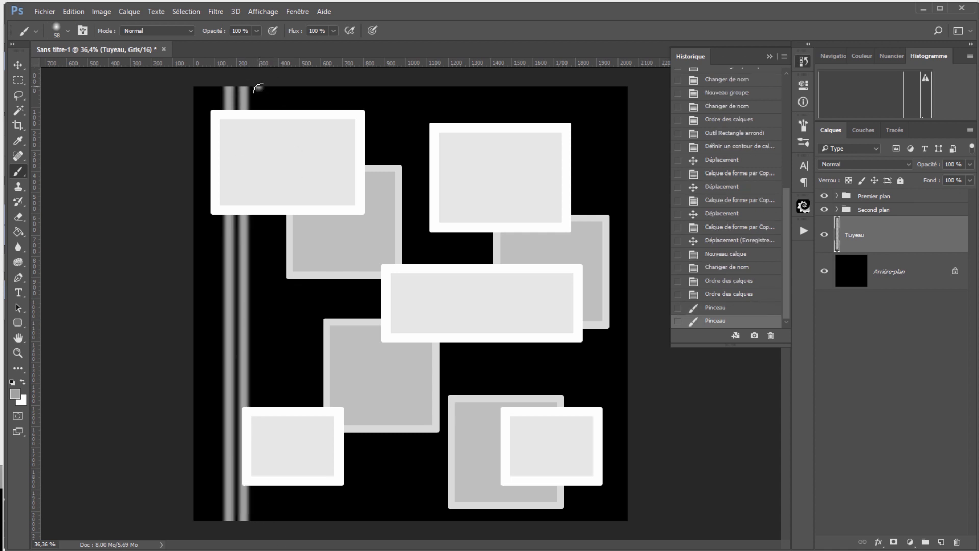
pyautogui.moveTo(259, 88); pyautogui.dragTo(258, 520)
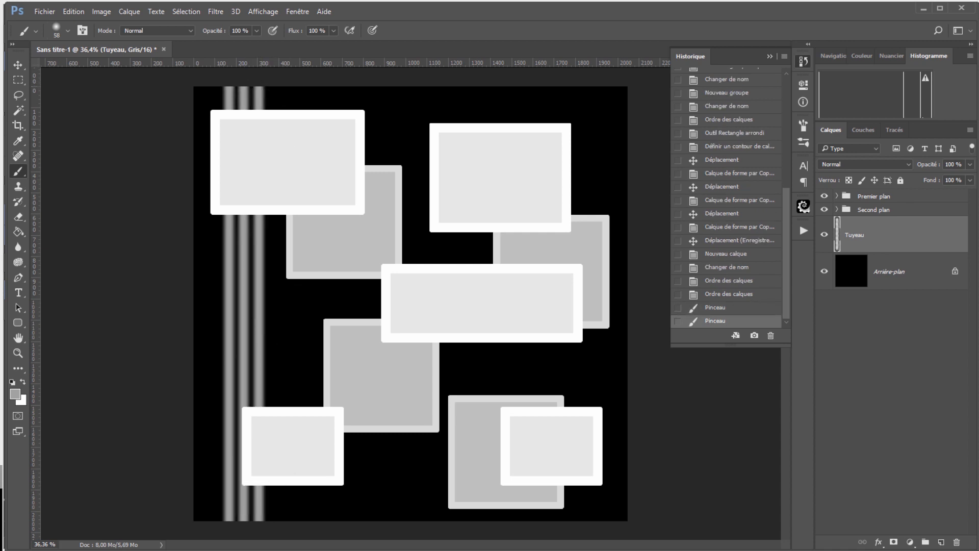
# - With the hard round 60 px brush, paint two L-shaped pipes running down behind the frames and turning right, one reaching the canvas edge
pyautogui.click(67, 30)
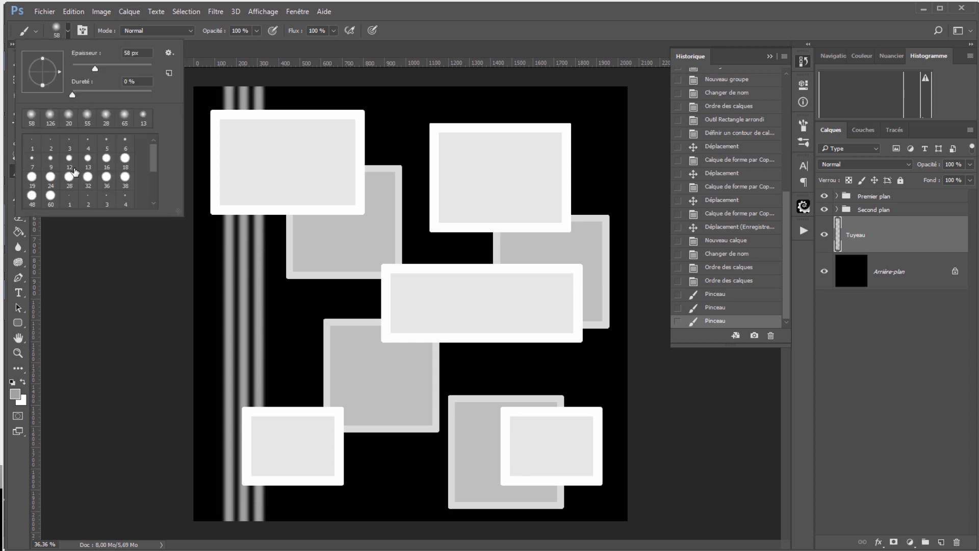
pyautogui.scroll(-1, 119, 178)
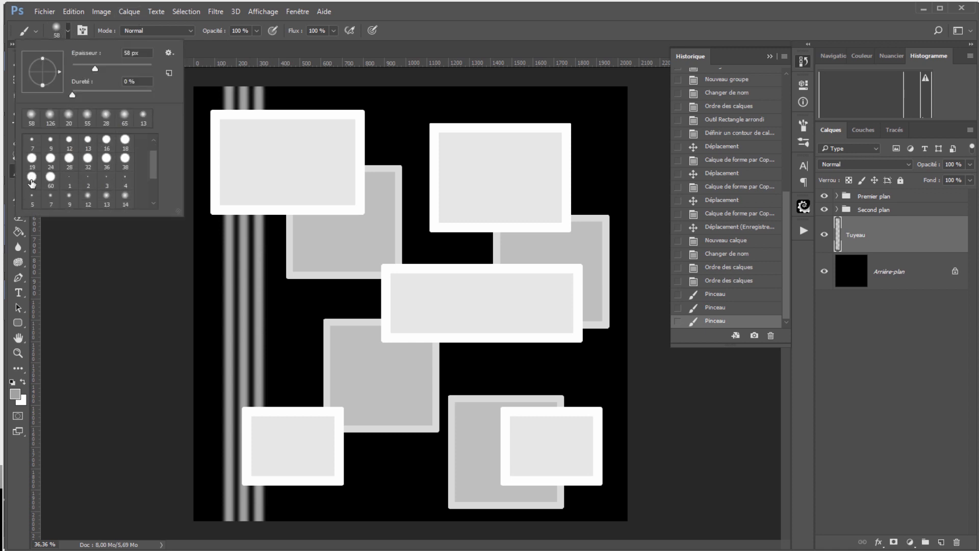
pyautogui.click(50, 178)
pyautogui.click(485, 91)
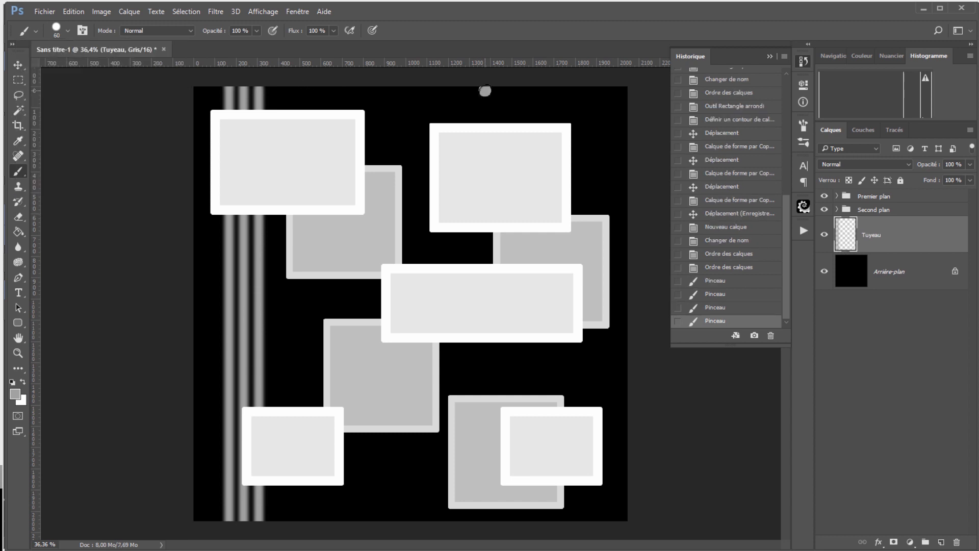
pyautogui.moveTo(485, 91)
pyautogui.keyDown('shift'); pyautogui.mouseDown()
pyautogui.moveTo(487, 377)
pyautogui.moveTo(626, 376)
pyautogui.mouseUp(); pyautogui.keyUp('shift')
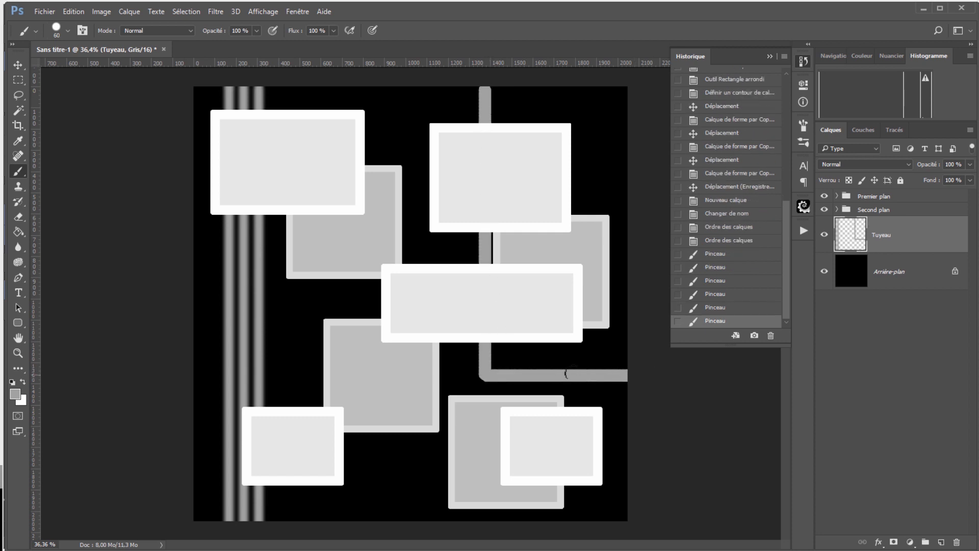
pyautogui.click(378, 92)
pyautogui.keyDown('shift'); pyautogui.click(378, 137); pyautogui.keyUp('shift')
pyautogui.moveTo(378, 170)
pyautogui.keyDown('shift'); pyautogui.mouseDown()
pyautogui.moveTo(380, 316)
pyautogui.moveTo(409, 459)
pyautogui.moveTo(392, 474)
pyautogui.moveTo(451, 469)
pyautogui.mouseUp(); pyautogui.keyUp('shift')
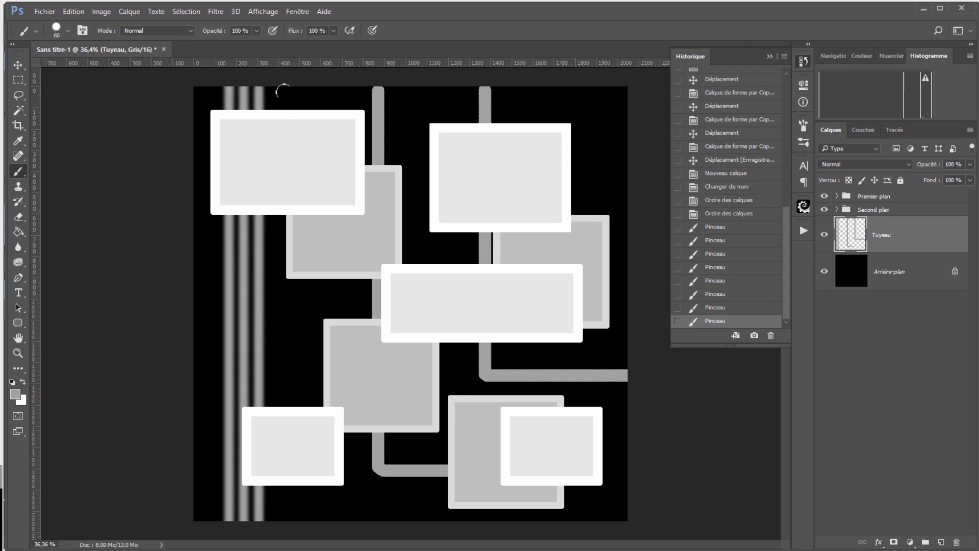
# - Save the document as a TIFF copy with layers, overwriting My Desp.tif on the desktop
pyautogui.click(42, 11)
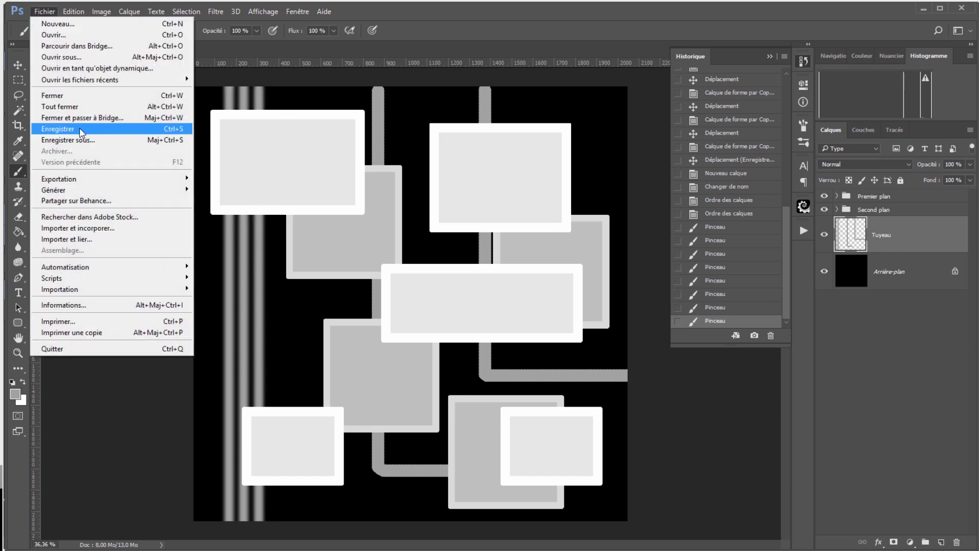
pyautogui.click(73, 128)
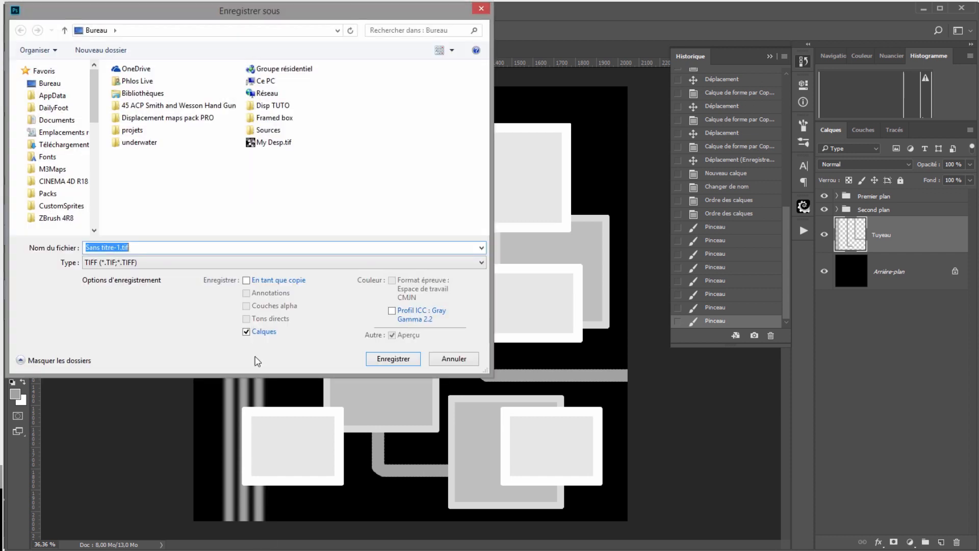
pyautogui.click(268, 143)
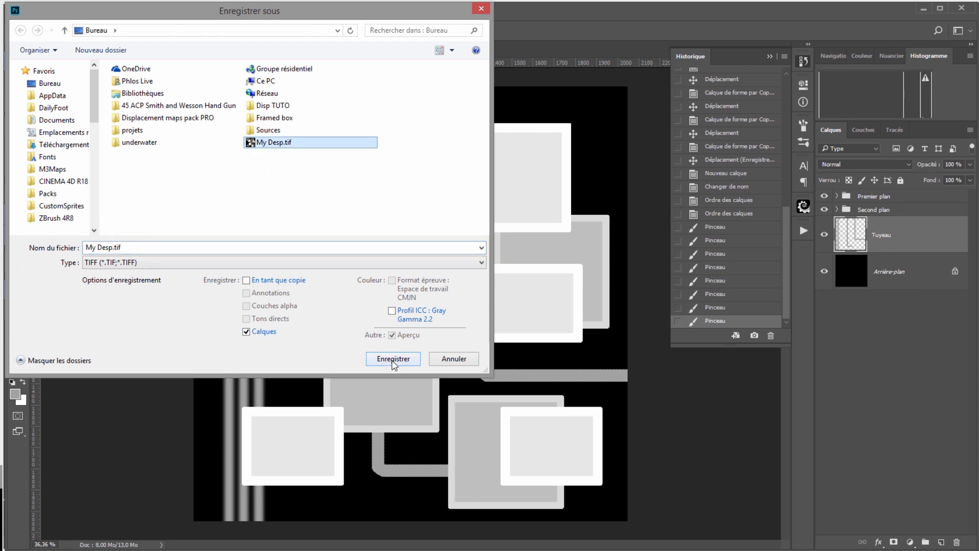
pyautogui.click(252, 280)
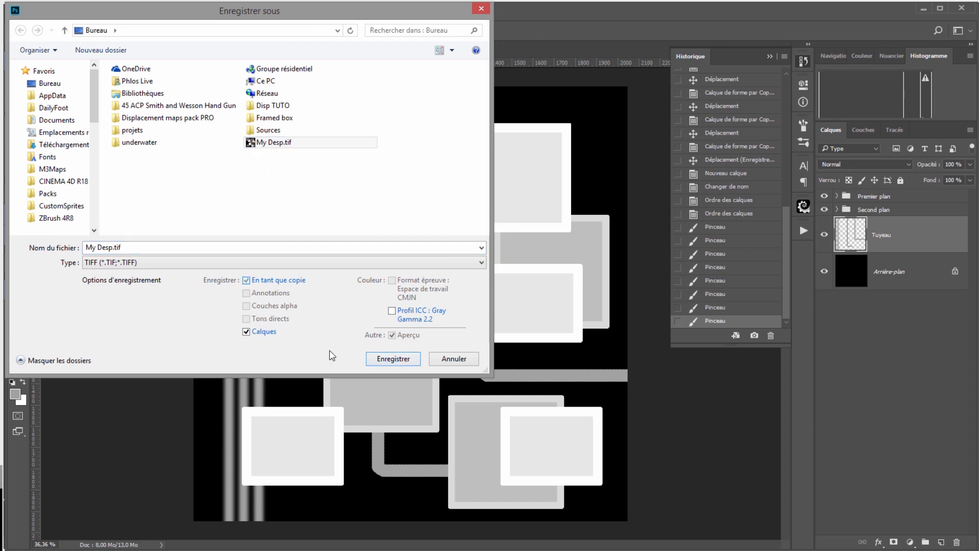
pyautogui.click(388, 359)
pyautogui.click(515, 262)
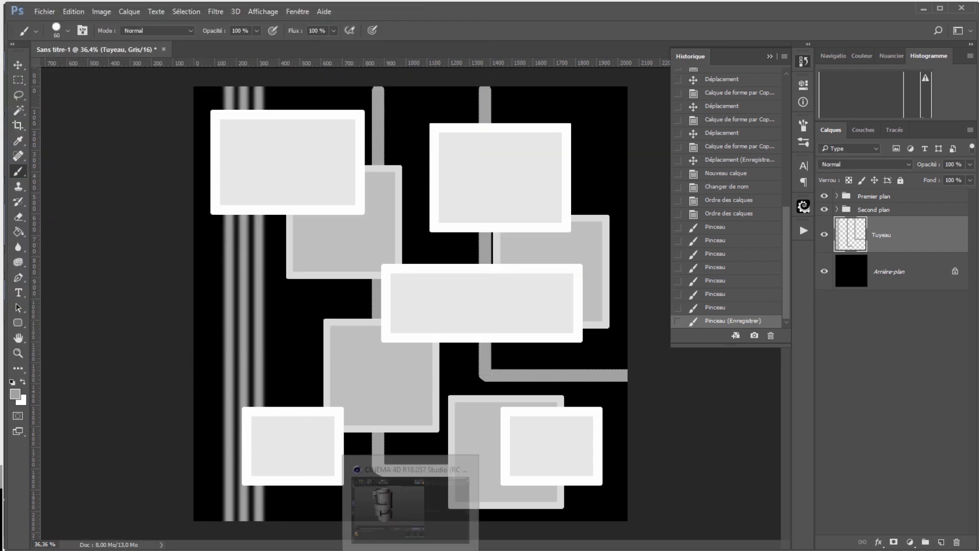
# - Switch to Cinema 4D and reload the My Desp.tif bitmap used by the cylinder's Déplaceur, then inspect the pipes around the cylinder
pyautogui.click(410, 549)
pyautogui.click(658, 52)
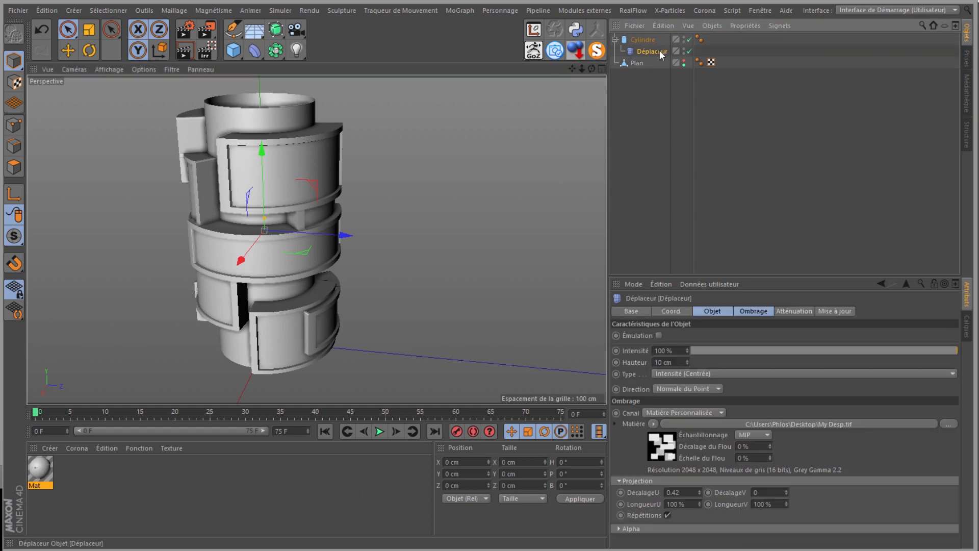
pyautogui.click(655, 425)
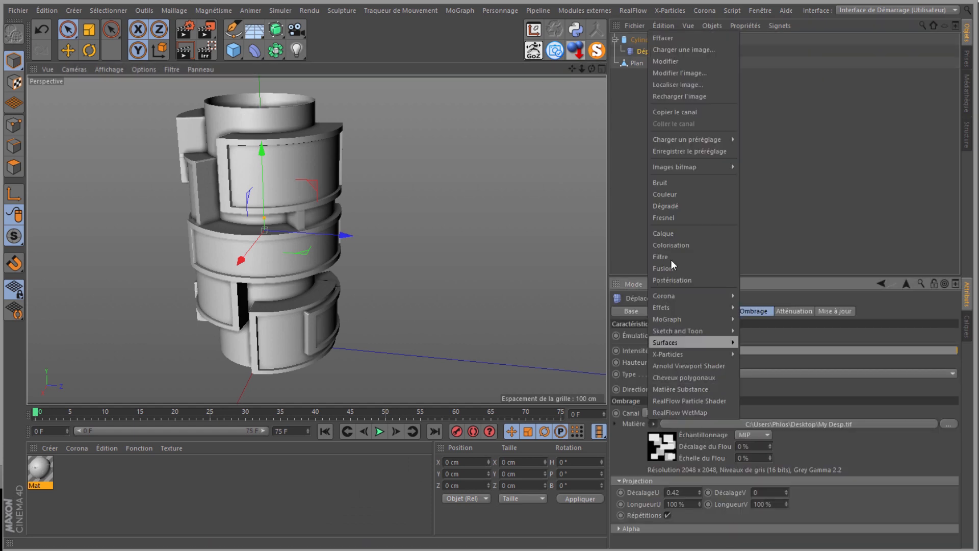
pyautogui.click(677, 96)
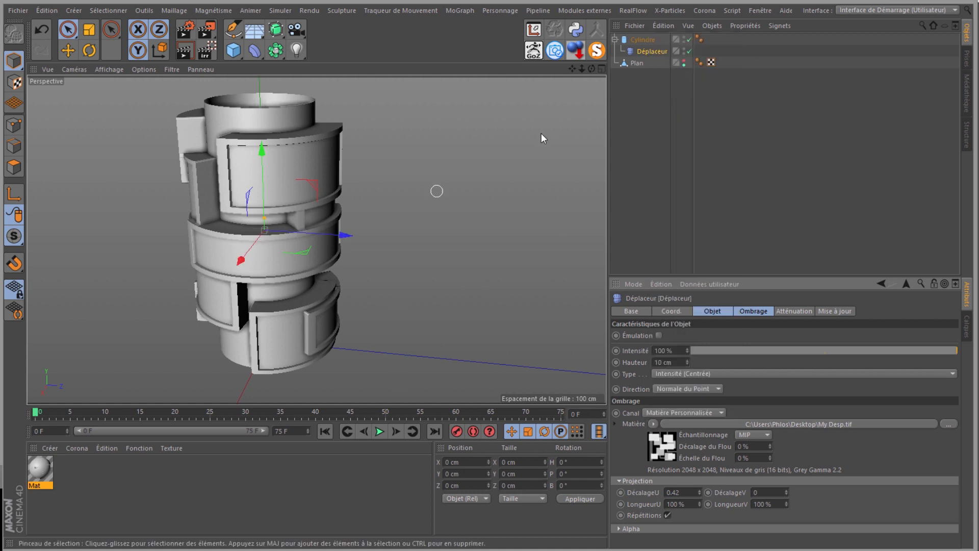
pyautogui.moveTo(593, 68); pyautogui.dragTo(491, 263)
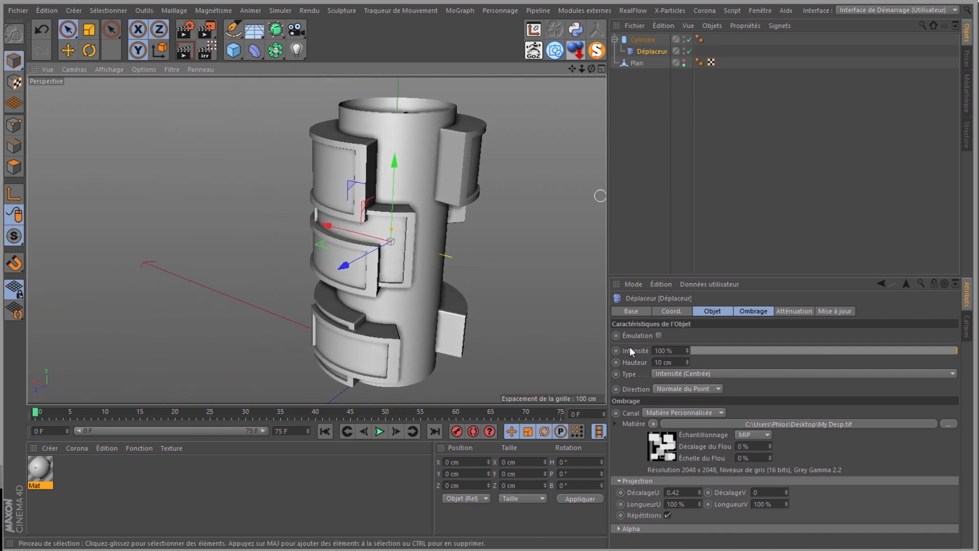
pyautogui.click(660, 454)
pyautogui.click(732, 323)
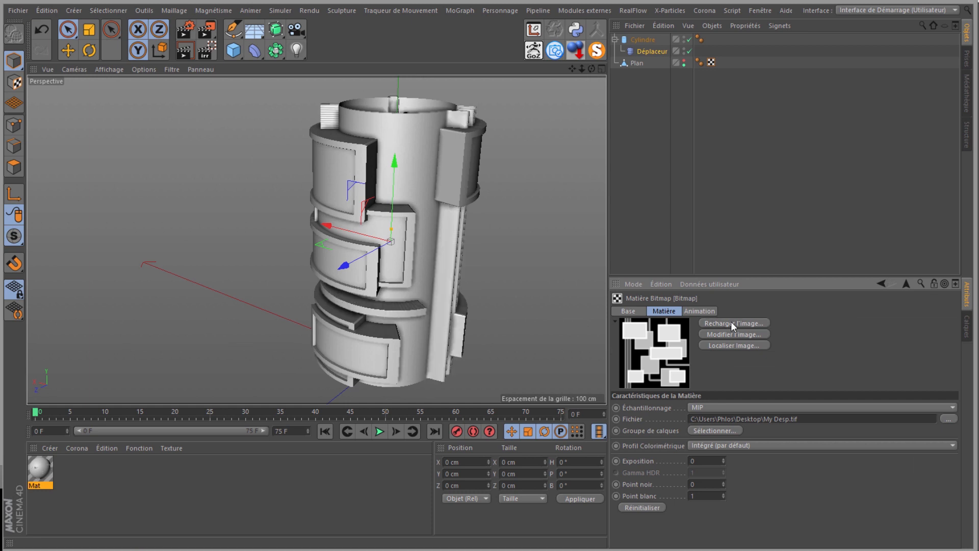
pyautogui.keyDown('alt'); pyautogui.moveTo(491, 257); pyautogui.dragTo(492, 258); pyautogui.keyUp('alt')
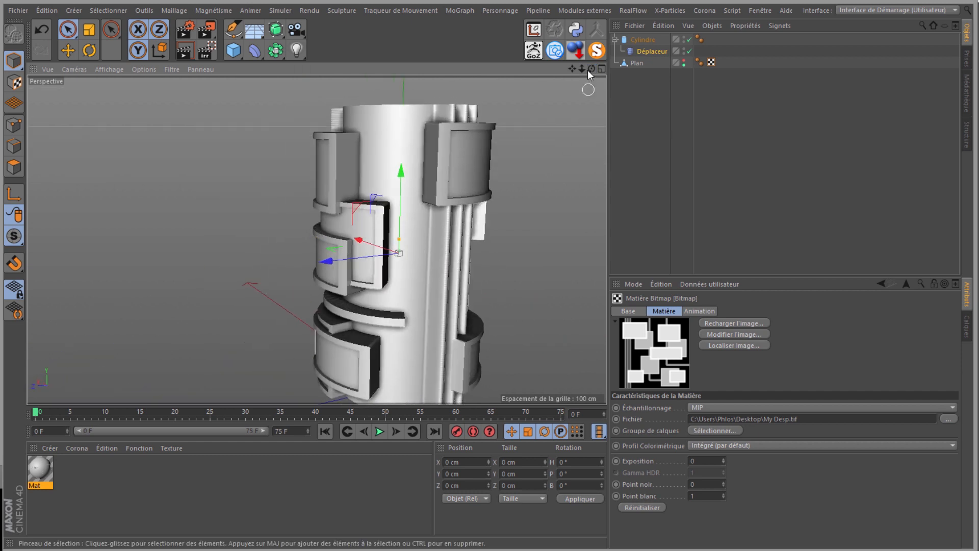
pyautogui.moveTo(592, 69); pyautogui.dragTo(491, 258)
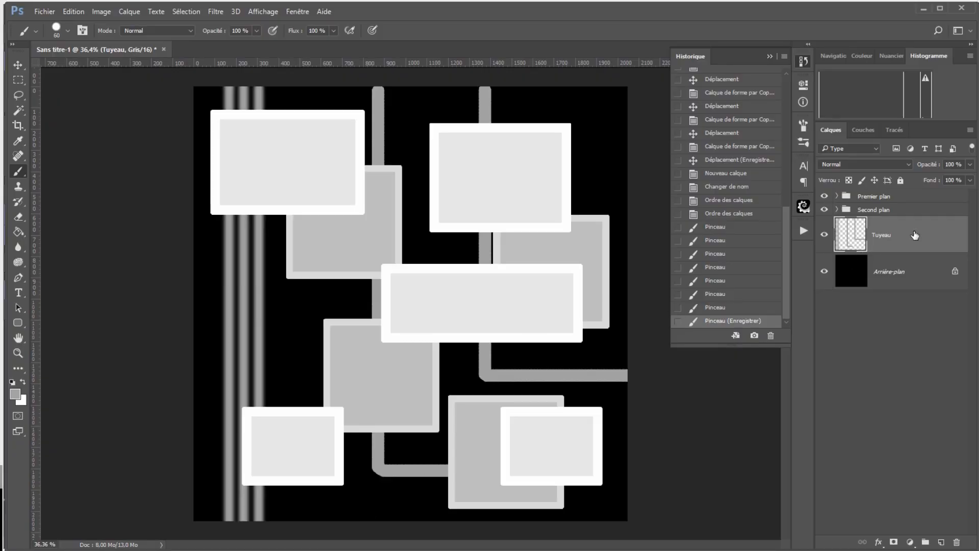
# - Back in Photoshop, darken the "Tuyeau" layer with Levels by lowering the white output level to 100
pyautogui.click(101, 11)
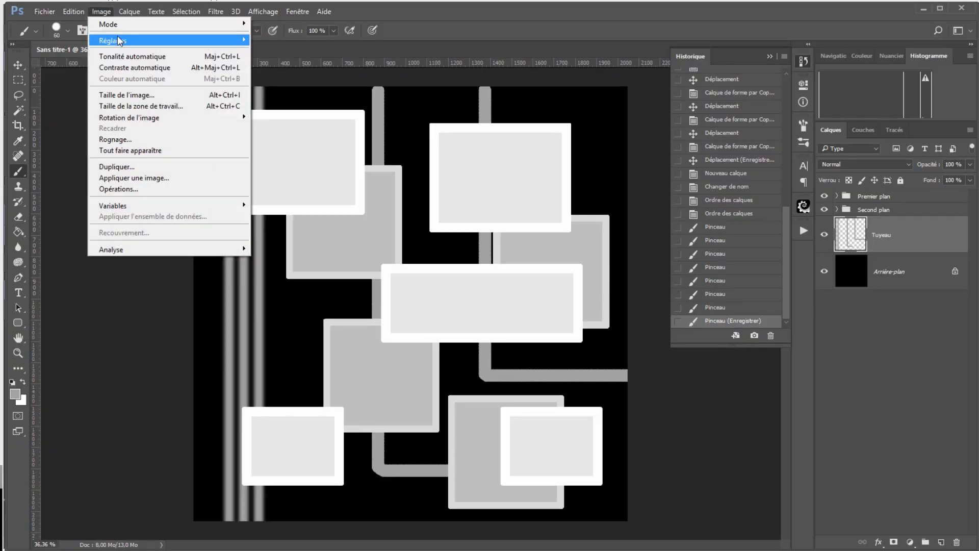
pyautogui.moveTo(121, 41)
pyautogui.click(293, 50)
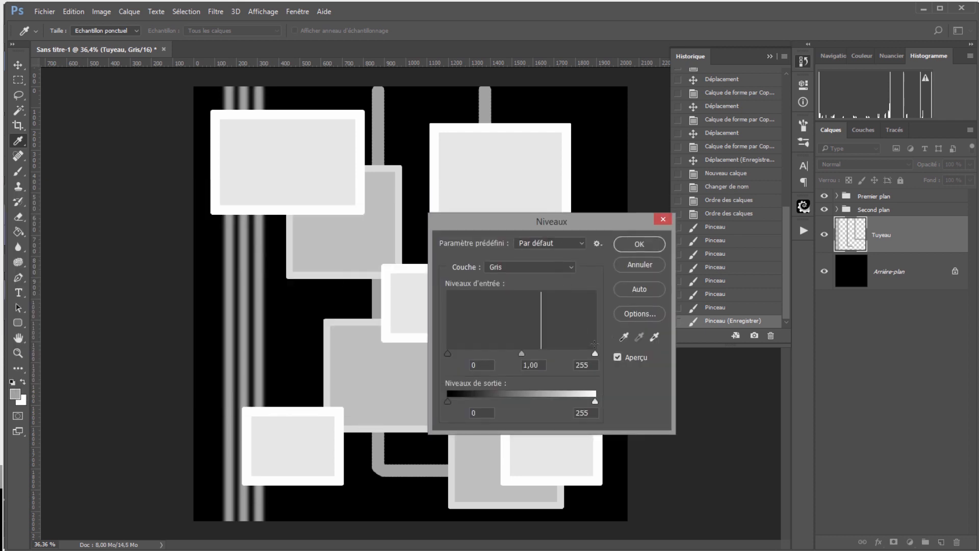
pyautogui.moveTo(593, 401); pyautogui.dragTo(507, 407)
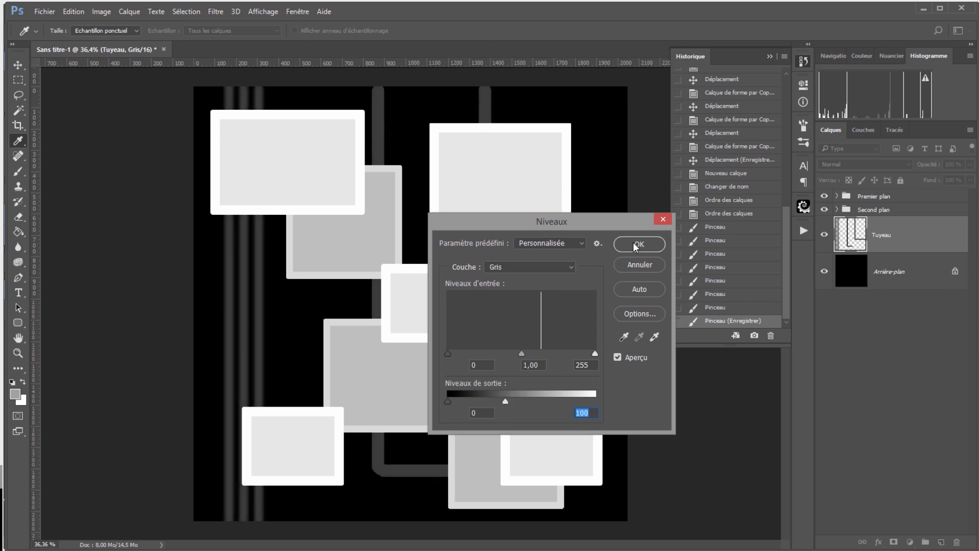
pyautogui.click(635, 247)
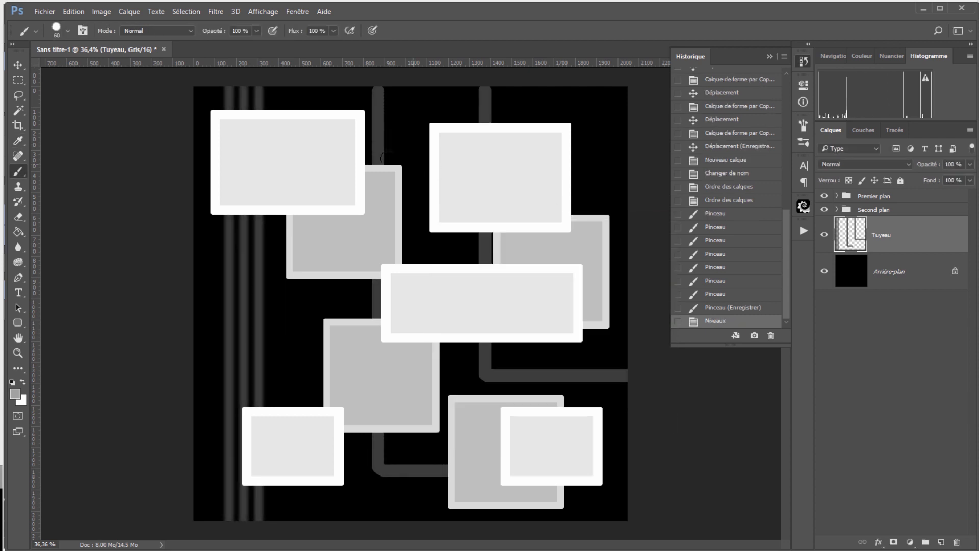
# - Add a short line of 31 px Helvetica text inside the upper-left frame
pyautogui.click(18, 293)
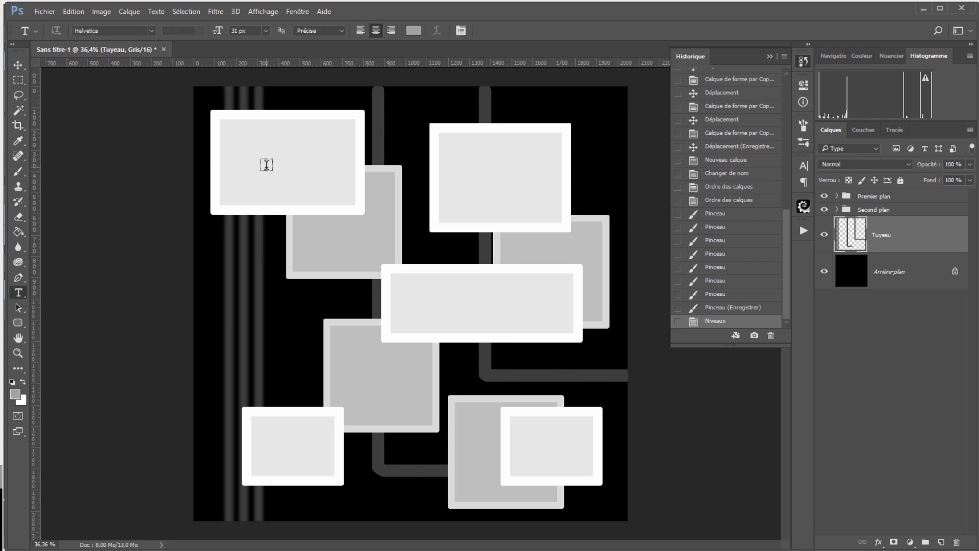
pyautogui.click(266, 167)
pyautogui.write('...')
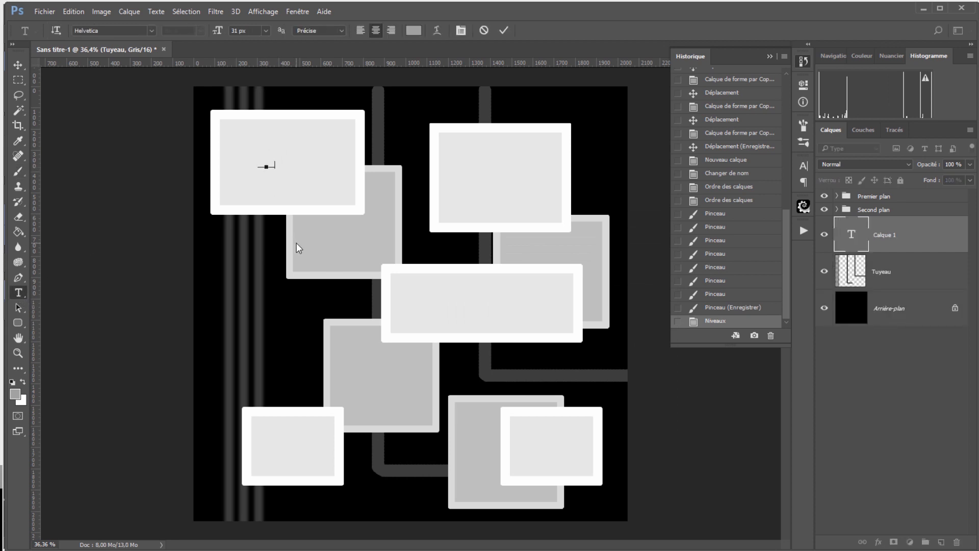
pyautogui.write('...')
# - Recolour the text in the upper-left frame with the frame's inner light grey, #e7e7e7
pyautogui.doubleClick(275, 162)
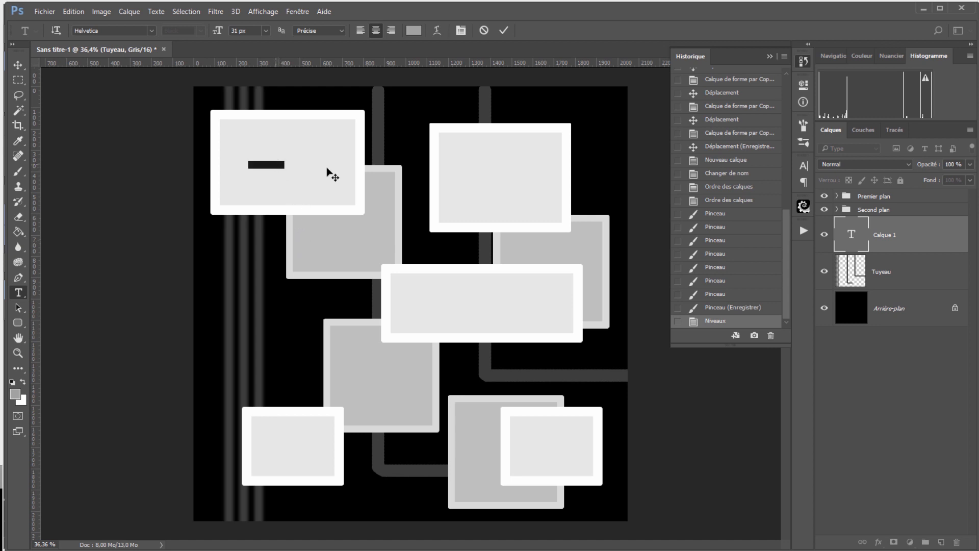
pyautogui.click(804, 166)
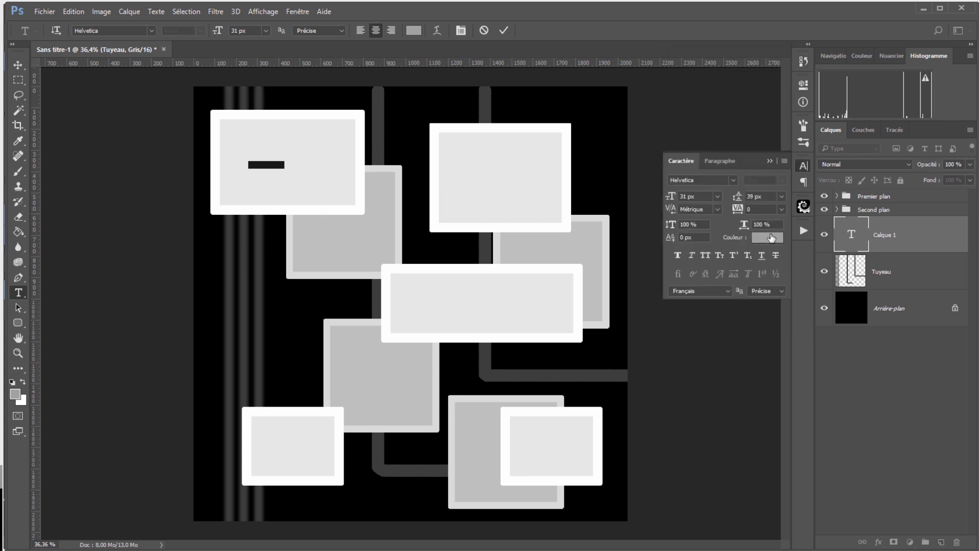
pyautogui.click(771, 237)
pyautogui.click(300, 143)
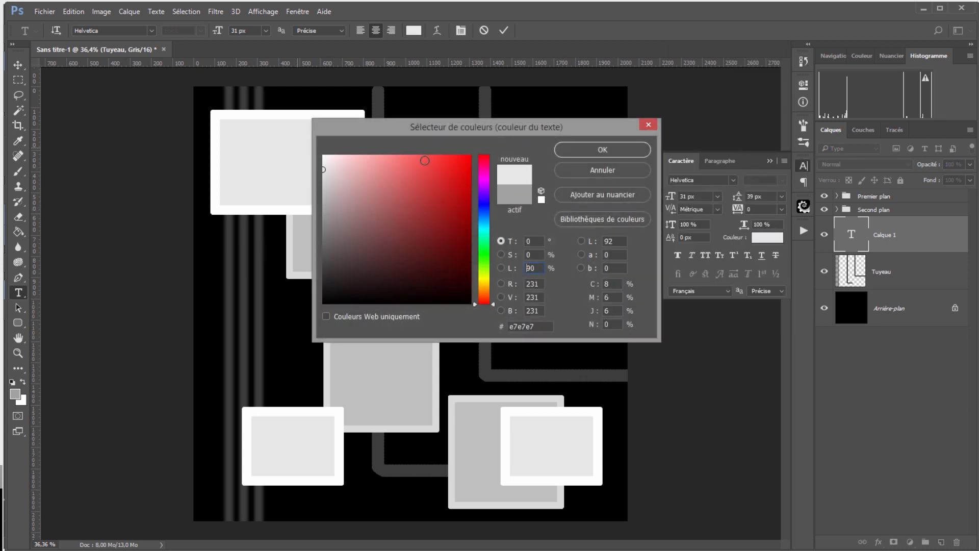
pyautogui.click(603, 150)
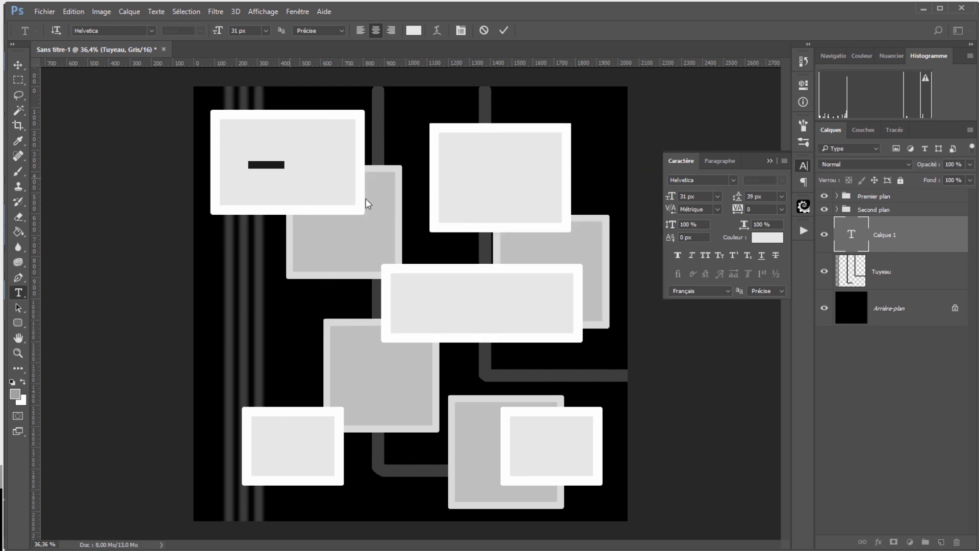
# - Darken the text colour to 82% brightness (#d2d2d2) and enlarge the text to 105 px
pyautogui.click(765, 237)
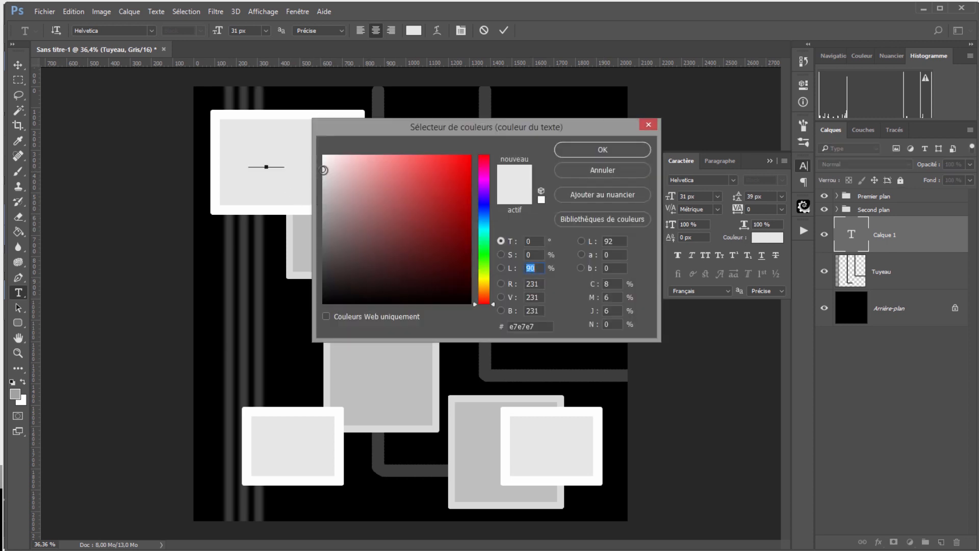
pyautogui.write('89')
pyautogui.press('Down')
pyautogui.press('Down')
pyautogui.press('Down')
pyautogui.press('Down')
pyautogui.press('Down')
pyautogui.press('Down')
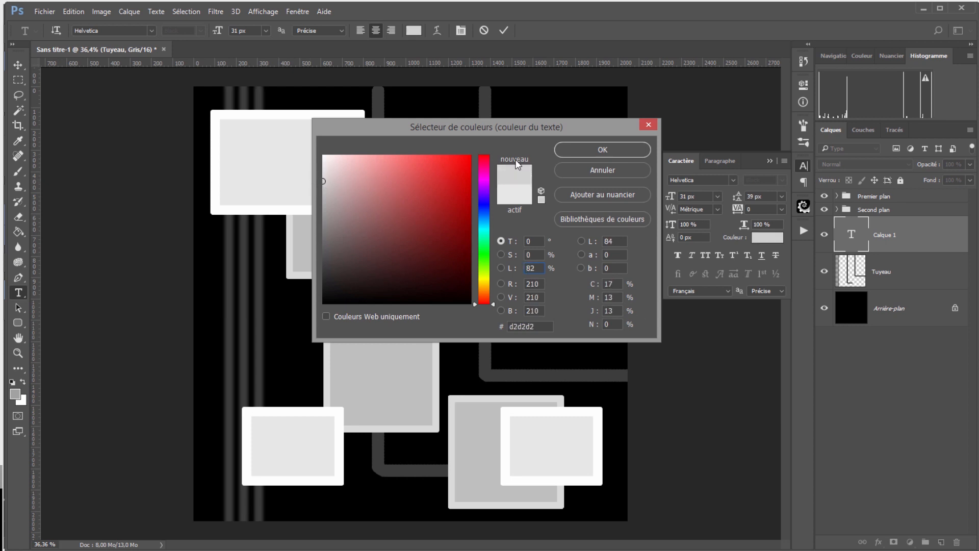
pyautogui.click(602, 150)
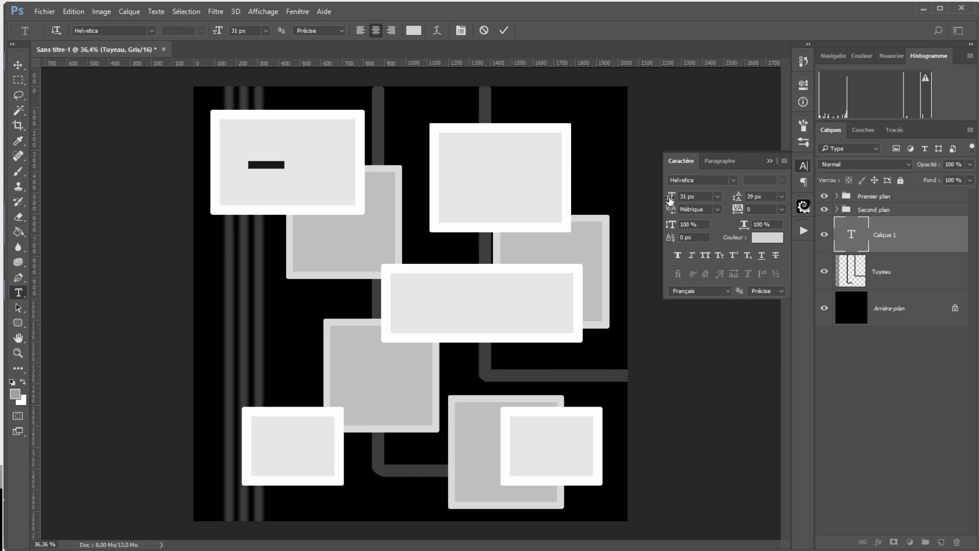
pyautogui.moveTo(671, 202); pyautogui.dragTo(708, 202)
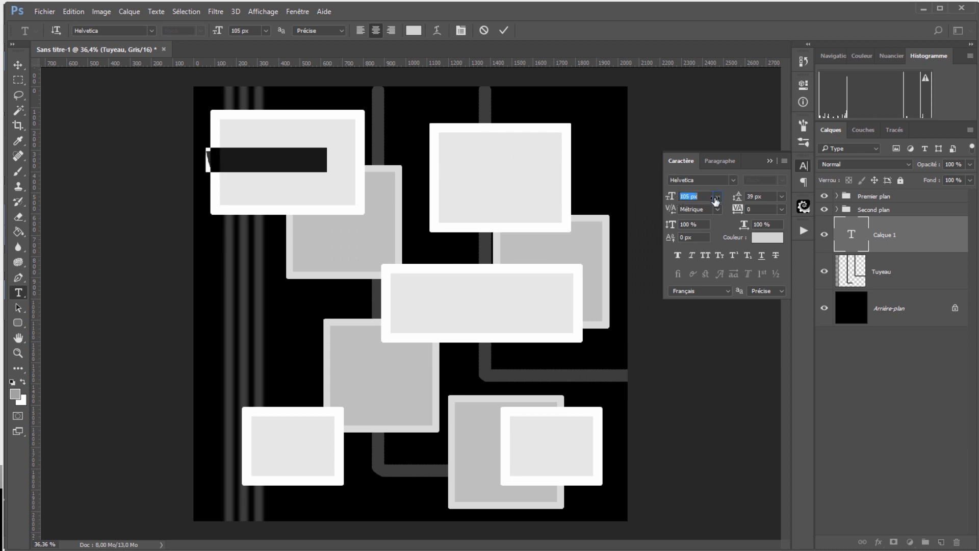
pyautogui.click(18, 65)
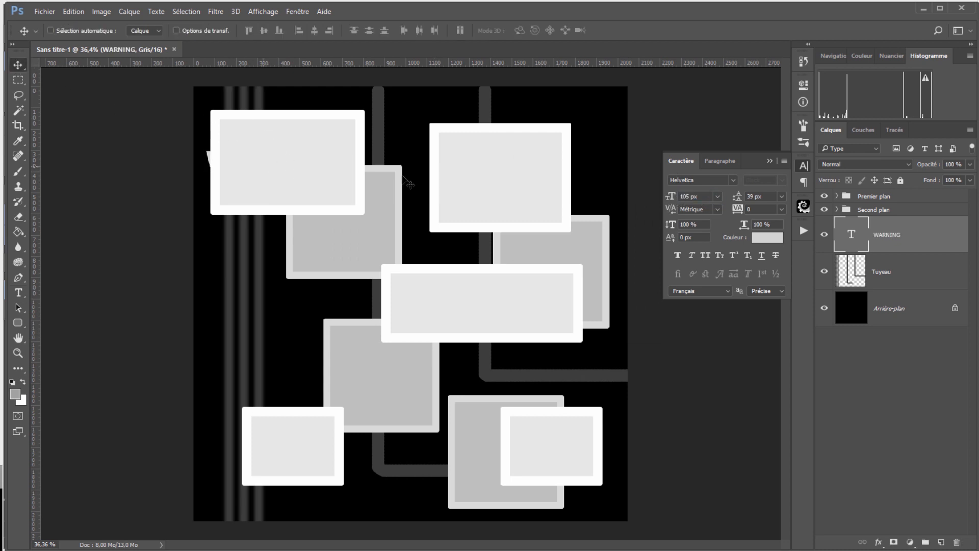
# - Move the WARNING layer above the "Premier plan" group, centre the text in the upper-left frame and duplicate it into the wide middle frame
pyautogui.moveTo(908, 234); pyautogui.dragTo(908, 198)
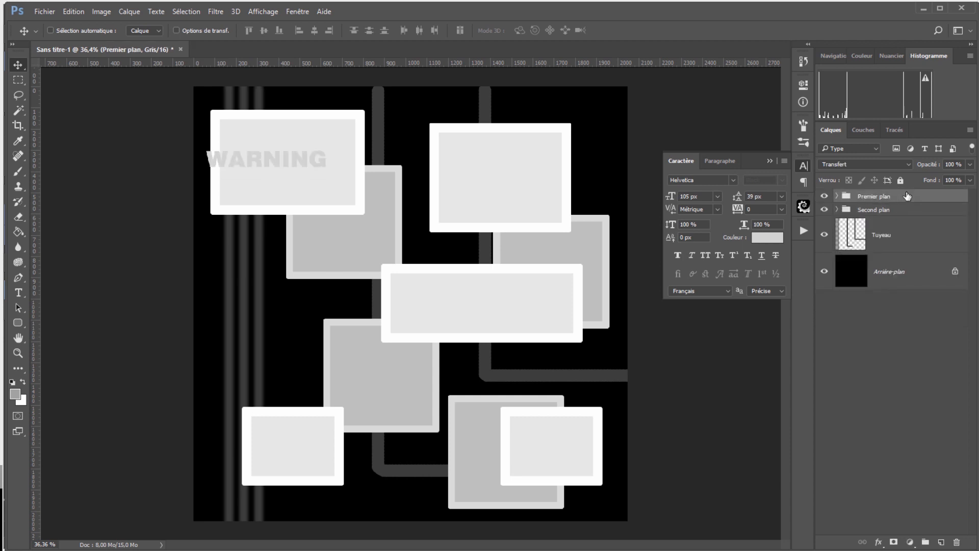
pyautogui.click(837, 196)
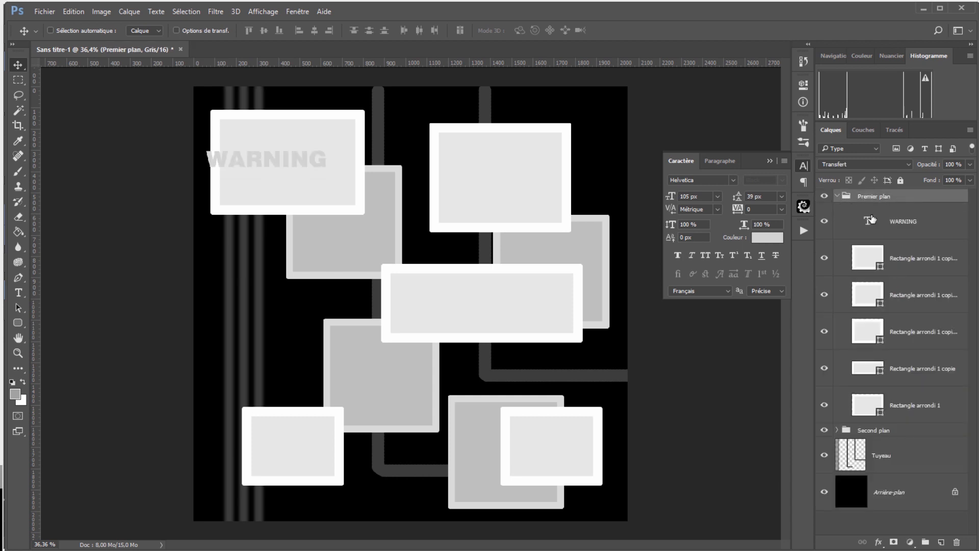
pyautogui.moveTo(901, 224); pyautogui.dragTo(896, 190)
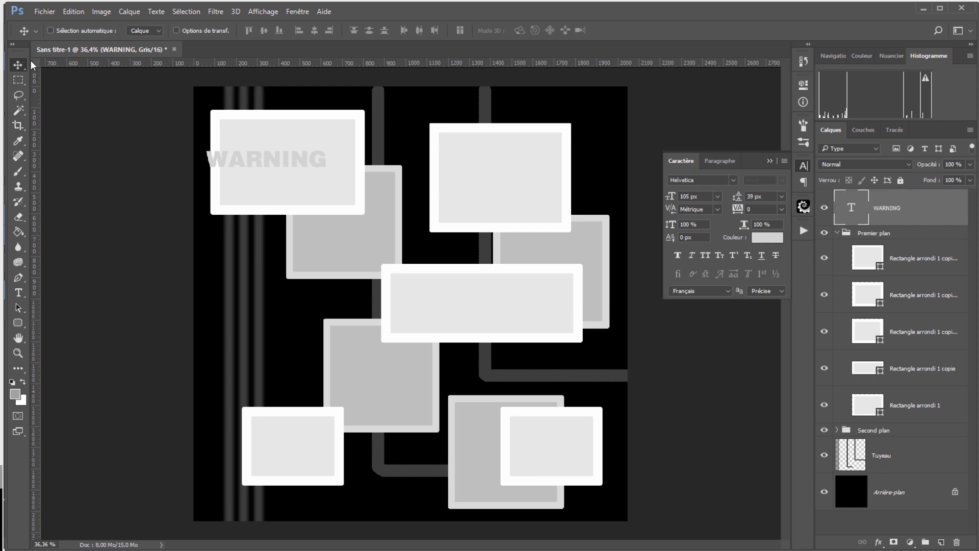
pyautogui.moveTo(266, 159); pyautogui.dragTo(479, 308)
pyautogui.press('ctrl')
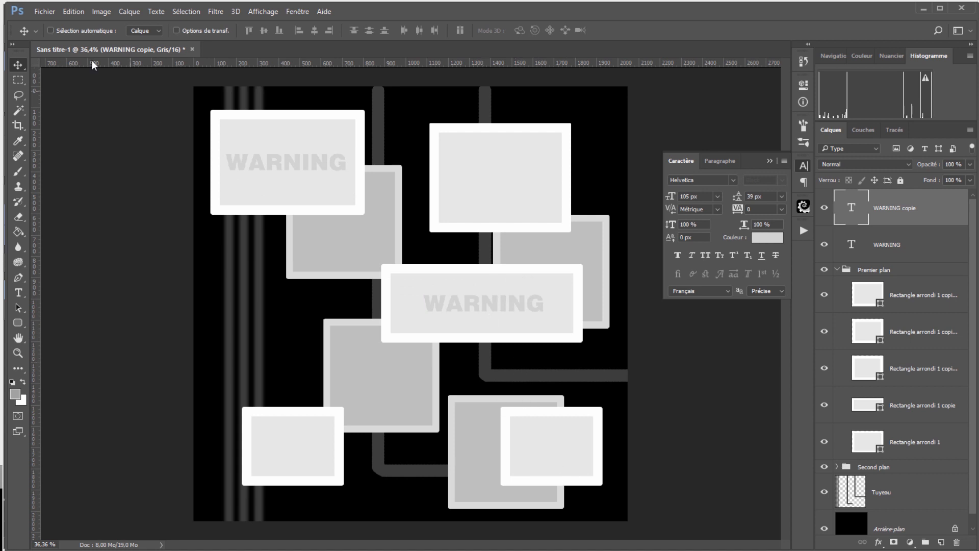
# - Save the document with layers as a TIFF on the desktop, overwriting My Desp.tif
pyautogui.click(41, 12)
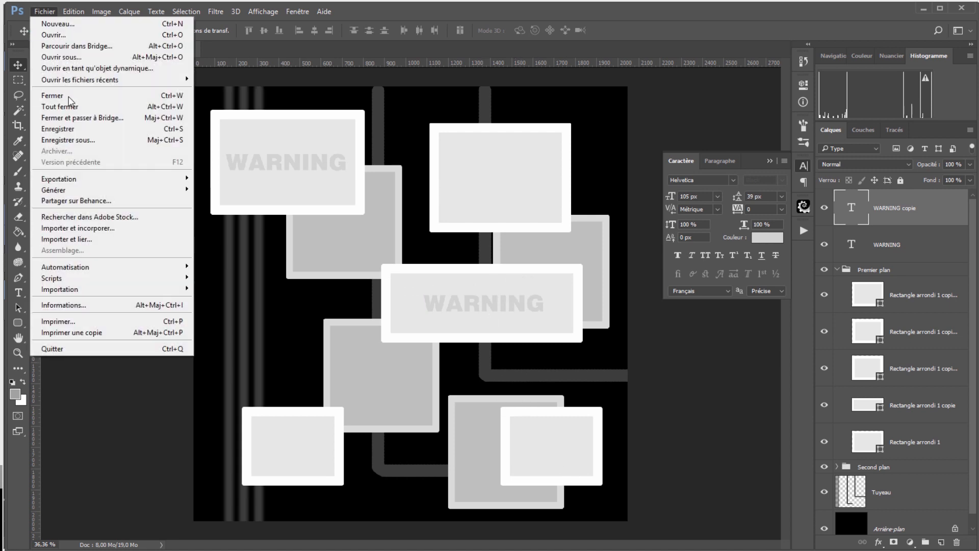
pyautogui.click(71, 137)
pyautogui.click(255, 143)
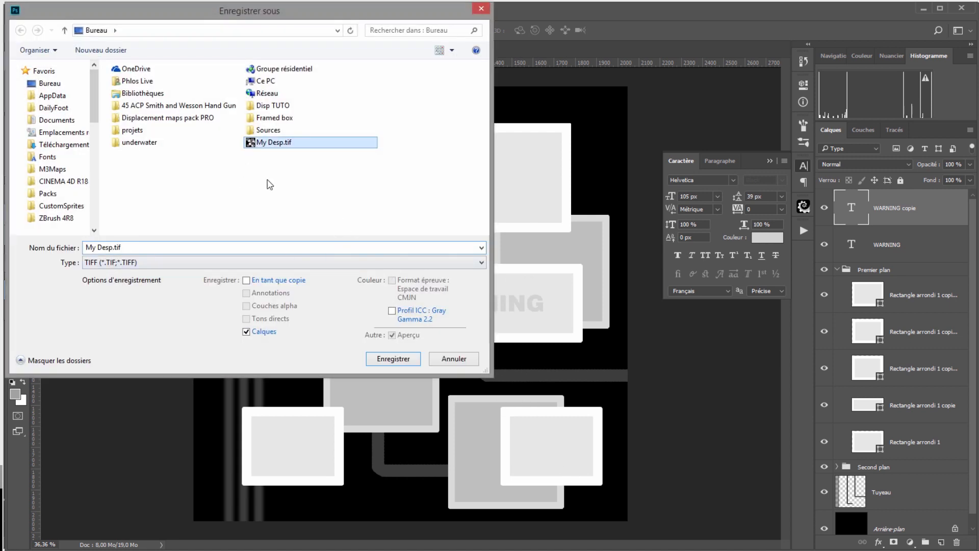
pyautogui.click(387, 363)
pyautogui.click(520, 265)
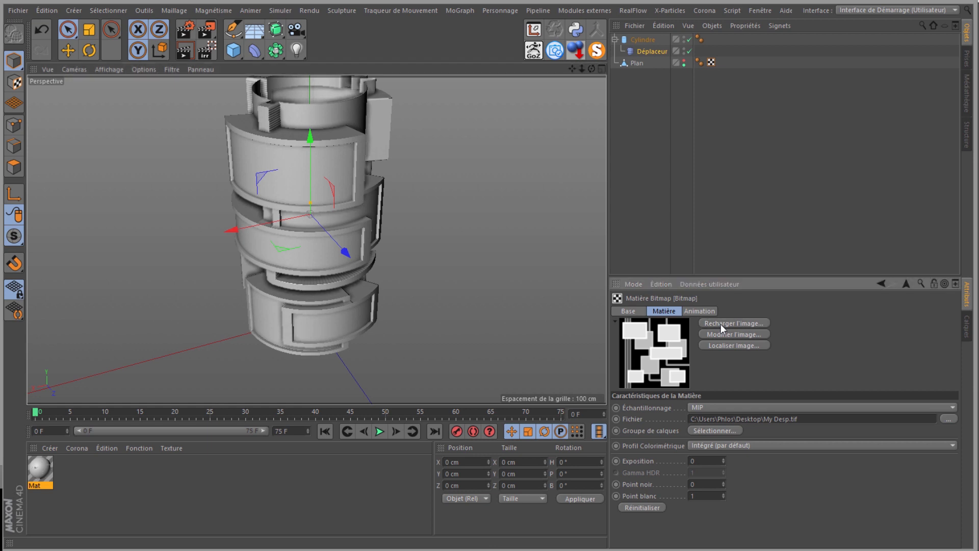
# - In Cinema 4D, reload the My Desp.tif bitmap and inspect the WARNING relief around the cylinder
pyautogui.click(721, 323)
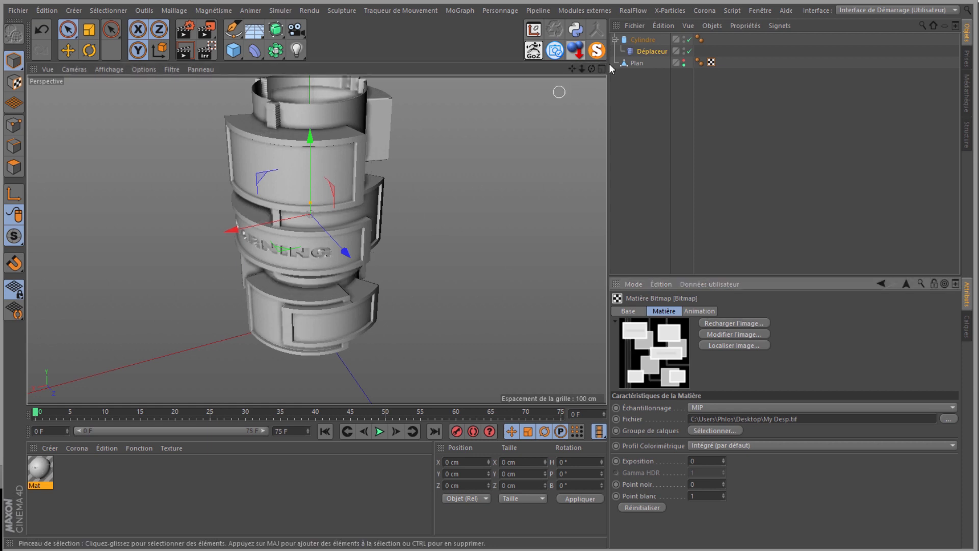
pyautogui.moveTo(593, 68)
pyautogui.mouseDown()
pyautogui.moveTo(493, 261)
pyautogui.moveTo(594, 73)
pyautogui.mouseUp()
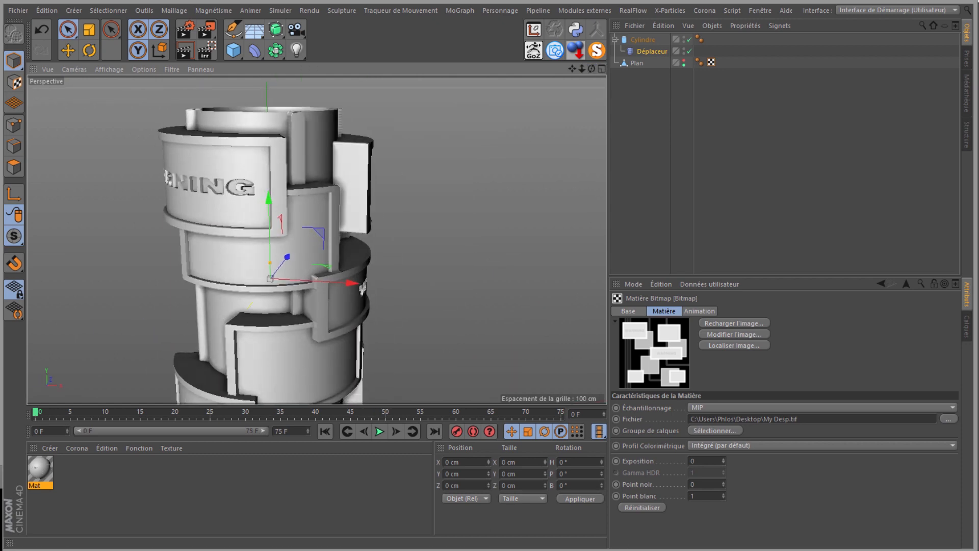
# - Back in Photoshop, draw a right-pointing arrow custom shape about 257 by 114 px inside the upper-right frame and save My Desp.tif
pyautogui.hotkey('alt', 'Tab')
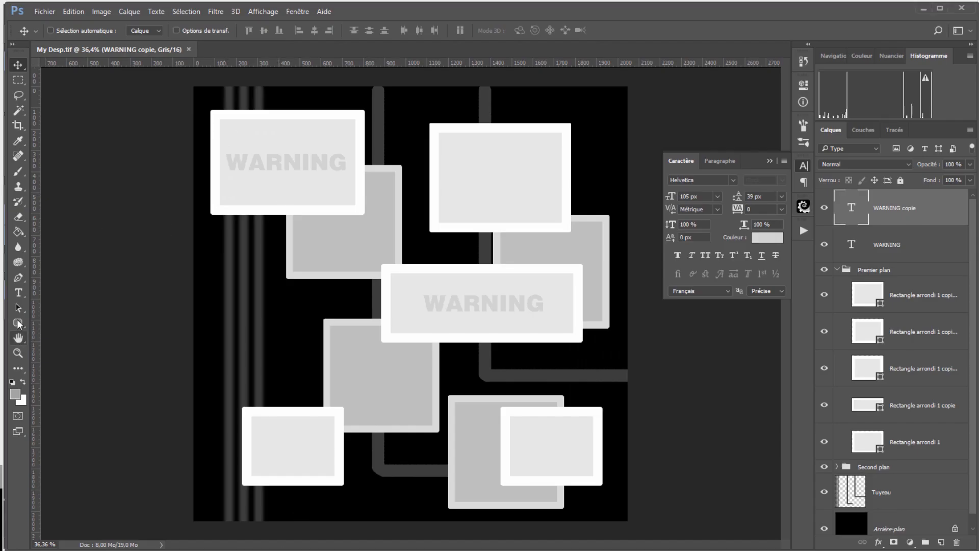
pyautogui.moveTo(18, 323); pyautogui.dragTo(88, 380)
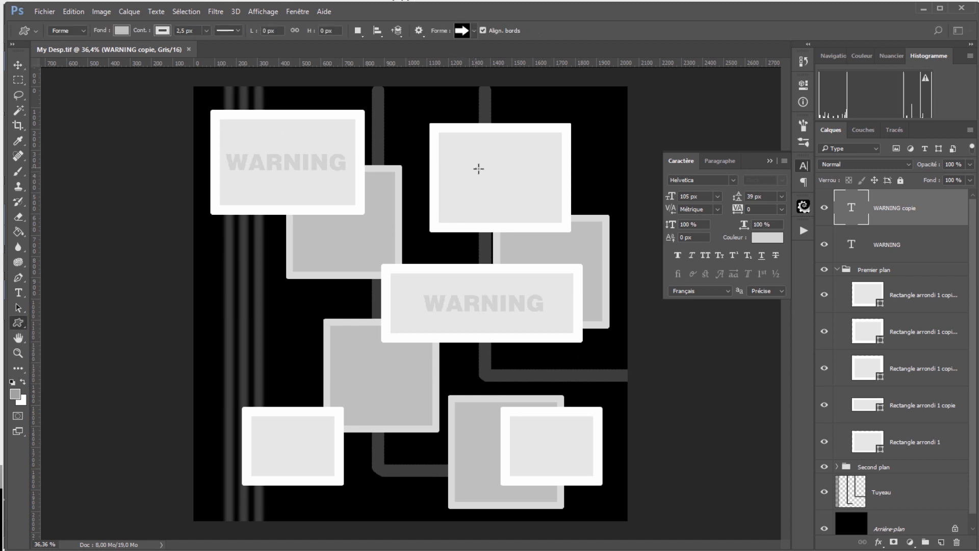
pyautogui.moveTo(478, 169); pyautogui.dragTo(531, 193)
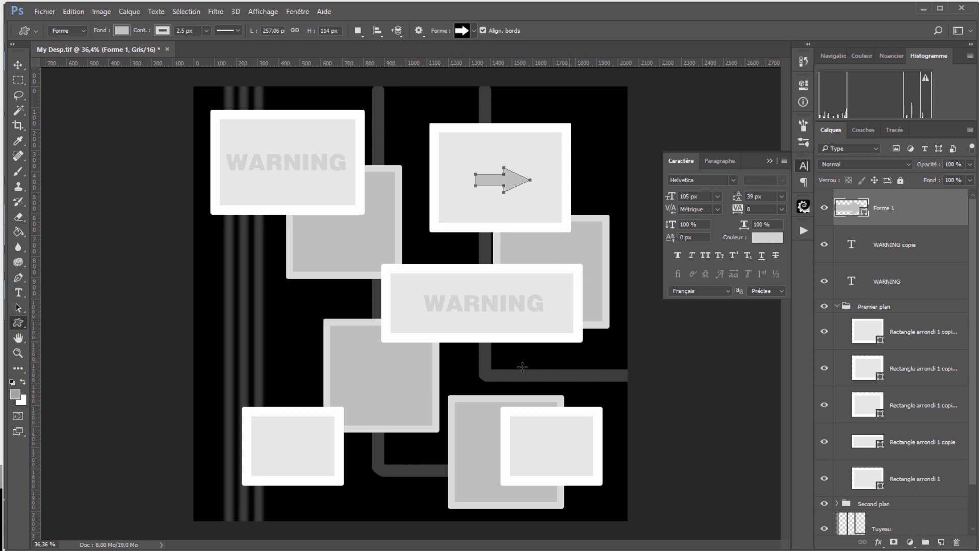
pyautogui.click(47, 12)
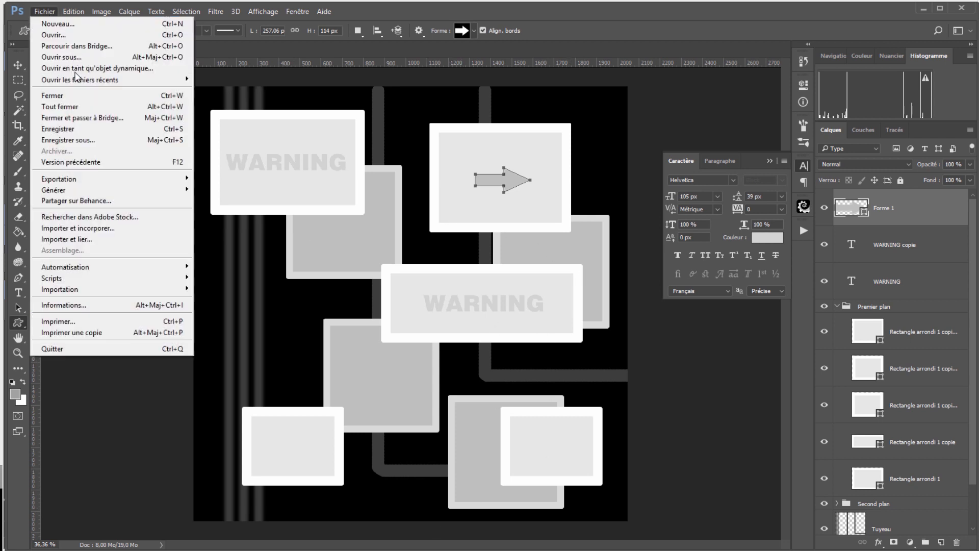
pyautogui.click(58, 128)
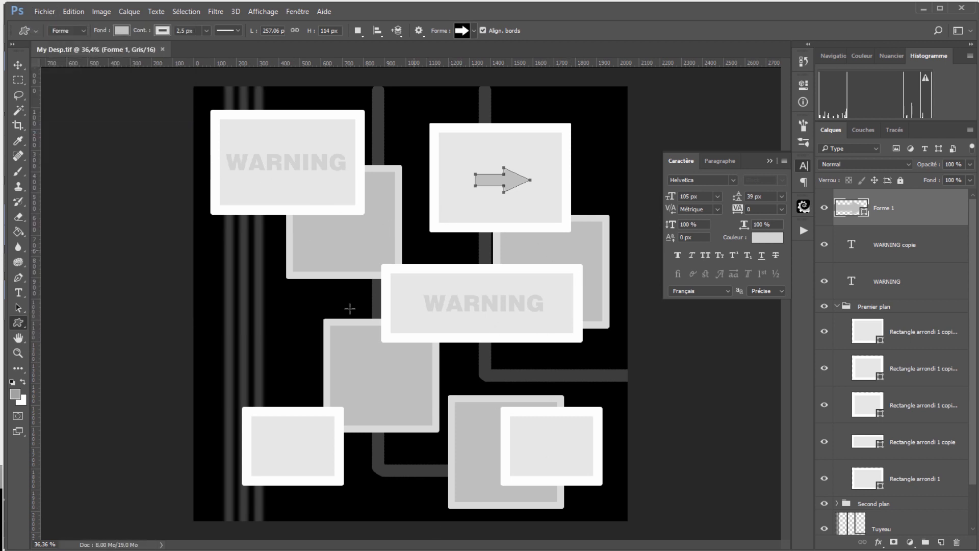
# - Switch to Cinema 4D, reload the updated My Desp.tif bitmap and inspect the arrow relief on the cylinder
pyautogui.hotkey('alt', 'Tab')
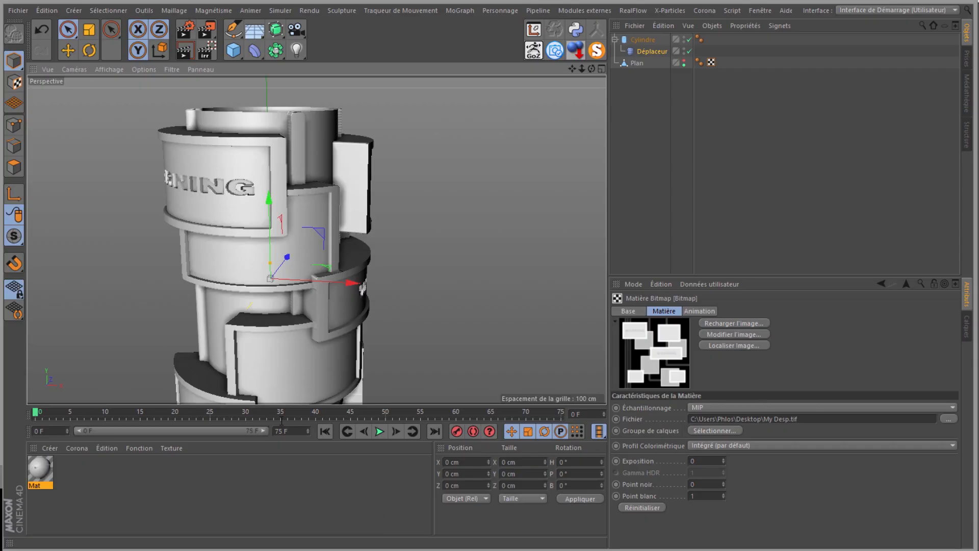
pyautogui.click(730, 325)
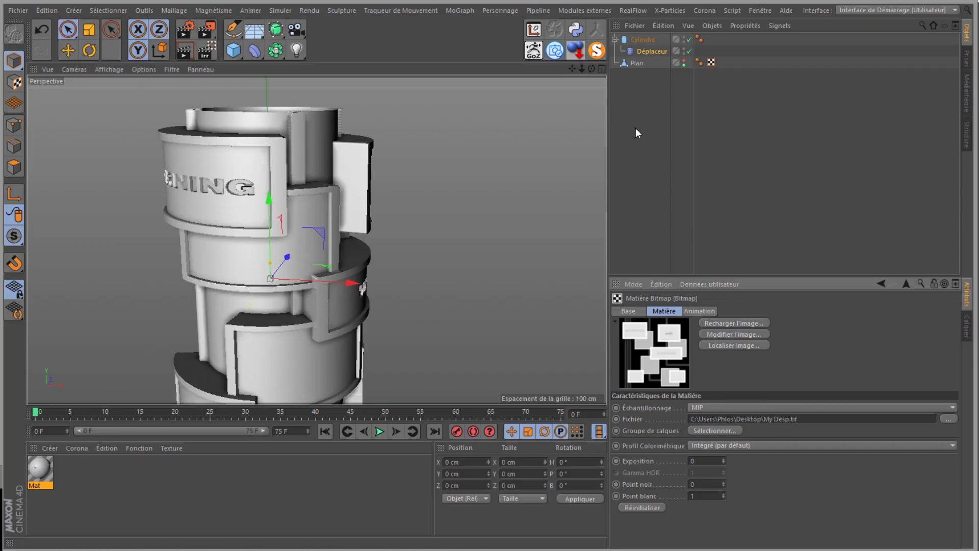
pyautogui.keyDown('alt'); pyautogui.moveTo(491, 258); pyautogui.dragTo(491, 257); pyautogui.keyUp('alt')
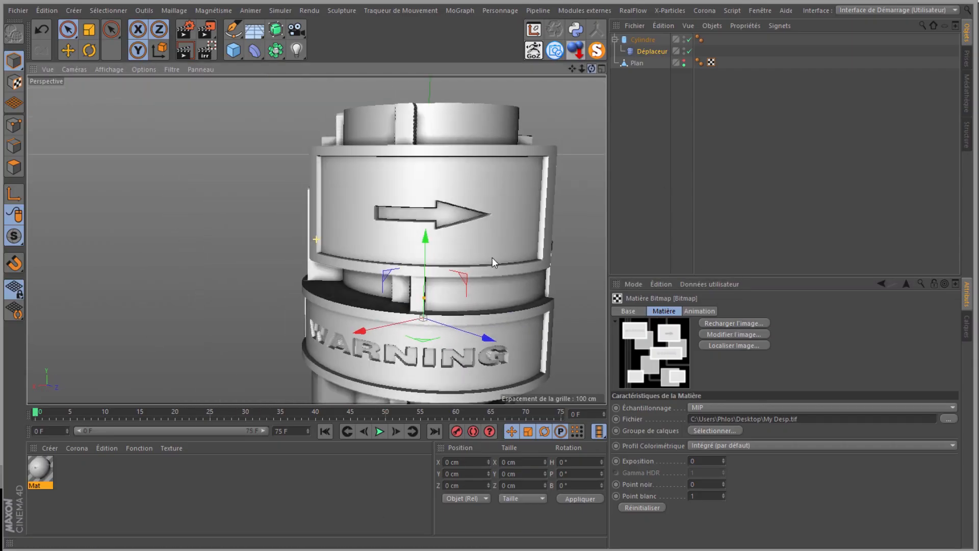
pyautogui.moveTo(572, 68); pyautogui.dragTo(560, 65)
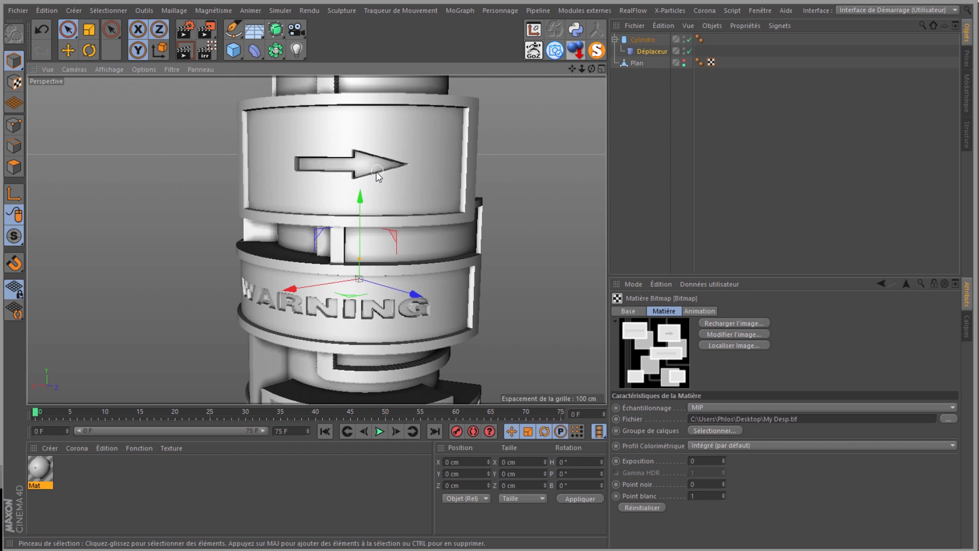
pyautogui.scroll(-5, 375, 176)
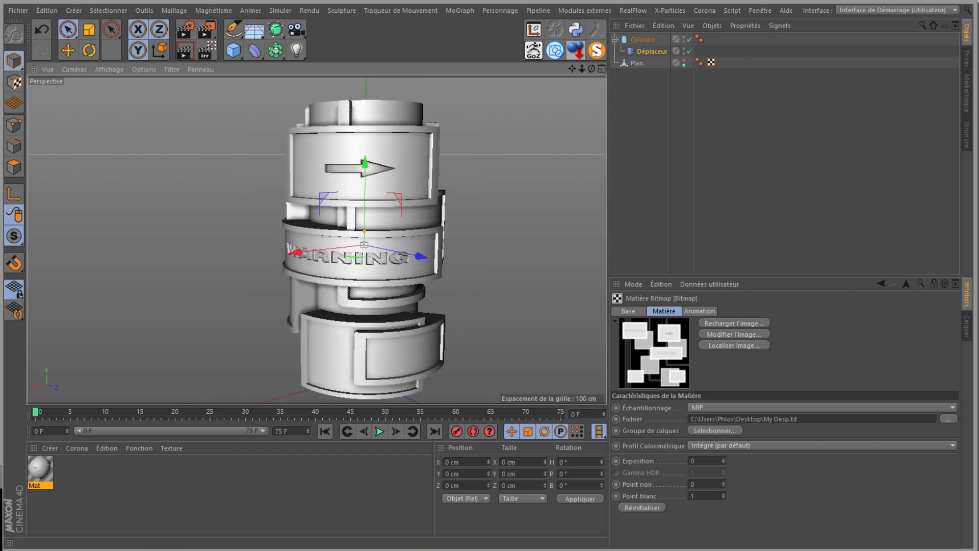
# - Open Depth_Map.tif from the desktop's "Displacement maps pack PRO" folder in Photoshop and compare it with My Desp.tif
pyautogui.hotkey('alt', 'Tab')
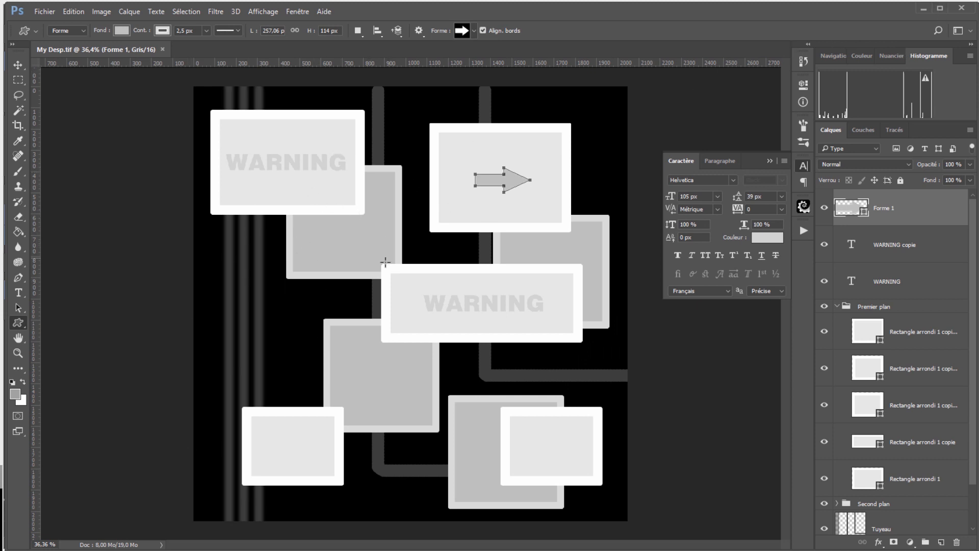
pyautogui.hotkey('alt', 'Tab')
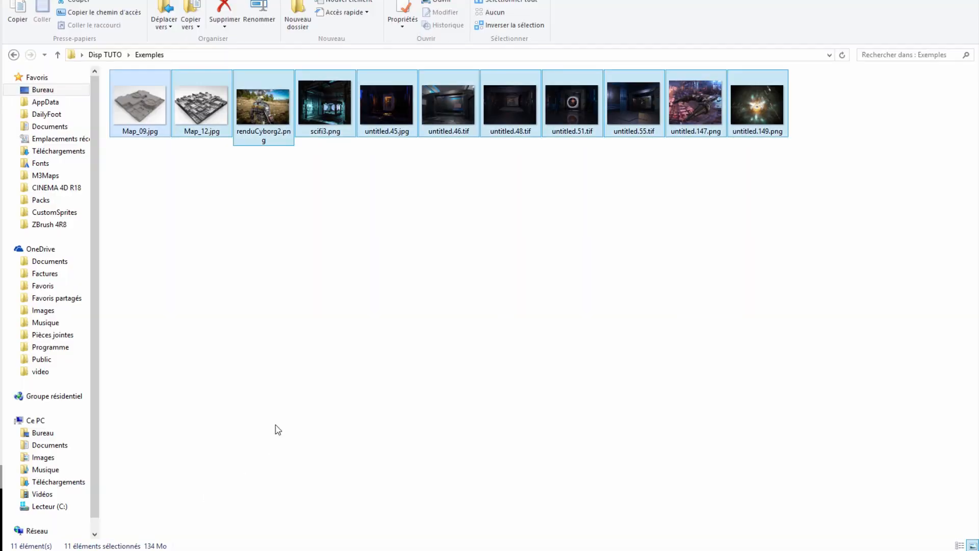
pyautogui.click(105, 54)
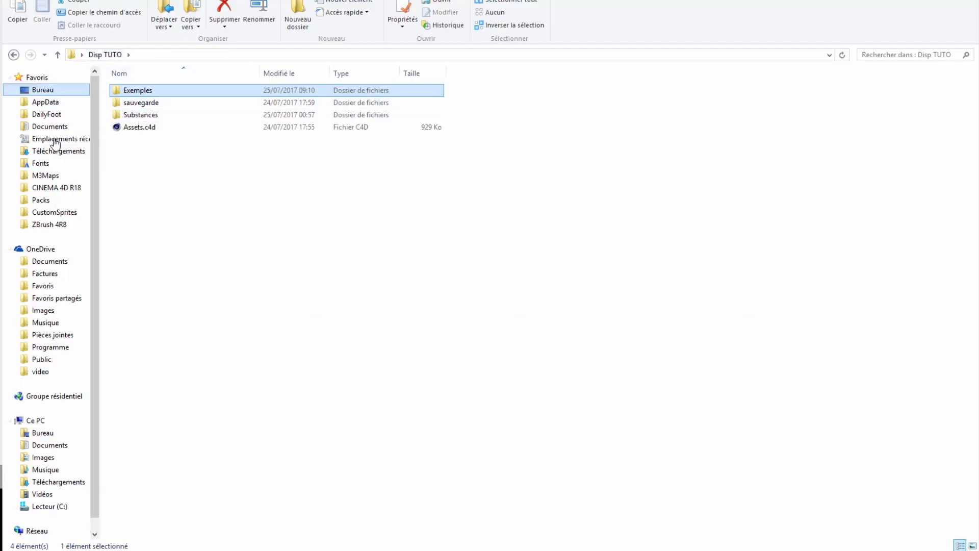
pyautogui.click(36, 90)
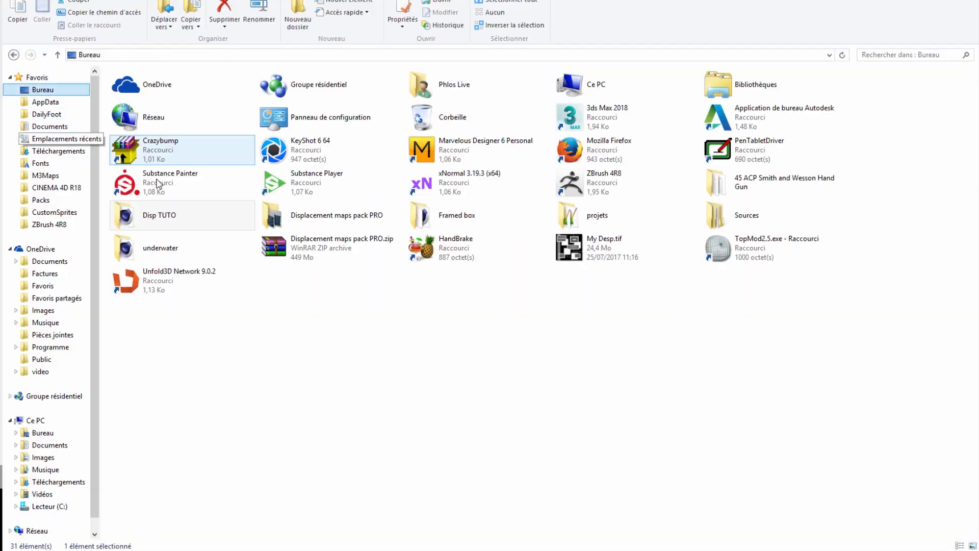
pyautogui.doubleClick(296, 218)
pyautogui.doubleClick(137, 105)
pyautogui.doubleClick(142, 104)
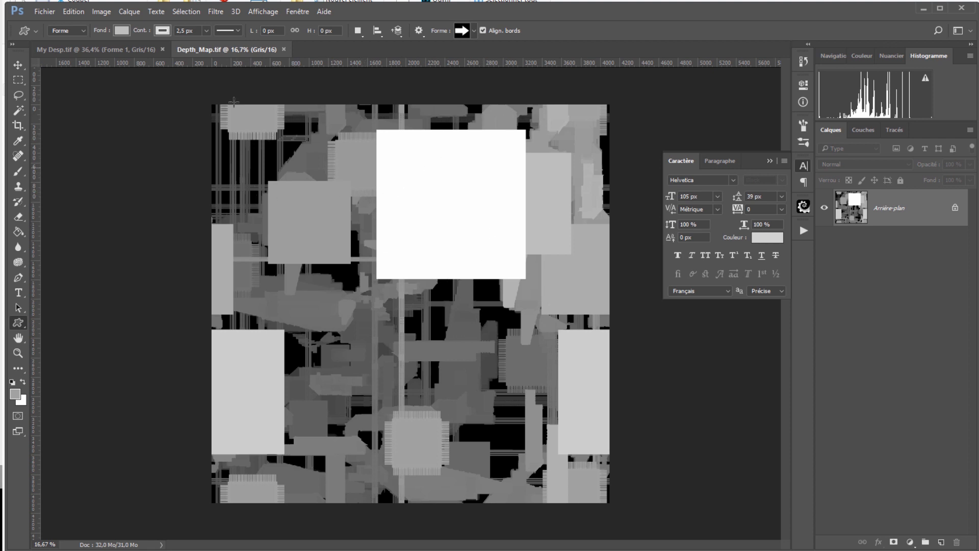
pyautogui.click(131, 49)
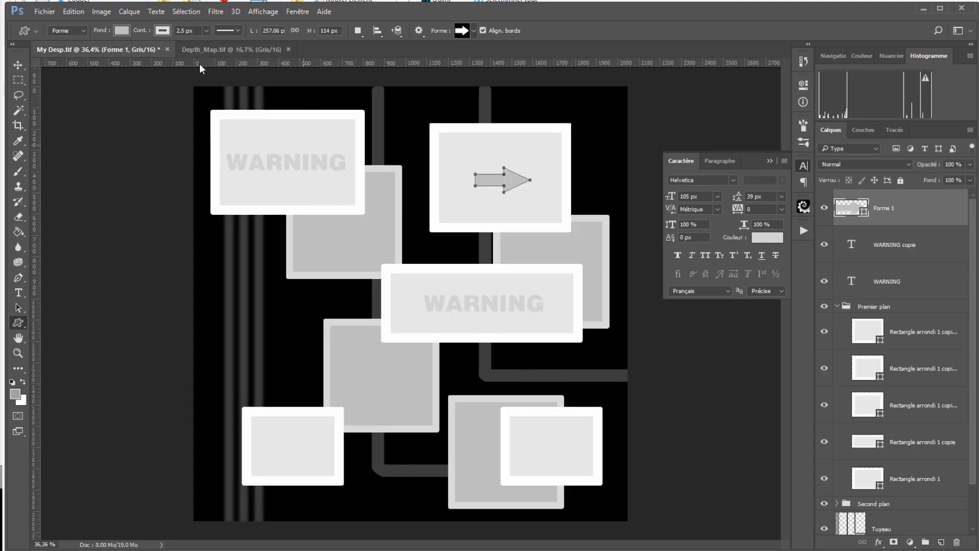
pyautogui.click(229, 49)
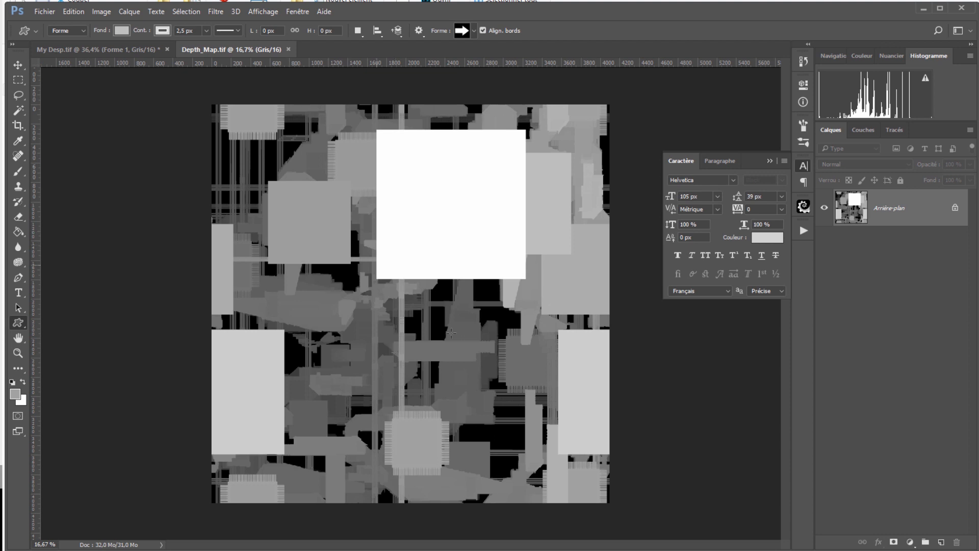
# - Compare the grey levels of My Desp.tif with those of the pack's Depth_Map.tif
pyautogui.click(131, 49)
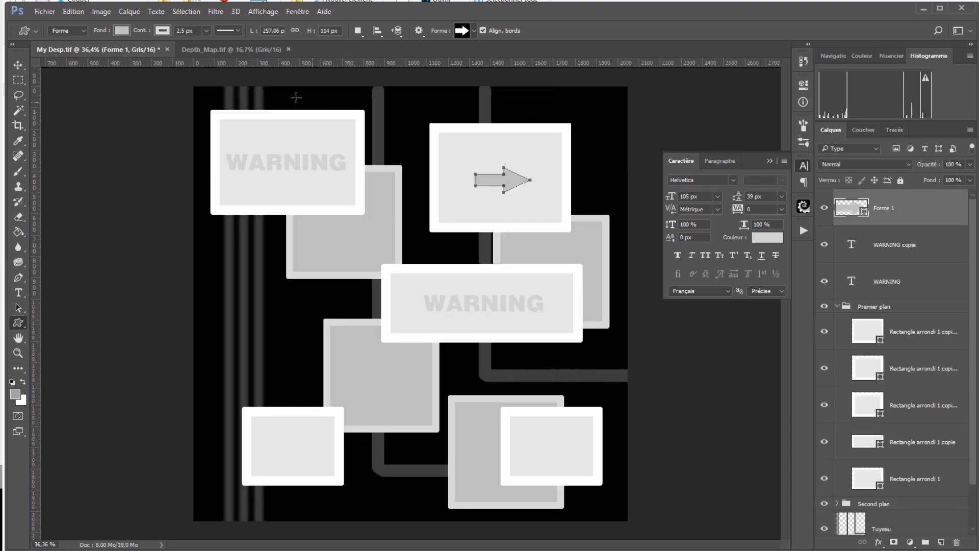
pyautogui.click(229, 49)
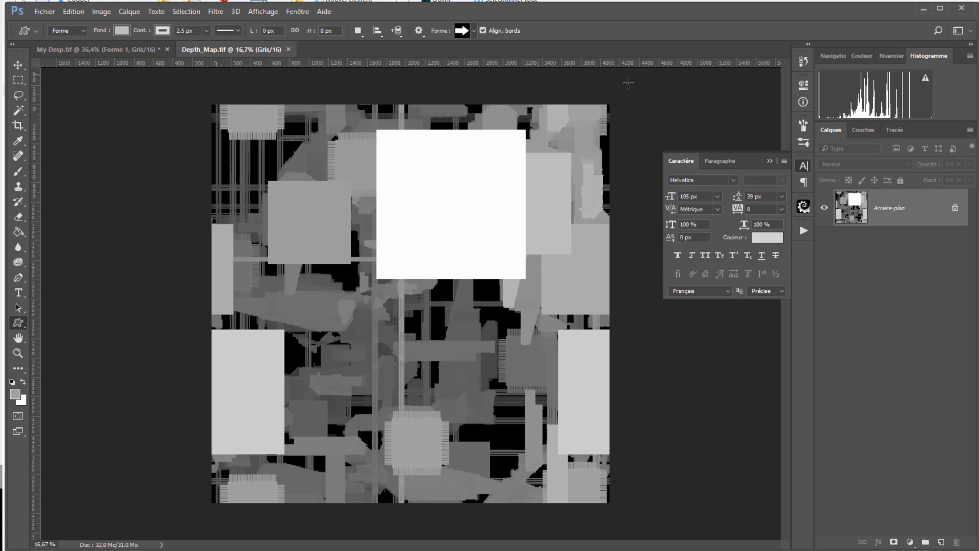
pyautogui.click(97, 52)
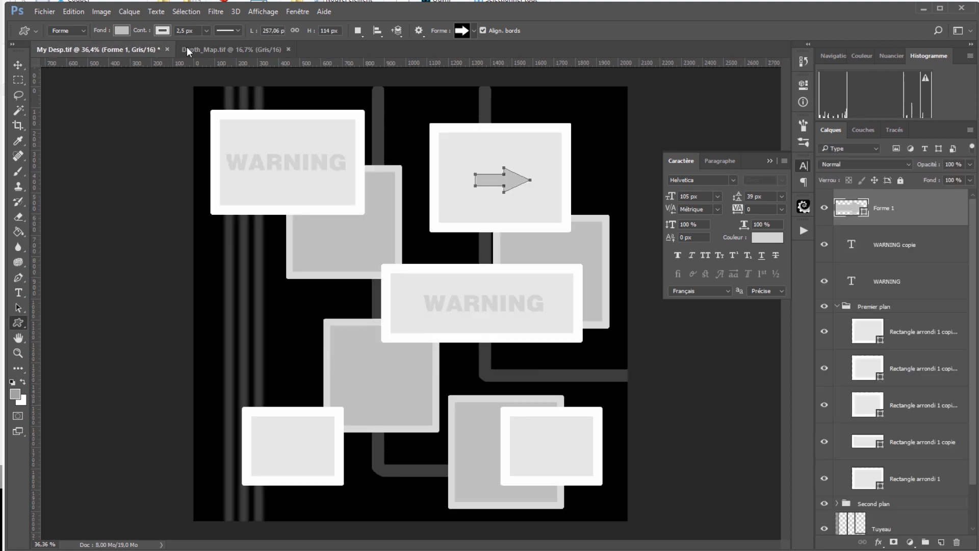
pyautogui.click(199, 50)
pyautogui.click(131, 49)
# - Switch to Cinema 4D and empty the scene by deleting all objects and the Mat material
pyautogui.click(411, 546)
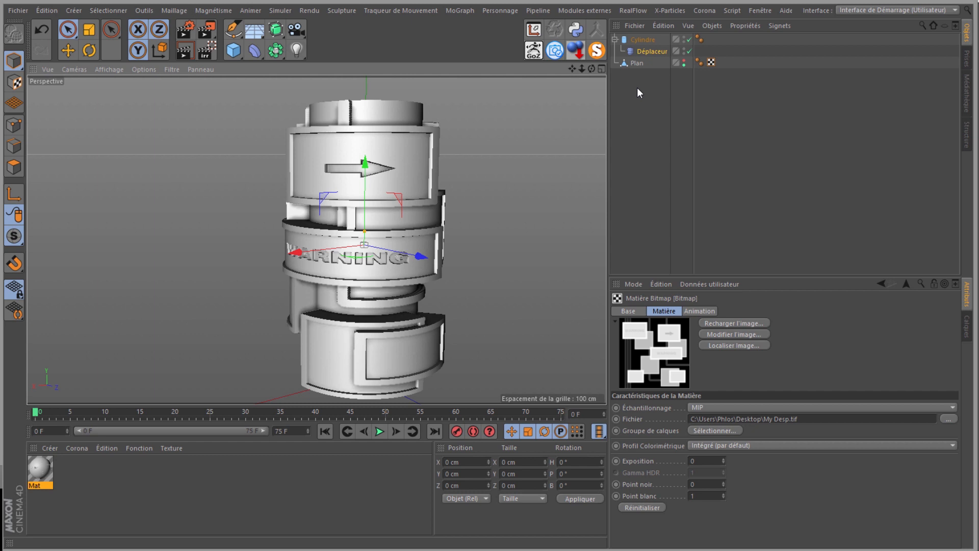
pyautogui.hotkey('ctrl', 'a')
pyautogui.press('Delete')
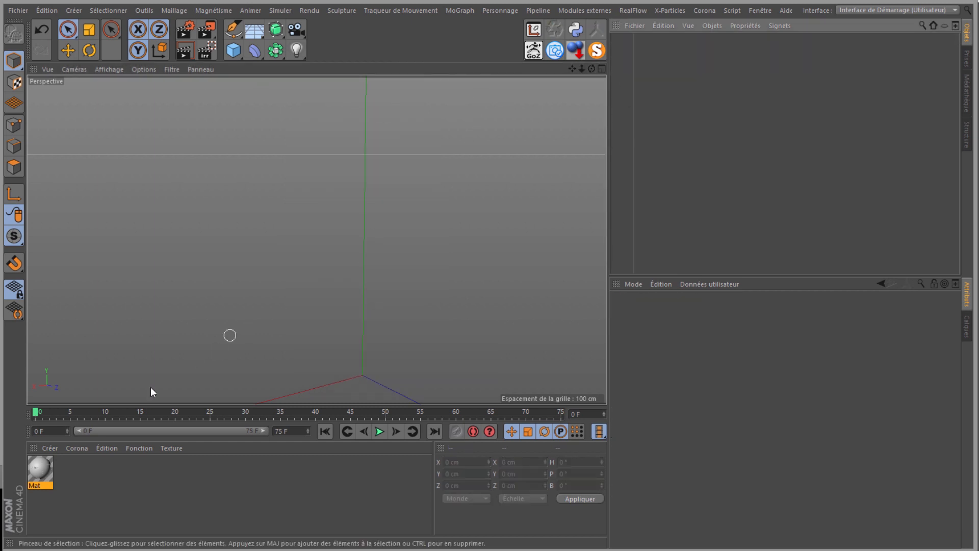
pyautogui.click(35, 473)
pyautogui.press('Delete')
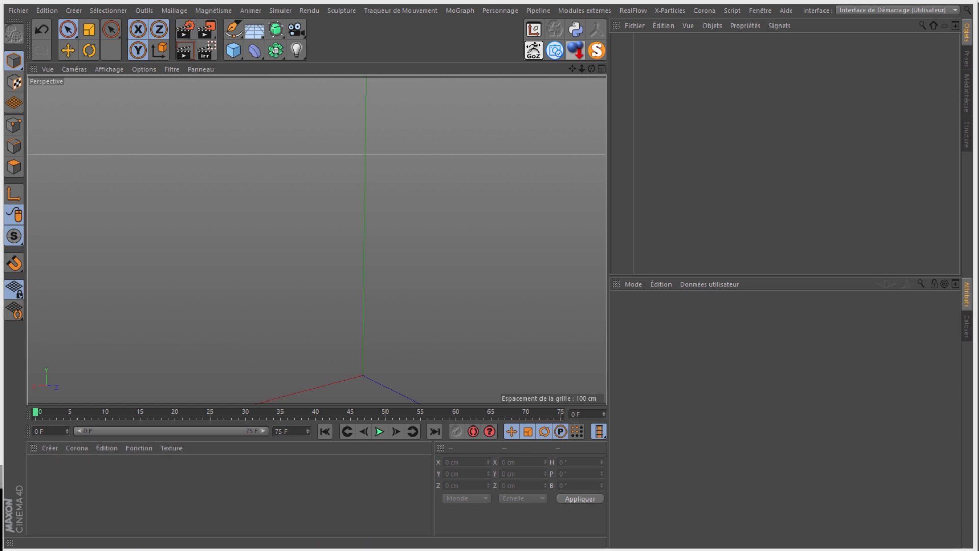
# - Set the render output to a square 1:1 film format, lock the aspect ratio and set the size to 2048 x 2048 pixels
pyautogui.hotkey('ctrl', 'b')
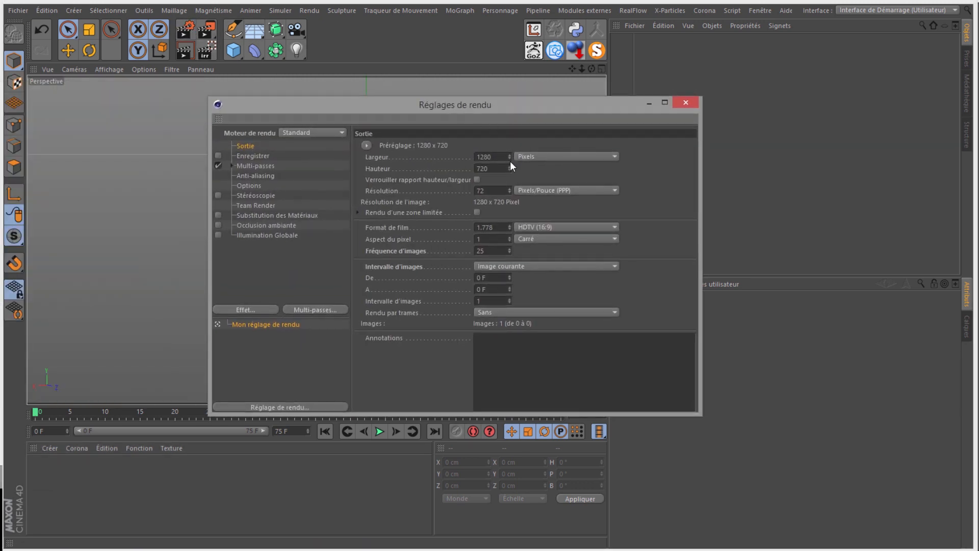
pyautogui.click(562, 228)
pyautogui.click(547, 248)
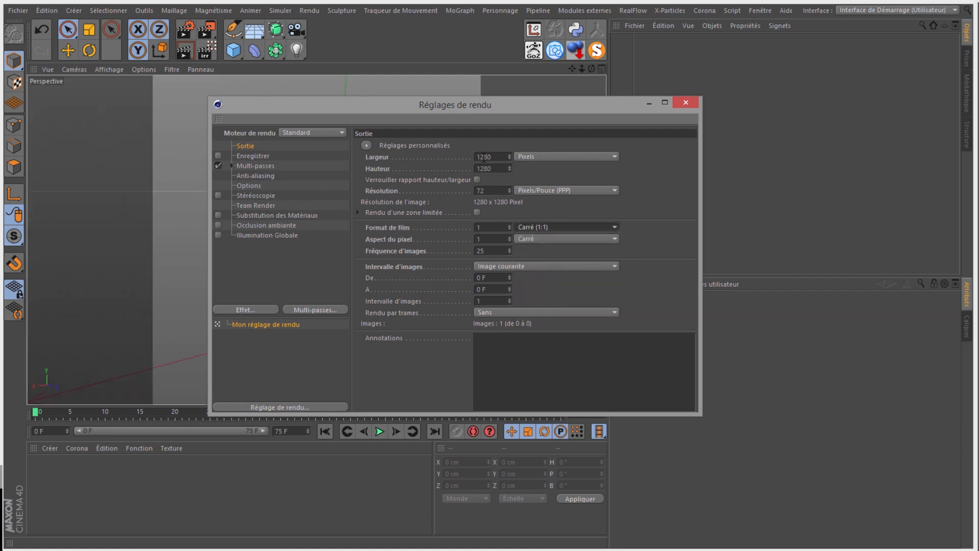
pyautogui.click(476, 179)
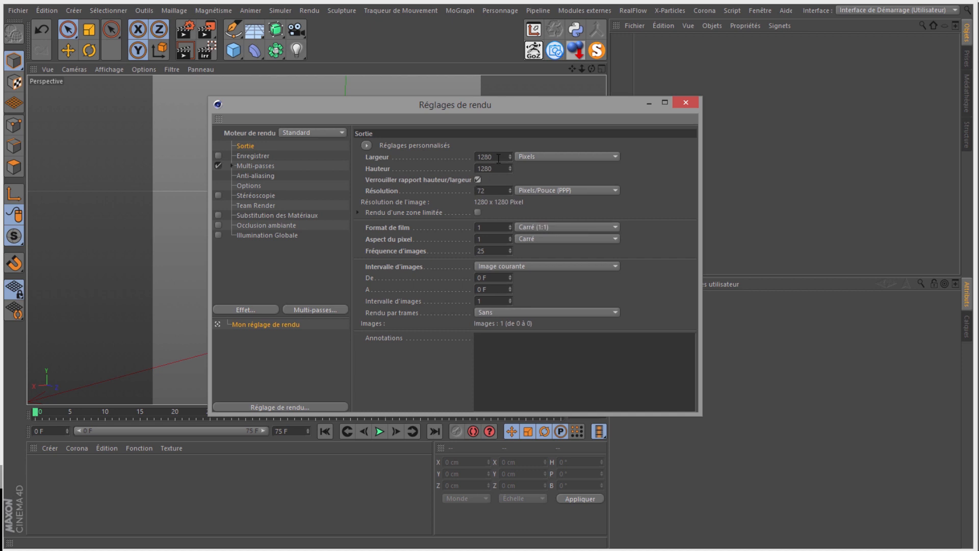
pyautogui.click(489, 156)
pyautogui.write('2048')
pyautogui.press('Return')
pyautogui.moveTo(440, 109); pyautogui.dragTo(521, 136)
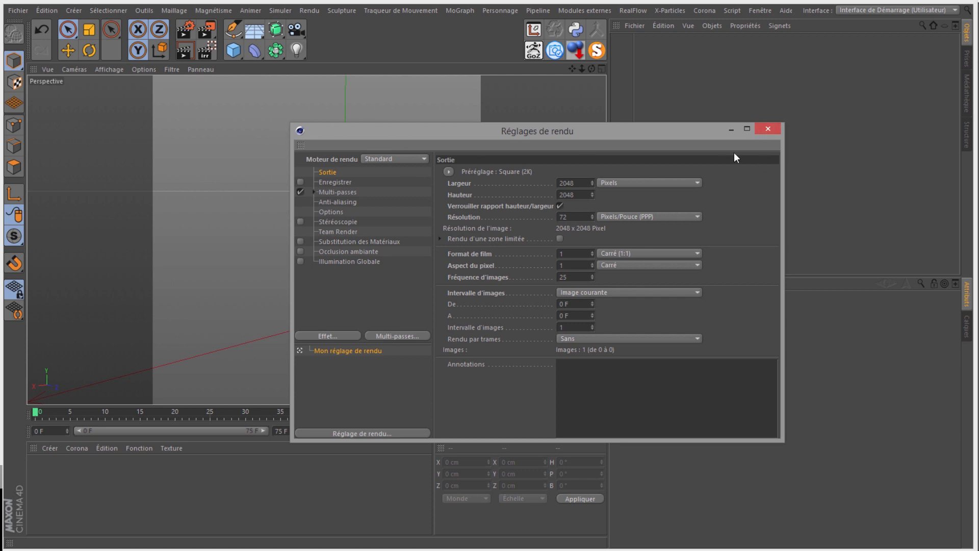
pyautogui.click(767, 129)
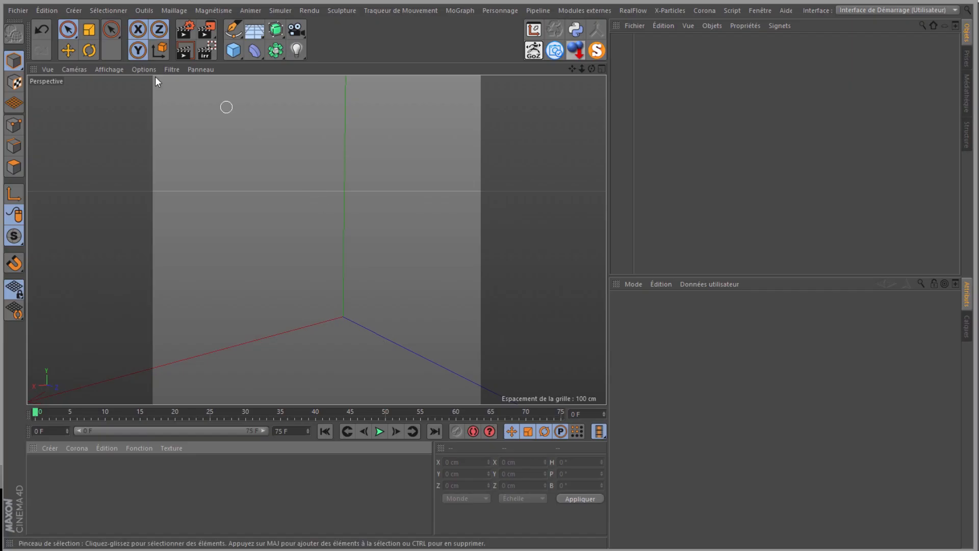
# - Add a cube to the scene and flatten it to a panel about 17.7 cm thick along Z
pyautogui.click(76, 70)
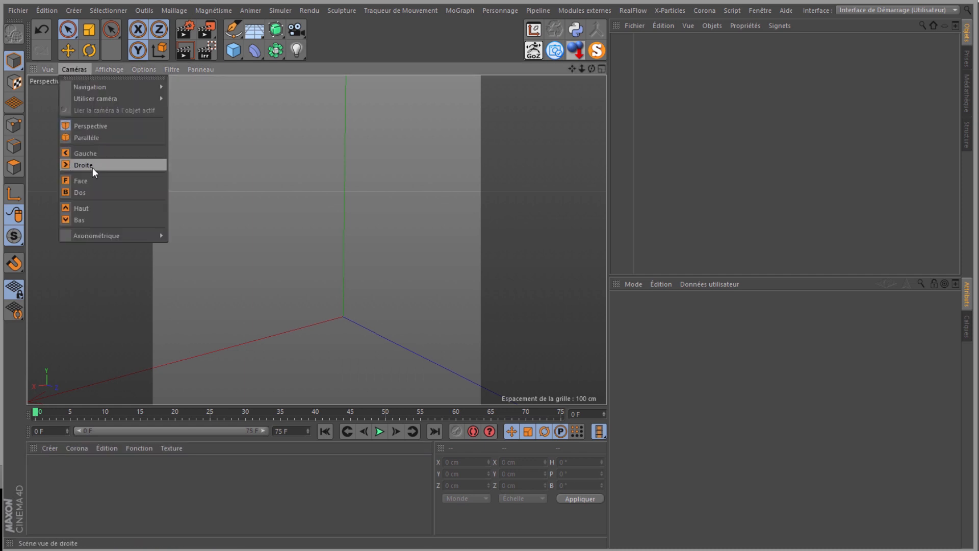
pyautogui.click(94, 125)
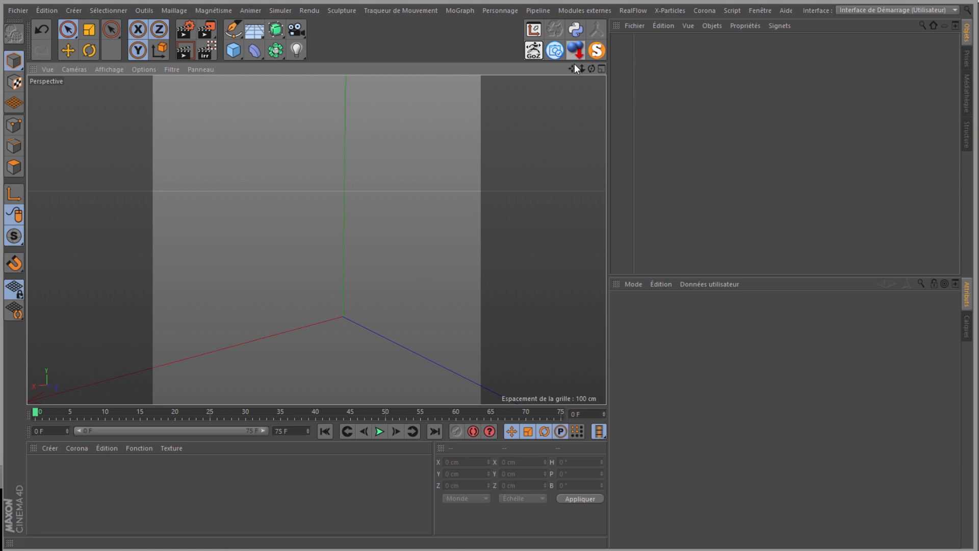
pyautogui.moveTo(570, 69); pyautogui.dragTo(568, 61)
pyautogui.click(234, 51)
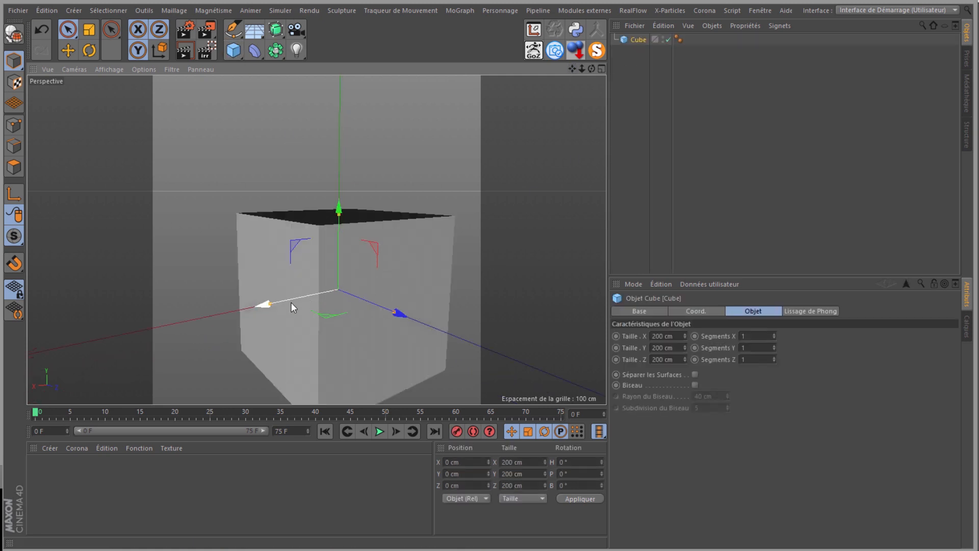
pyautogui.moveTo(396, 313); pyautogui.dragTo(343, 297)
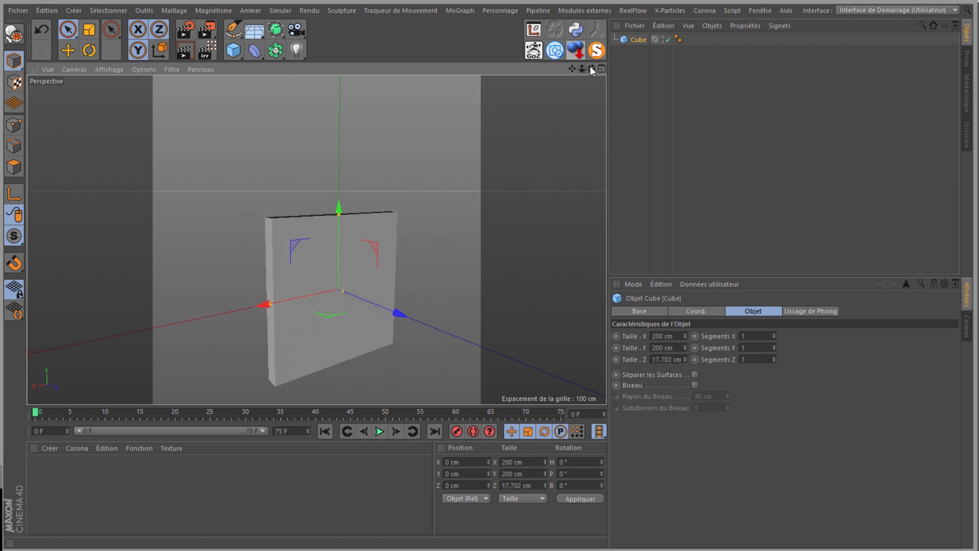
pyautogui.moveTo(591, 69); pyautogui.dragTo(491, 258)
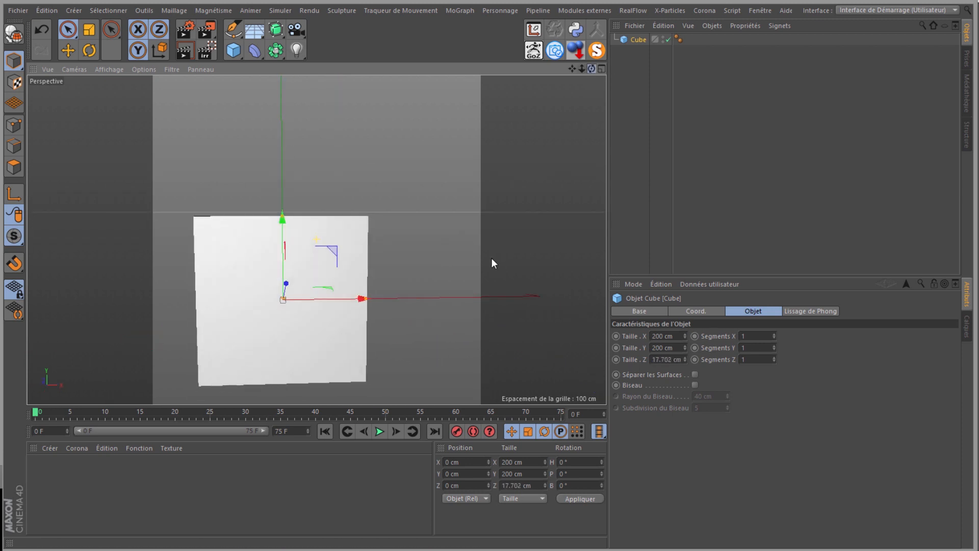
# - Add a camera and show the flattened cube in the front view (Face)
pyautogui.click(295, 31)
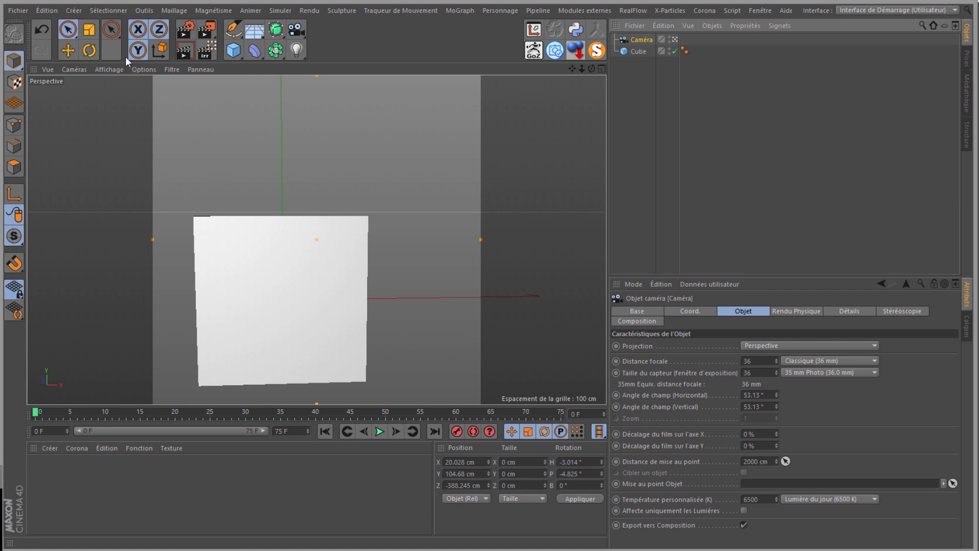
pyautogui.click(68, 66)
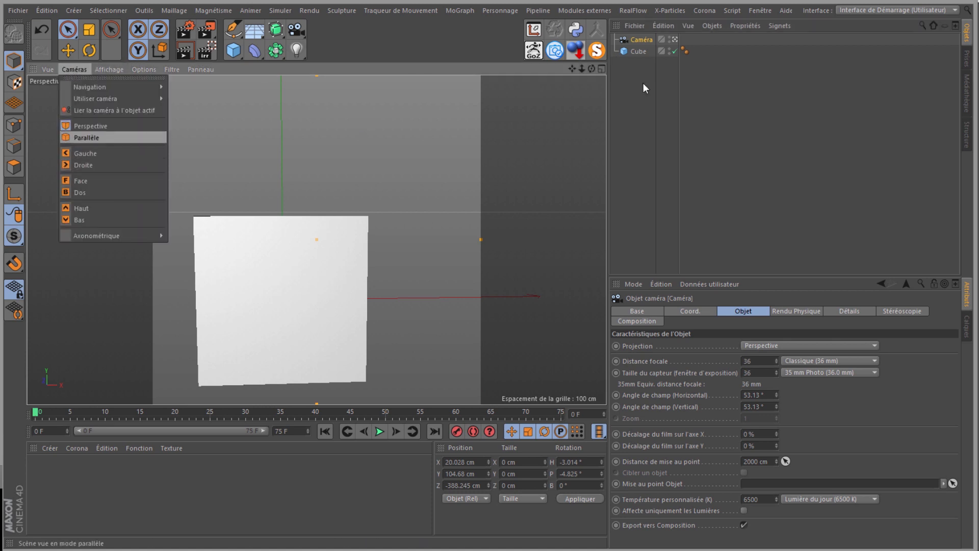
pyautogui.click(87, 182)
pyautogui.scroll(3, 315, 240)
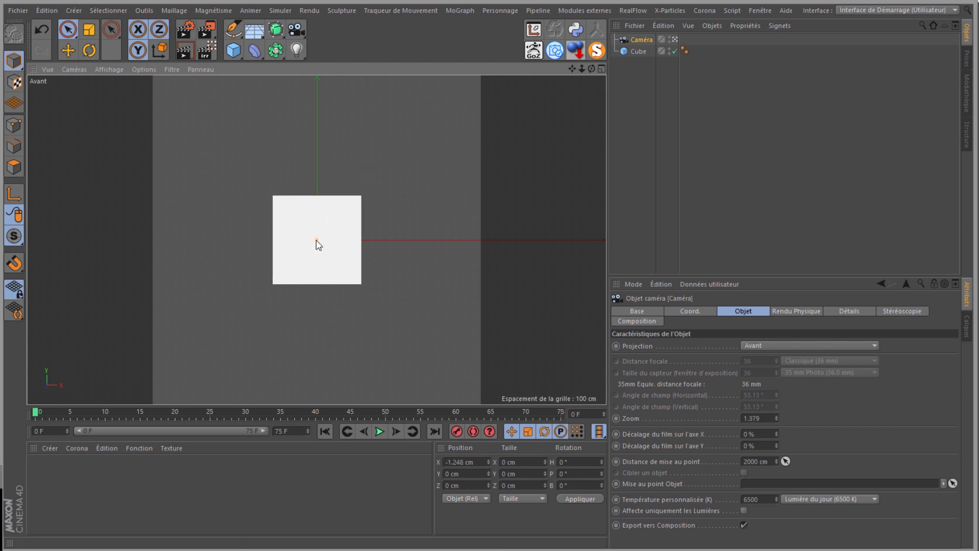
# - Duplicate the cube, move the copy to about X 199 cm, Y 233 cm, and widen it to about 283 cm
pyautogui.click(637, 51)
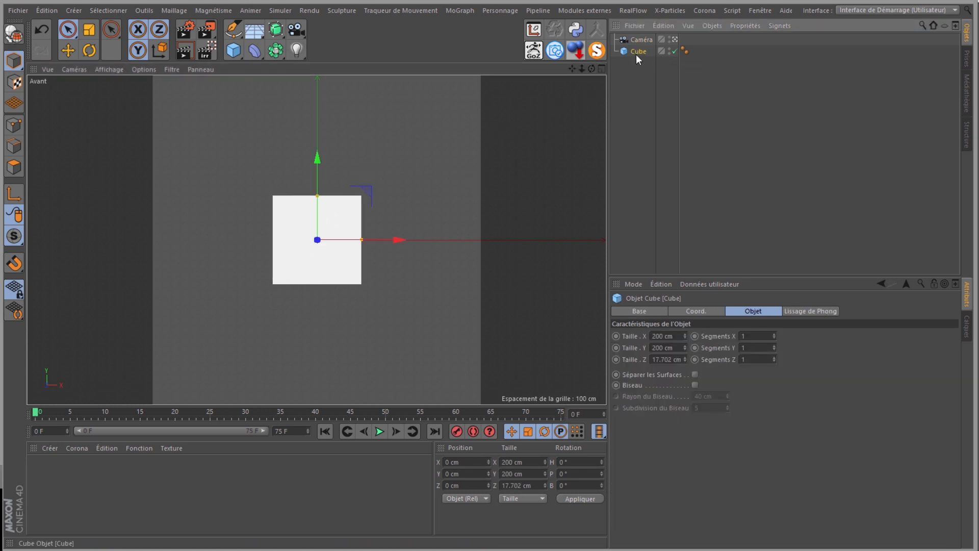
pyautogui.keyDown('ctrl'); pyautogui.moveTo(638, 54); pyautogui.dragTo(637, 65); pyautogui.keyUp('ctrl')
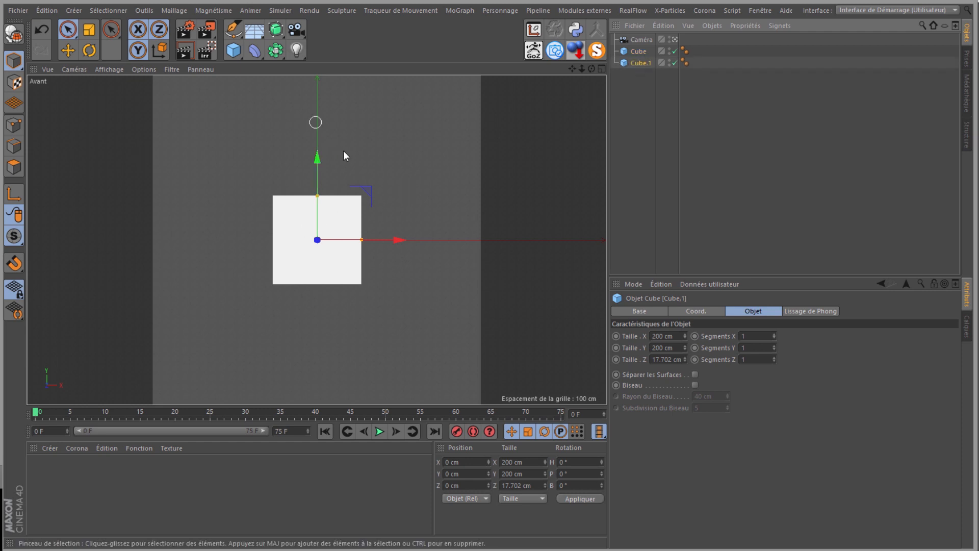
pyautogui.moveTo(317, 167); pyautogui.dragTo(317, 64)
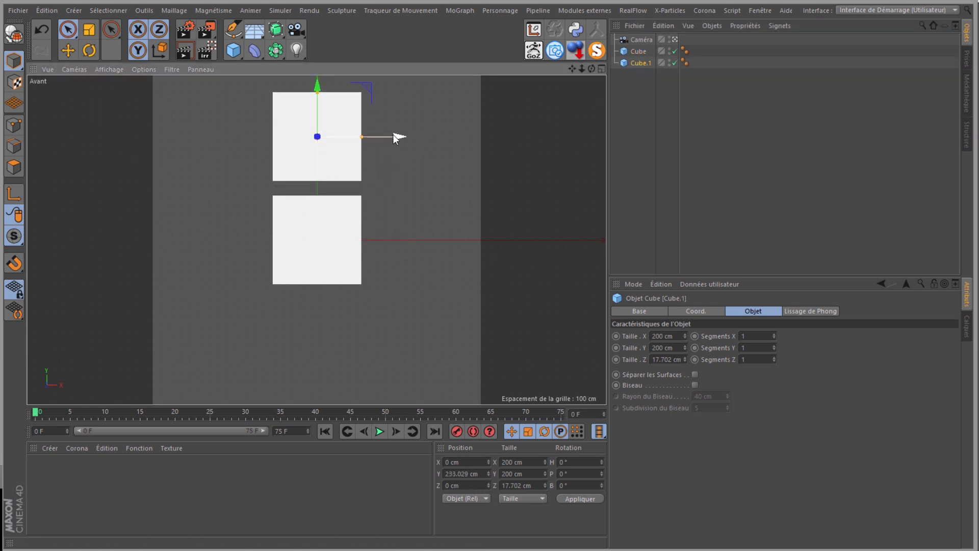
pyautogui.moveTo(398, 138); pyautogui.dragTo(468, 138)
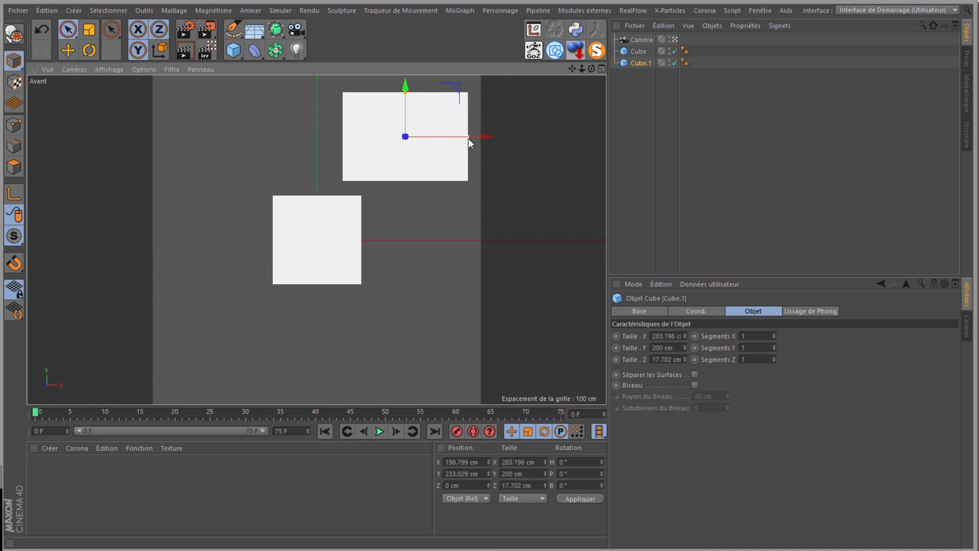
# - Duplicate the widened cube, lower the copy to about Y -248 cm, and duplicate it once more in place
pyautogui.keyDown('ctrl'); pyautogui.moveTo(642, 82); pyautogui.dragTo(639, 76); pyautogui.keyUp('ctrl')
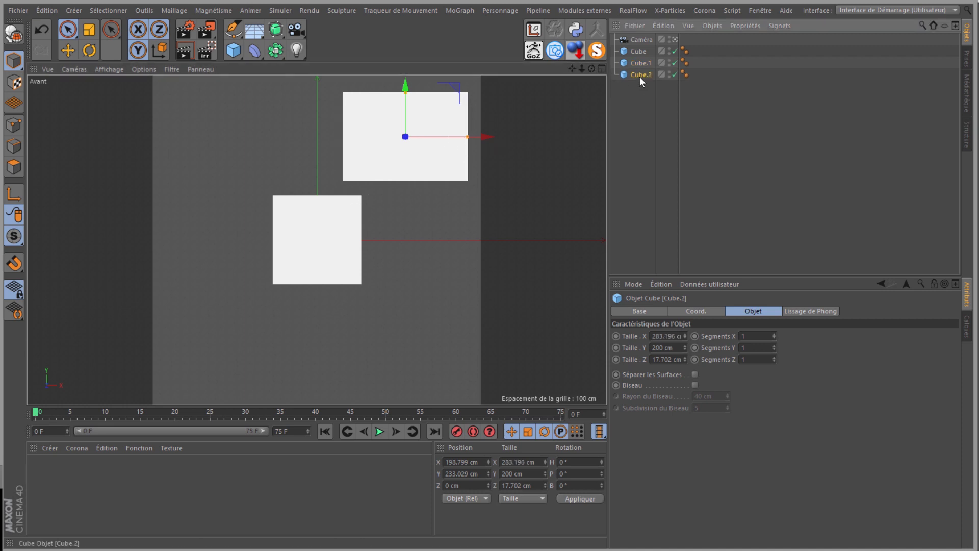
pyautogui.moveTo(405, 103); pyautogui.dragTo(408, 359)
pyautogui.keyDown('ctrl'); pyautogui.moveTo(639, 79); pyautogui.dragTo(639, 76); pyautogui.keyUp('ctrl')
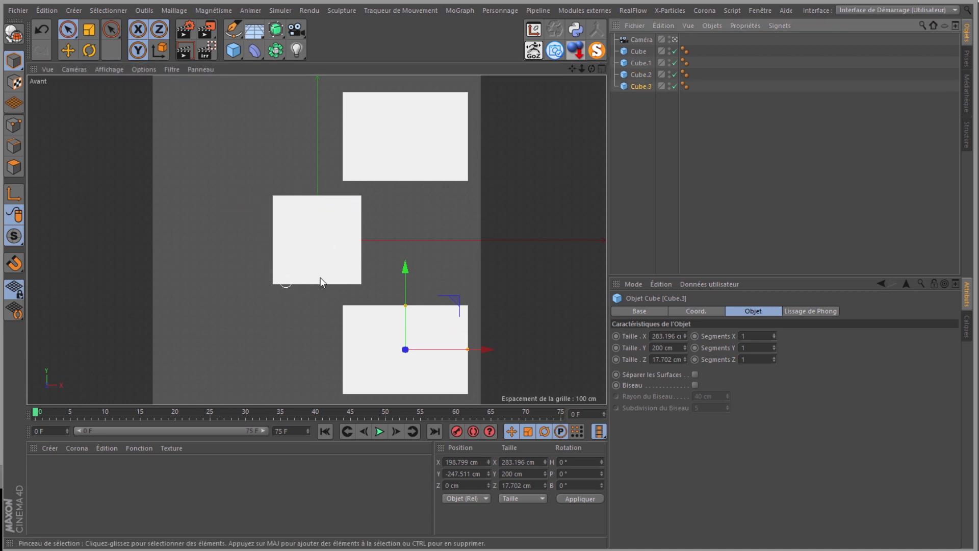
# - Undo the cube copies and their moves and resizing, back to the single original cube
pyautogui.hotkey('ctrl', 'z')
pyautogui.hotkey('ctrl', 'z')
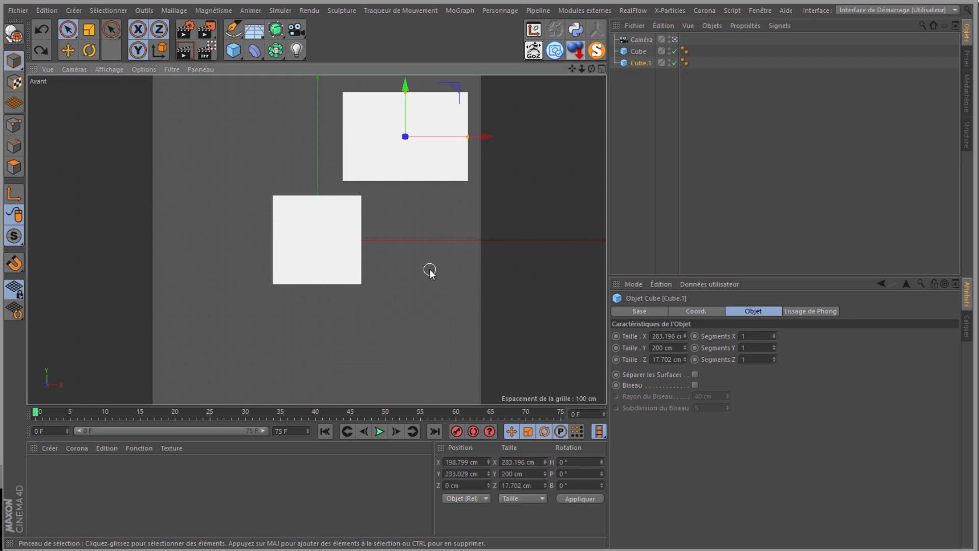
pyautogui.hotkey('ctrl', 'z')
pyautogui.hotkey('ctrl', 'z')
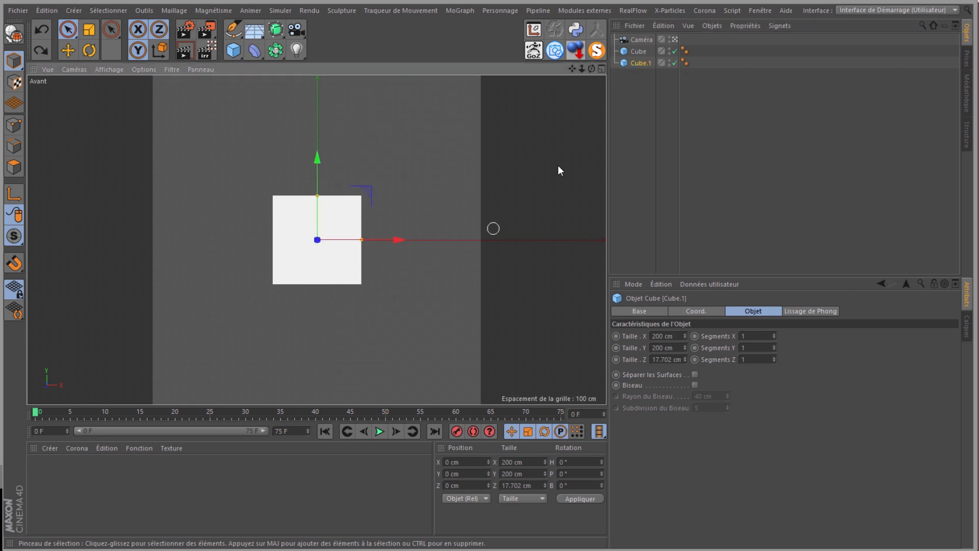
pyautogui.hotkey('ctrl', 'z')
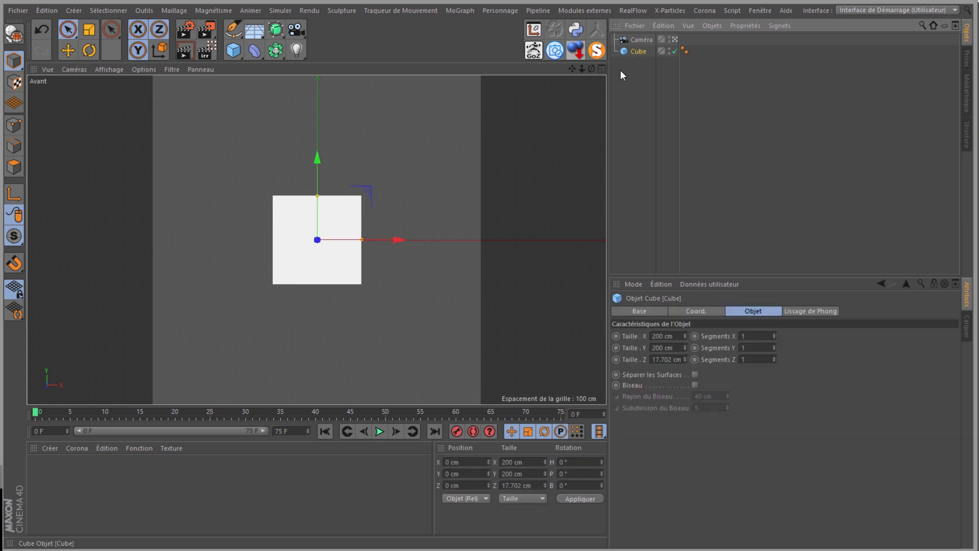
# - Make the cube editable and select its front face in polygon mode
pyautogui.click(15, 35)
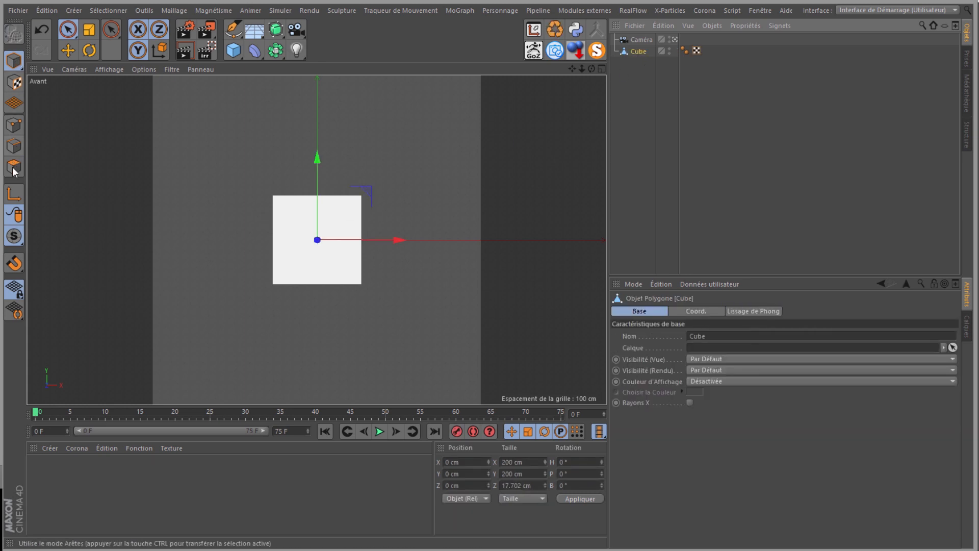
pyautogui.click(14, 166)
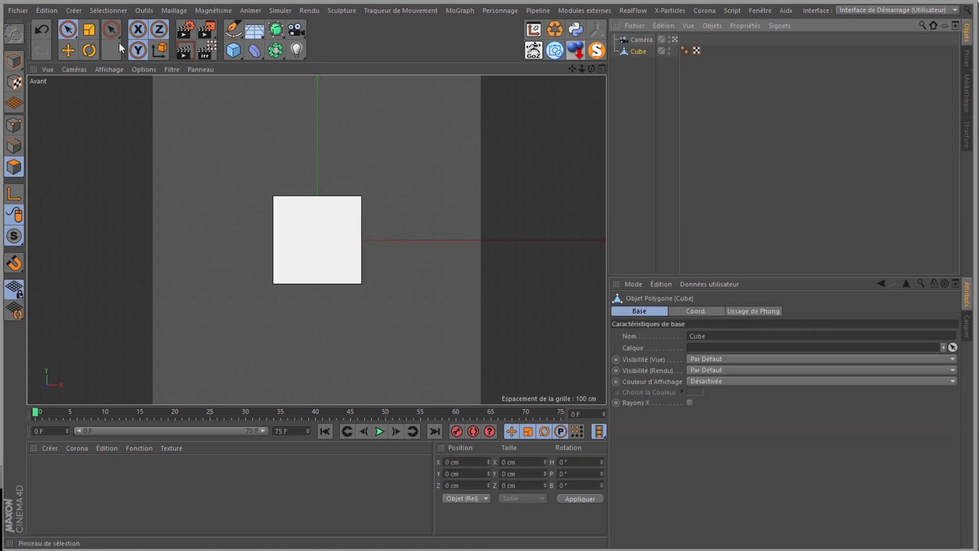
pyautogui.click(326, 238)
# - Inset the selected front face by about 10.8 cm with Extrusion interne, working in the perspective view
pyautogui.rightClick(321, 262)
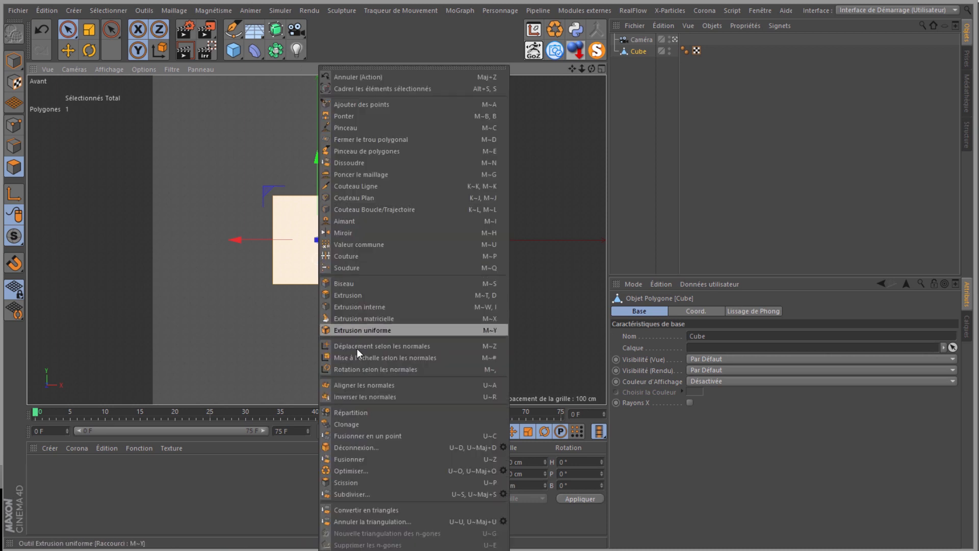
pyautogui.click(360, 306)
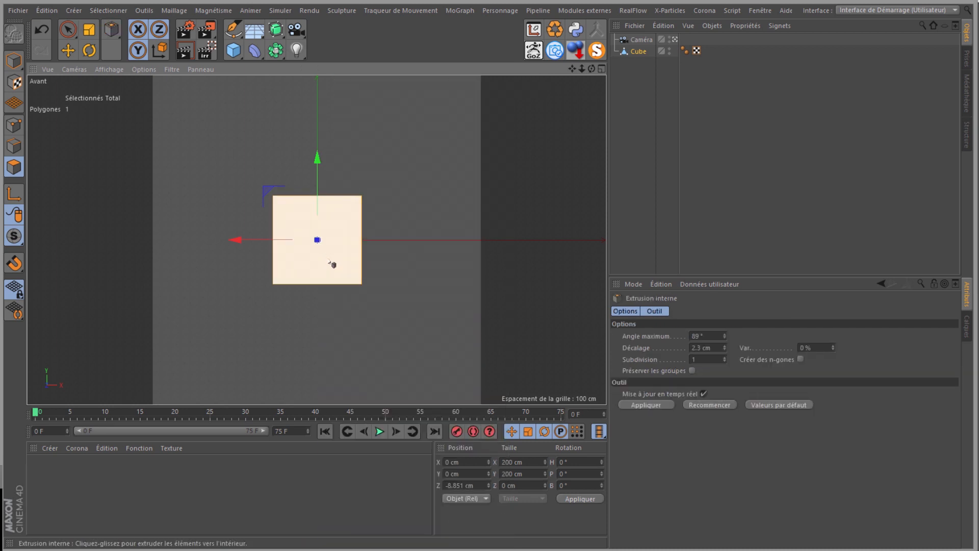
pyautogui.click(71, 69)
pyautogui.click(77, 125)
pyautogui.scroll(3, 321, 228)
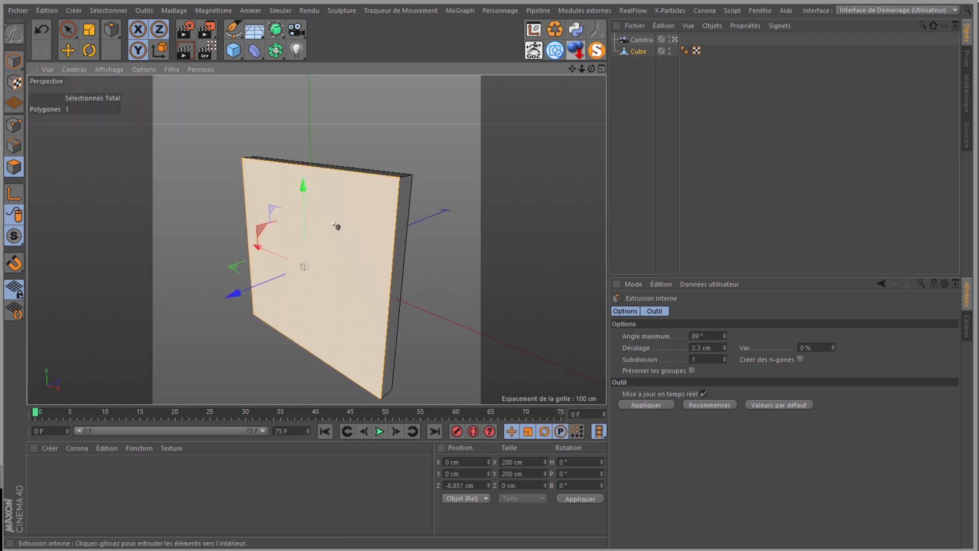
pyautogui.rightClick(333, 223)
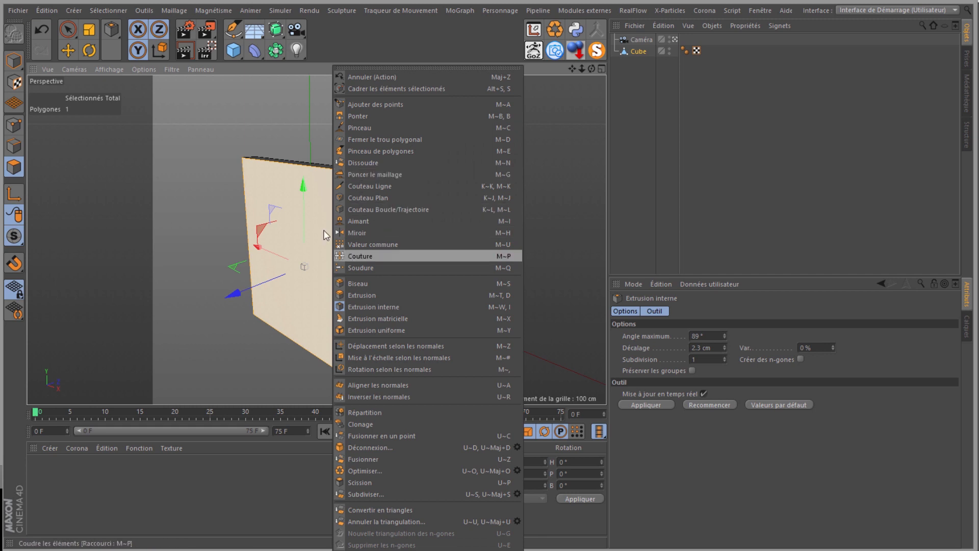
pyautogui.click(195, 162)
pyautogui.moveTo(195, 164); pyautogui.dragTo(492, 262)
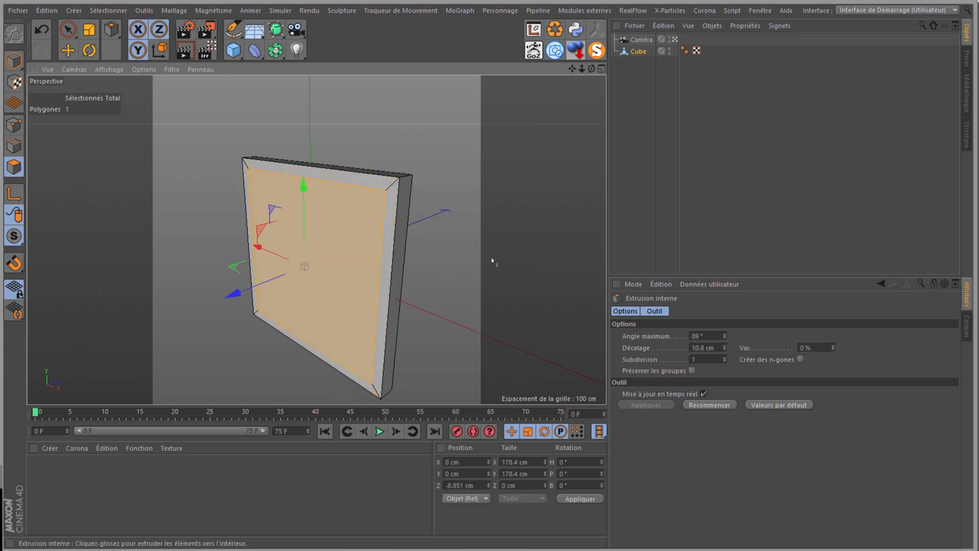
# - Scale the whole cube along its Z axis in model mode to a depth of about 52.5 cm
pyautogui.click(638, 52)
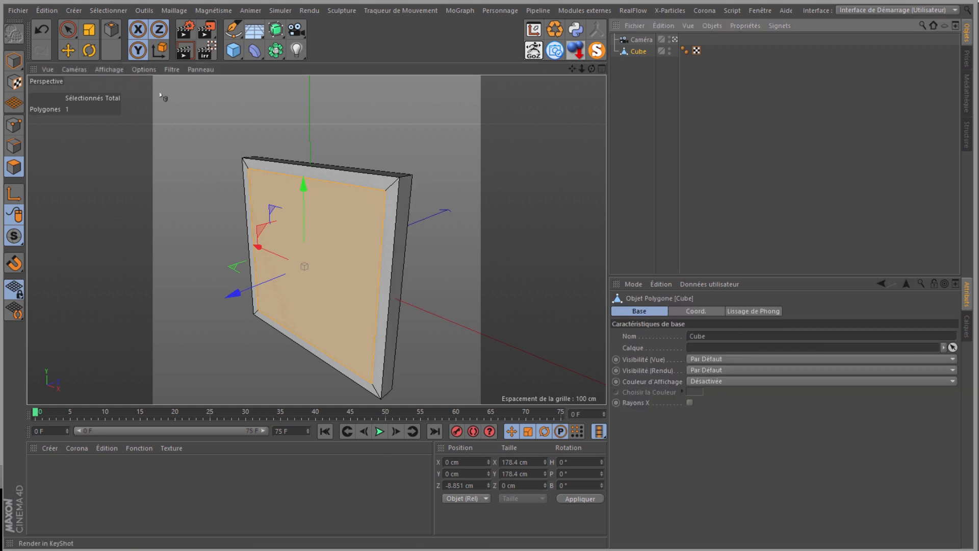
pyautogui.click(93, 31)
pyautogui.click(14, 61)
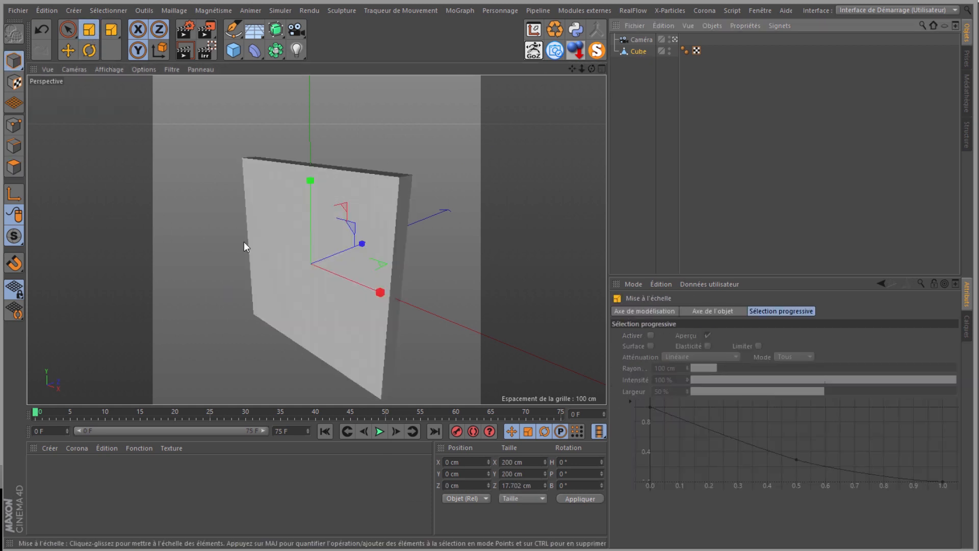
pyautogui.moveTo(366, 243); pyautogui.dragTo(437, 223)
# - Push the inset front face back into the cube along Z to about -9.5 cm, leaving a raised frame around it
pyautogui.click(637, 52)
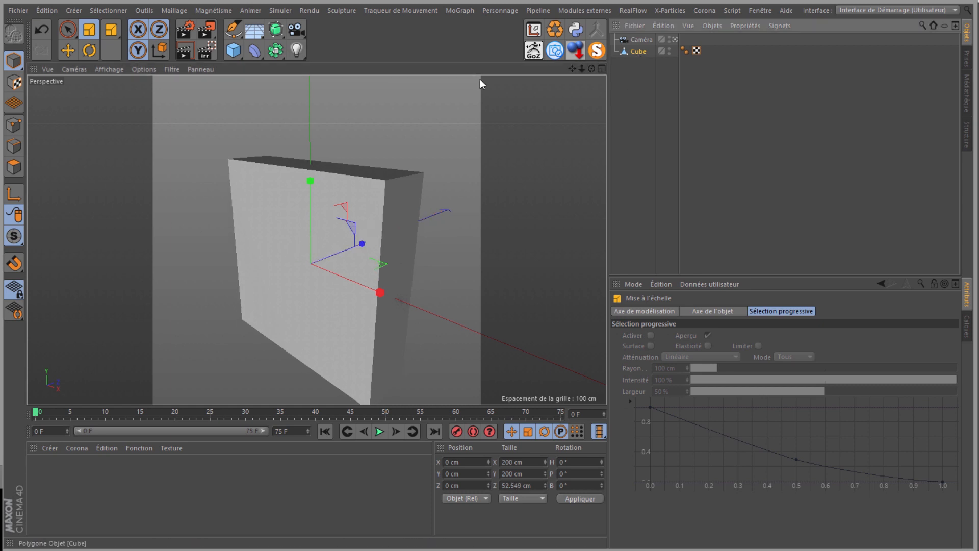
pyautogui.click(14, 166)
pyautogui.click(253, 271)
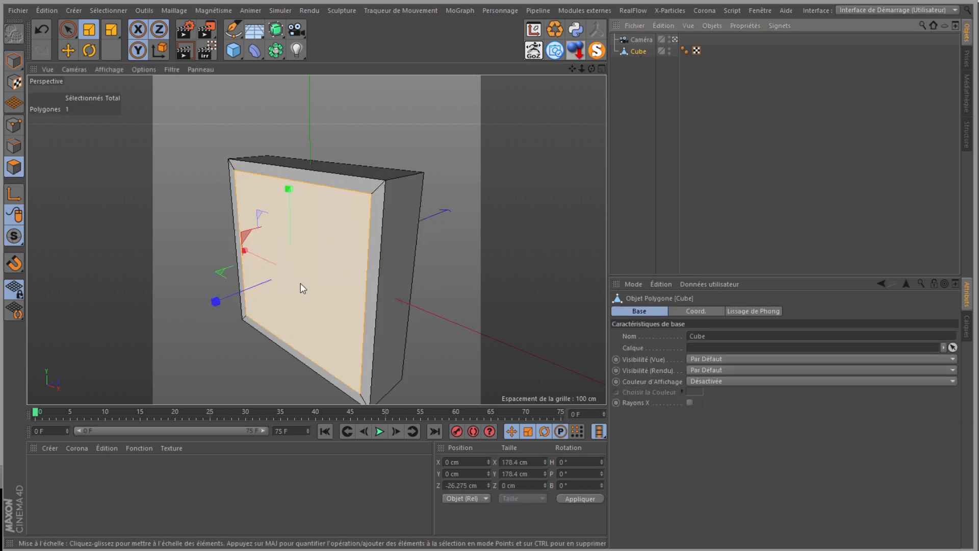
pyautogui.click(68, 50)
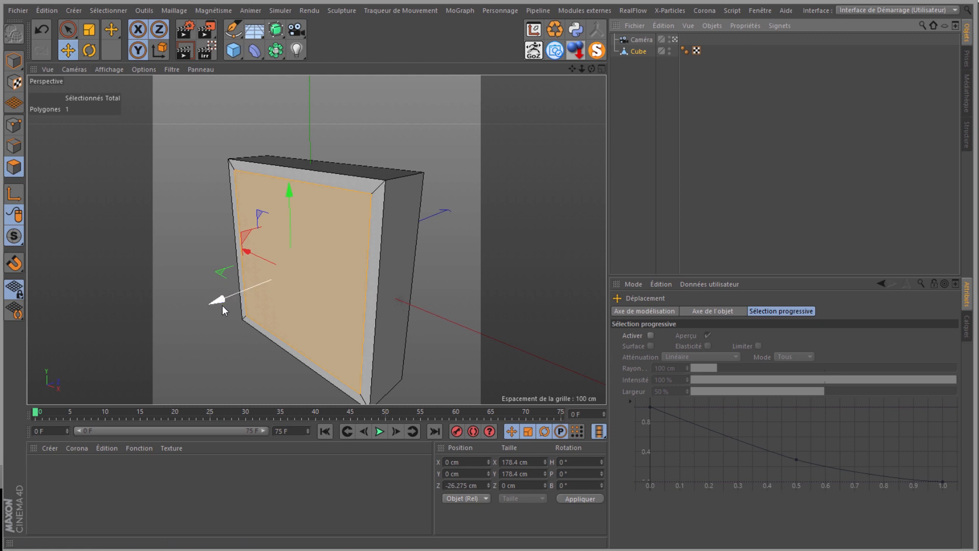
pyautogui.moveTo(220, 305); pyautogui.dragTo(238, 303)
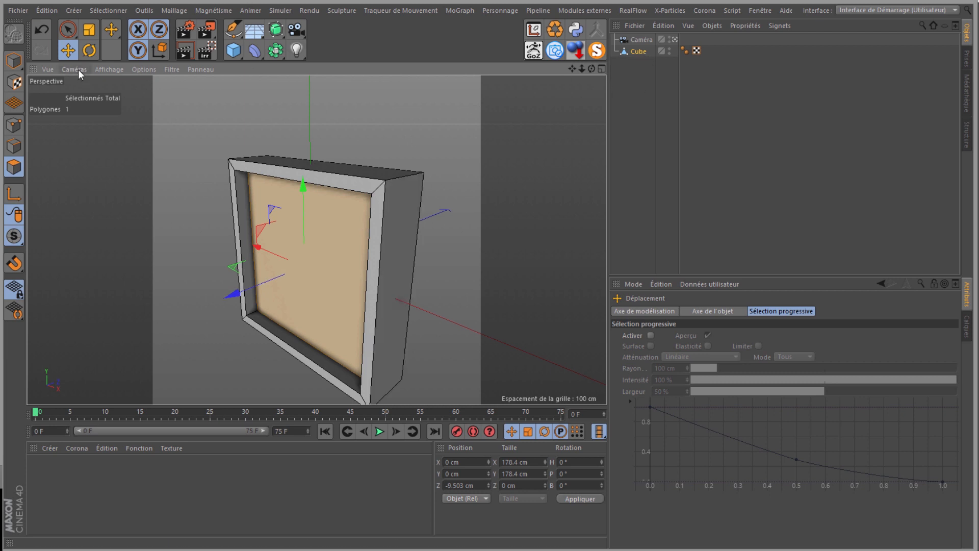
# - Return the framed cube to model mode and bring up the choice of camera views
pyautogui.click(108, 70)
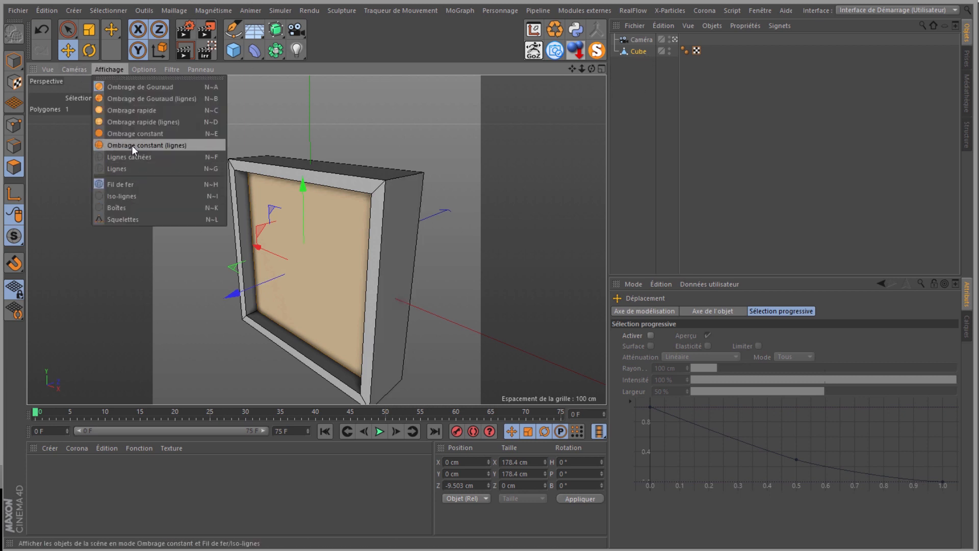
pyautogui.click(15, 60)
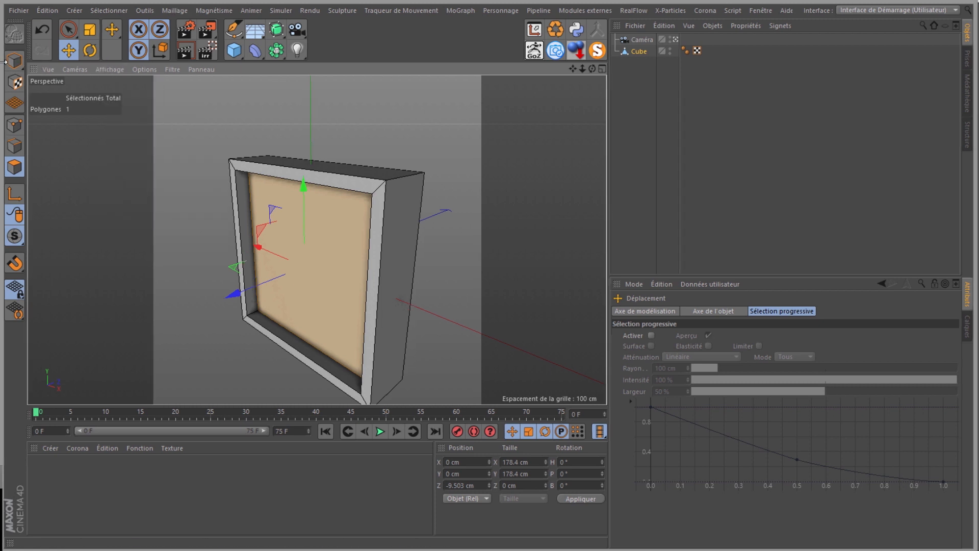
pyautogui.click(84, 70)
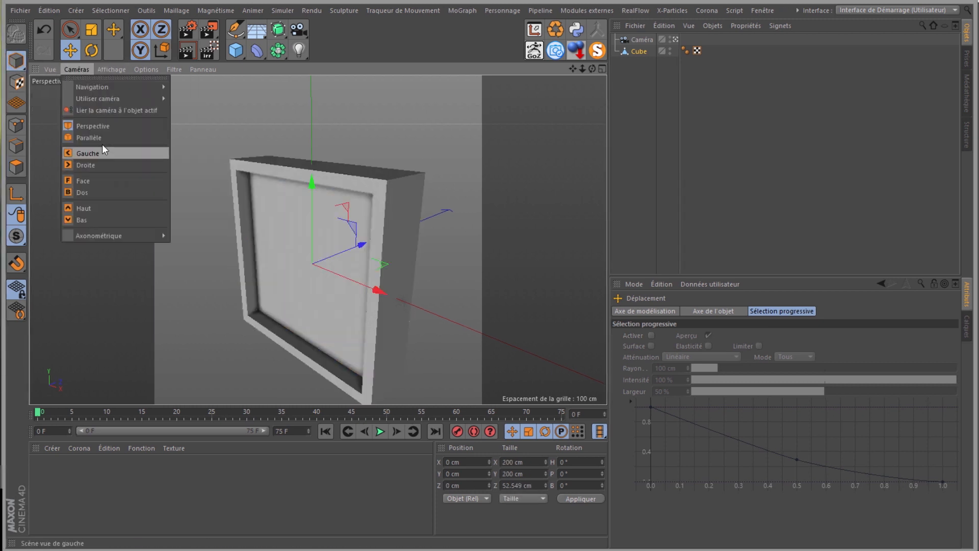
# - In the front view, duplicate the cube frame to X 256 cm, then duplicate that copy upward to about Y 289 cm
pyautogui.click(106, 184)
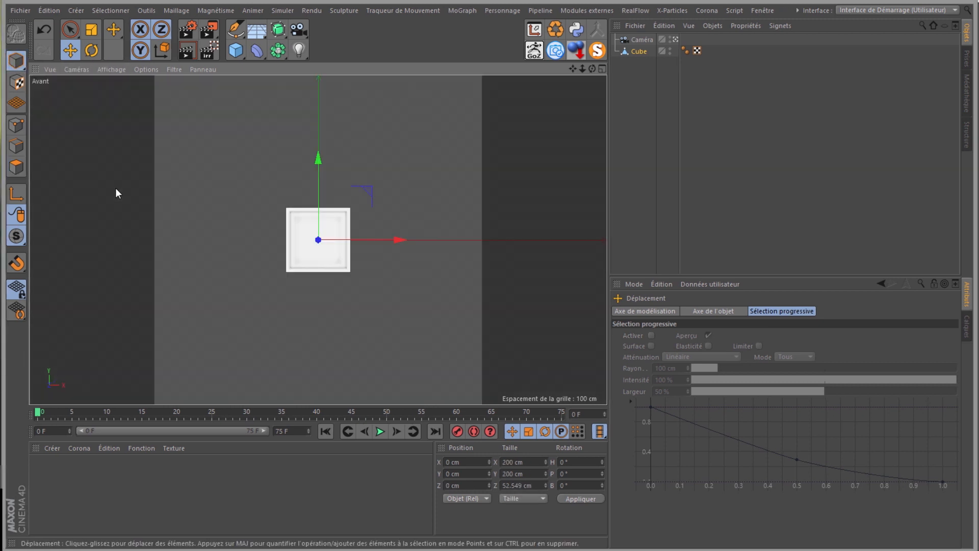
pyautogui.click(644, 51)
pyautogui.keyDown('ctrl'); pyautogui.moveTo(405, 241); pyautogui.dragTo(499, 240); pyautogui.keyUp('ctrl')
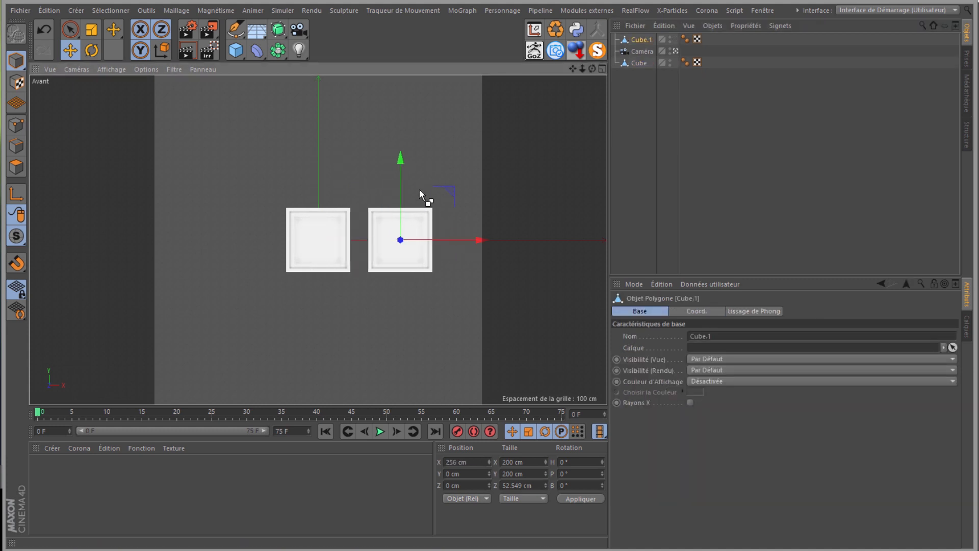
pyautogui.keyDown('ctrl'); pyautogui.moveTo(402, 168); pyautogui.dragTo(400, 78); pyautogui.keyUp('ctrl')
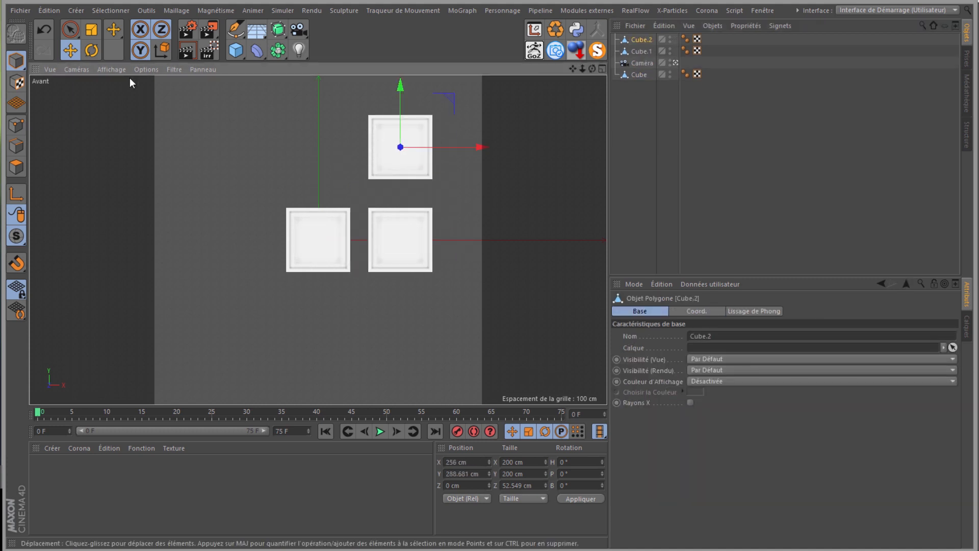
# - Stretch the upper frame to about 470 cm wide along X and move it sideways, above and left of the first frame
pyautogui.click(91, 30)
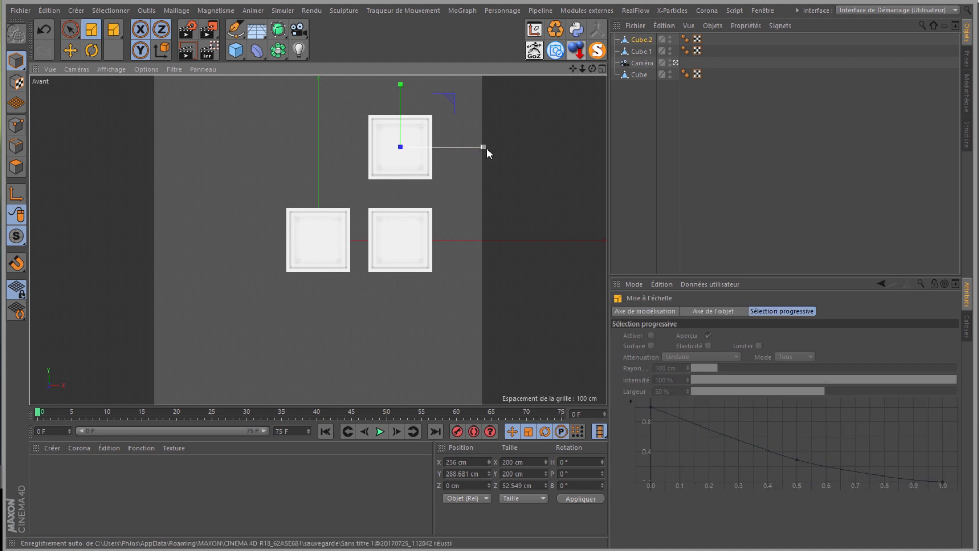
pyautogui.moveTo(483, 147); pyautogui.dragTo(601, 148)
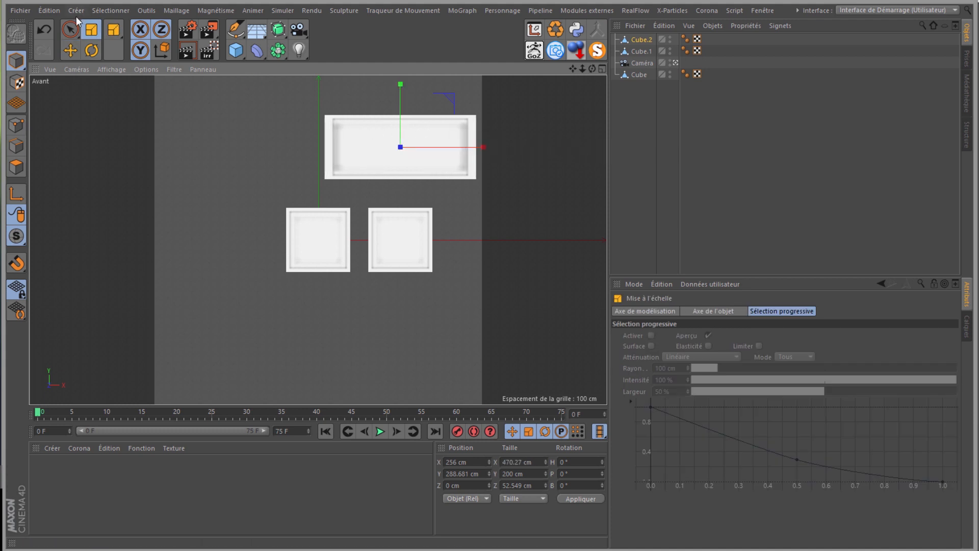
pyautogui.click(71, 52)
pyautogui.moveTo(465, 153); pyautogui.dragTo(340, 165)
# - Duplicate the wide frame to about X 212, Y -347 cm, and the square frame in place and to about X -361, Y -312 cm
pyautogui.keyDown('ctrl'); pyautogui.moveTo(268, 96); pyautogui.dragTo(454, 352); pyautogui.keyUp('ctrl')
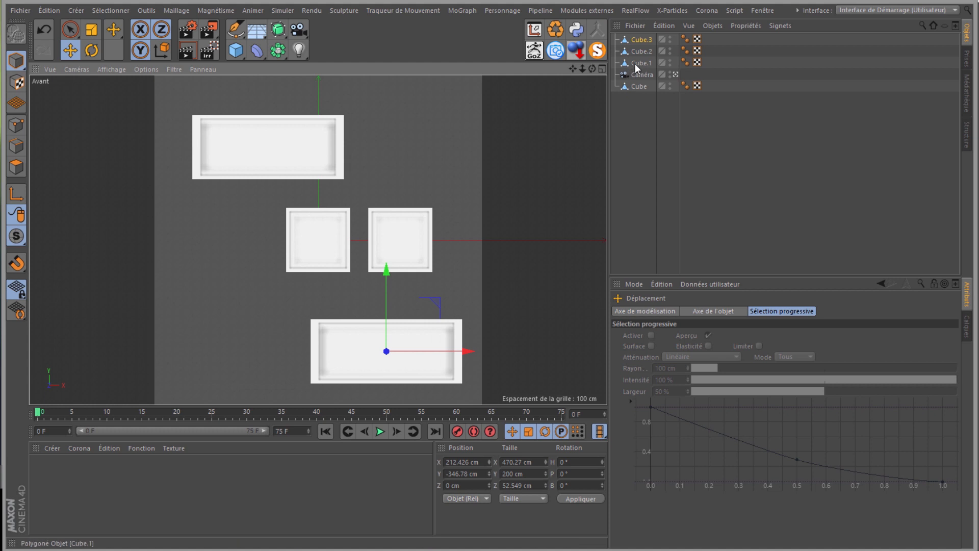
pyautogui.click(637, 86)
pyautogui.keyDown('ctrl'); pyautogui.moveTo(637, 86); pyautogui.dragTo(638, 100); pyautogui.keyUp('ctrl')
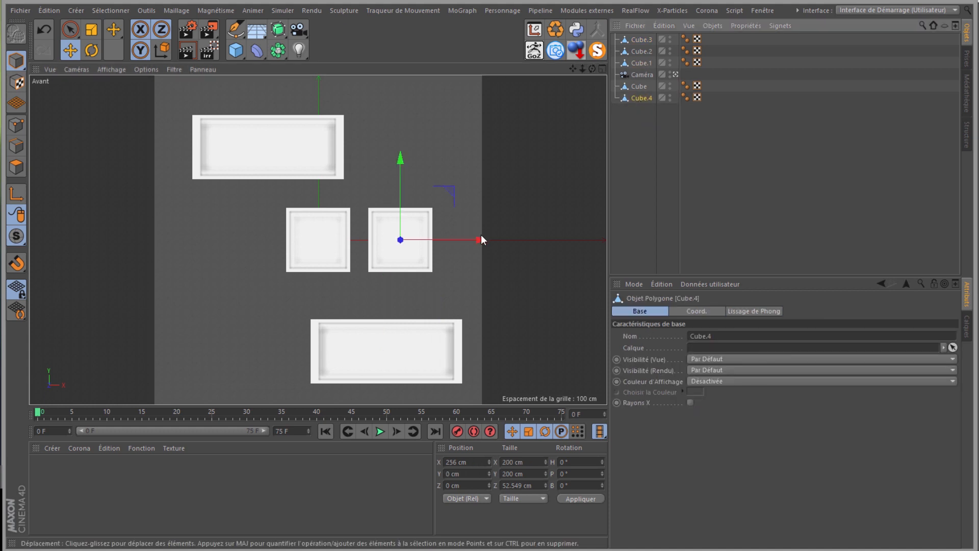
pyautogui.keyDown('ctrl'); pyautogui.moveTo(481, 239); pyautogui.dragTo(223, 271); pyautogui.keyUp('ctrl')
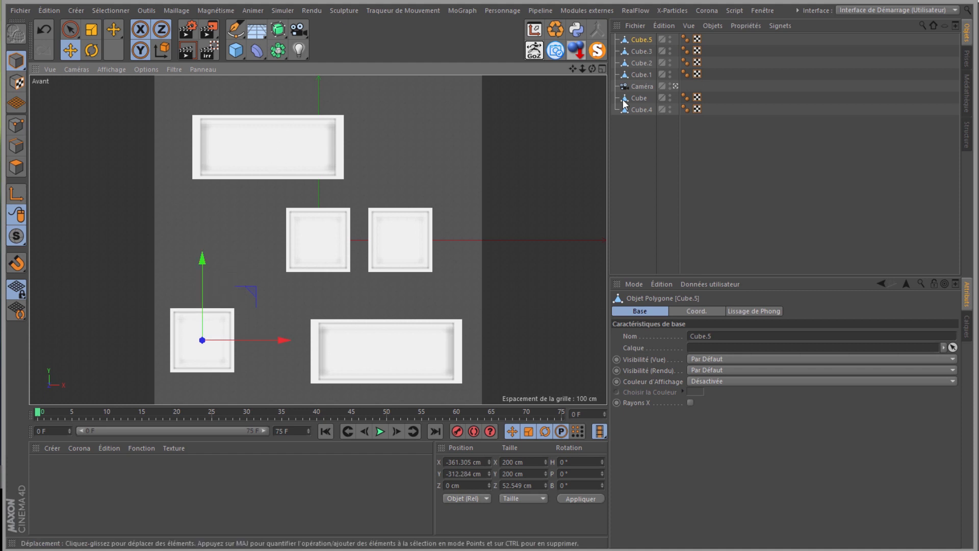
# - Place the camera first in the object hierarchy and group all six cube frames under one null
pyautogui.moveTo(641, 86); pyautogui.dragTo(650, 75)
pyautogui.moveTo(645, 39); pyautogui.dragTo(643, 37)
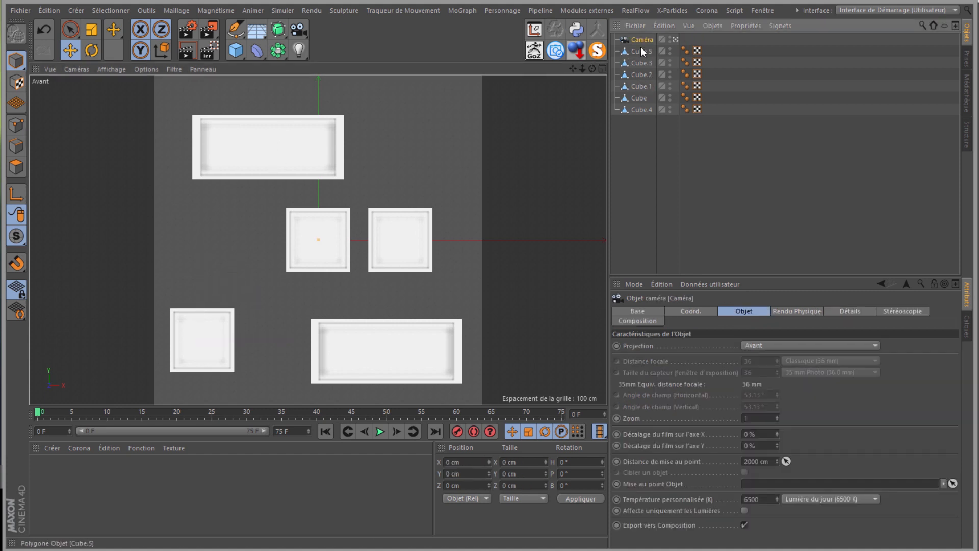
pyautogui.click(641, 51)
pyautogui.keyDown('shift'); pyautogui.click(643, 110); pyautogui.keyUp('shift')
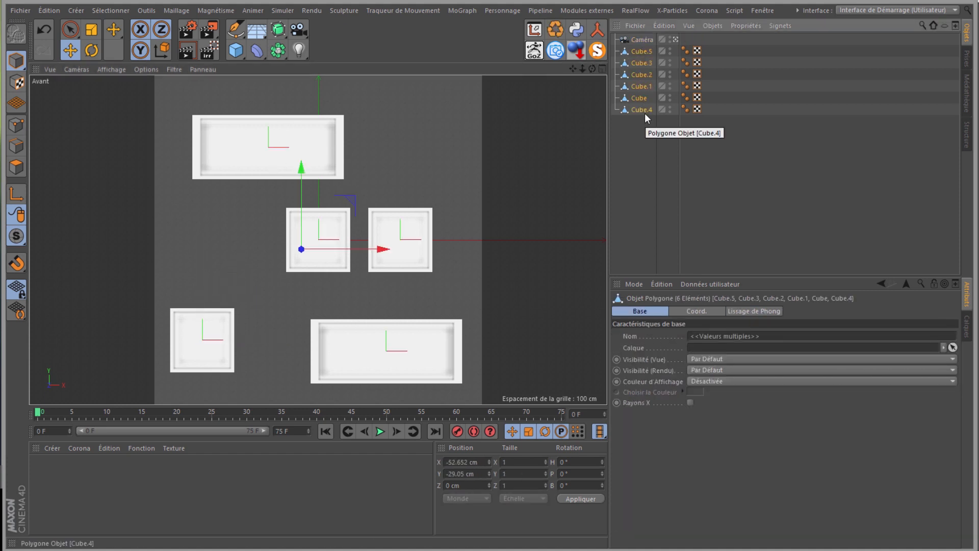
pyautogui.hotkey('alt', 'g')
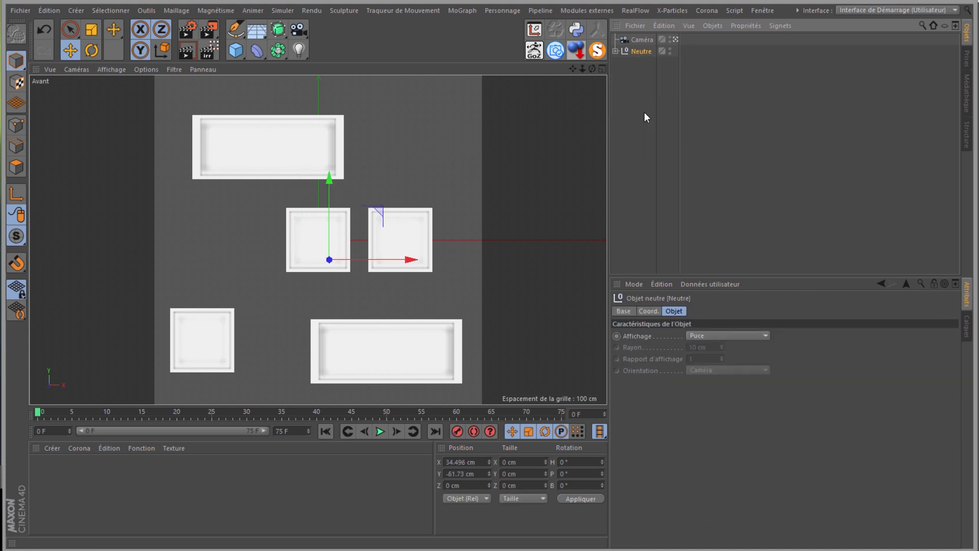
# - Rename the null containing the frames as "Premier plan"
pyautogui.doubleClick(640, 52)
pyautogui.write('F')
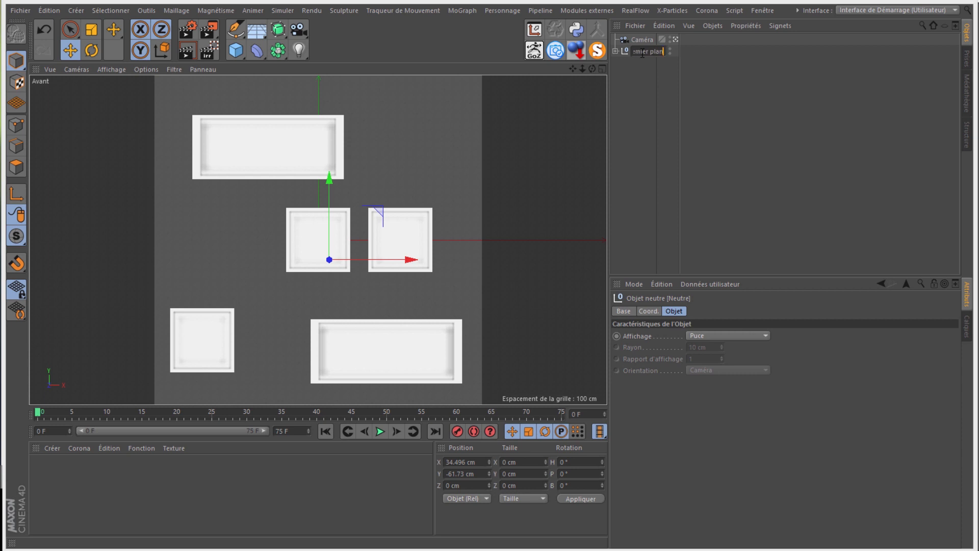
pyautogui.write('remier plan')
pyautogui.press('Return')
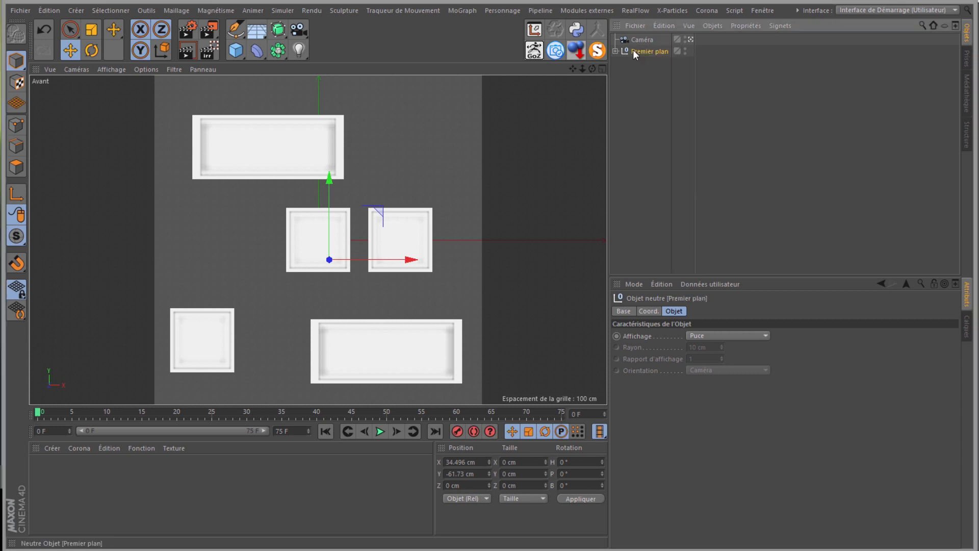
# - Duplicate the Premier plan group and rename the copy "Second plan"
pyautogui.keyDown('ctrl'); pyautogui.moveTo(632, 50); pyautogui.dragTo(638, 63); pyautogui.keyUp('ctrl')
pyautogui.doubleClick(643, 63)
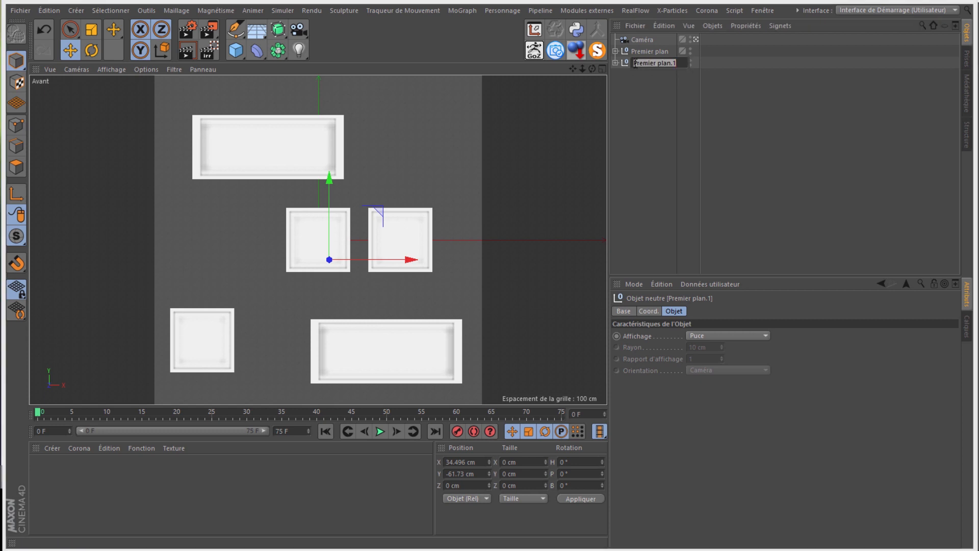
pyautogui.click(654, 64)
pyautogui.press('BackSpace')
pyautogui.press('BackSpace')
pyautogui.press('BackSpace')
pyautogui.press('BackSpace')
pyautogui.press('BackSpace')
pyautogui.press('BackSpace')
pyautogui.press('BackSpace')
pyautogui.press('BackSpace')
pyautogui.write('Second plan')
pyautogui.press('Return')
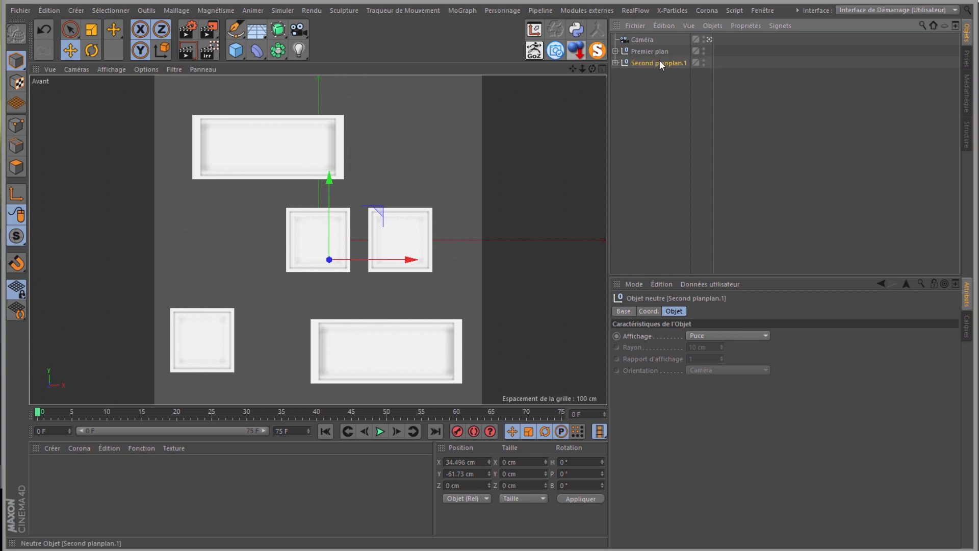
pyautogui.doubleClick(674, 62)
pyautogui.moveTo(670, 62); pyautogui.dragTo(744, 63)
pyautogui.press('BackSpace')
pyautogui.press('Return')
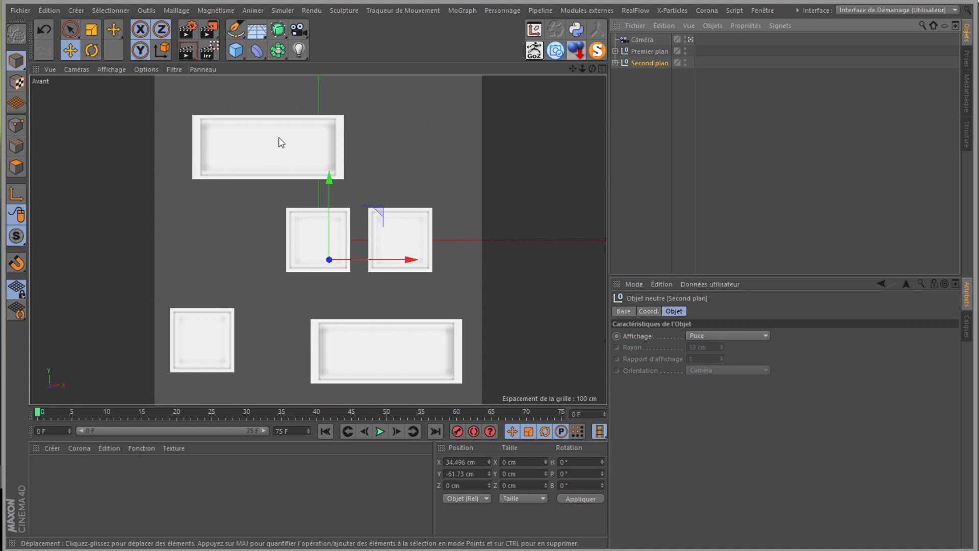
# - Switch to the perspective view and rotate the Second plan group to a bank angle of -90°
pyautogui.click(79, 69)
pyautogui.click(107, 135)
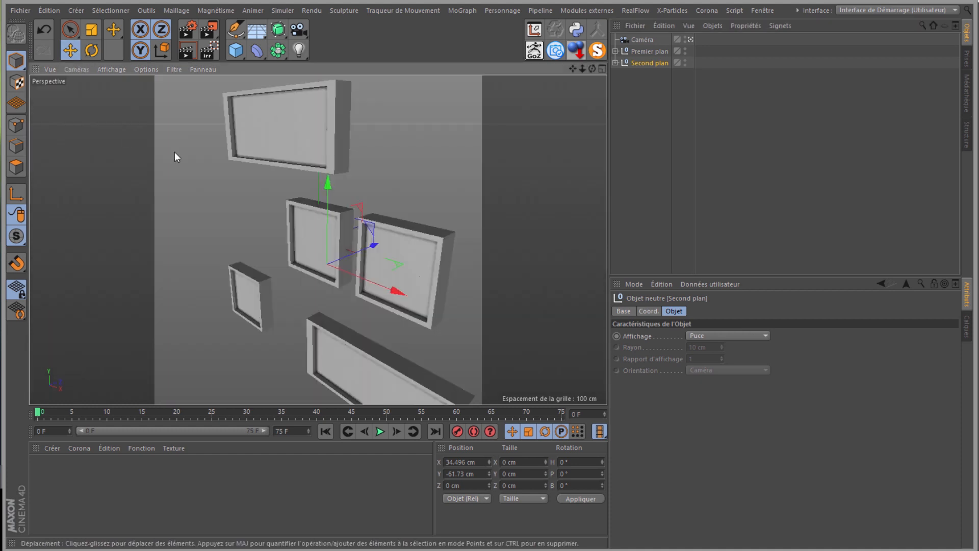
pyautogui.scroll(-1, 225, 175)
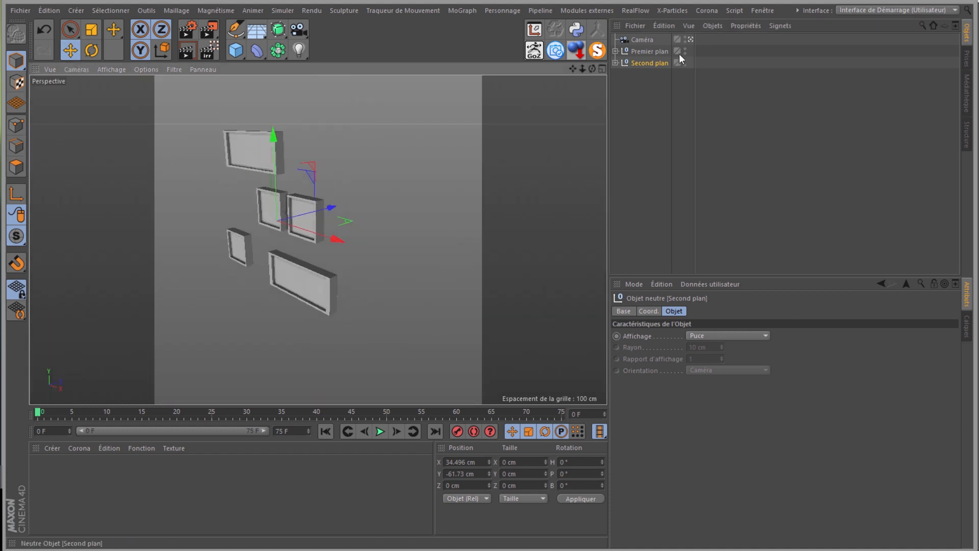
pyautogui.click(91, 50)
pyautogui.moveTo(312, 217); pyautogui.dragTo(253, 131)
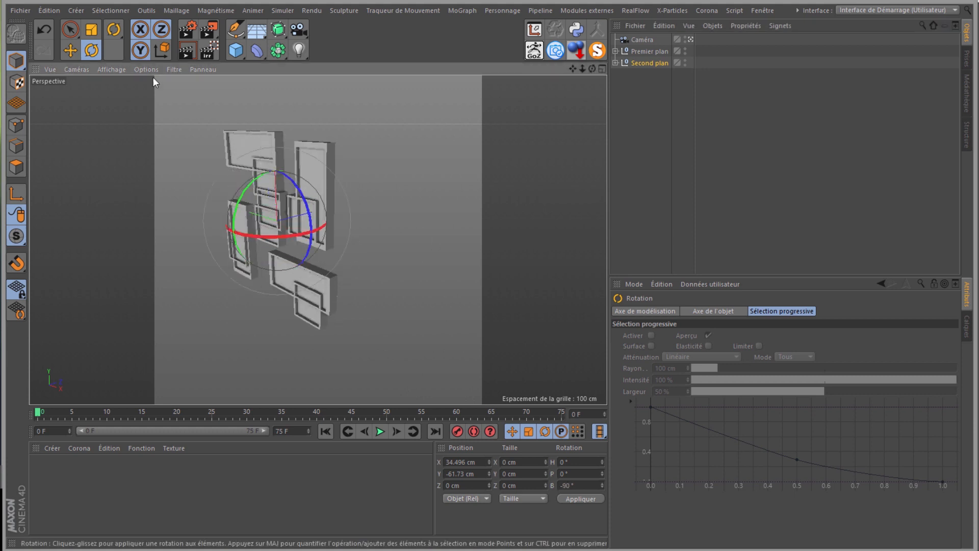
# - Move the Second plan group back along Z to about 118 cm, behind the Premier plan frames
pyautogui.press('e')
pyautogui.moveTo(303, 214); pyautogui.dragTo(336, 206)
pyautogui.moveTo(587, 69); pyautogui.dragTo(480, 147)
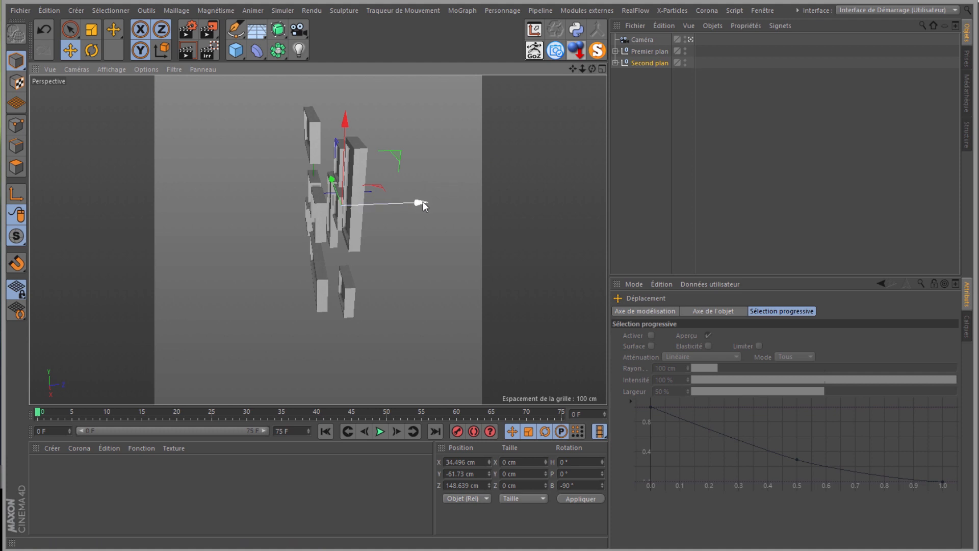
pyautogui.moveTo(423, 201)
pyautogui.mouseDown()
pyautogui.moveTo(412, 204)
pyautogui.moveTo(420, 202)
pyautogui.mouseUp()
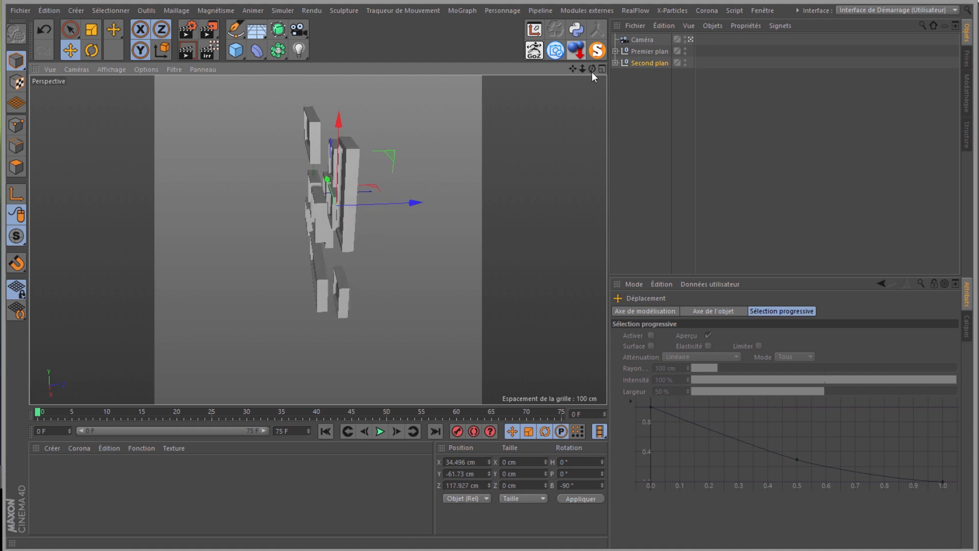
# - Return to the front view and hide the Premier plan and Second plan groups in the viewport
pyautogui.moveTo(592, 68); pyautogui.dragTo(492, 258)
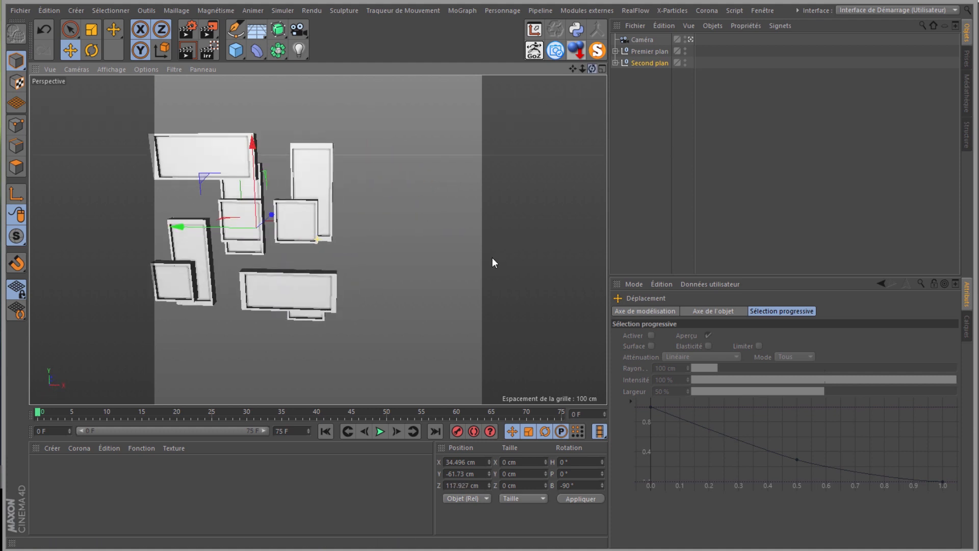
pyautogui.click(80, 69)
pyautogui.click(94, 179)
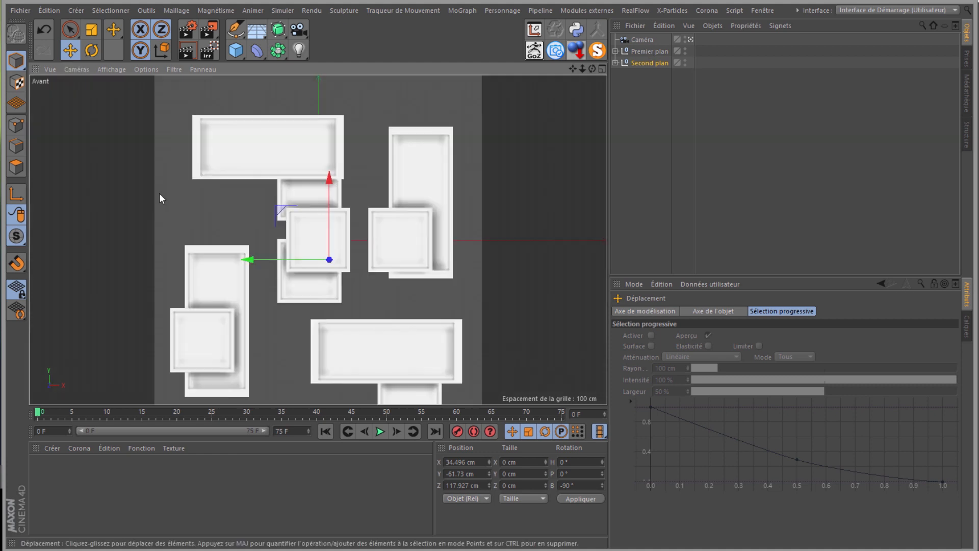
pyautogui.click(685, 49)
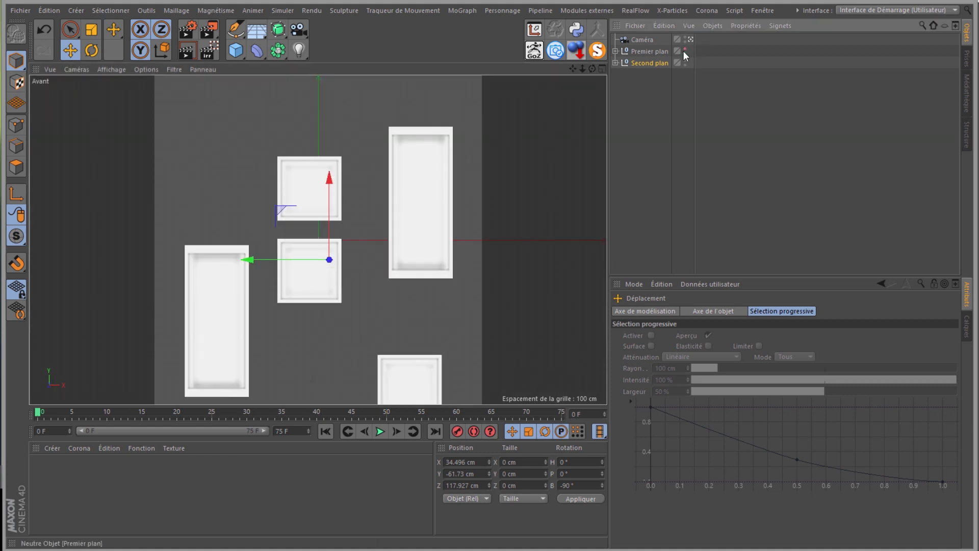
pyautogui.click(685, 61)
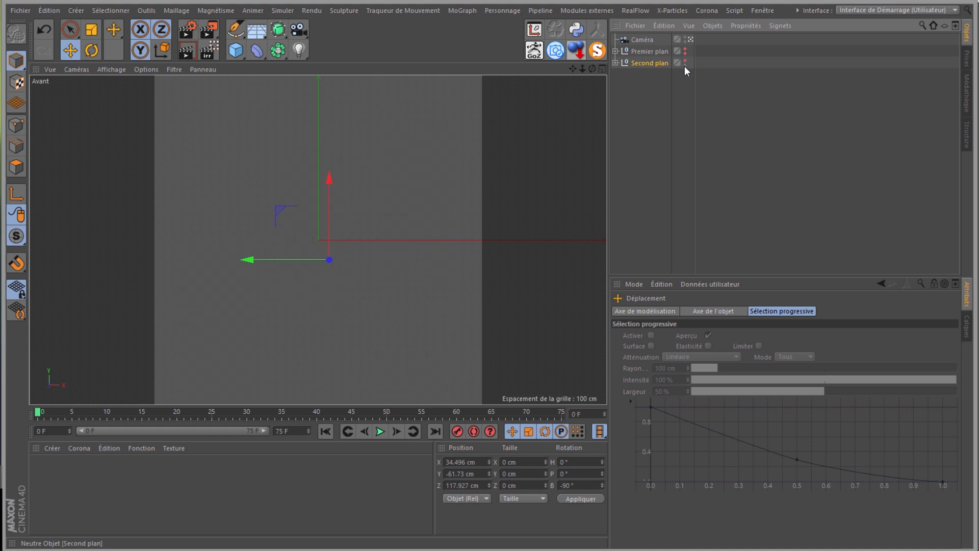
# - Display the viewport grid and enable snapping to the workplane and grid points
pyautogui.click(172, 69)
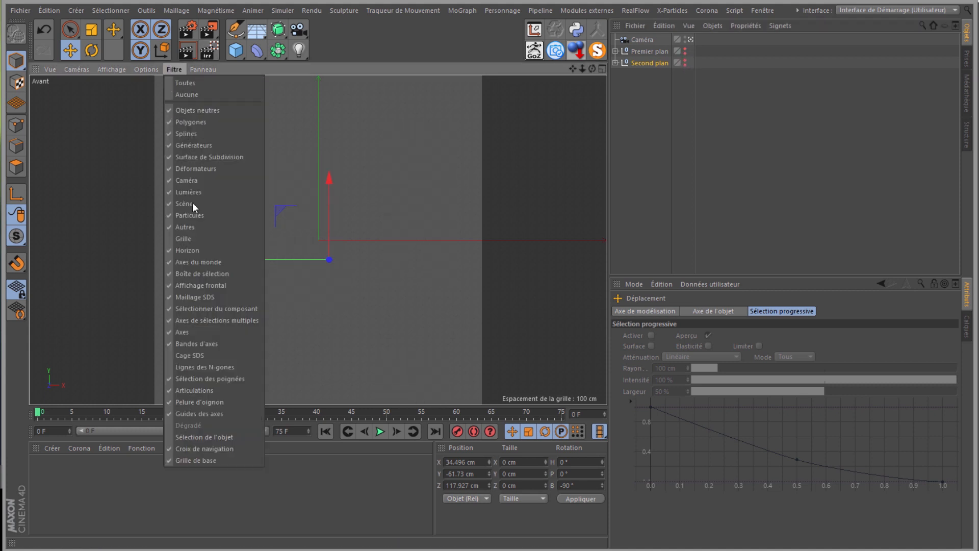
pyautogui.click(184, 238)
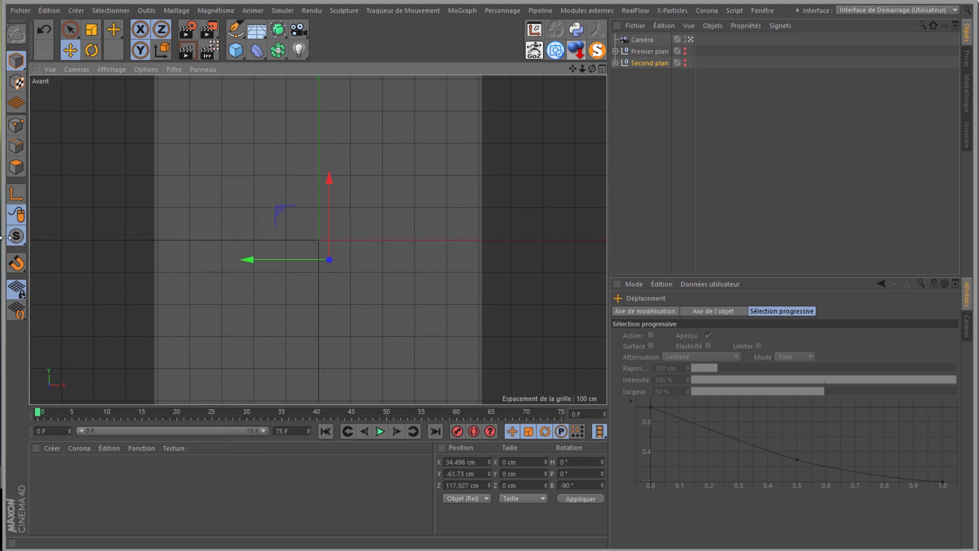
pyautogui.click(16, 264)
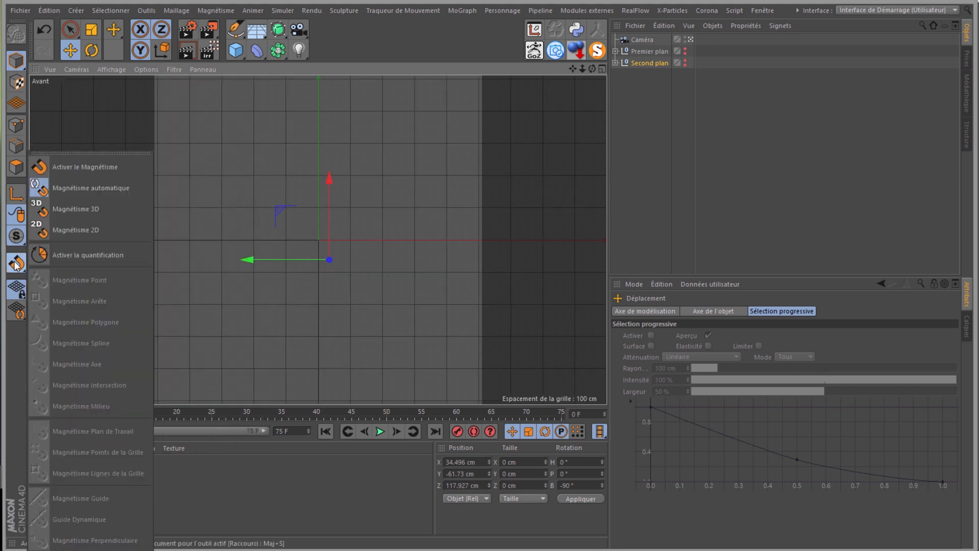
pyautogui.click(71, 166)
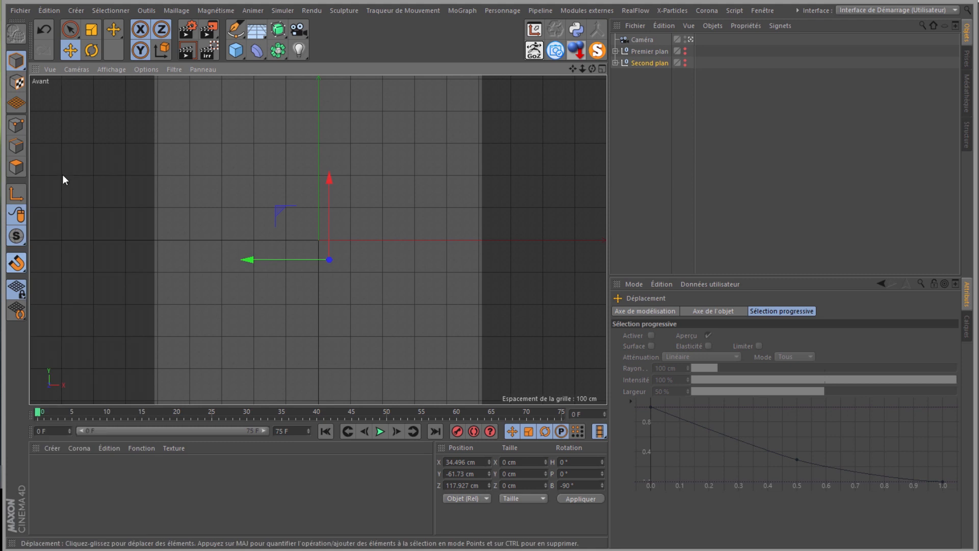
pyautogui.click(17, 264)
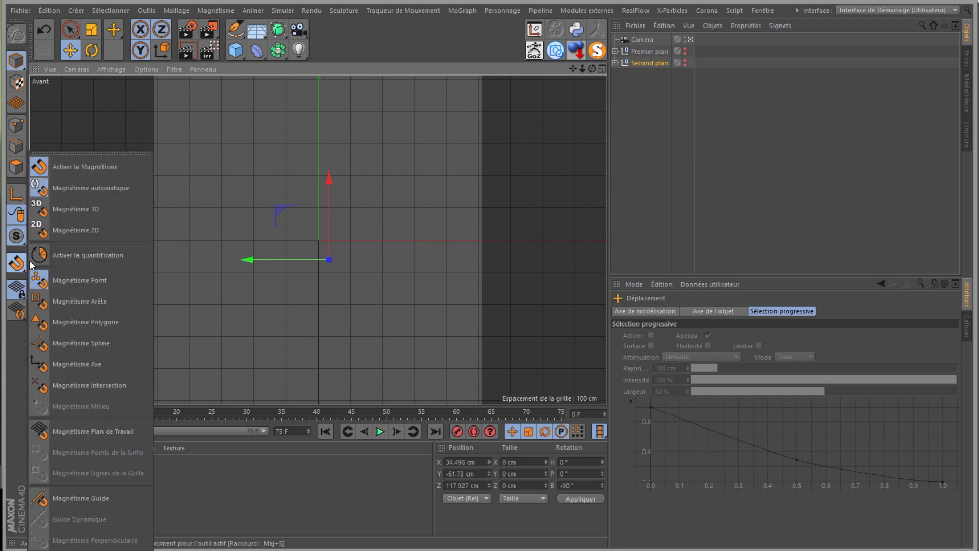
pyautogui.click(89, 431)
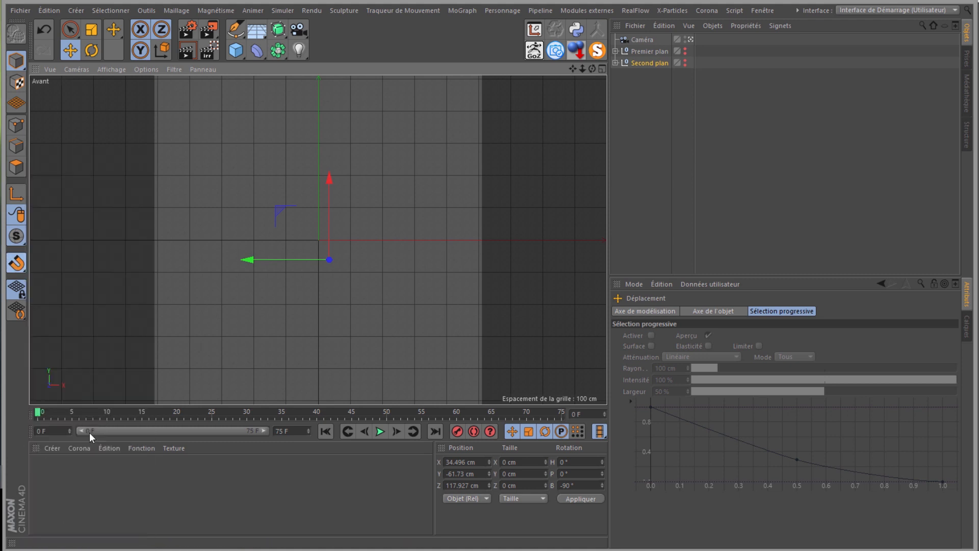
pyautogui.click(17, 264)
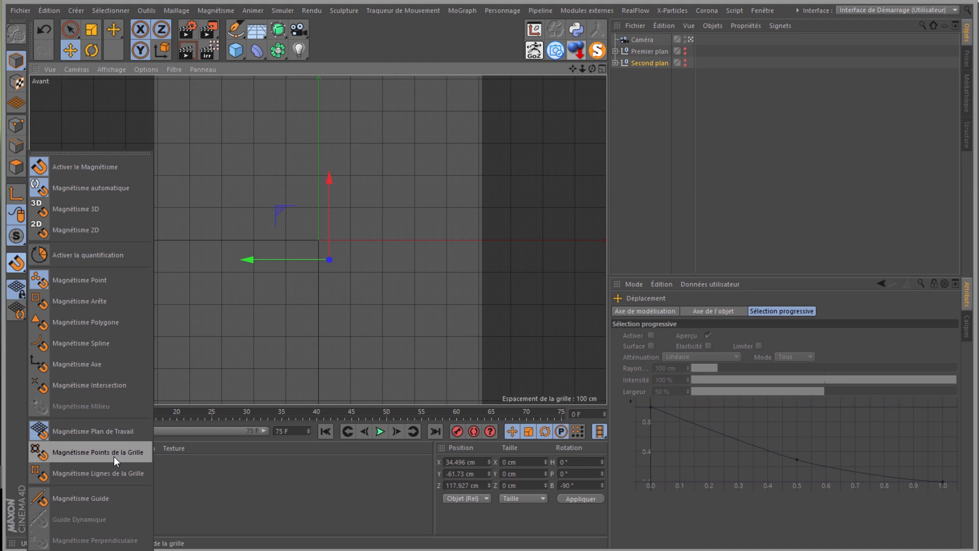
pyautogui.click(74, 451)
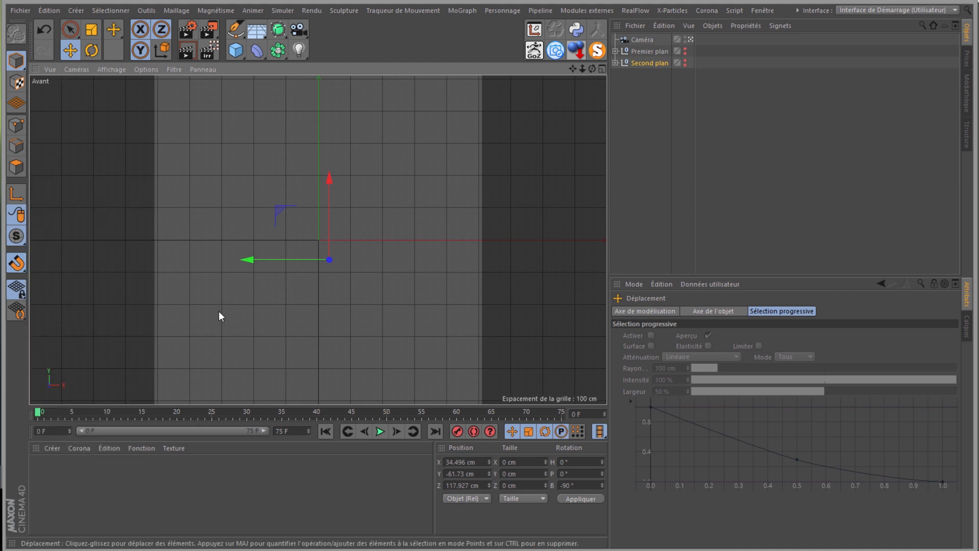
# - Set the Pen tool to Linear type and start a spline about 400 cm left of and 400 cm below the origin
pyautogui.click(234, 33)
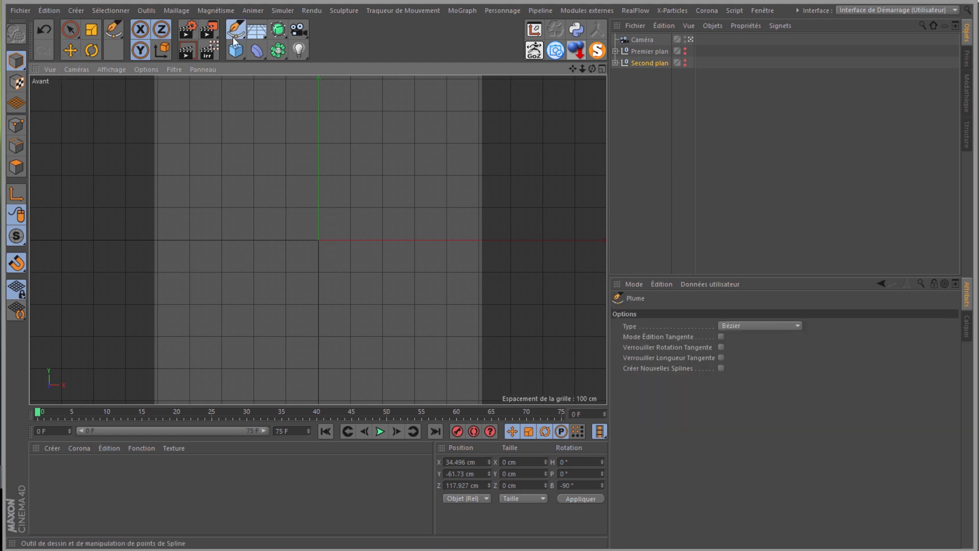
pyautogui.click(750, 327)
pyautogui.click(743, 338)
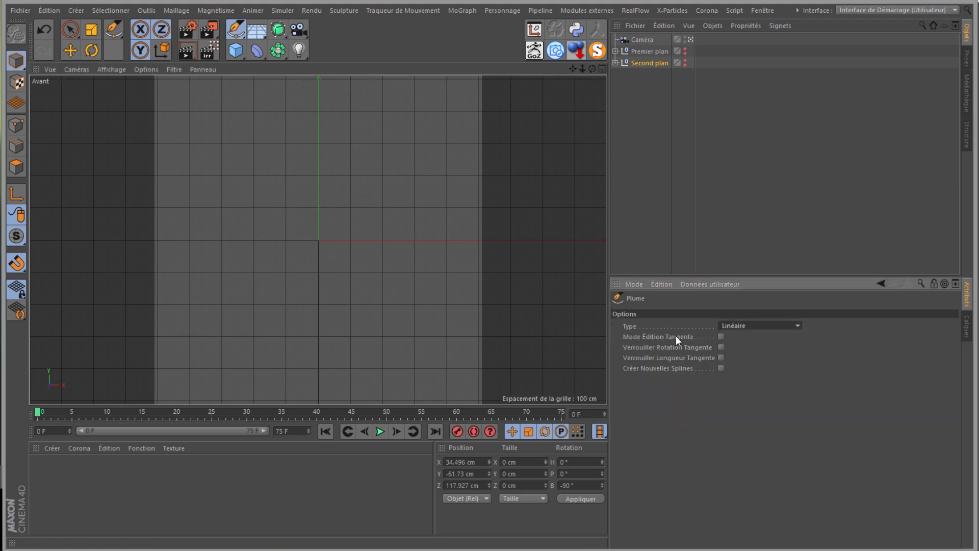
pyautogui.click(189, 369)
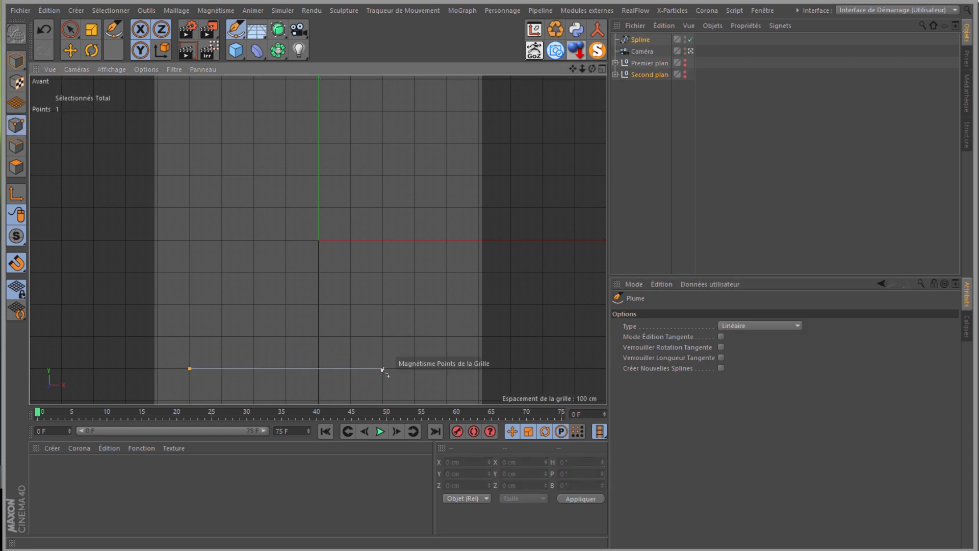
pyautogui.click(415, 368)
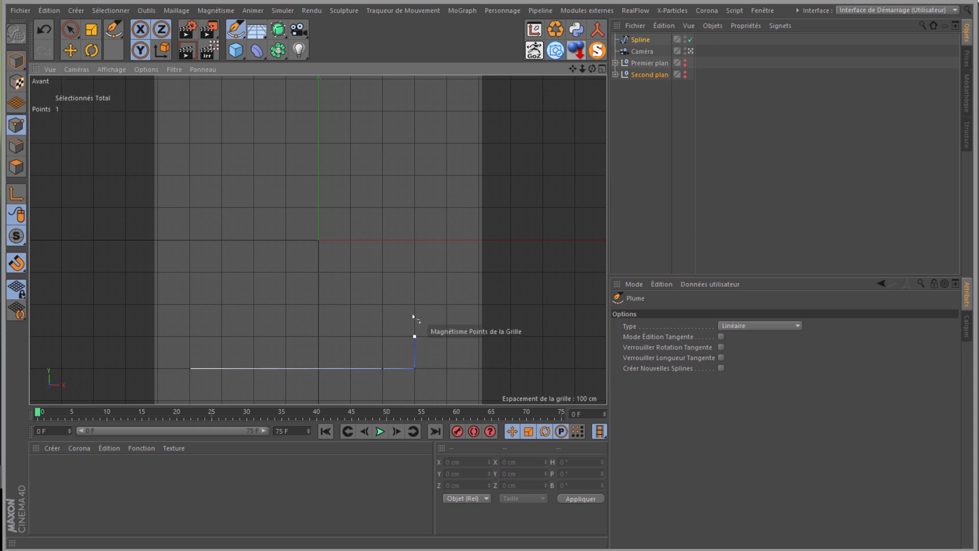
pyautogui.click(415, 272)
pyautogui.hotkey('ctrl', 'z')
pyautogui.hotkey('ctrl', 'z')
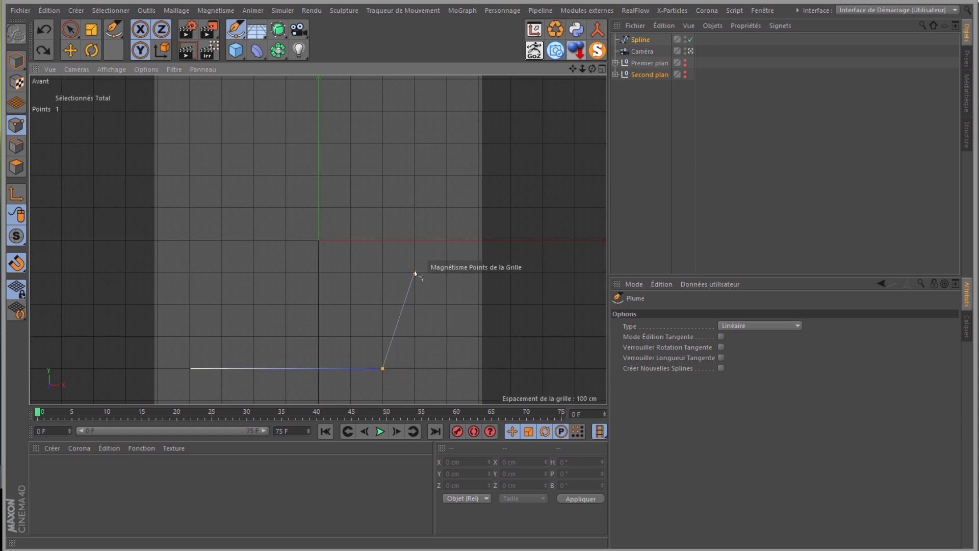
pyautogui.hotkey('ctrl', 'z')
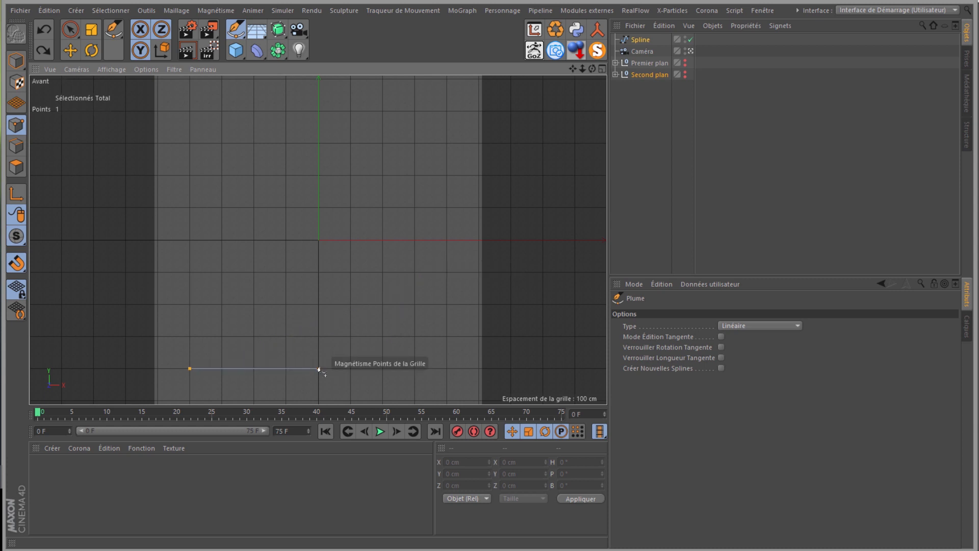
# - Draw a grid-snapped stepped path 500 cm right, 800 cm up and about 500 cm right, with extra points 100 cm either side of each corner
pyautogui.click(350, 368)
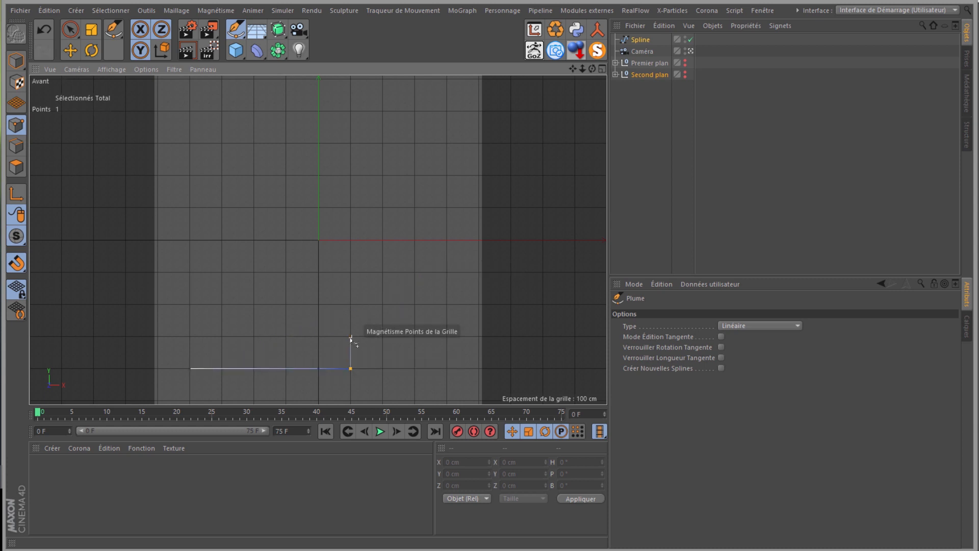
pyautogui.click(350, 337)
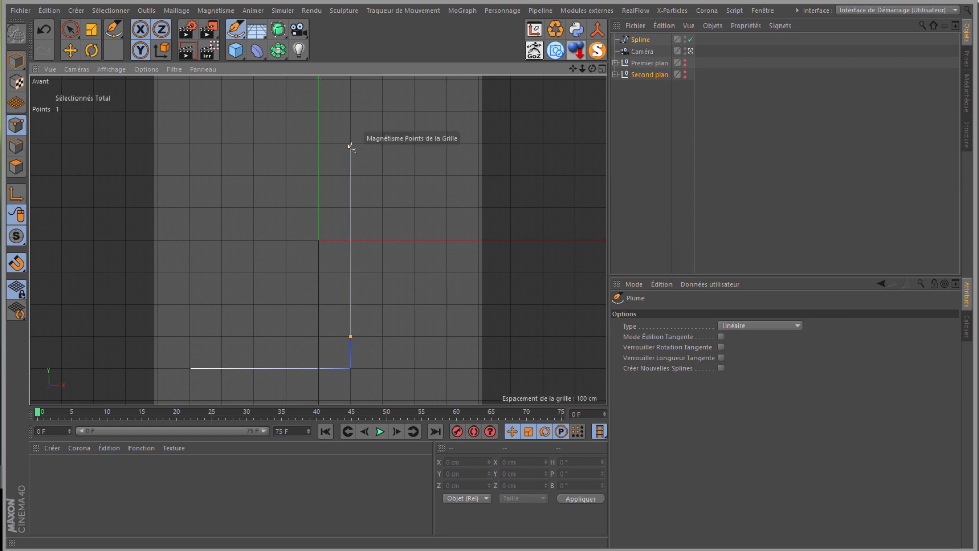
pyautogui.click(350, 145)
pyautogui.click(350, 111)
pyautogui.click(383, 111)
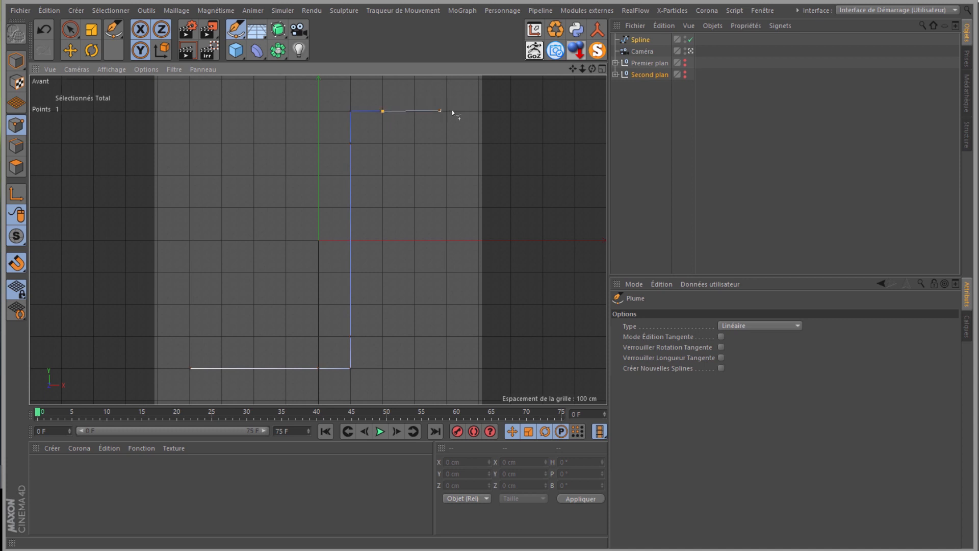
pyautogui.click(516, 114)
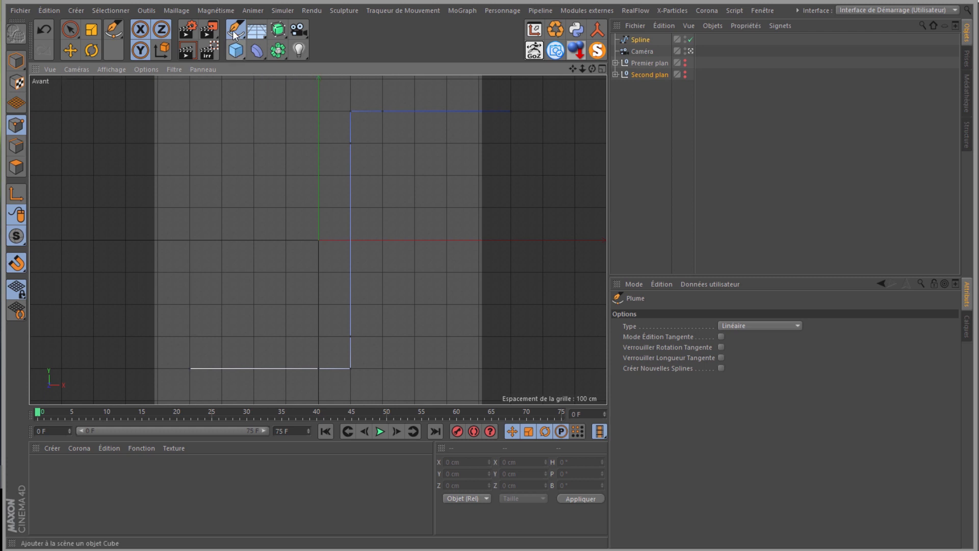
# - Add a circle spline with a radius of 40 cm as the pipe profile
pyautogui.moveTo(234, 35); pyautogui.dragTo(343, 66)
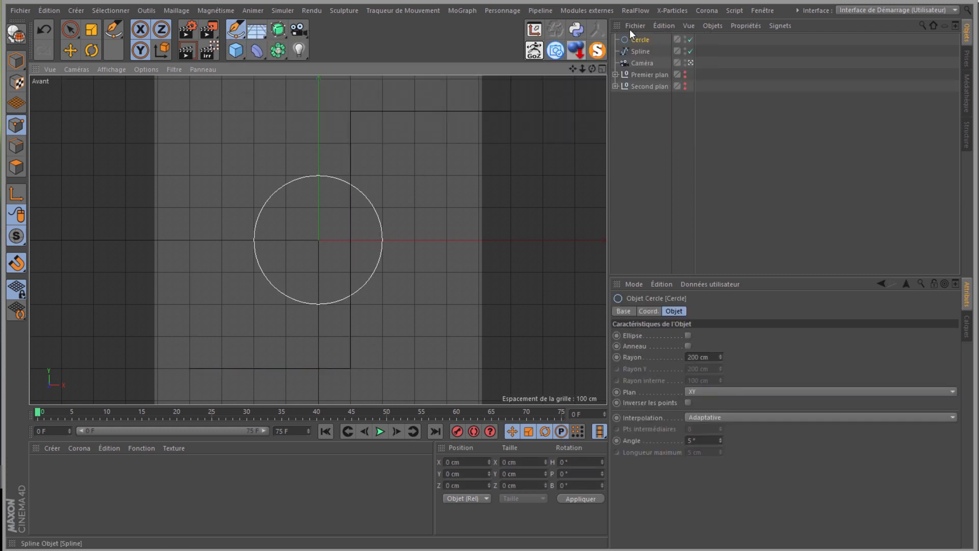
pyautogui.moveTo(697, 356); pyautogui.dragTo(726, 361)
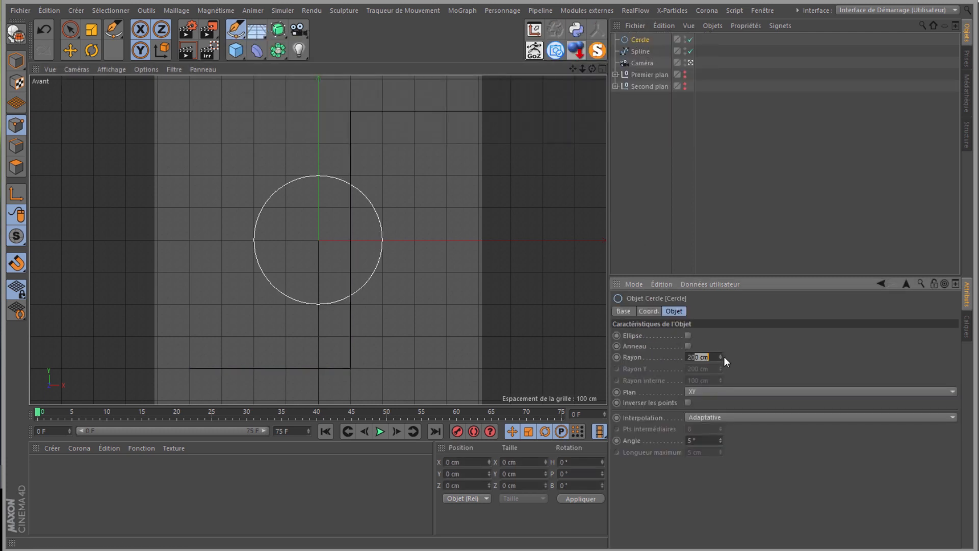
pyautogui.press('Return')
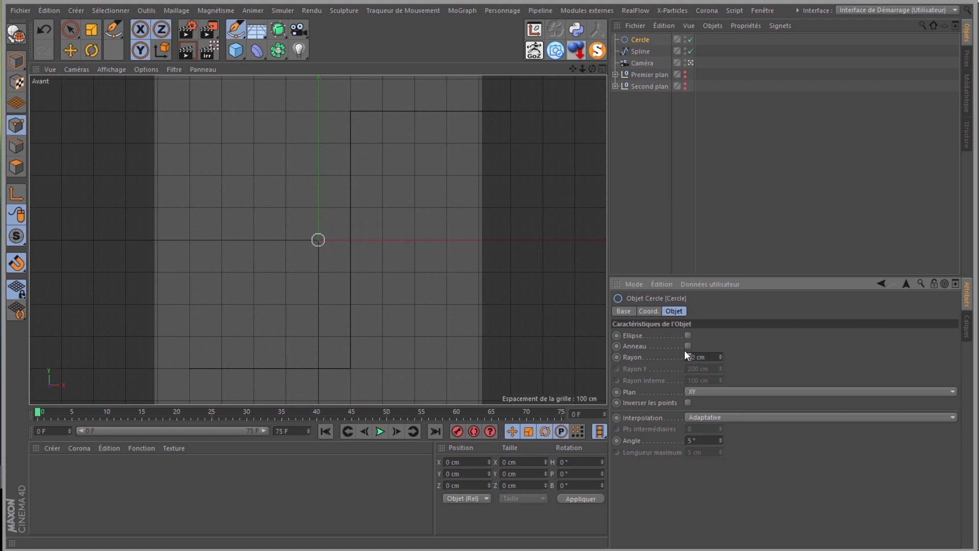
pyautogui.write('4')
pyautogui.press('Return')
# - Add a Sweep (Extrusion contrôlée) object and nest the circle and the path spline inside it
pyautogui.click(278, 50)
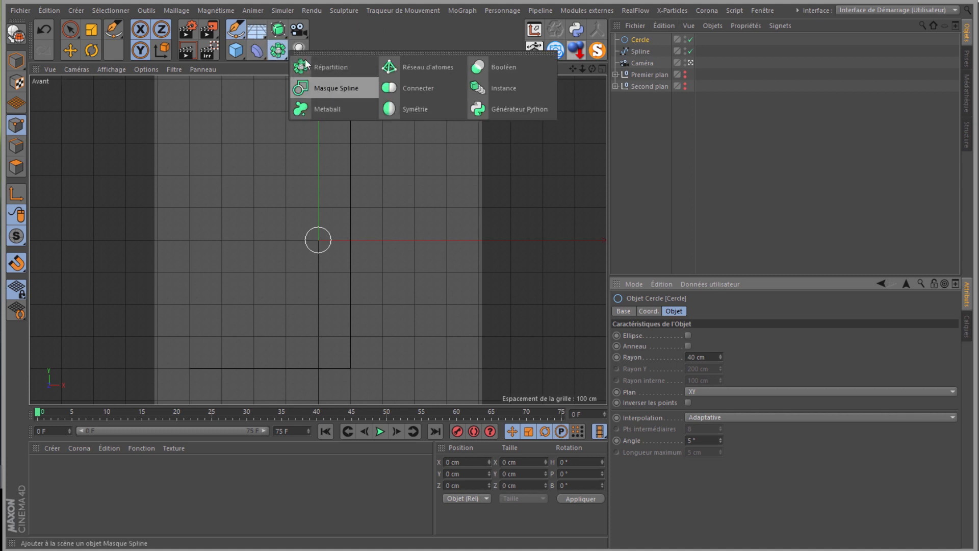
pyautogui.click(278, 29)
pyautogui.click(321, 88)
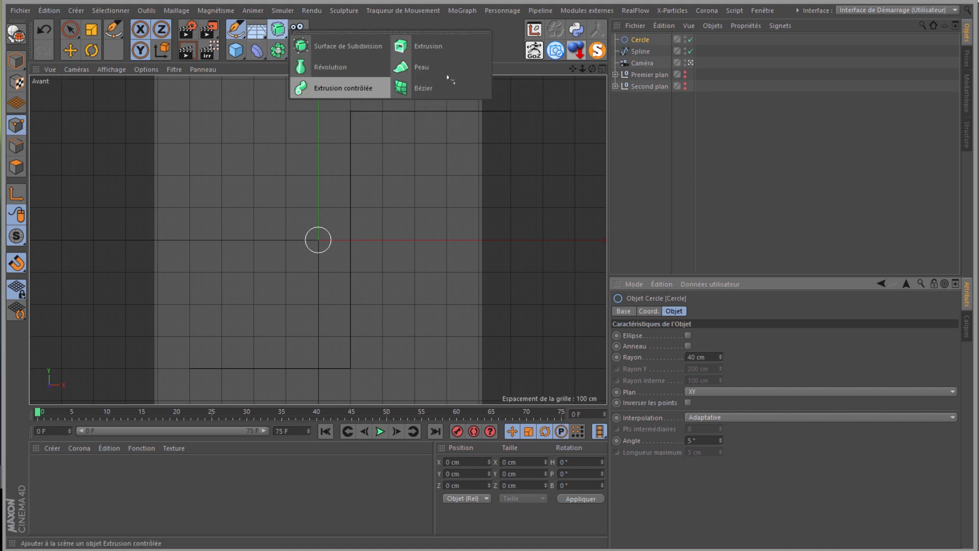
pyautogui.click(644, 53)
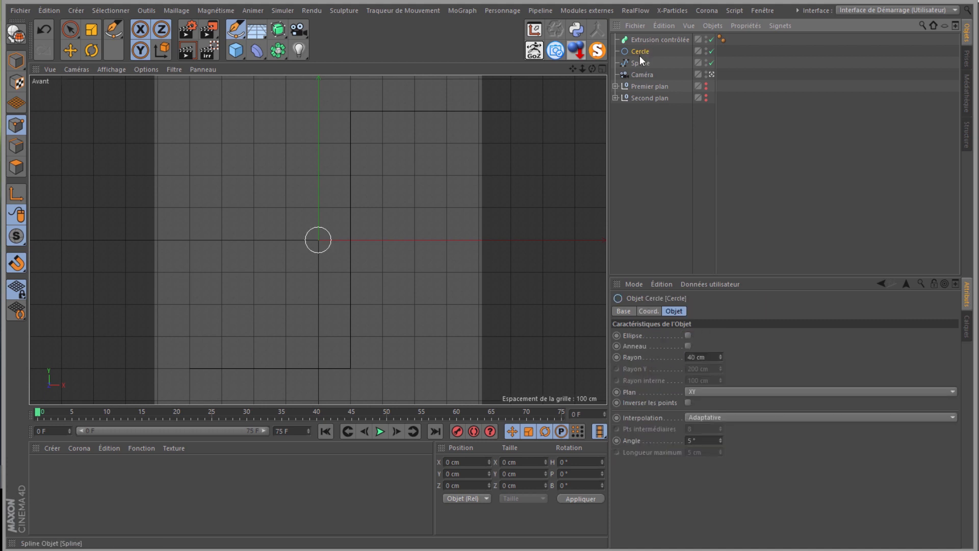
pyautogui.keyDown('shift'); pyautogui.click(640, 65); pyautogui.keyUp('shift')
pyautogui.click(641, 55)
pyautogui.keyDown('ctrl'); pyautogui.click(642, 62); pyautogui.keyUp('ctrl')
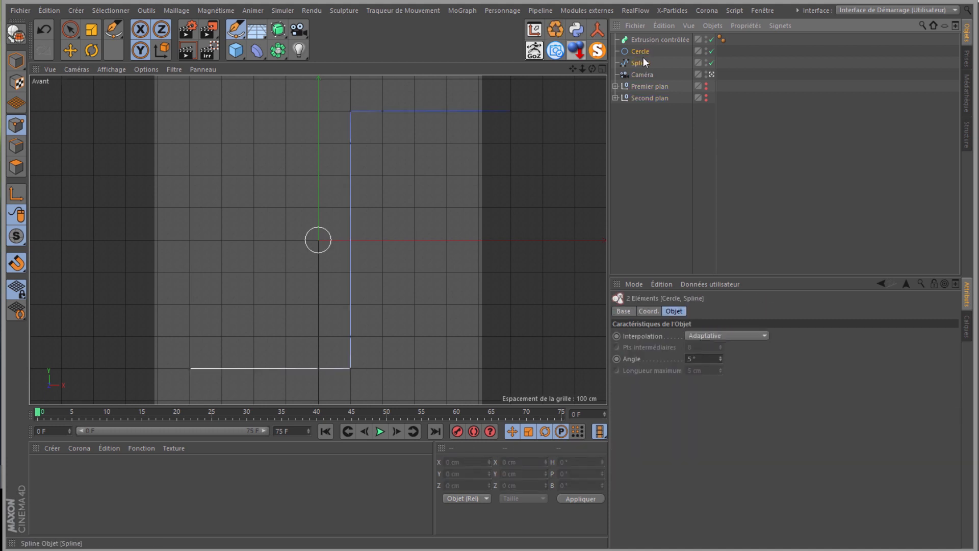
pyautogui.moveTo(644, 40); pyautogui.dragTo(645, 40)
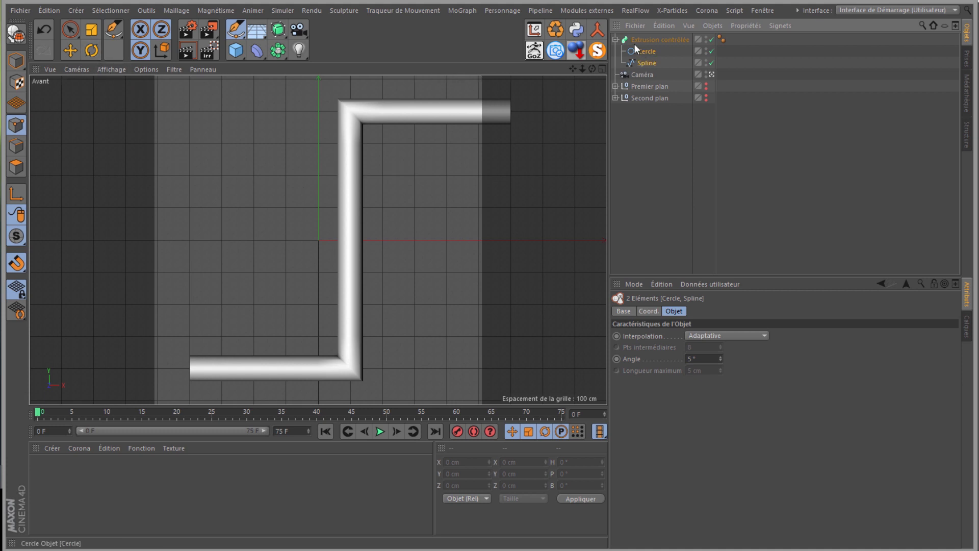
# - Disable the sweep and apply soft interpolation to the path spline's two corner points
pyautogui.click(711, 39)
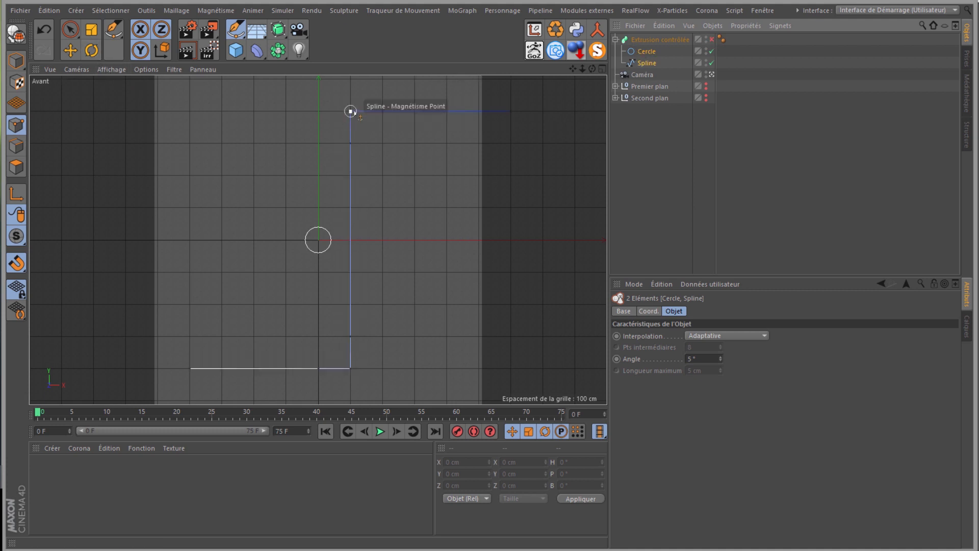
pyautogui.click(351, 368)
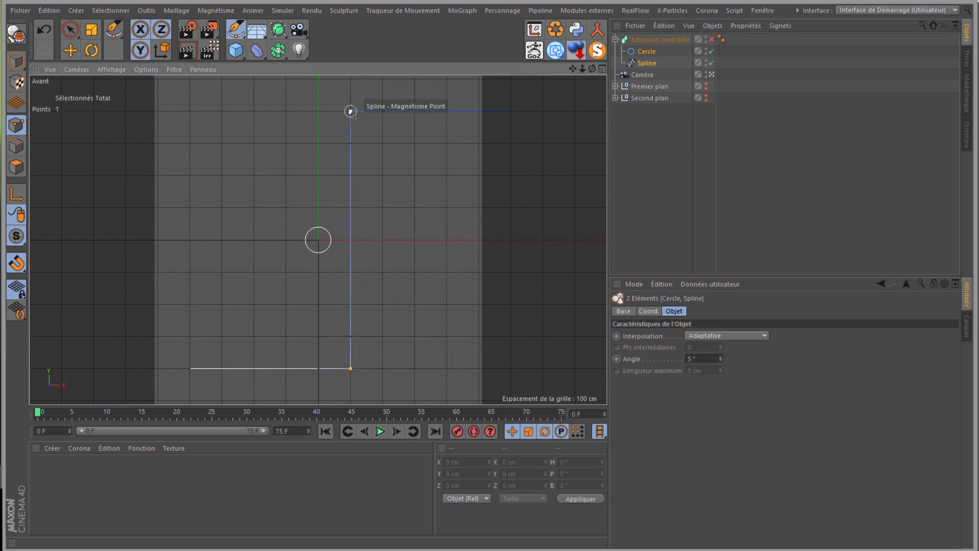
pyautogui.rightClick(350, 111)
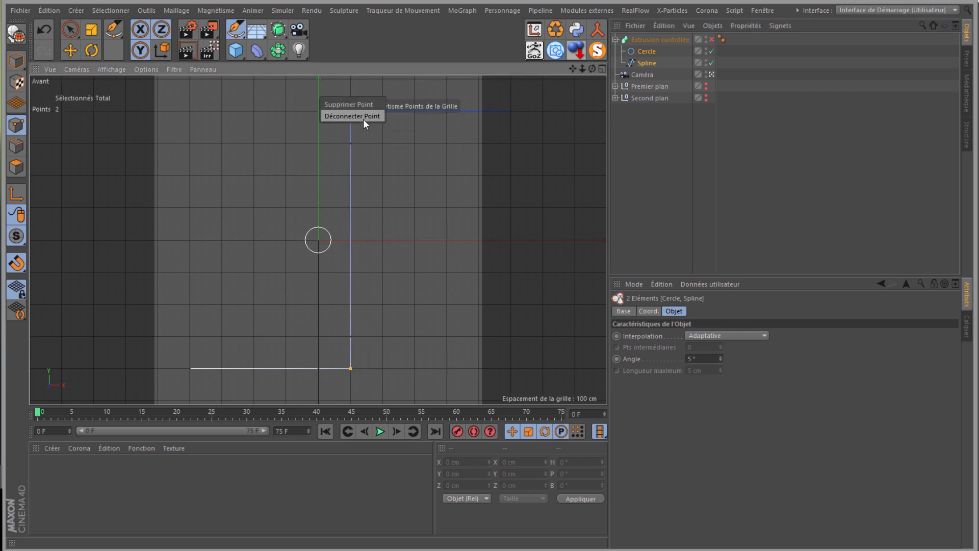
pyautogui.click(16, 126)
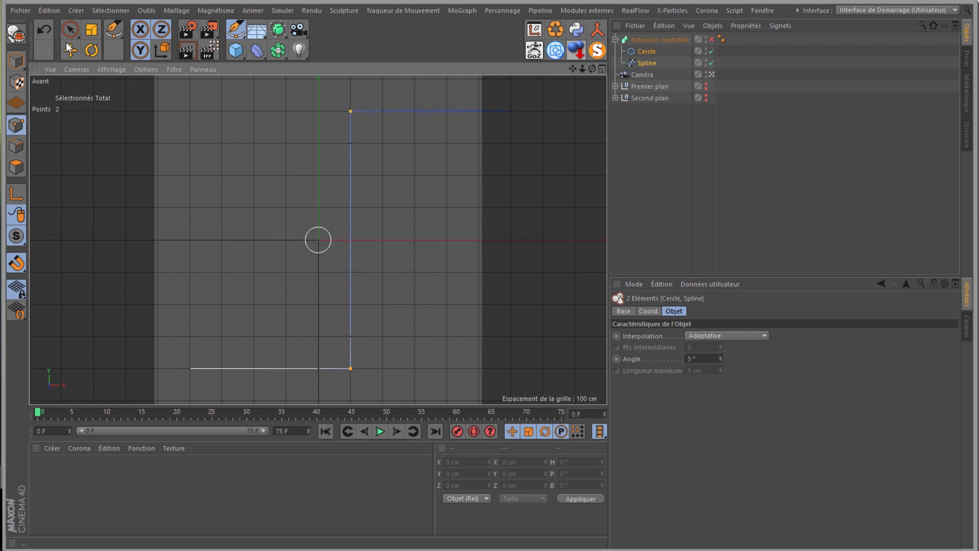
pyautogui.click(70, 29)
pyautogui.rightClick(351, 111)
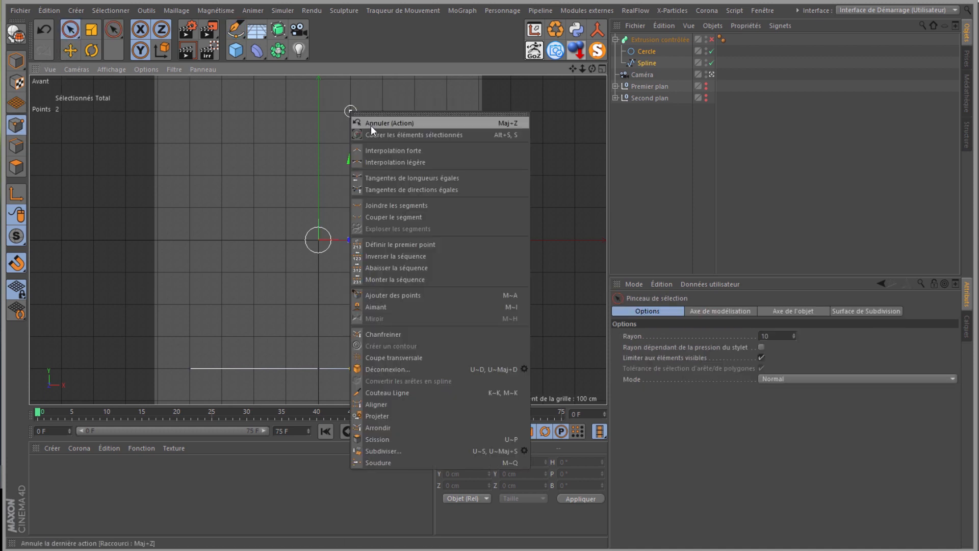
pyautogui.click(378, 162)
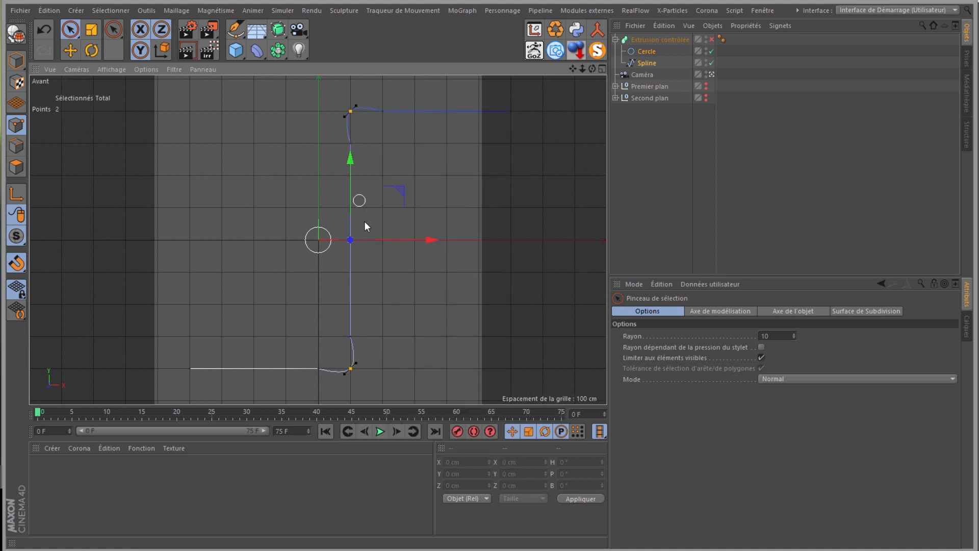
# - Round the lower bend by moving its corner point about 20 cm up and 20 cm left
pyautogui.click(351, 369)
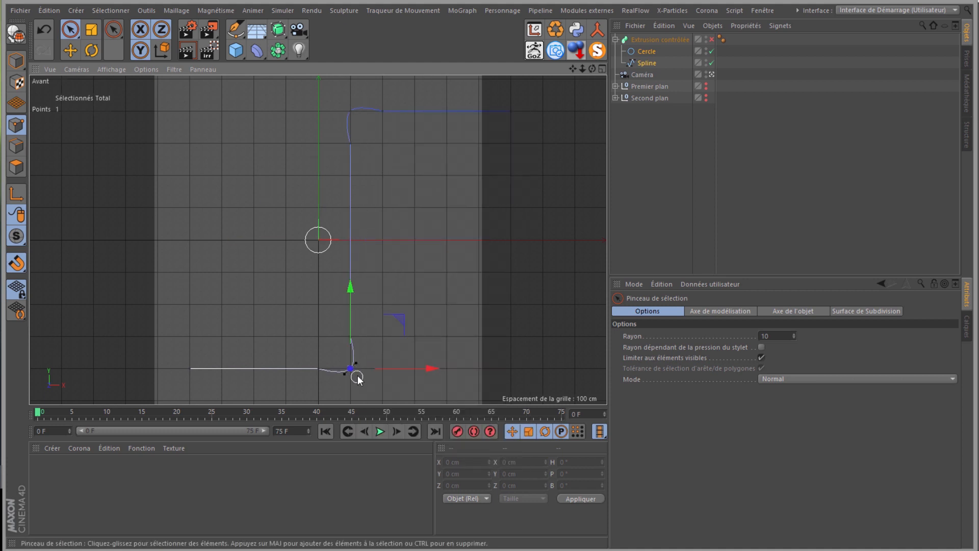
pyautogui.scroll(5, 350, 368)
pyautogui.scroll(2, 350, 364)
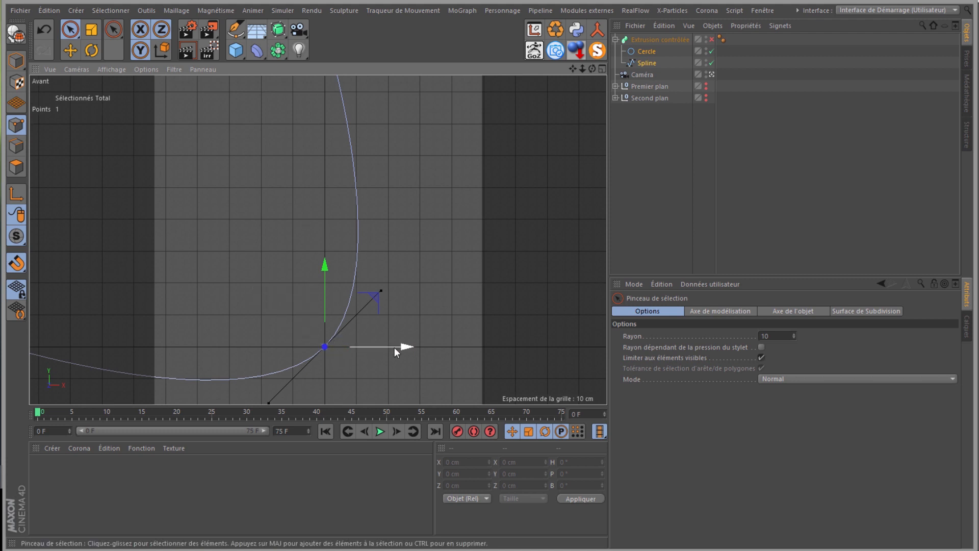
pyautogui.moveTo(321, 287); pyautogui.dragTo(325, 225)
pyautogui.moveTo(387, 282); pyautogui.dragTo(320, 286)
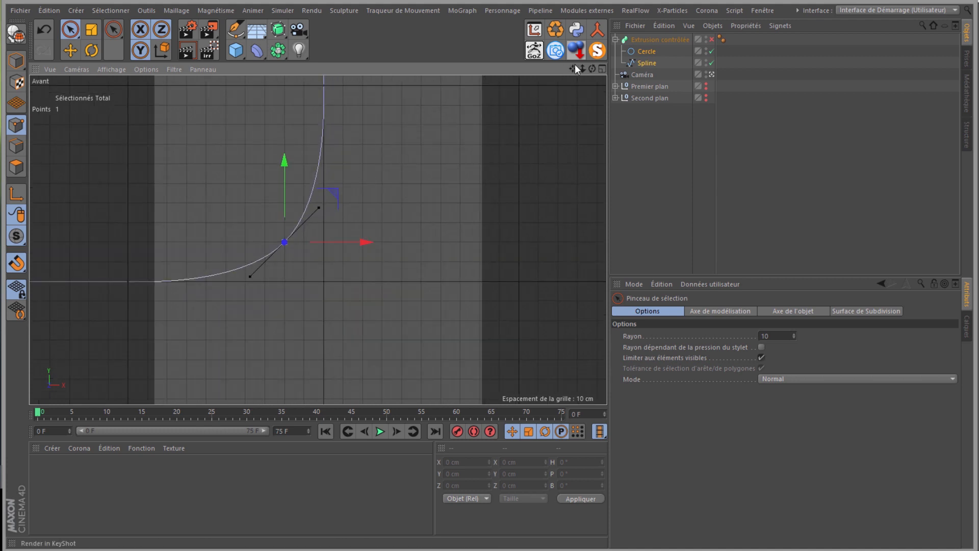
# - Round the upper bend by moving its corner point about 20 cm down and 20 cm right
pyautogui.moveTo(571, 68); pyautogui.dragTo(487, 275)
pyautogui.scroll(-3, 413, 158)
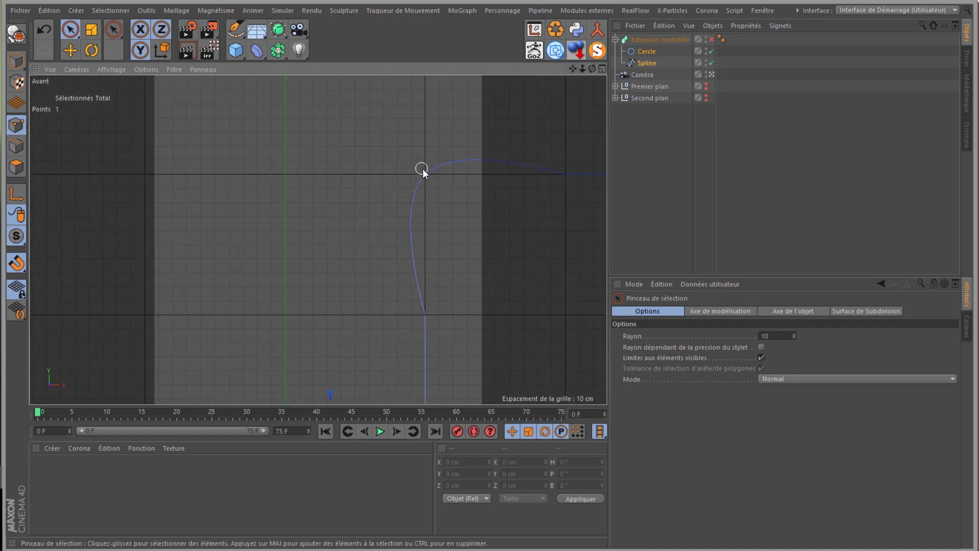
pyautogui.click(425, 172)
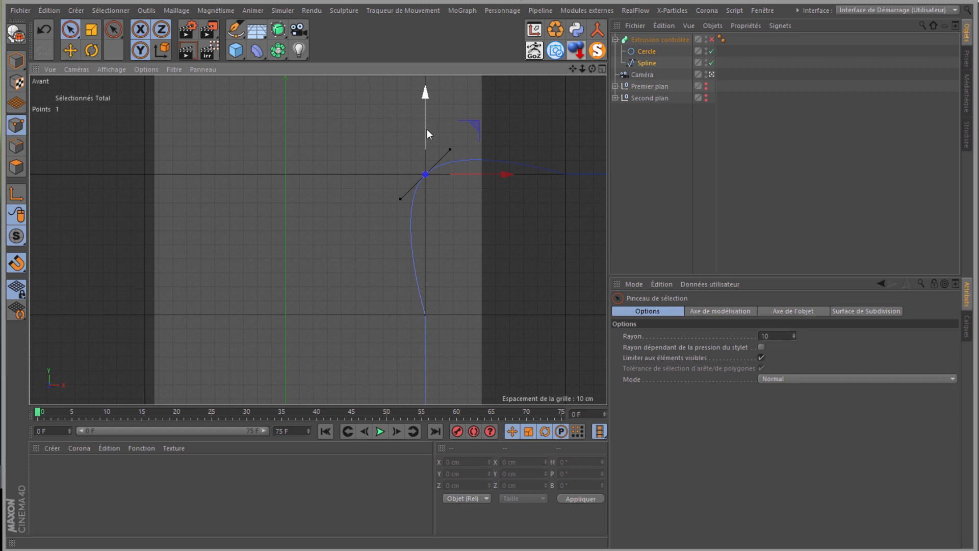
pyautogui.moveTo(428, 134); pyautogui.dragTo(452, 170)
pyautogui.moveTo(496, 204); pyautogui.dragTo(515, 204)
# - Re-enable the sweep and inspect the end of the upper pipe section in the perspective view
pyautogui.scroll(-5, 406, 156)
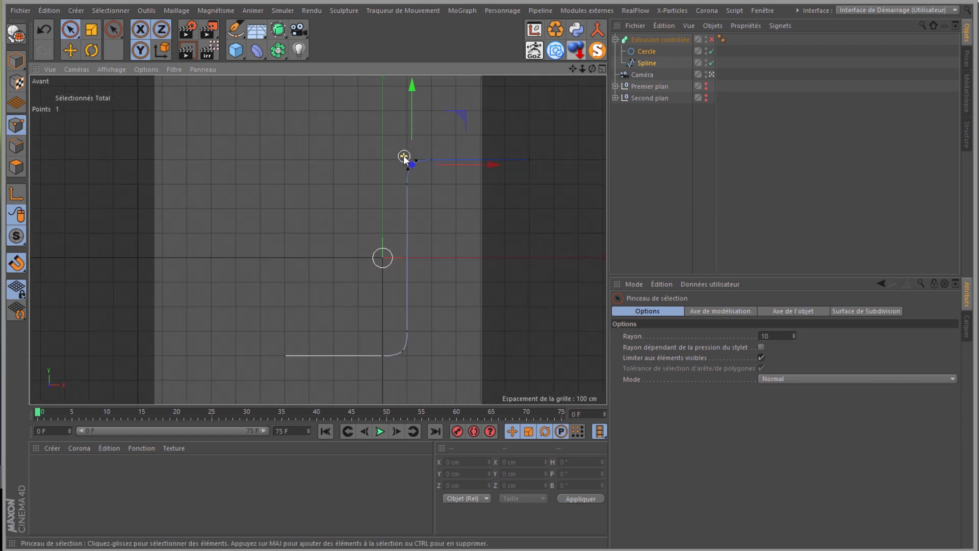
pyautogui.scroll(-2, 404, 158)
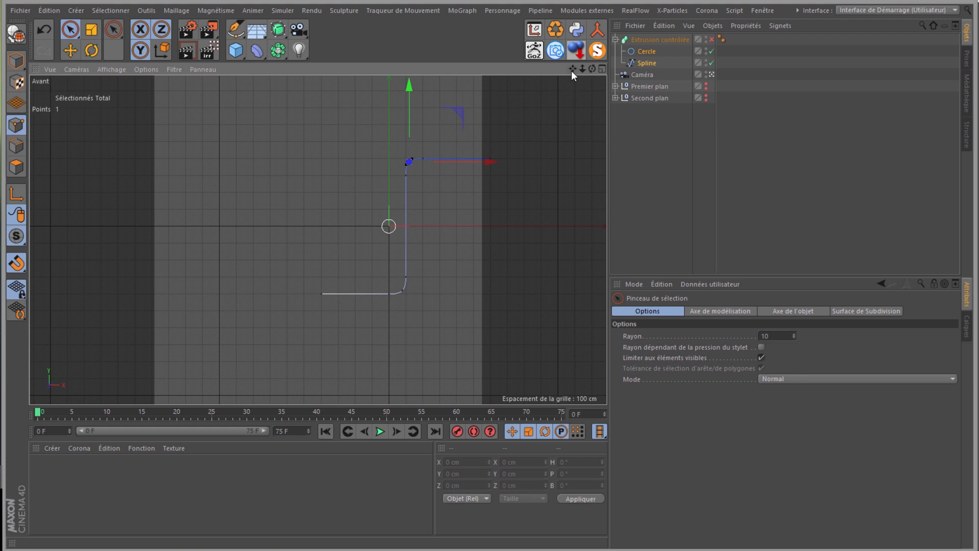
pyautogui.keyDown('alt'); pyautogui.moveTo(579, 245); pyautogui.dragTo(500, 257, button='middle'); pyautogui.keyUp('alt')
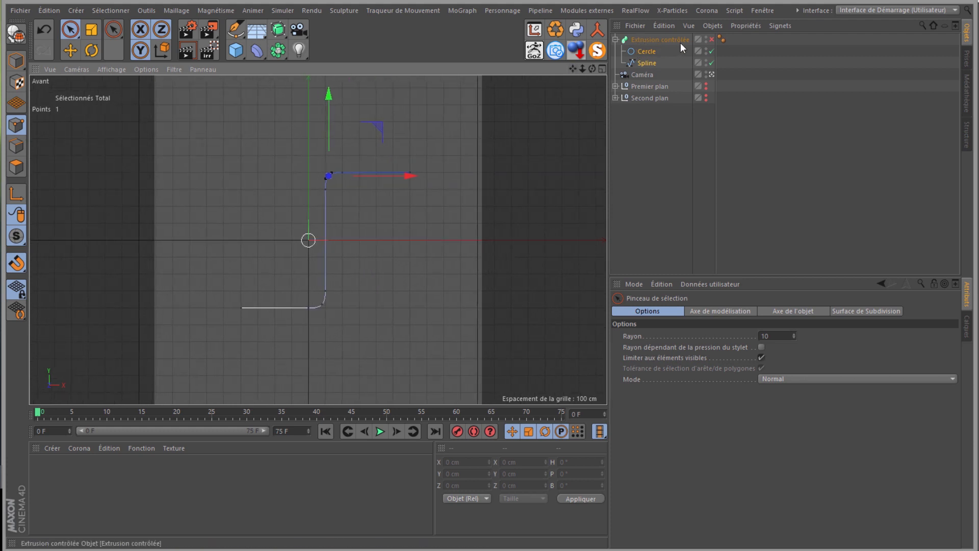
pyautogui.click(712, 39)
pyautogui.click(87, 69)
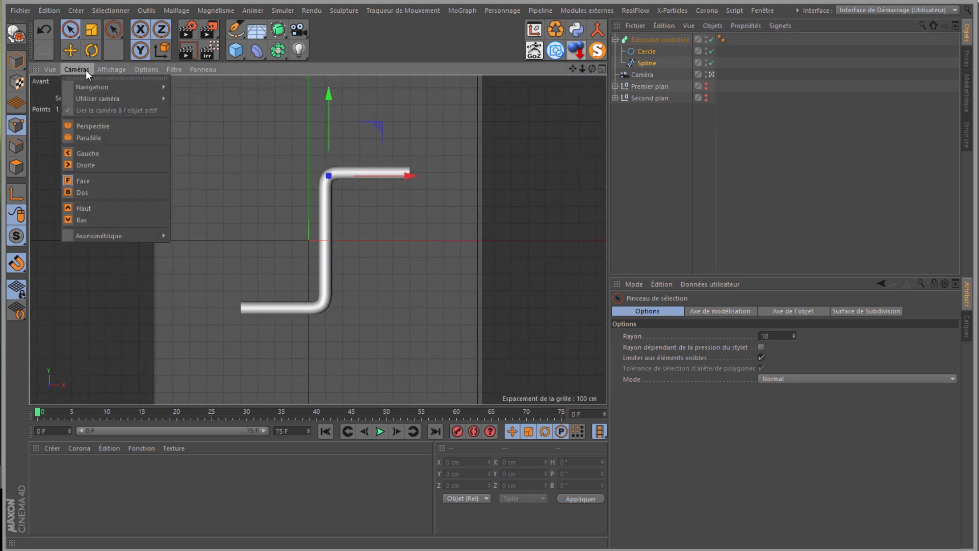
pyautogui.click(103, 127)
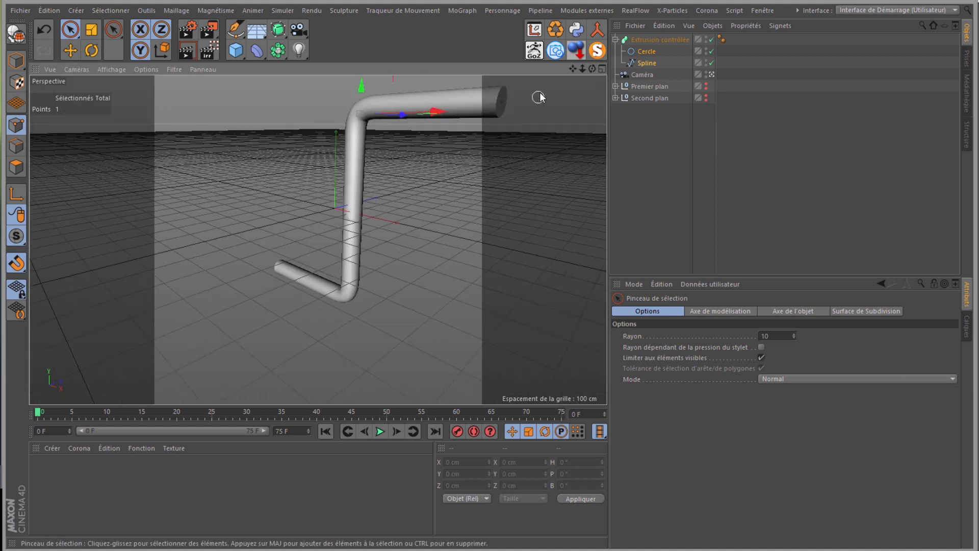
pyautogui.moveTo(592, 69); pyautogui.dragTo(556, 73)
pyautogui.scroll(3, 308, 165)
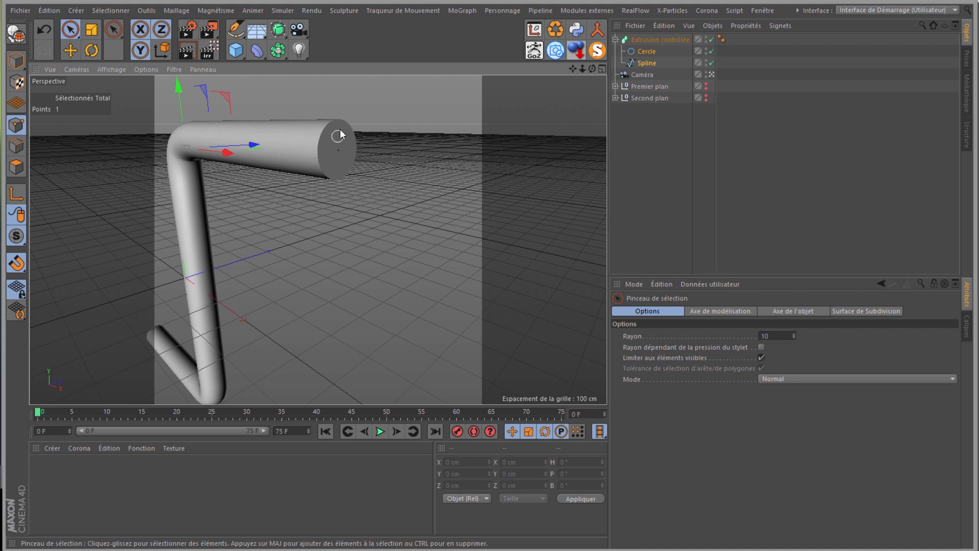
# - Set both the start and end caps of the sweep to Sans so the pipe is open at its ends
pyautogui.click(654, 37)
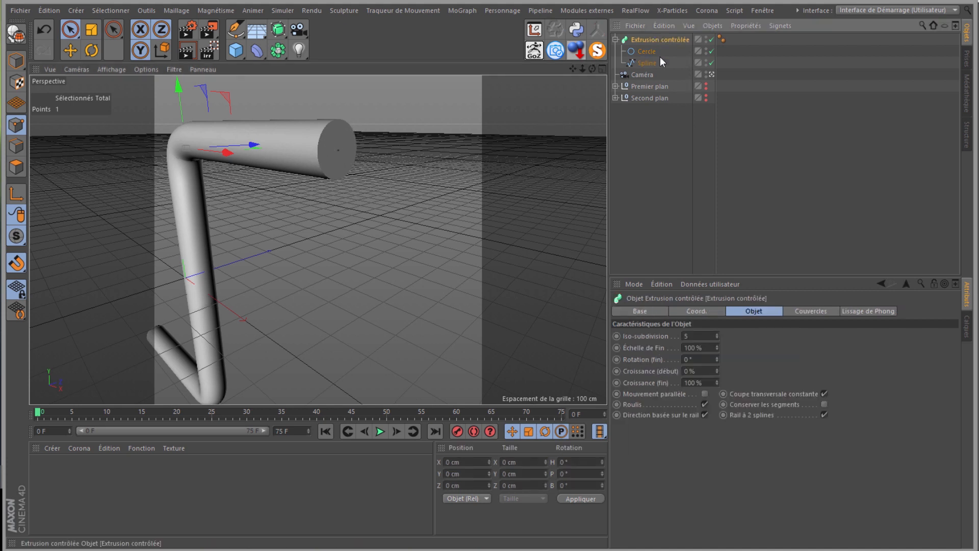
pyautogui.click(805, 309)
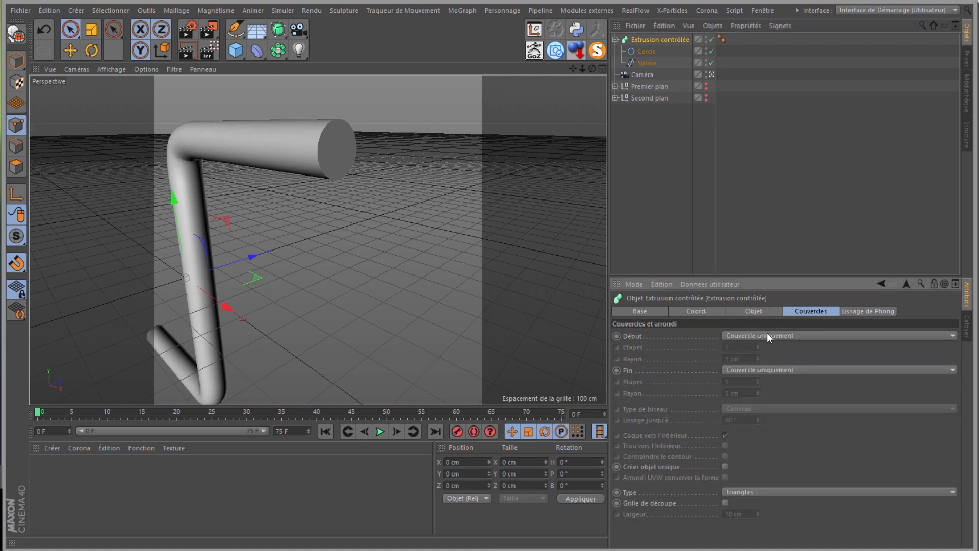
pyautogui.click(768, 334)
pyautogui.click(745, 345)
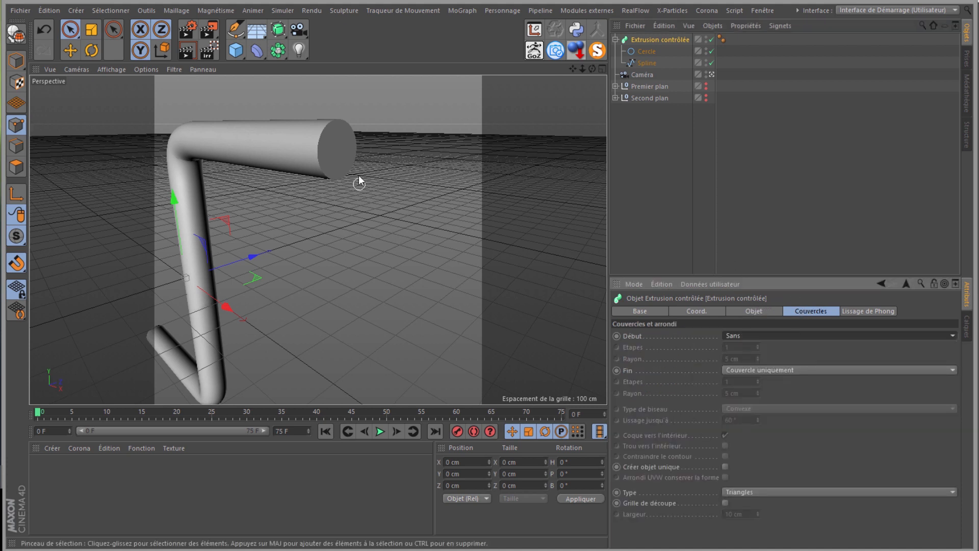
pyautogui.click(738, 369)
pyautogui.click(736, 381)
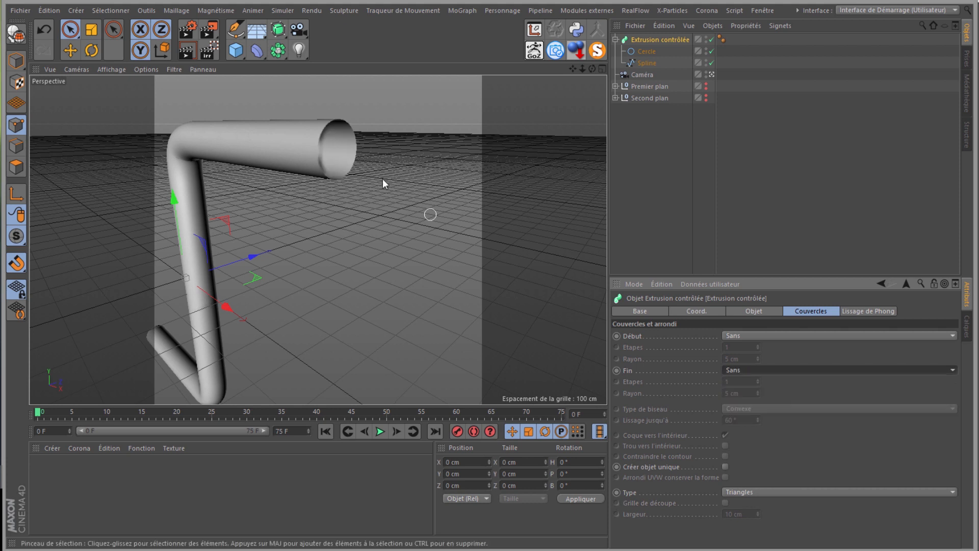
pyautogui.keyDown('alt'); pyautogui.moveTo(491, 259); pyautogui.dragTo(509, 257, button='middle'); pyautogui.keyUp('alt')
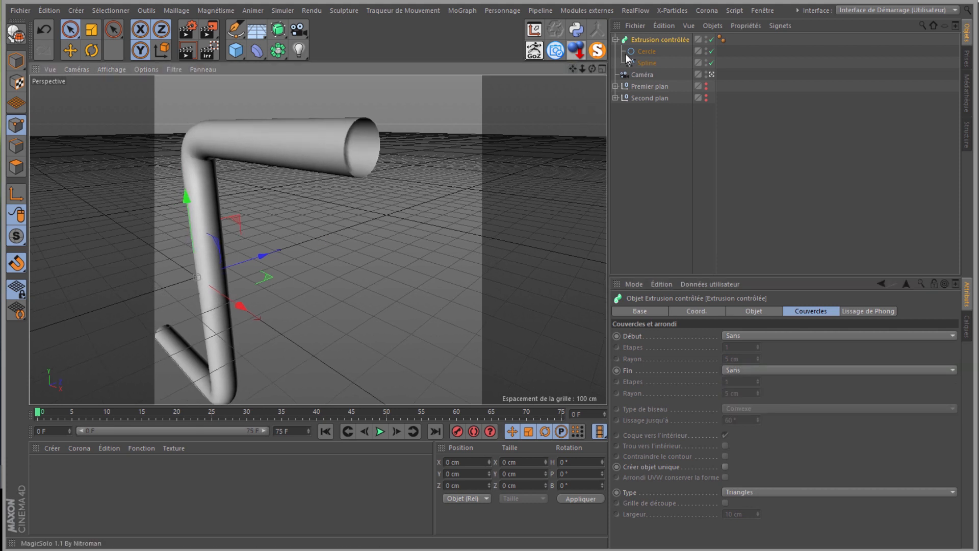
# - Switch the perspective view's display to Gouraud shading with lines
pyautogui.click(647, 53)
pyautogui.keyDown('ctrl'); pyautogui.click(645, 62); pyautogui.keyUp('ctrl')
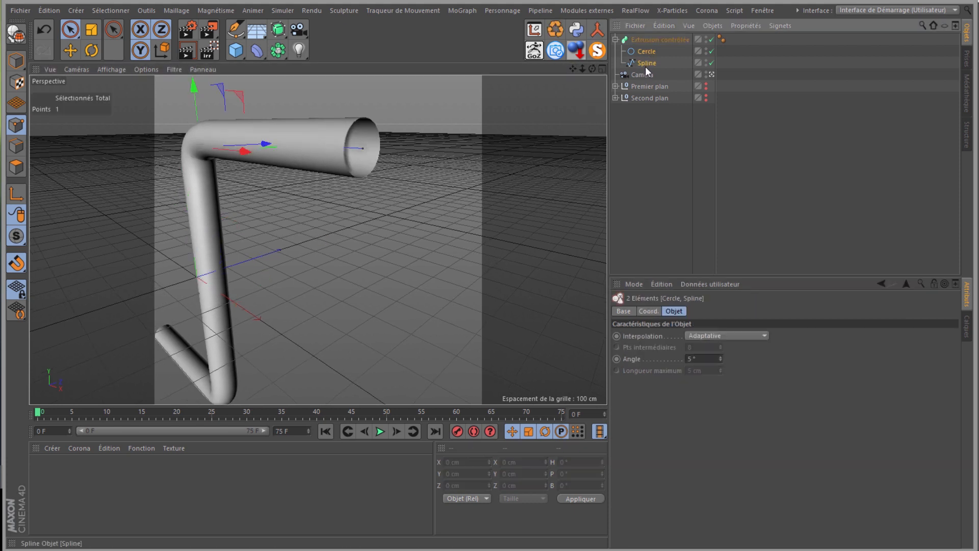
pyautogui.click(112, 70)
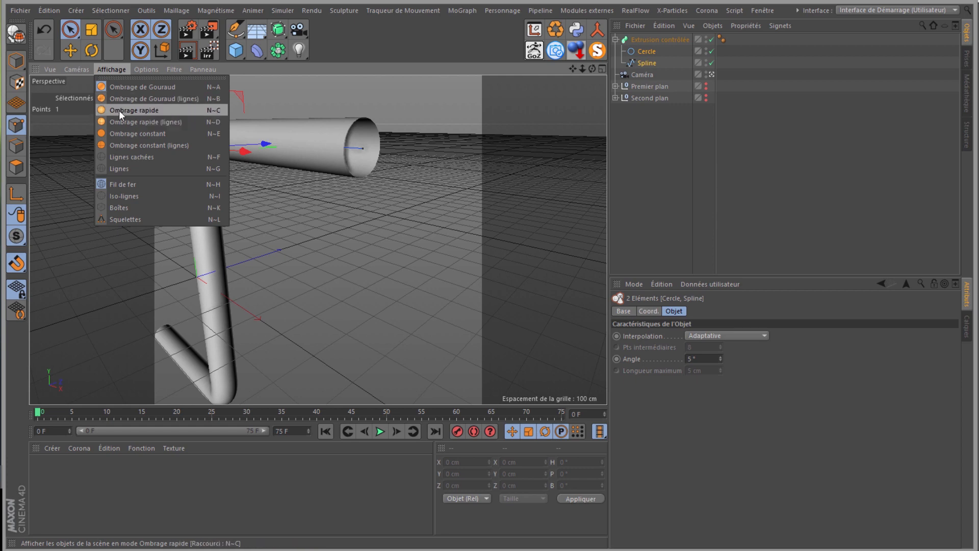
pyautogui.click(121, 98)
pyautogui.scroll(-2, 219, 151)
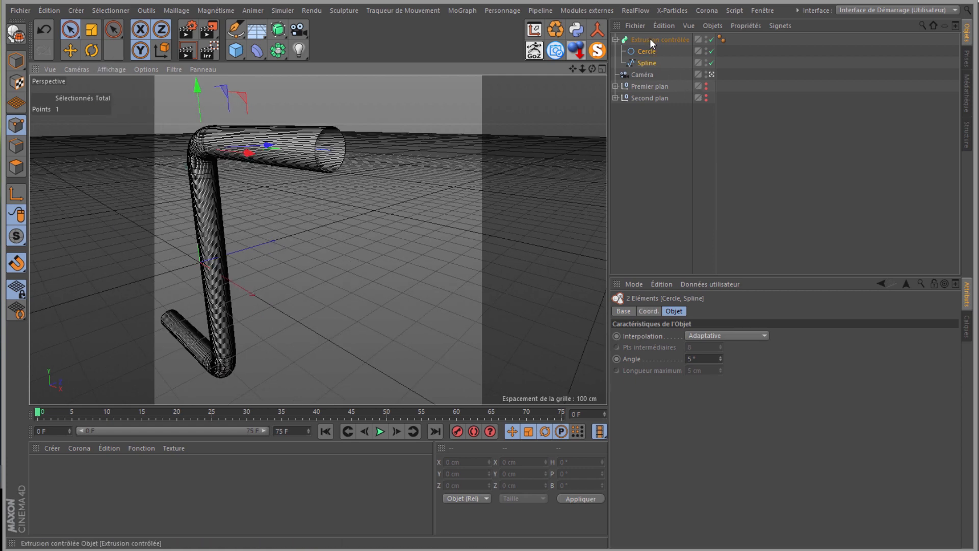
# - Set the circle and the path spline together to Uniforme interpolation with 4 intermediate points
pyautogui.click(644, 51)
pyautogui.keyDown('ctrl'); pyautogui.click(645, 63); pyautogui.keyUp('ctrl')
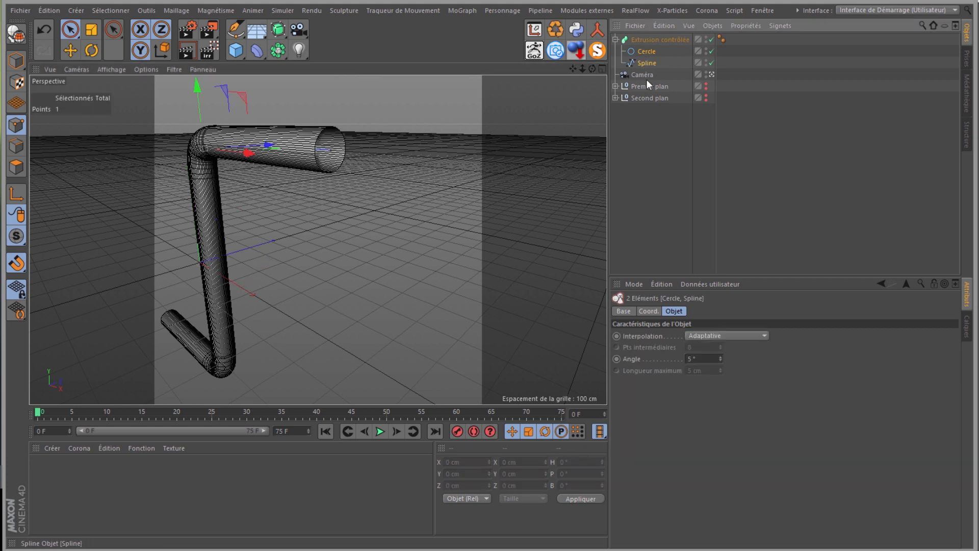
pyautogui.click(692, 335)
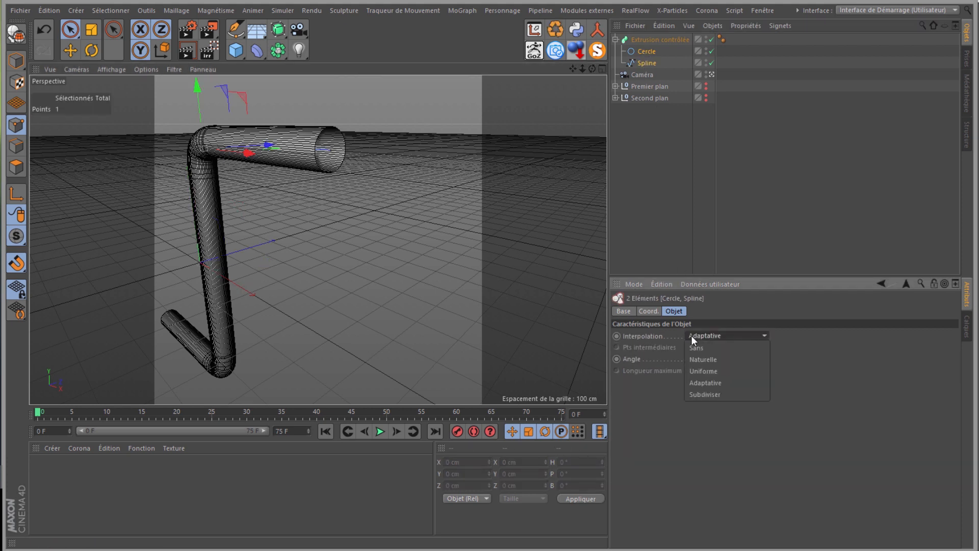
pyautogui.click(699, 371)
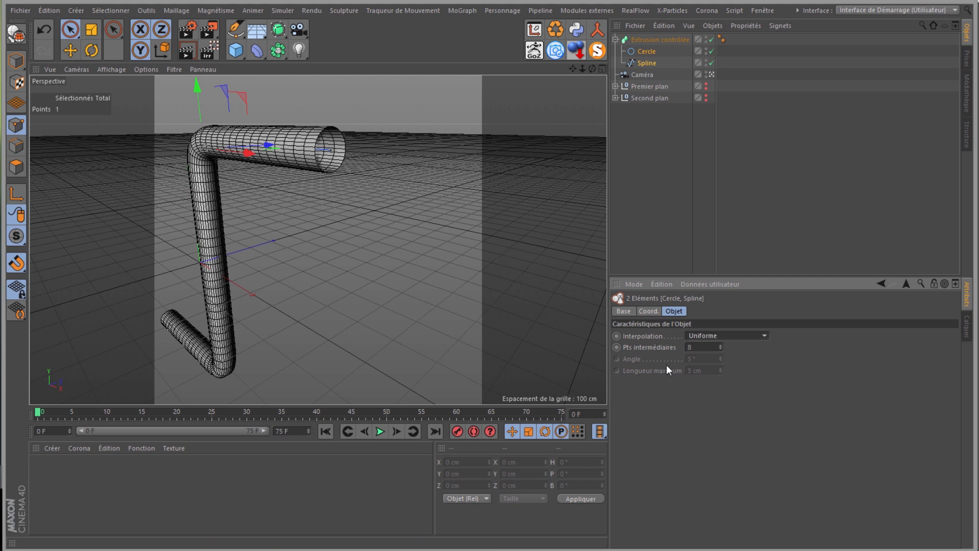
pyautogui.click(721, 349)
pyautogui.click(720, 349)
pyautogui.click(720, 349)
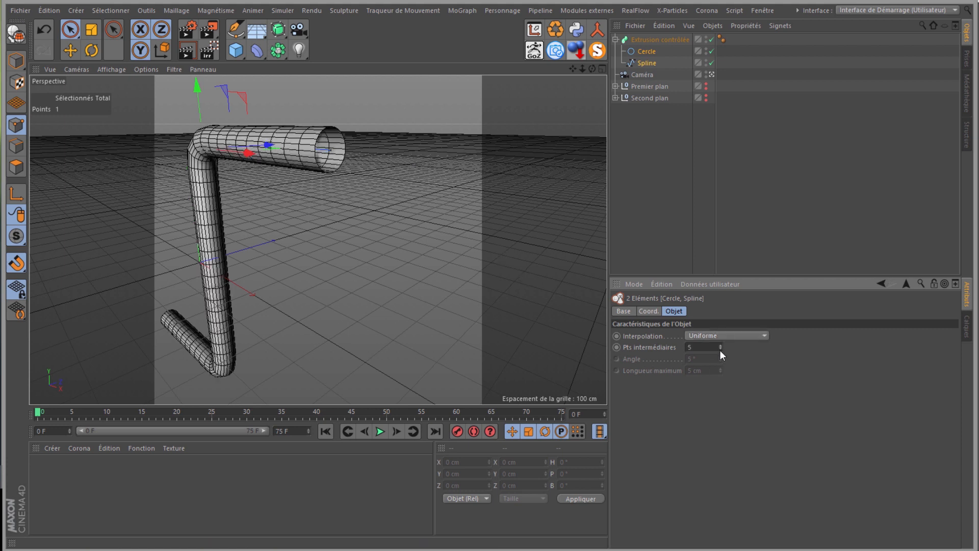
pyautogui.click(720, 349)
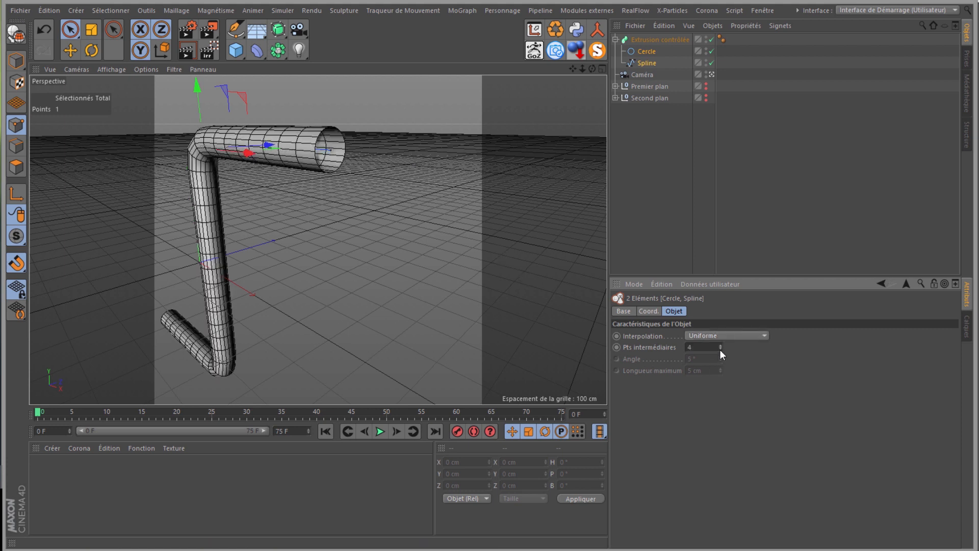
# - Try other intermediate point counts on the circle profile alone, going down to 1, and return it to 4
pyautogui.click(644, 52)
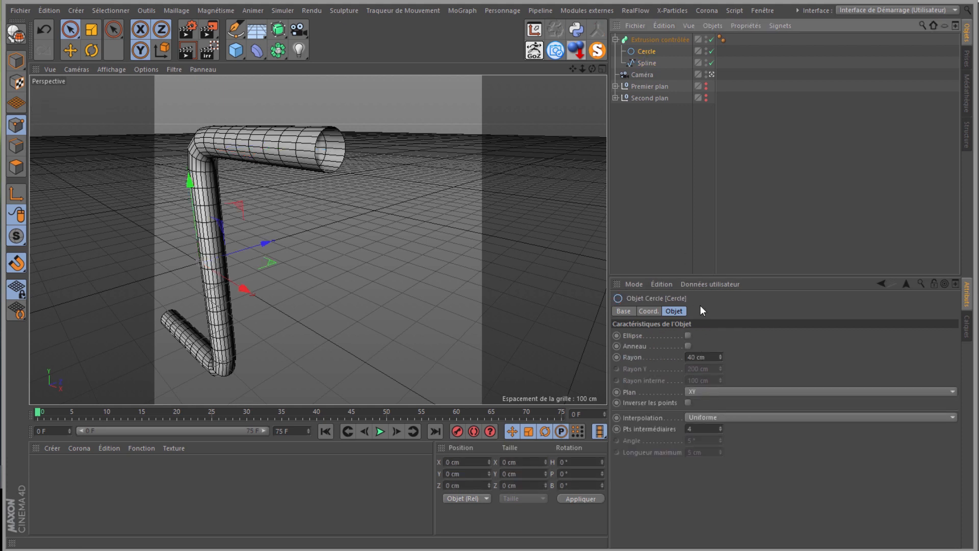
pyautogui.click(643, 62)
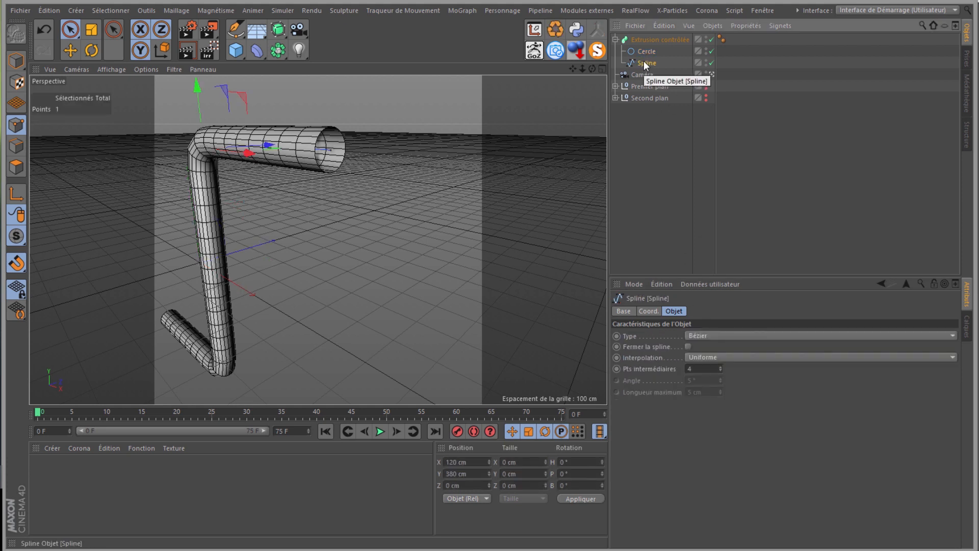
pyautogui.click(643, 52)
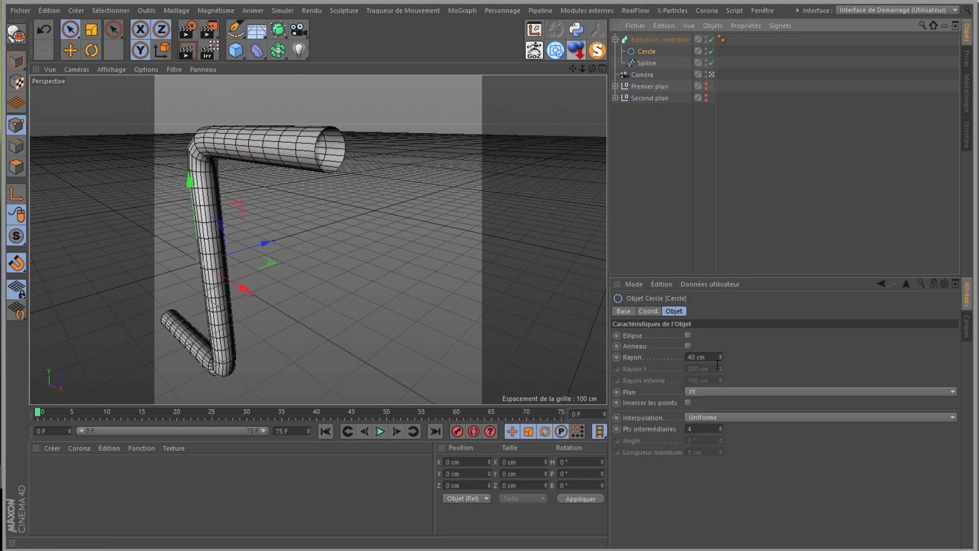
pyautogui.click(721, 427)
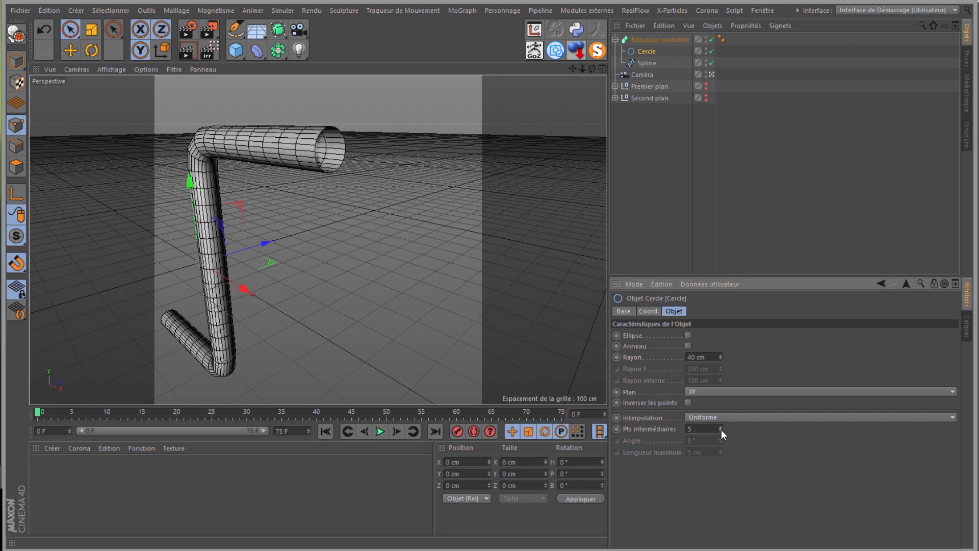
pyautogui.click(721, 430)
pyautogui.click(721, 430)
pyautogui.click(721, 430)
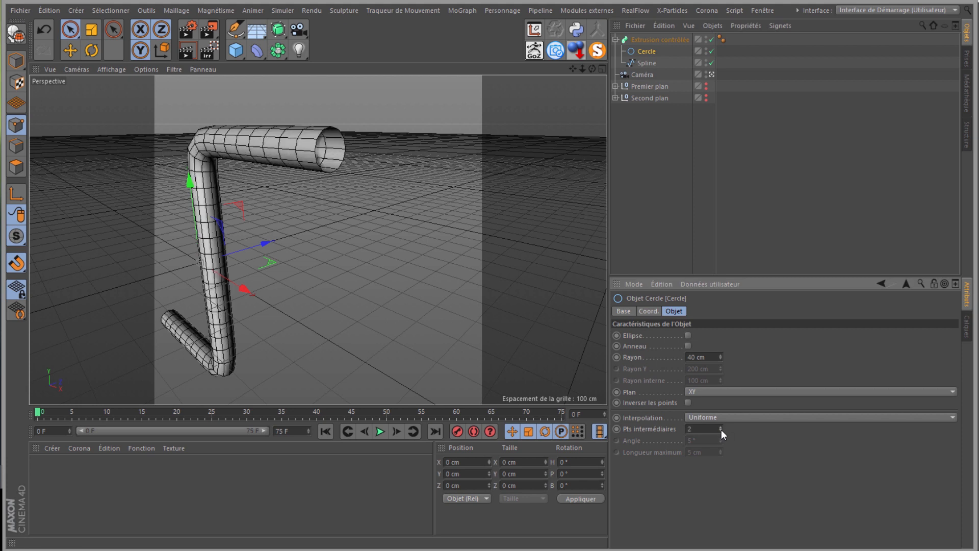
pyautogui.click(721, 430)
pyautogui.click(721, 419)
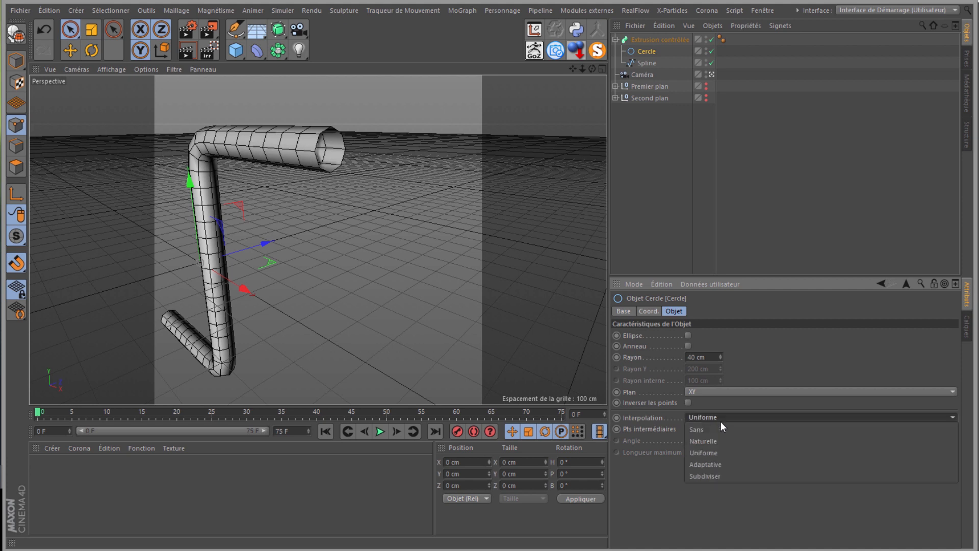
pyautogui.click(712, 403)
pyautogui.click(720, 427)
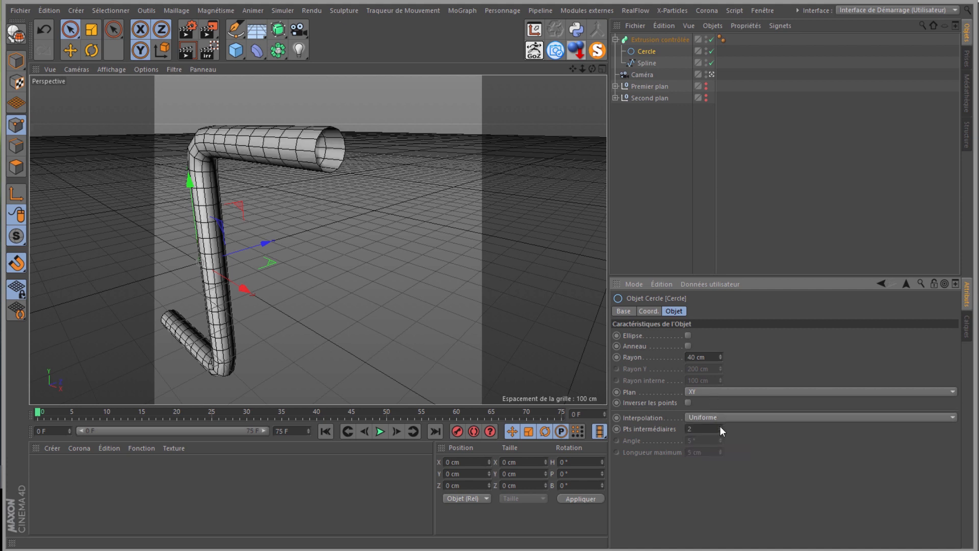
pyautogui.click(720, 426)
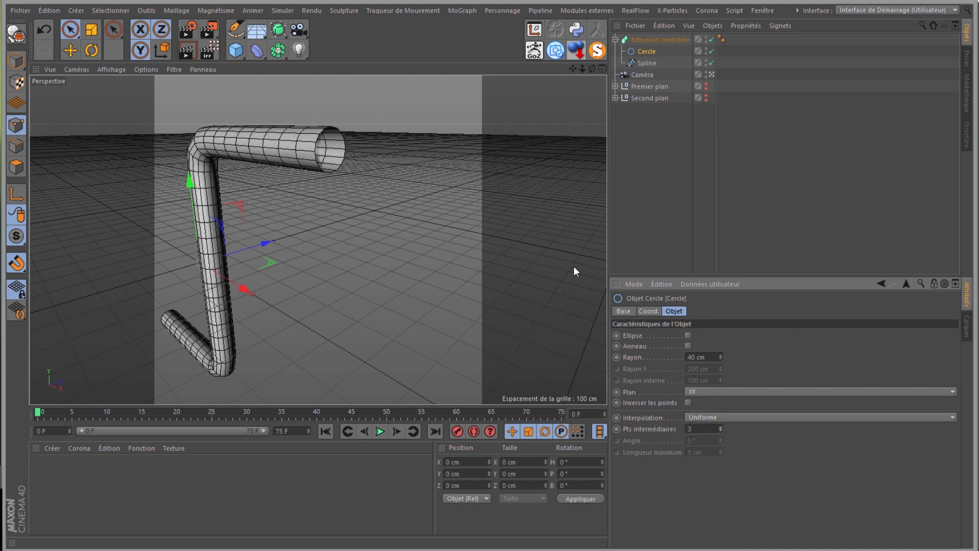
pyautogui.click(720, 427)
# - Convert the sweep object into an editable polygon object
pyautogui.moveTo(592, 69); pyautogui.dragTo(446, 138)
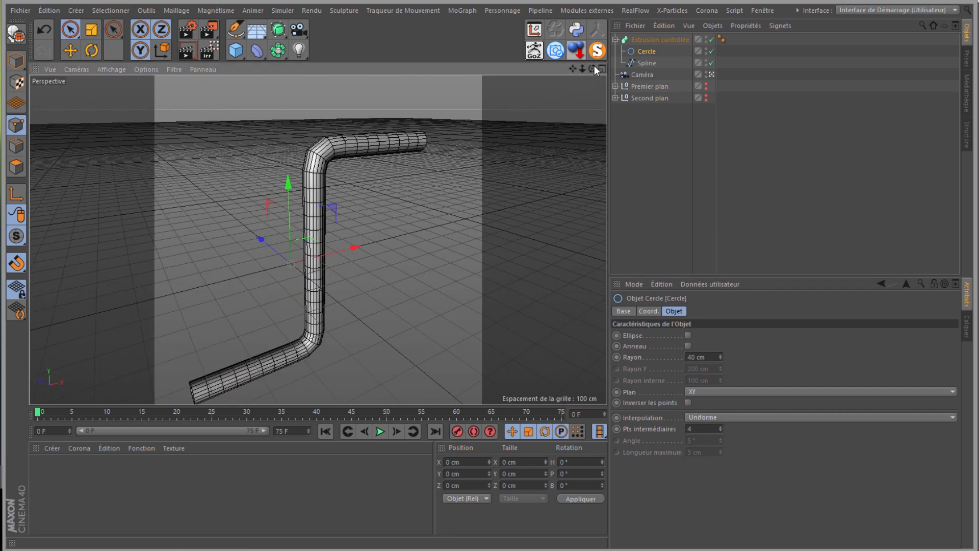
pyautogui.moveTo(595, 66); pyautogui.dragTo(549, 67)
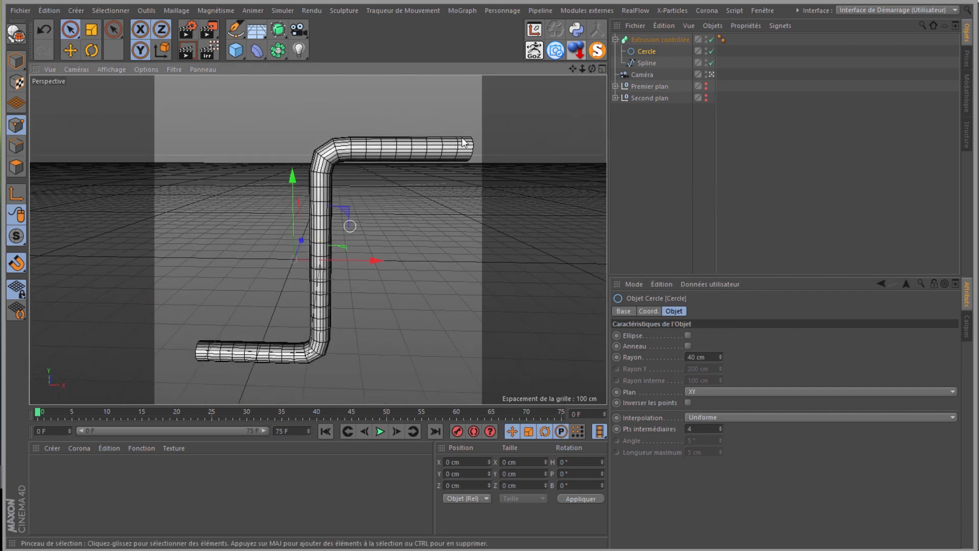
pyautogui.click(645, 40)
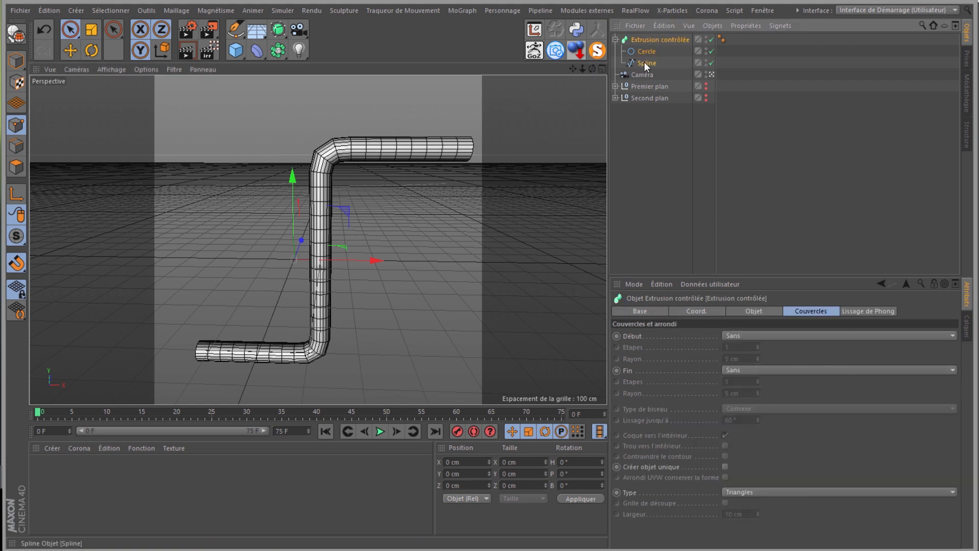
pyautogui.press('c')
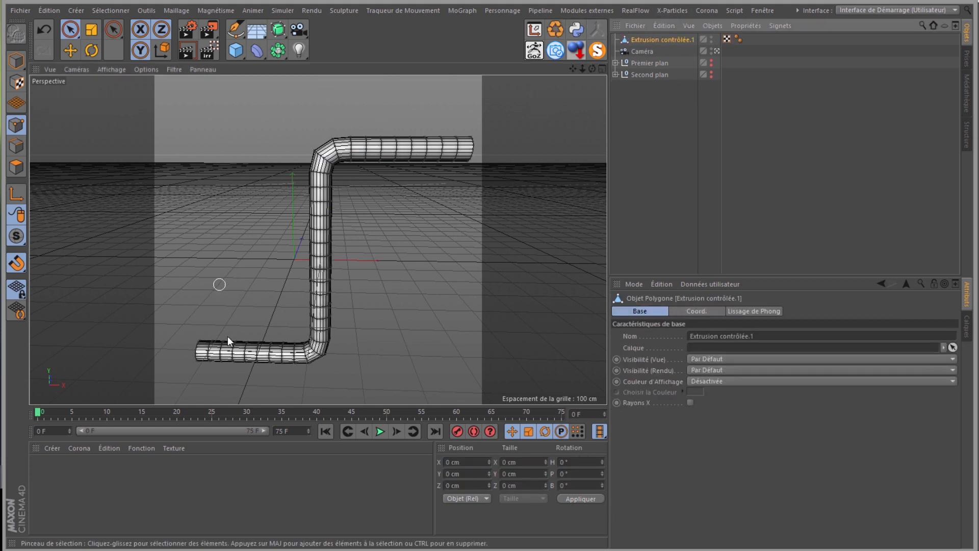
# - Loop-select the ring of polygons on the pipe's lower horizontal section just before the bend
pyautogui.click(18, 167)
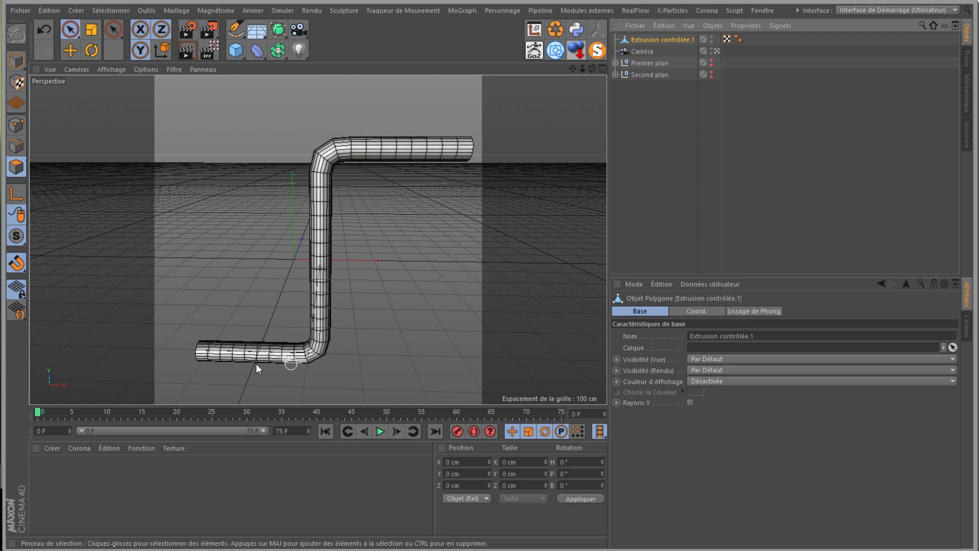
pyautogui.rightClick(260, 330)
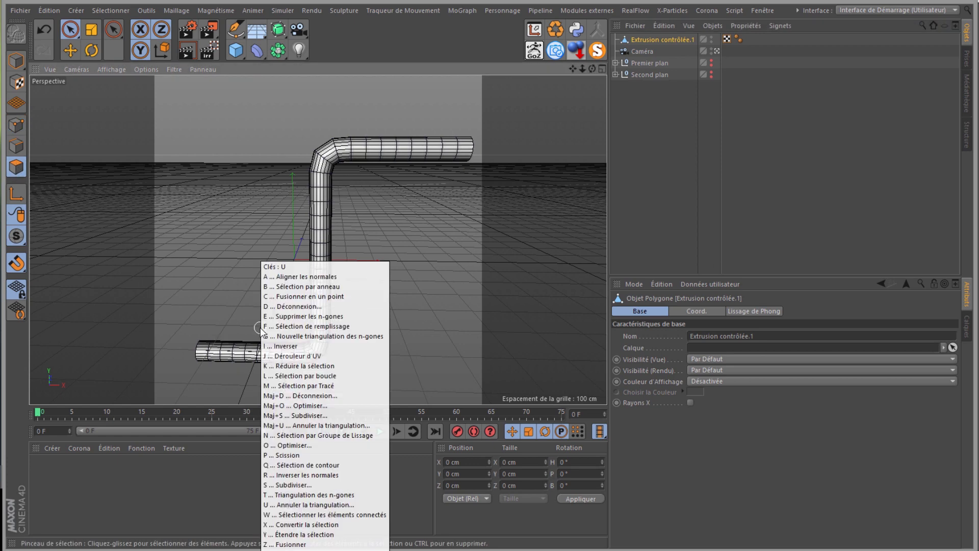
pyautogui.click(261, 336)
pyautogui.scroll(5, 263, 339)
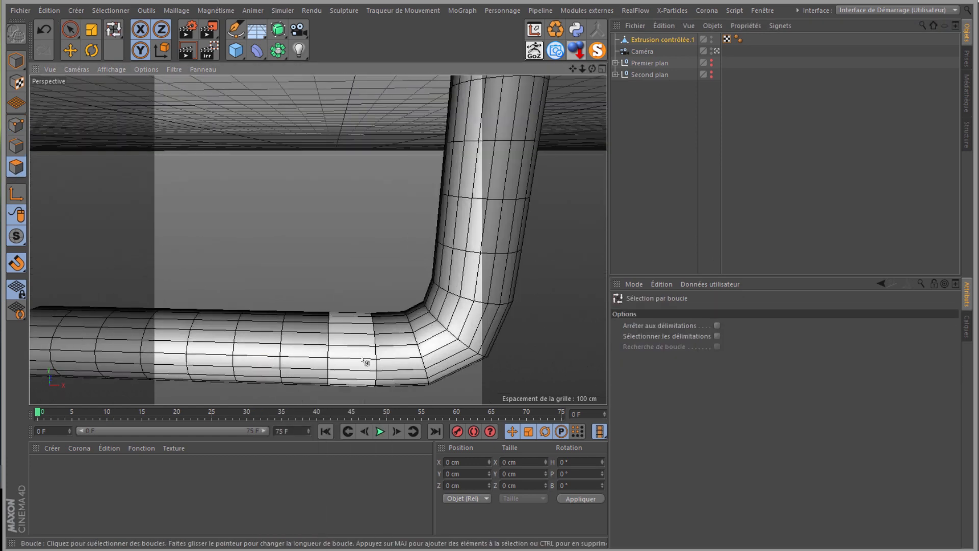
pyautogui.click(342, 364)
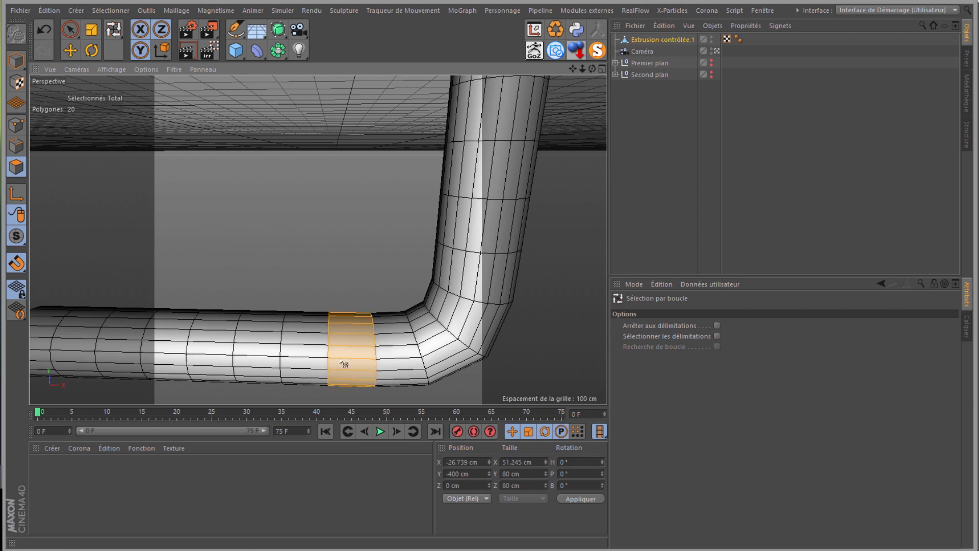
# - Add two polygon rings on the pipe's vertical section to the loop selection, one just above the lower bend and one midway up
pyautogui.press('t')
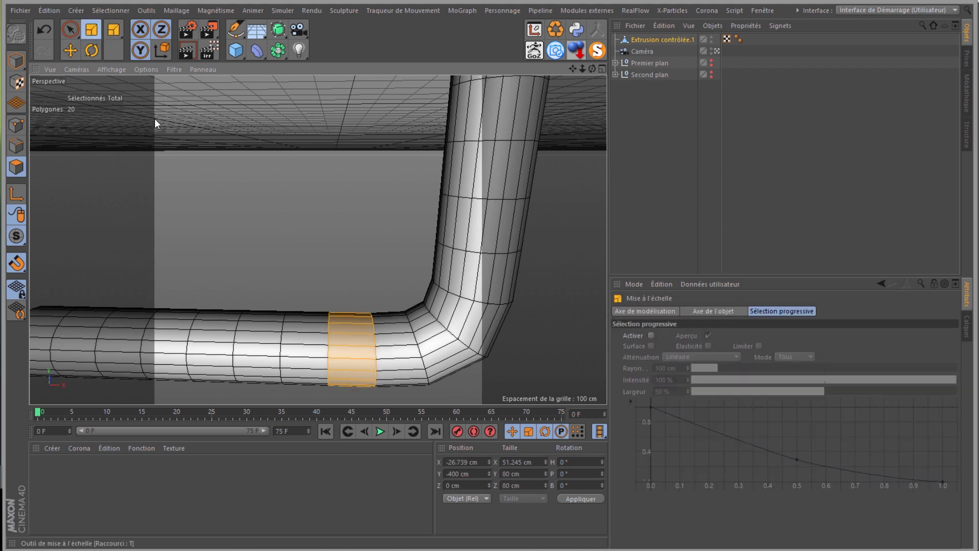
pyautogui.scroll(-5, 267, 277)
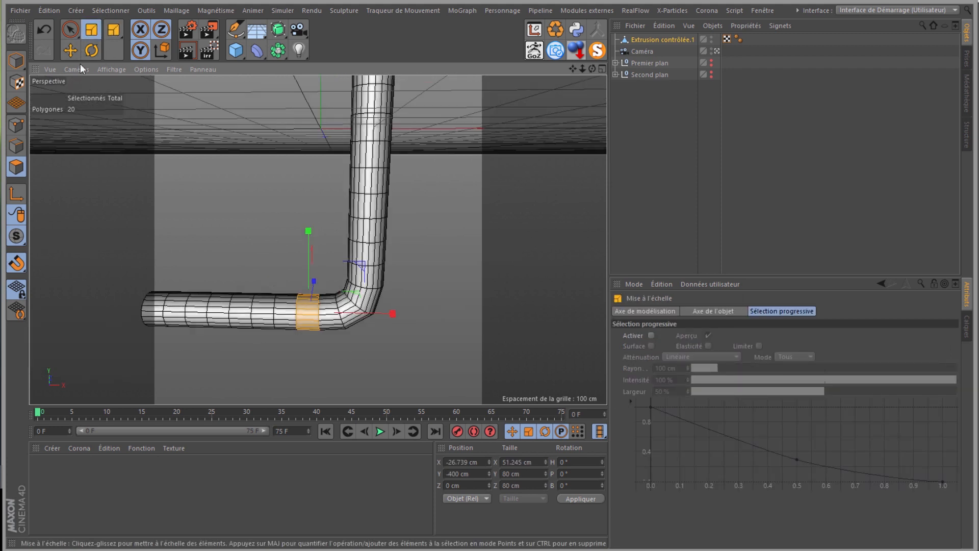
pyautogui.press('9')
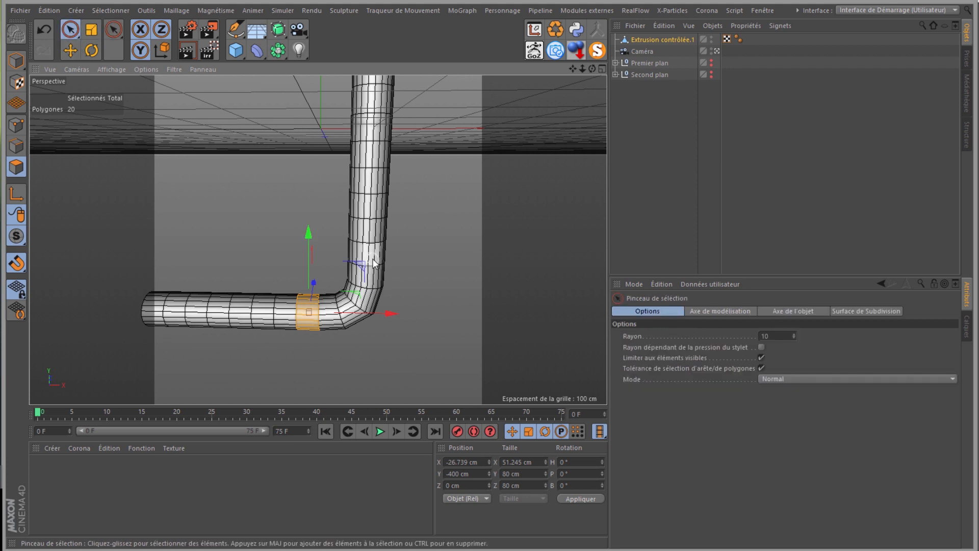
pyautogui.press('u')
pyautogui.press('l')
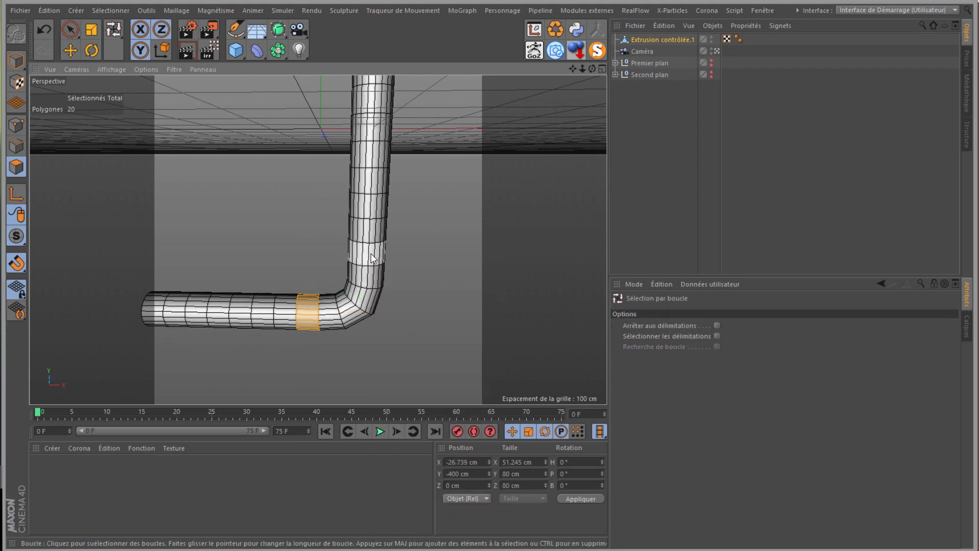
pyautogui.keyDown('shift'); pyautogui.click(372, 255); pyautogui.keyUp('shift')
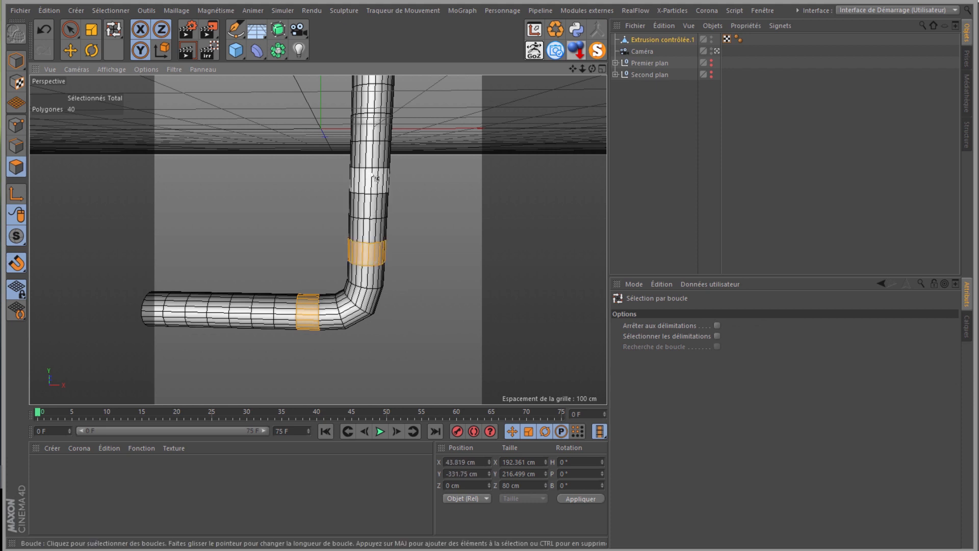
pyautogui.keyDown('shift'); pyautogui.click(372, 128); pyautogui.keyUp('shift')
# - Add the ring below the upper bend, two rings on the upper horizontal section and one near the pipe's lower free end to the selection
pyautogui.moveTo(572, 68); pyautogui.dragTo(491, 258)
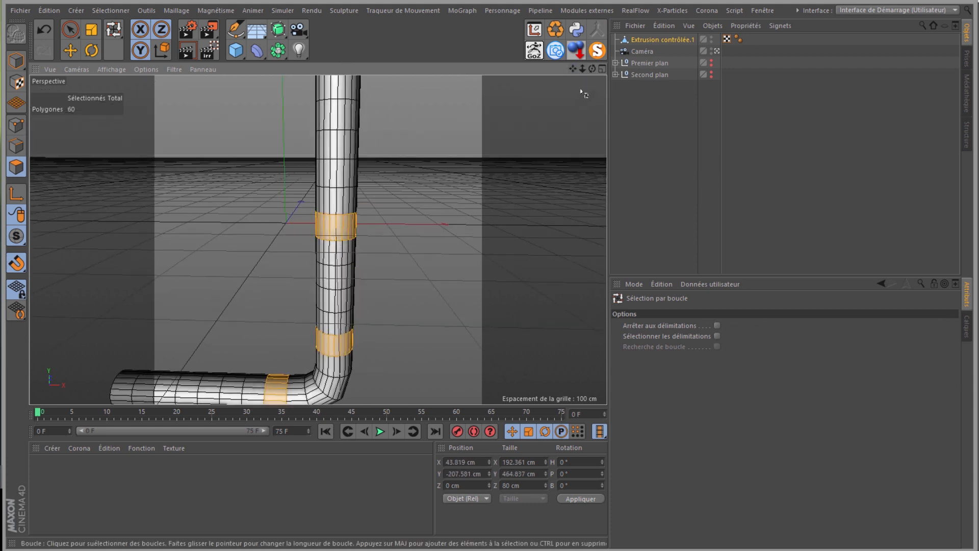
pyautogui.keyDown('alt'); pyautogui.moveTo(497, 81); pyautogui.dragTo(488, 137, button='middle'); pyautogui.keyUp('alt')
pyautogui.keyDown('alt'); pyautogui.moveTo(489, 136); pyautogui.dragTo(459, 168, button='right'); pyautogui.keyUp('alt')
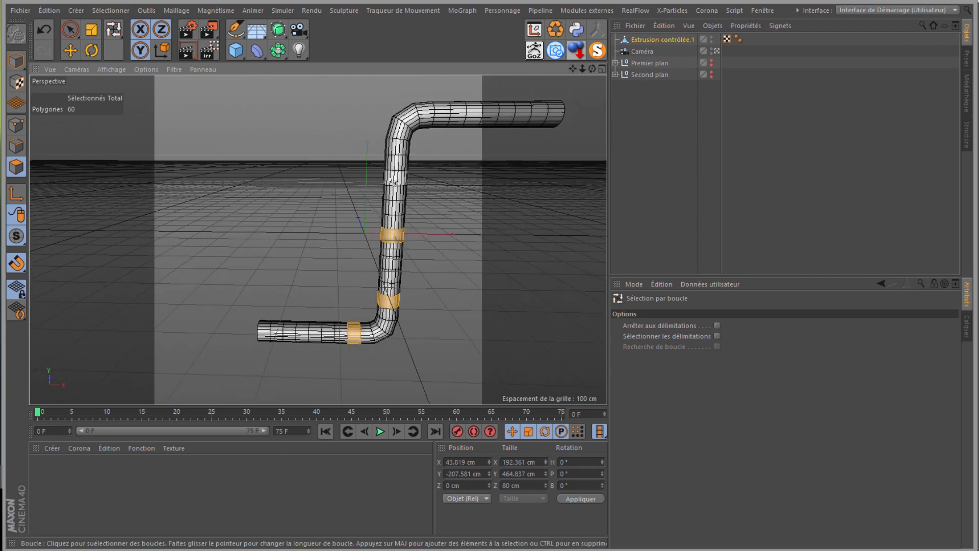
pyautogui.keyDown('shift'); pyautogui.click(396, 163); pyautogui.keyUp('shift')
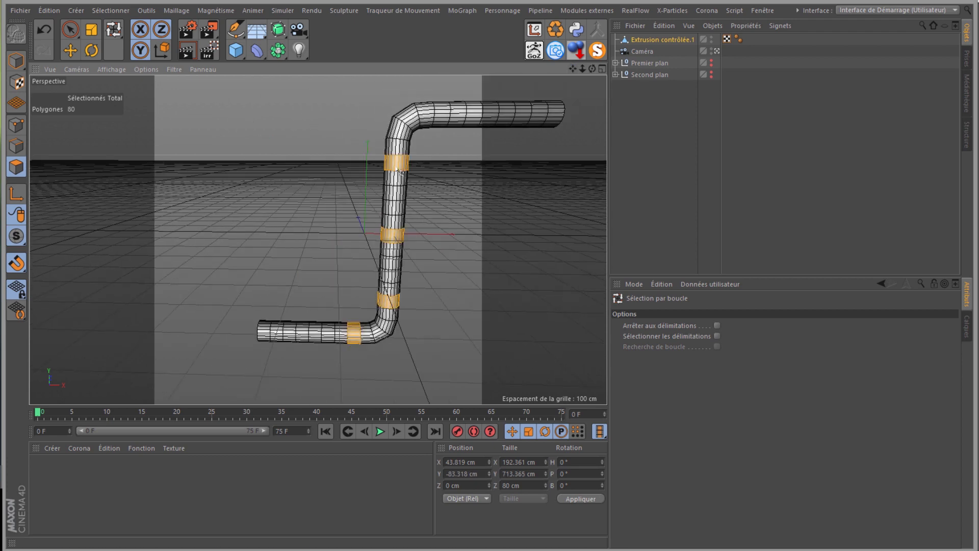
pyautogui.keyDown('shift'); pyautogui.click(457, 115); pyautogui.keyUp('shift')
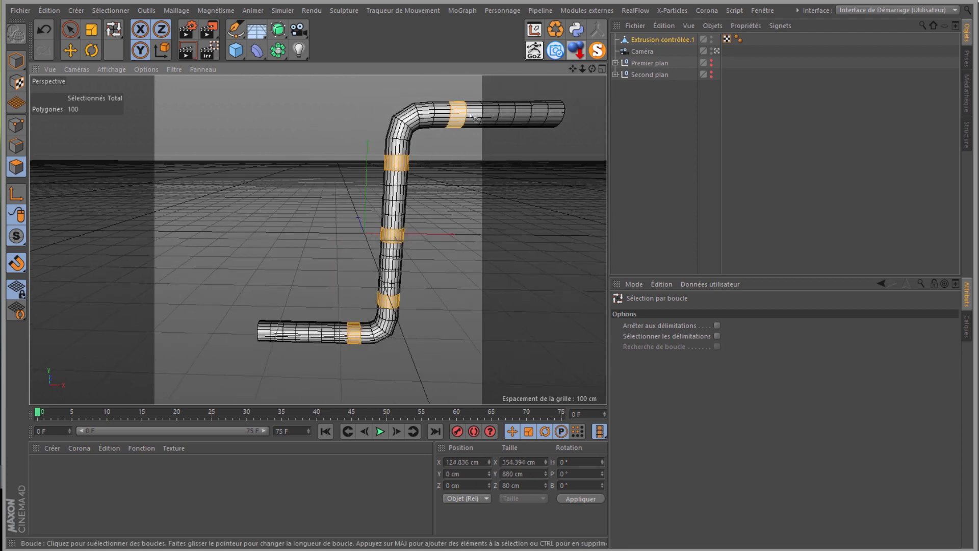
pyautogui.keyDown('shift'); pyautogui.click(540, 114); pyautogui.keyUp('shift')
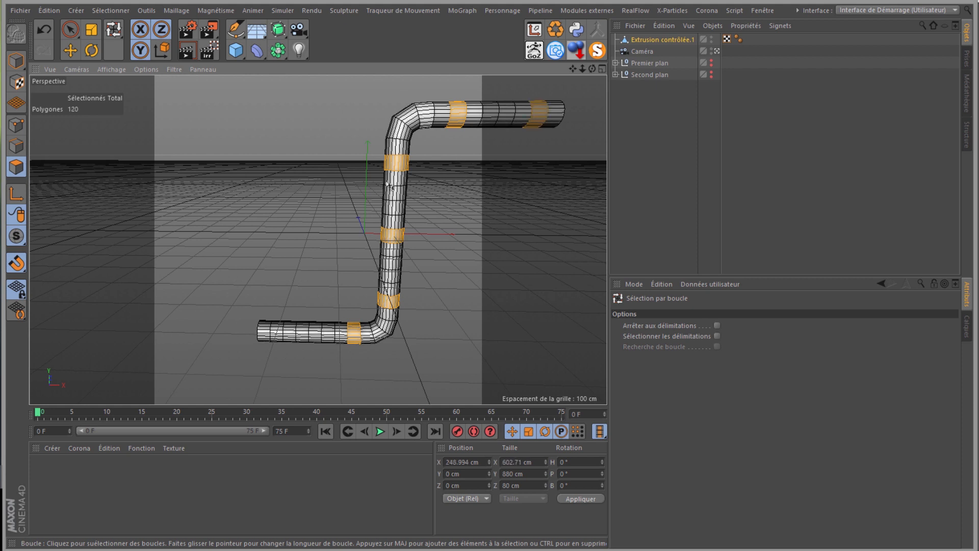
pyautogui.keyDown('shift'); pyautogui.click(291, 334); pyautogui.keyUp('shift')
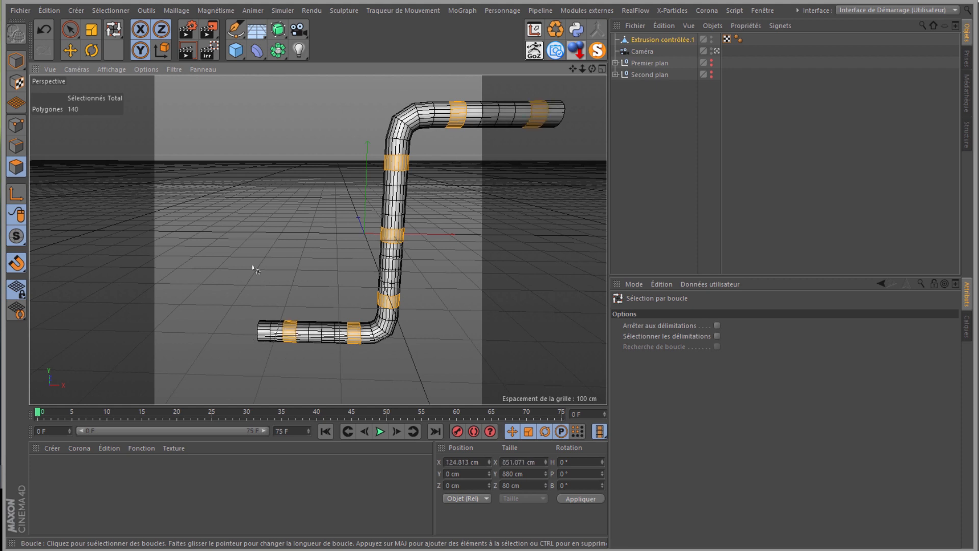
pyautogui.click(92, 29)
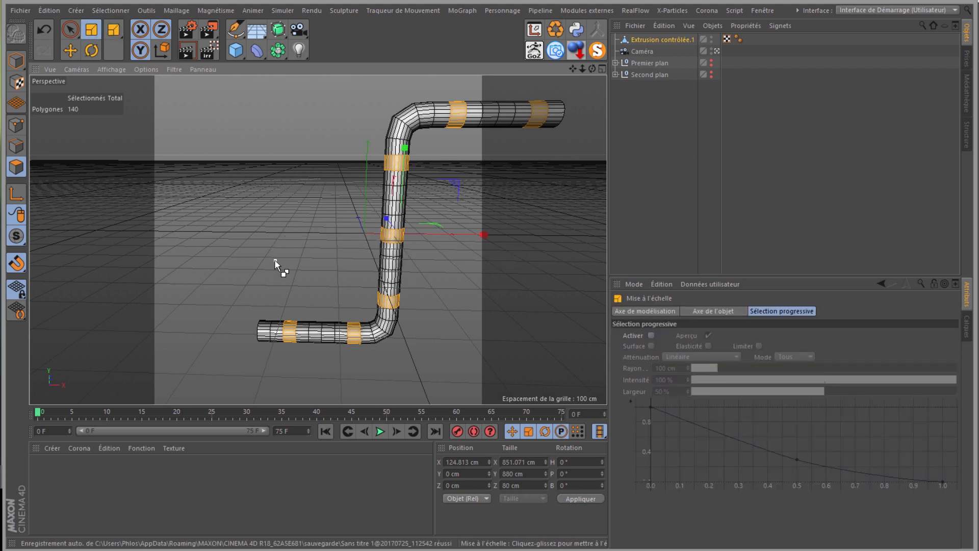
pyautogui.moveTo(274, 258); pyautogui.dragTo(317, 256)
pyautogui.hotkey('ctrl', 'z')
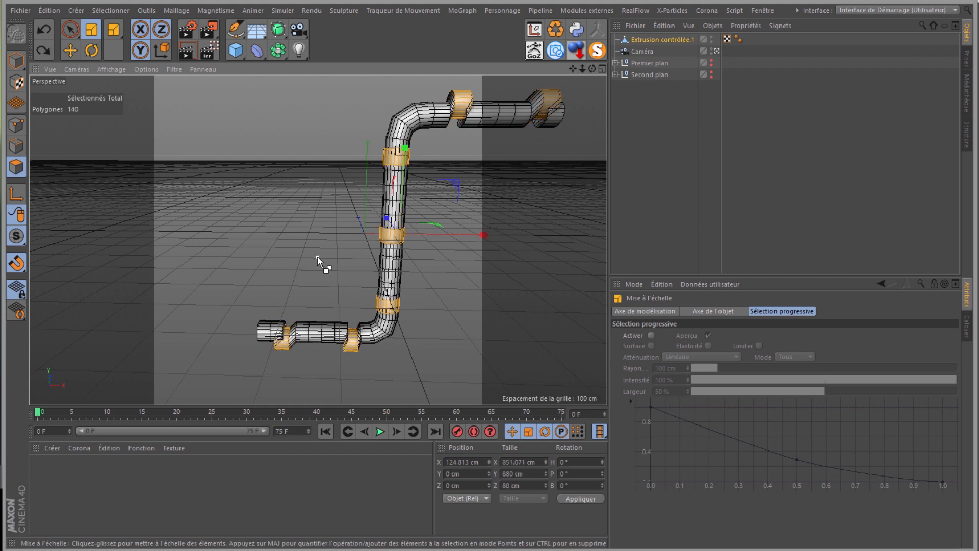
# - Extrude the selected polygon rings outward with an offset of about 21 cm to form collars around the pipe
pyautogui.rightClick(289, 336)
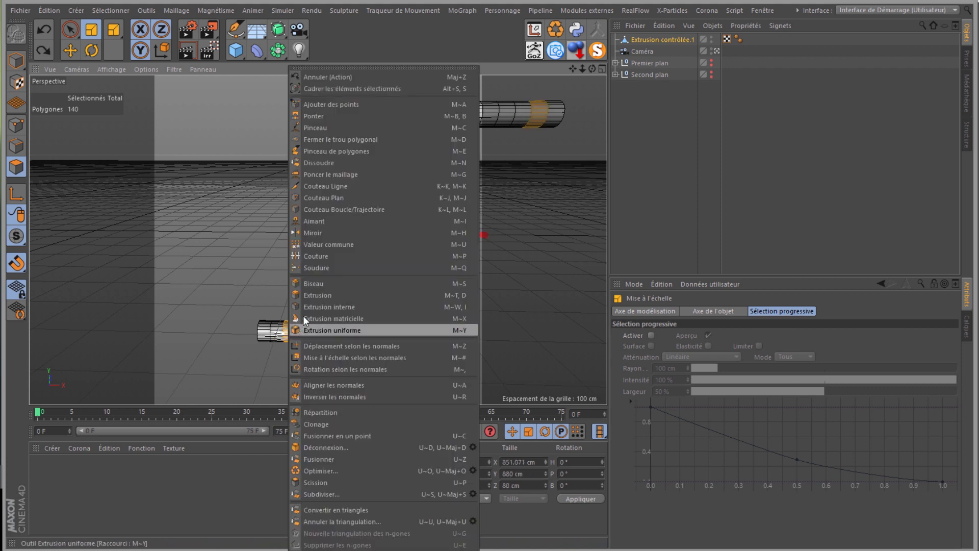
pyautogui.click(313, 297)
pyautogui.moveTo(494, 262); pyautogui.dragTo(493, 261)
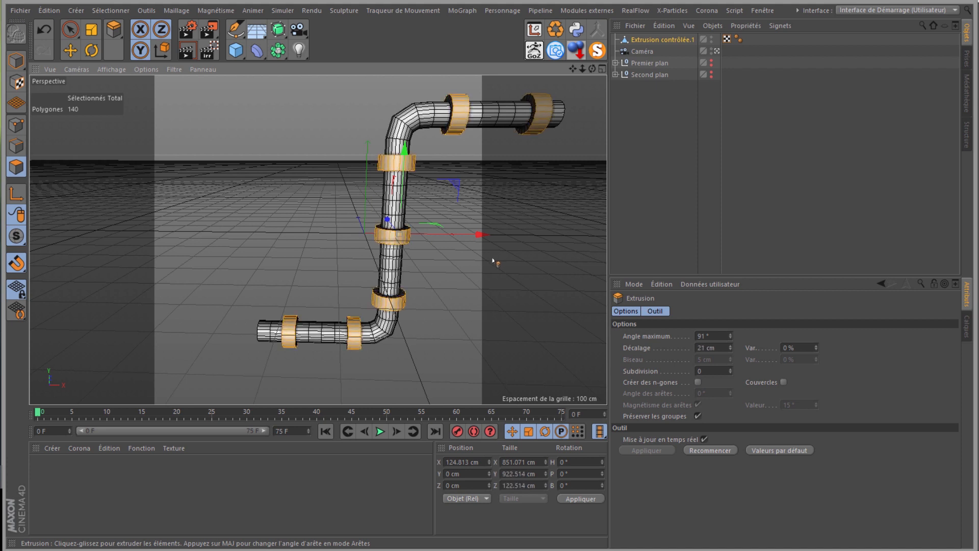
# - Return to model mode, switch to the front view and make the Premier plan and Second plan groups visible
pyautogui.click(16, 60)
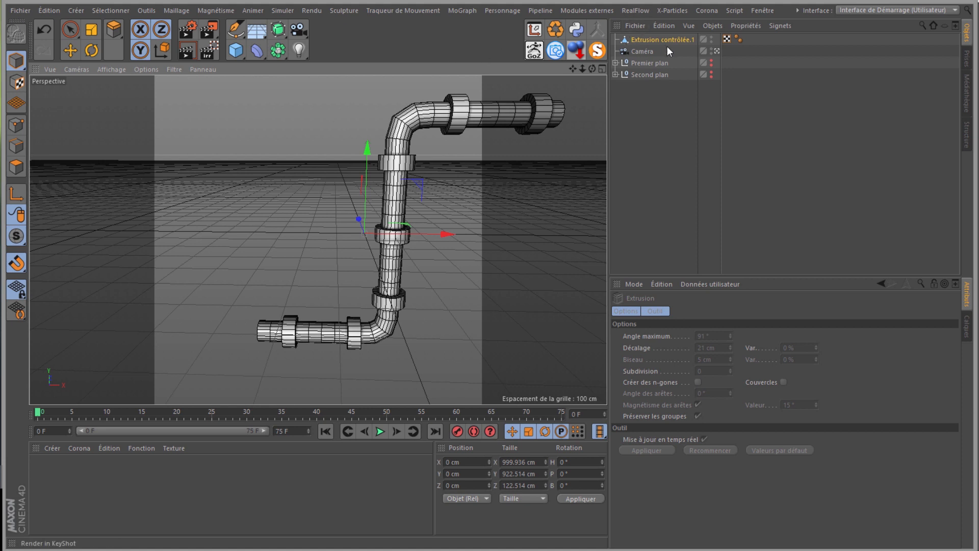
pyautogui.click(70, 70)
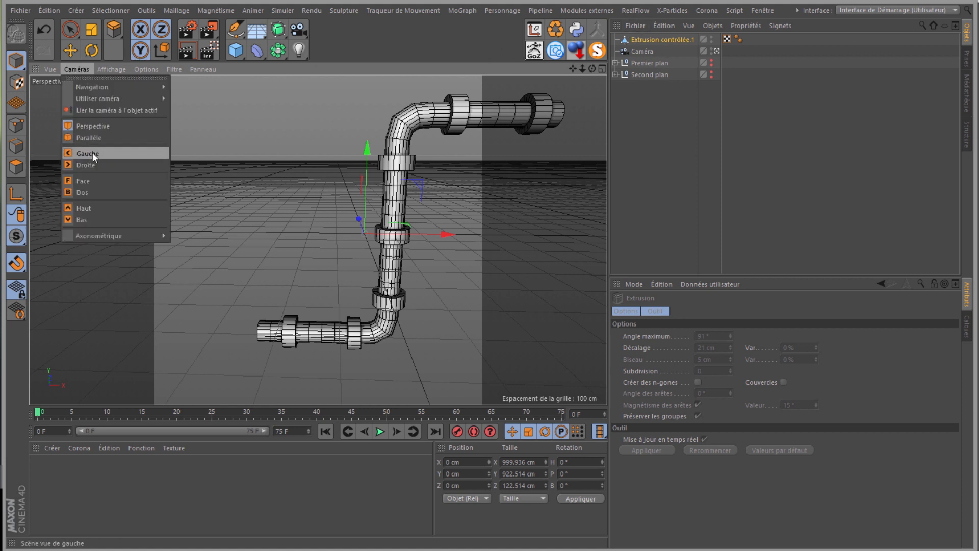
pyautogui.click(91, 180)
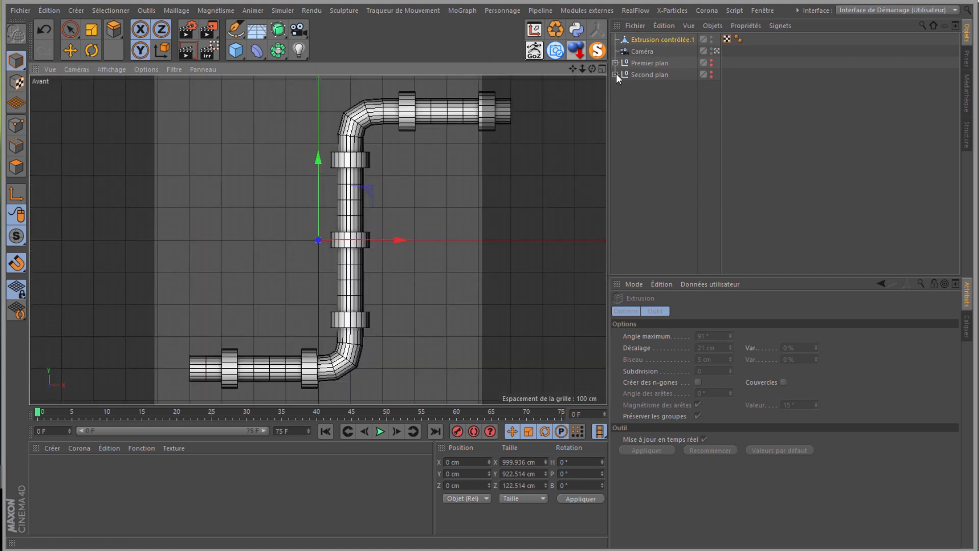
pyautogui.click(712, 60)
pyautogui.click(711, 73)
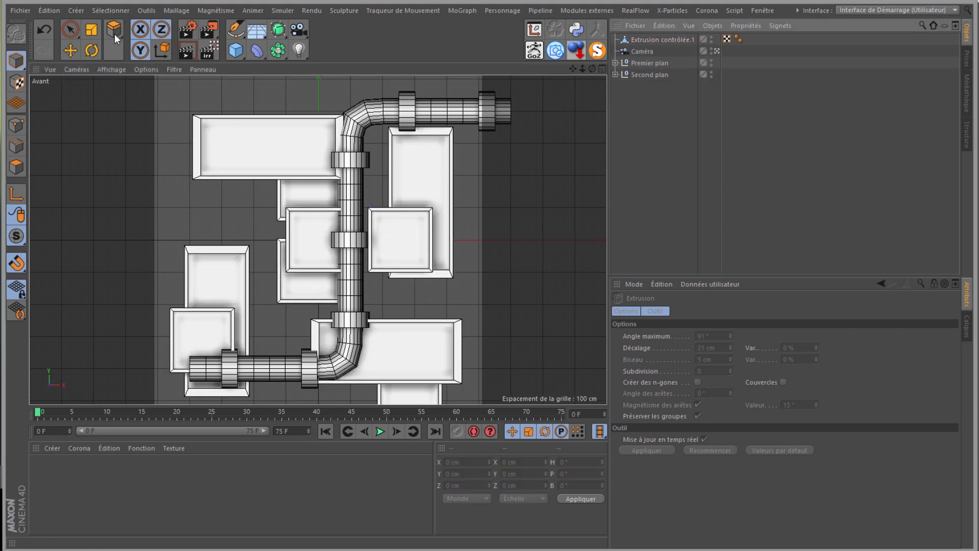
# - Rename the pipe object Extrusion contrôlée.1 as Tuyeau
pyautogui.click(93, 31)
pyautogui.click(92, 30)
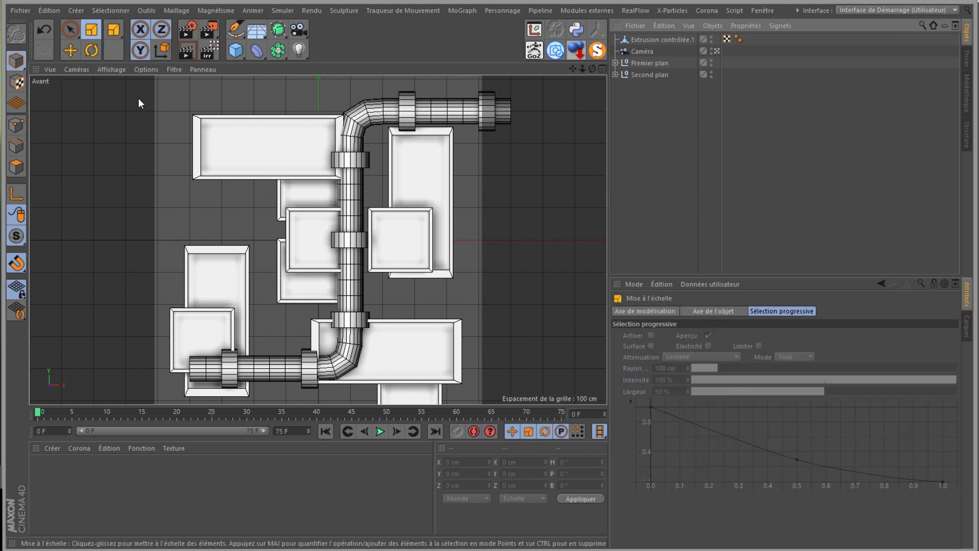
pyautogui.click(632, 41)
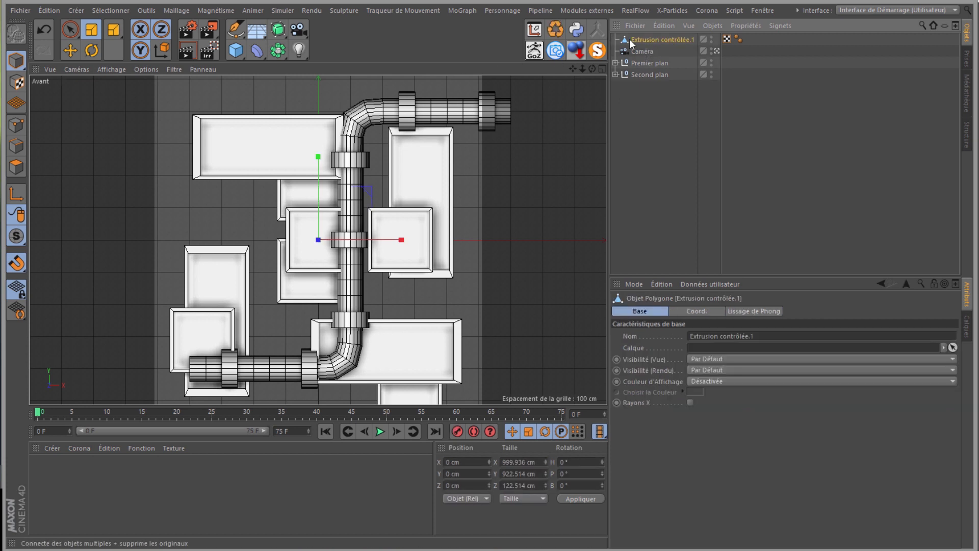
pyautogui.doubleClick(646, 40)
pyautogui.write('Tuyeau')
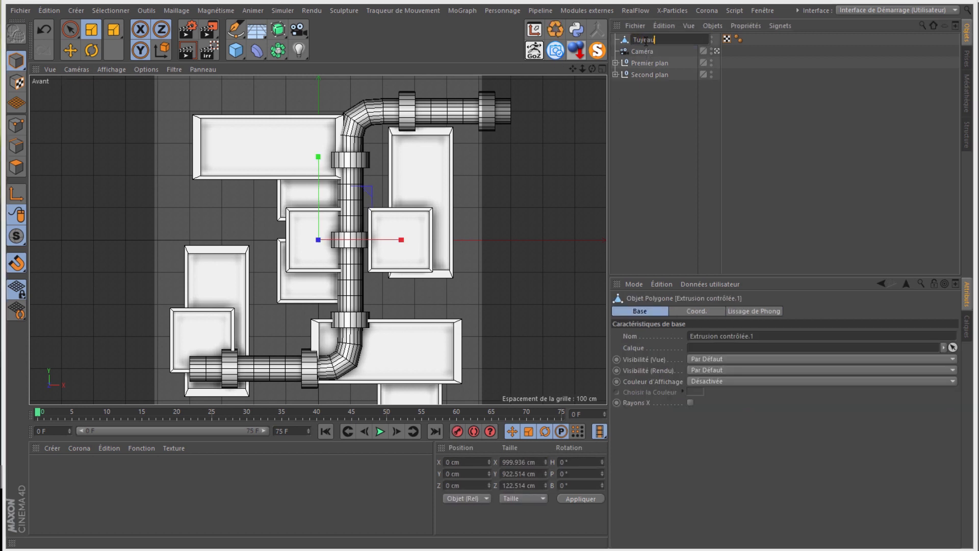
pyautogui.press('Return')
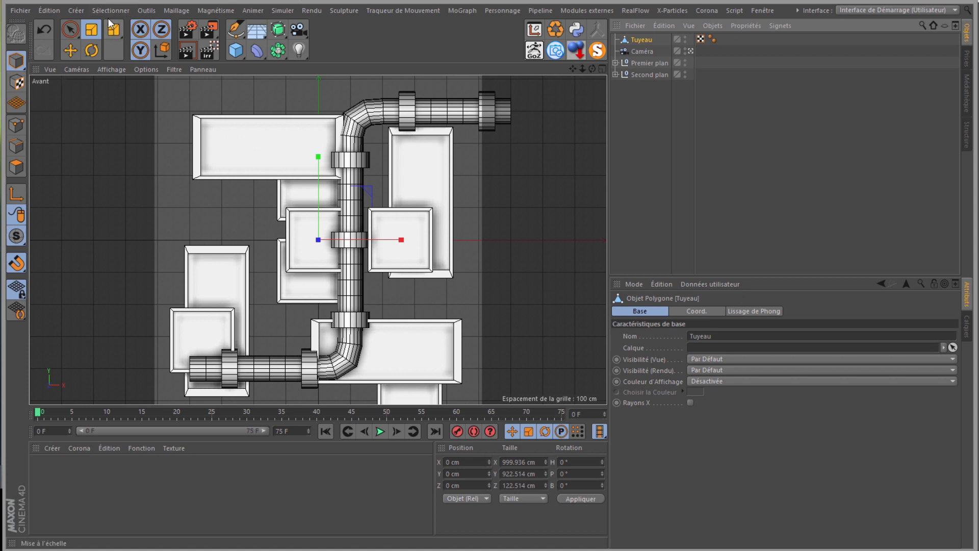
# - Scale the pipe down uniformly to about 544 cm wide and 502 cm high
pyautogui.moveTo(228, 202); pyautogui.dragTo(491, 258)
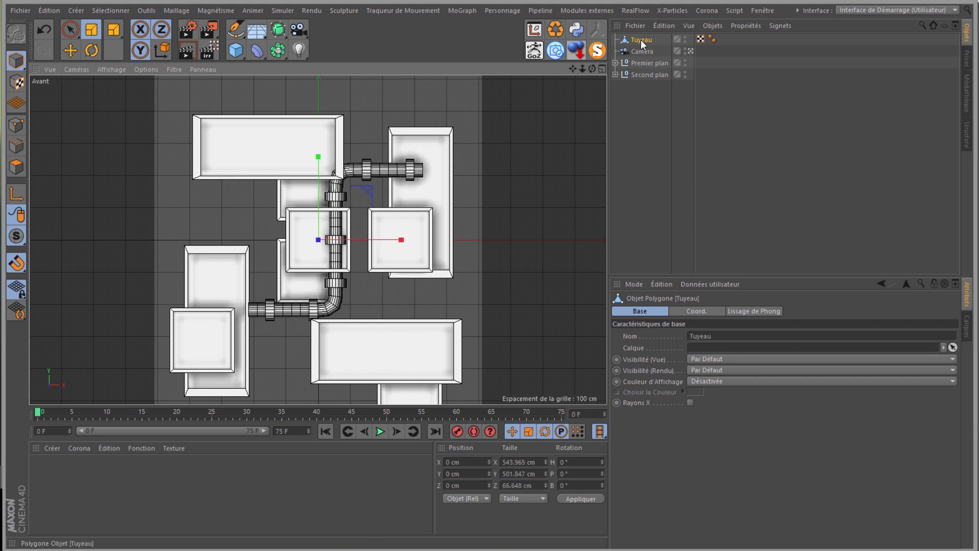
pyautogui.click(77, 70)
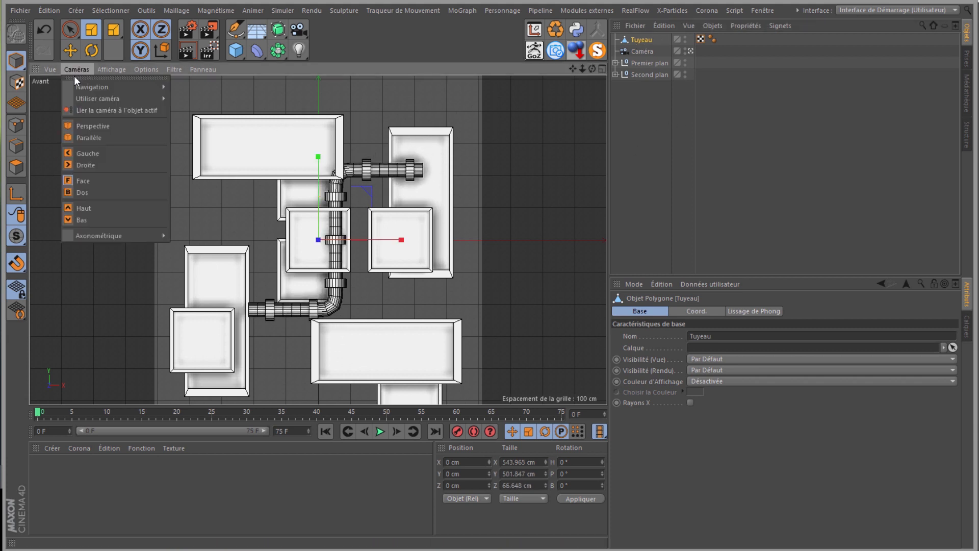
pyautogui.click(642, 42)
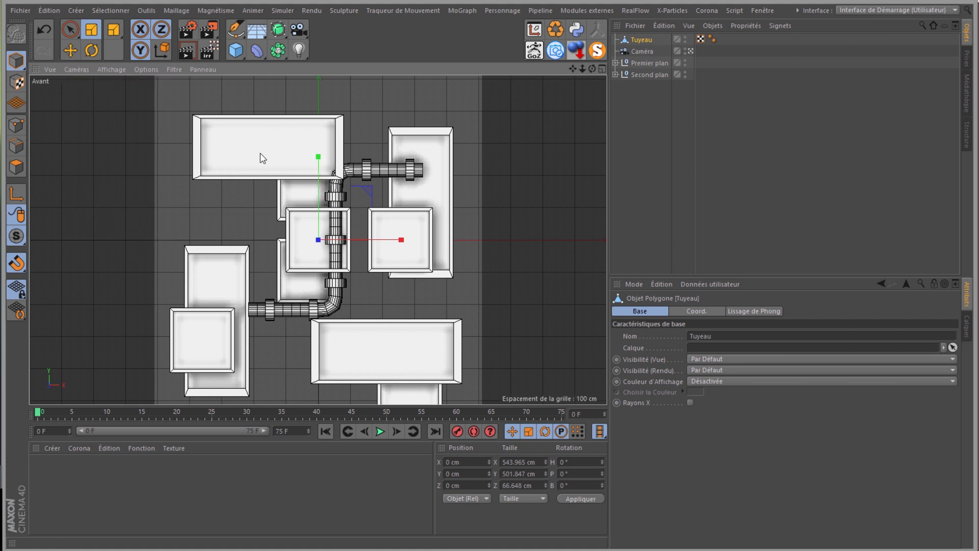
# - Duplicate the pipe and place the copy at about X -74 cm and Y 71 cm, left of and above the original
pyautogui.click(71, 50)
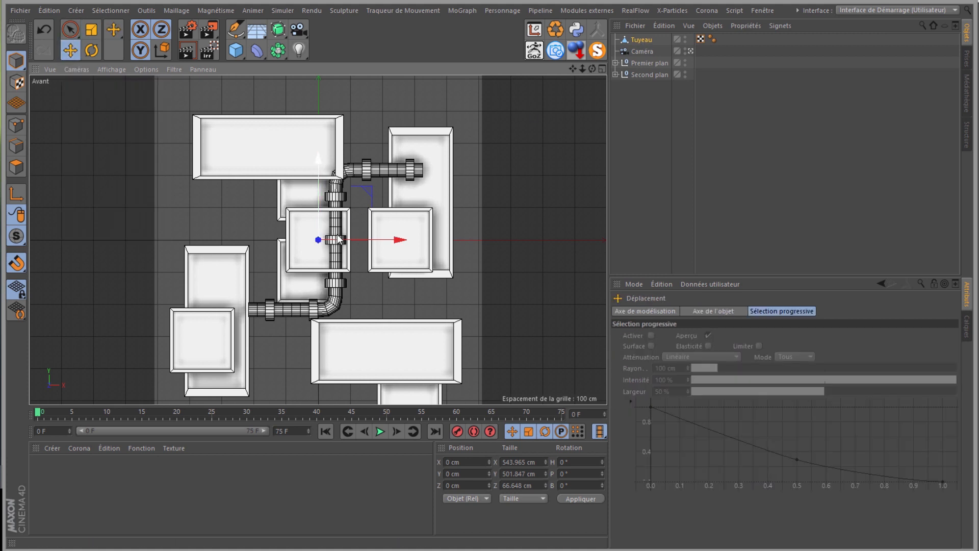
pyautogui.moveTo(394, 240); pyautogui.dragTo(368, 242)
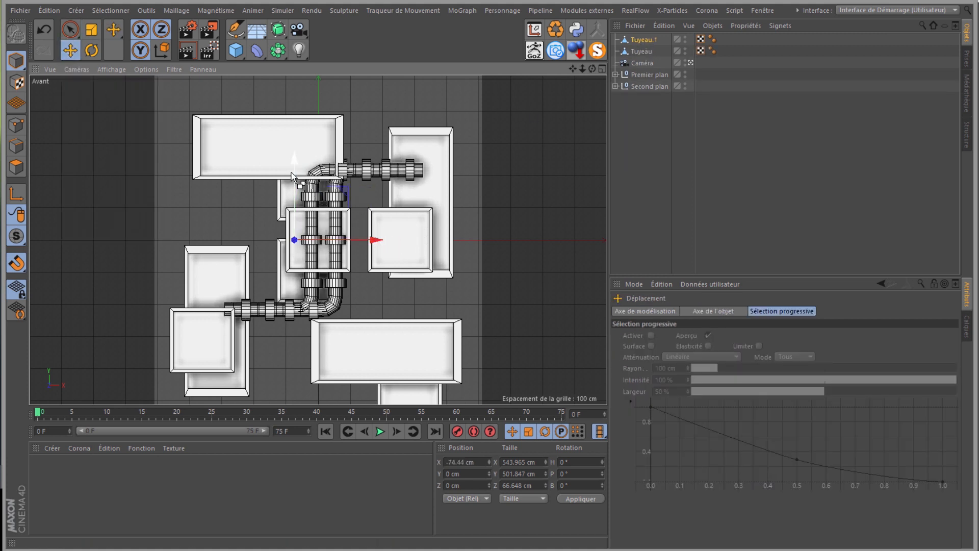
pyautogui.keyDown('ctrl'); pyautogui.moveTo(293, 172); pyautogui.dragTo(292, 145); pyautogui.keyUp('ctrl')
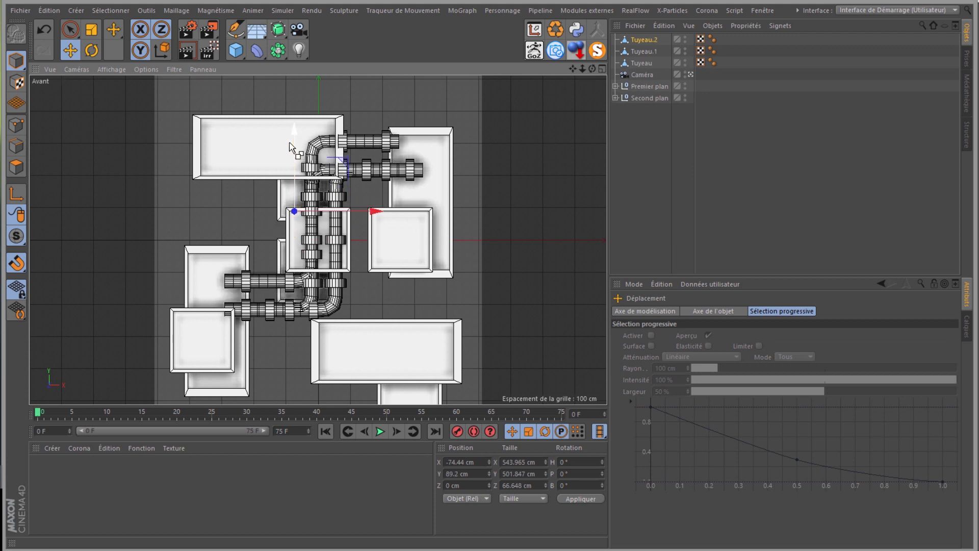
pyautogui.hotkey('ctrl', 'z')
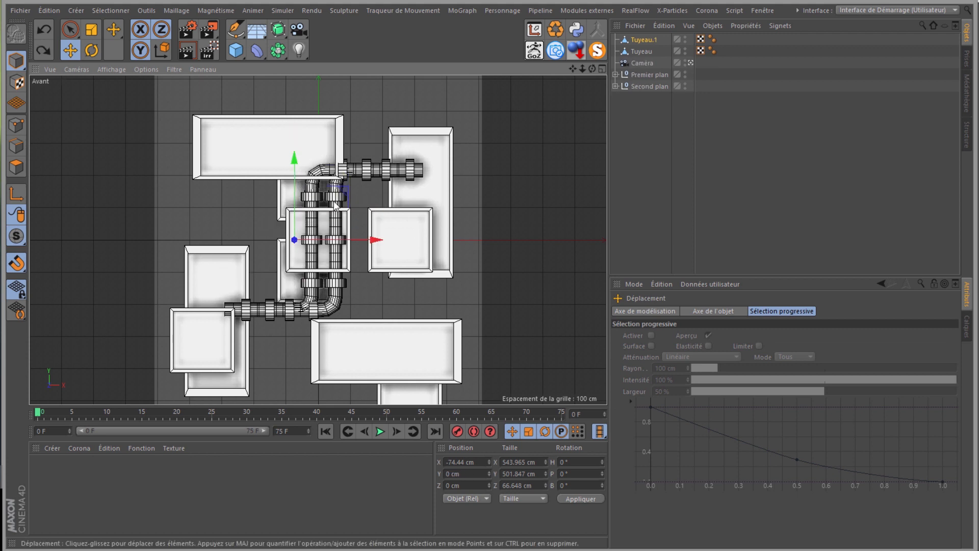
pyautogui.keyDown('ctrl'); pyautogui.moveTo(296, 167); pyautogui.dragTo(295, 147); pyautogui.keyUp('ctrl')
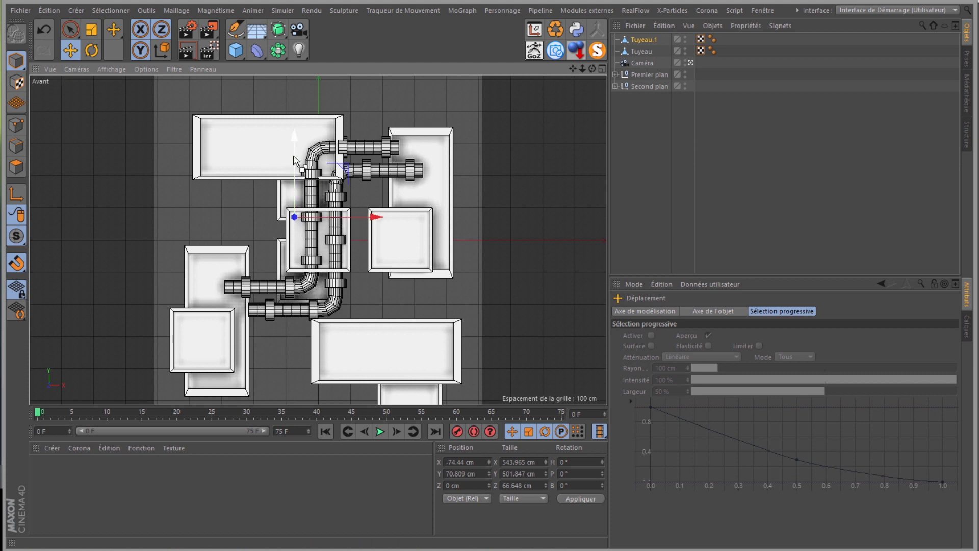
# - Add three more pipe copies at about X -74 cm, Y -147 cm; X 249 cm, Y -265 cm; and X -192 cm, Y -265 cm
pyautogui.keyDown('ctrl'); pyautogui.moveTo(294, 162); pyautogui.dragTo(294, 232); pyautogui.keyUp('ctrl')
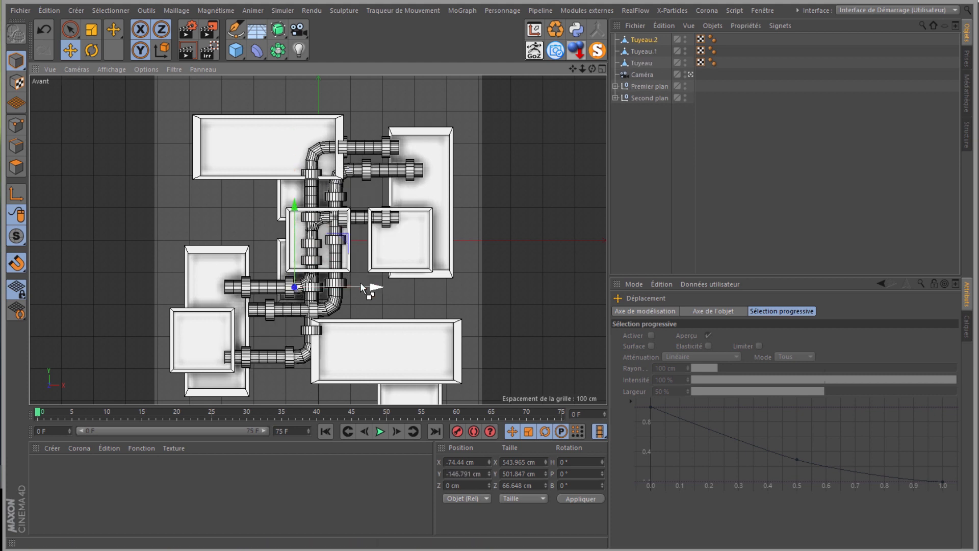
pyautogui.moveTo(377, 287); pyautogui.dragTo(462, 283)
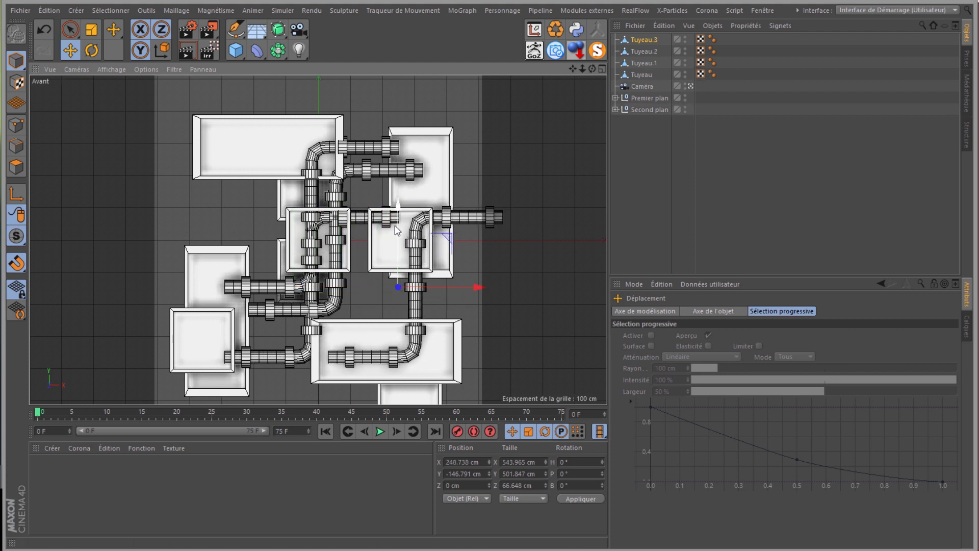
pyautogui.moveTo(398, 228); pyautogui.dragTo(404, 268)
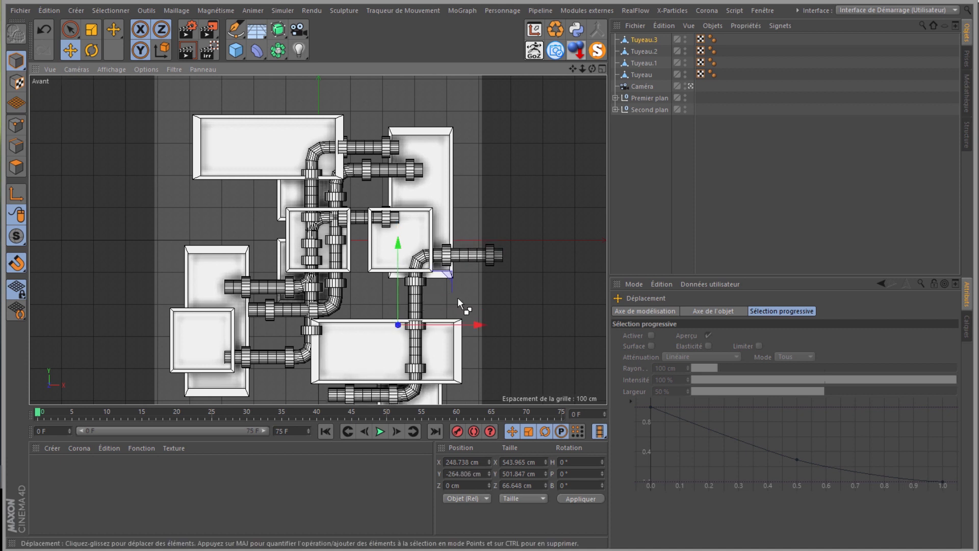
pyautogui.keyDown('ctrl'); pyautogui.moveTo(478, 324); pyautogui.dragTo(325, 305); pyautogui.keyUp('ctrl')
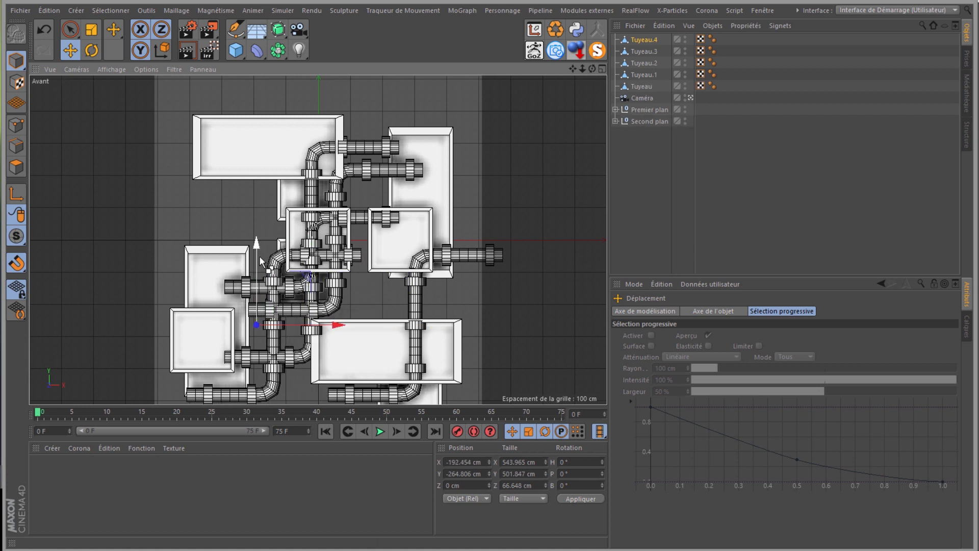
# - Add a fifth pipe copy at about X -261 cm, Y 247 cm, across the upper left panel
pyautogui.moveTo(259, 256); pyautogui.dragTo(215, 93)
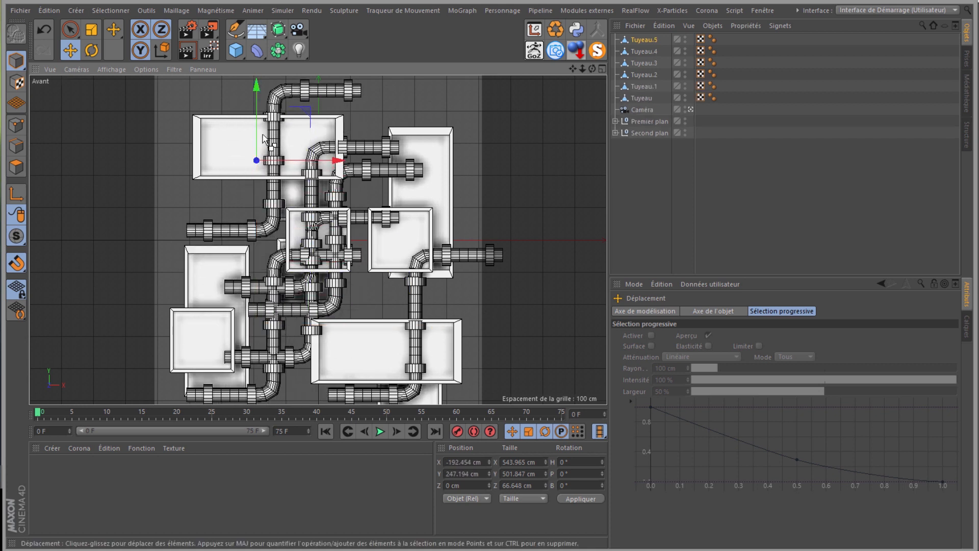
pyautogui.moveTo(305, 162)
pyautogui.keyDown('ctrl'); pyautogui.mouseDown()
pyautogui.moveTo(278, 171)
pyautogui.moveTo(298, 166)
pyautogui.moveTo(288, 169)
pyautogui.mouseUp(); pyautogui.keyUp('ctrl')
pyautogui.hotkey('ctrl', 'z')
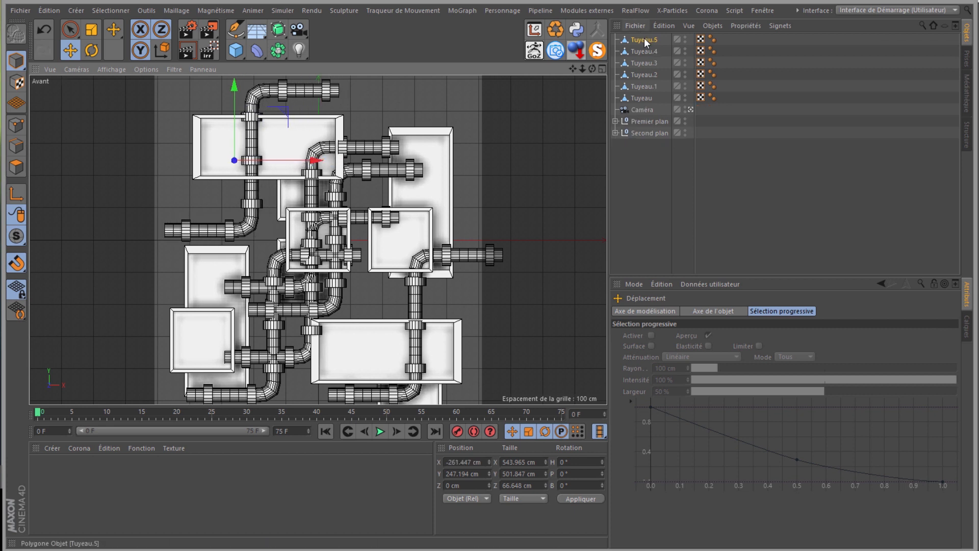
# - Group all six pipes and move the group back to about Z 200 cm, behind the panels, ending in the front view
pyautogui.keyDown('shift'); pyautogui.click(640, 98); pyautogui.keyUp('shift')
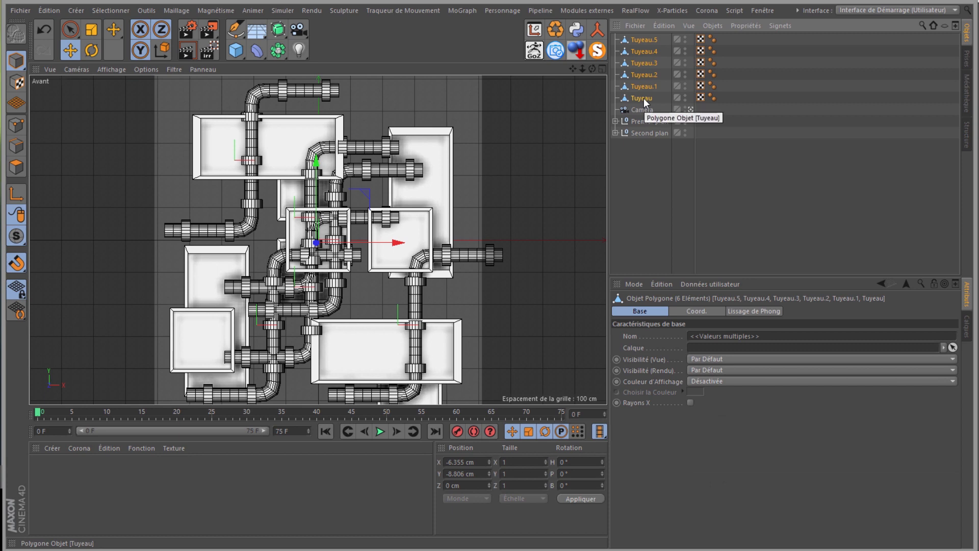
pyautogui.hotkey('alt', 'g')
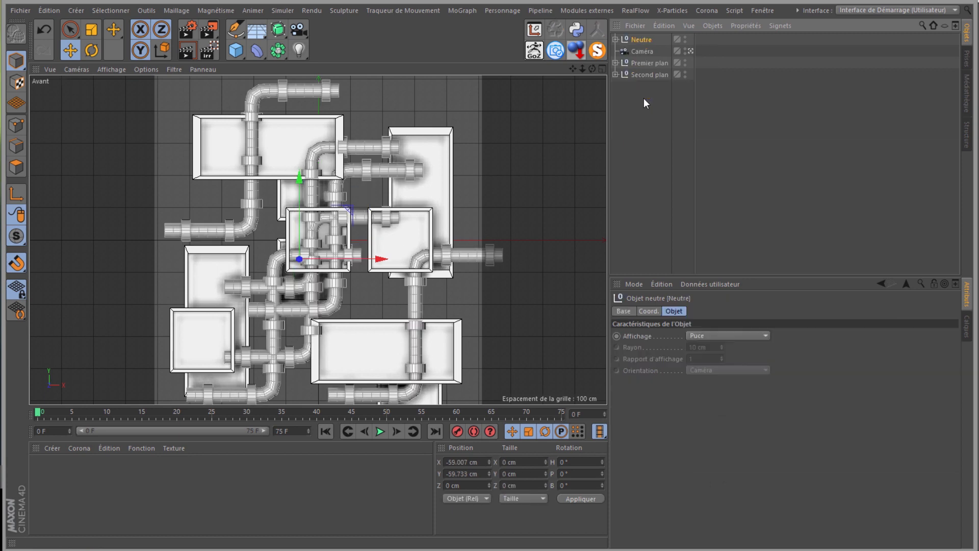
pyautogui.click(84, 69)
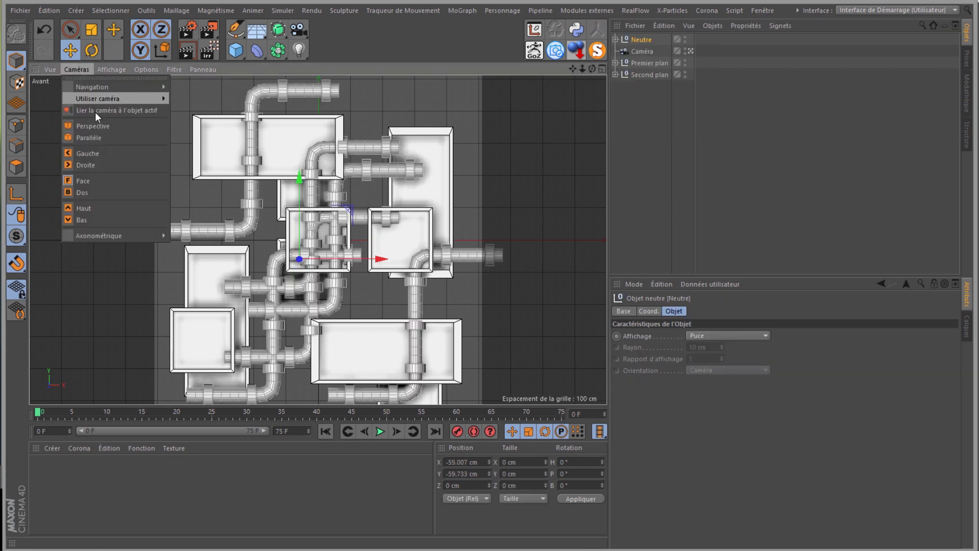
pyautogui.click(96, 128)
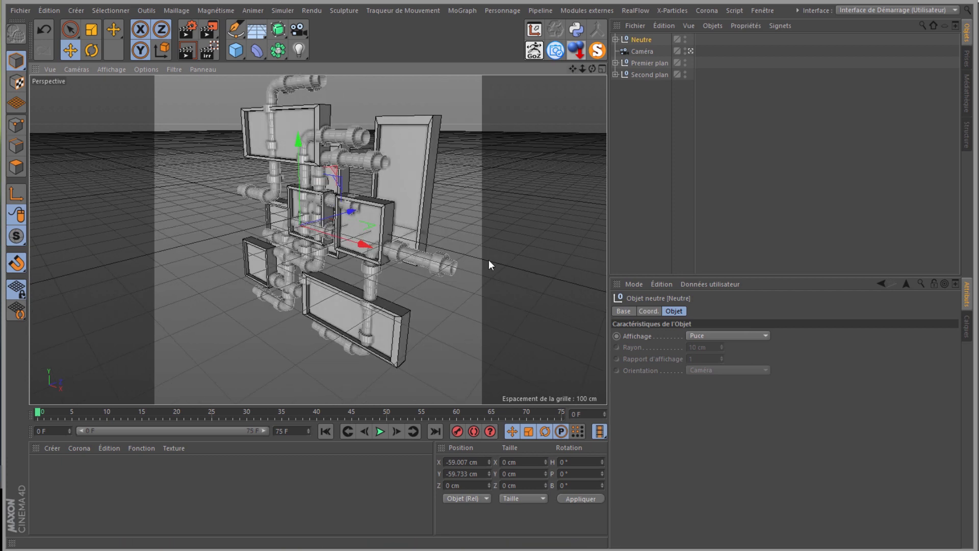
pyautogui.keyDown('alt'); pyautogui.moveTo(488, 260); pyautogui.dragTo(421, 290, button='middle'); pyautogui.keyUp('alt')
pyautogui.moveTo(291, 236); pyautogui.dragTo(329, 228)
pyautogui.keyDown('alt'); pyautogui.moveTo(490, 259); pyautogui.dragTo(578, 95); pyautogui.keyUp('alt')
pyautogui.moveTo(442, 231); pyautogui.dragTo(426, 236)
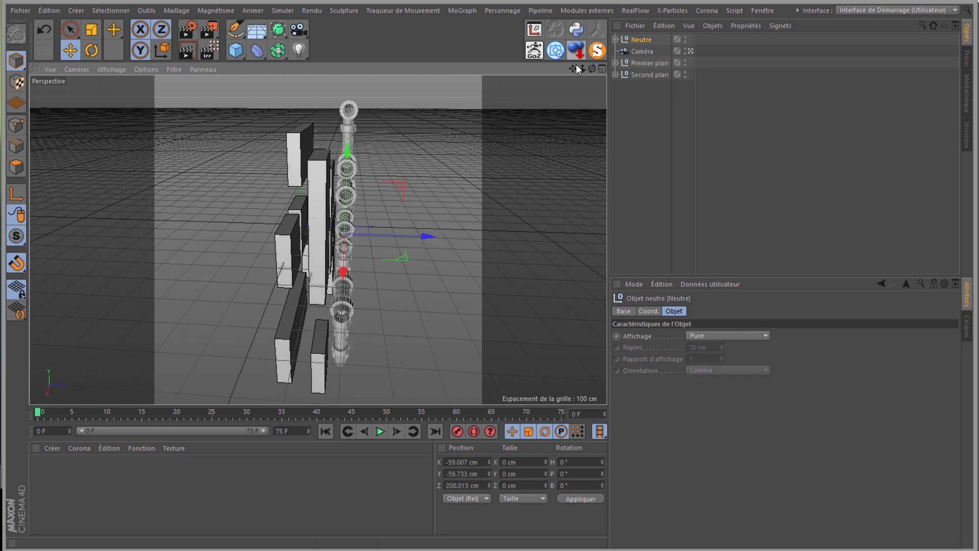
pyautogui.moveTo(492, 258); pyautogui.dragTo(492, 258)
pyautogui.moveTo(572, 68); pyautogui.dragTo(491, 258)
pyautogui.click(71, 69)
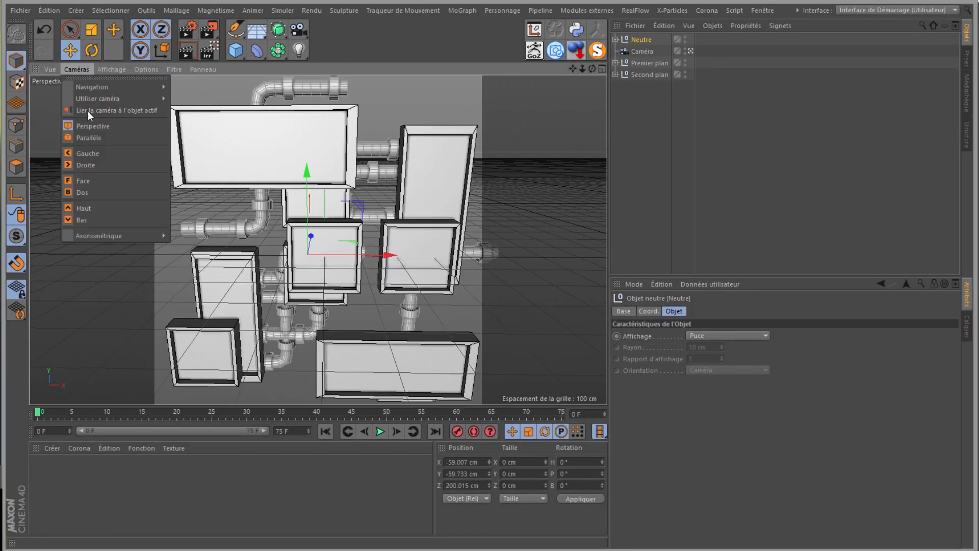
pyautogui.click(98, 182)
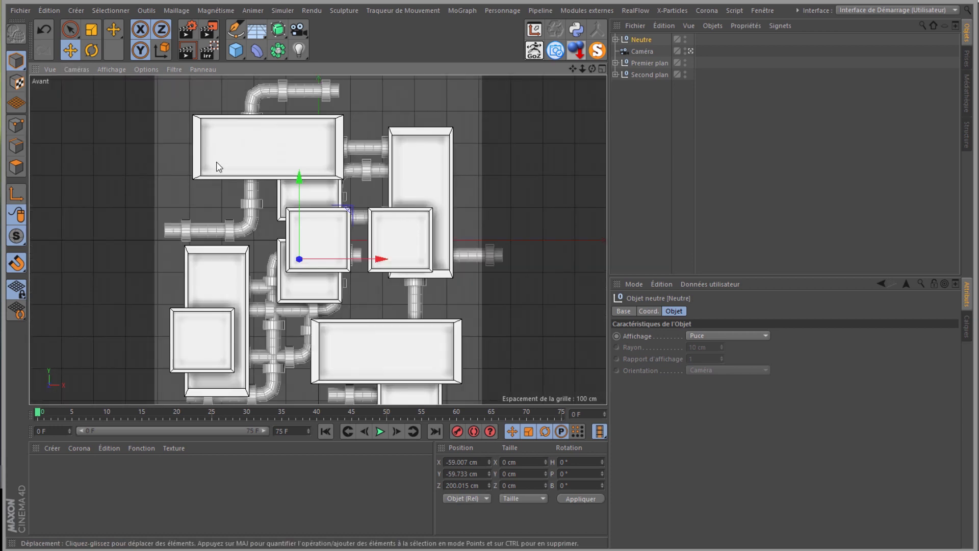
# - Switch the camera to perspective, zero its rotation and X and Y position, and move it to Z -1031 cm
pyautogui.click(635, 50)
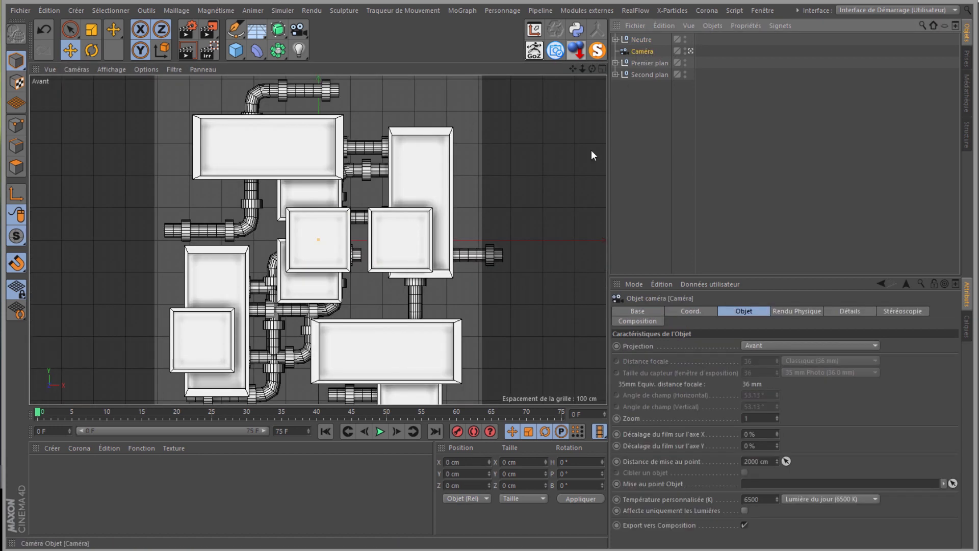
pyautogui.click(691, 309)
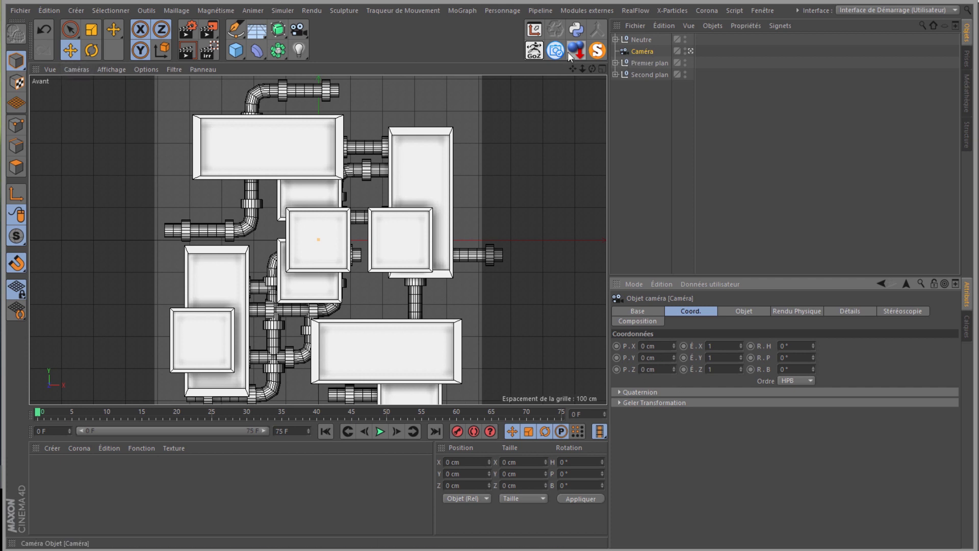
pyautogui.click(81, 72)
pyautogui.click(83, 121)
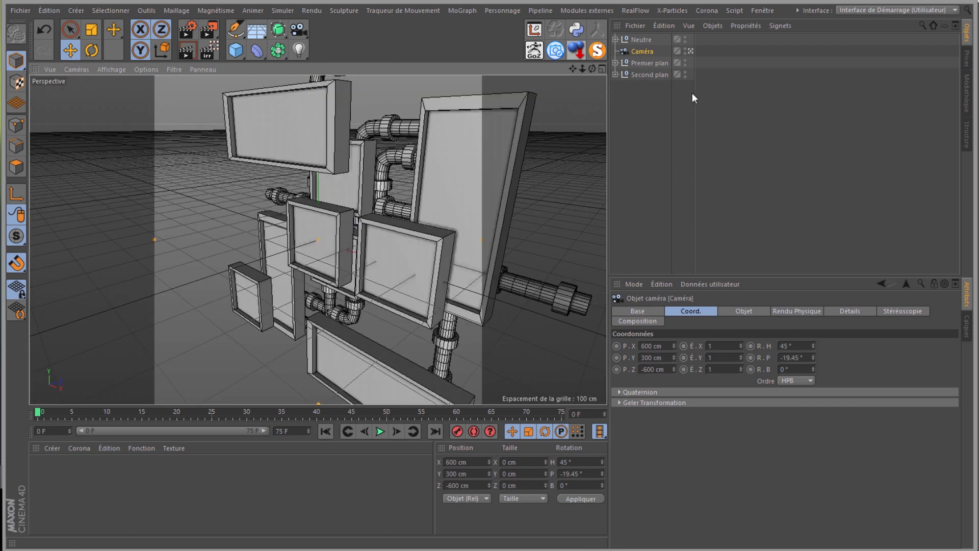
pyautogui.rightClick(813, 346)
pyautogui.rightClick(812, 356)
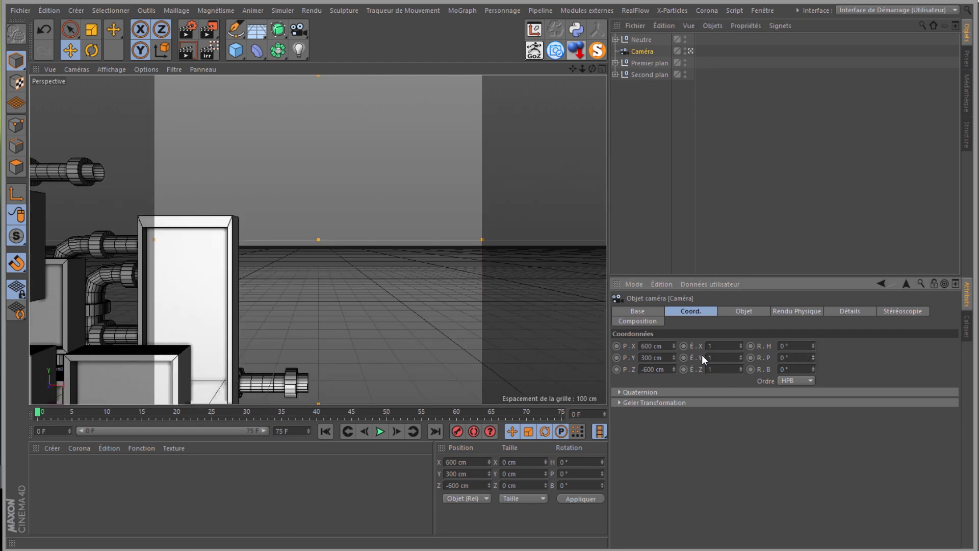
pyautogui.rightClick(674, 345)
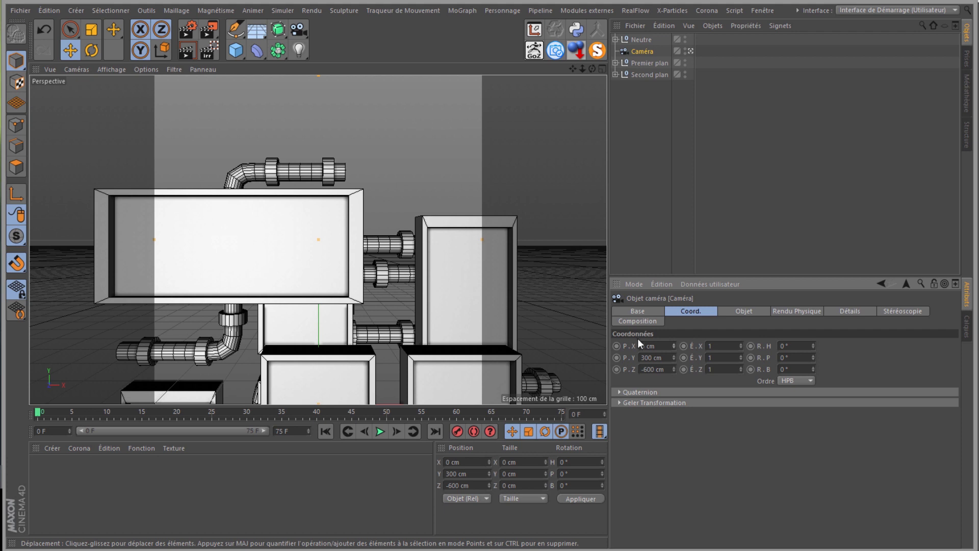
pyautogui.rightClick(673, 358)
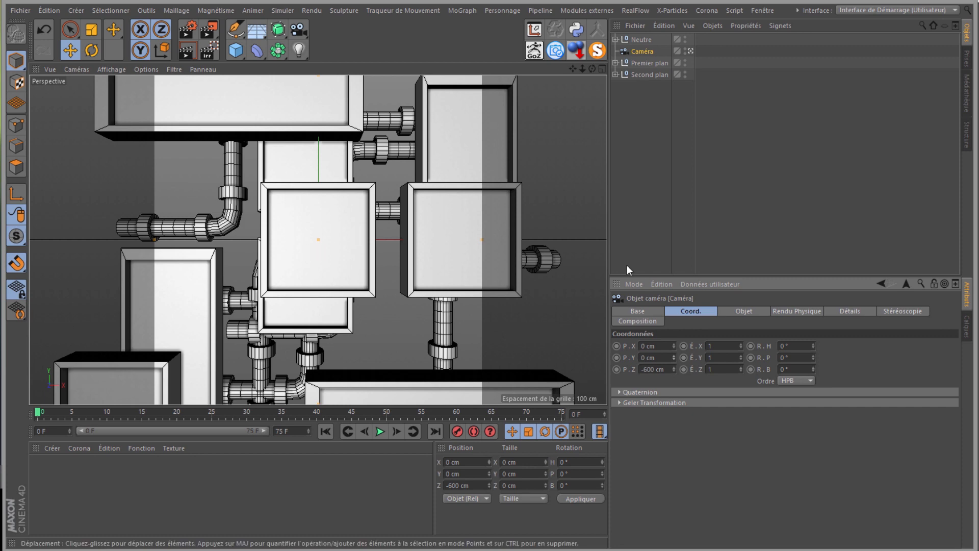
pyautogui.moveTo(675, 373); pyautogui.dragTo(673, 371)
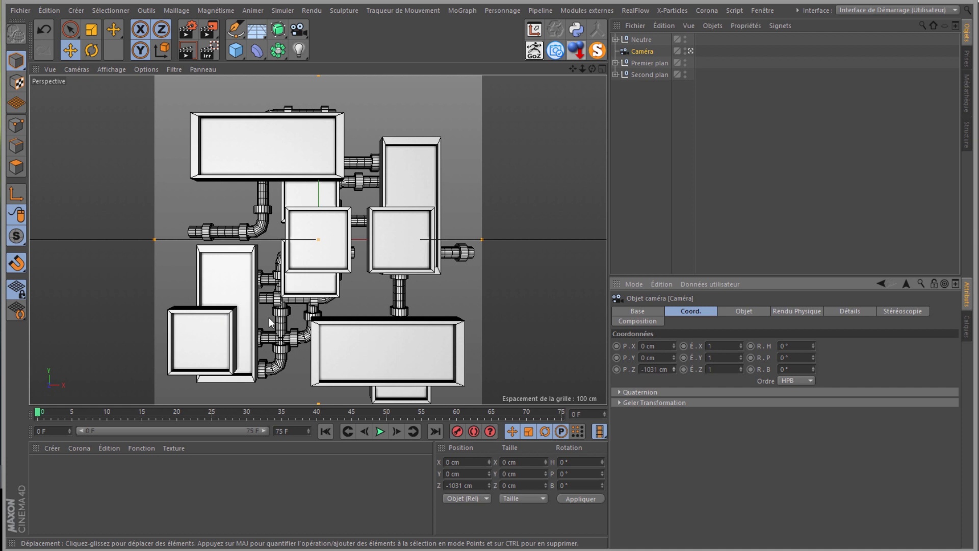
# - Copy the camera's Z position, switch the camera to the front projection, and paste -1031 cm as its Z position
pyautogui.click(670, 370)
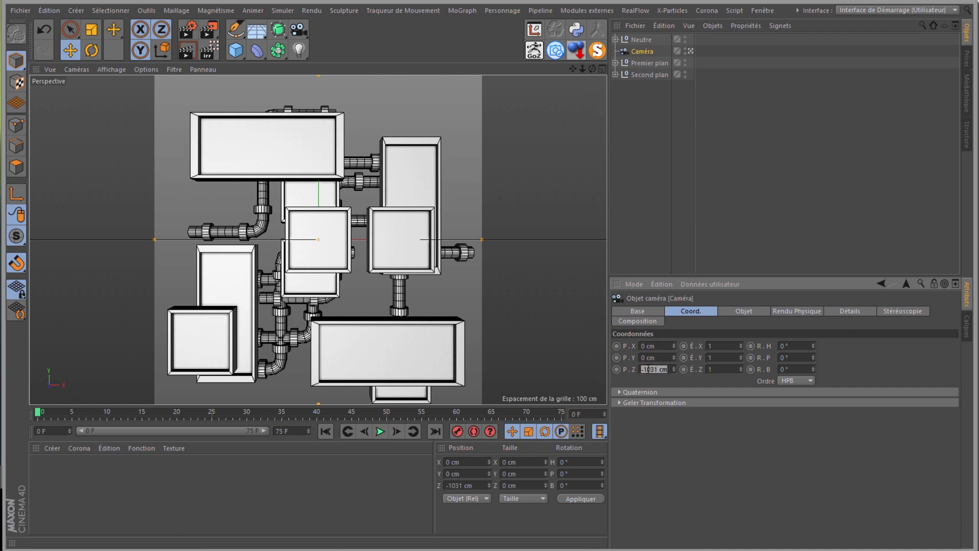
pyautogui.rightClick(669, 371)
pyautogui.click(668, 386)
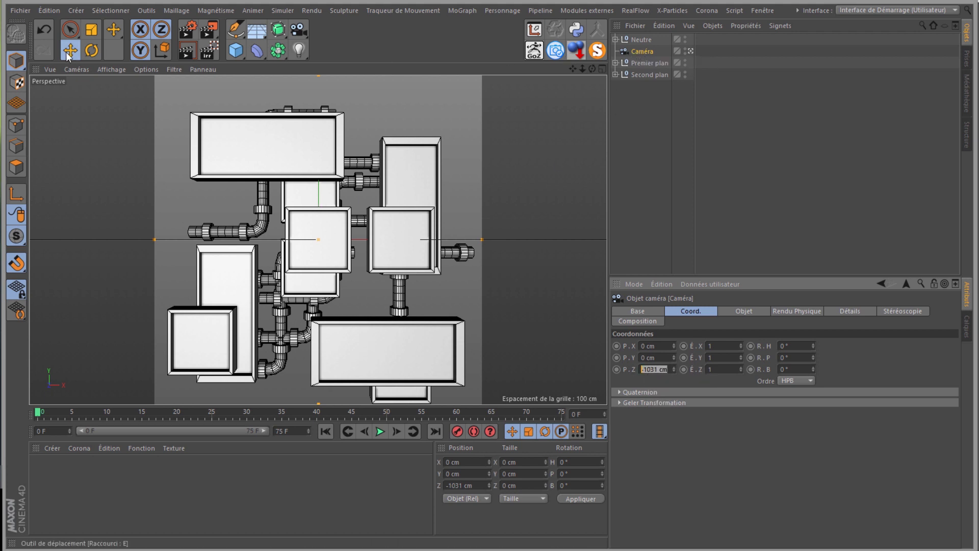
pyautogui.click(77, 69)
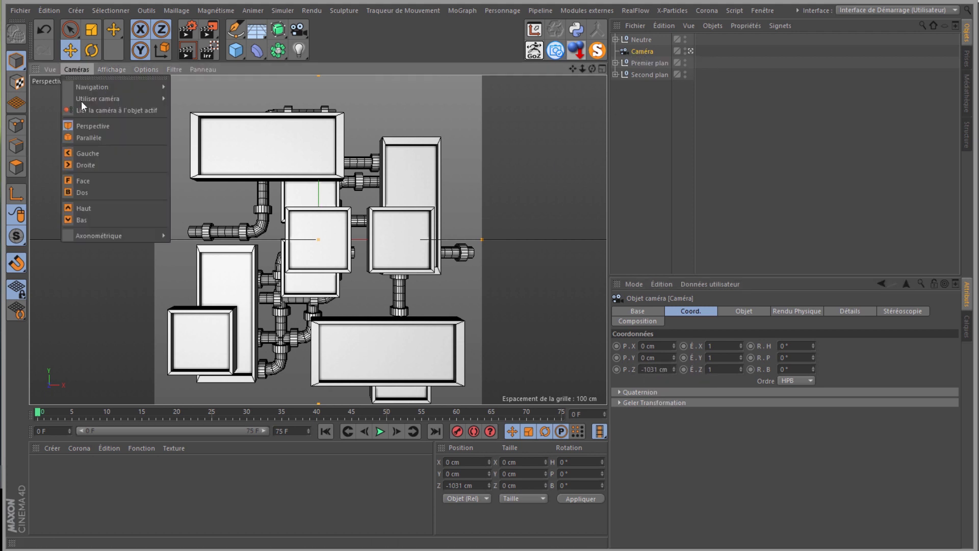
pyautogui.click(85, 182)
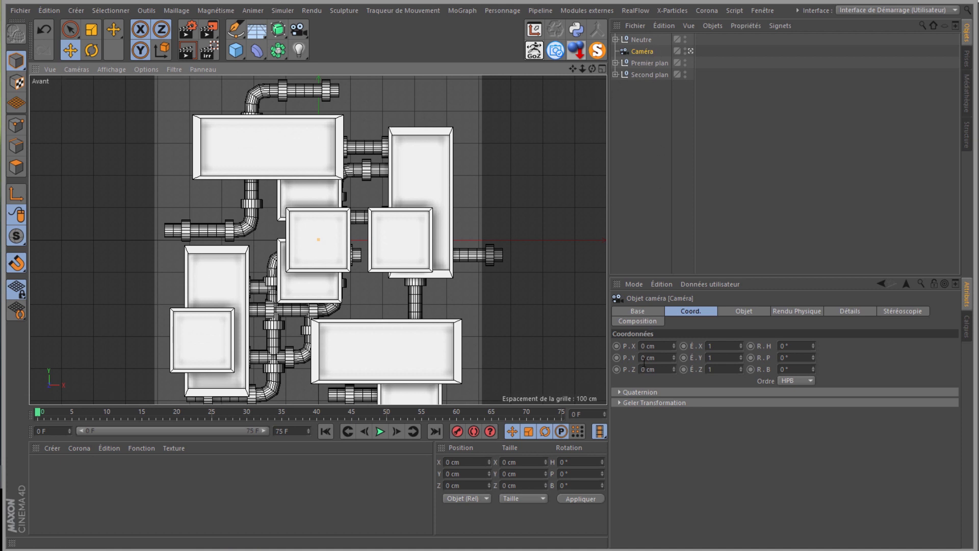
pyautogui.click(661, 369)
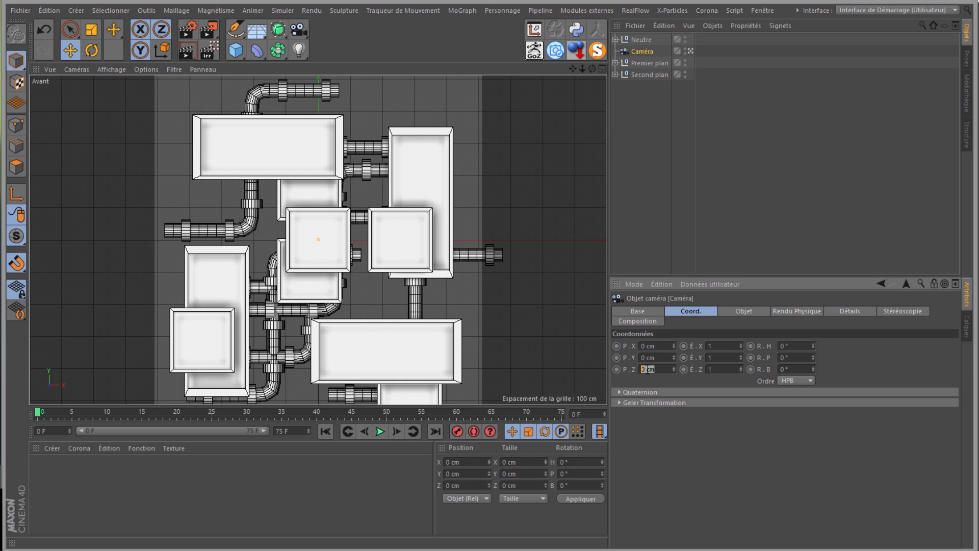
pyautogui.rightClick(647, 369)
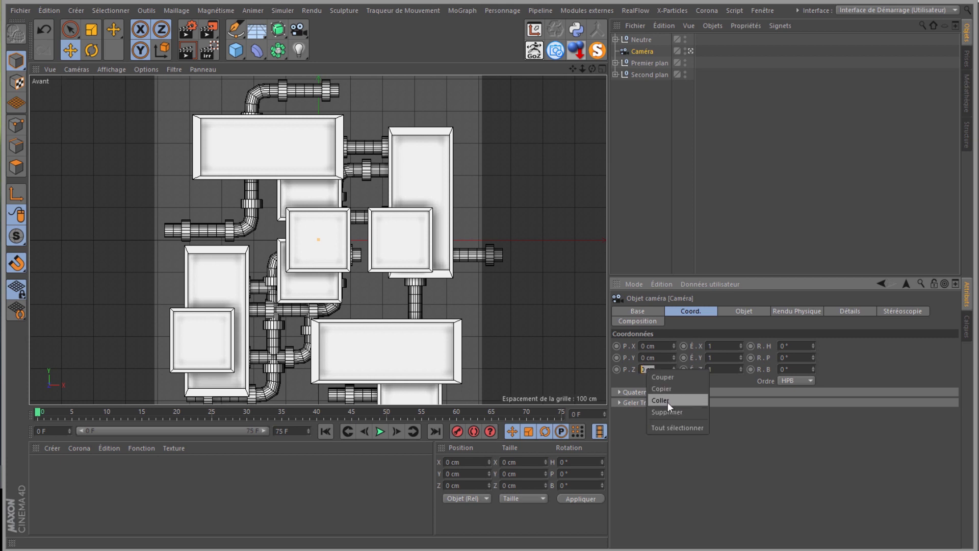
pyautogui.click(668, 402)
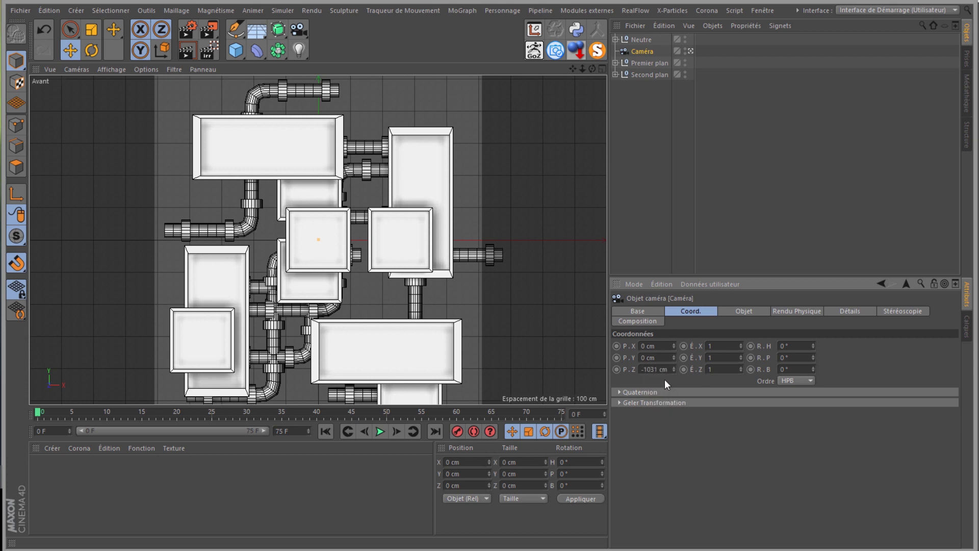
# - Add a Protection tag to the camera
pyautogui.rightClick(641, 49)
pyautogui.moveTo(671, 0)
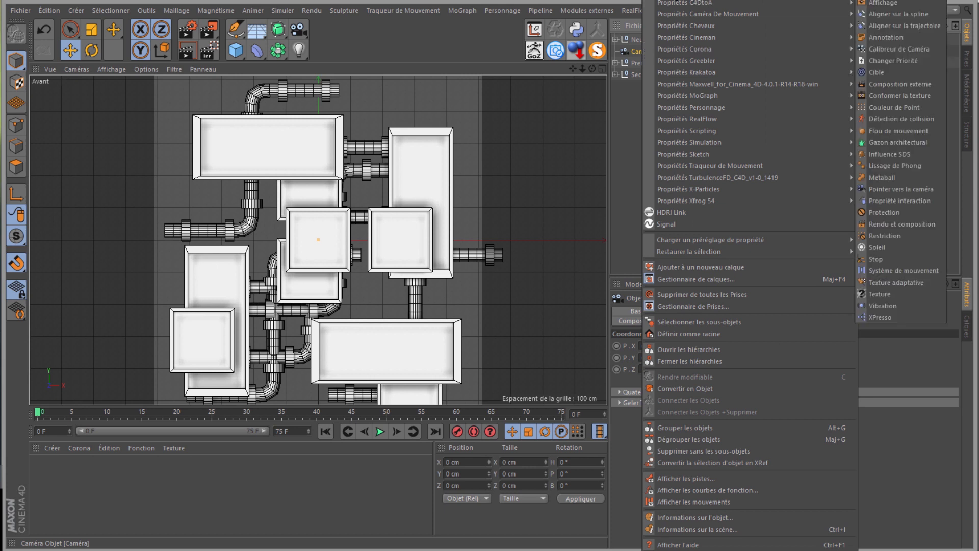
pyautogui.click(884, 212)
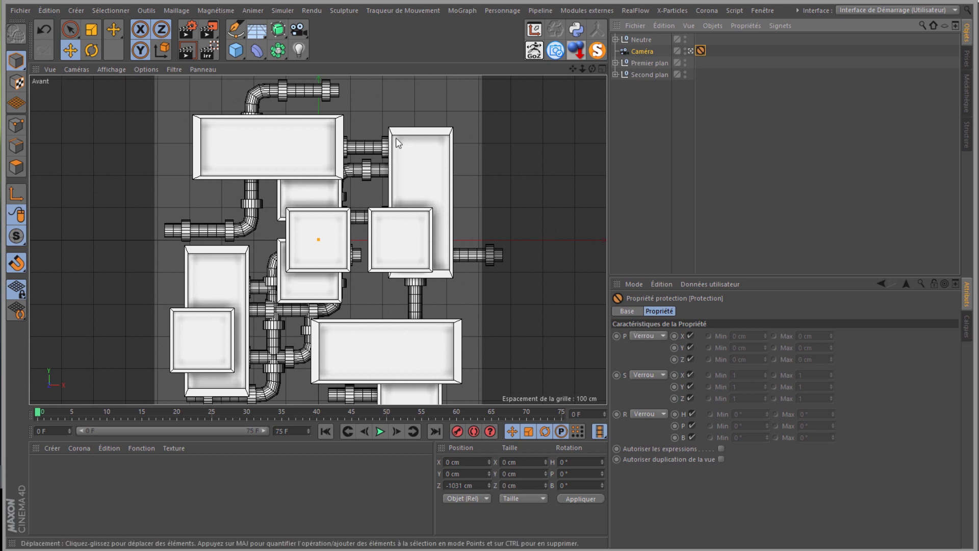
# - Leave the camera's view and examine the camera's placement relative to the panels from the side in perspective
pyautogui.click(75, 69)
pyautogui.click(86, 124)
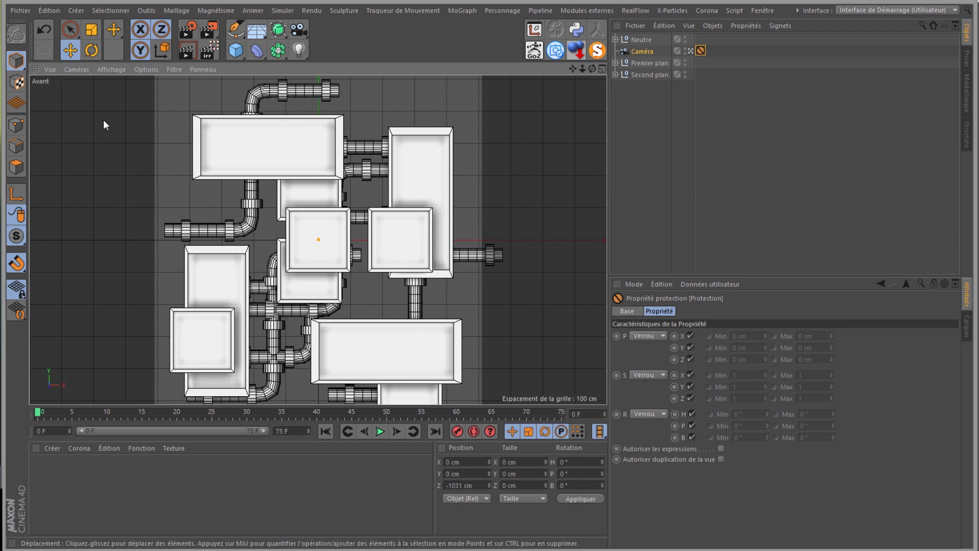
pyautogui.click(691, 51)
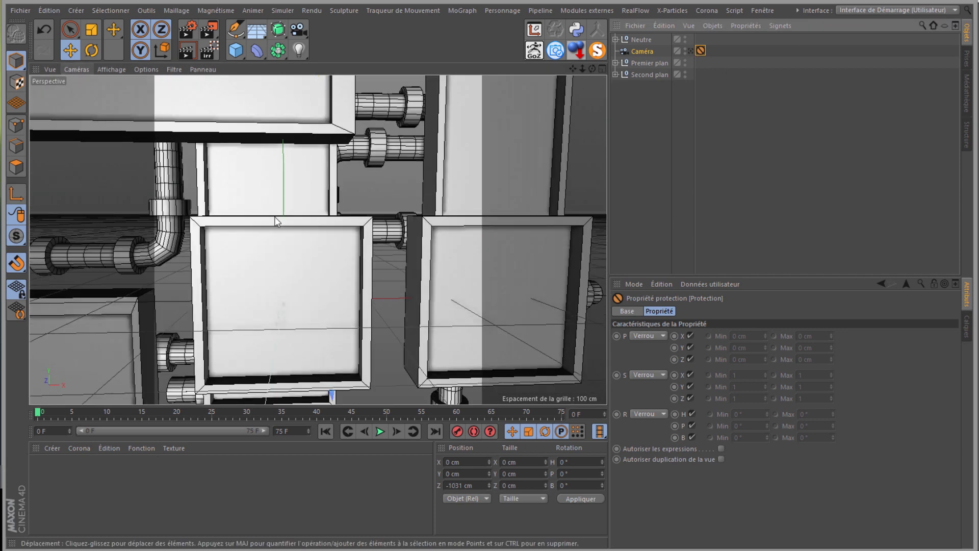
pyautogui.press('F1')
pyautogui.scroll(2, 335, 237)
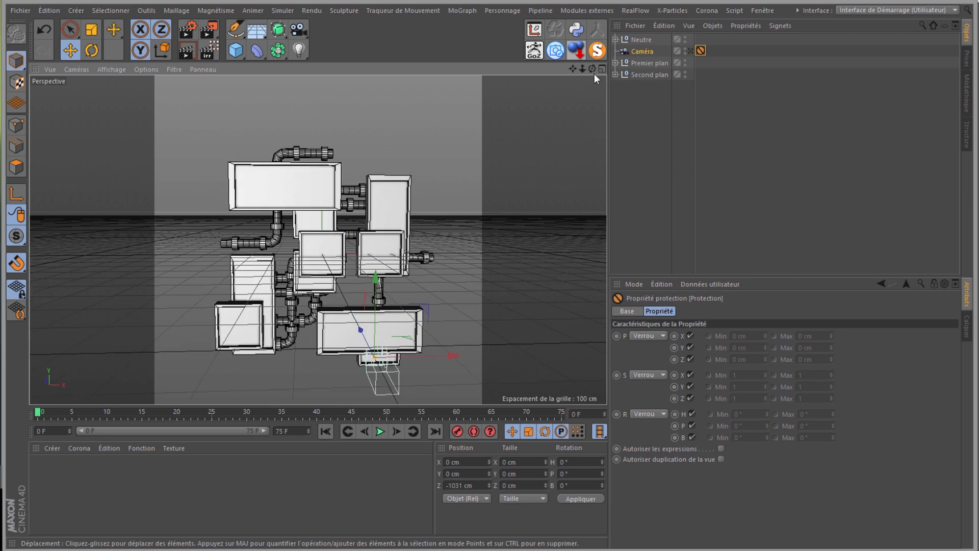
pyautogui.keyDown('alt'); pyautogui.moveTo(407, 259); pyautogui.dragTo(519, 240); pyautogui.keyUp('alt')
pyautogui.scroll(-5, 517, 219)
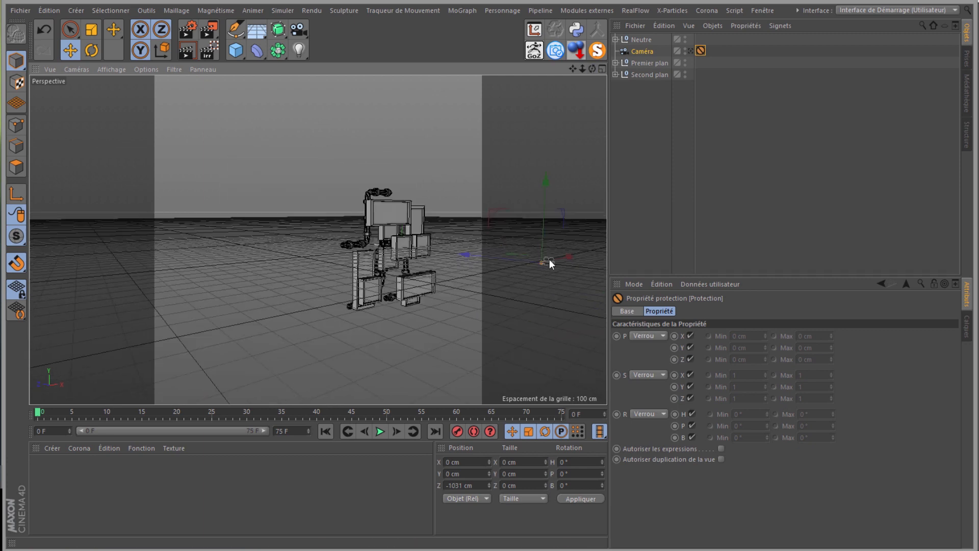
pyautogui.moveTo(573, 71); pyautogui.dragTo(469, 258)
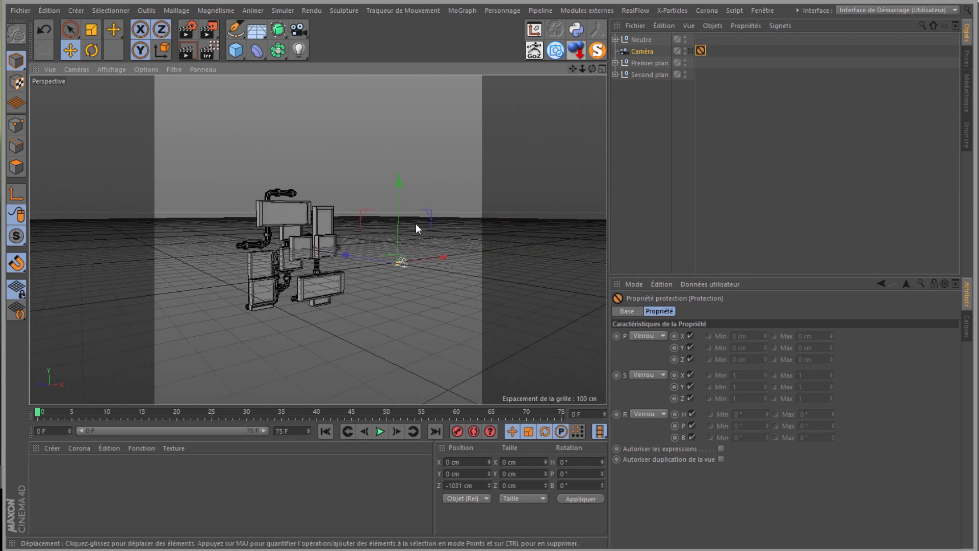
pyautogui.scroll(1, 376, 265)
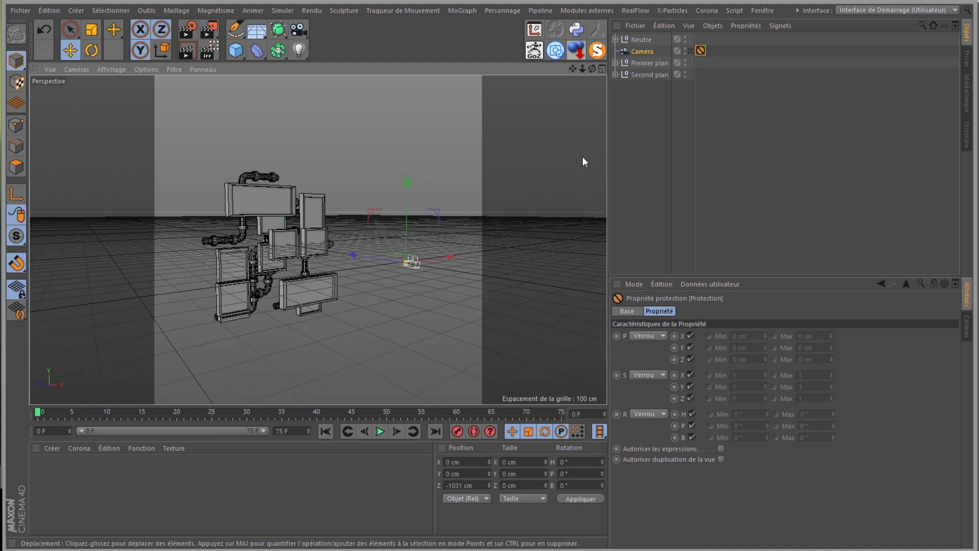
# - Set the camera object's projection to Perspective and check its field of view around the panels
pyautogui.click(642, 53)
pyautogui.click(735, 311)
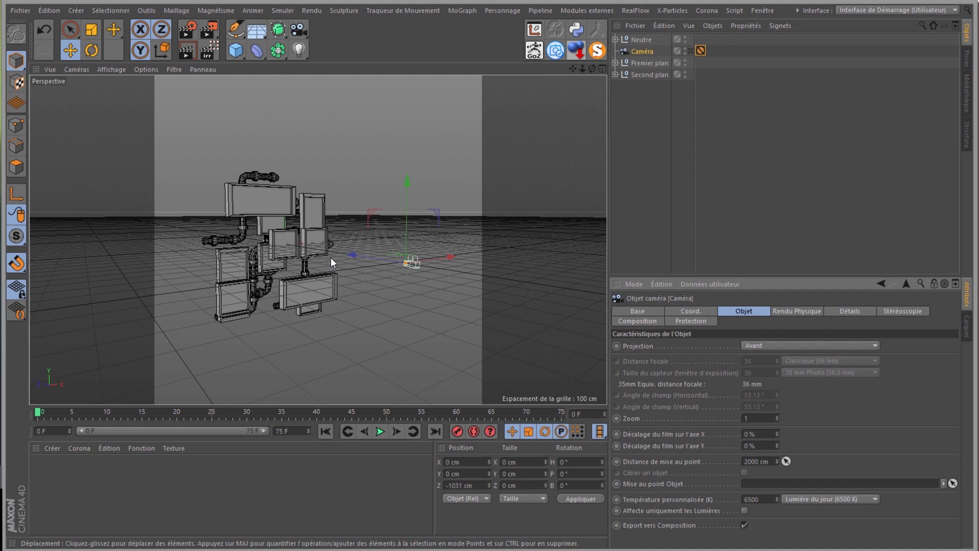
pyautogui.click(769, 346)
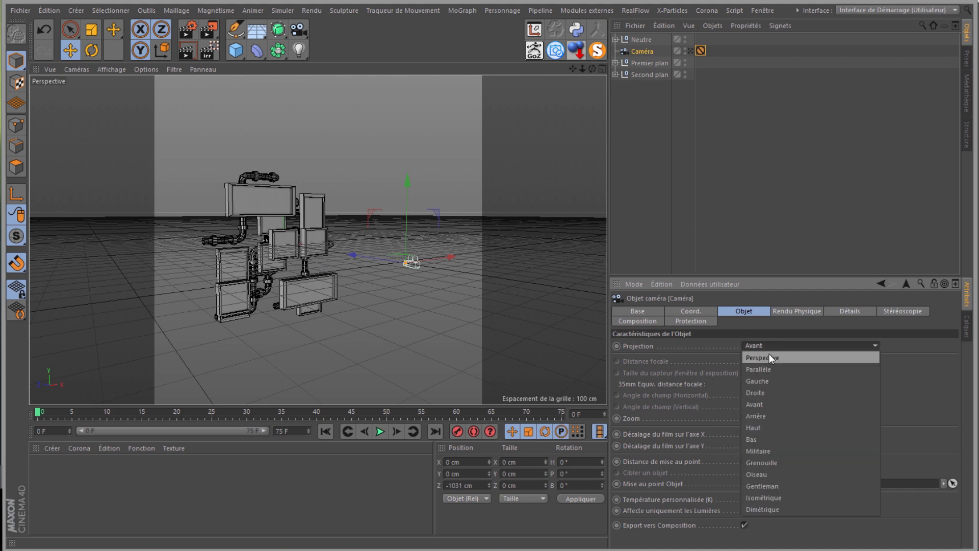
pyautogui.click(769, 354)
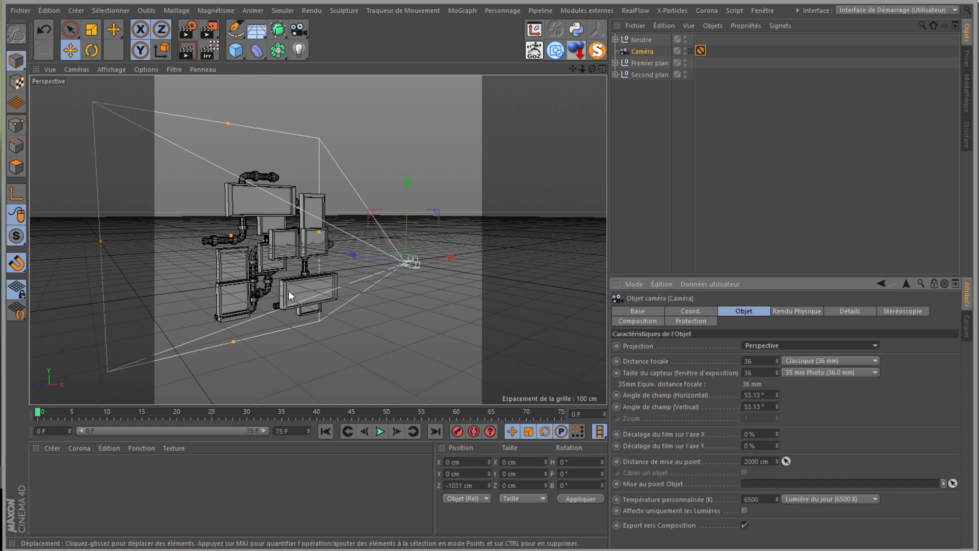
pyautogui.keyDown('alt'); pyautogui.moveTo(487, 251); pyautogui.dragTo(586, 346); pyautogui.keyUp('alt')
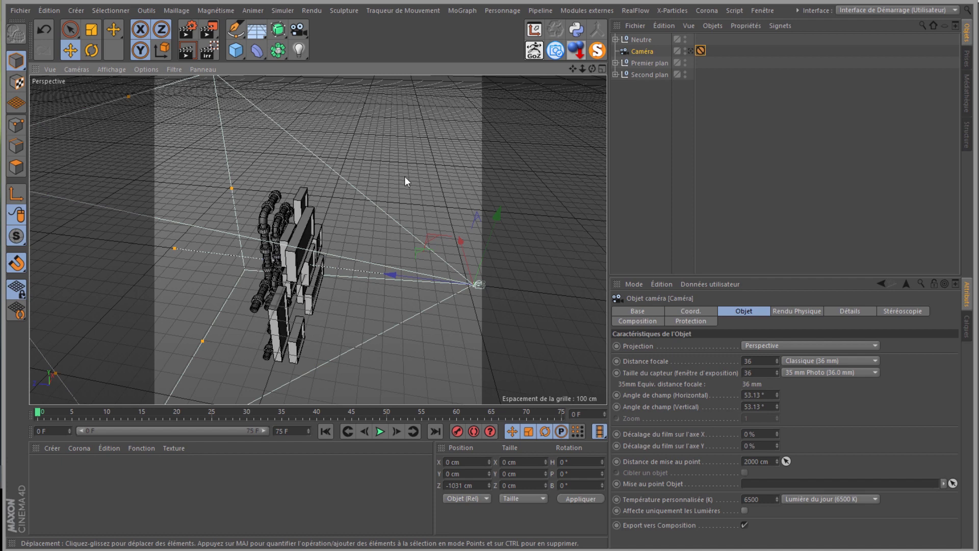
# - In the left view, shorten the camera's focus distance to about 1263 cm, close to the back of the pipes
pyautogui.moveTo(592, 69); pyautogui.dragTo(437, 160)
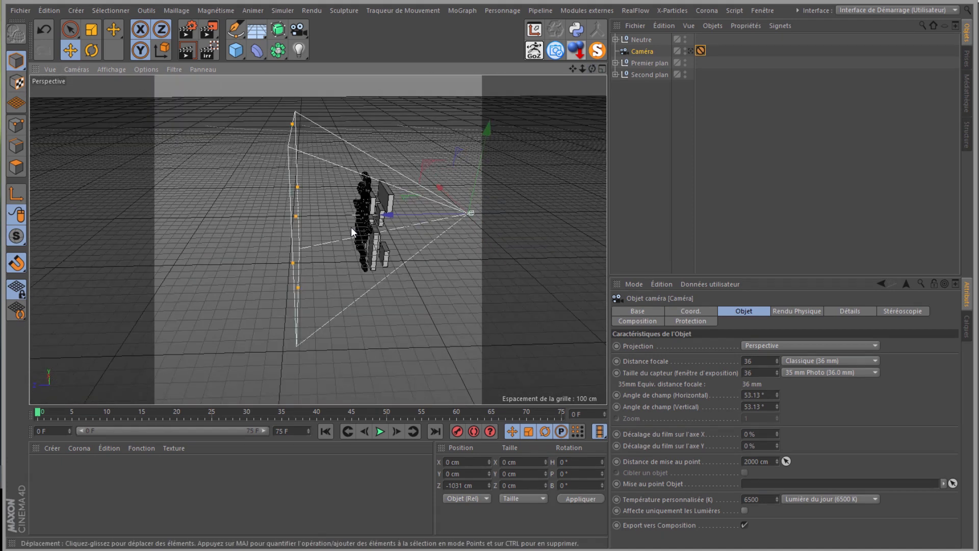
pyautogui.scroll(3, 351, 228)
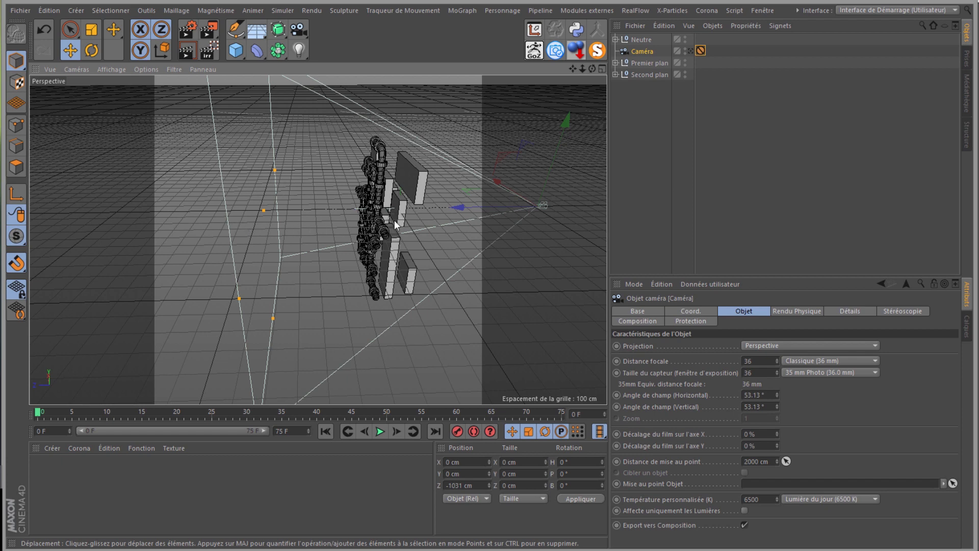
pyautogui.click(81, 69)
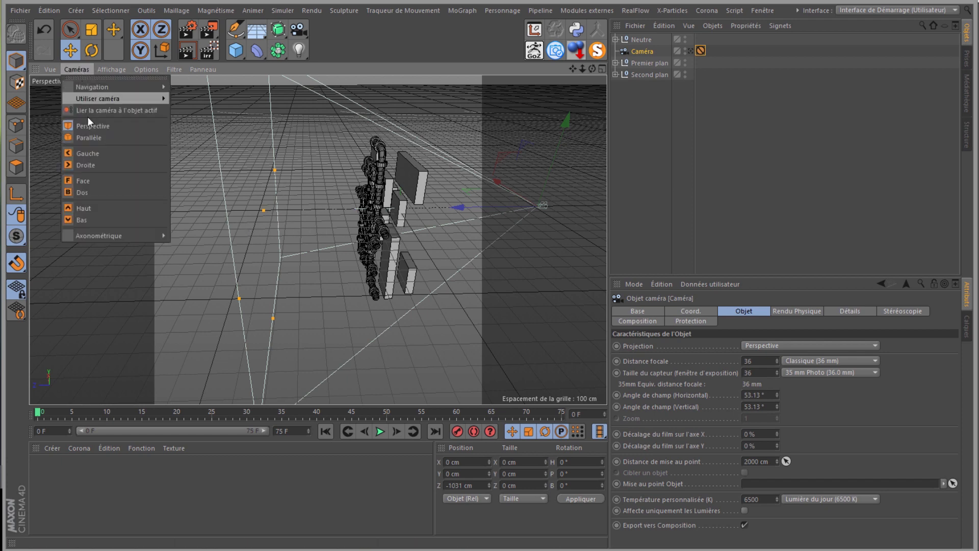
pyautogui.click(96, 154)
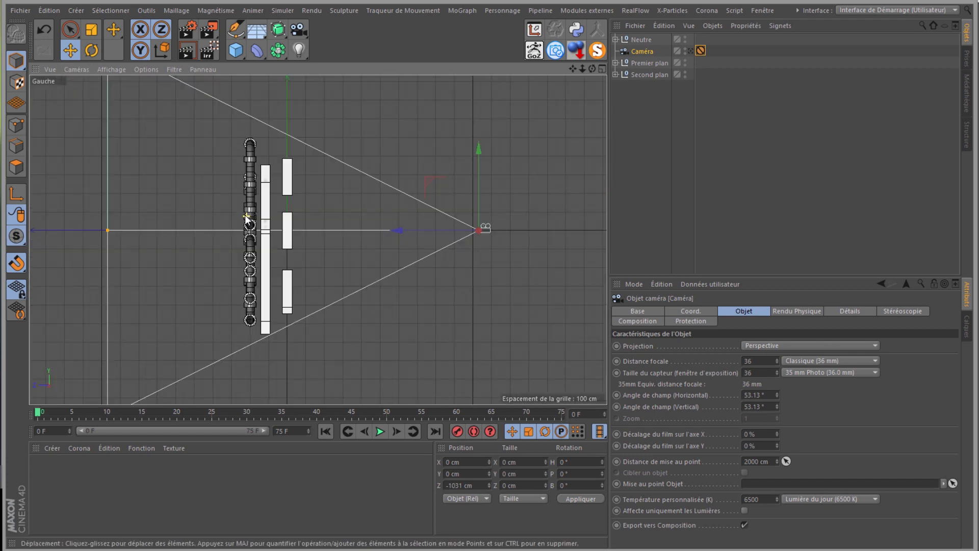
pyautogui.moveTo(109, 233); pyautogui.dragTo(240, 244)
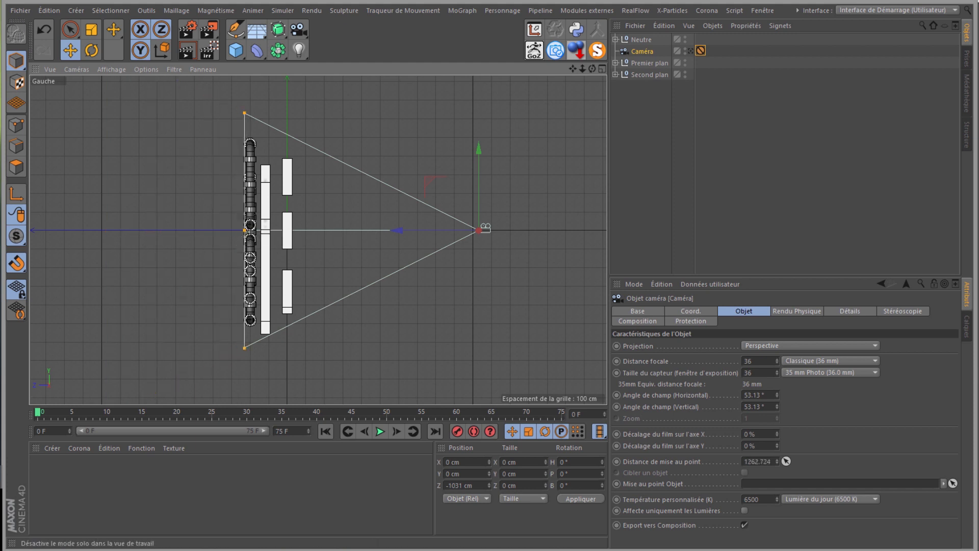
# - Fine-tune the camera's focus plane to the rear edge of the pipes, at about 1264.4 cm
pyautogui.scroll(10, 216, 262)
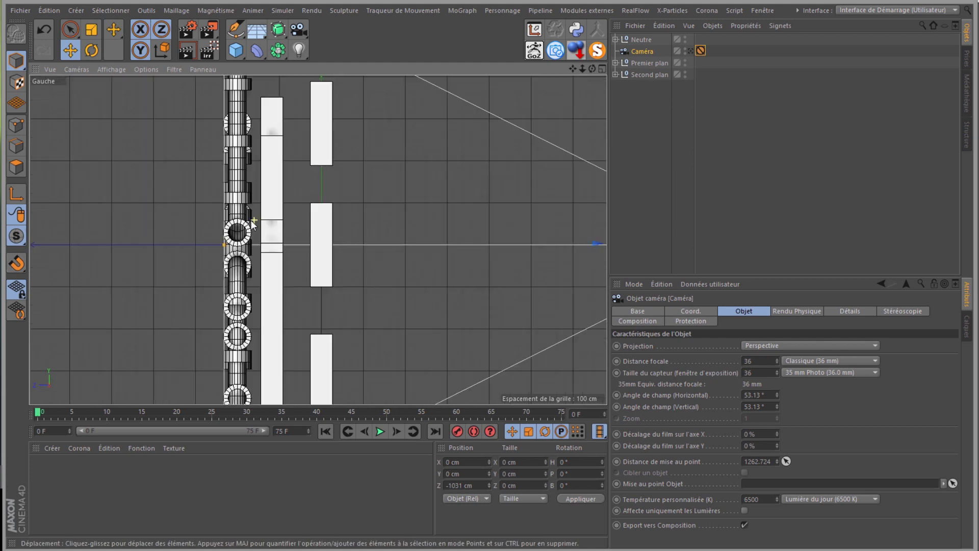
pyautogui.scroll(5, 215, 263)
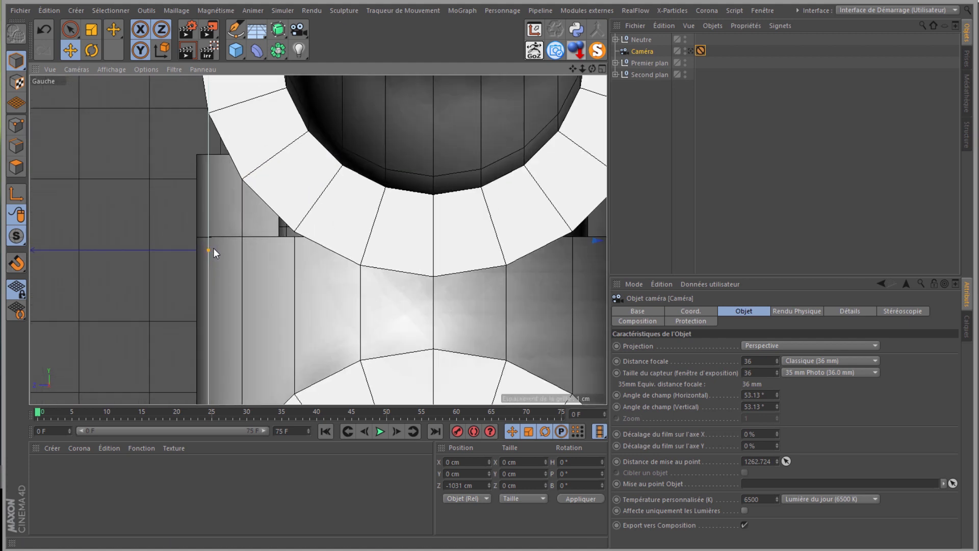
pyautogui.moveTo(209, 251); pyautogui.dragTo(194, 253)
pyautogui.scroll(4, 194, 252)
pyautogui.scroll(8, 196, 253)
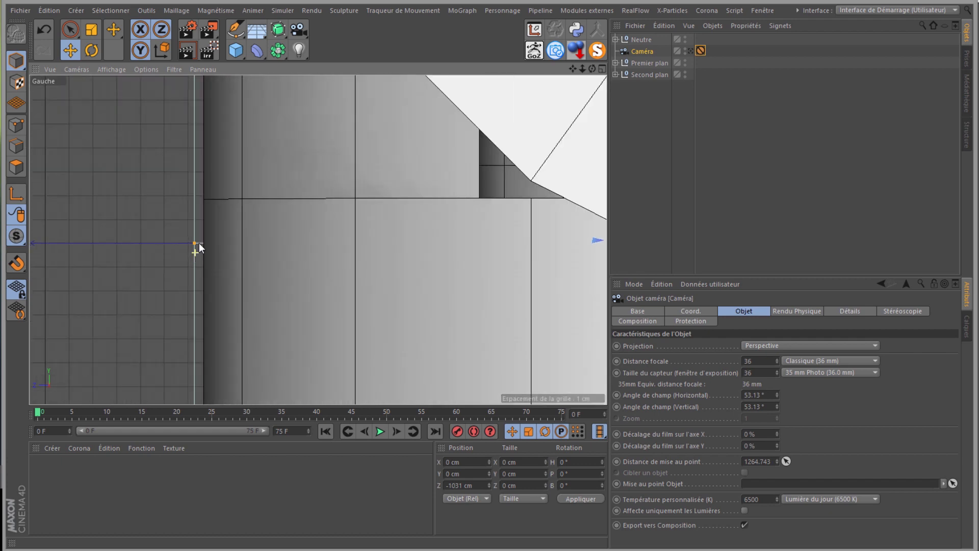
pyautogui.moveTo(188, 244); pyautogui.dragTo(210, 243)
pyautogui.scroll(-10, 316, 201)
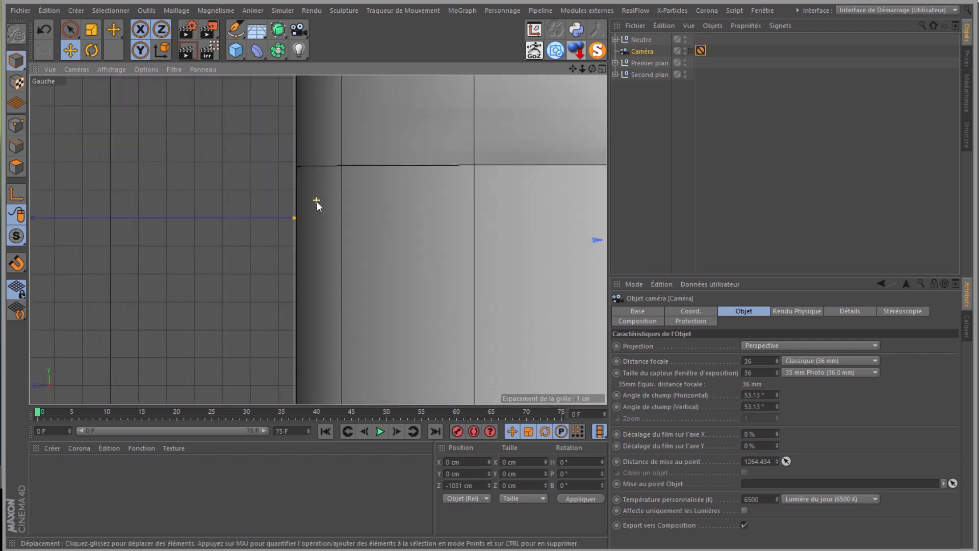
pyautogui.scroll(-10, 317, 199)
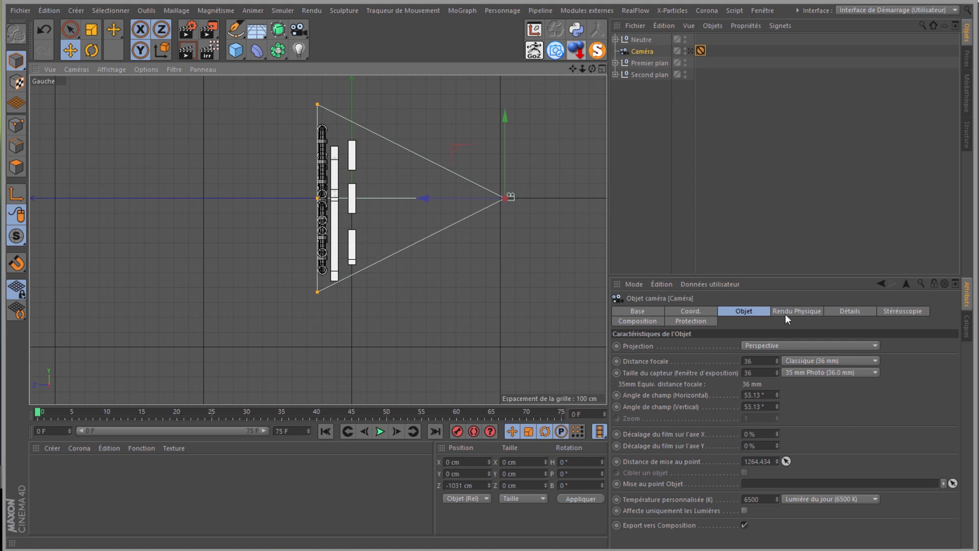
# - Enable the camera's front focus range and set its end to about 261 cm, just before the foreground panels
pyautogui.click(847, 310)
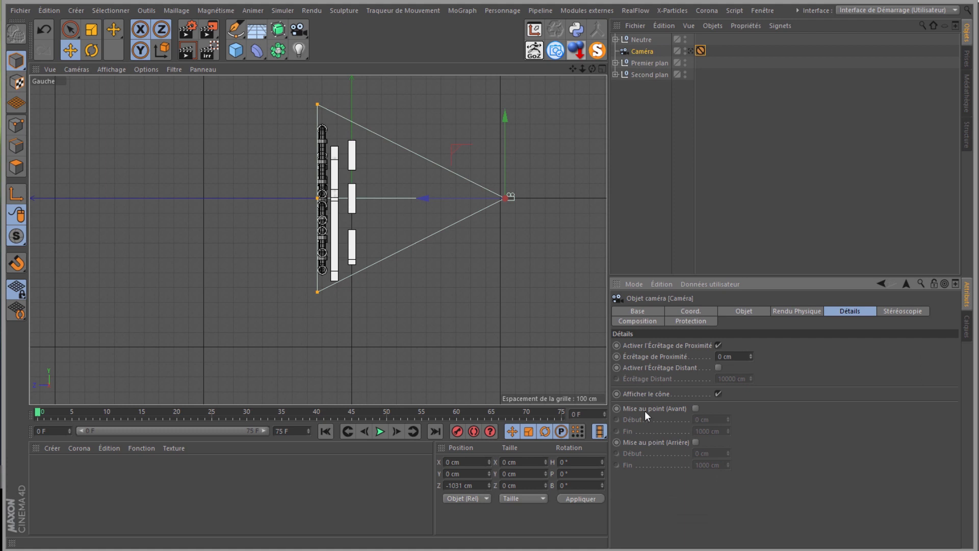
pyautogui.click(696, 408)
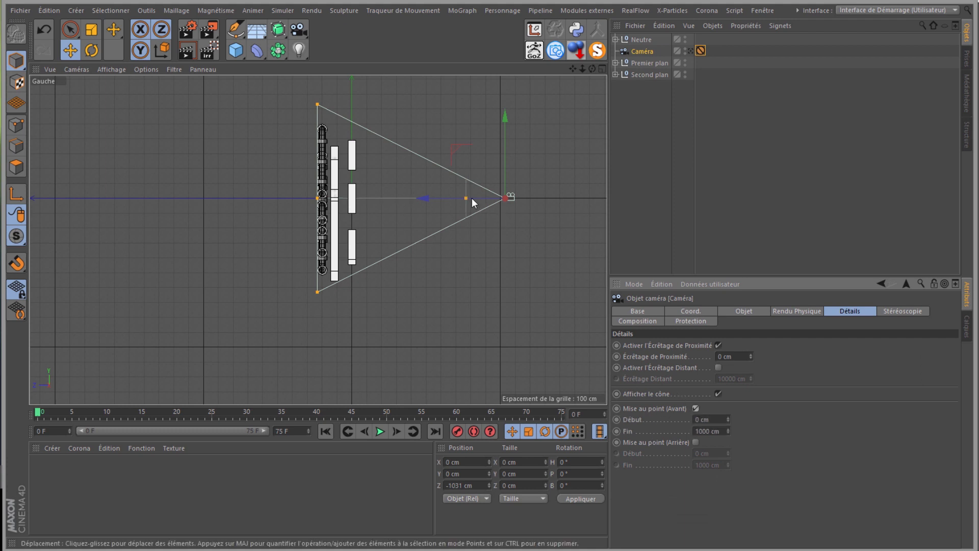
pyautogui.scroll(5, 466, 197)
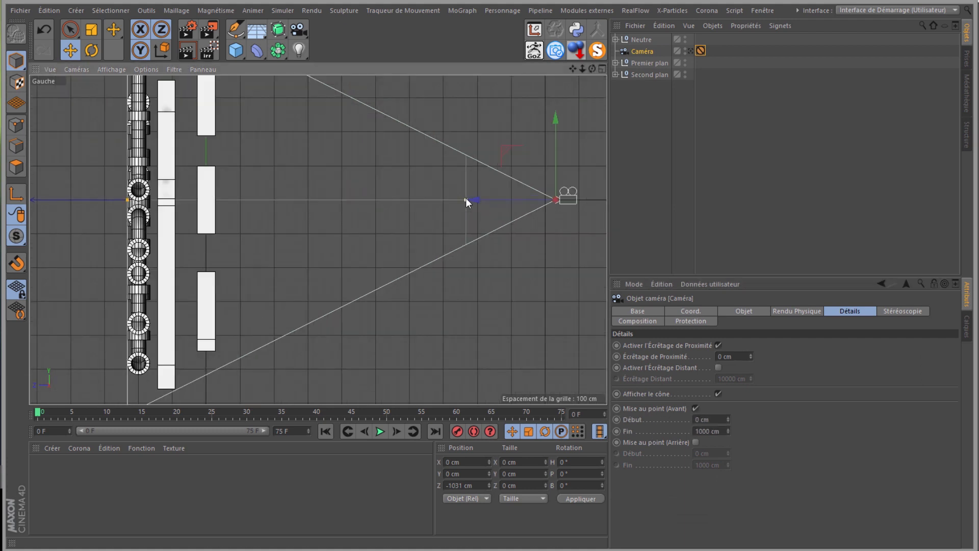
pyautogui.moveTo(465, 202); pyautogui.dragTo(216, 225)
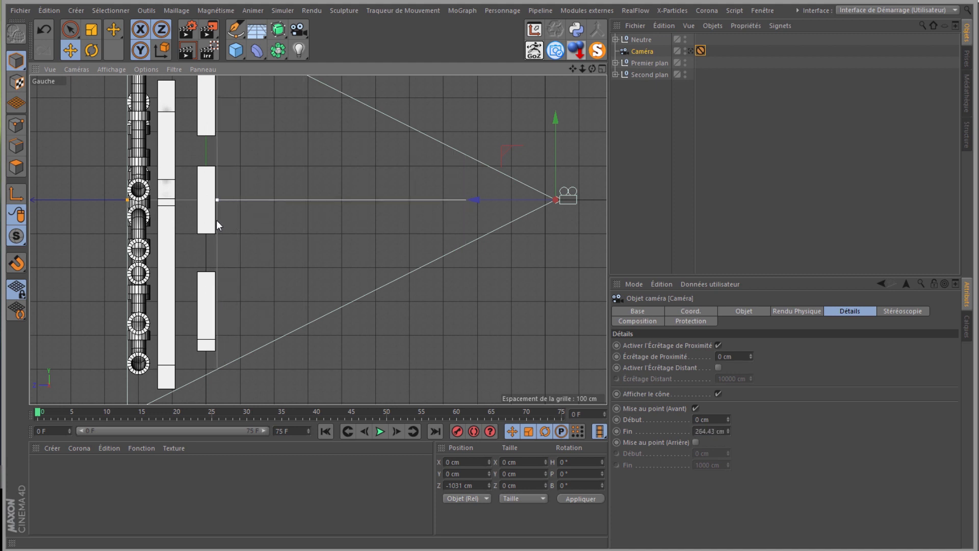
pyautogui.scroll(-7, 221, 216)
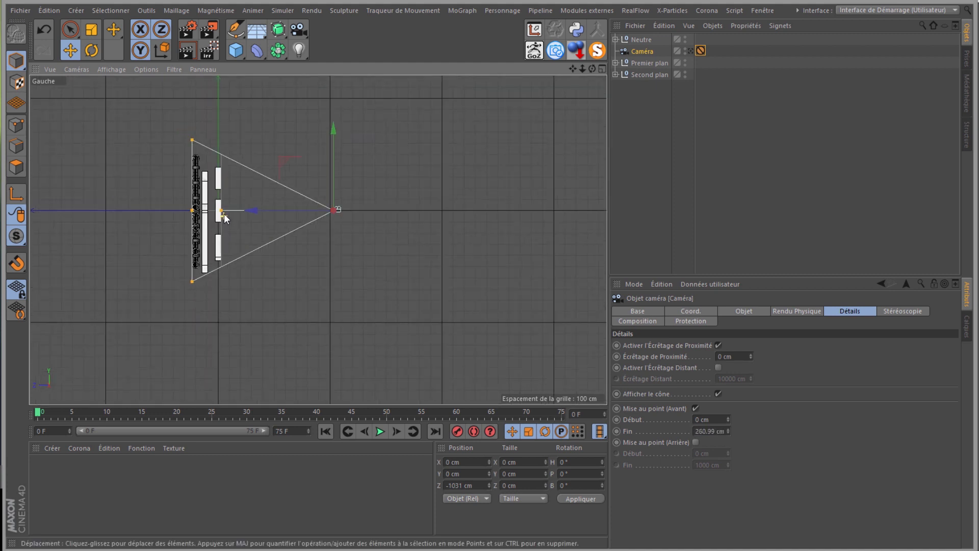
# - Return to the camera's view and set its projection to Avant
pyautogui.click(78, 70)
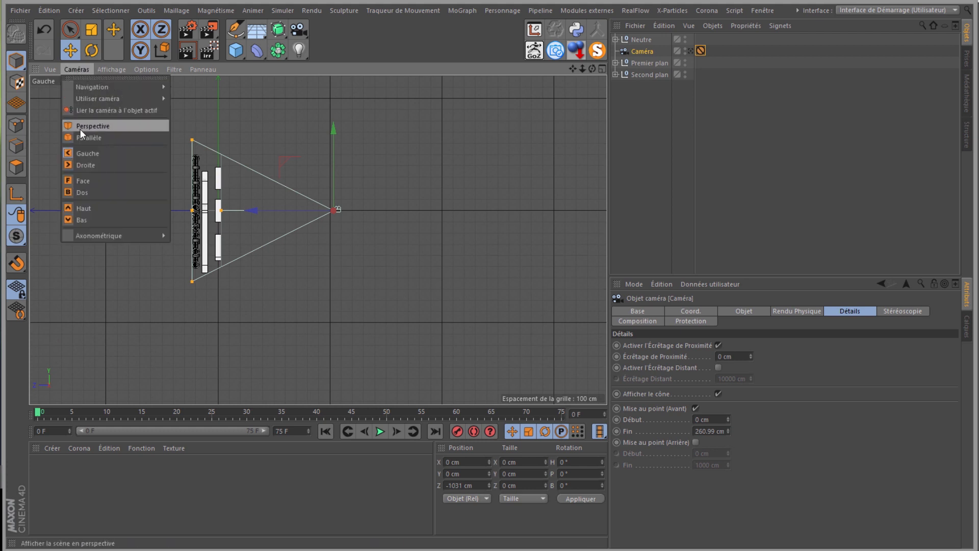
pyautogui.click(90, 180)
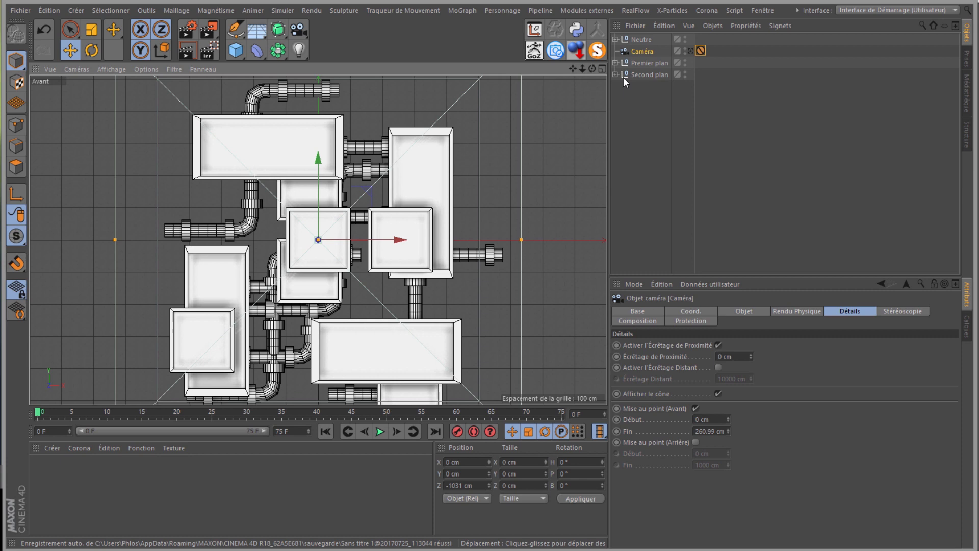
pyautogui.click(691, 50)
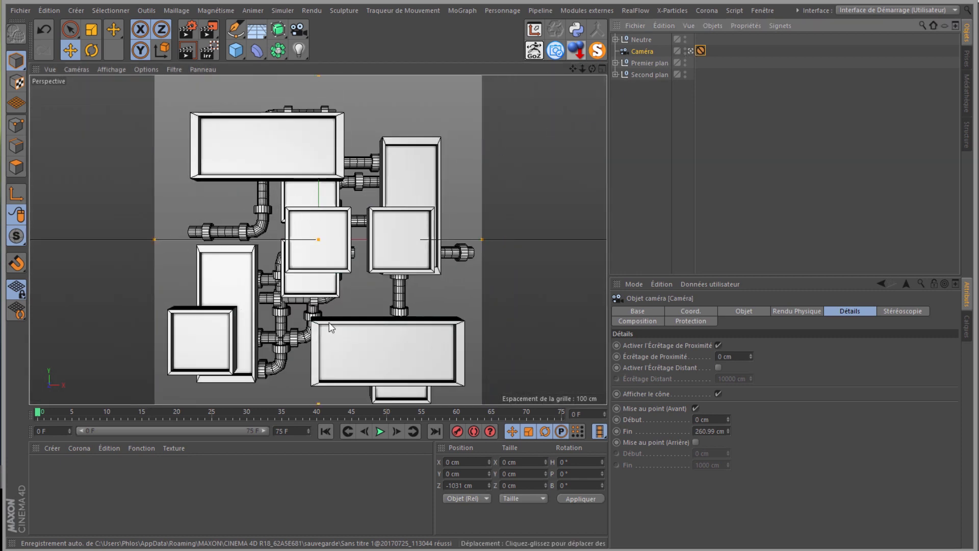
pyautogui.click(745, 310)
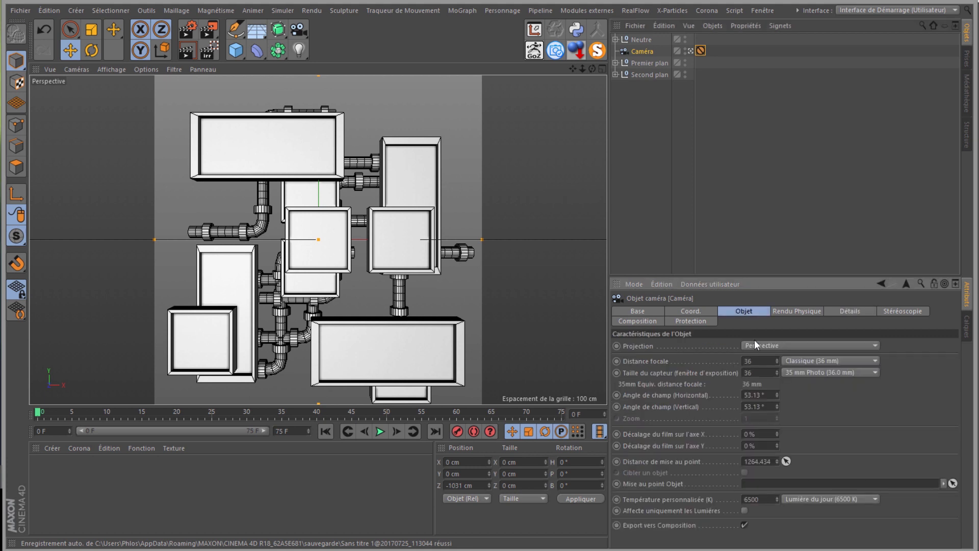
pyautogui.click(757, 345)
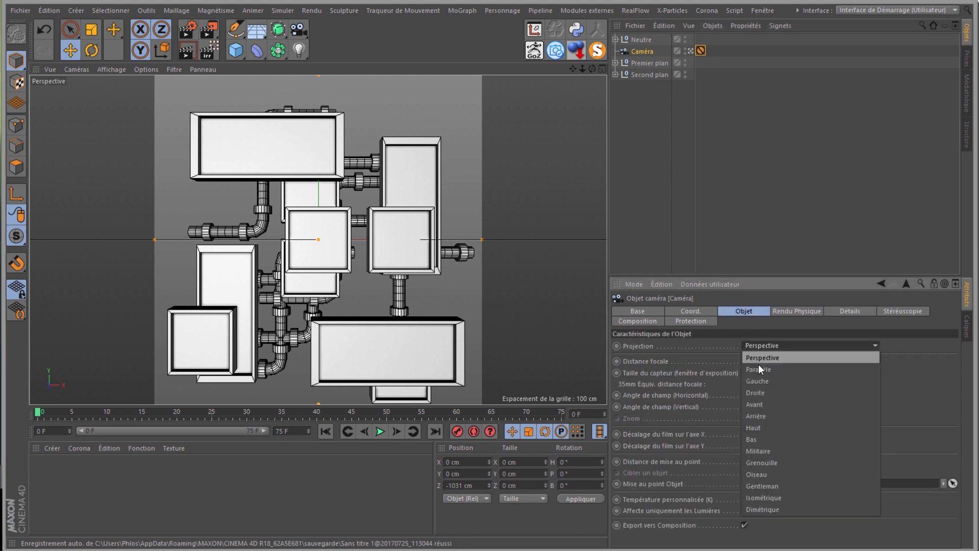
pyautogui.click(766, 403)
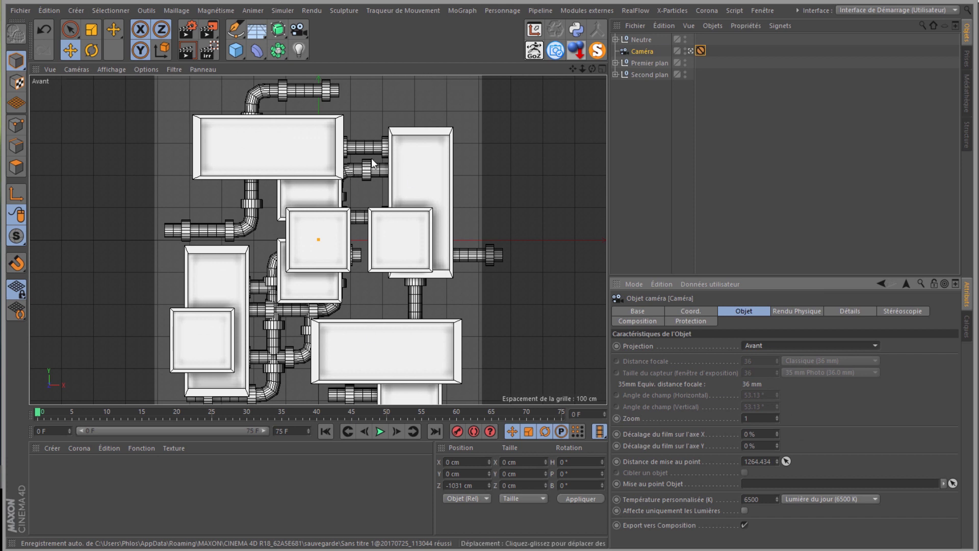
# - Add a Profondeur pass to the multi-pass render settings
pyautogui.click(188, 27)
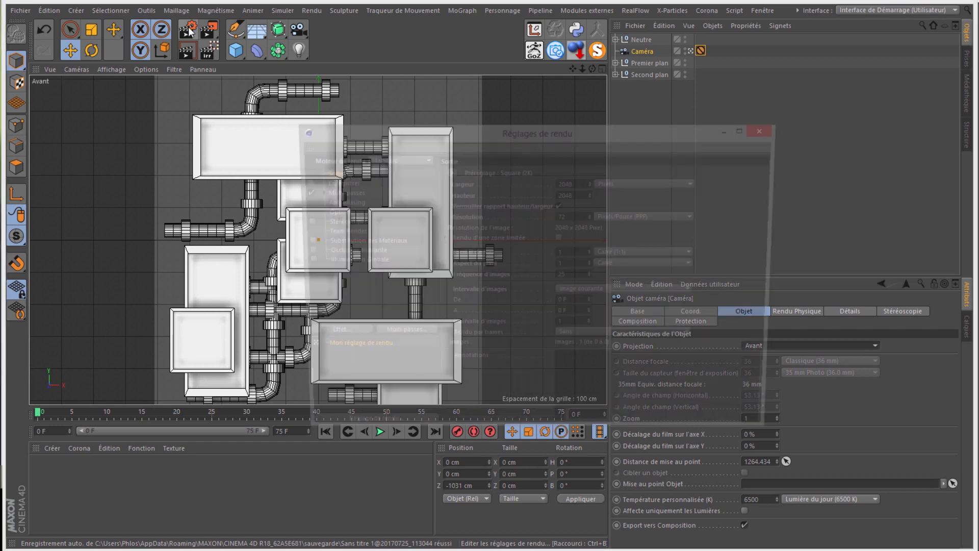
pyautogui.click(408, 335)
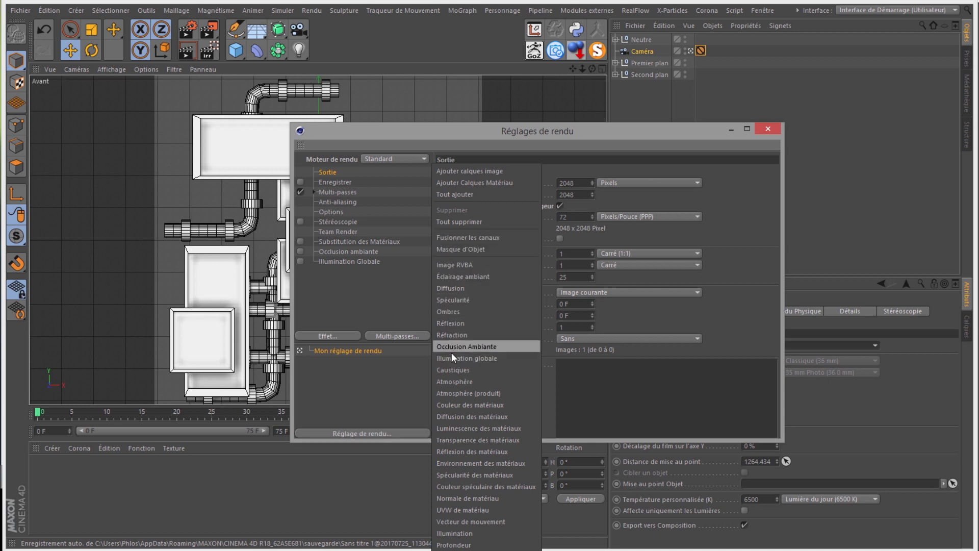
pyautogui.click(474, 545)
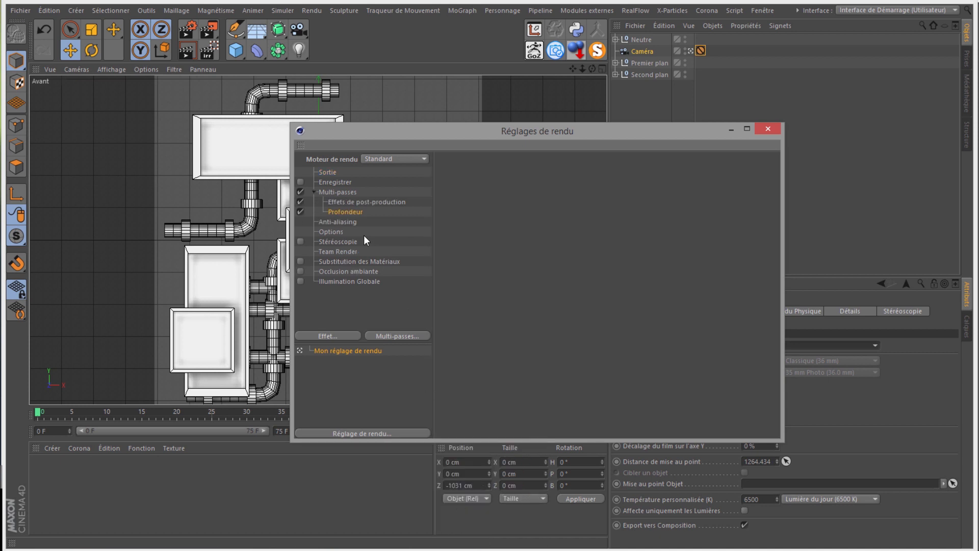
# - Create a desktop folder named TEST while choosing the standard image's save path
pyautogui.click(333, 183)
pyautogui.click(753, 193)
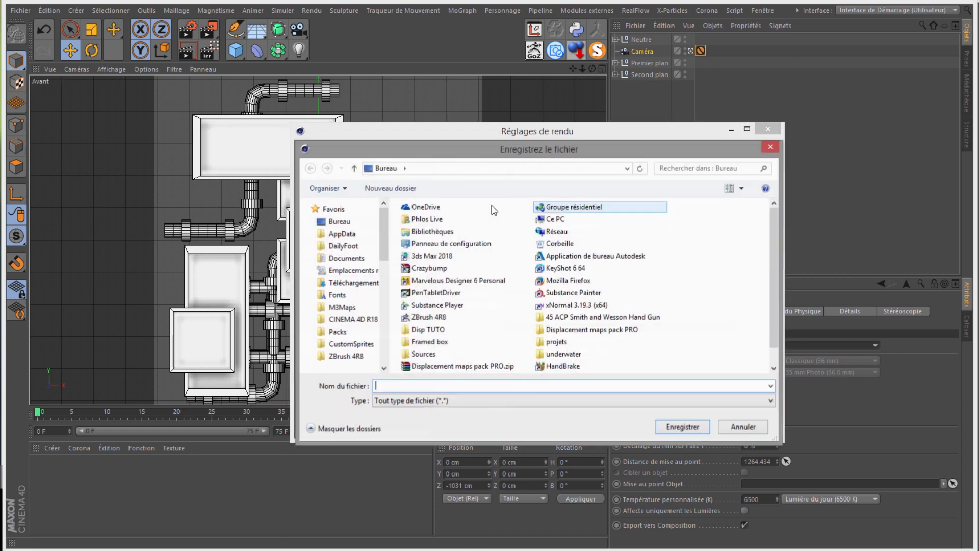
pyautogui.click(337, 221)
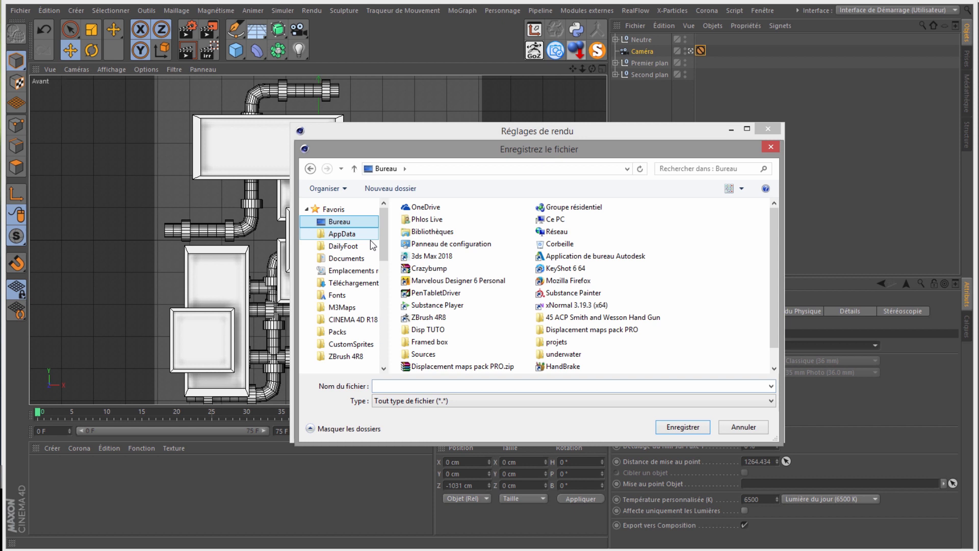
pyautogui.click(390, 188)
pyautogui.write('TEST')
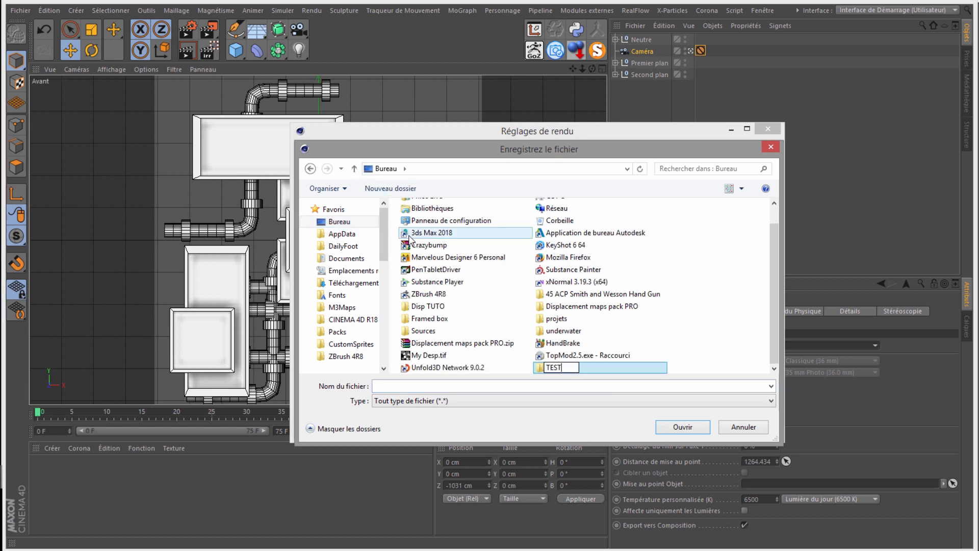
pyautogui.press('Return')
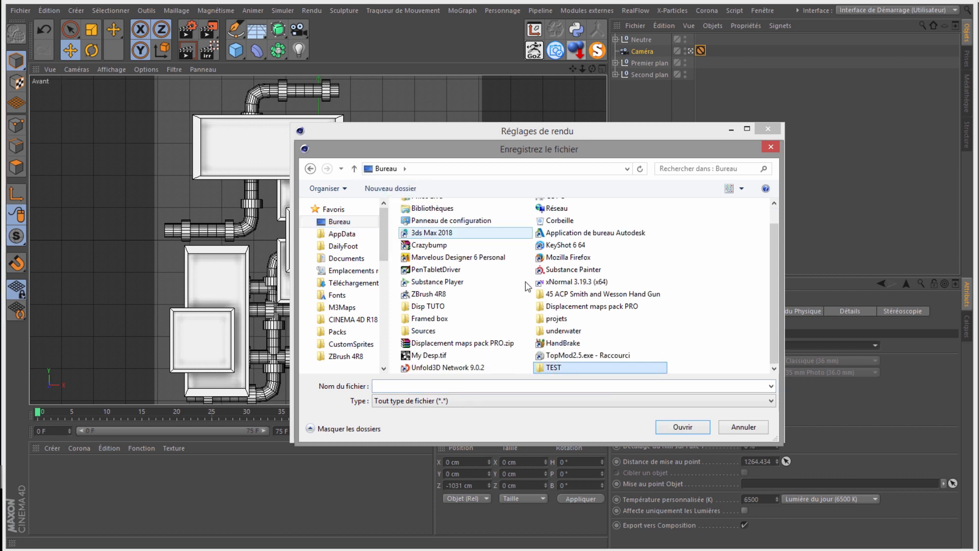
# - Set the standard image to save as Rendu in the TEST folder, with the alpha channel and separate alpha enabled
pyautogui.doubleClick(551, 368)
pyautogui.click(411, 381)
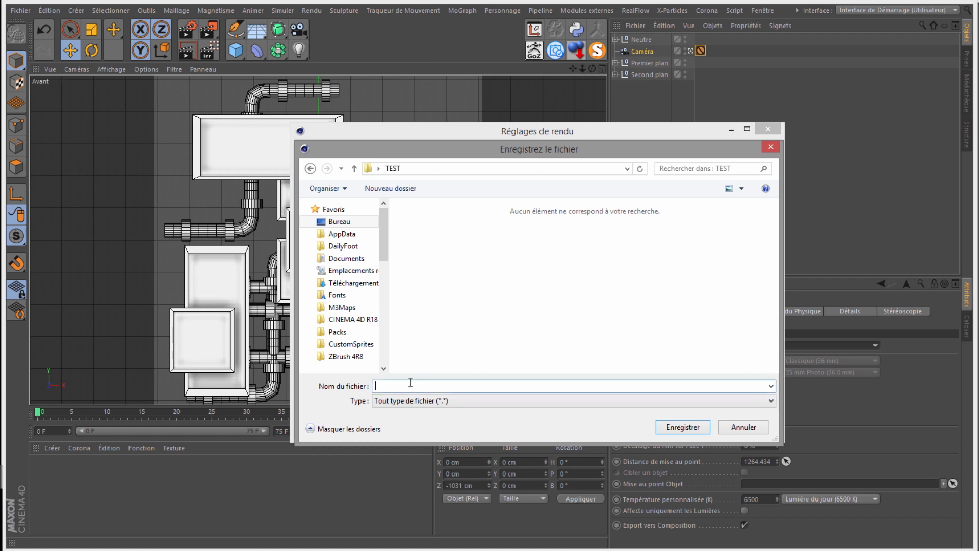
pyautogui.write('Rend')
pyautogui.press('BackSpace')
pyautogui.press('BackSpace')
pyautogui.write('du')
pyautogui.click(674, 427)
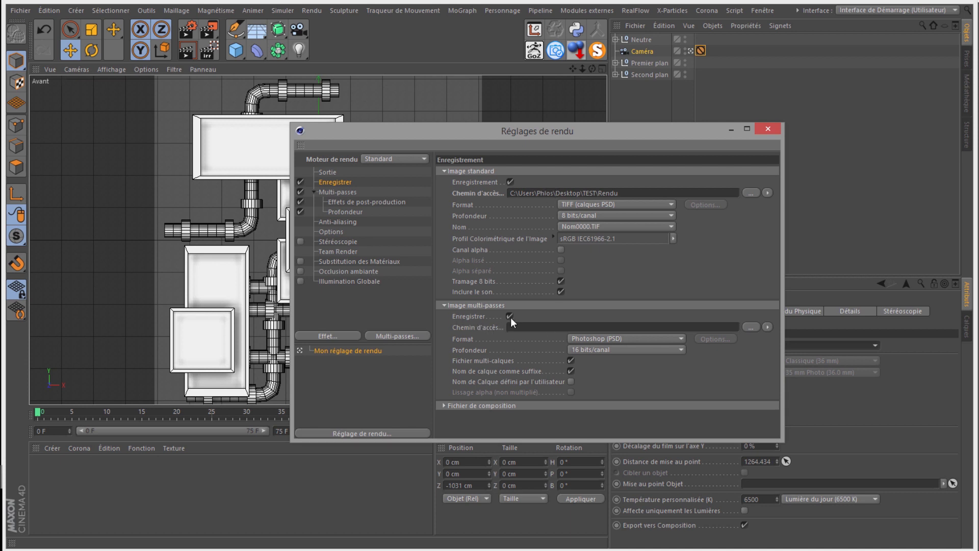
pyautogui.click(560, 249)
pyautogui.click(561, 271)
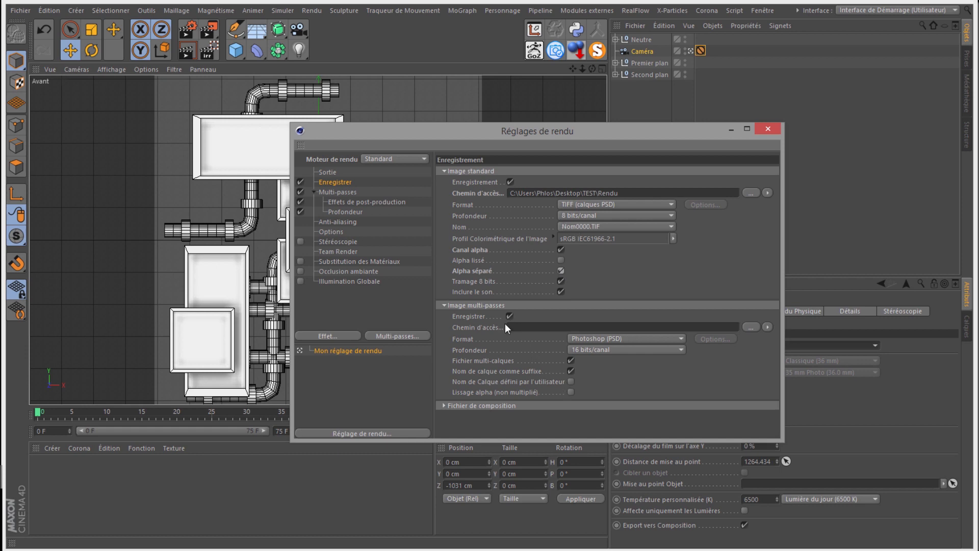
# - Set the multi-pass image to save as Multi_ in the TEST folder and render the scene to the picture viewer
pyautogui.click(751, 329)
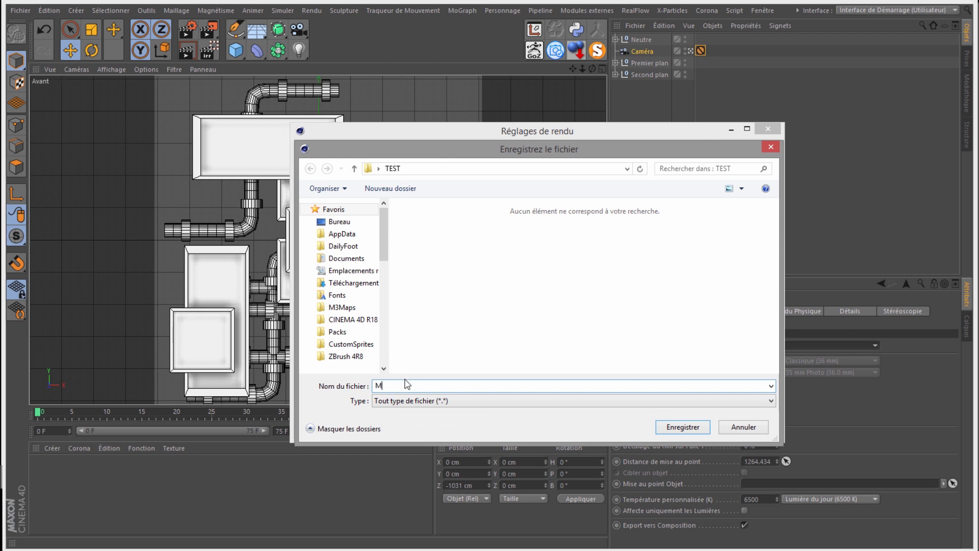
pyautogui.write('Multi_')
pyautogui.click(676, 429)
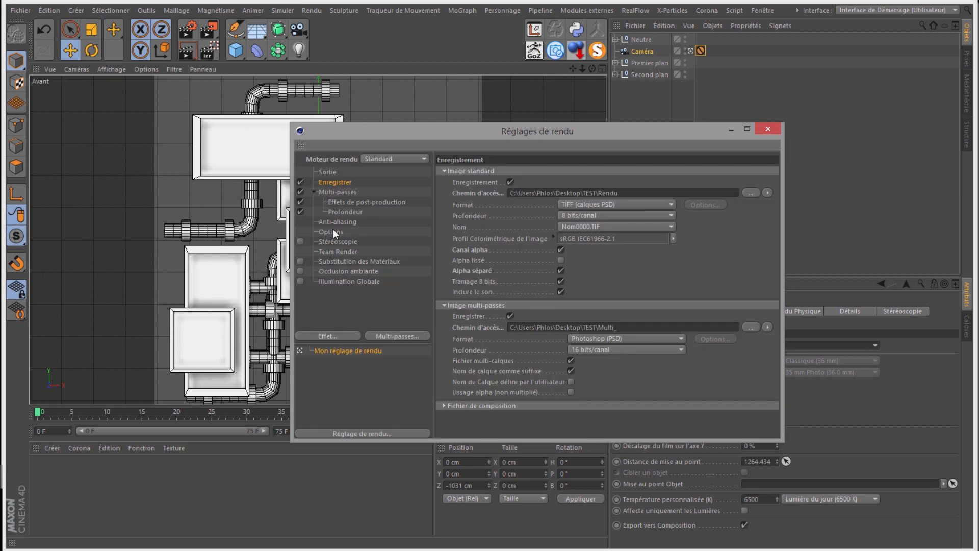
pyautogui.click(776, 130)
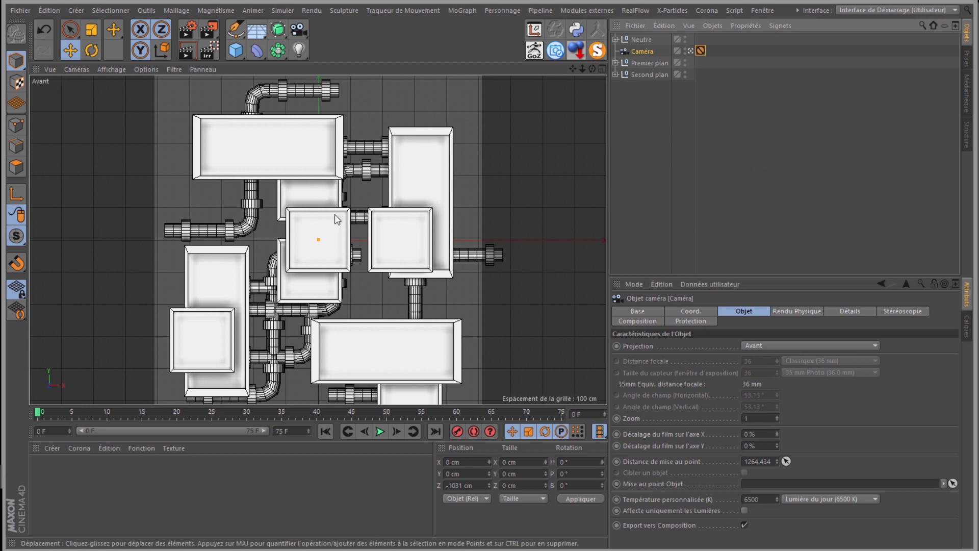
pyautogui.click(208, 29)
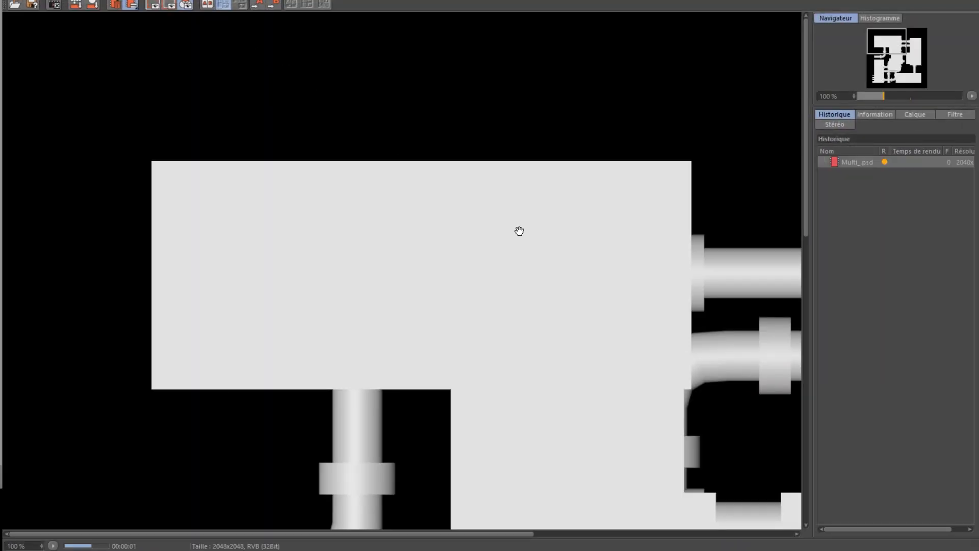
# - Display the Profondeur layer alone in single-pass mode and examine the rendered depth map
pyautogui.click(915, 116)
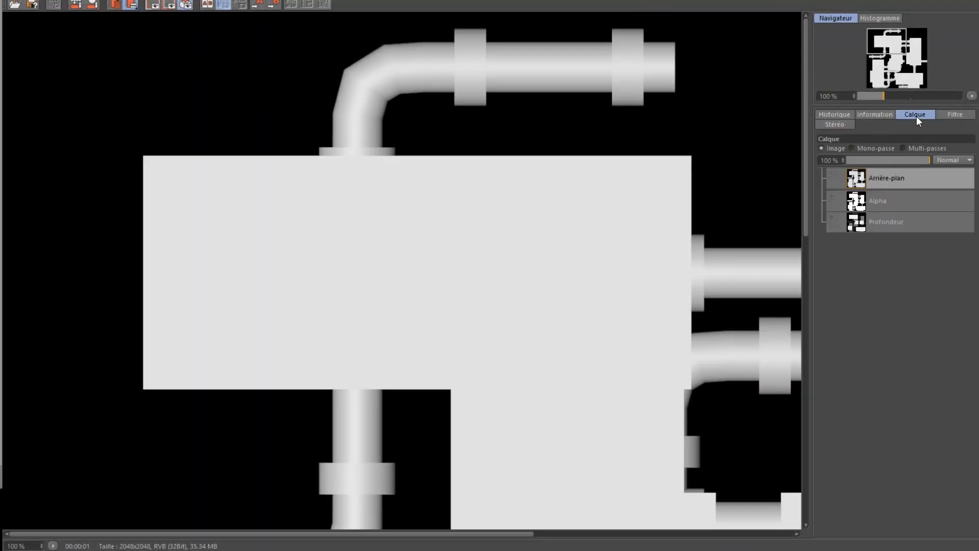
pyautogui.scroll(-5, 535, 182)
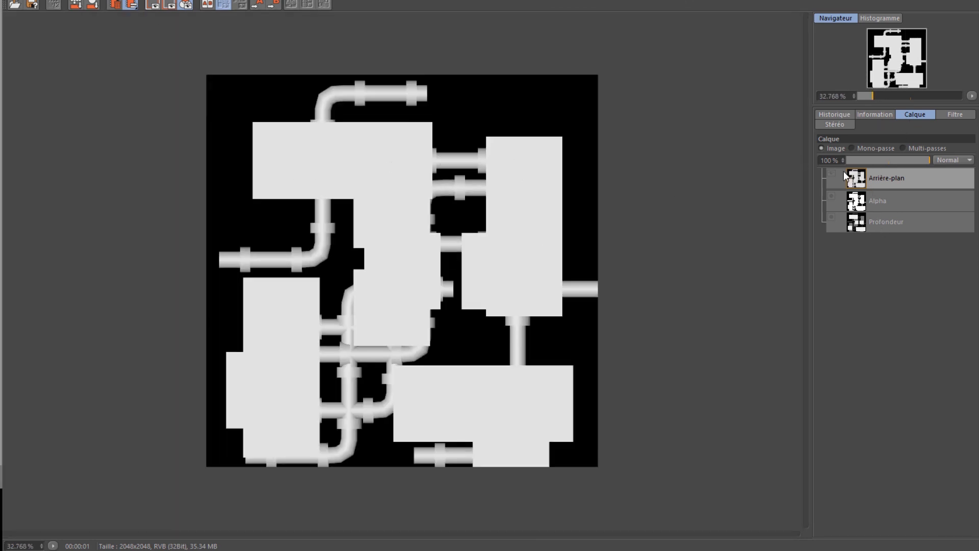
pyautogui.click(890, 223)
pyautogui.click(870, 148)
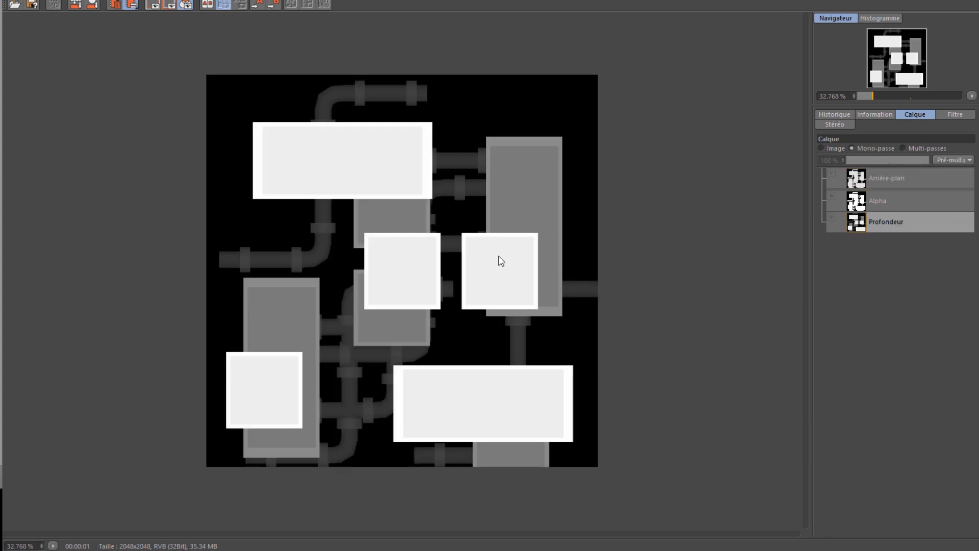
pyautogui.scroll(2, 389, 274)
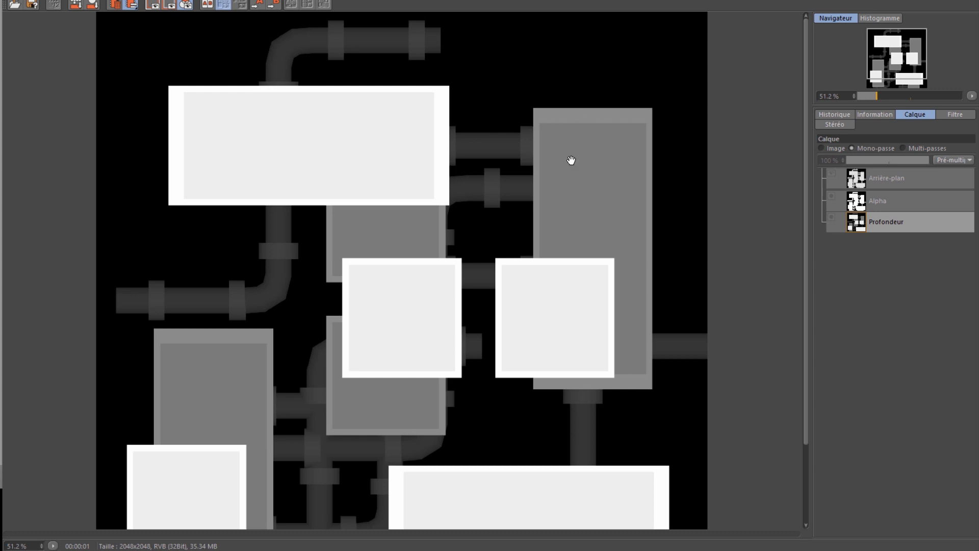
pyautogui.scroll(-3, 511, 245)
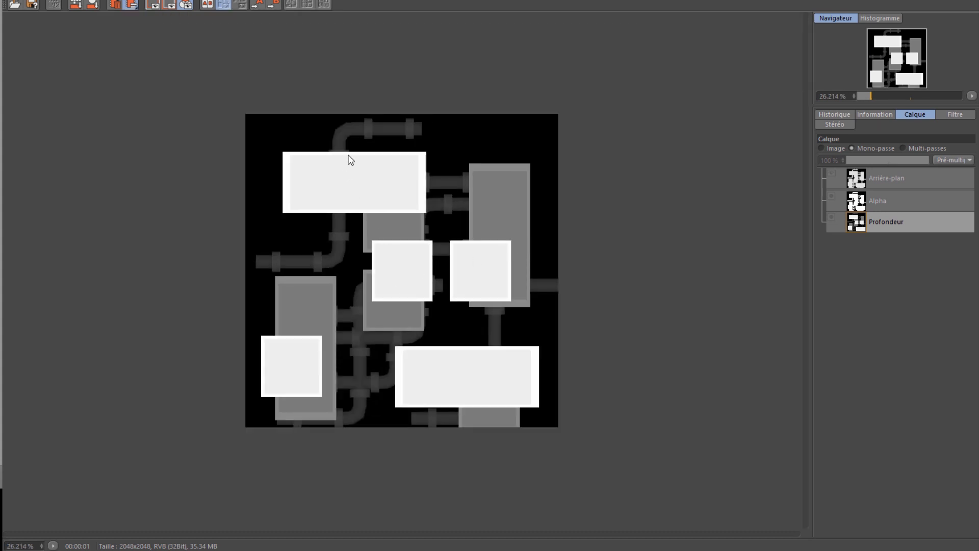
pyautogui.scroll(1, 347, 158)
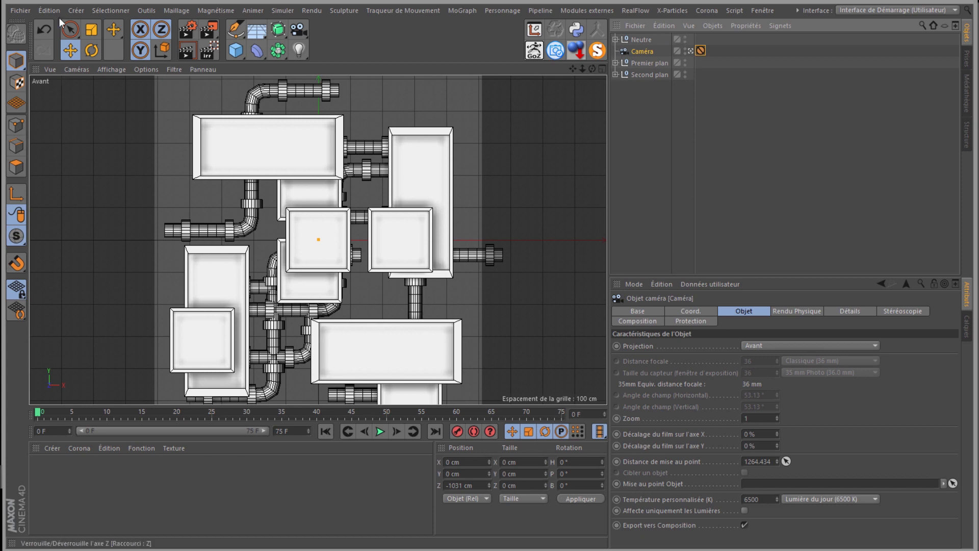
# - Create a new project and add a cylinder with 1000 height segments
pyautogui.click(20, 10)
pyautogui.click(42, 26)
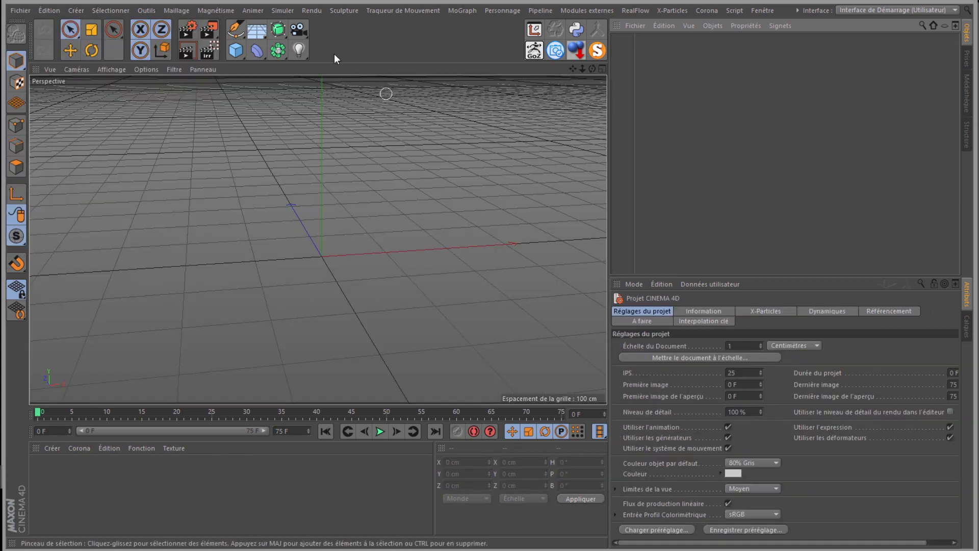
pyautogui.click(238, 51)
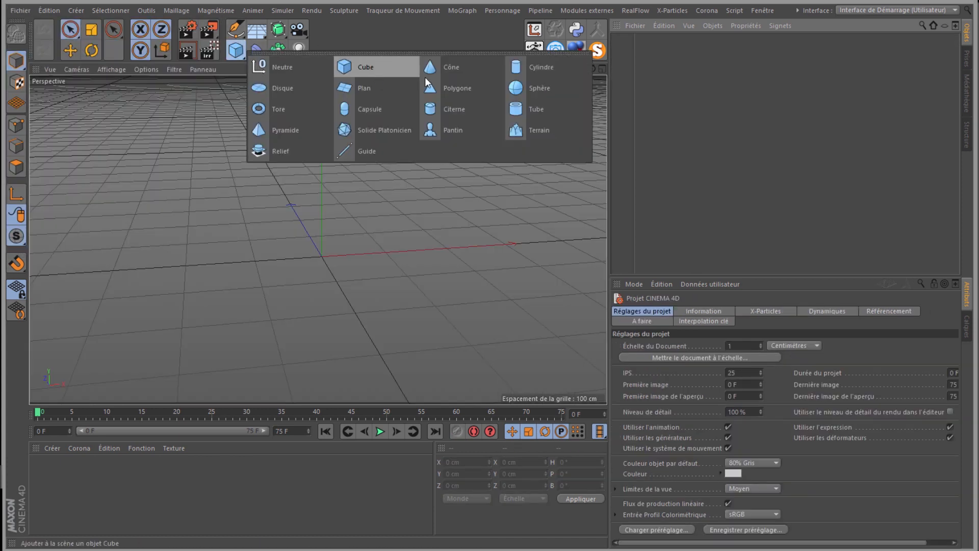
pyautogui.click(534, 71)
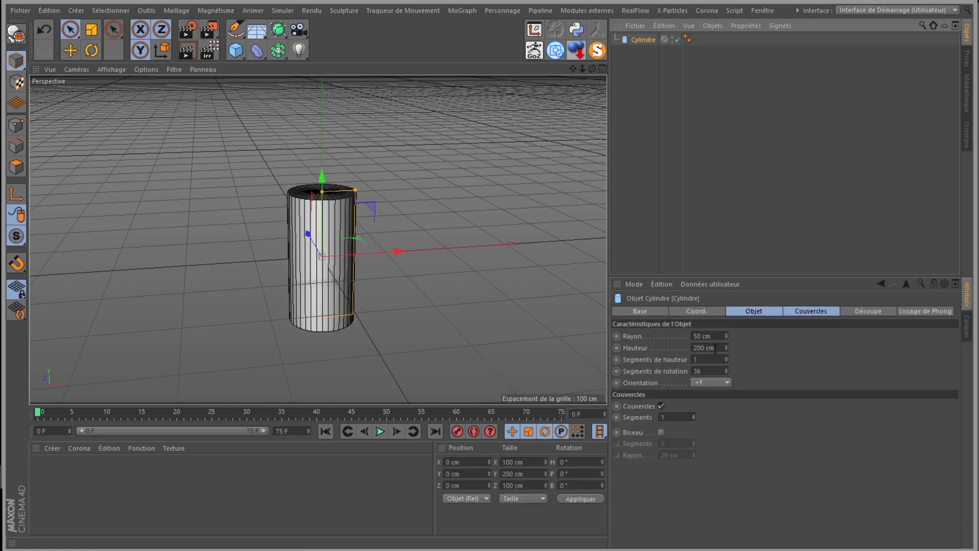
pyautogui.click(706, 360)
pyautogui.write('10')
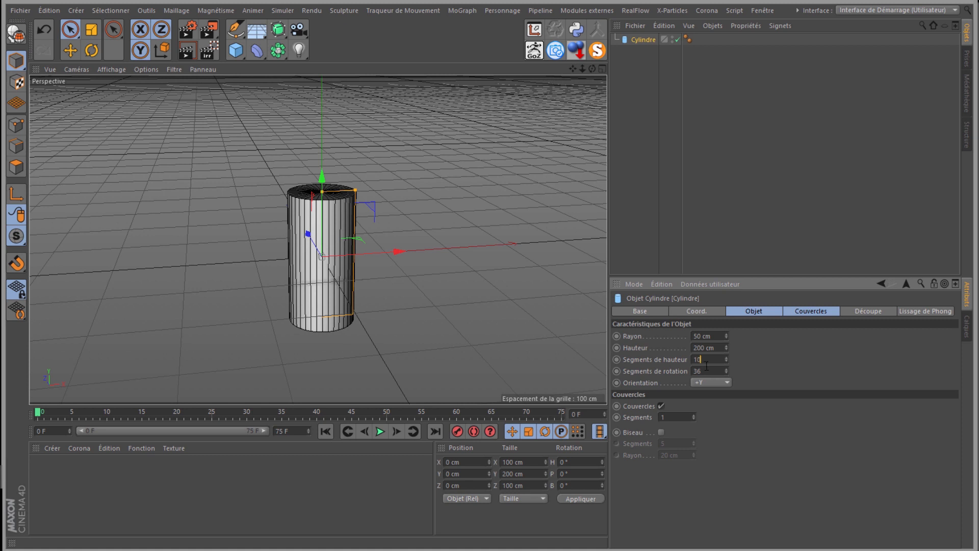
pyautogui.write('00')
pyautogui.press('Tab')
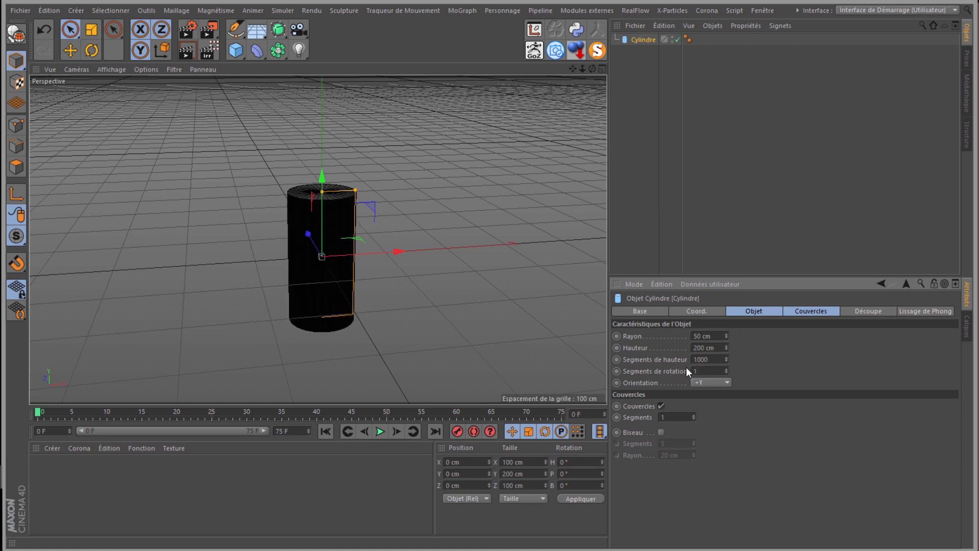
# - Remove the cylinder's caps and raise it to 100 cm on the Y axis
pyautogui.click(805, 310)
pyautogui.click(661, 335)
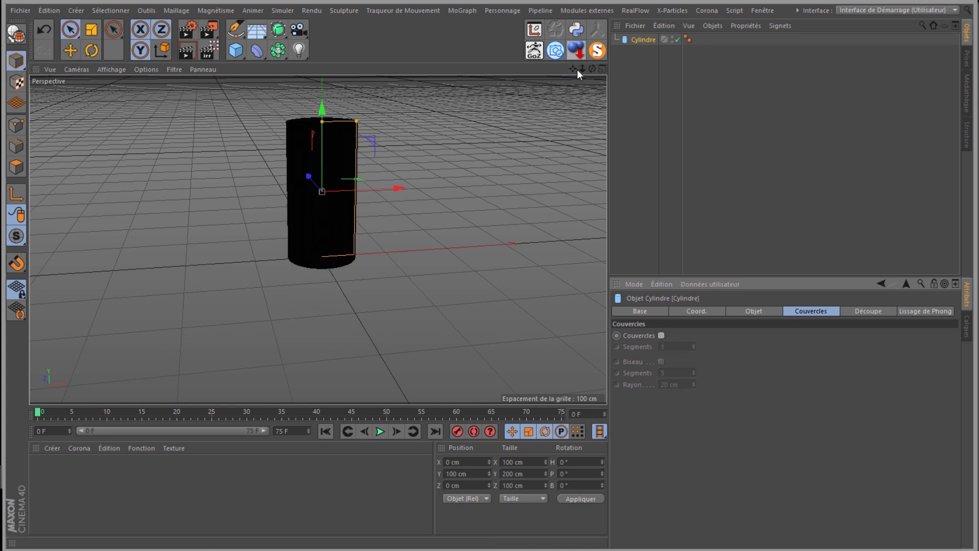
pyautogui.moveTo(570, 68); pyautogui.dragTo(570, 70)
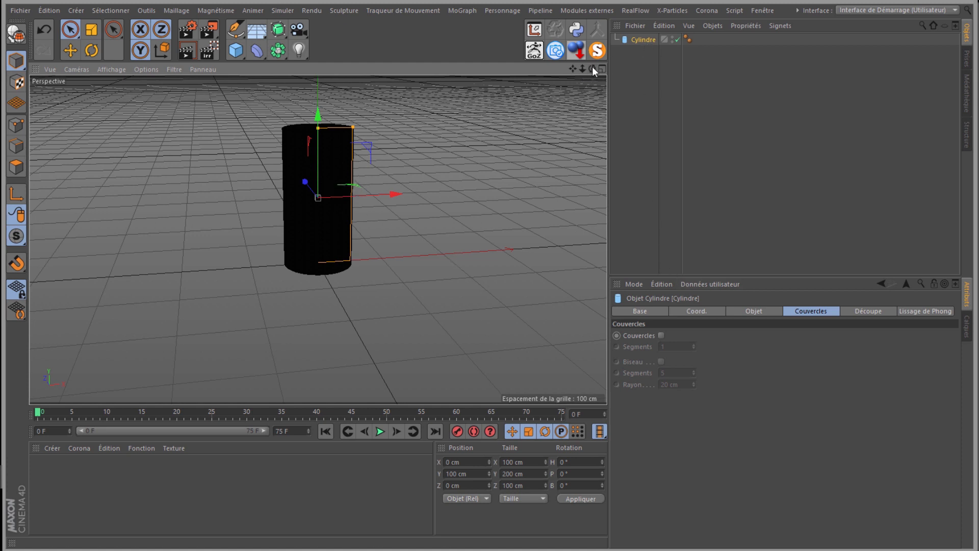
pyautogui.moveTo(592, 69); pyautogui.dragTo(483, 264)
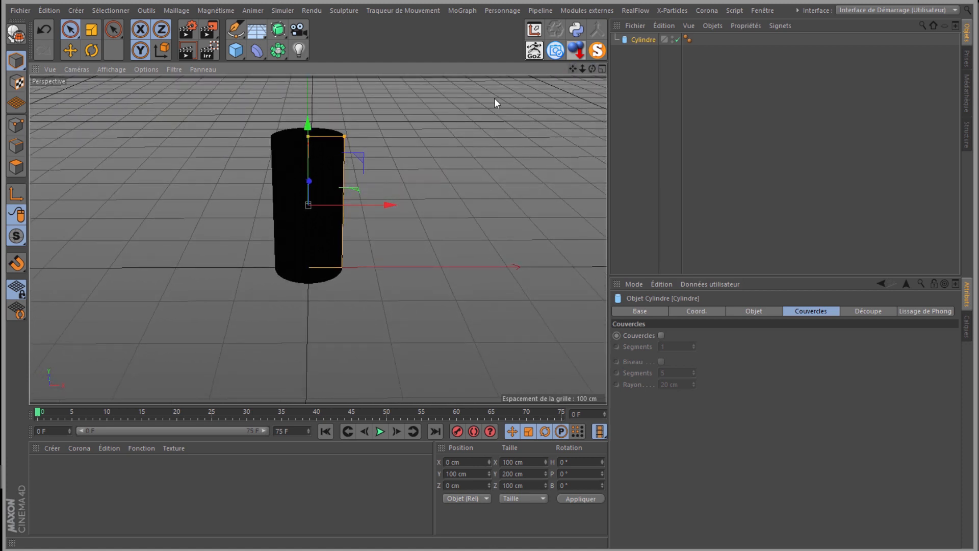
pyautogui.scroll(2, 345, 156)
pyautogui.scroll(2, 296, 159)
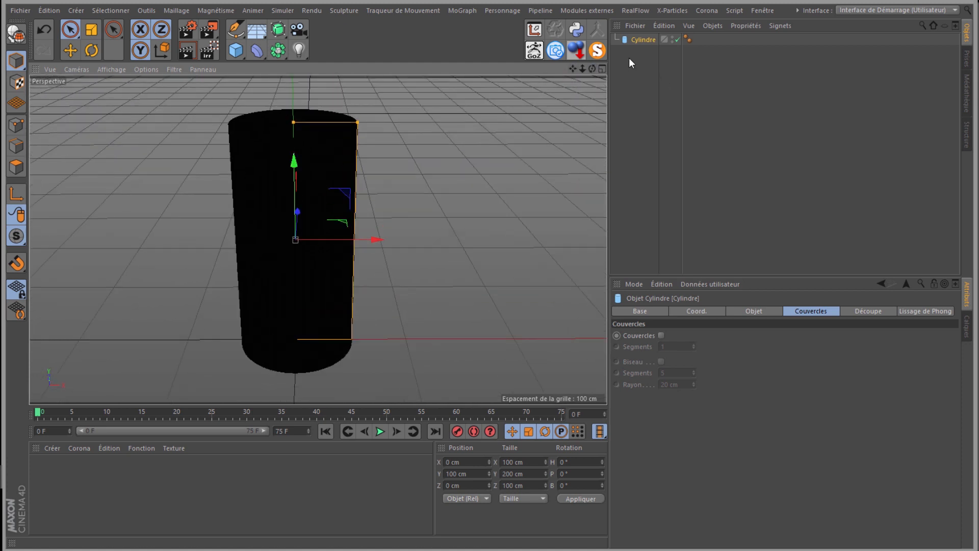
pyautogui.moveTo(243, 55); pyautogui.dragTo(259, 8)
pyautogui.click(254, 54)
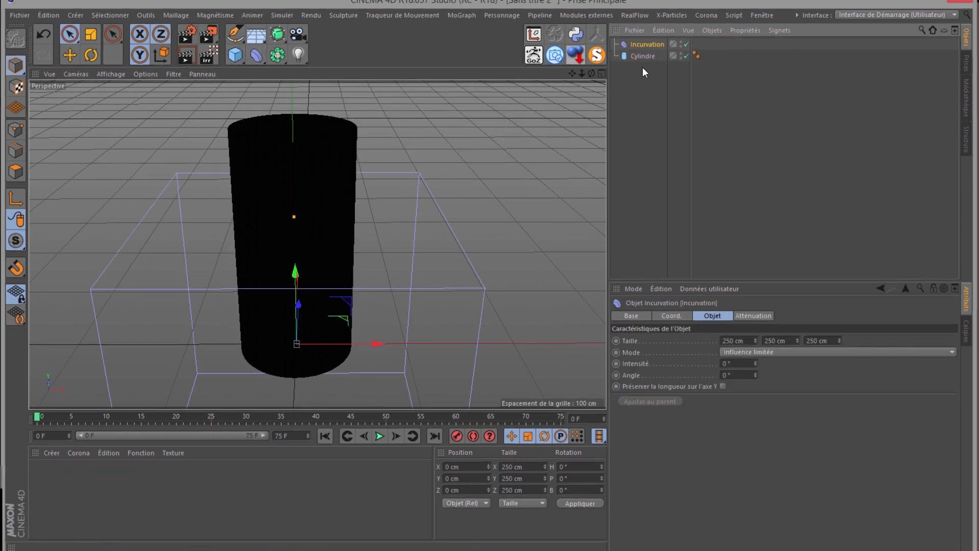
pyautogui.press('Delete')
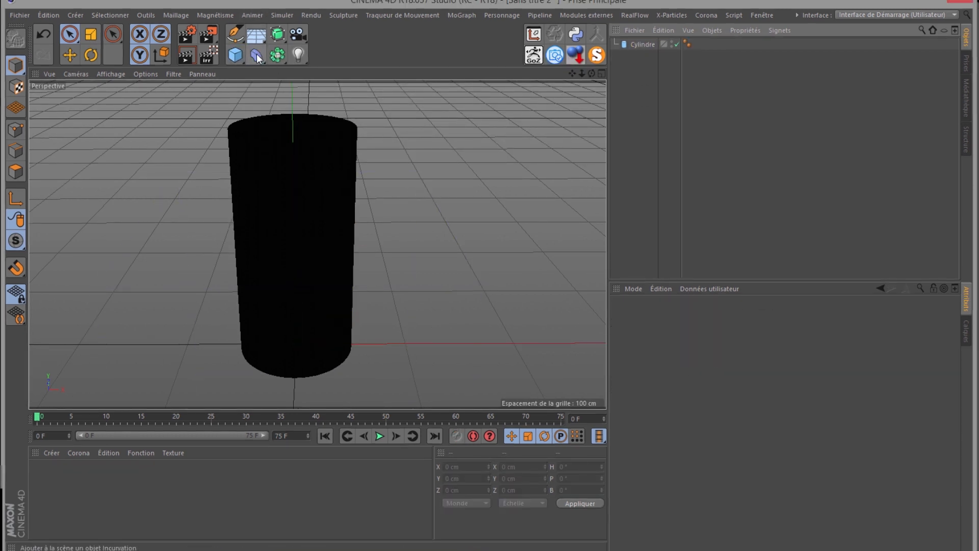
# - Add a Déplaceur as a child of the cylinder and load Multi_.psd from the TEST folder as its shading image, without copying it into the project
pyautogui.moveTo(256, 54); pyautogui.dragTo(291, 214)
pyautogui.moveTo(623, 43); pyautogui.dragTo(642, 44)
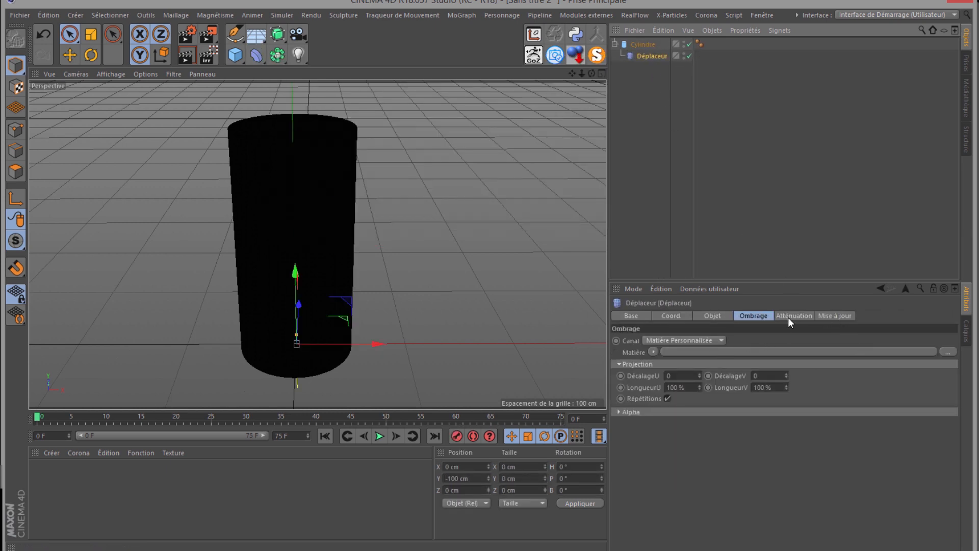
pyautogui.click(949, 352)
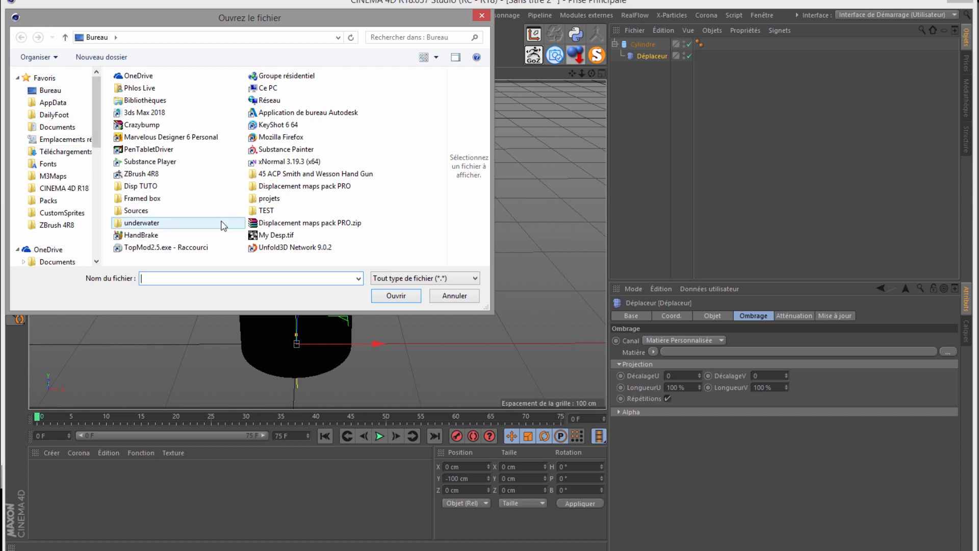
pyautogui.doubleClick(265, 210)
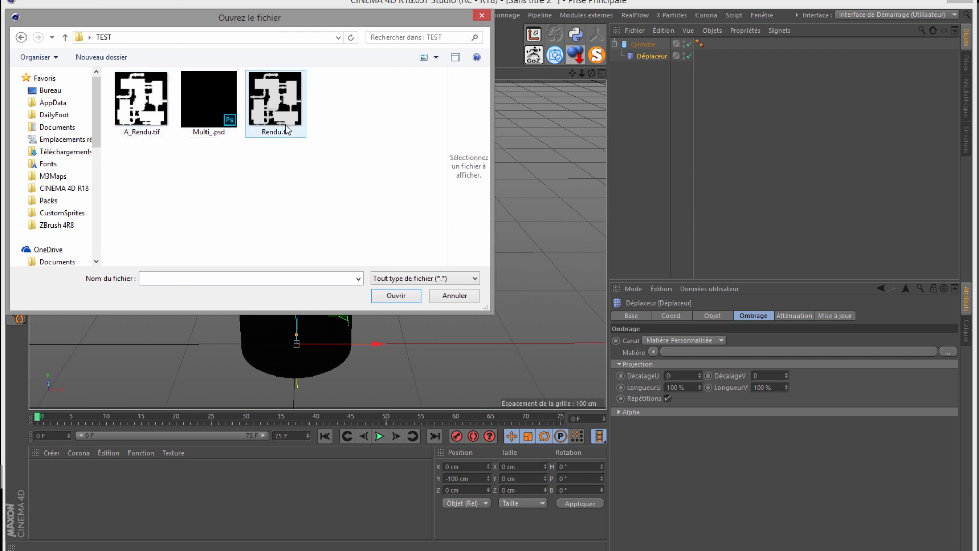
pyautogui.click(217, 121)
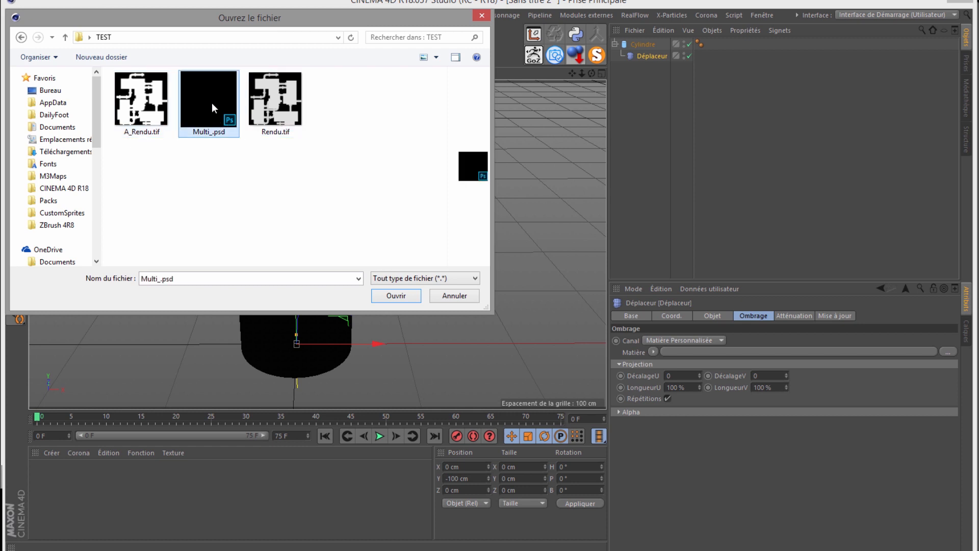
pyautogui.click(394, 296)
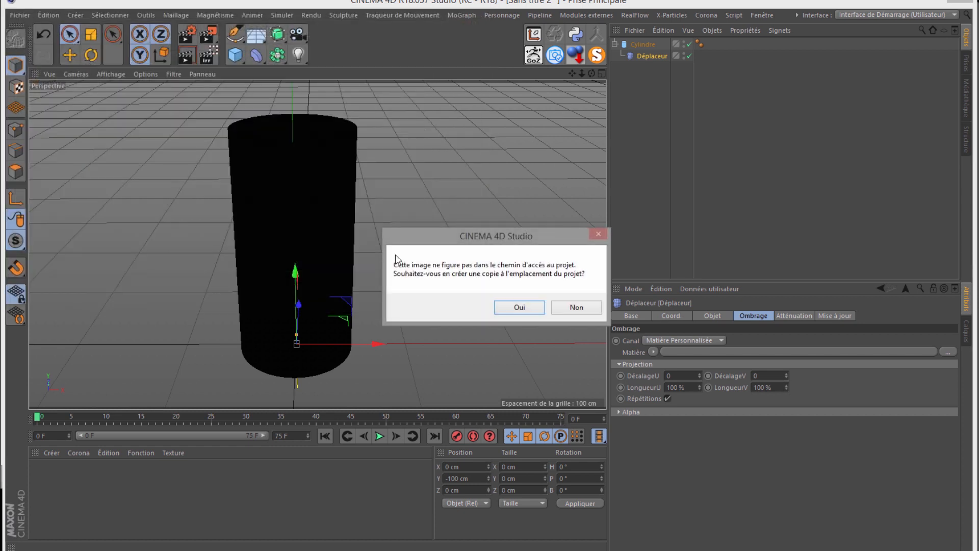
pyautogui.click(575, 308)
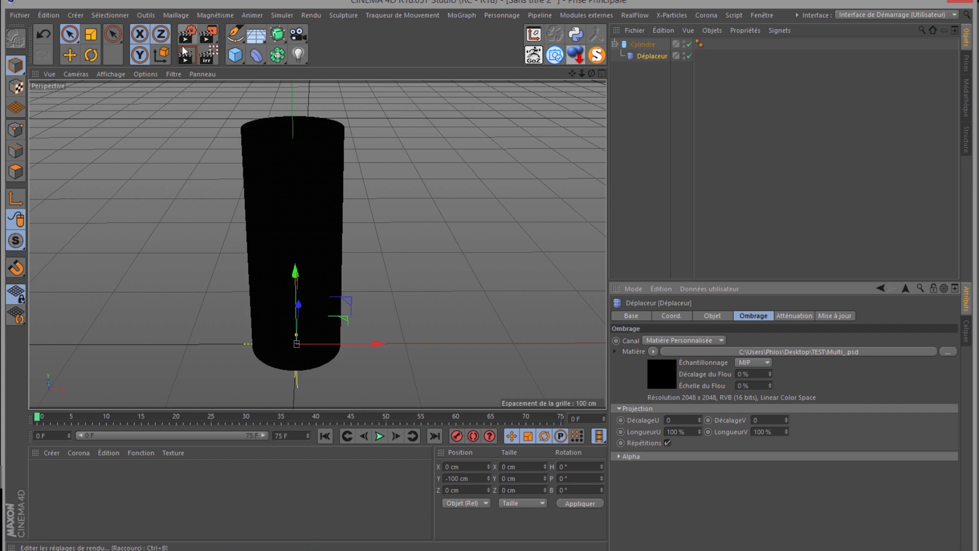
# - Switch the perspective view to smooth shading without wireframe lines
pyautogui.click(112, 74)
pyautogui.click(126, 90)
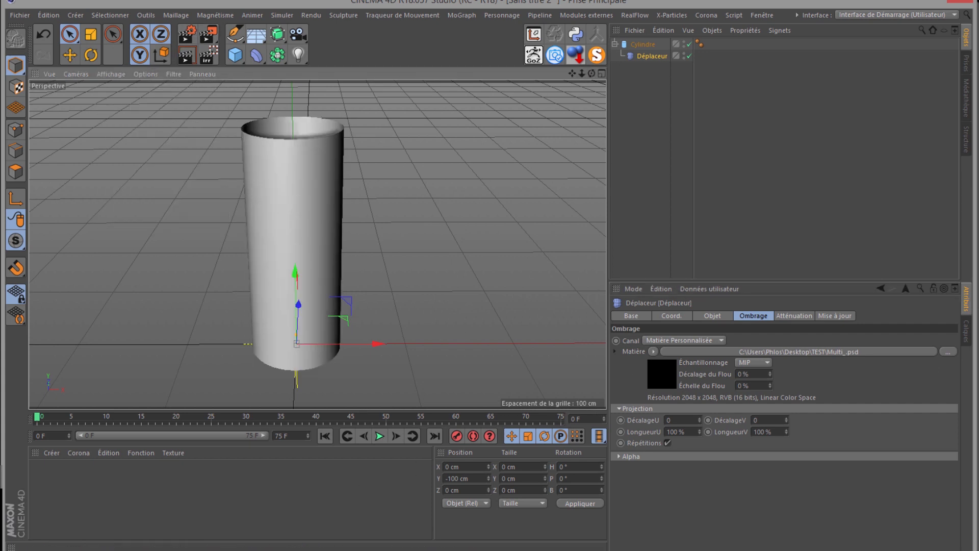
# - Compare the full image with the single Profondeur pass in the picture viewer, and return to the cylinder project
pyautogui.moveTo(452, 547)
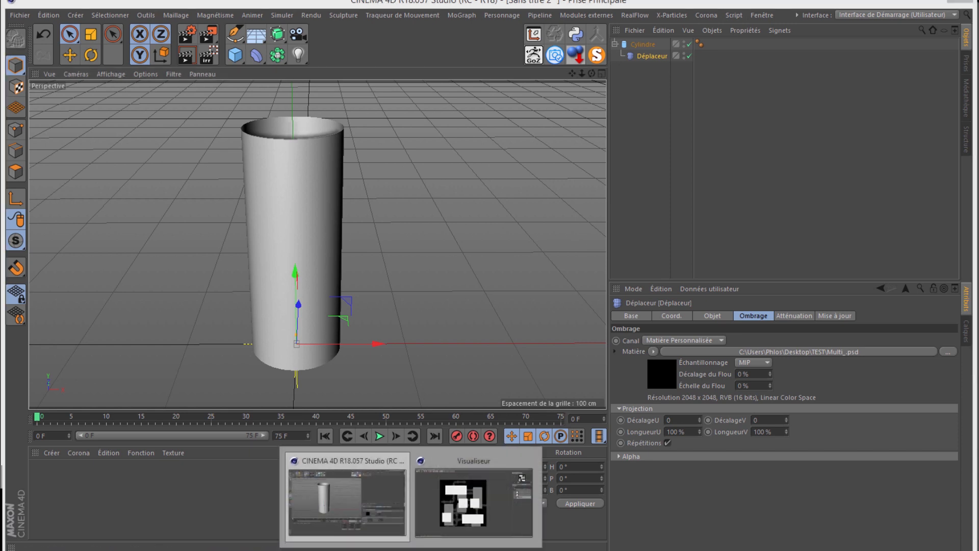
pyautogui.click(463, 529)
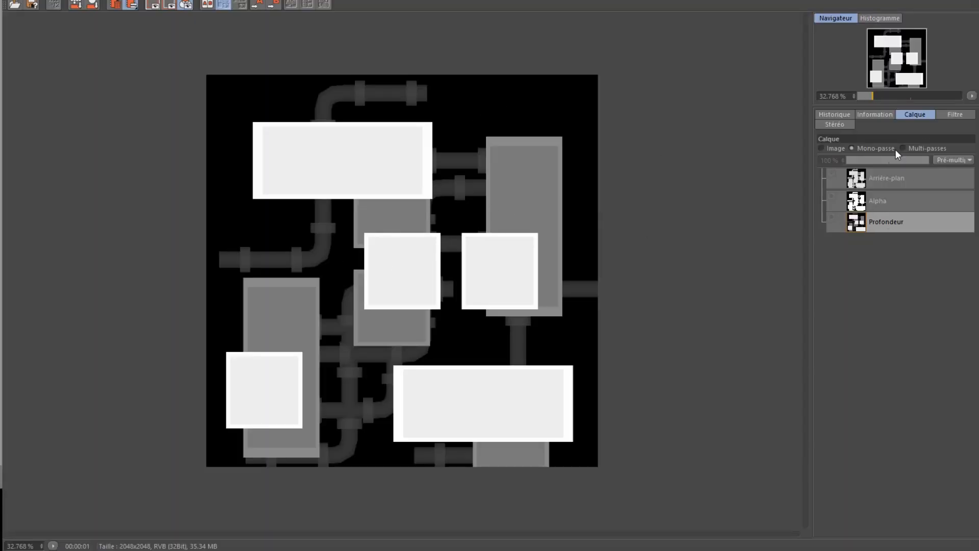
pyautogui.click(822, 147)
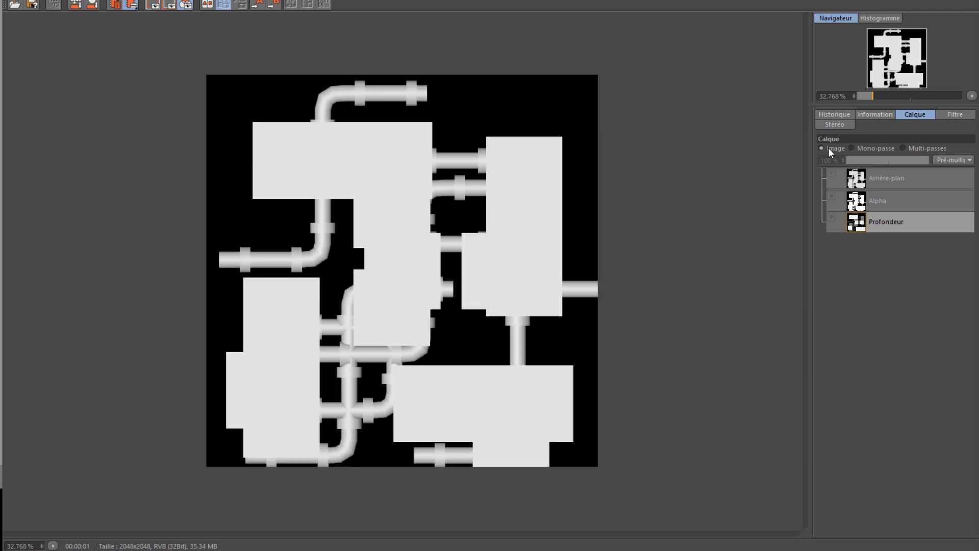
pyautogui.click(870, 148)
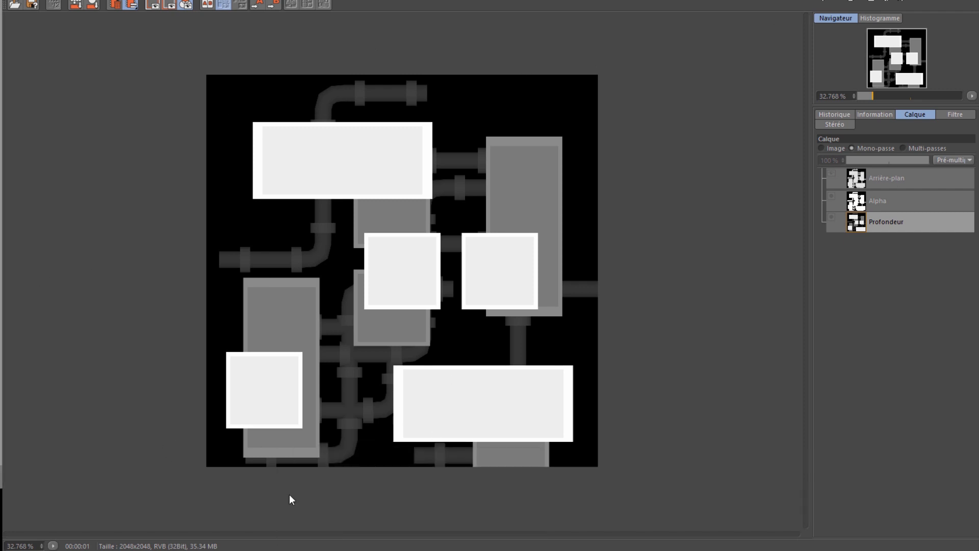
pyautogui.click(892, 1)
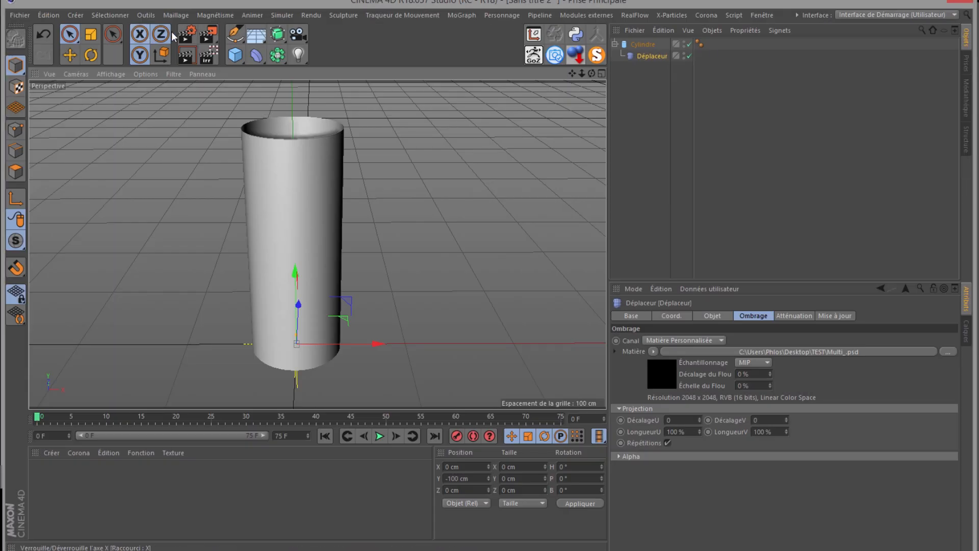
# - Enable saving in the cylinder project's render settings and review the multi-pass image options
pyautogui.click(187, 34)
pyautogui.click(338, 193)
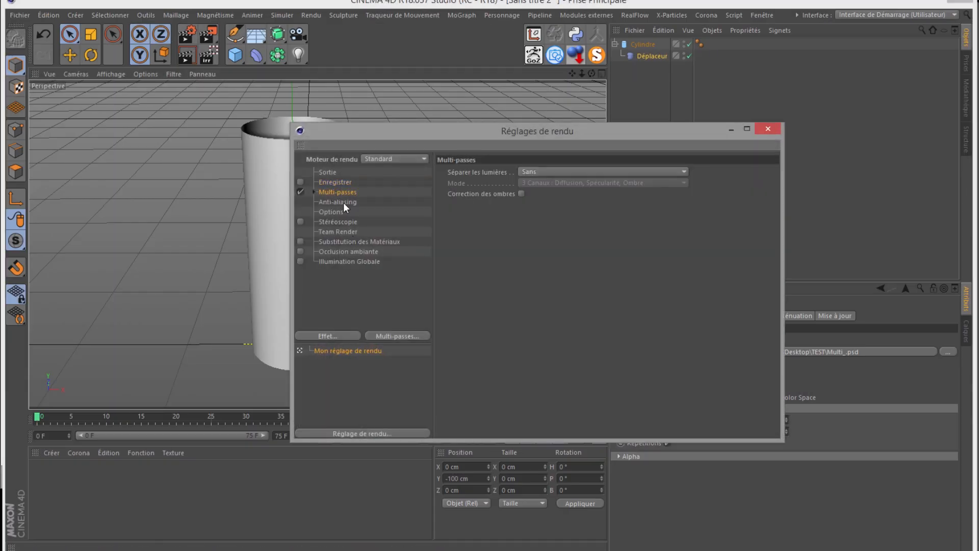
pyautogui.click(338, 183)
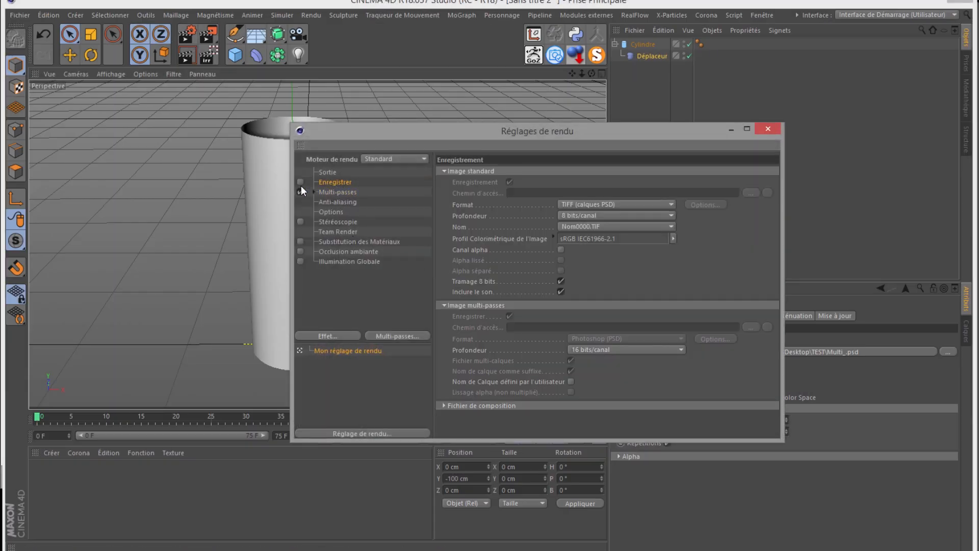
pyautogui.click(300, 182)
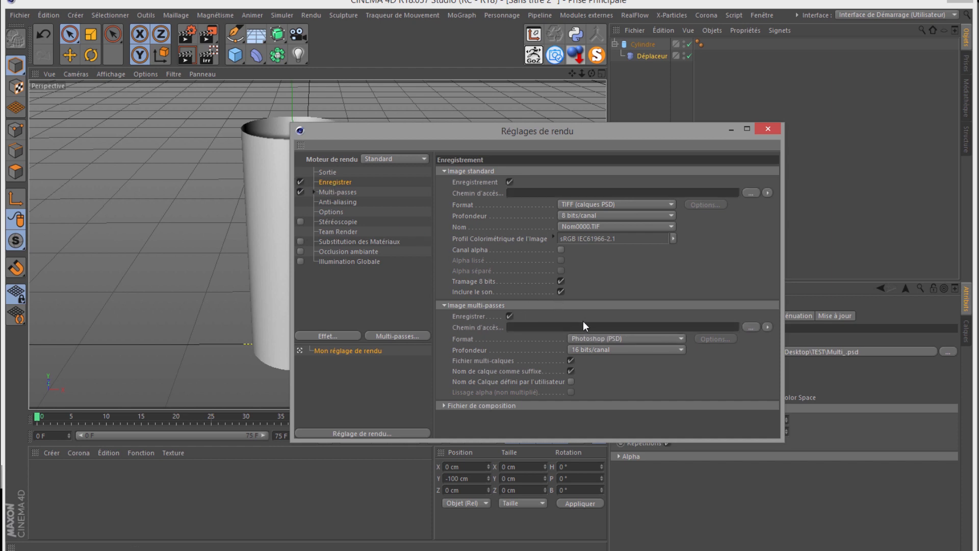
pyautogui.click(775, 130)
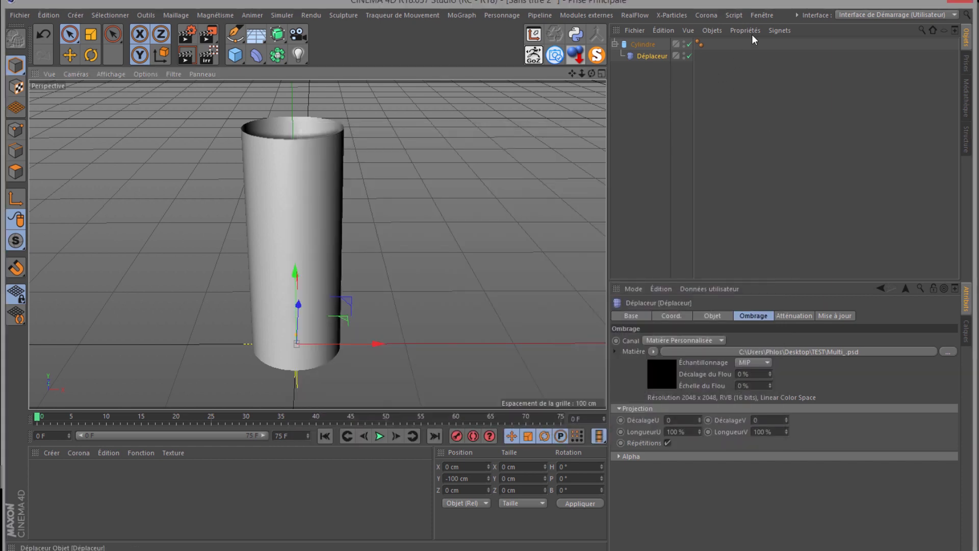
# - Switch back to the Sans titre 1 project containing the panels and pipes
pyautogui.click(797, 15)
pyautogui.click(771, 15)
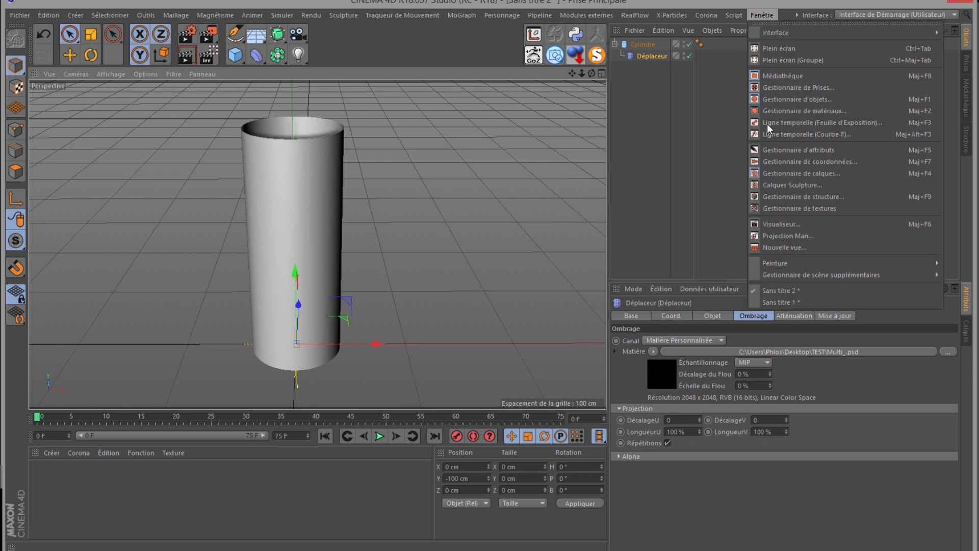
pyautogui.click(774, 302)
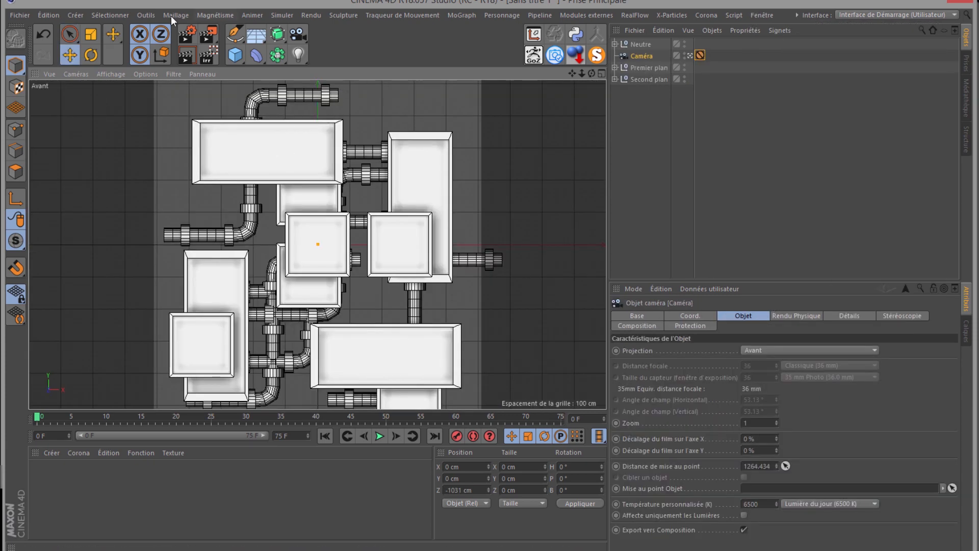
# - Turn off the multi-layer file option for the multi-pass image in the render settings, keeping the Photoshop (PSD) format
pyautogui.click(186, 35)
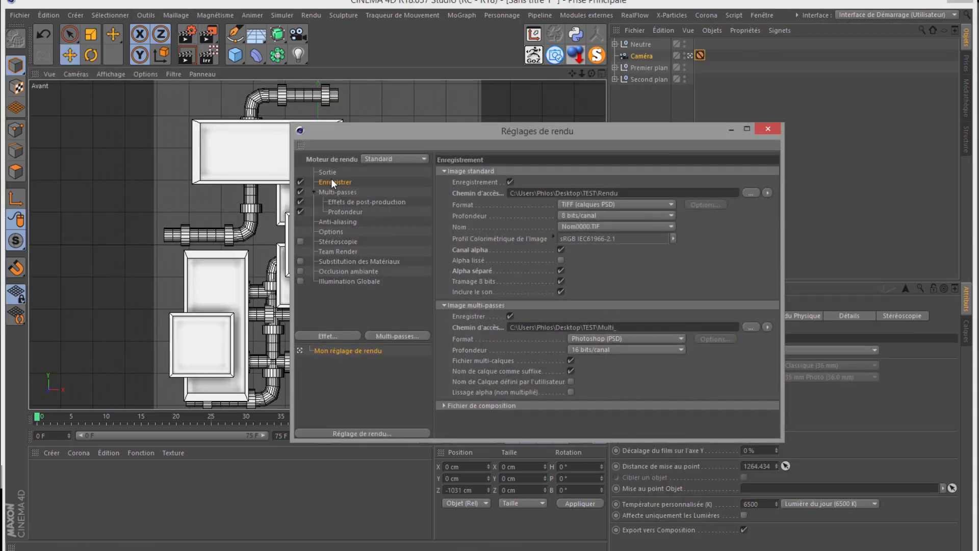
pyautogui.click(571, 361)
pyautogui.click(600, 338)
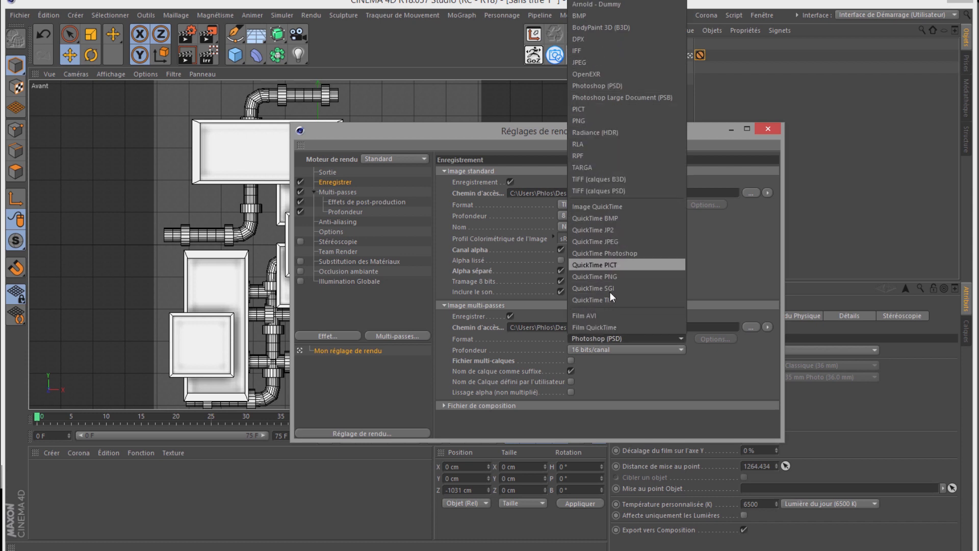
pyautogui.click(711, 132)
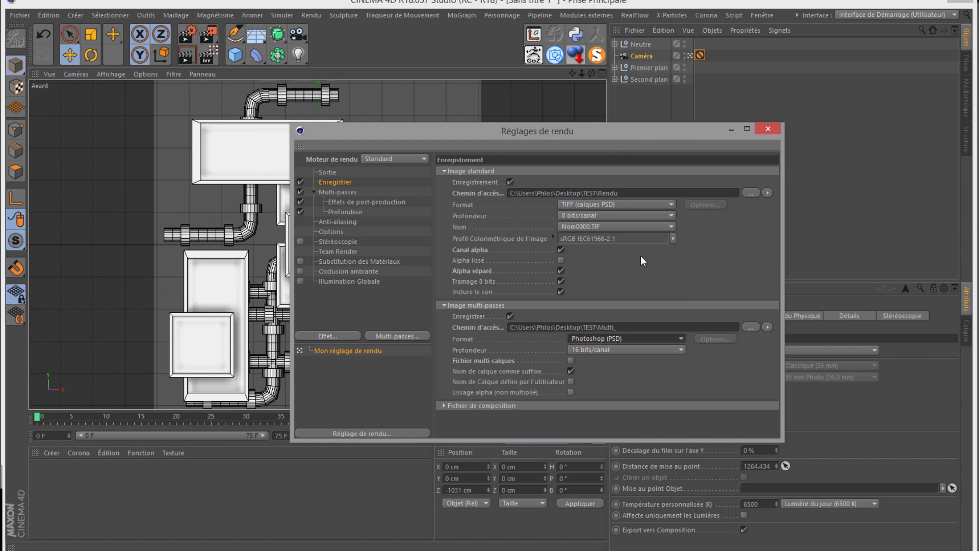
pyautogui.click(767, 130)
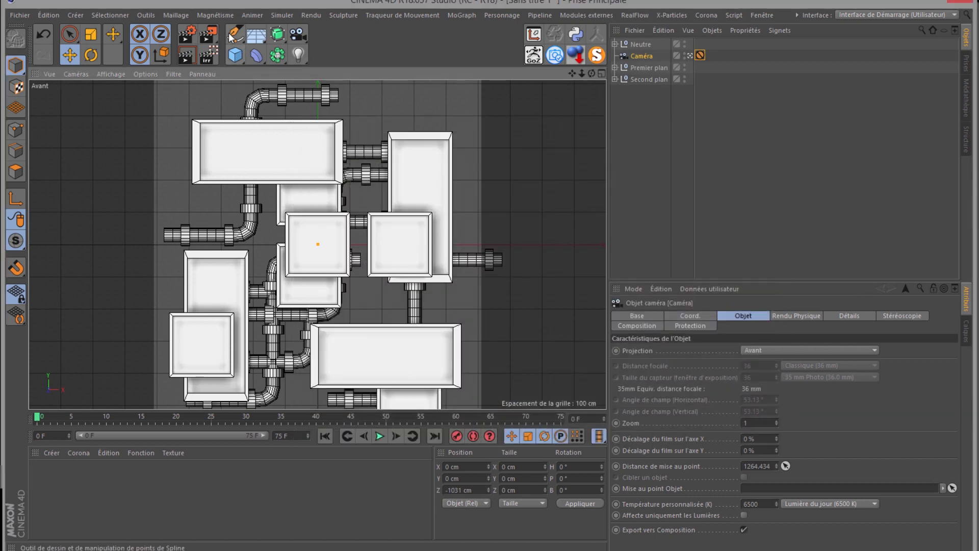
# - Render the panels and pipes scene again with the new save settings, and switch to the Sans titre 2 project
pyautogui.click(208, 34)
pyautogui.click(458, 306)
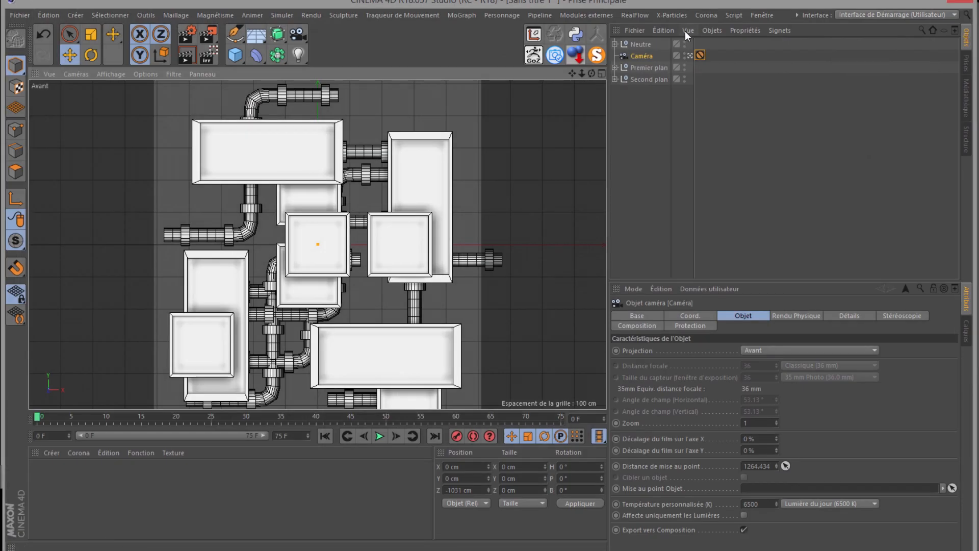
pyautogui.click(760, 15)
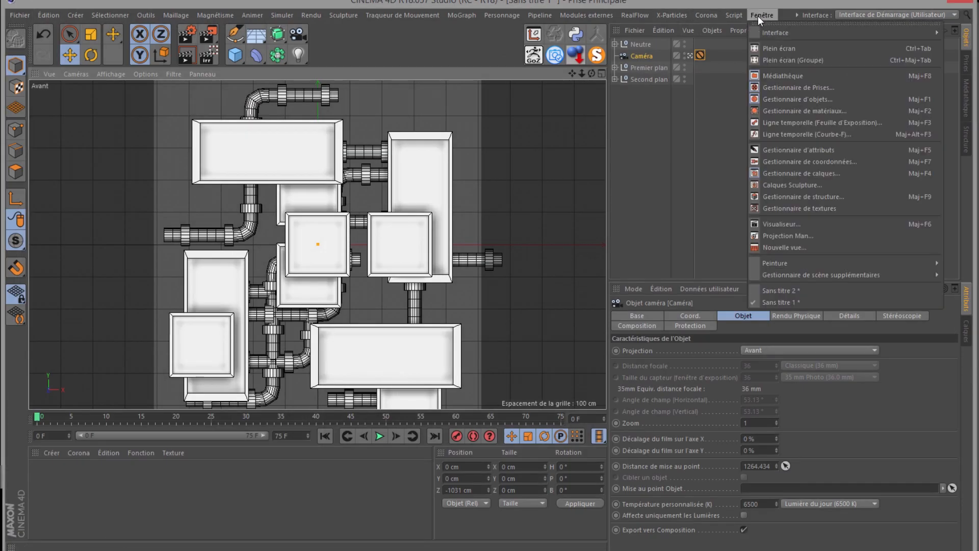
pyautogui.click(781, 292)
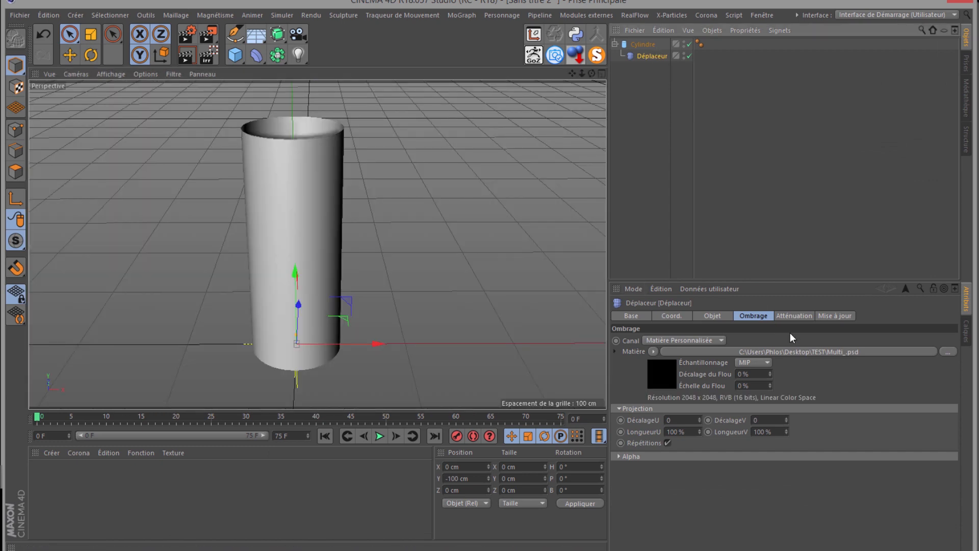
# - Load Multi__depth.psd from the TEST folder as the Displacer's shading texture without copying it into the project
pyautogui.click(947, 352)
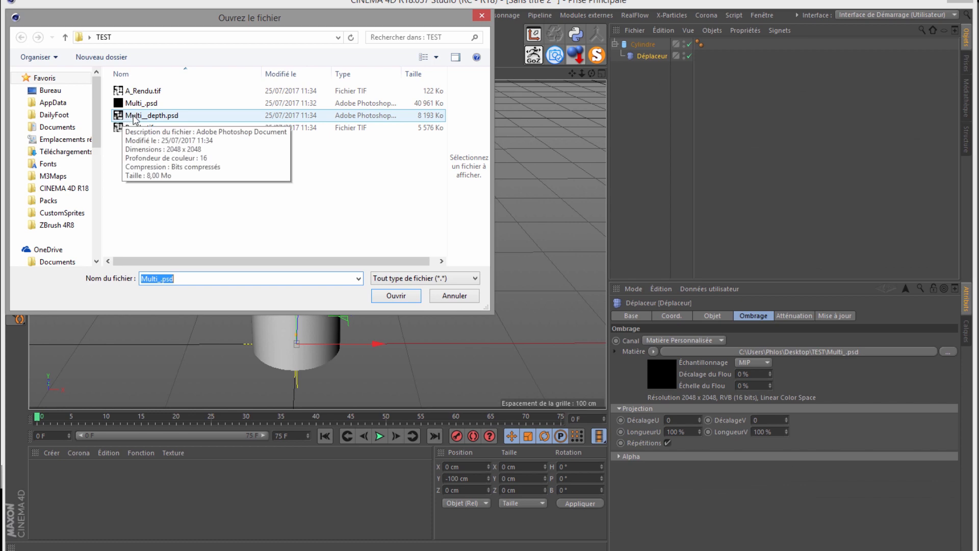
pyautogui.click(137, 117)
pyautogui.click(399, 297)
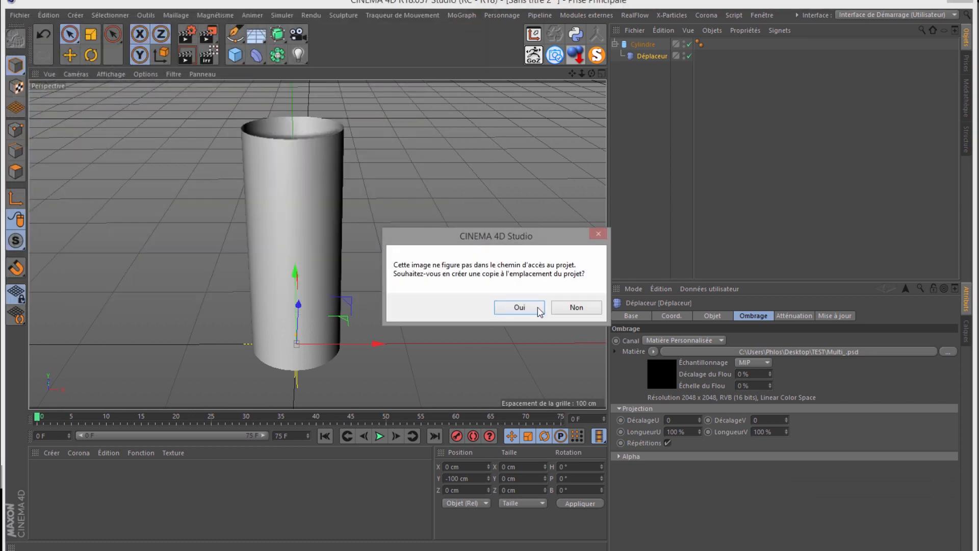
pyautogui.click(570, 309)
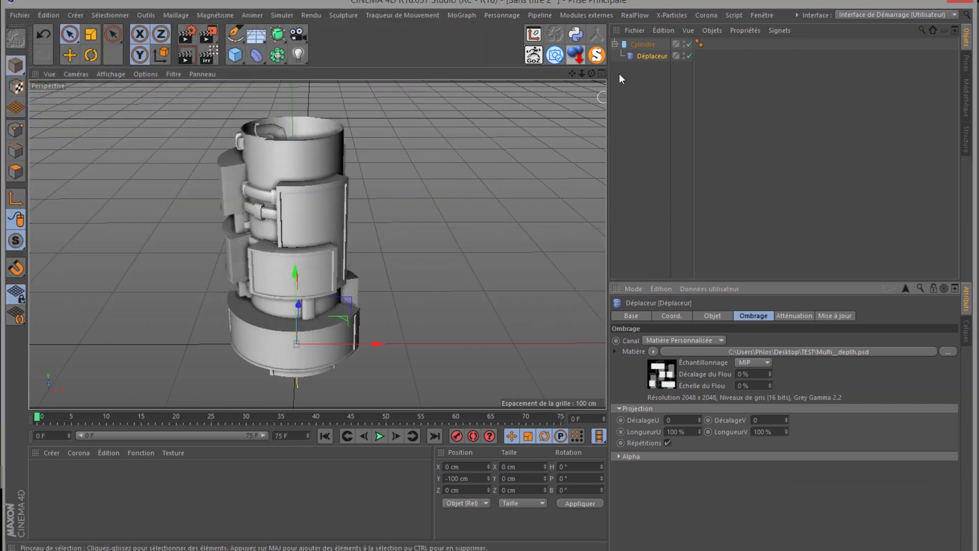
# - Examine the displaced panels and pipes around the cylinder, and open Depth_Map.tif from folder 01 of the Displacement maps pack PRO
pyautogui.moveTo(591, 74); pyautogui.dragTo(492, 257)
pyautogui.scroll(-3, 320, 268)
pyautogui.scroll(5, 298, 253)
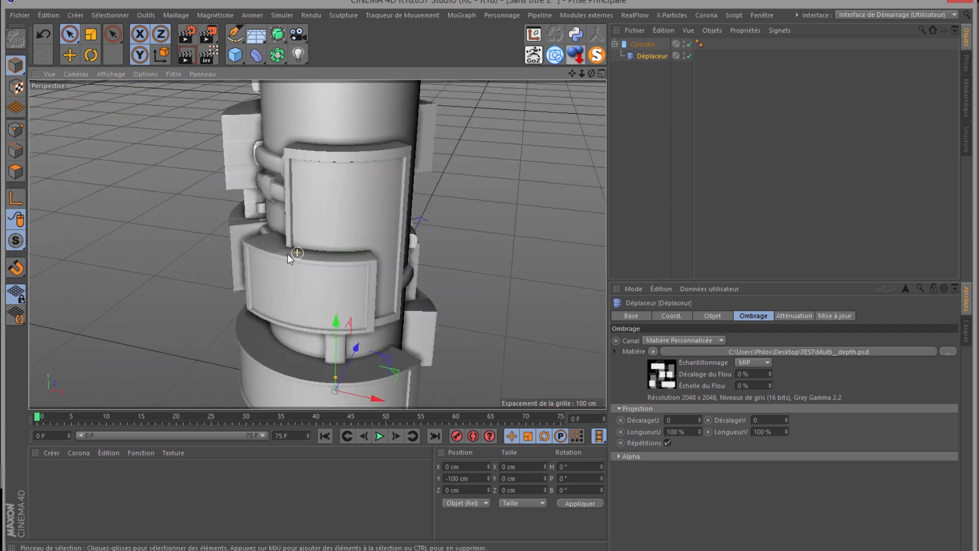
pyautogui.scroll(2, 300, 162)
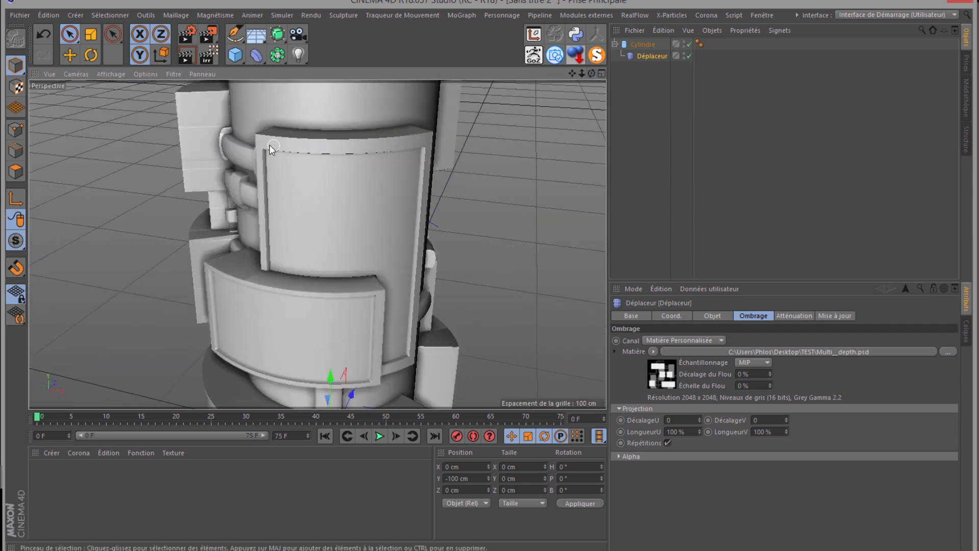
pyautogui.scroll(4, 311, 168)
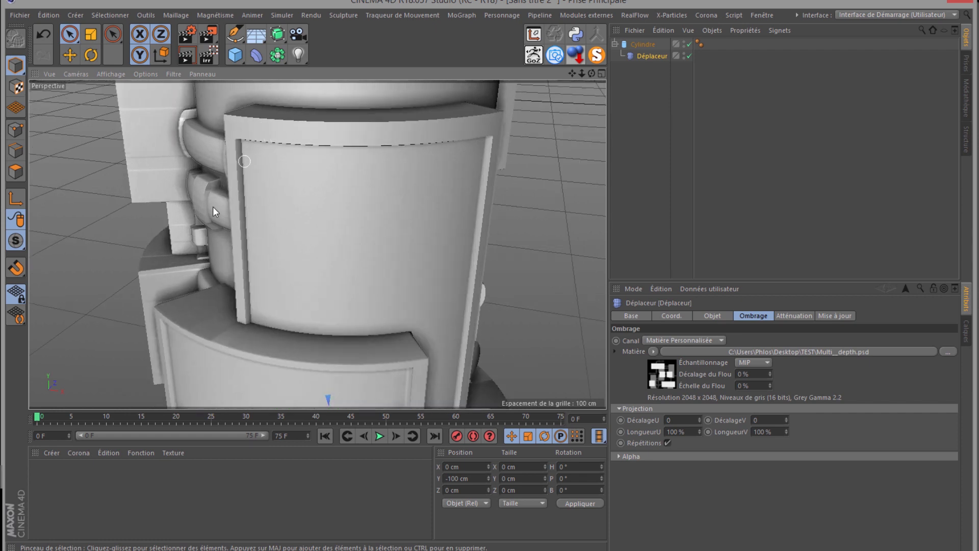
pyautogui.scroll(-2, 256, 157)
pyautogui.scroll(-3, 282, 203)
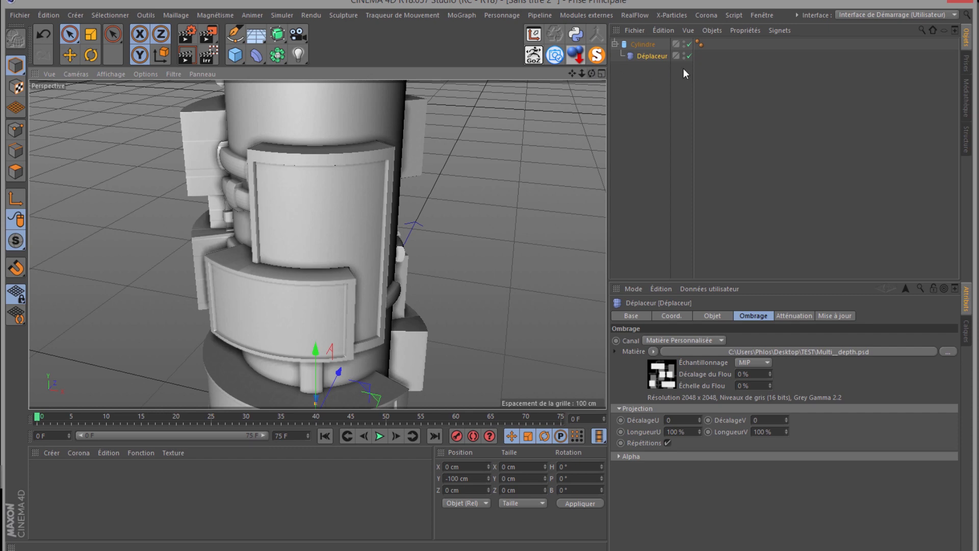
pyautogui.moveTo(591, 73); pyautogui.dragTo(250, 232)
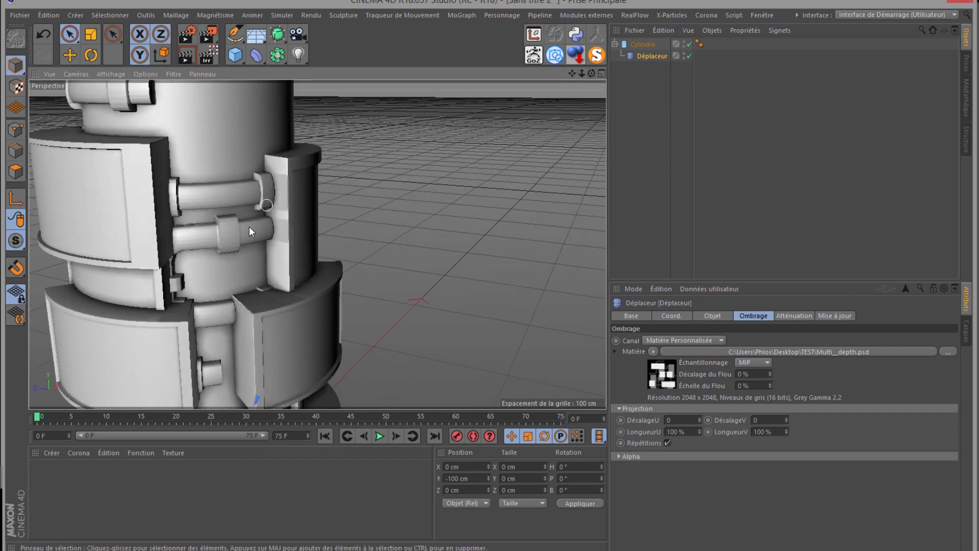
pyautogui.scroll(-3, 229, 237)
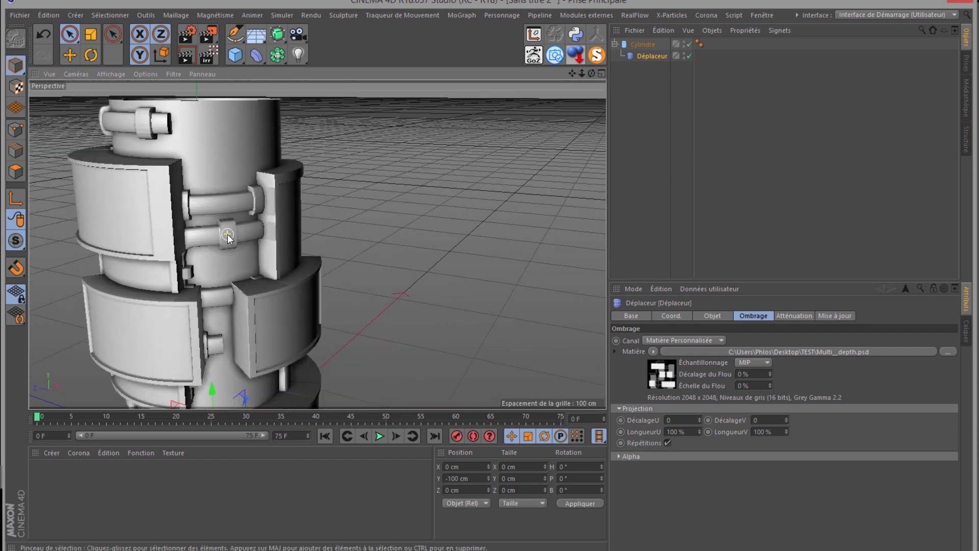
pyautogui.moveTo(572, 72); pyautogui.dragTo(492, 264)
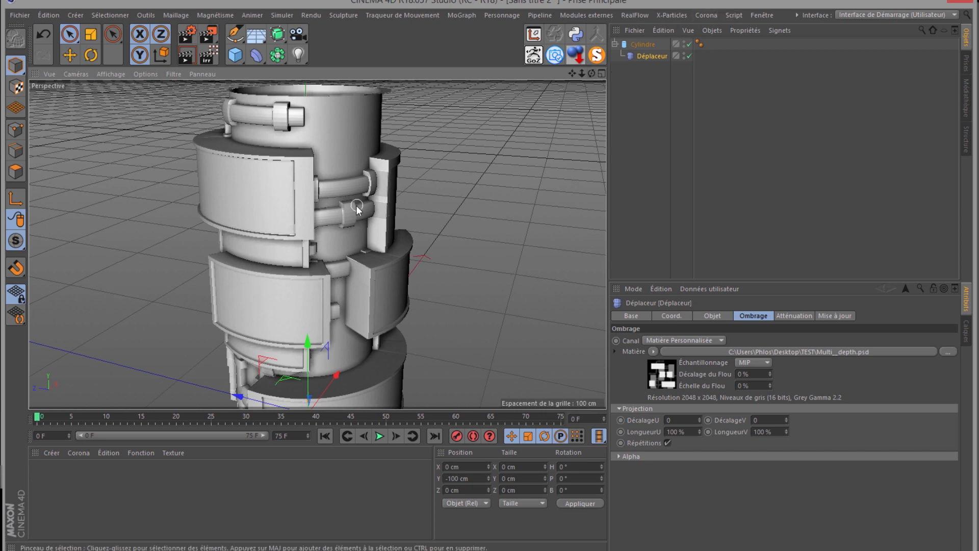
pyautogui.scroll(-2, 357, 205)
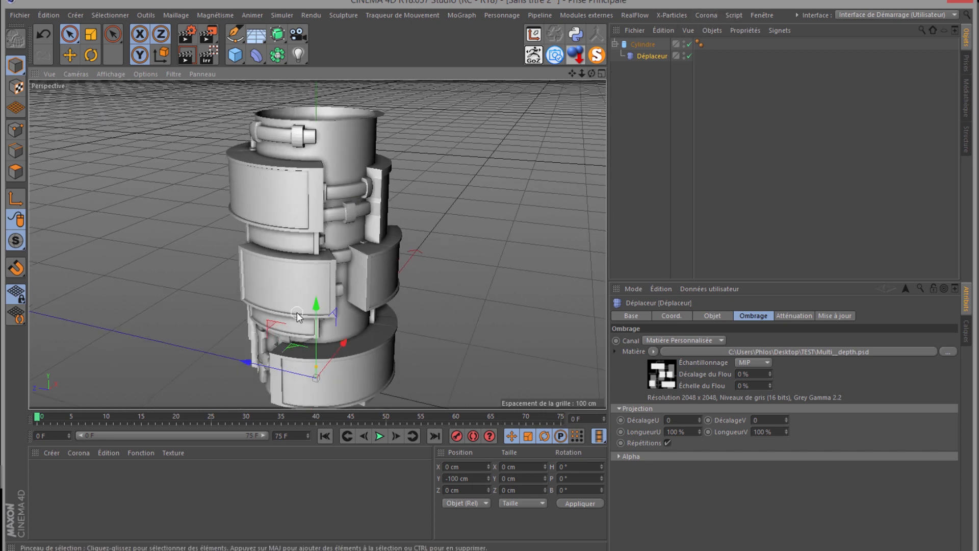
pyautogui.scroll(-2, 297, 312)
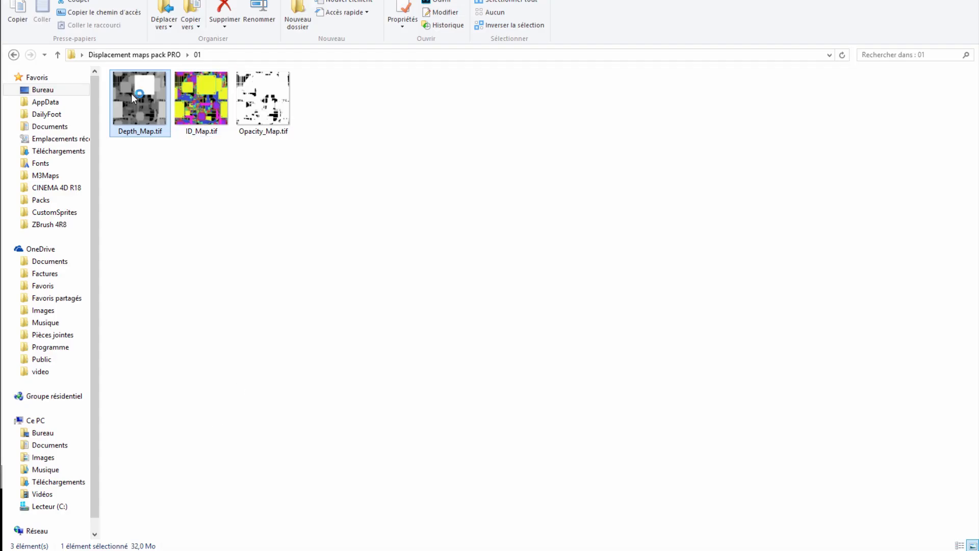
pyautogui.doubleClick(131, 94)
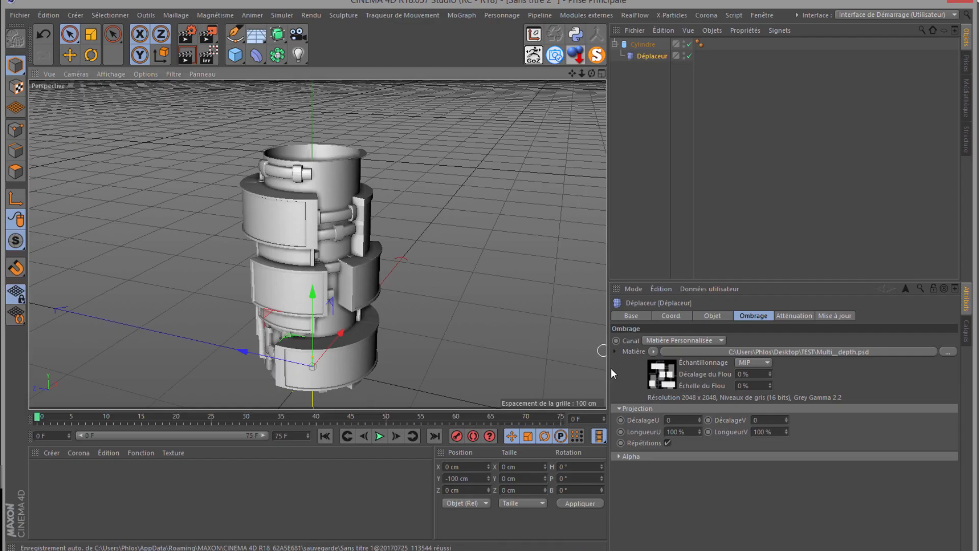
# - Set the Displacer texture's LongueurU and LongueurV to 50 % and check the repeated pattern around the cylinder
pyautogui.moveTo(592, 73); pyautogui.dragTo(492, 258)
pyautogui.click(688, 432)
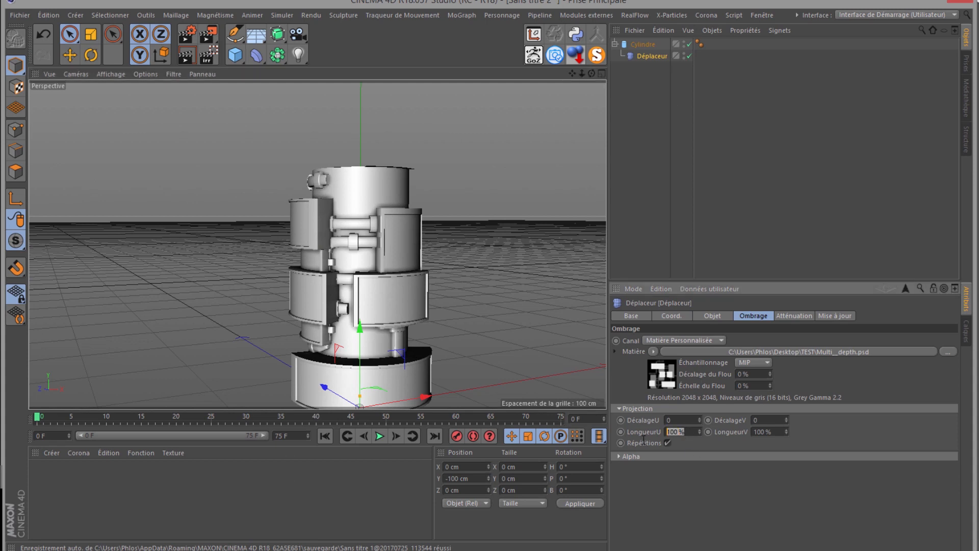
pyautogui.write('4')
pyautogui.write('0')
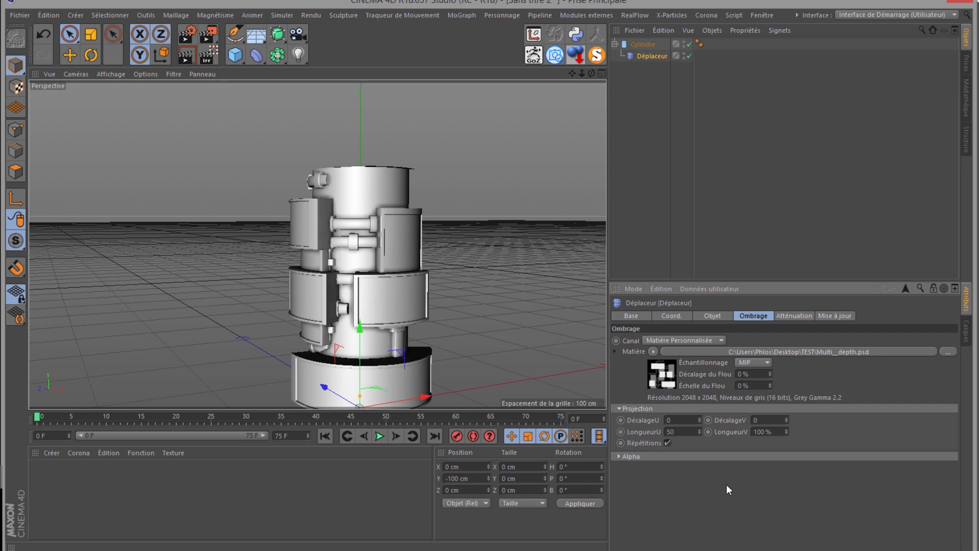
pyautogui.click(778, 432)
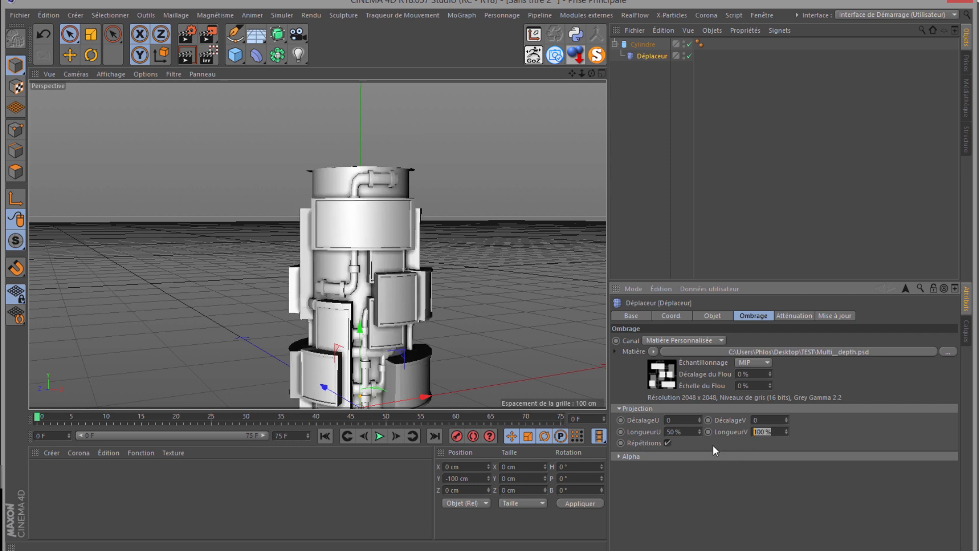
pyautogui.write('50')
pyautogui.press('Return')
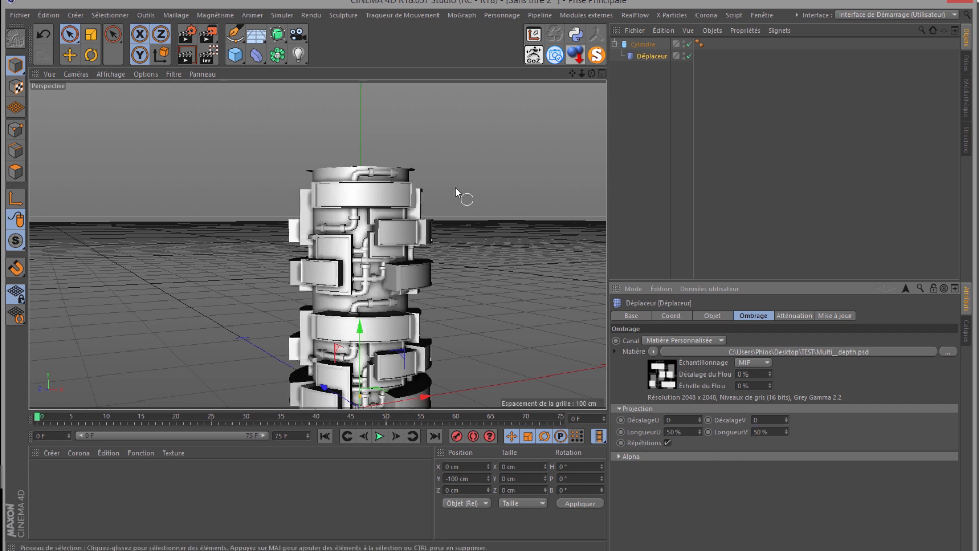
pyautogui.moveTo(593, 73); pyautogui.dragTo(507, 111)
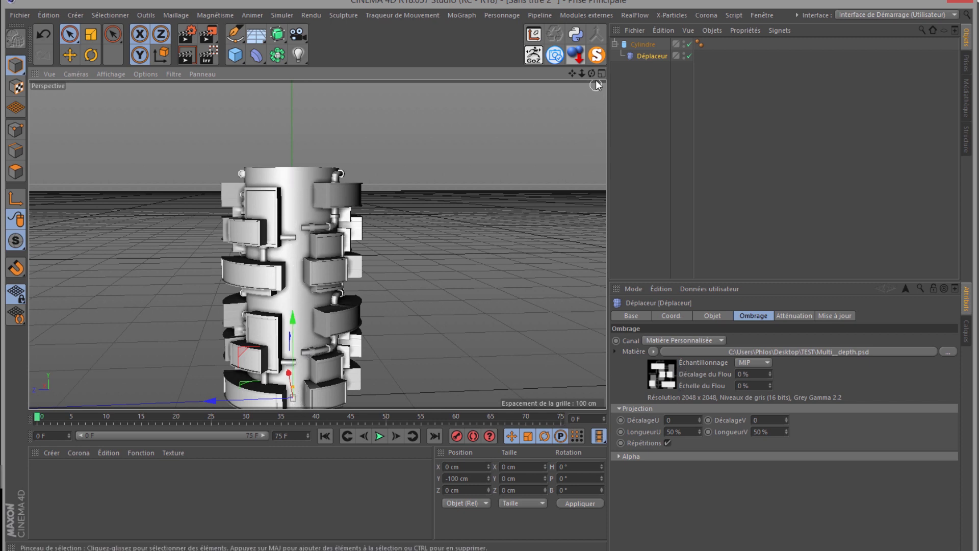
# - View Depth_Map.tif from folder 01 in Photoshop, and return to the cylinder project in Cinema 4D
pyautogui.moveTo(85, 549)
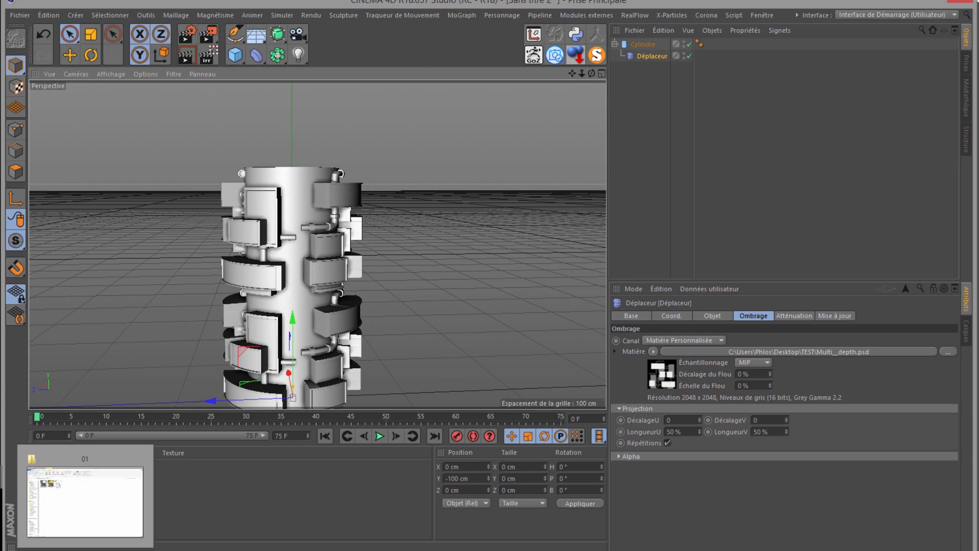
pyautogui.click(129, 496)
pyautogui.doubleClick(150, 103)
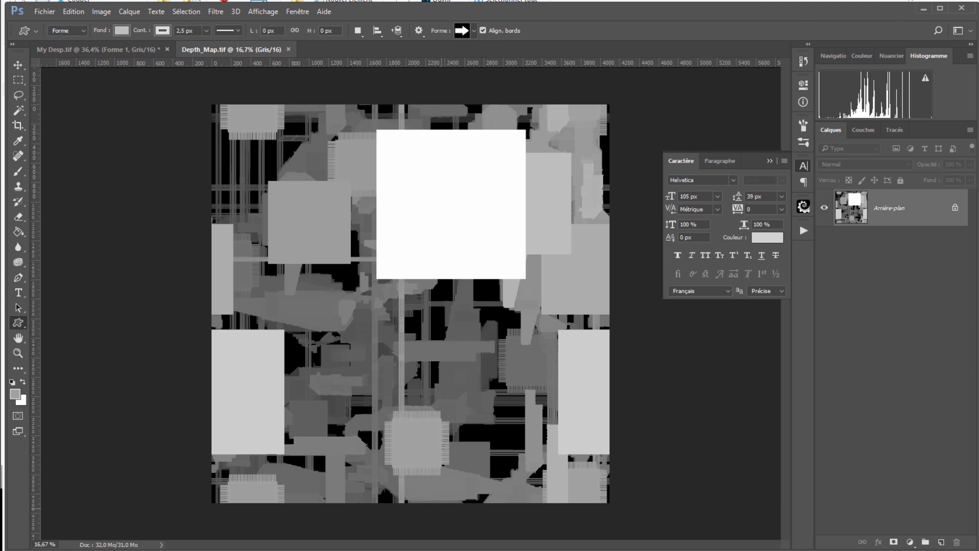
pyautogui.hotkey('alt', 'Tab')
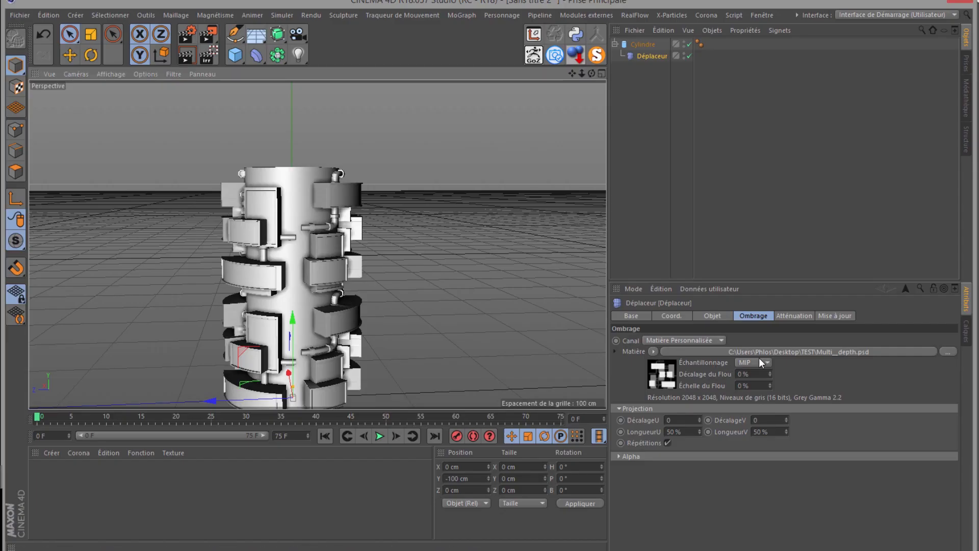
# - Replace the Displacer's texture with Depth_Map.tif from folder 07 of the Displacement maps pack PRO, without copying it, and inspect the cylinder
pyautogui.click(948, 353)
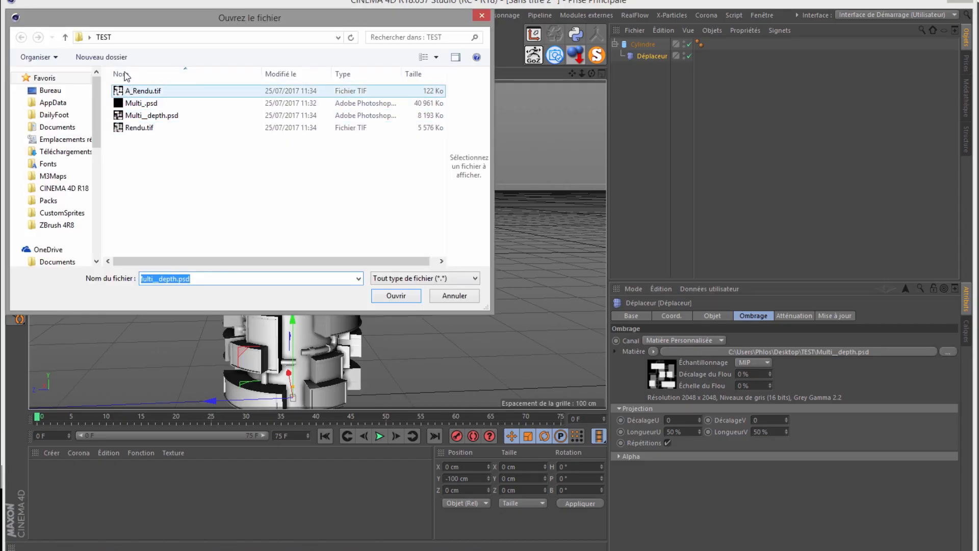
pyautogui.click(50, 90)
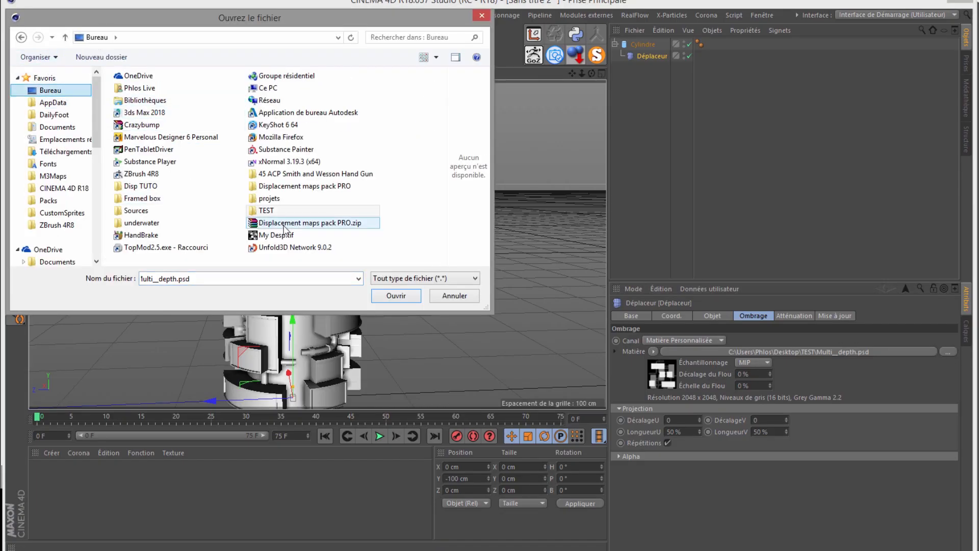
pyautogui.doubleClick(286, 186)
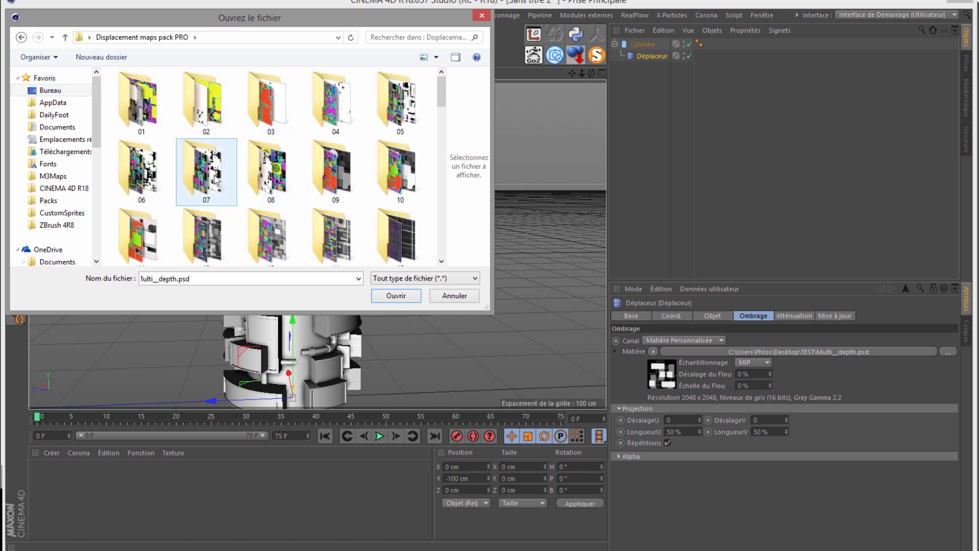
pyautogui.doubleClick(198, 168)
pyautogui.click(143, 102)
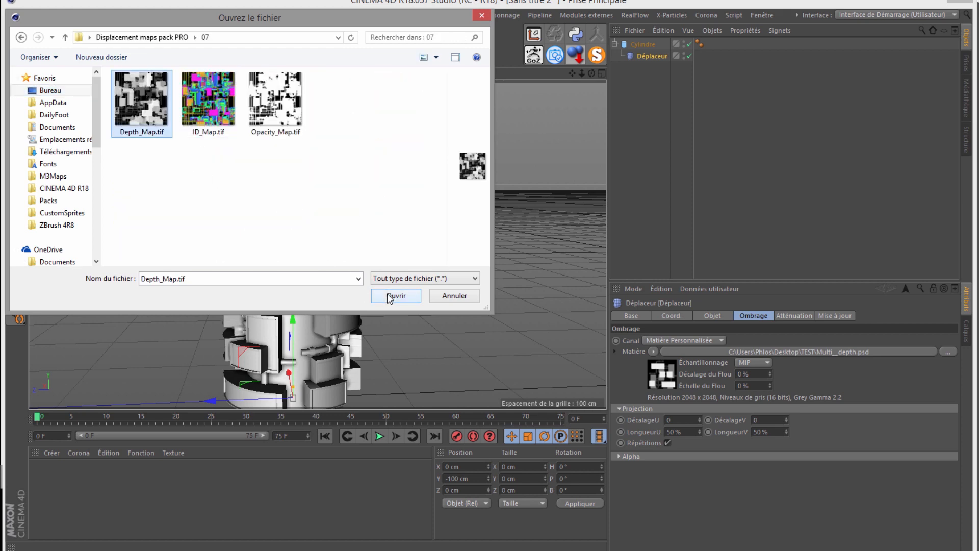
pyautogui.click(396, 296)
pyautogui.click(555, 312)
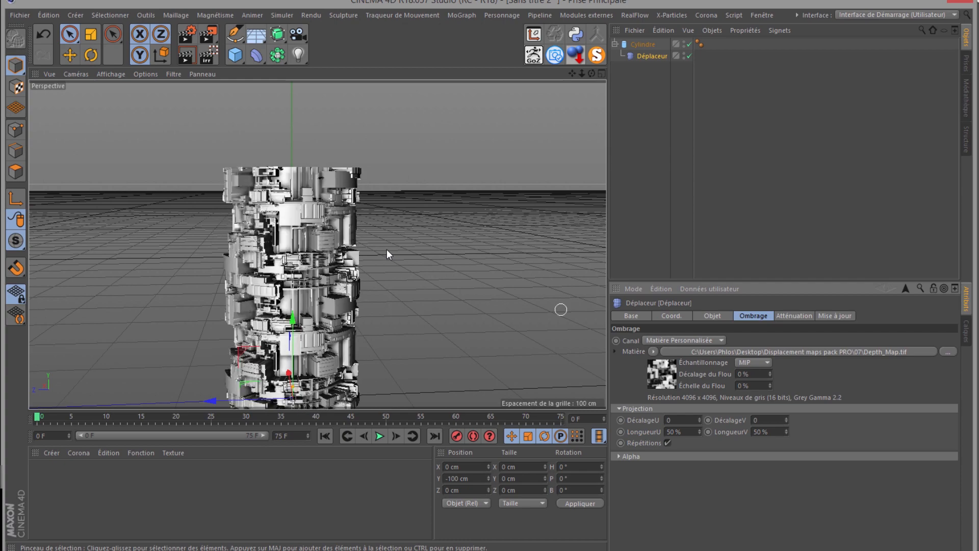
pyautogui.moveTo(591, 72)
pyautogui.mouseDown()
pyautogui.moveTo(494, 262)
pyautogui.moveTo(518, 146)
pyautogui.mouseUp()
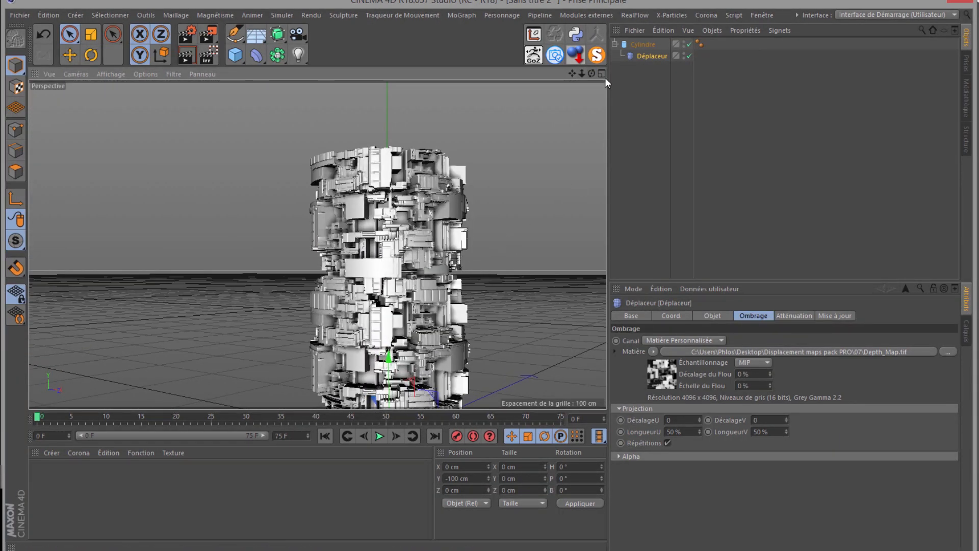
pyautogui.moveTo(592, 71)
pyautogui.mouseDown()
pyautogui.moveTo(546, 94)
pyautogui.moveTo(488, 259)
pyautogui.moveTo(606, 83)
pyautogui.mouseUp()
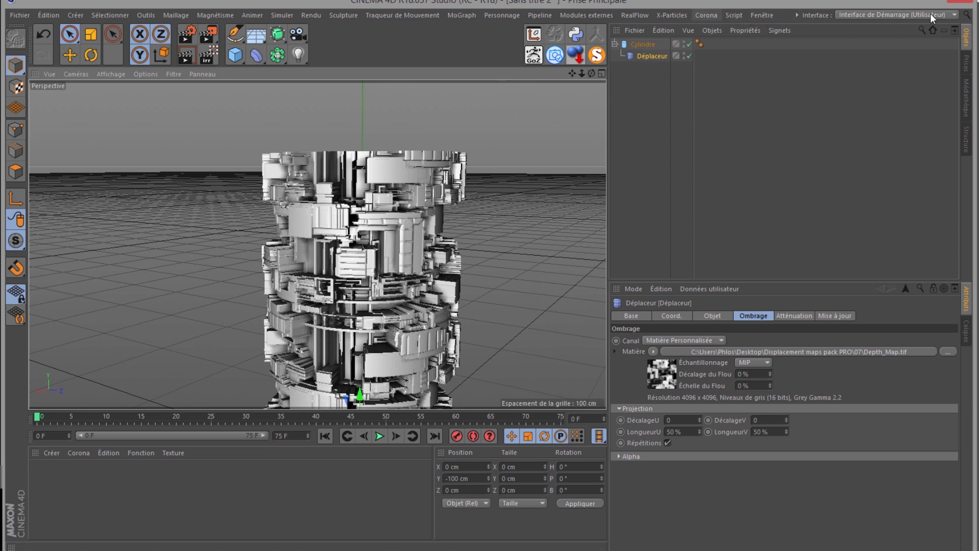
# - Switch to the project Sans titre 1 and add a Plan primitive with its orientation set to -Z
pyautogui.click(798, 14)
pyautogui.click(762, 15)
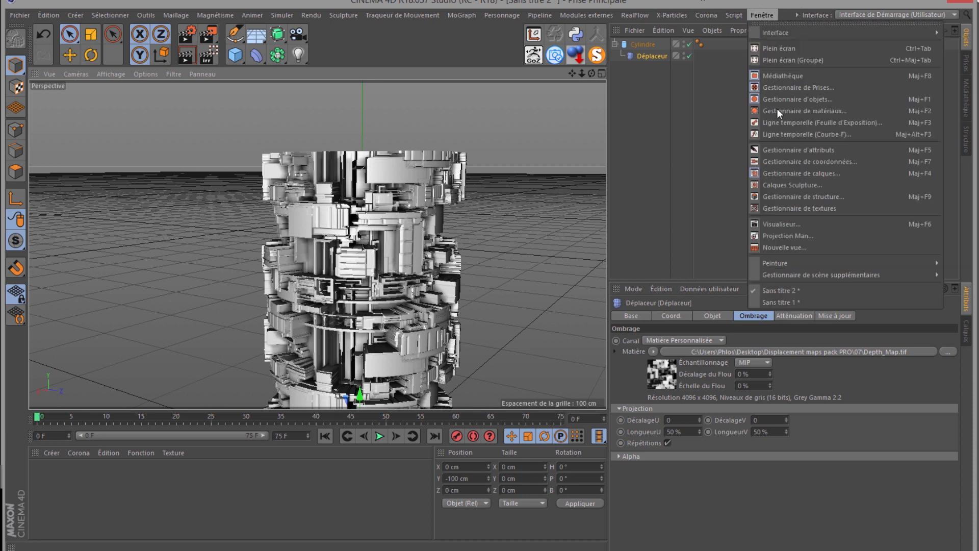
pyautogui.click(782, 302)
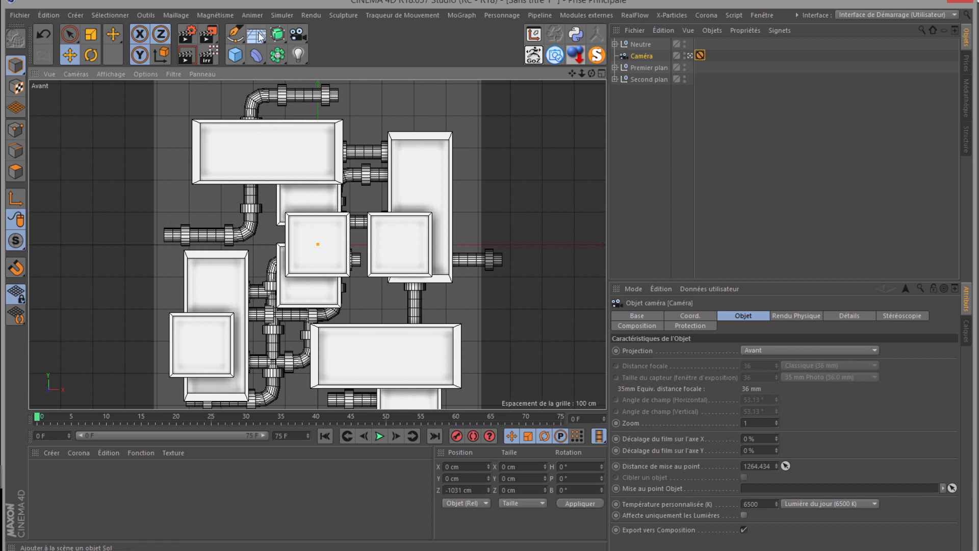
pyautogui.click(236, 57)
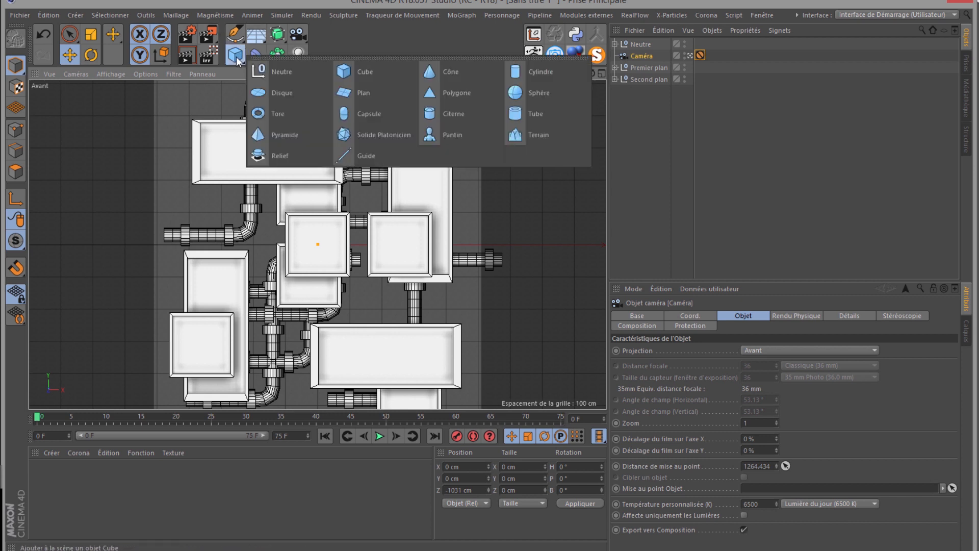
pyautogui.click(346, 95)
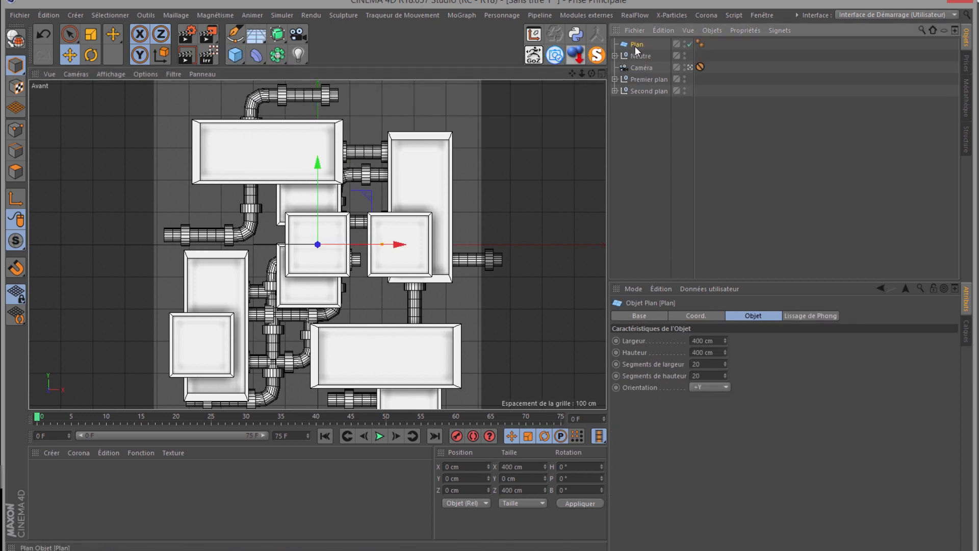
pyautogui.click(710, 387)
pyautogui.click(707, 457)
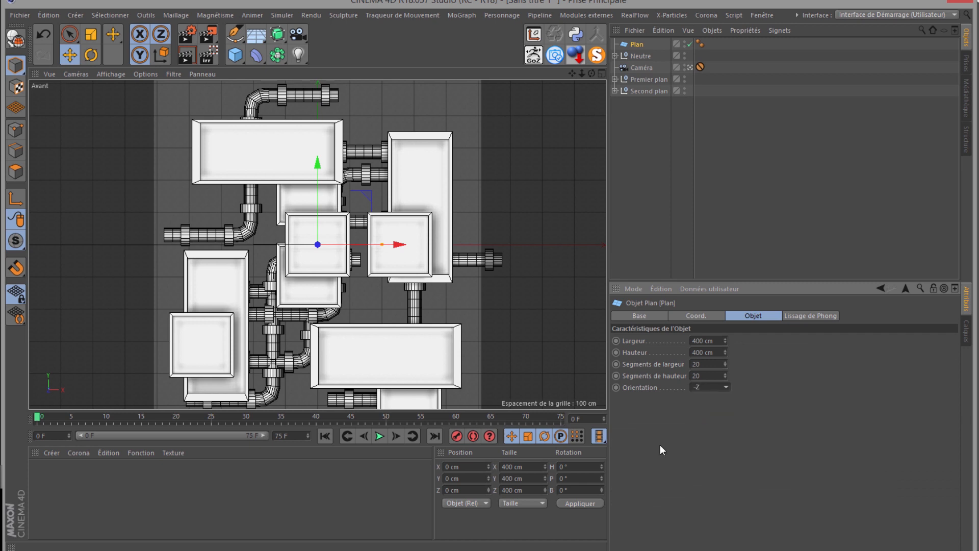
# - Set the plane's width and height to 3000 cm, with 3 width segments and 3 height segments
pyautogui.moveTo(724, 340); pyautogui.dragTo(714, 339)
pyautogui.write('1000')
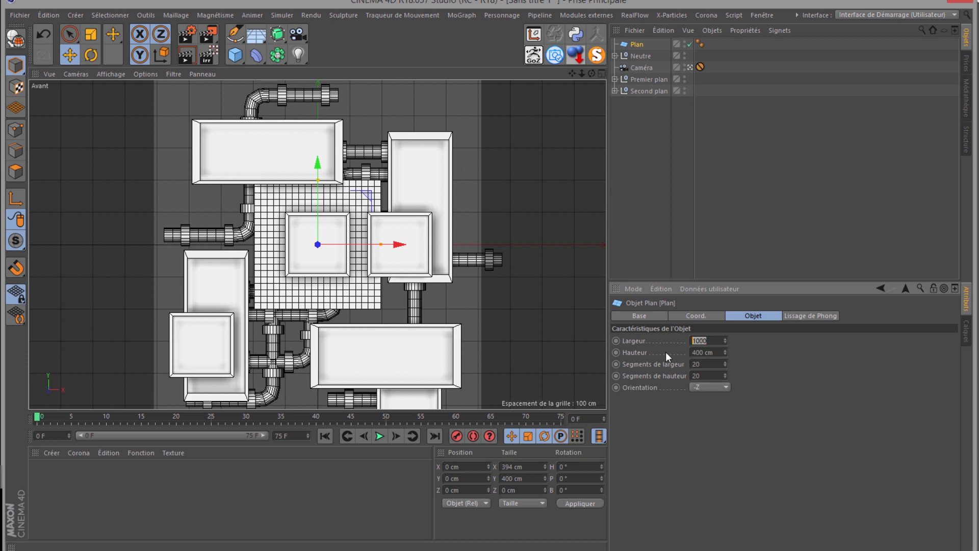
pyautogui.write('3000')
pyautogui.press('Tab')
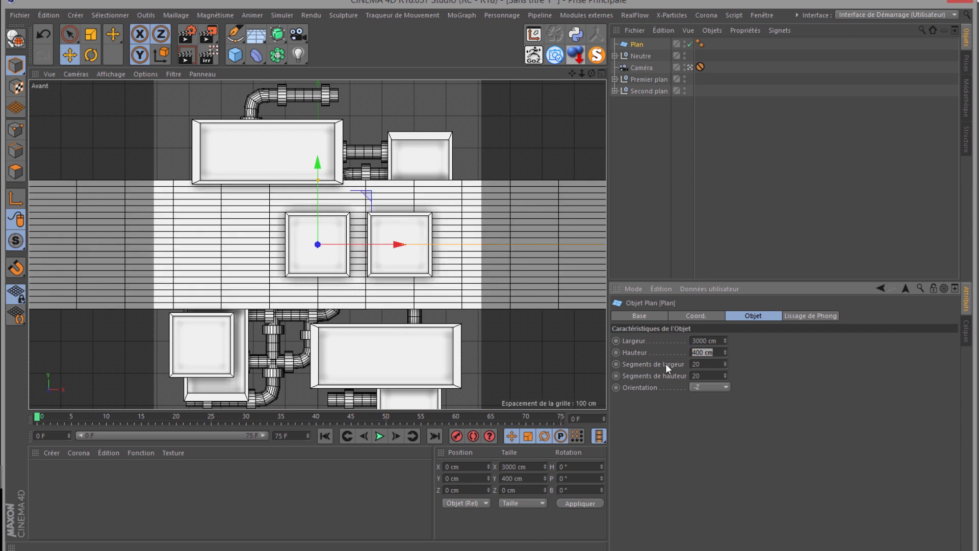
pyautogui.write('3000')
pyautogui.press('Return')
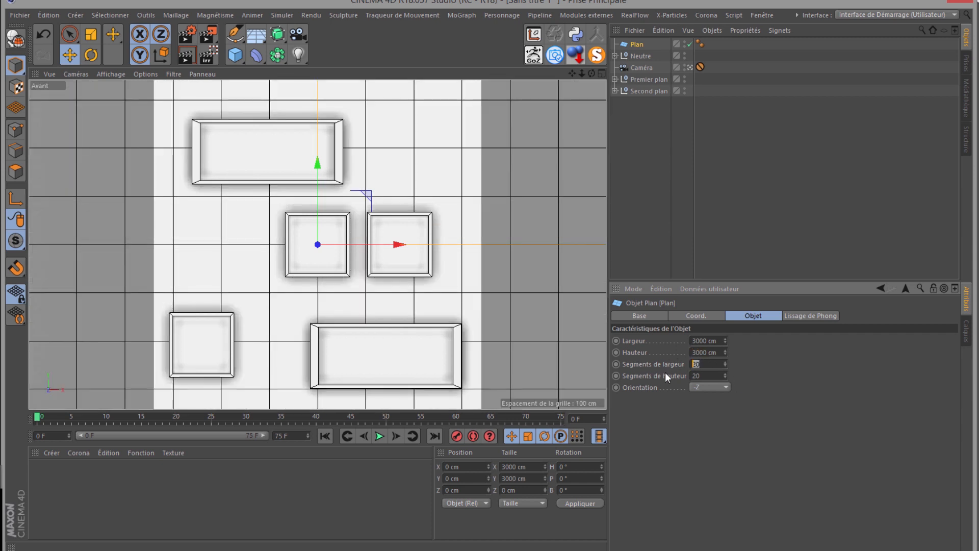
pyautogui.write('3')
pyautogui.press('Tab')
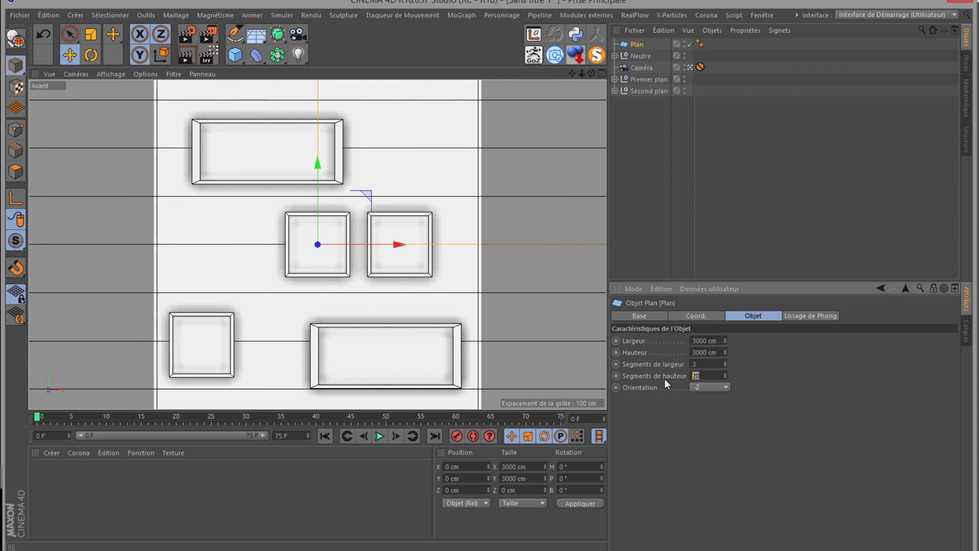
pyautogui.write('3')
pyautogui.press('Return')
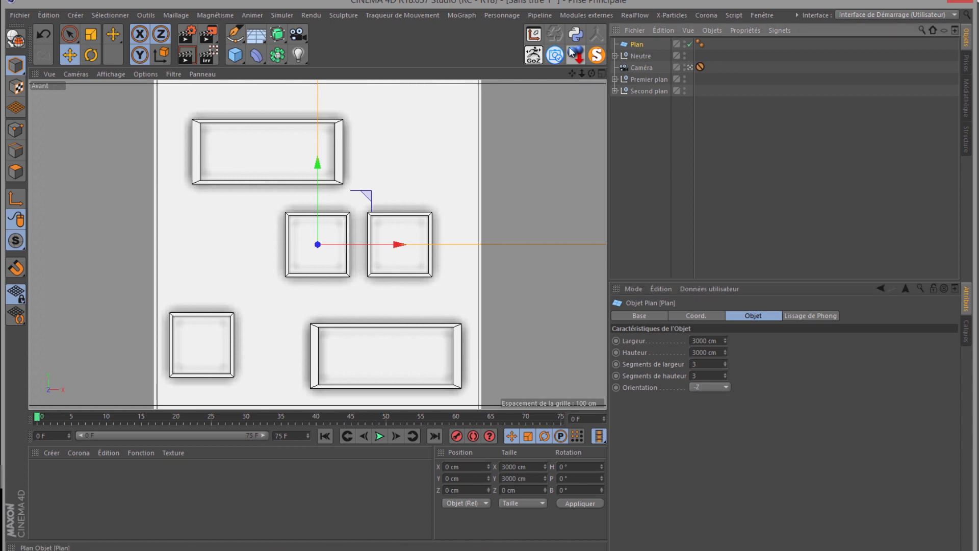
# - Isolate the plane and leave the scene camera for a free perspective view of it
pyautogui.click(596, 56)
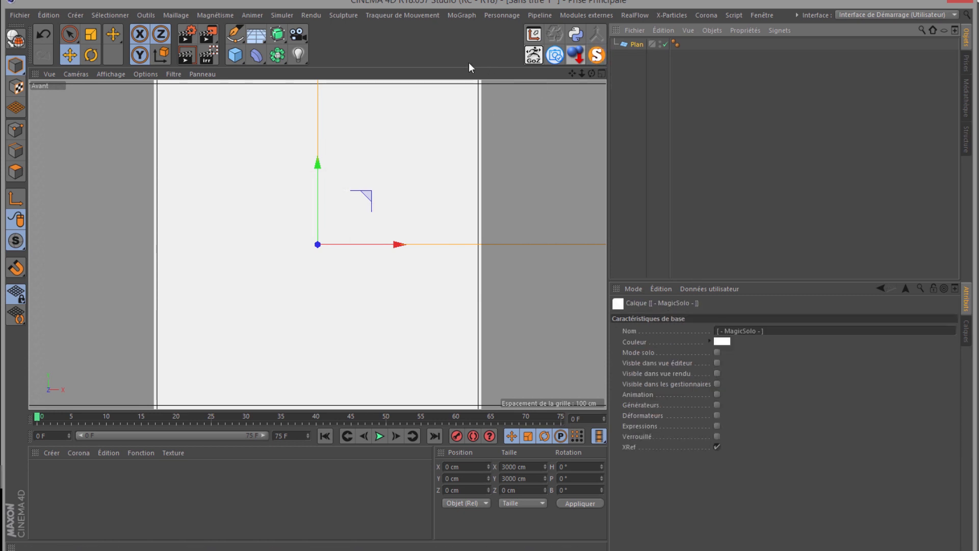
pyautogui.click(596, 55)
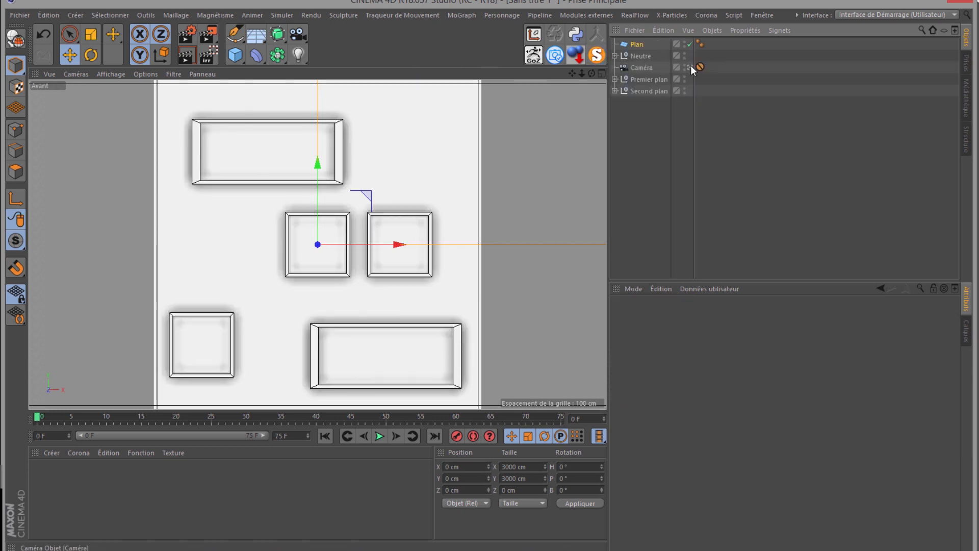
pyautogui.click(690, 67)
pyautogui.click(635, 44)
pyautogui.click(596, 56)
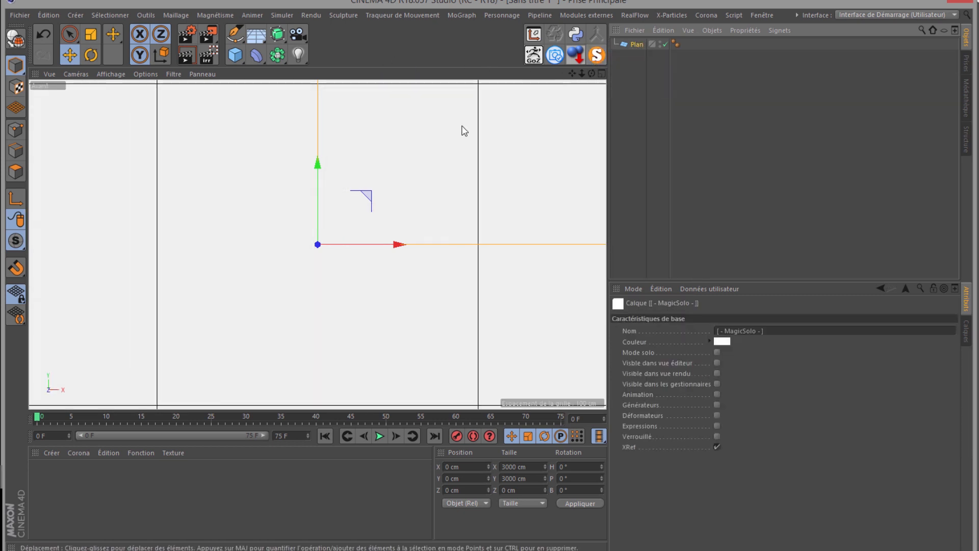
pyautogui.click(76, 74)
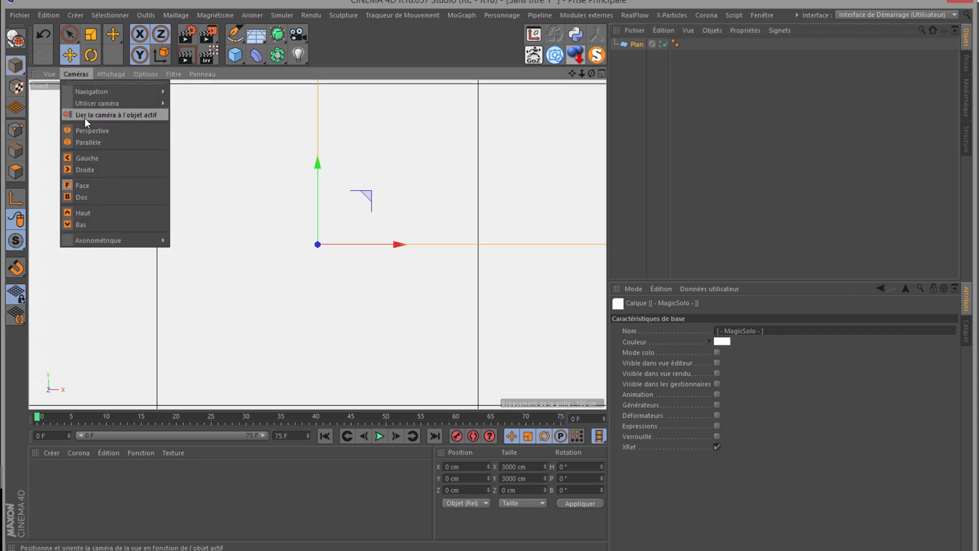
pyautogui.click(85, 129)
pyautogui.scroll(-5, 176, 191)
pyautogui.scroll(2, 179, 188)
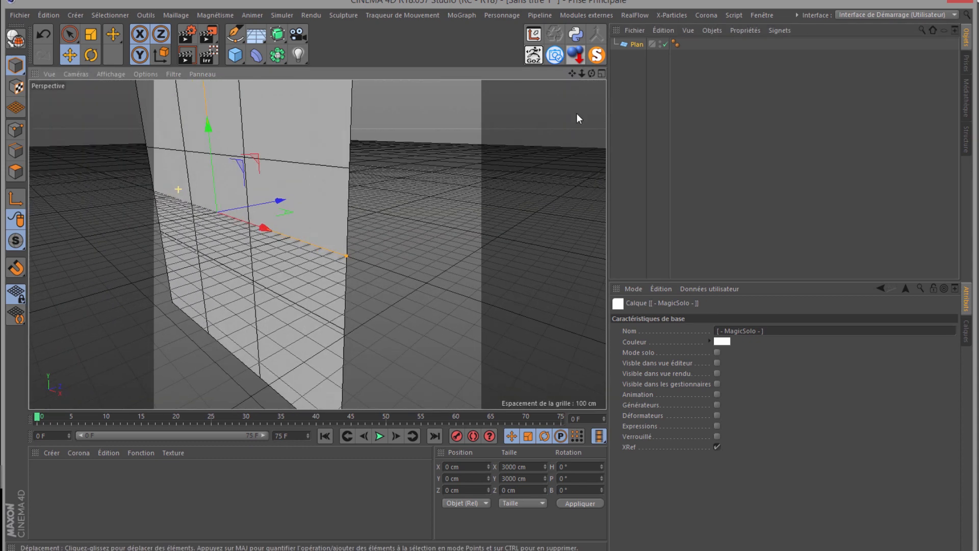
pyautogui.moveTo(572, 73); pyautogui.dragTo(496, 263)
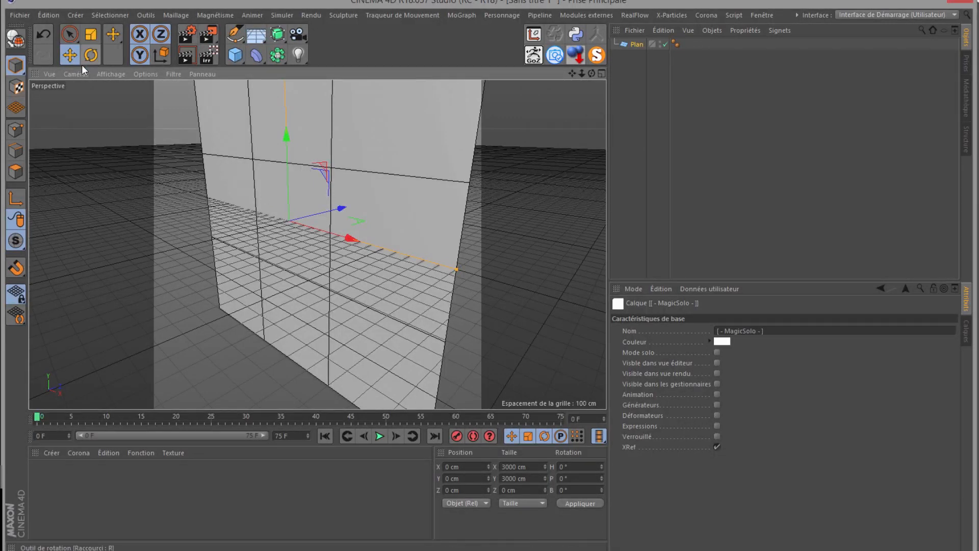
# - Convert the plane to an editable polygon object and create a new material
pyautogui.click(15, 38)
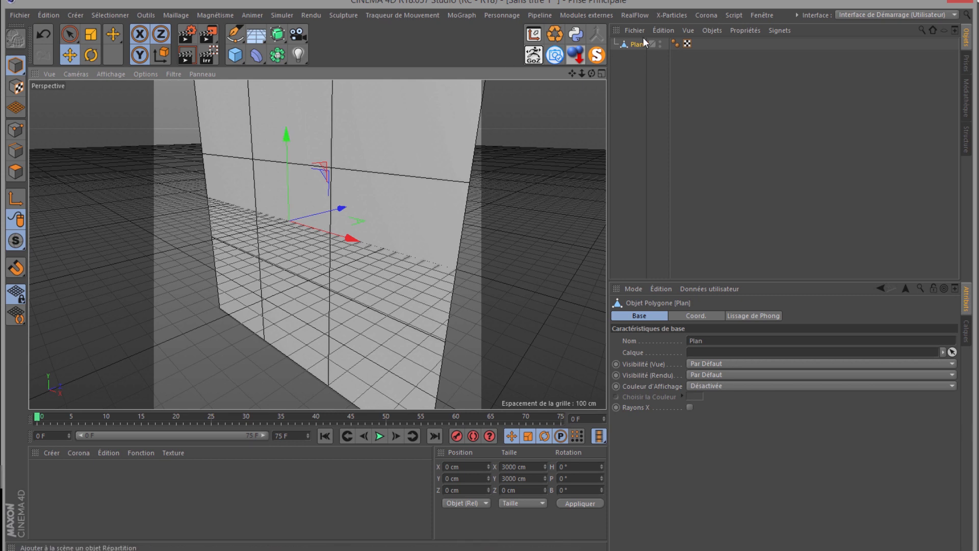
pyautogui.doubleClick(82, 485)
pyautogui.moveTo(42, 473); pyautogui.dragTo(314, 254)
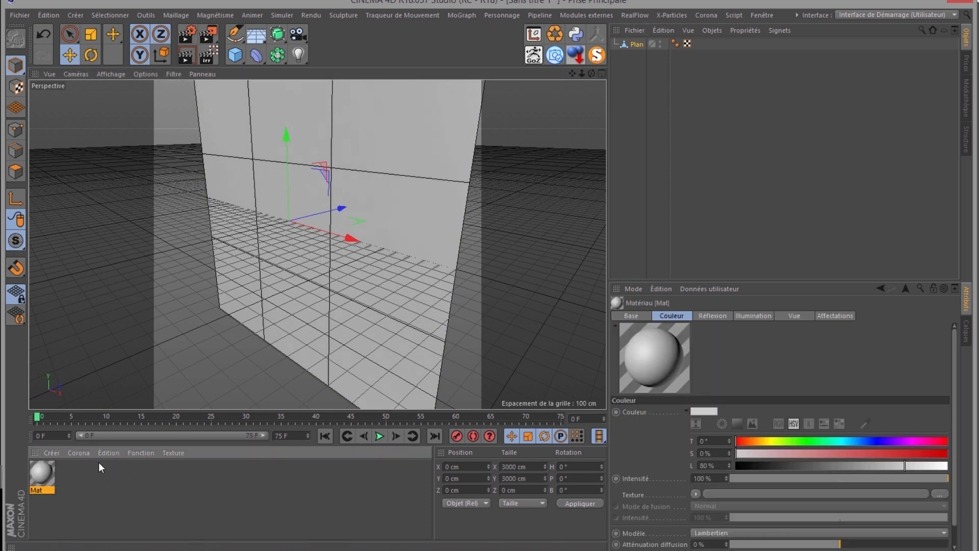
# - Select the plane's central polygon and apply the new material to that selection only
pyautogui.click(69, 33)
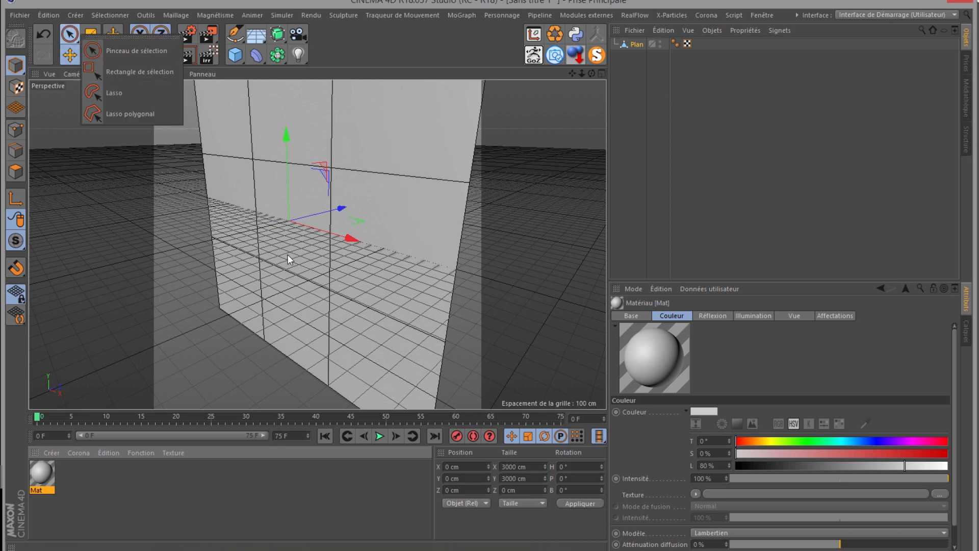
pyautogui.click(161, 51)
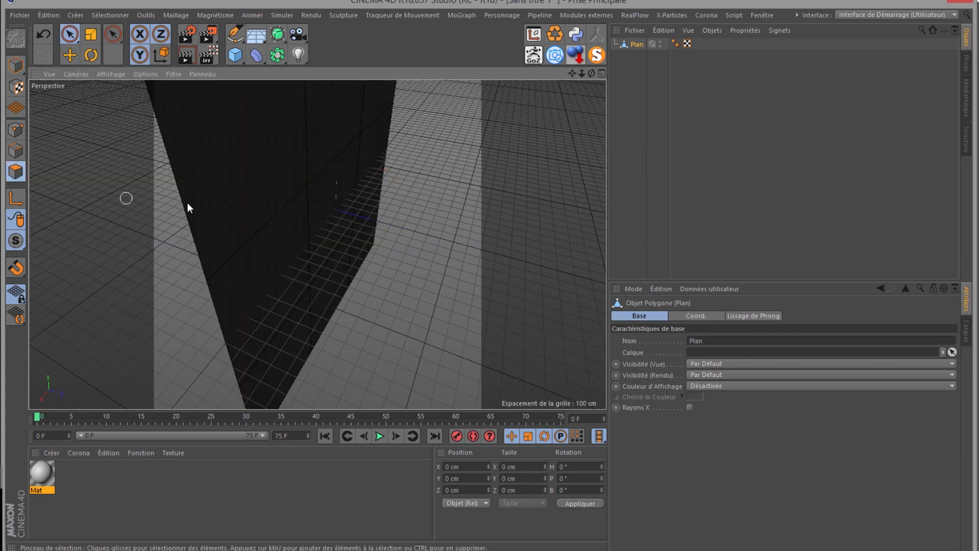
pyautogui.click(326, 214)
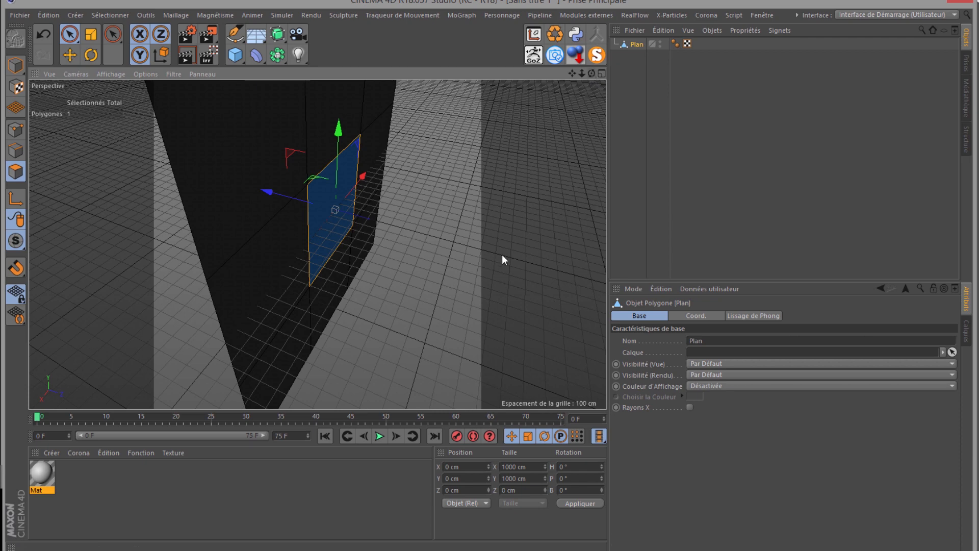
pyautogui.keyDown('alt'); pyautogui.moveTo(502, 255); pyautogui.dragTo(319, 319); pyautogui.keyUp('alt')
pyautogui.moveTo(42, 472); pyautogui.dragTo(322, 183)
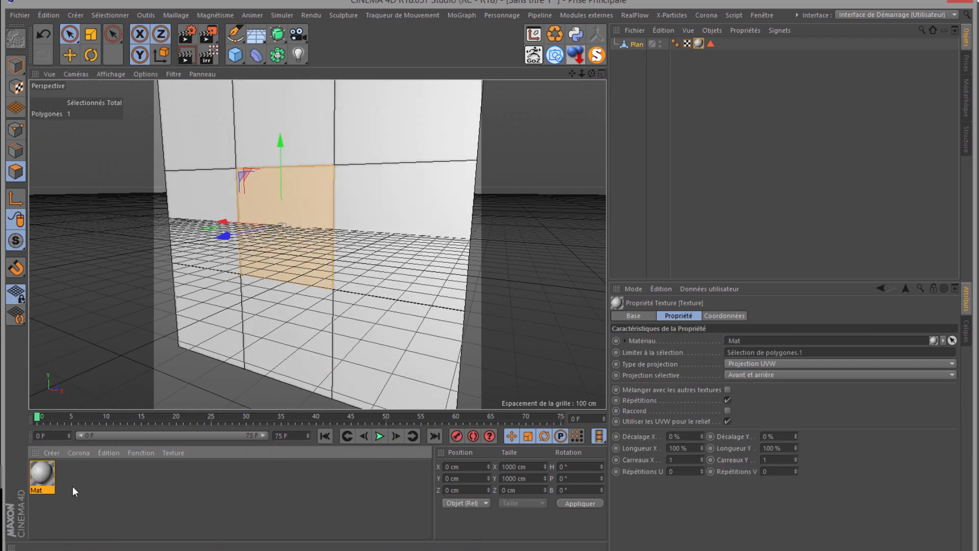
# - Colour the material orange with a hue of 38° and a saturation of 100 %
pyautogui.click(48, 480)
pyautogui.click(757, 441)
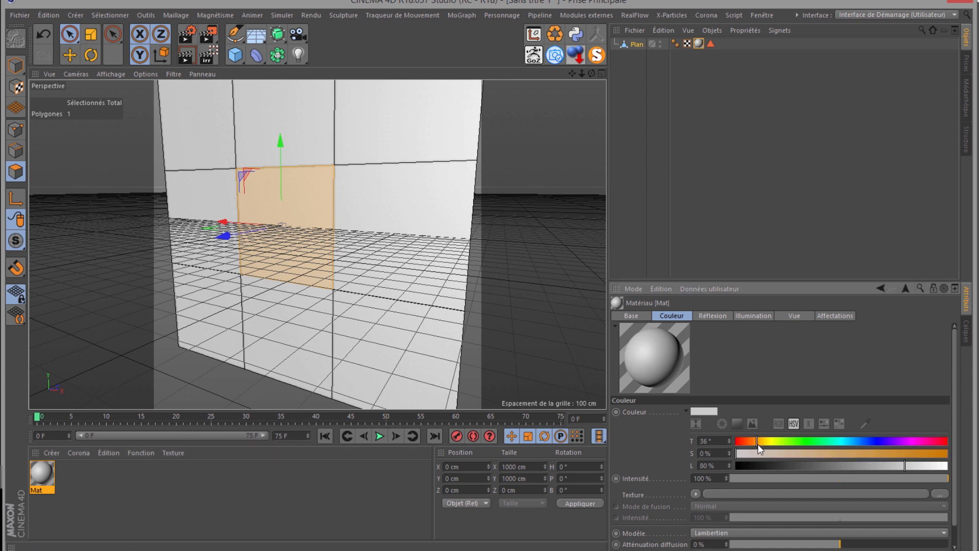
pyautogui.moveTo(892, 453); pyautogui.dragTo(949, 454)
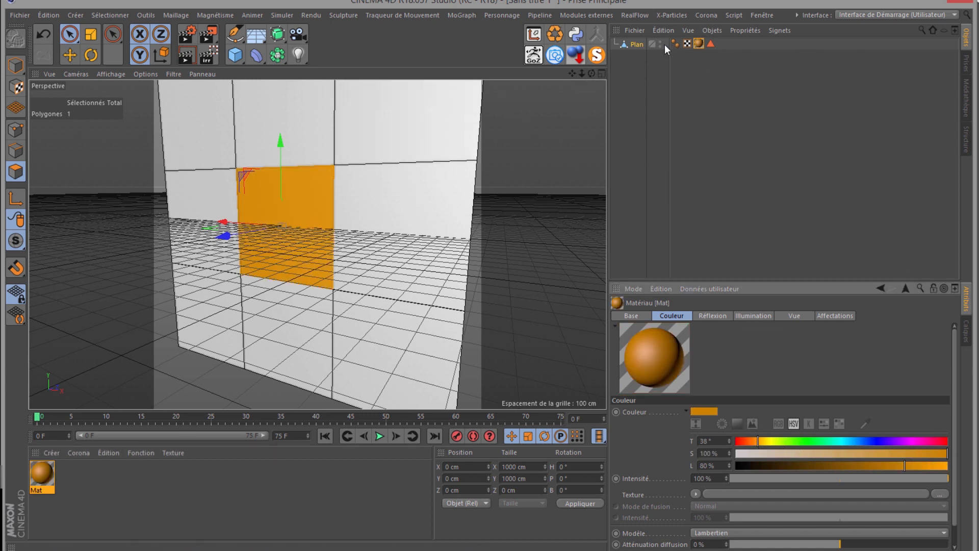
# - Show all objects again and move the whole plane back along Z to about 435 cm, behind the panels and pipes
pyautogui.click(597, 54)
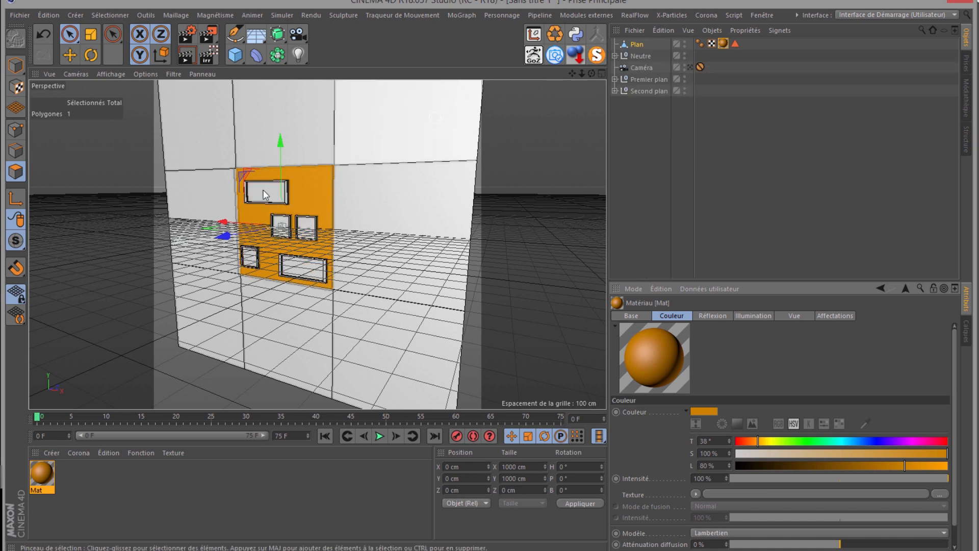
pyautogui.moveTo(221, 238); pyautogui.dragTo(236, 235)
pyautogui.hotkey('ctrl', 'z')
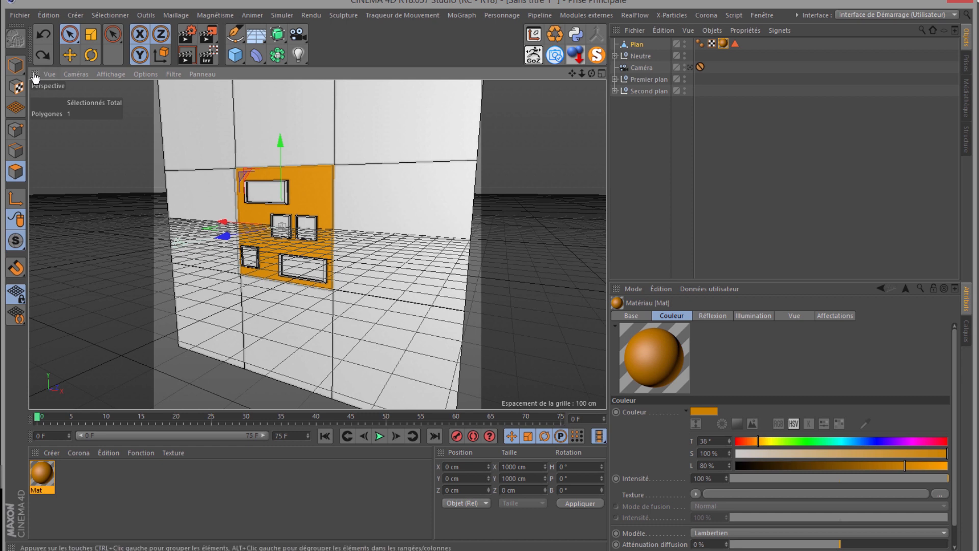
pyautogui.click(11, 67)
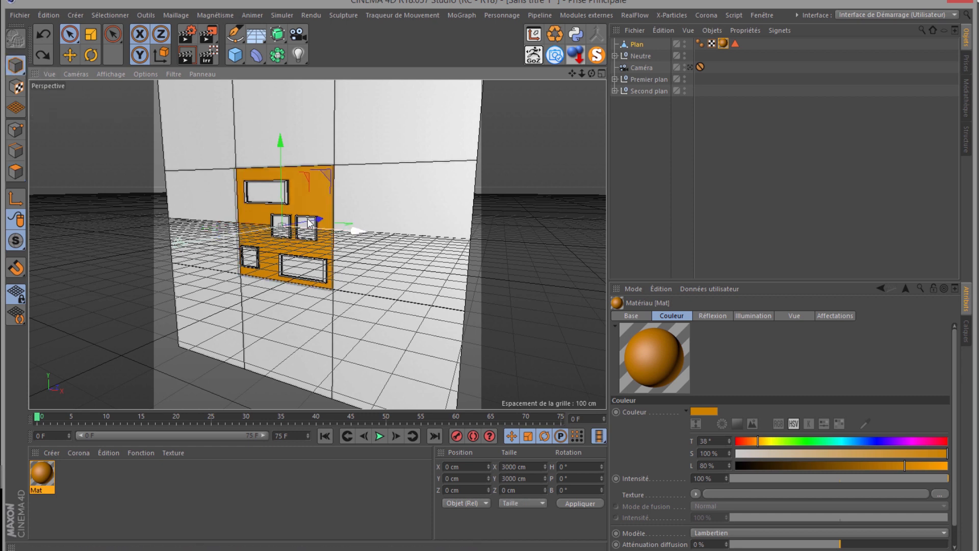
pyautogui.moveTo(314, 222); pyautogui.dragTo(332, 214)
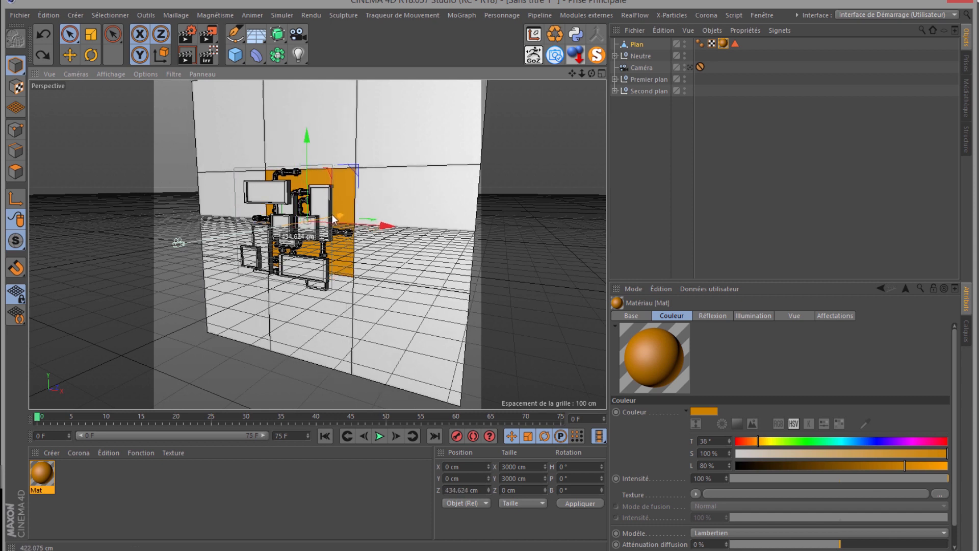
# - Merge the Premier plan and Second plan groups into a single polygon object
pyautogui.click(638, 79)
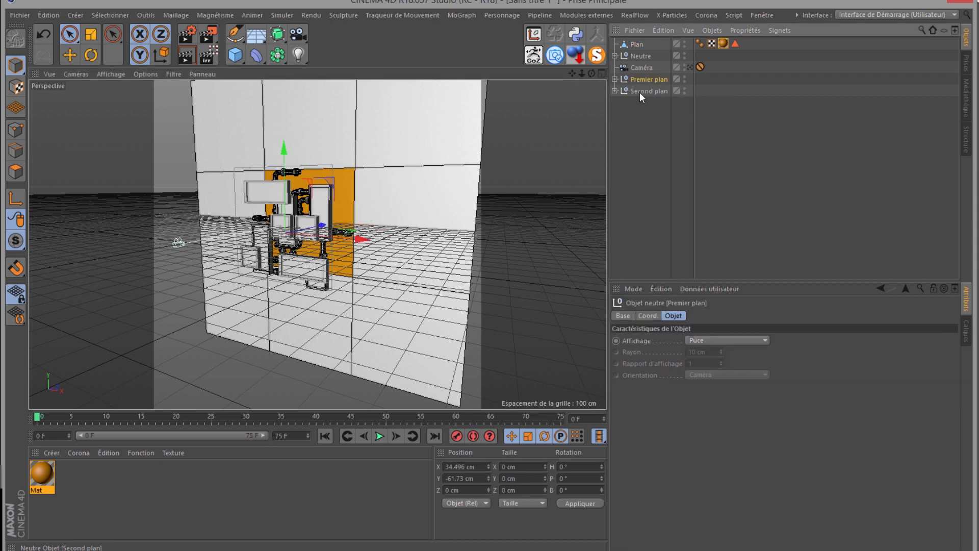
pyautogui.keyDown('ctrl'); pyautogui.click(640, 92); pyautogui.keyUp('ctrl')
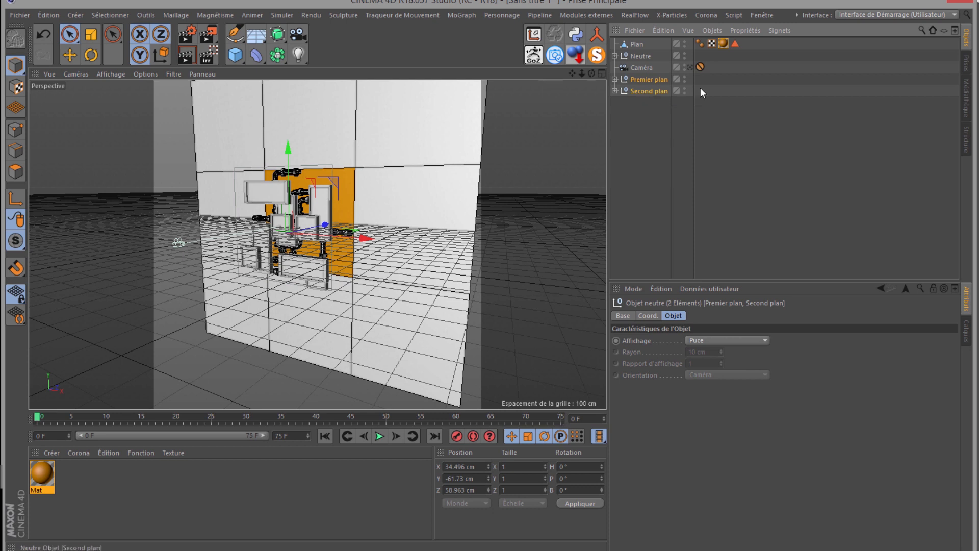
pyautogui.click(615, 79)
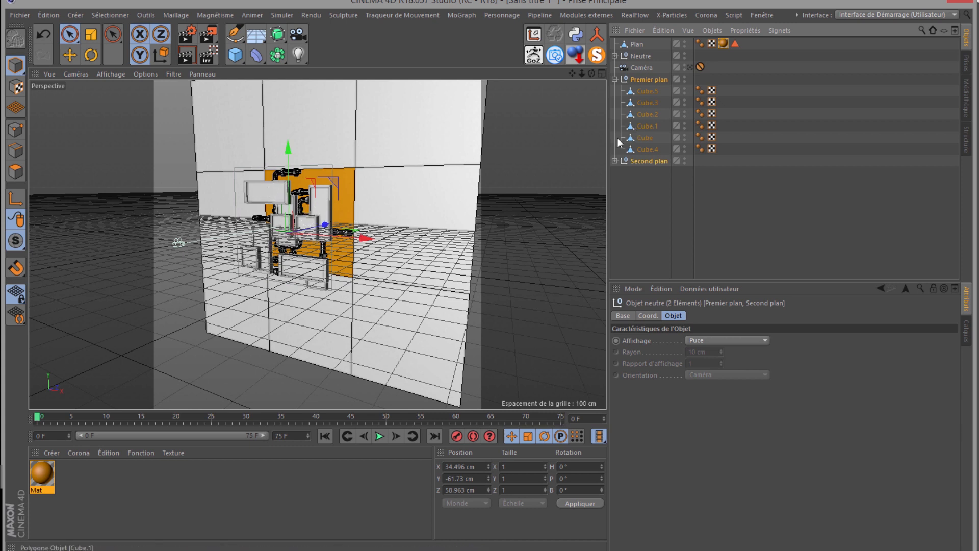
pyautogui.click(616, 79)
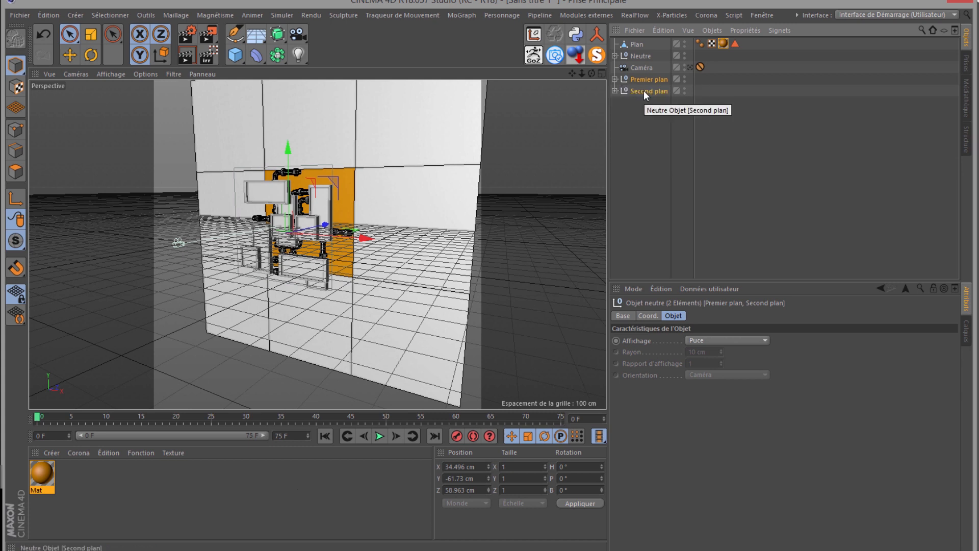
pyautogui.click(595, 36)
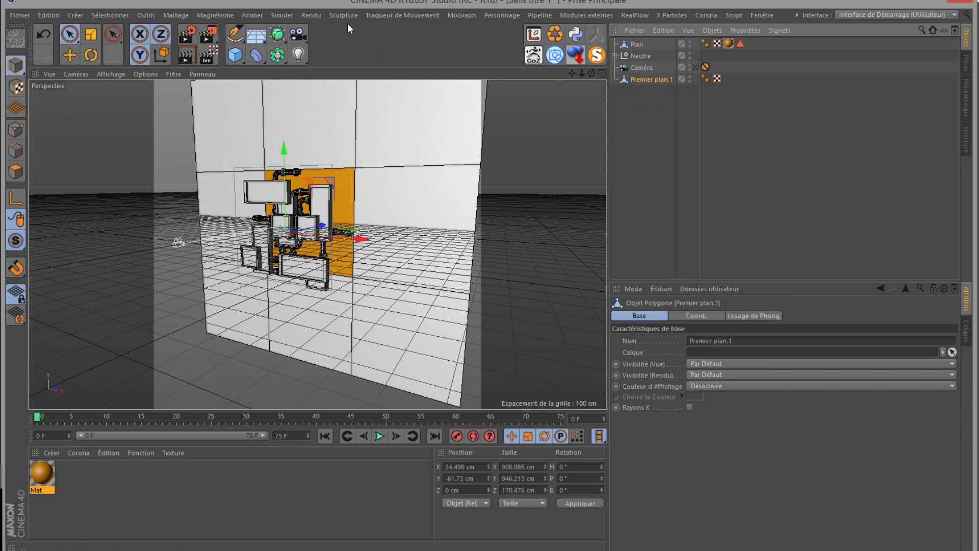
# - Add a MoGraph Cloner and make the merged panels object its child
pyautogui.click(456, 16)
pyautogui.click(470, 143)
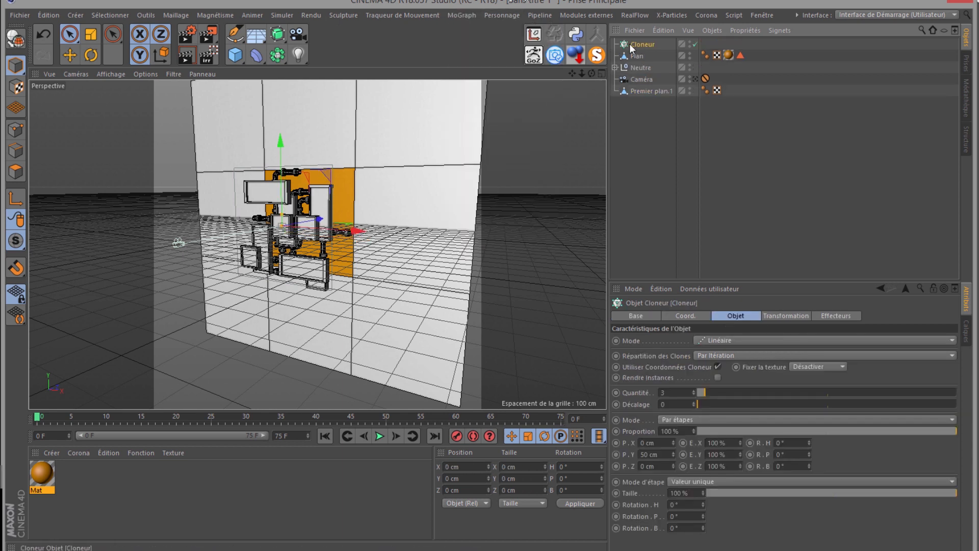
pyautogui.moveTo(646, 92)
pyautogui.mouseDown()
pyautogui.moveTo(635, 87)
pyautogui.moveTo(644, 78)
pyautogui.mouseUp()
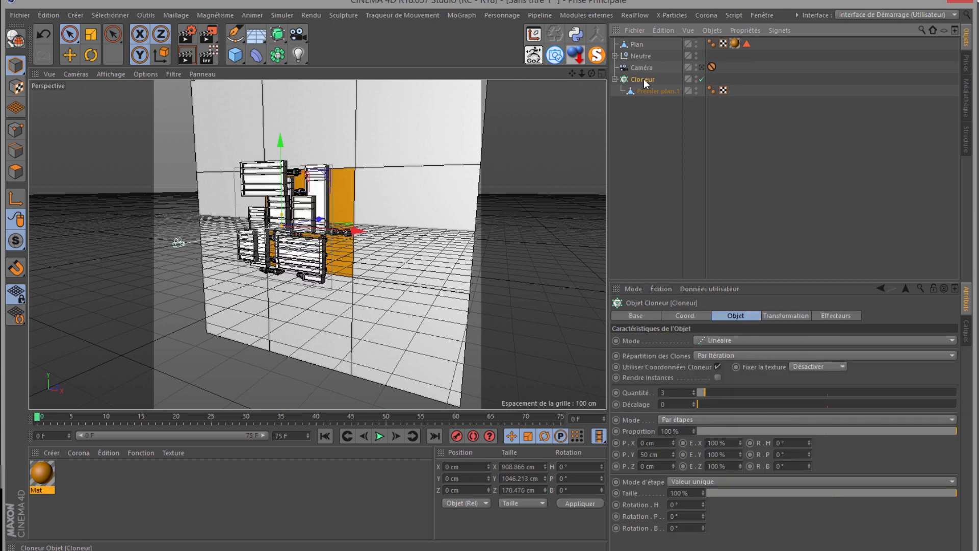
# - Set the Cloner to Object mode (Objet) with Plan as its object and Centre Polygonal as the distribution
pyautogui.click(711, 341)
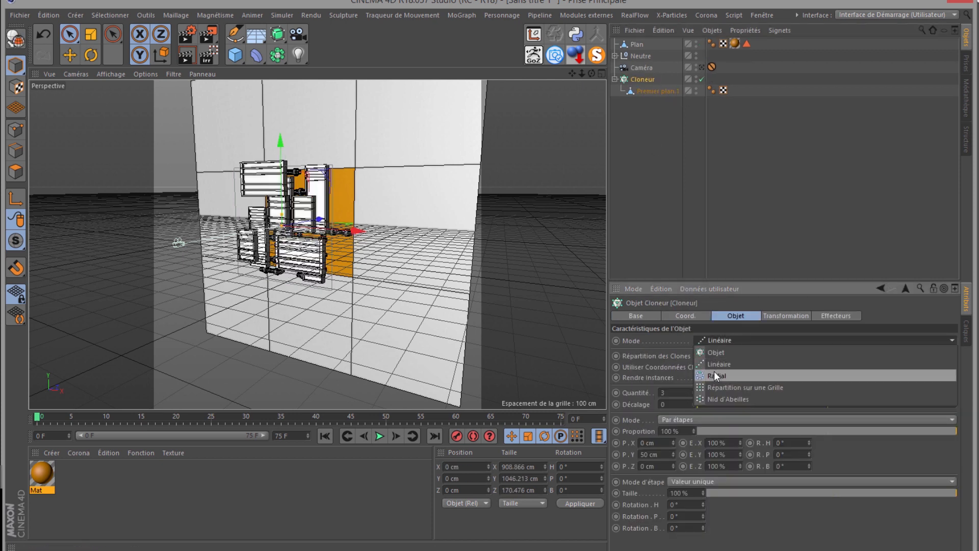
pyautogui.click(711, 356)
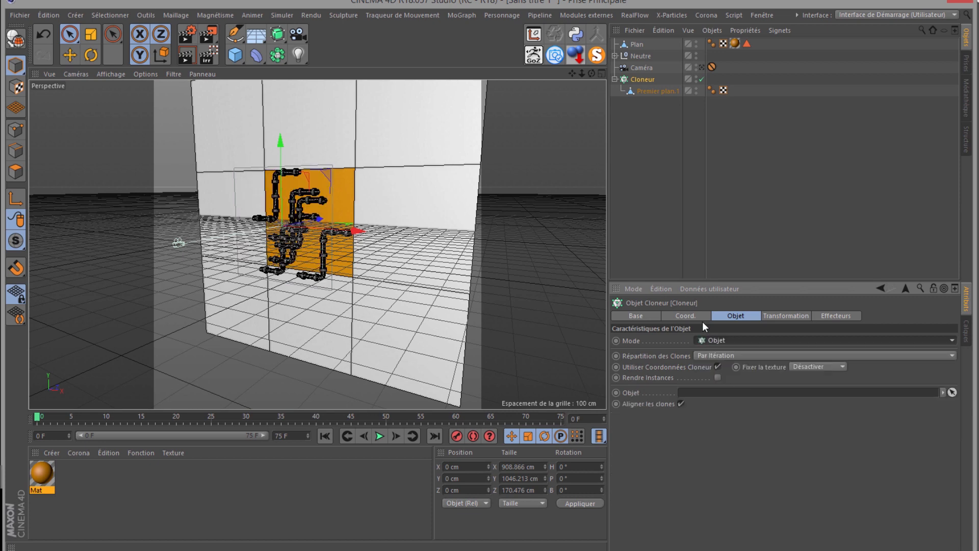
pyautogui.moveTo(637, 45); pyautogui.dragTo(709, 393)
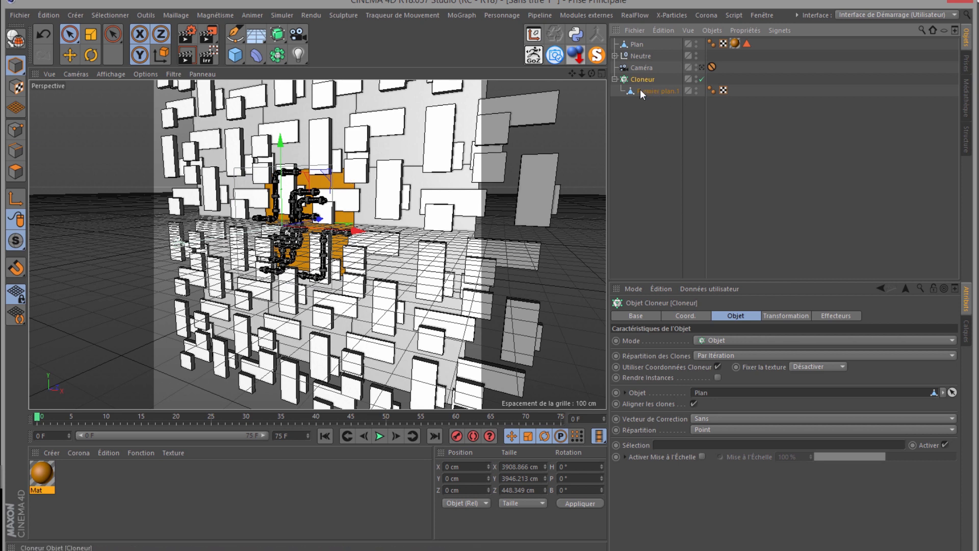
pyautogui.click(711, 429)
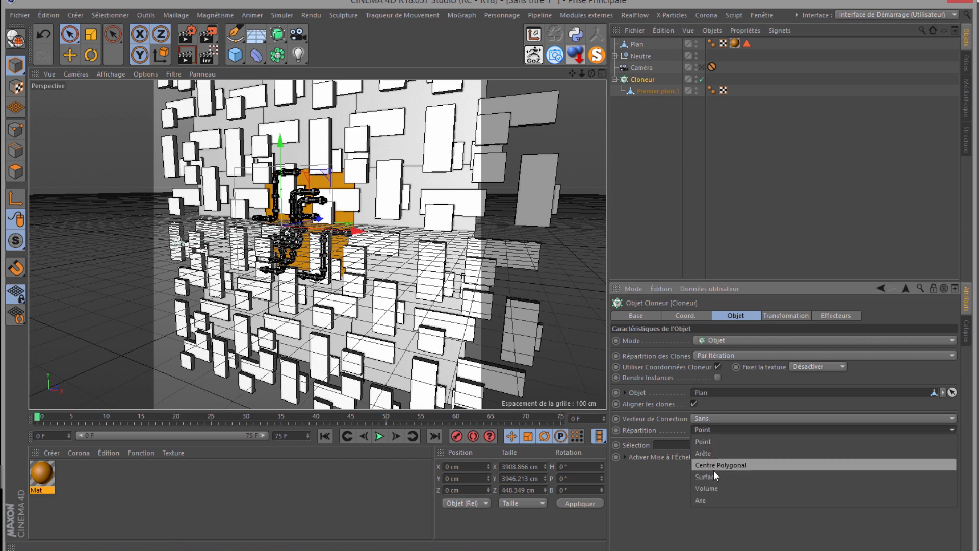
pyautogui.click(715, 465)
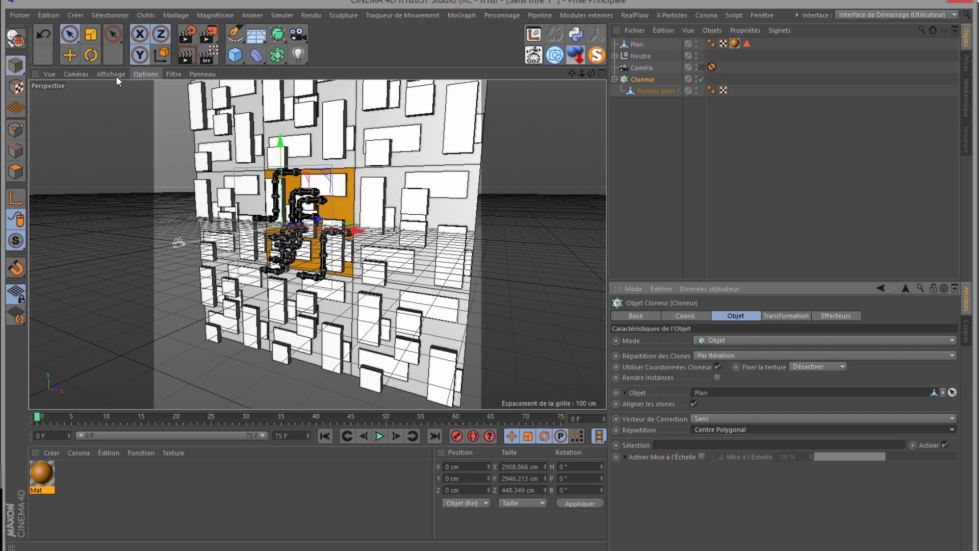
# - Merge the Neutre group of pipes into a single polygon object and place it inside the Cloner
pyautogui.click(74, 75)
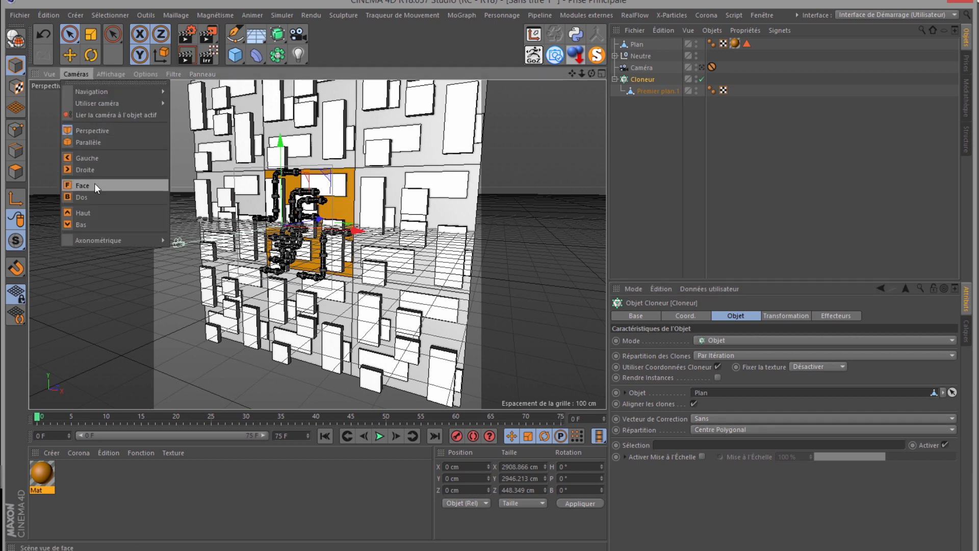
pyautogui.click(94, 184)
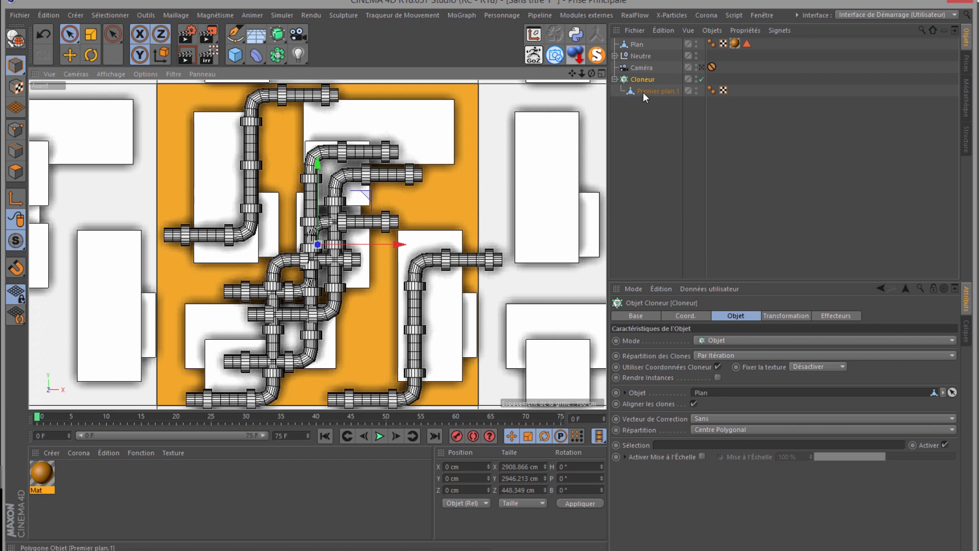
pyautogui.click(614, 56)
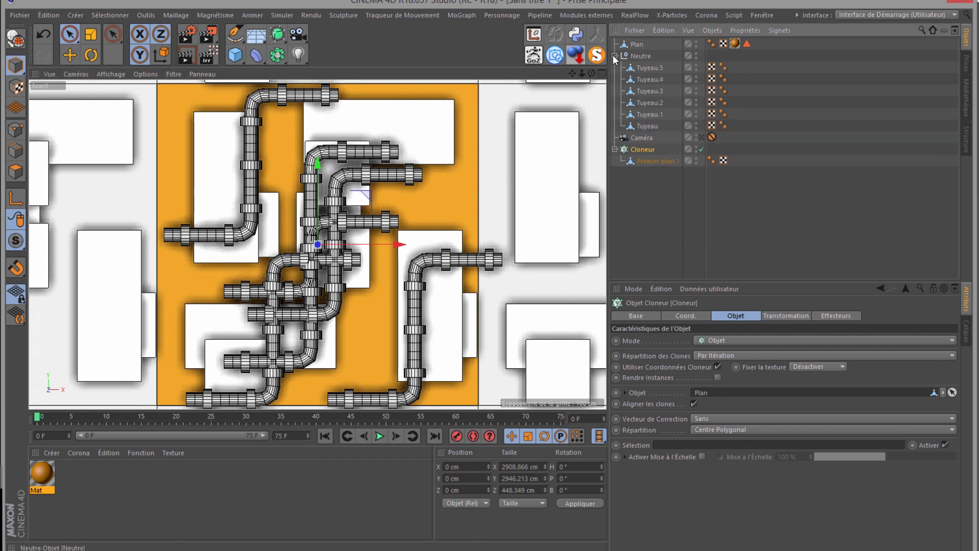
pyautogui.click(614, 56)
pyautogui.moveTo(638, 56); pyautogui.dragTo(645, 87)
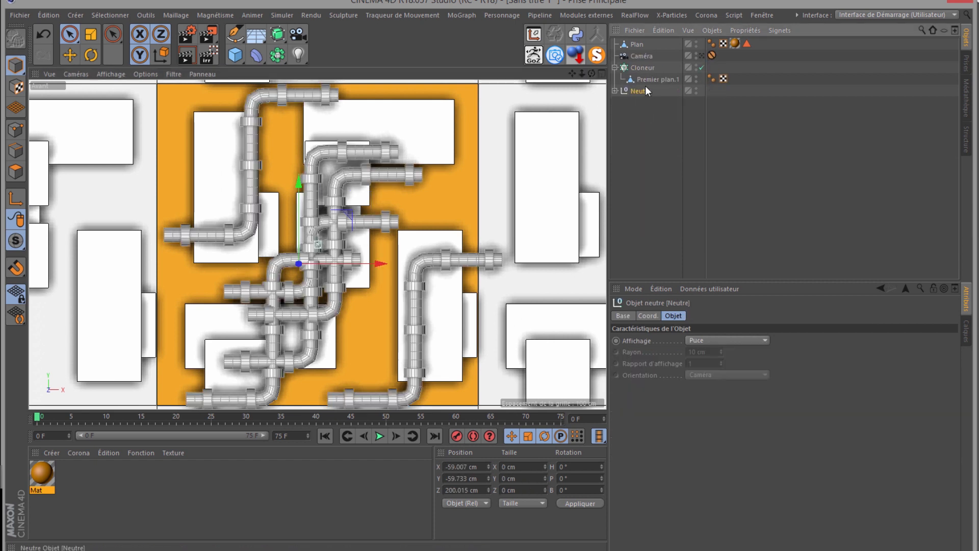
pyautogui.click(647, 79)
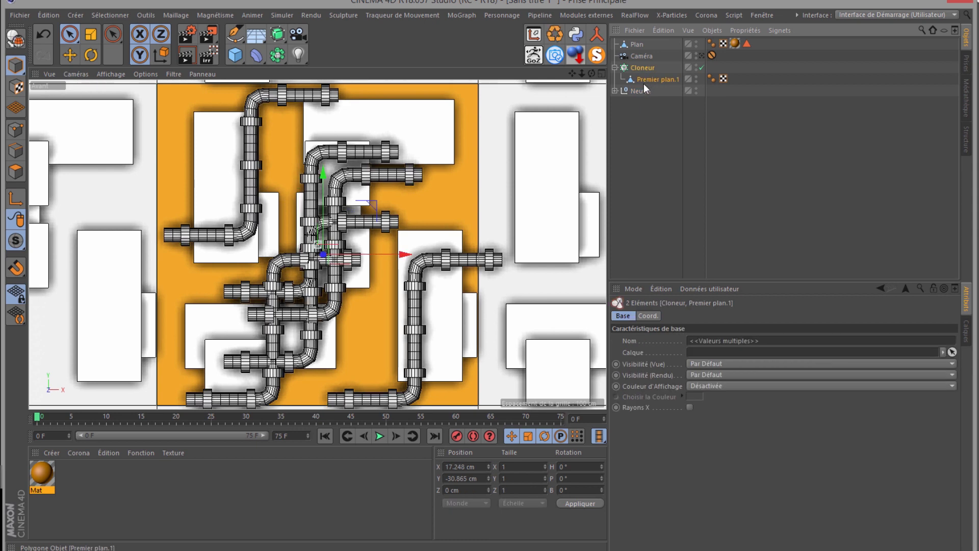
pyautogui.click(638, 91)
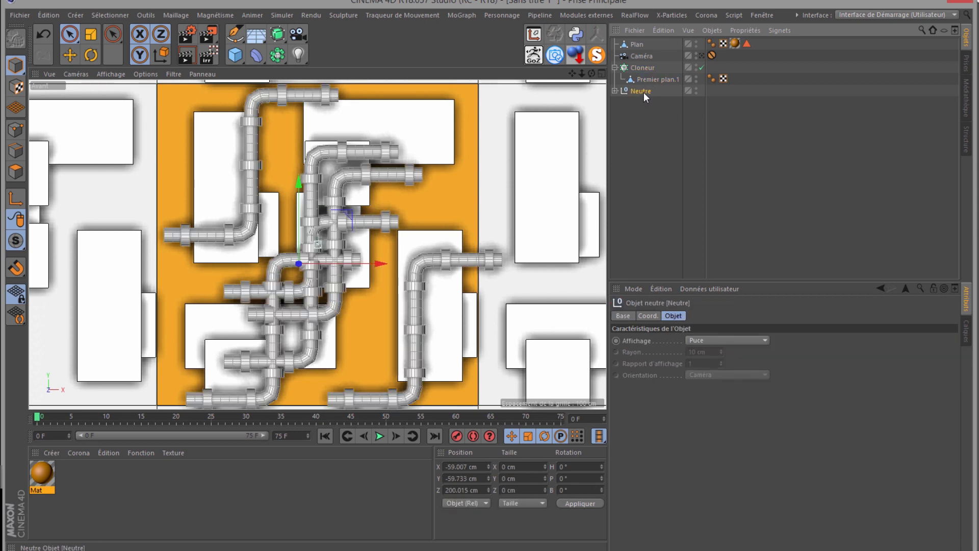
pyautogui.middleClick(644, 93)
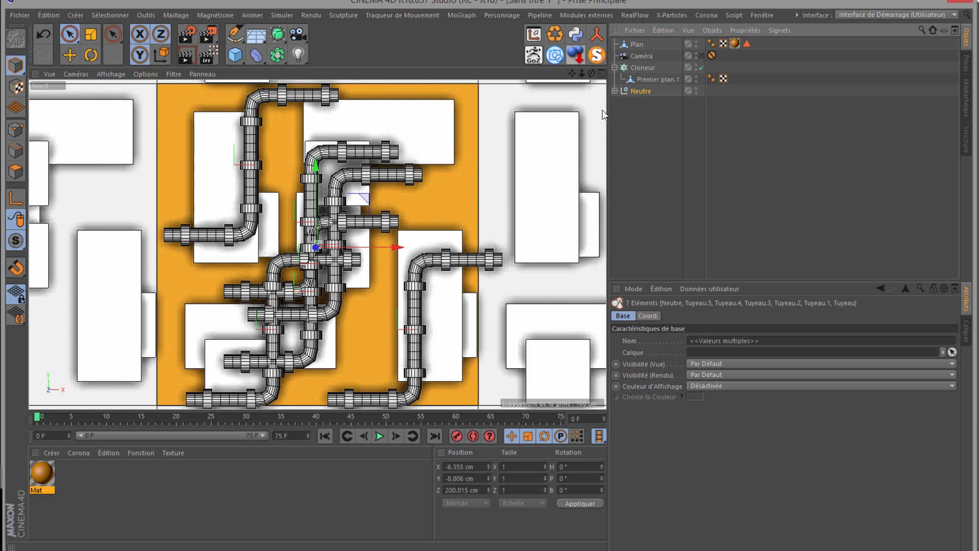
pyautogui.click(597, 34)
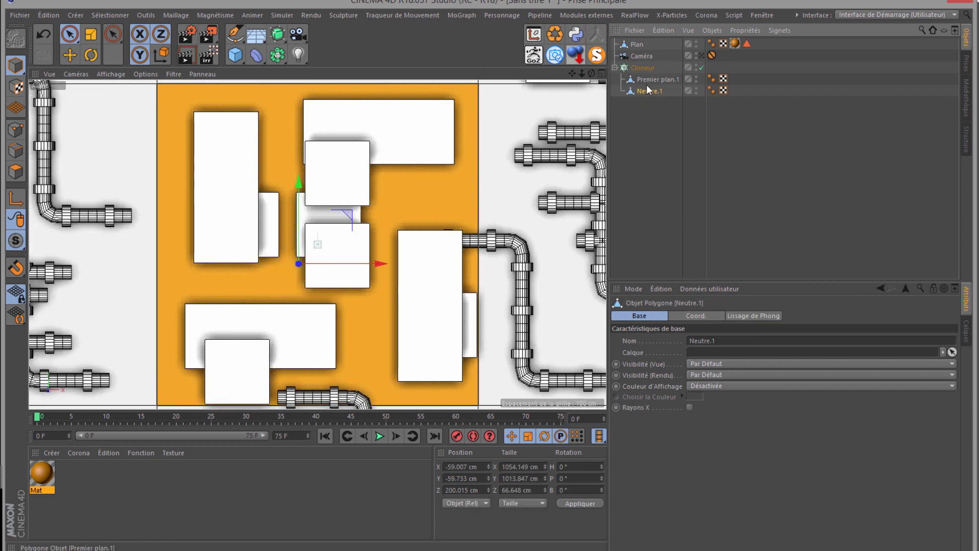
# - Merge the panels object Premier plan.1 and the pipes object Neutre.1 into a single polygon object within the Cloner
pyautogui.click(650, 81)
pyautogui.keyDown('shift'); pyautogui.click(650, 90); pyautogui.keyUp('shift')
pyautogui.click(650, 90)
pyautogui.click(650, 79)
pyautogui.keyDown('shift'); pyautogui.click(650, 90); pyautogui.keyUp('shift')
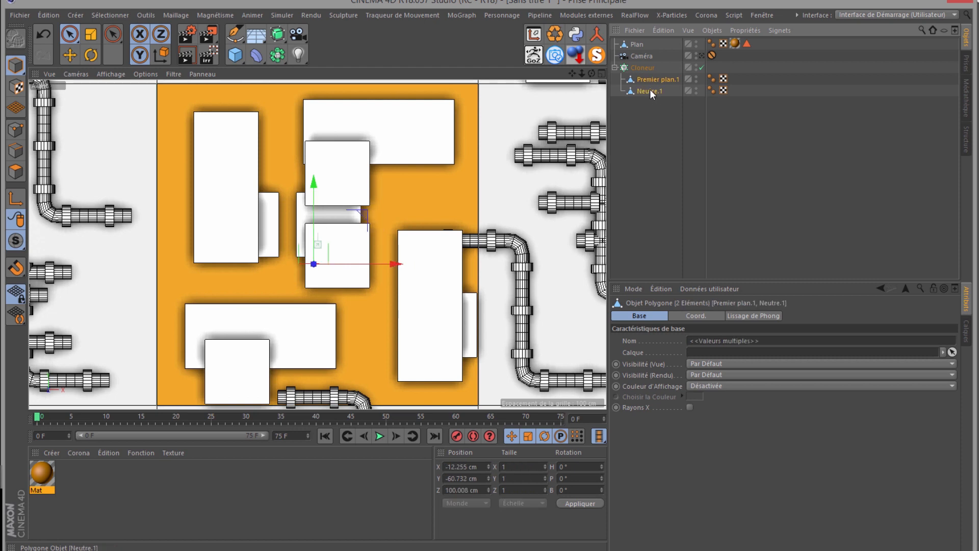
pyautogui.click(647, 89)
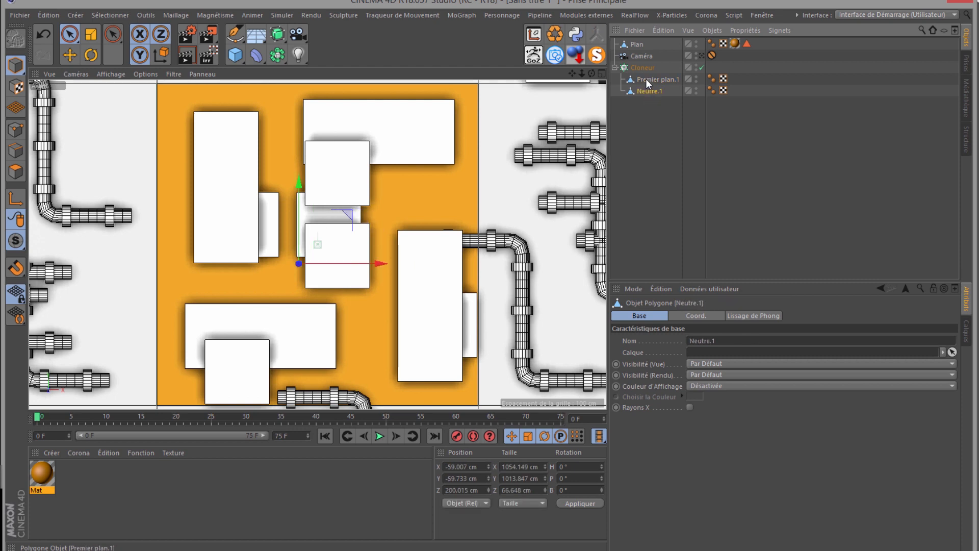
pyautogui.keyDown('shift'); pyautogui.click(646, 78); pyautogui.keyUp('shift')
pyautogui.click(596, 34)
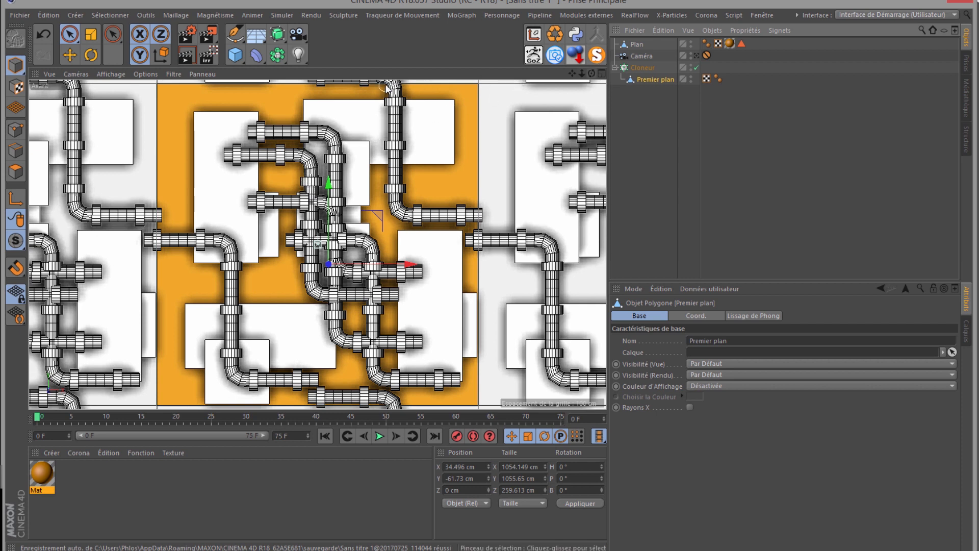
# - Look through the camera, transfer its Protection tag to the Cloner and zoom in slightly so the centre tile fills the frame
pyautogui.click(696, 55)
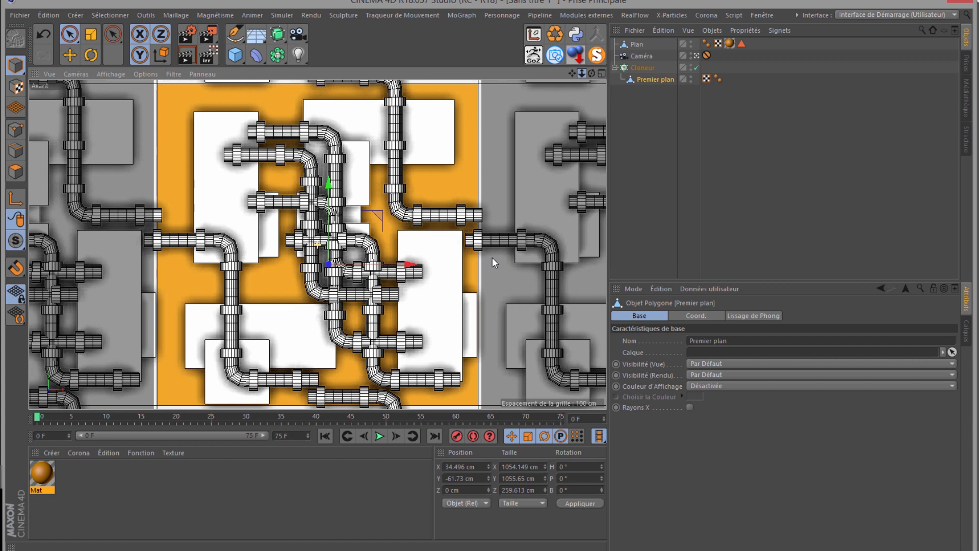
pyautogui.moveTo(706, 54); pyautogui.dragTo(705, 66)
pyautogui.keyDown('alt'); pyautogui.moveTo(492, 257); pyautogui.dragTo(492, 258, button='right'); pyautogui.keyUp('alt')
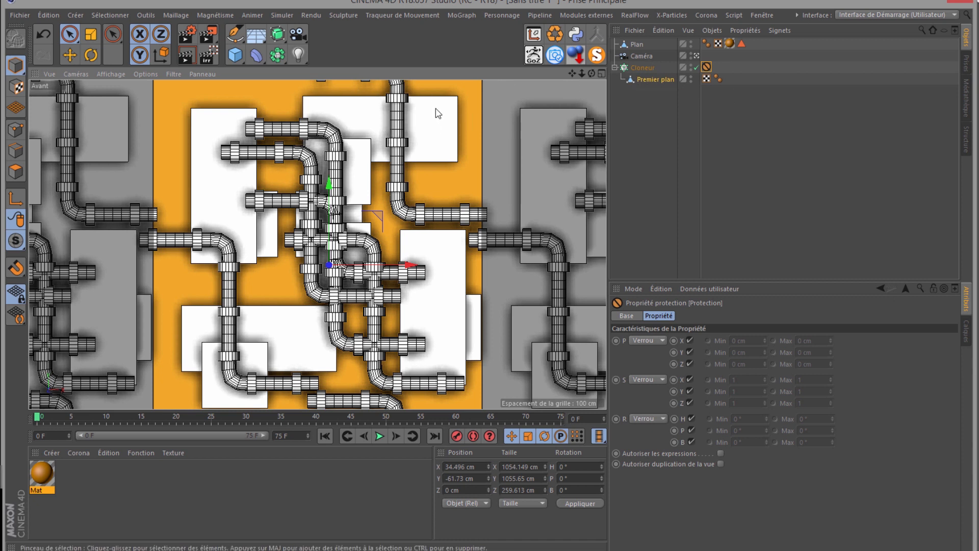
# - Hide the guide plane Plan in the view and render the tile to examine its Profondeur depth pass
pyautogui.click(641, 44)
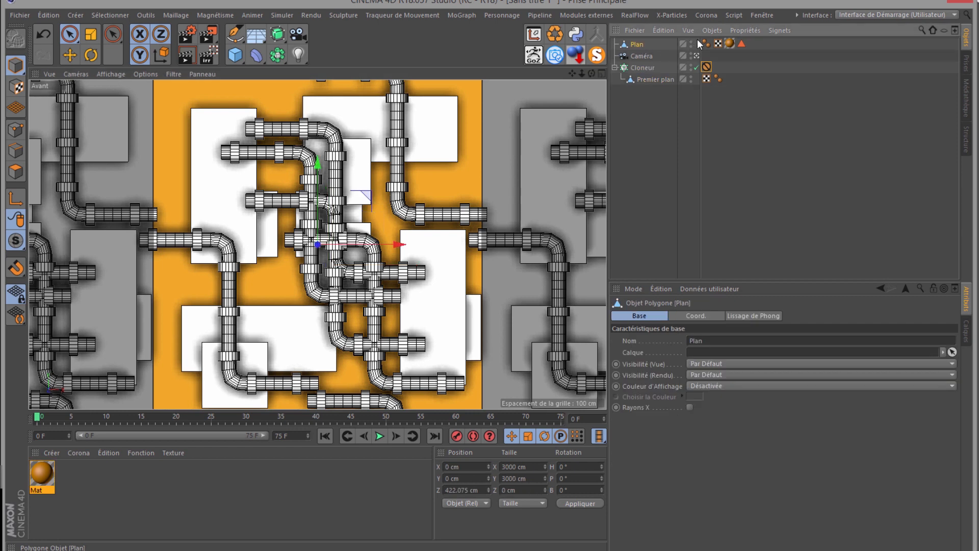
pyautogui.click(691, 42)
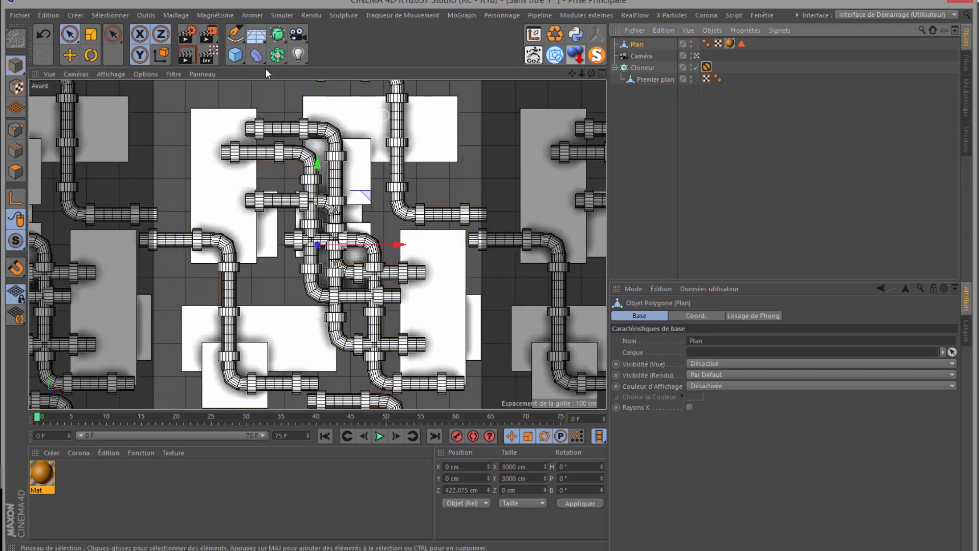
pyautogui.click(212, 37)
pyautogui.click(461, 315)
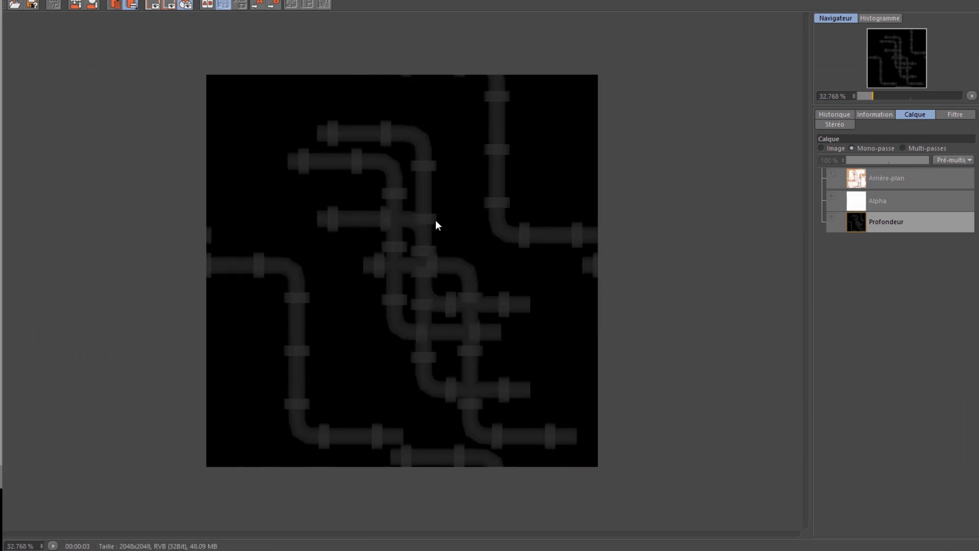
pyautogui.click(836, 149)
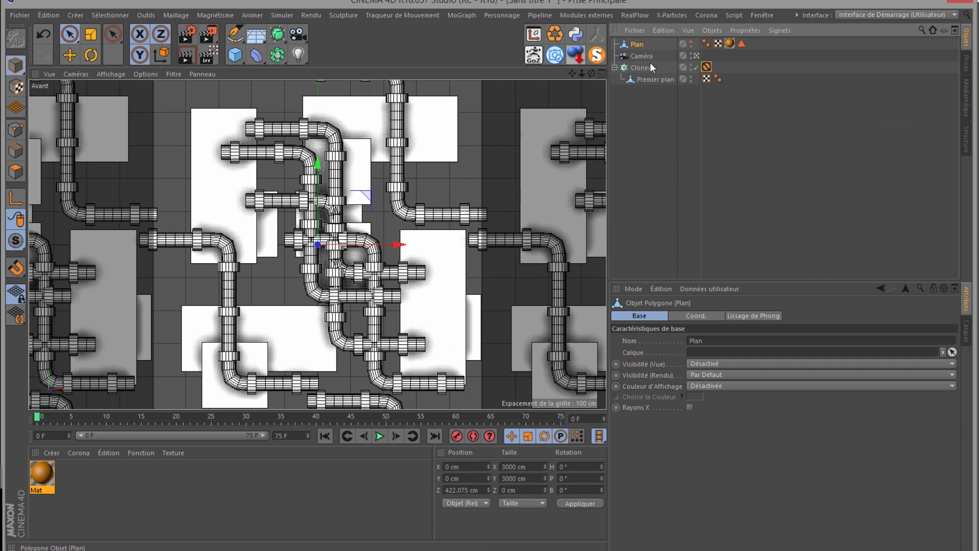
# - Return the Protection tag to the camera, leave the camera and look at the cloned wall from the side in perspective
pyautogui.moveTo(706, 69)
pyautogui.mouseDown()
pyautogui.moveTo(718, 54)
pyautogui.moveTo(709, 56)
pyautogui.mouseUp()
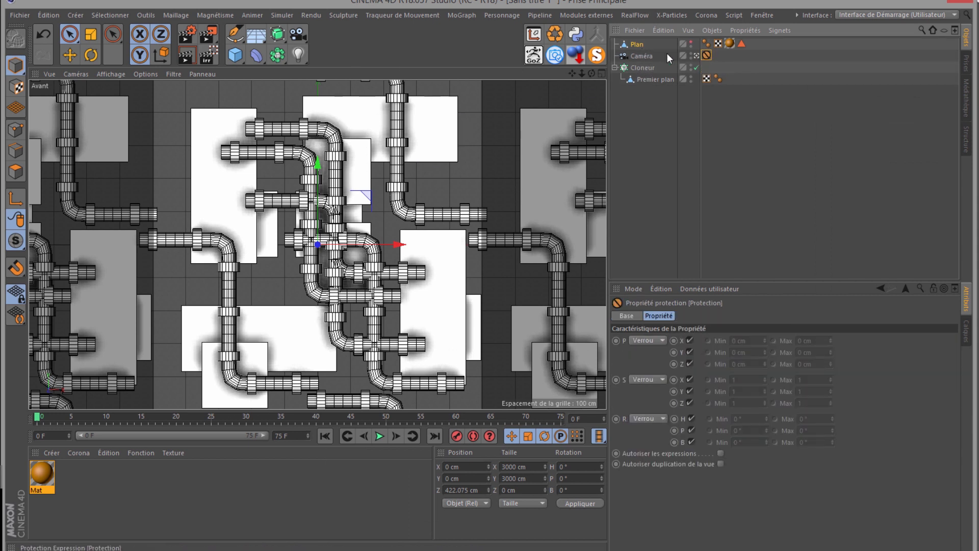
pyautogui.click(696, 56)
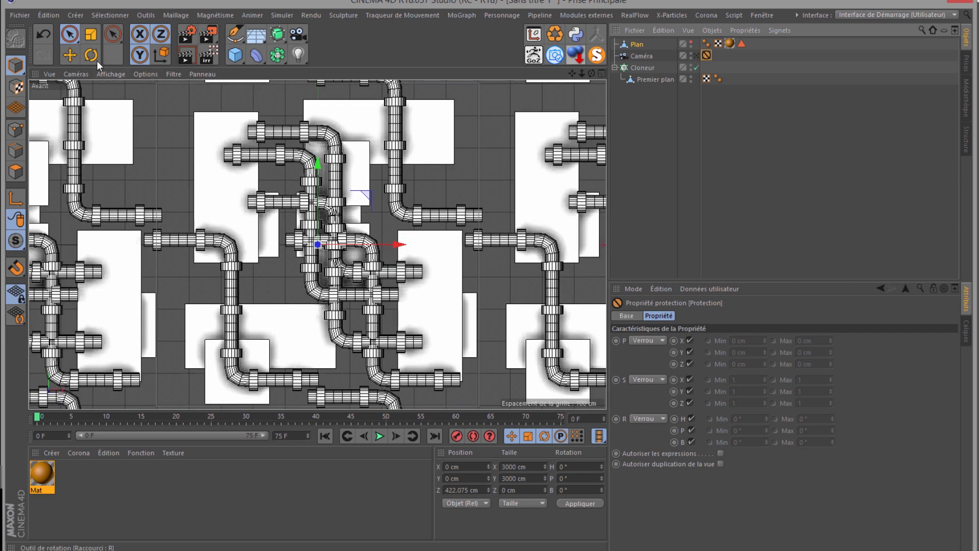
pyautogui.click(76, 74)
pyautogui.click(88, 130)
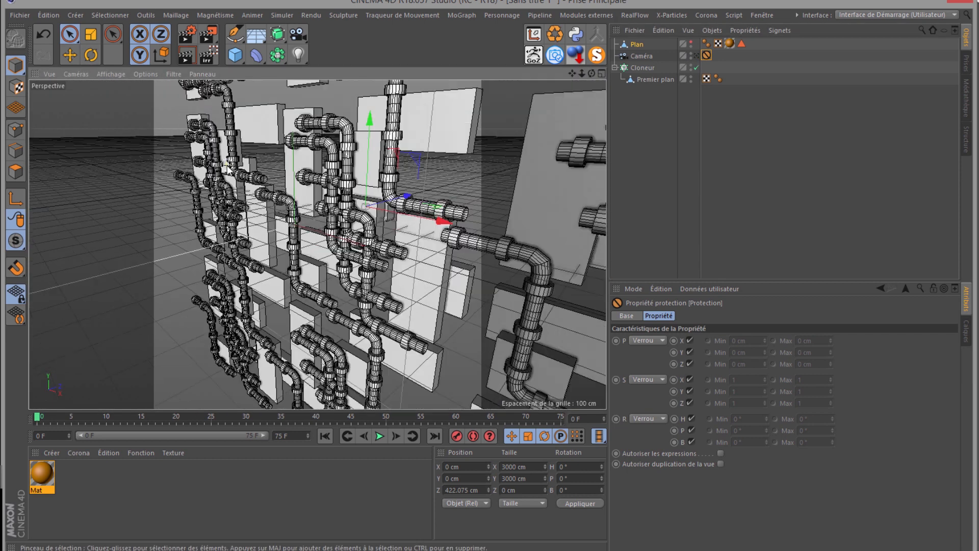
pyautogui.scroll(-10, 226, 167)
pyautogui.scroll(5, 225, 166)
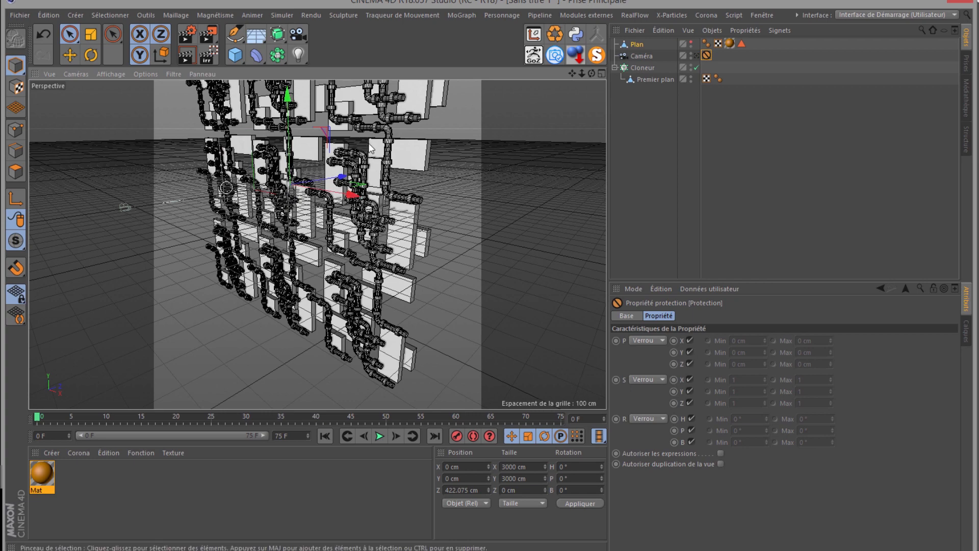
pyautogui.keyDown('alt'); pyautogui.moveTo(492, 258); pyautogui.dragTo(491, 258); pyautogui.keyUp('alt')
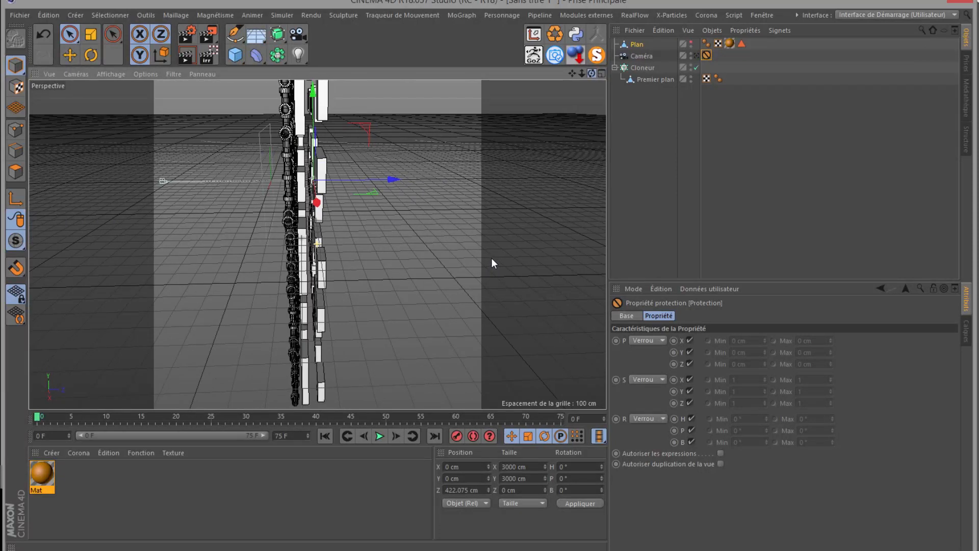
# - Try to rotate the merged Premier plan object to a heading of 80°, and undo the rotation
pyautogui.click(655, 79)
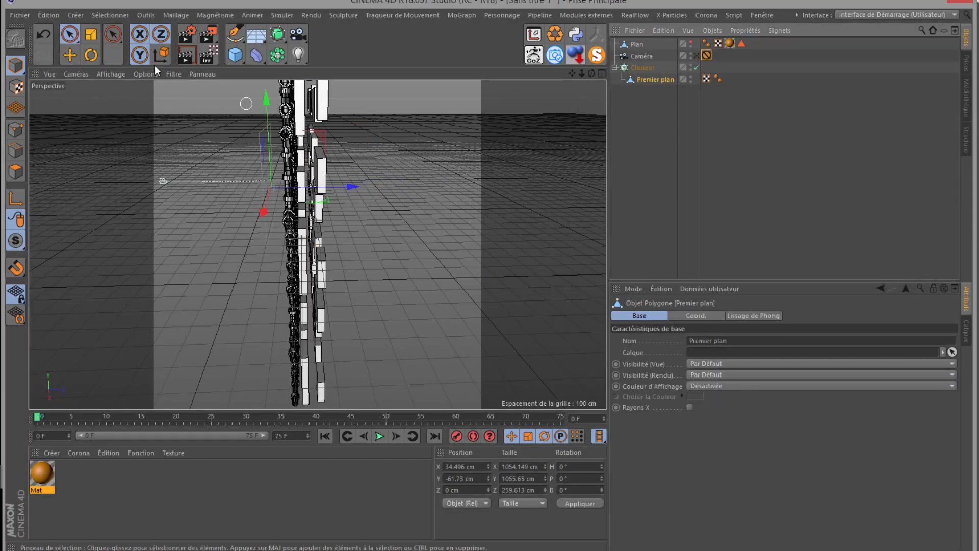
pyautogui.click(91, 54)
pyautogui.moveTo(243, 199); pyautogui.dragTo(328, 198)
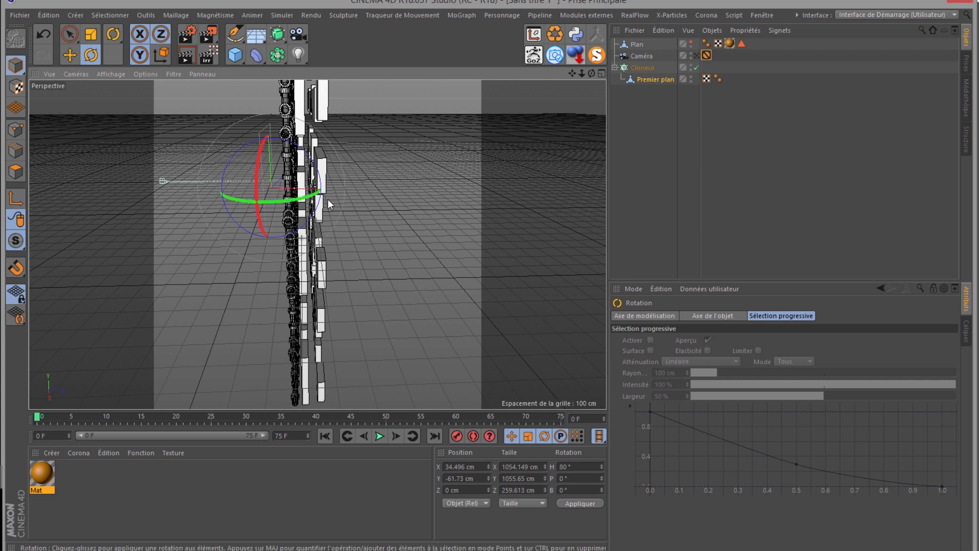
pyautogui.hotkey('ctrl', 'z')
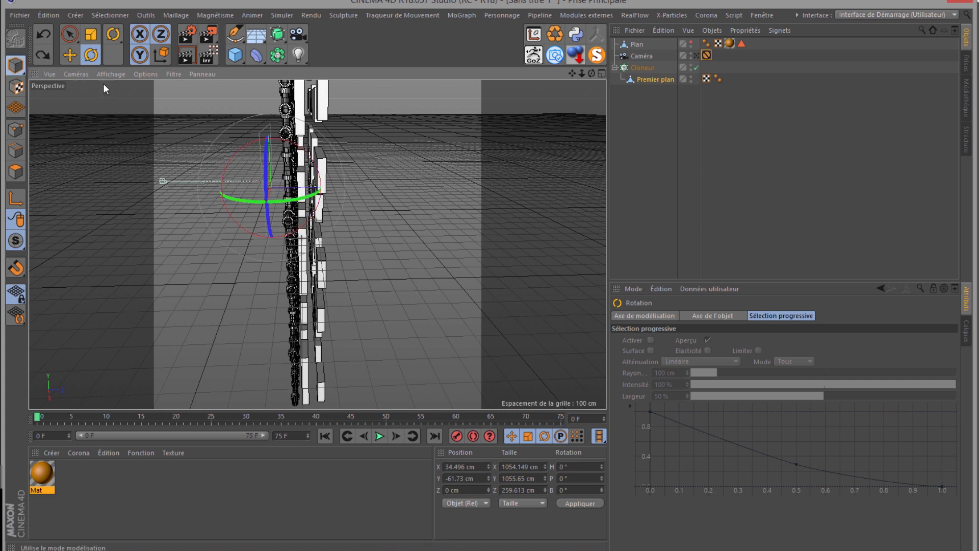
# - Disable Utiliser Coordonnées Cloneur on the Cloner and rotate the Premier plan object to a heading of 180°
pyautogui.click(657, 79)
pyautogui.click(651, 68)
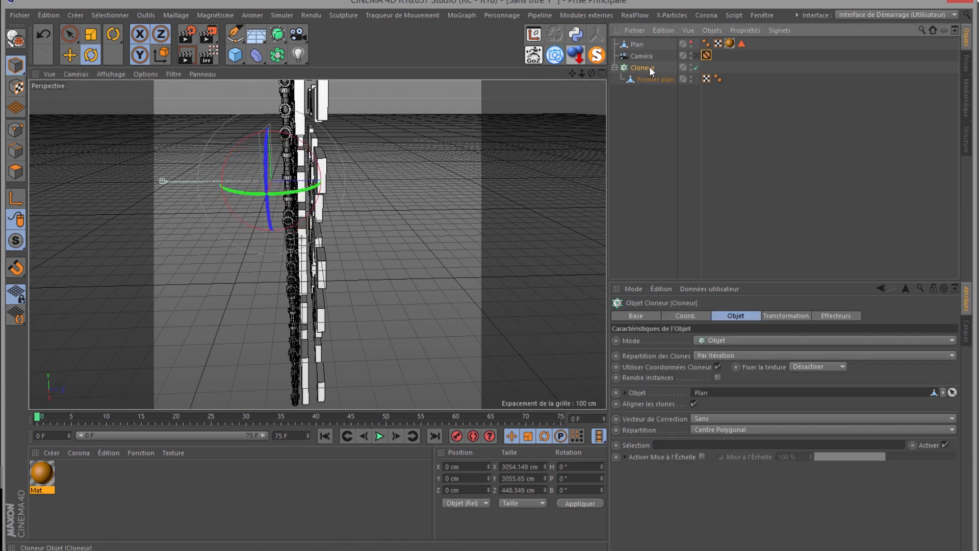
pyautogui.click(718, 366)
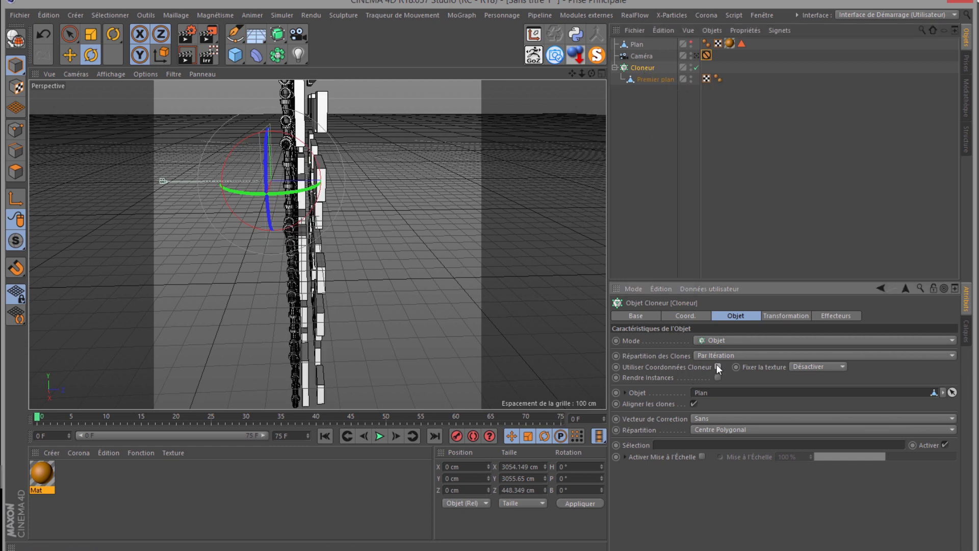
pyautogui.click(652, 80)
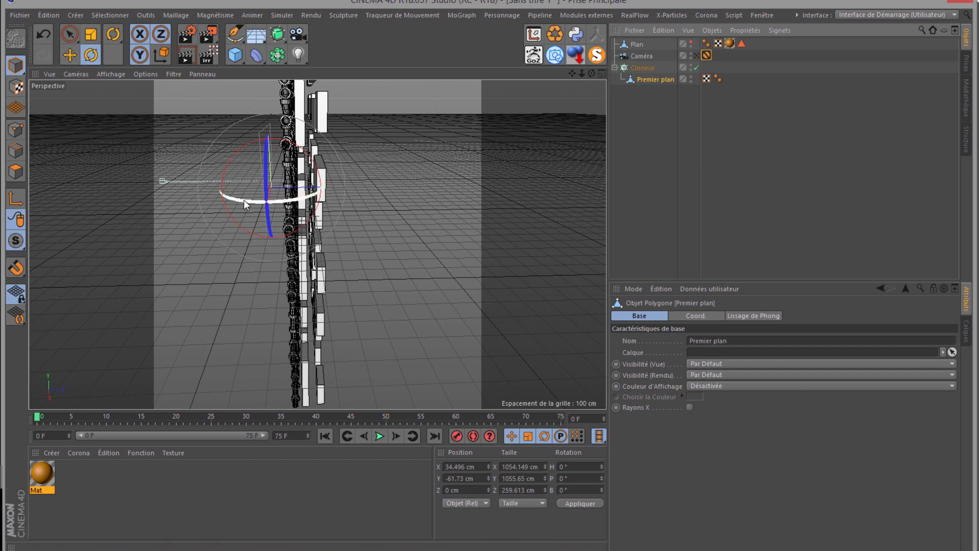
pyautogui.moveTo(244, 200); pyautogui.dragTo(445, 117)
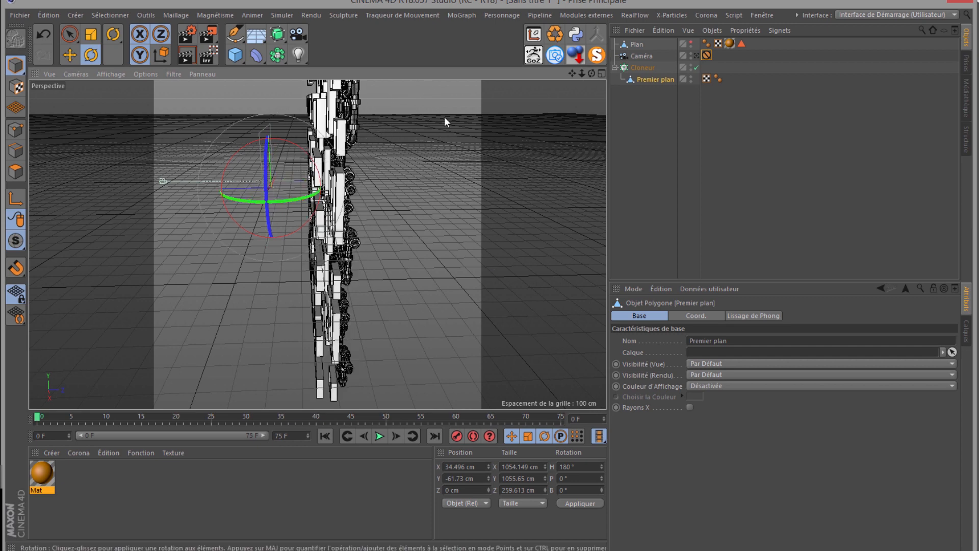
# - Look through the camera, leave it again and set the camera's projection to Perspective
pyautogui.moveTo(592, 73)
pyautogui.mouseDown()
pyautogui.moveTo(494, 258)
pyautogui.moveTo(155, 185)
pyautogui.mouseUp()
pyautogui.click(637, 56)
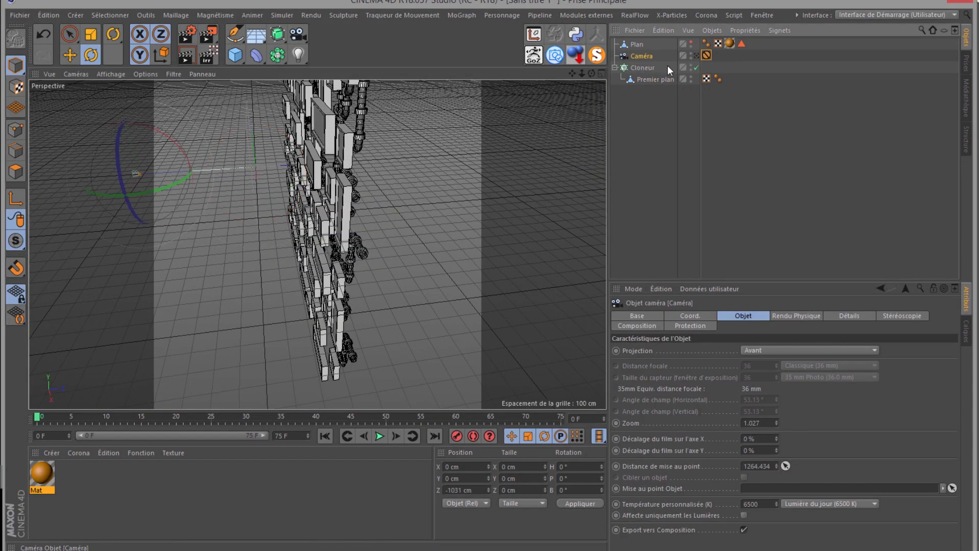
pyautogui.click(694, 55)
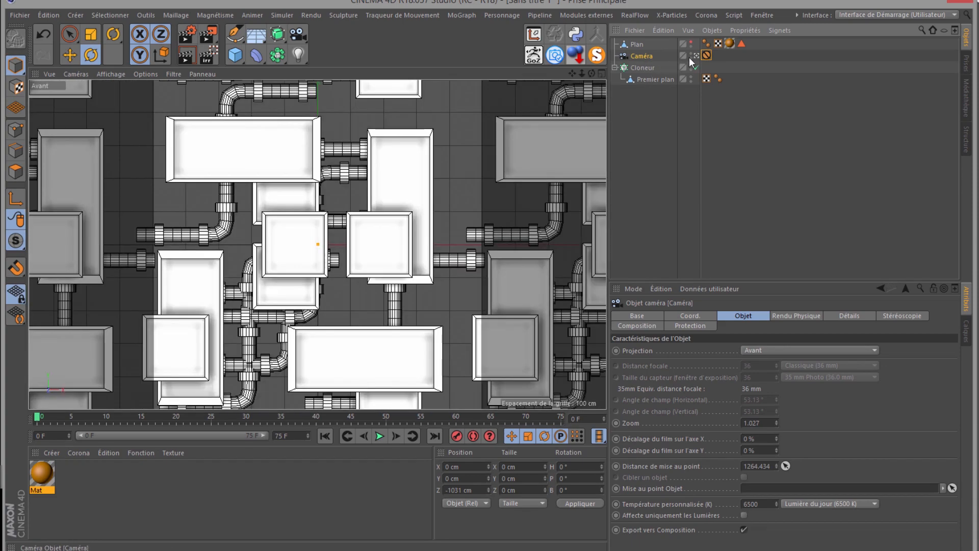
pyautogui.click(696, 54)
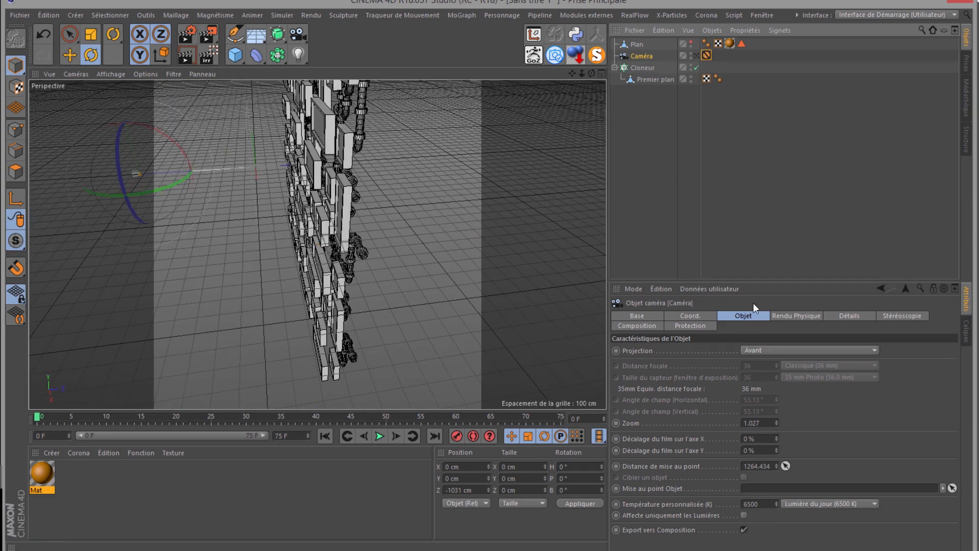
pyautogui.click(750, 350)
pyautogui.click(756, 363)
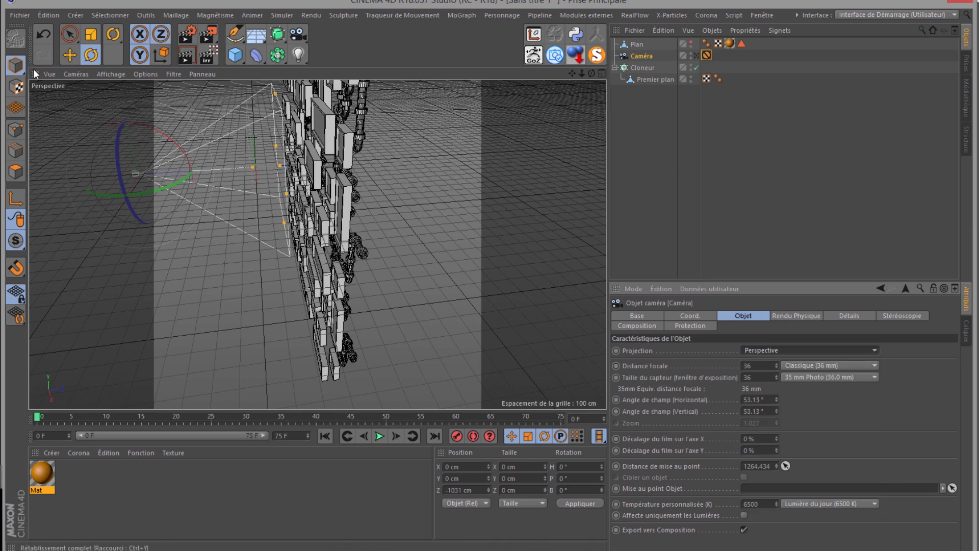
# - In the Gauche view, extend the camera's focus distance to about 1686.7 cm, just behind the rearmost pipes
pyautogui.click(76, 74)
pyautogui.click(84, 158)
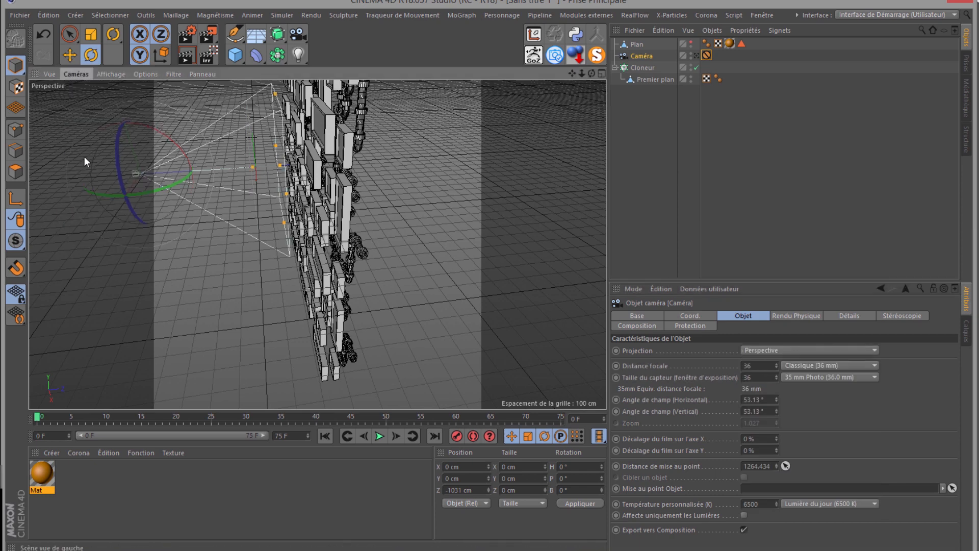
pyautogui.scroll(-3, 198, 184)
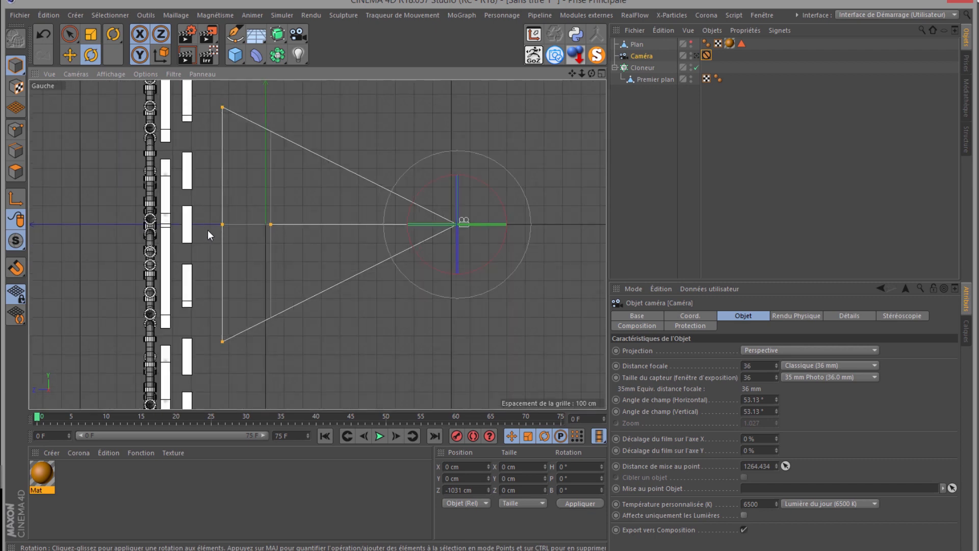
pyautogui.moveTo(223, 225); pyautogui.dragTo(145, 235)
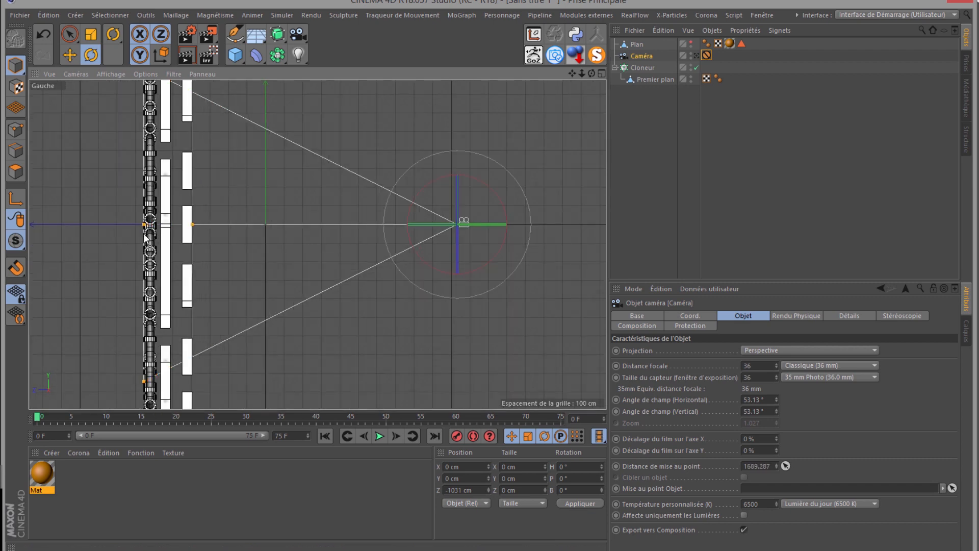
pyautogui.scroll(10, 146, 206)
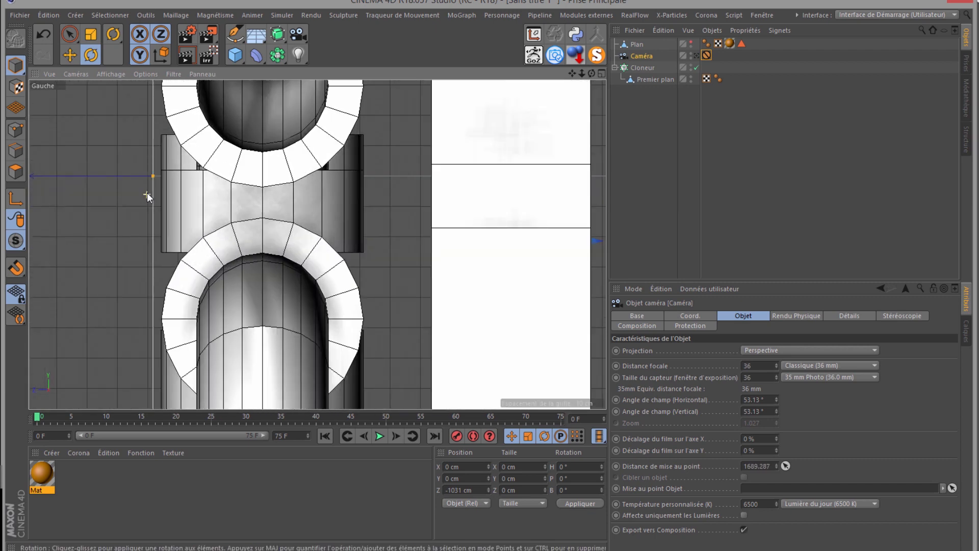
pyautogui.scroll(5, 147, 191)
pyautogui.moveTo(161, 152); pyautogui.dragTo(179, 150)
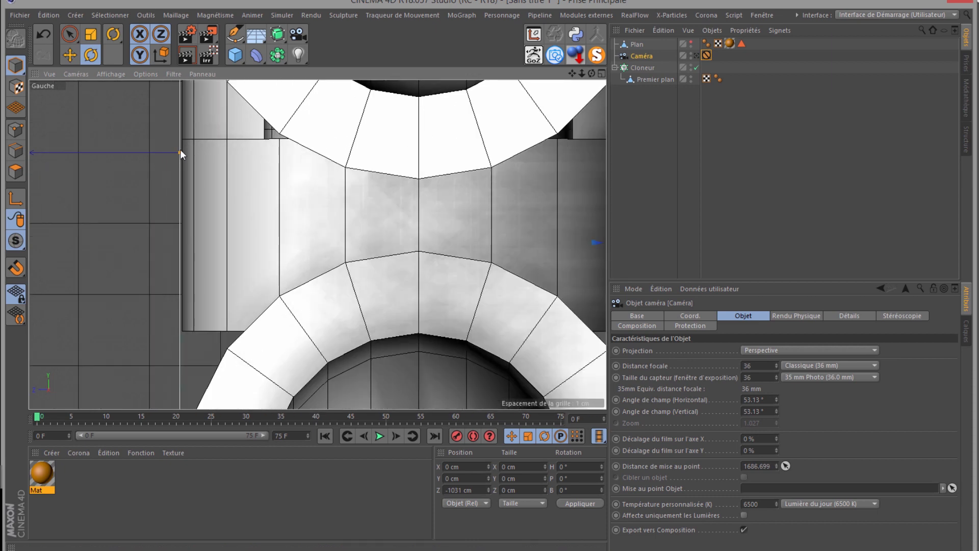
pyautogui.scroll(-8, 180, 150)
pyautogui.scroll(-10, 183, 153)
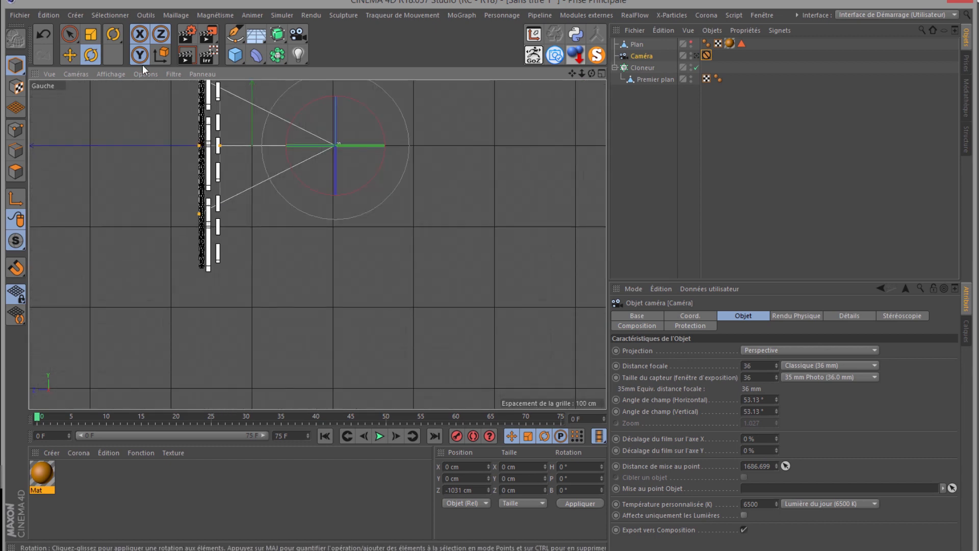
# - Look through the camera and set its projection to Avant, then briefly show the Plan object and hide it again
pyautogui.click(74, 73)
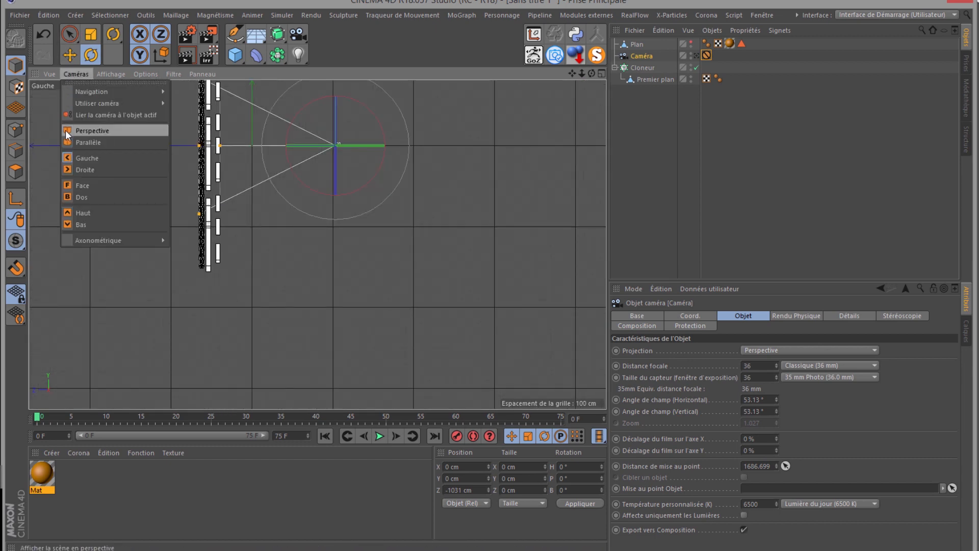
pyautogui.click(143, 170)
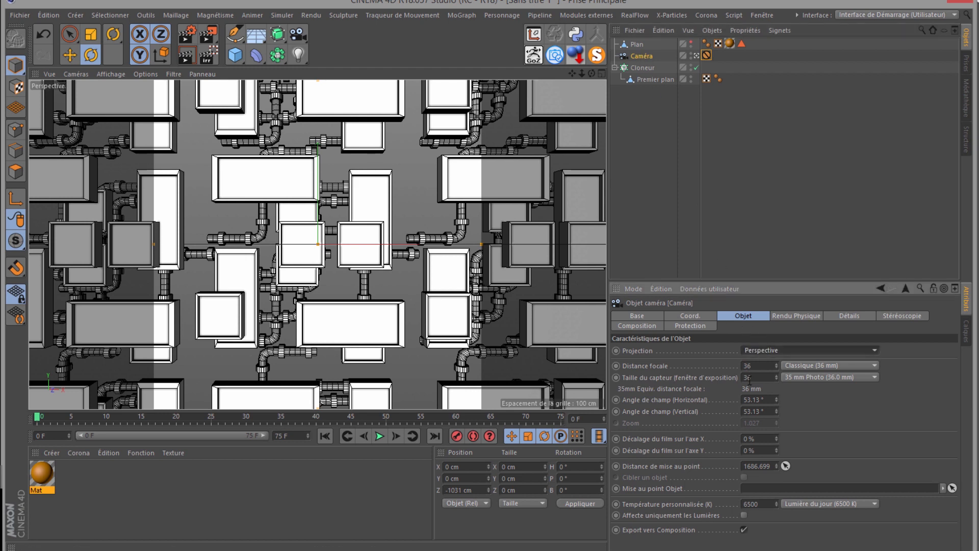
pyautogui.click(753, 351)
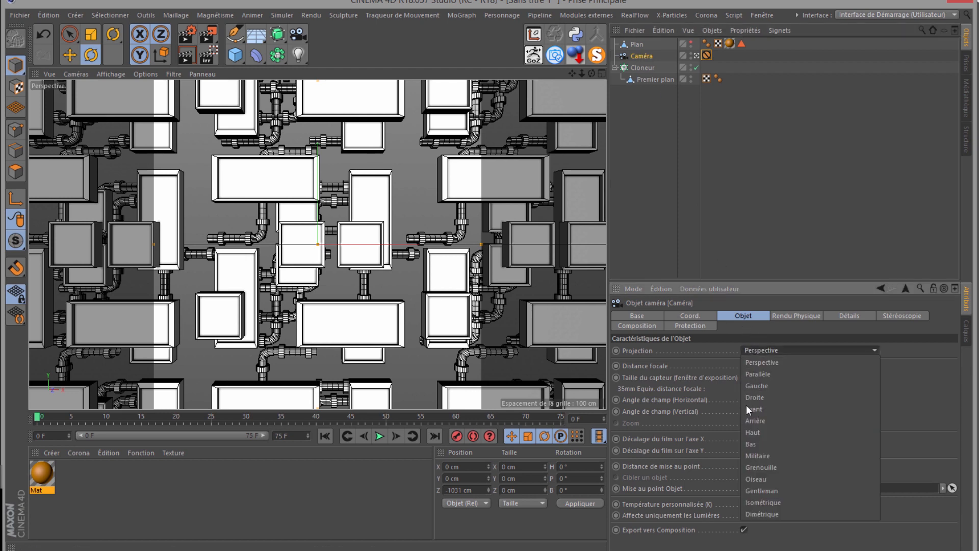
pyautogui.click(748, 406)
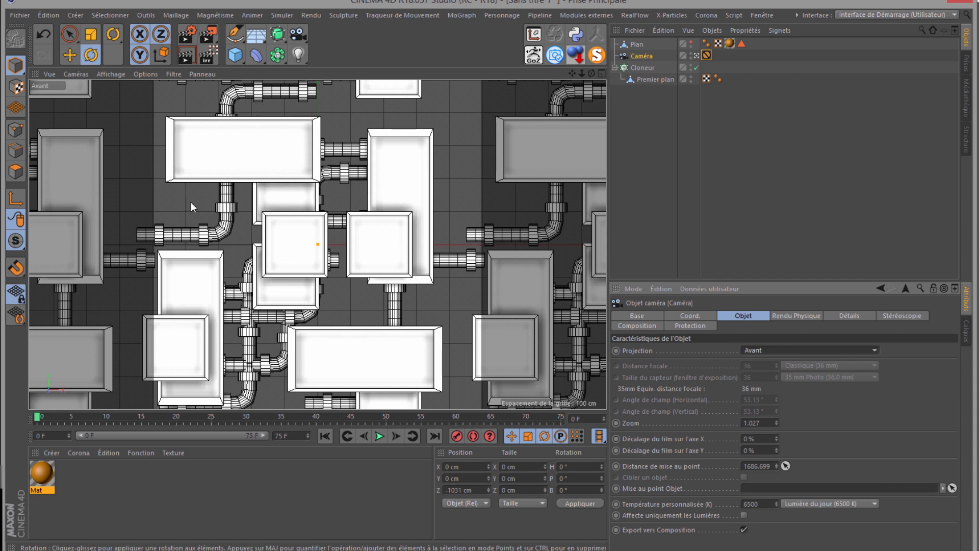
pyautogui.click(691, 43)
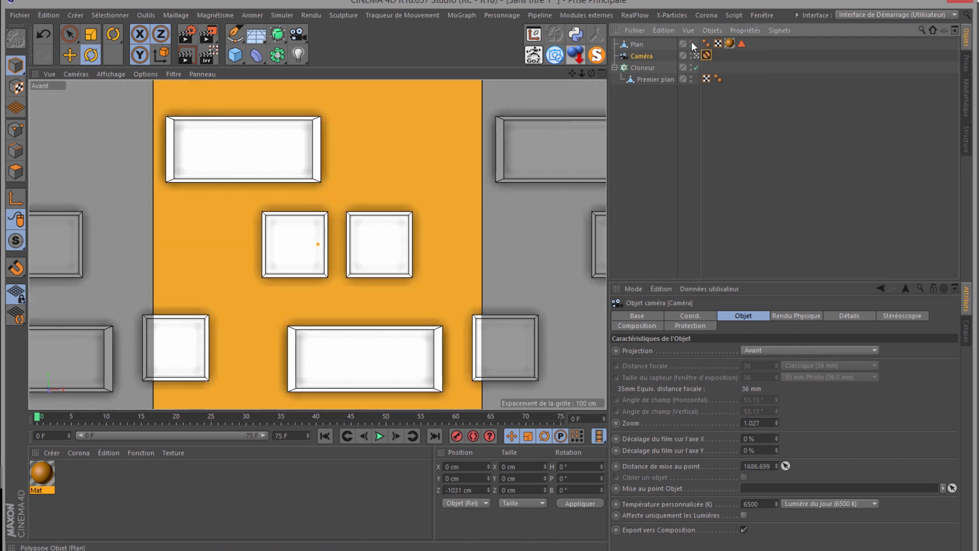
pyautogui.click(691, 41)
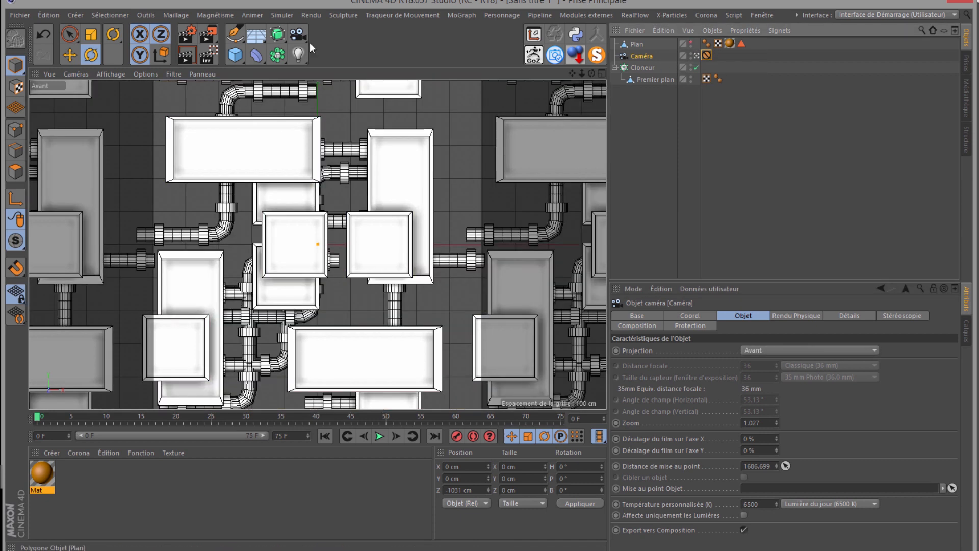
# - Render the tile again, overwriting the existing Rendu.tif, A_Rendu.tif and Multi__depth.psd files, and examine the depth image
pyautogui.click(208, 35)
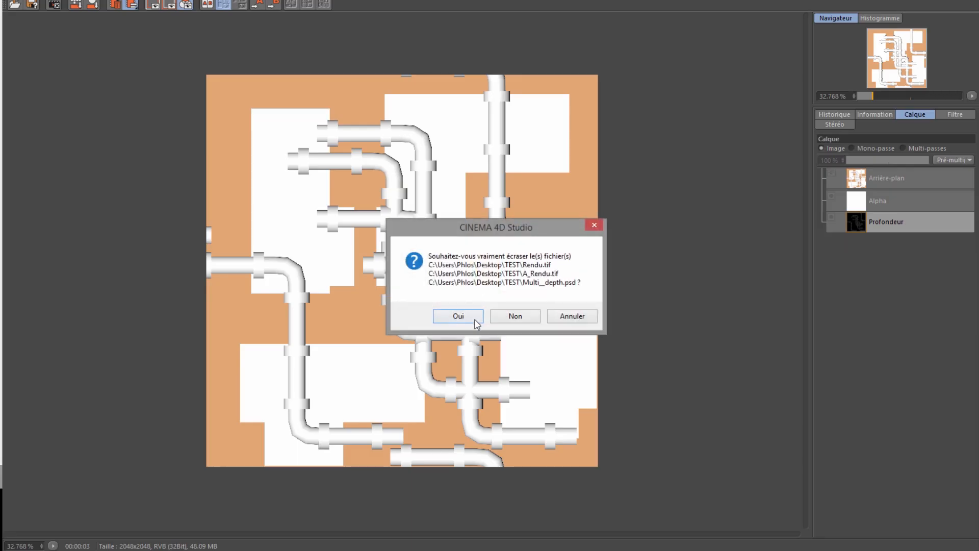
pyautogui.click(475, 320)
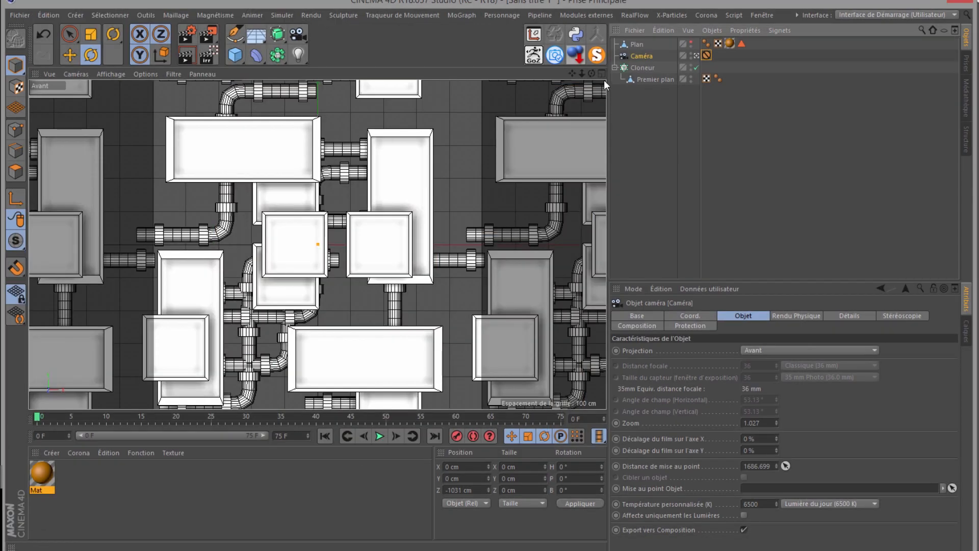
pyautogui.click(207, 34)
pyautogui.click(457, 316)
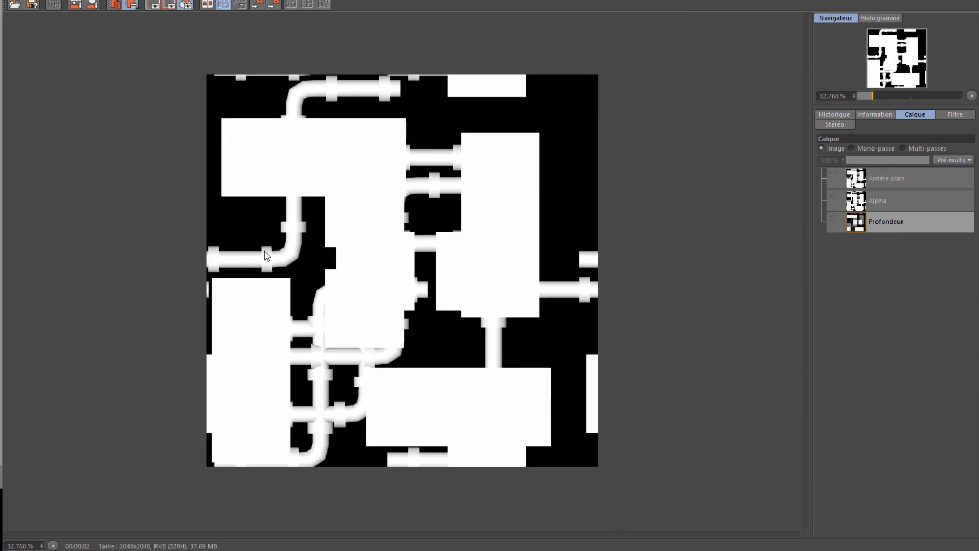
pyautogui.click(866, 149)
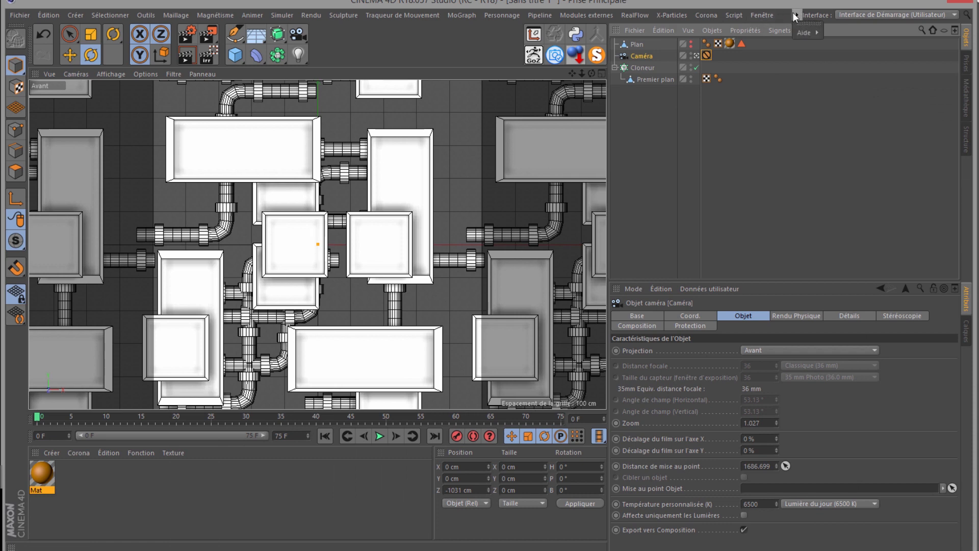
# - In the Sans titre 2 scene, load Multi__depth.psd from the desktop's TEST folder as the Déplaceur's texture without copying it to the project
pyautogui.click(763, 15)
pyautogui.click(781, 290)
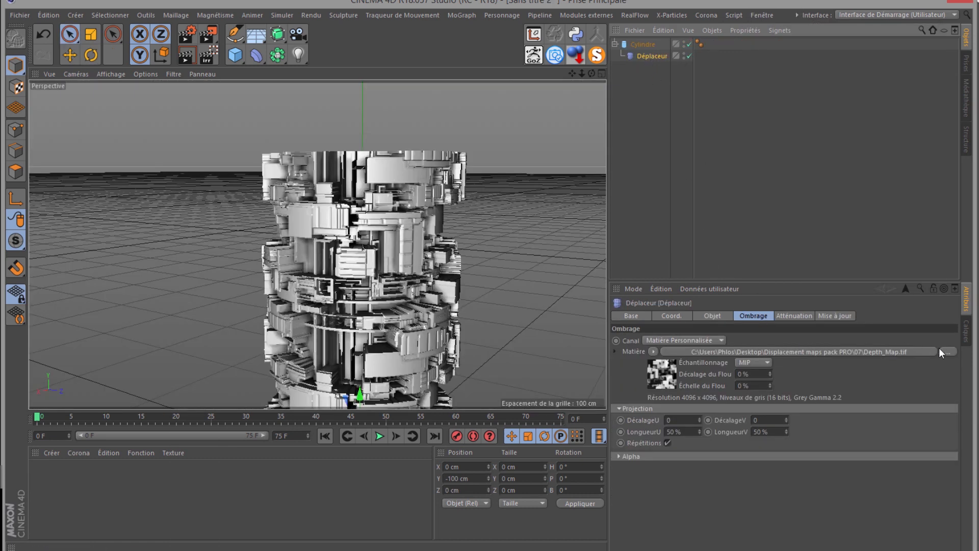
pyautogui.click(947, 352)
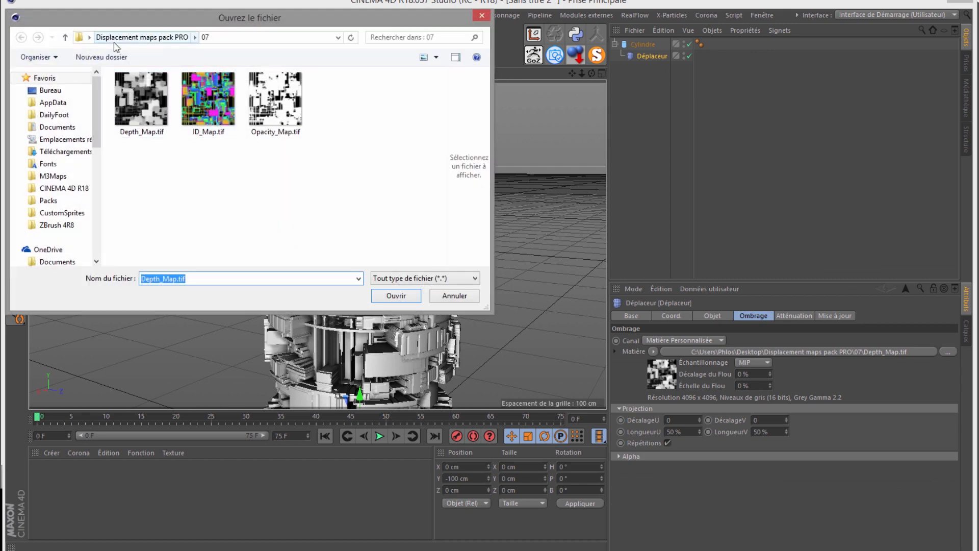
pyautogui.click(48, 91)
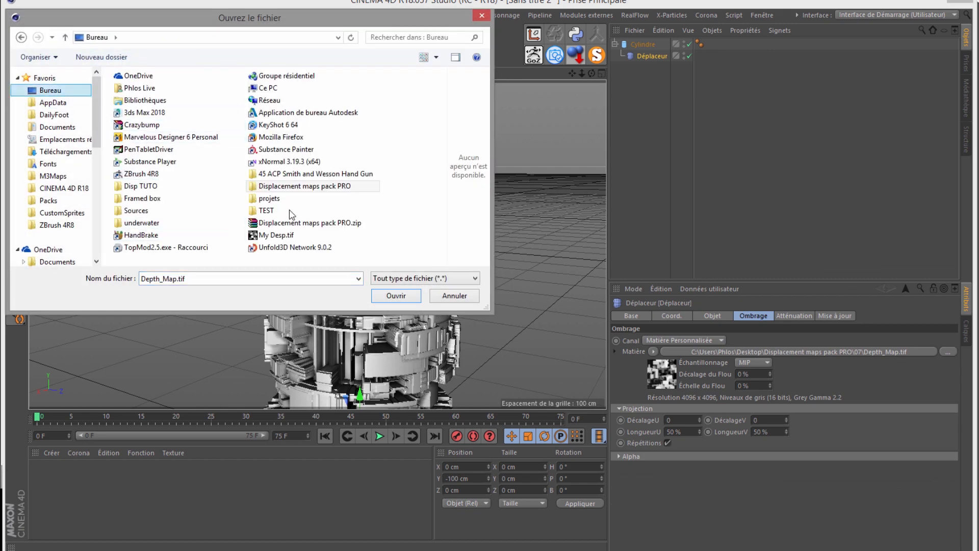
pyautogui.doubleClick(265, 210)
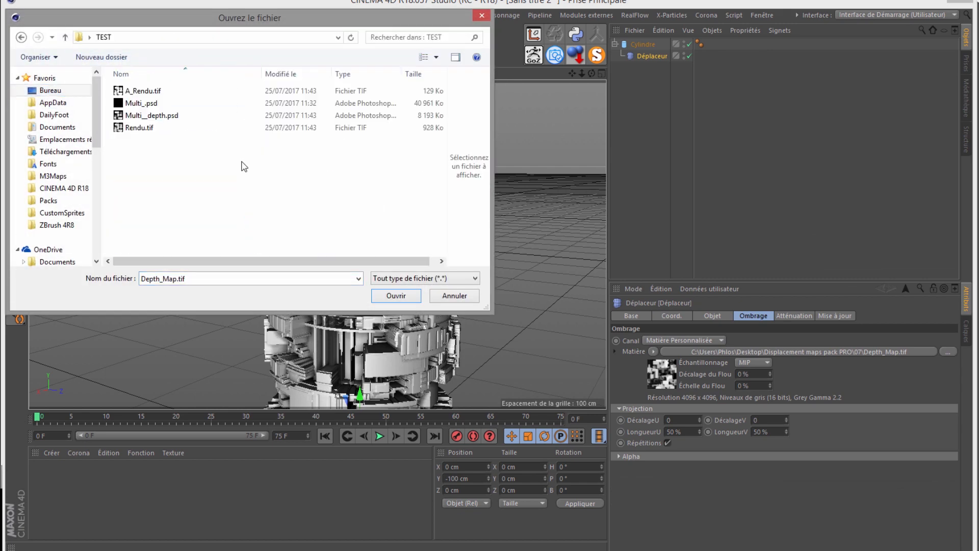
pyautogui.click(147, 116)
pyautogui.click(411, 300)
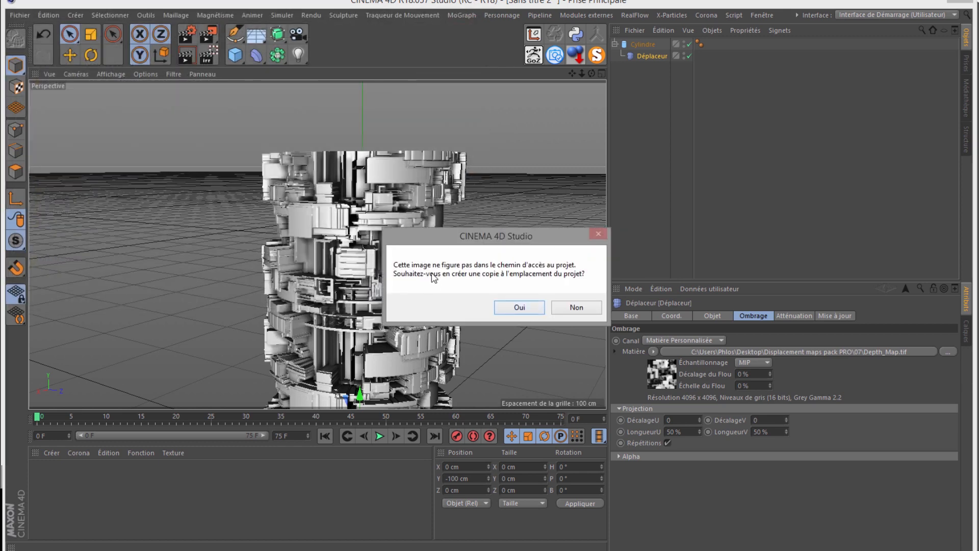
pyautogui.click(587, 310)
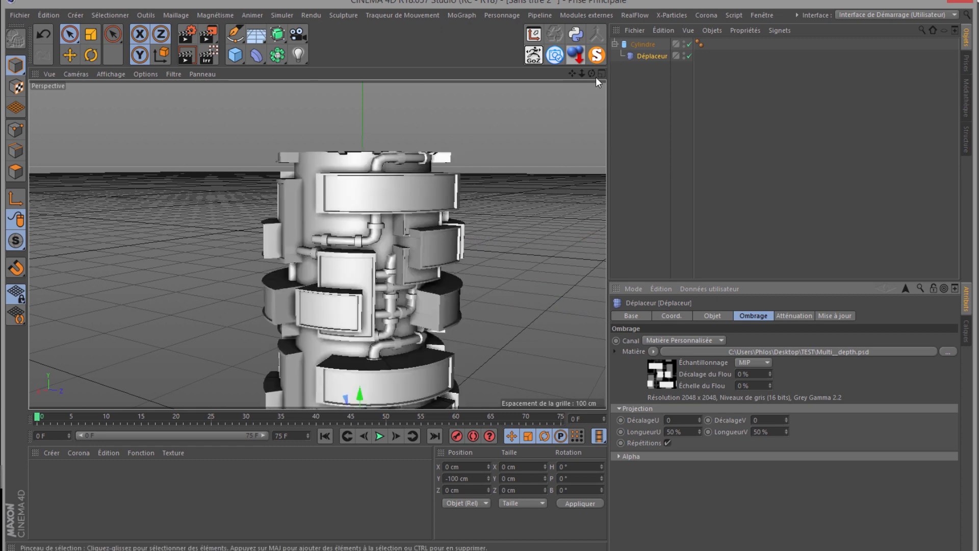
# - Examine the displaced cylinder's panels and pipes from several angles
pyautogui.keyDown('alt'); pyautogui.moveTo(492, 258); pyautogui.dragTo(436, 181); pyautogui.keyUp('alt')
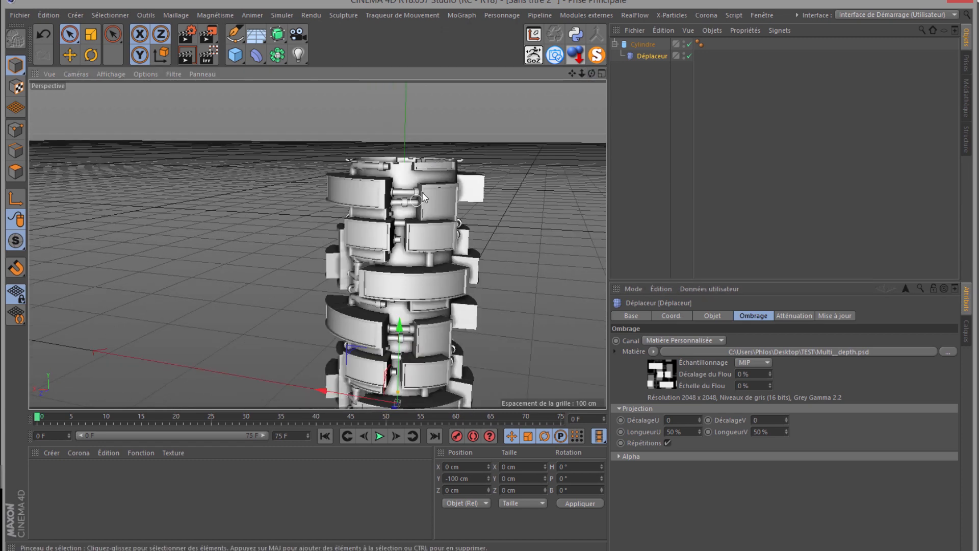
pyautogui.keyDown('alt'); pyautogui.moveTo(502, 252); pyautogui.dragTo(487, 275); pyautogui.keyUp('alt')
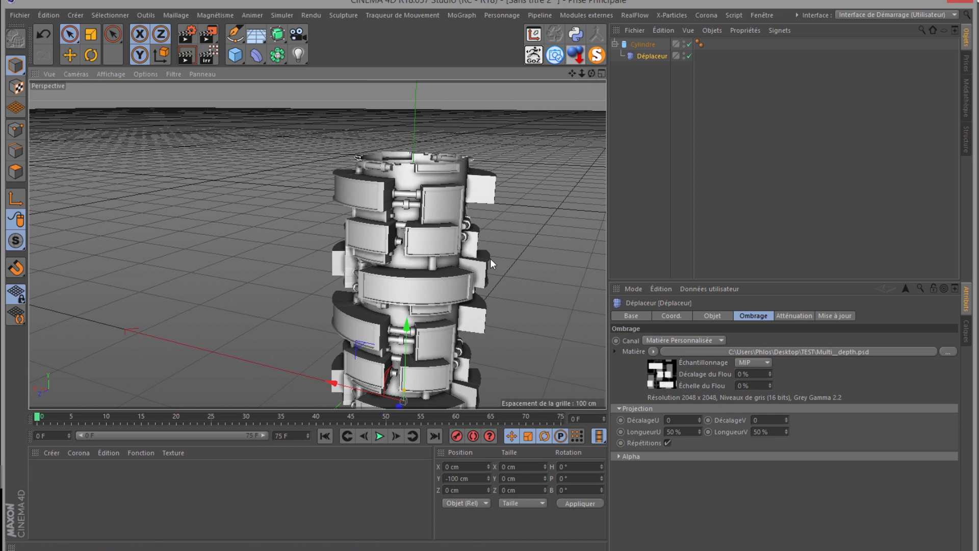
pyautogui.scroll(6, 491, 257)
pyautogui.keyDown('alt'); pyautogui.moveTo(492, 258); pyautogui.dragTo(492, 257); pyautogui.keyUp('alt')
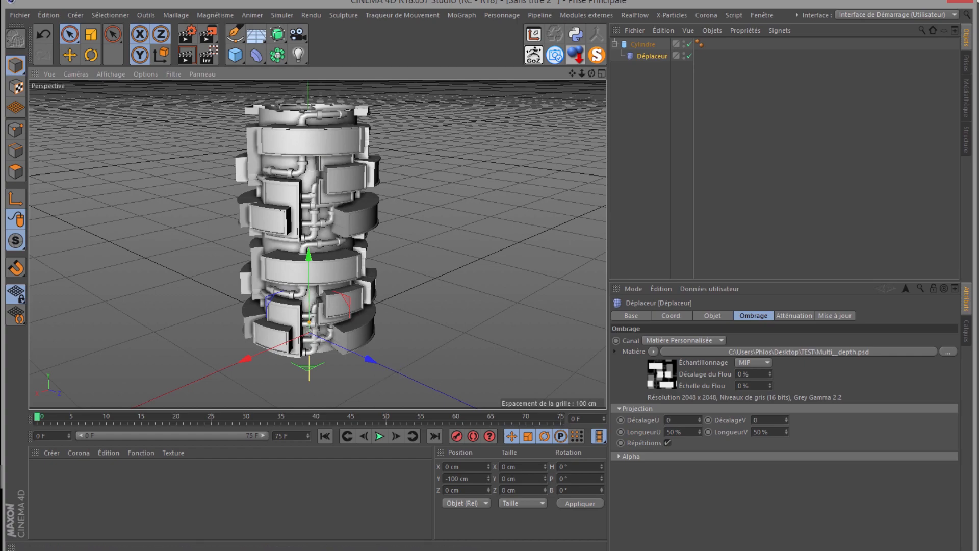
# - Switch to Photoshop to look at the My Desp.tif displacement map, and minimise the program
pyautogui.click(276, 549)
pyautogui.click(123, 49)
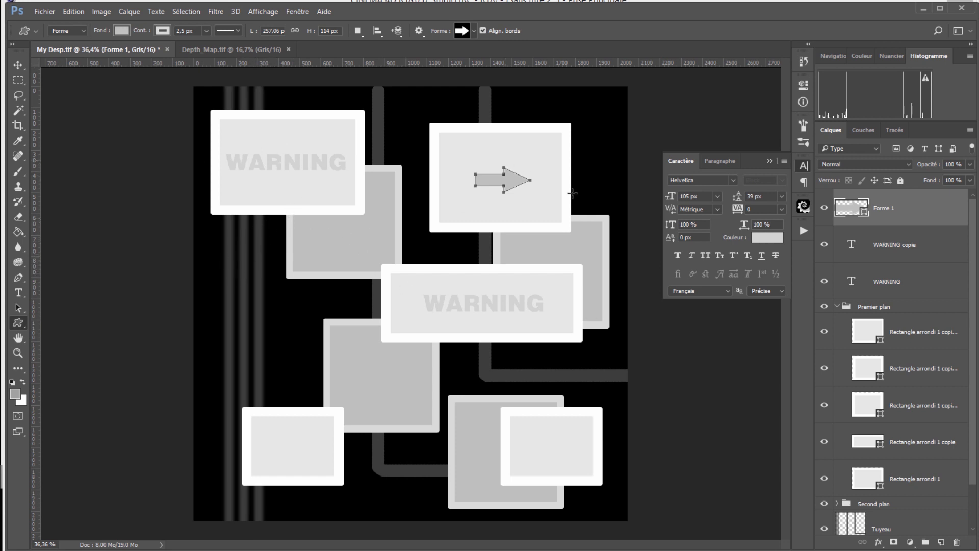
pyautogui.click(920, 4)
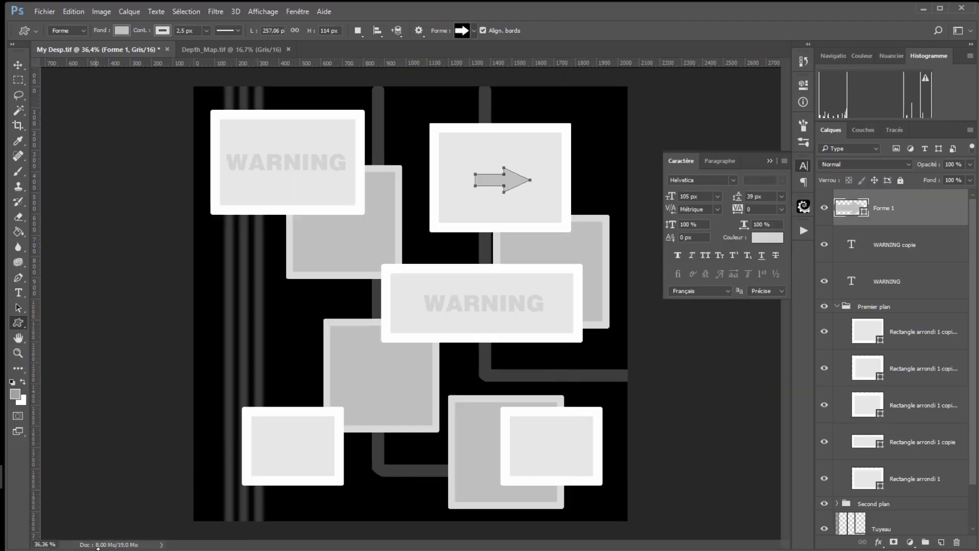
# - Switch to the file explorer and open the Exemples folder inside Disp TUTO on the desktop
pyautogui.click(98, 550)
pyautogui.click(164, 55)
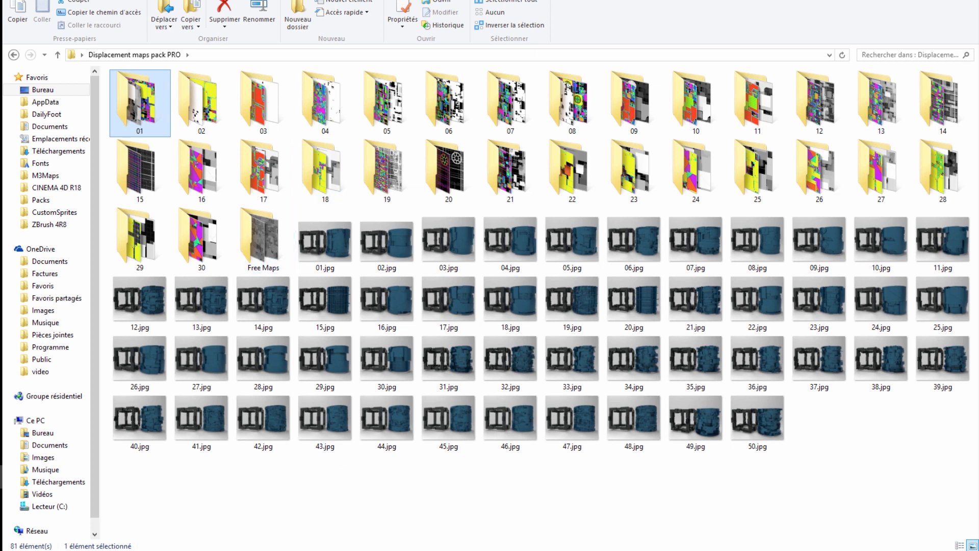
pyautogui.click(36, 92)
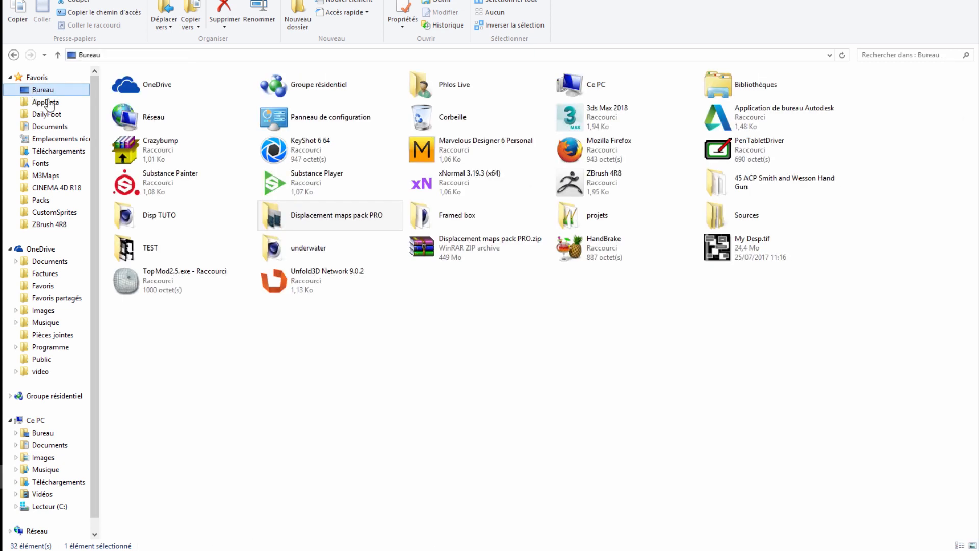
pyautogui.click(299, 227)
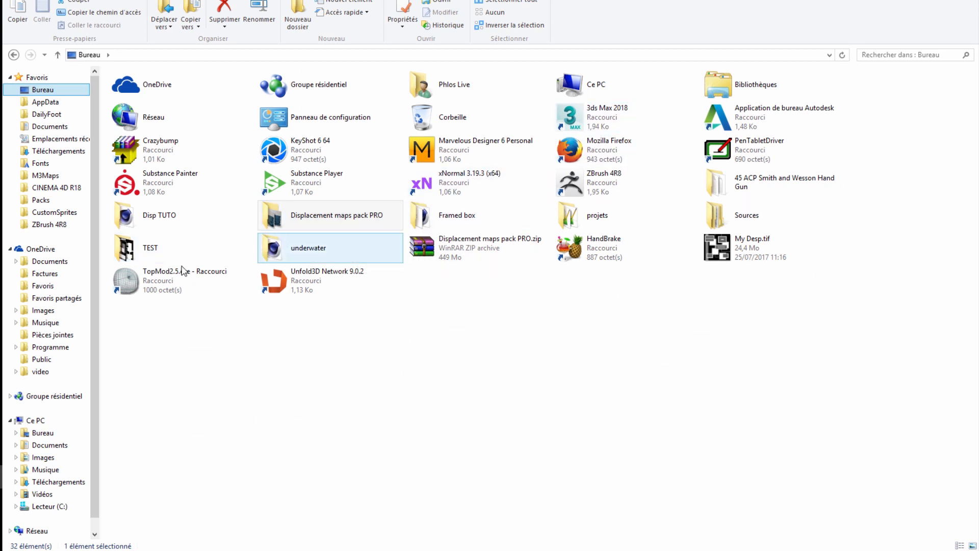
pyautogui.click(158, 222)
pyautogui.doubleClick(159, 222)
pyautogui.doubleClick(154, 88)
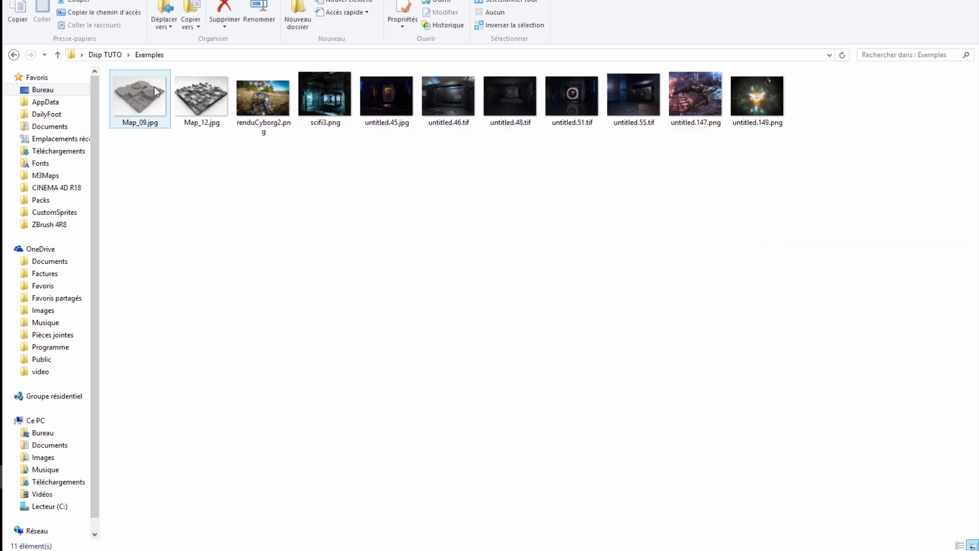
# - View the cyborg render renduCyborg2.png, and return to the Exemples folder
pyautogui.click(284, 89)
pyautogui.doubleClick(283, 89)
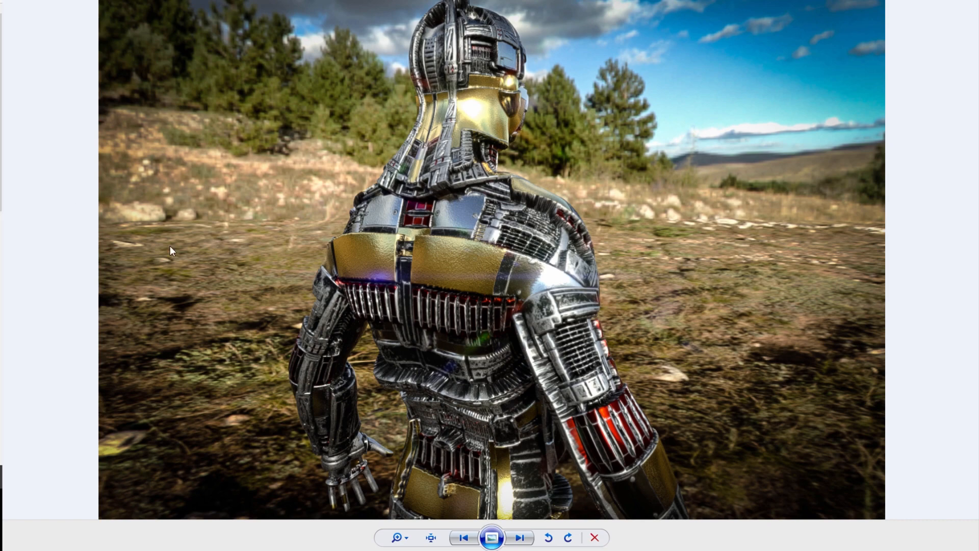
pyautogui.hotkey('alt', 'Tab')
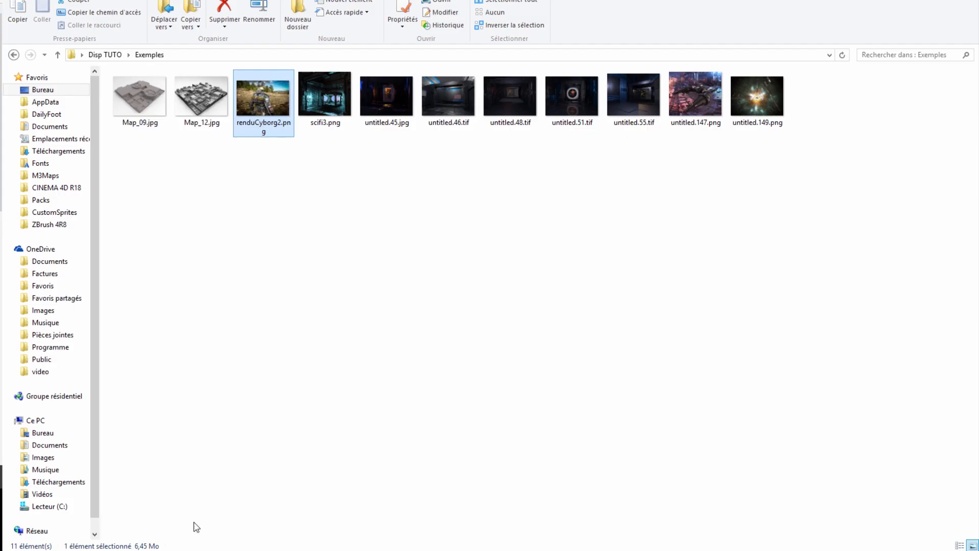
# - Open folder 16 inside the Displacement maps pack PRO folder on the desktop
pyautogui.click(43, 92)
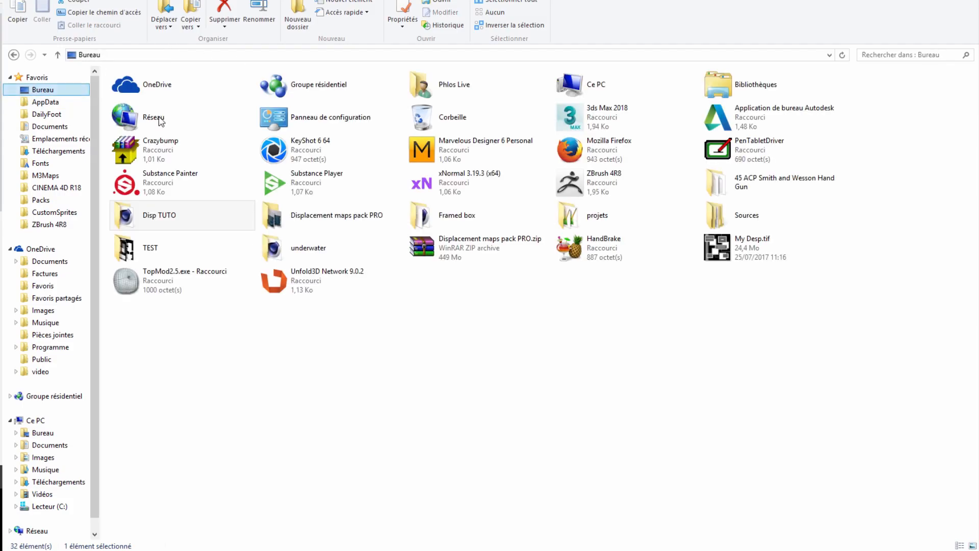
pyautogui.doubleClick(314, 219)
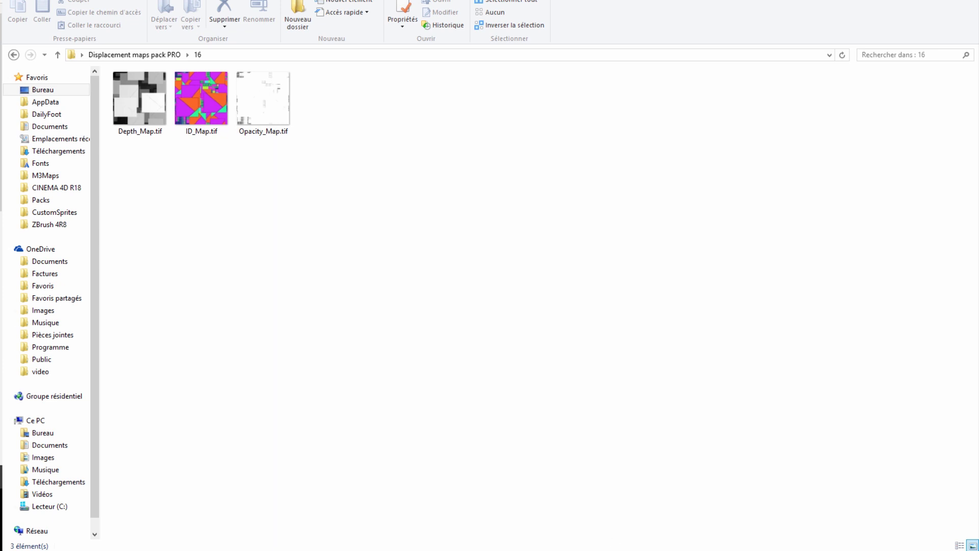
# - Switch to the browser, maximise its window, and open the spaceship modeling tutorial from the particlesINmotion channel page
pyautogui.moveTo(0, 27); pyautogui.dragTo(655, 27)
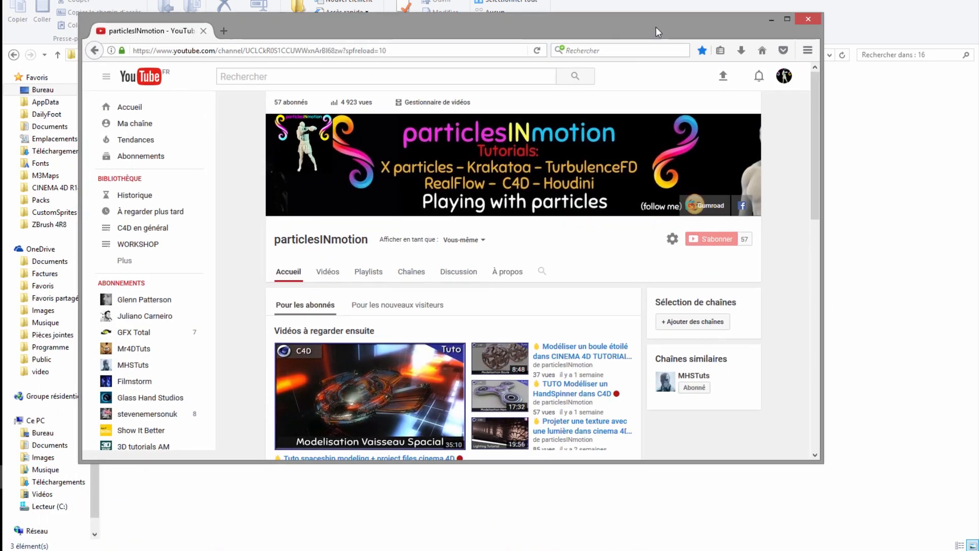
pyautogui.click(786, 18)
pyautogui.click(316, 398)
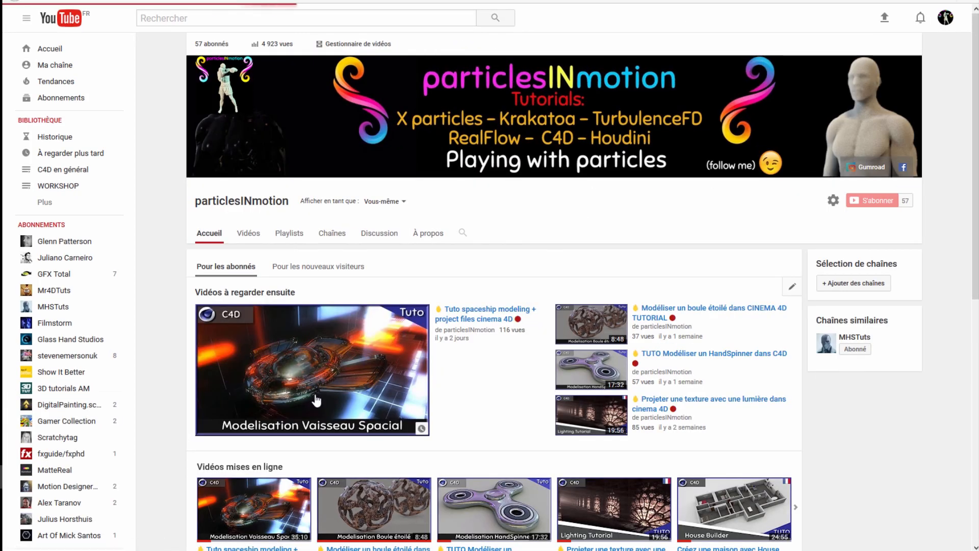
# - Expand the full description of the video "Tuto spaceship modeling + project files cinema 4D"
pyautogui.scroll(-3, 272, 389)
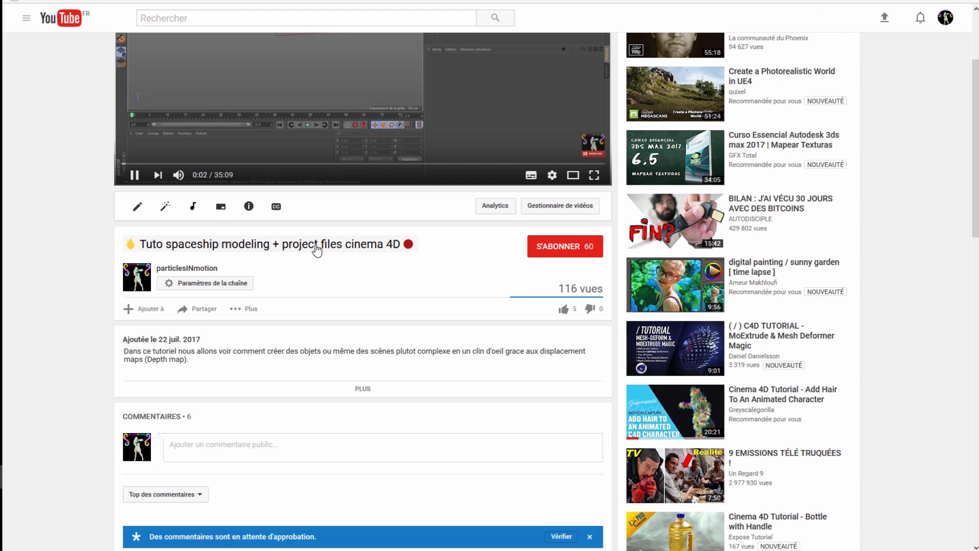
pyautogui.scroll(3, 314, 239)
pyautogui.scroll(-1, 354, 306)
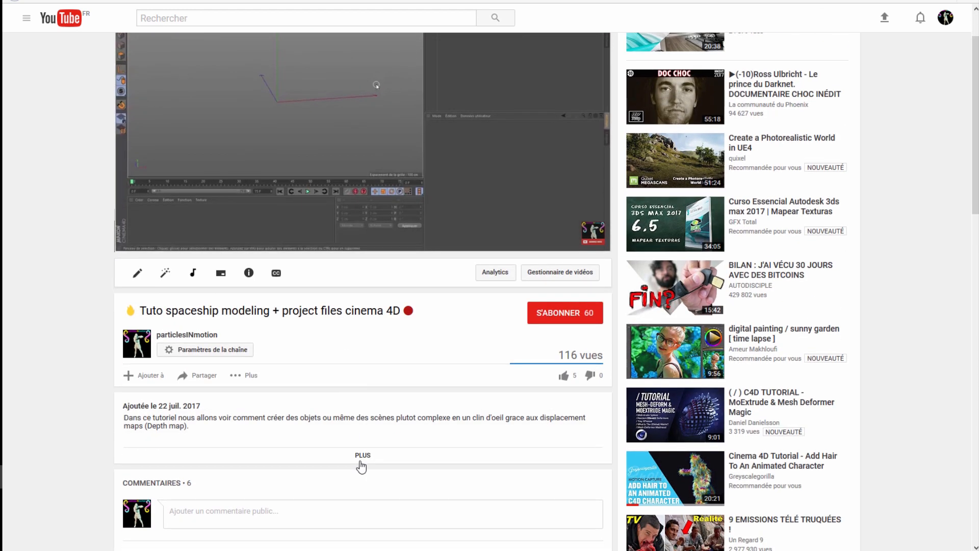
pyautogui.click(361, 455)
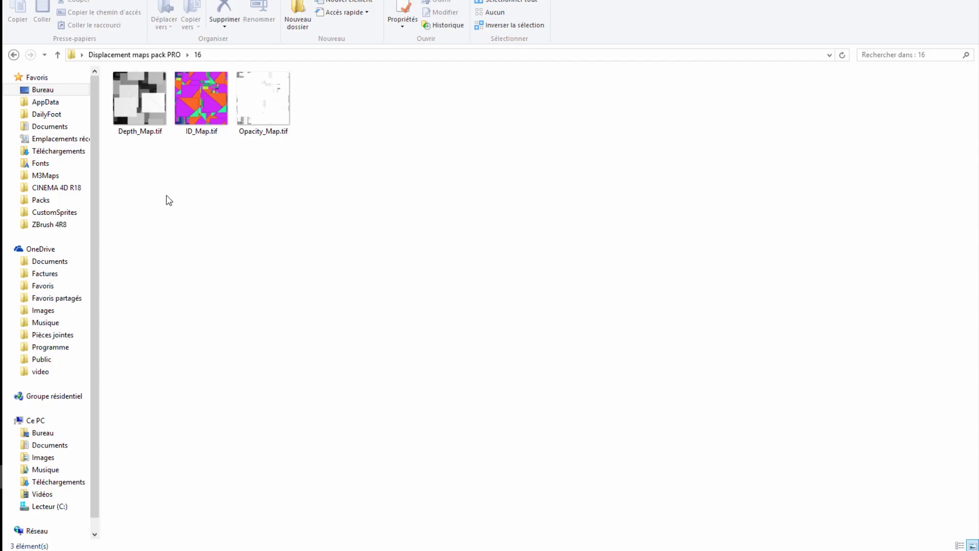
# - Switch to the file explorer and point out Opacity_Map.tif, ID_Map.tif and Depth_Map.tif in folder 16
pyautogui.click(260, 125)
pyautogui.click(192, 107)
pyautogui.click(129, 110)
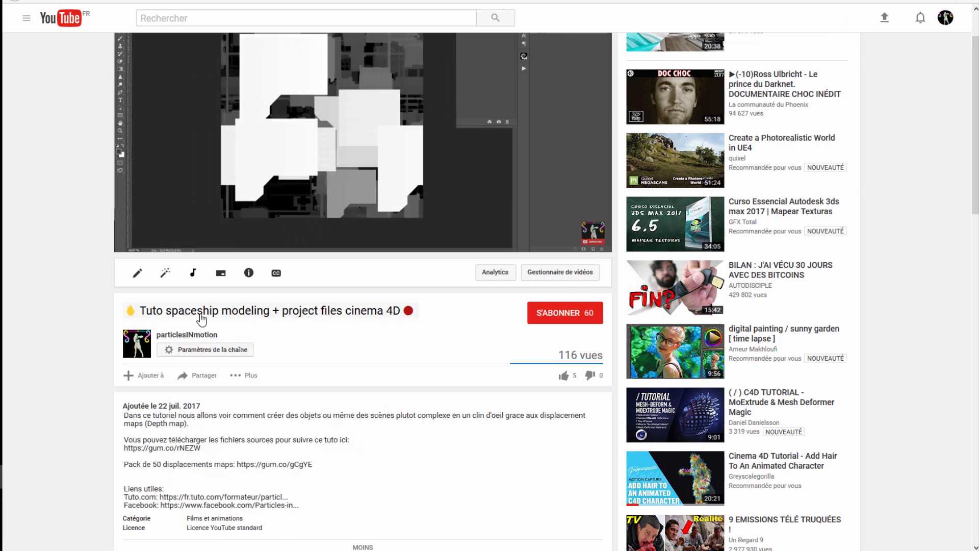
# - Switch back to the browser and look at the spaceship tutorial's video and the start of its description
pyautogui.scroll(2, 199, 313)
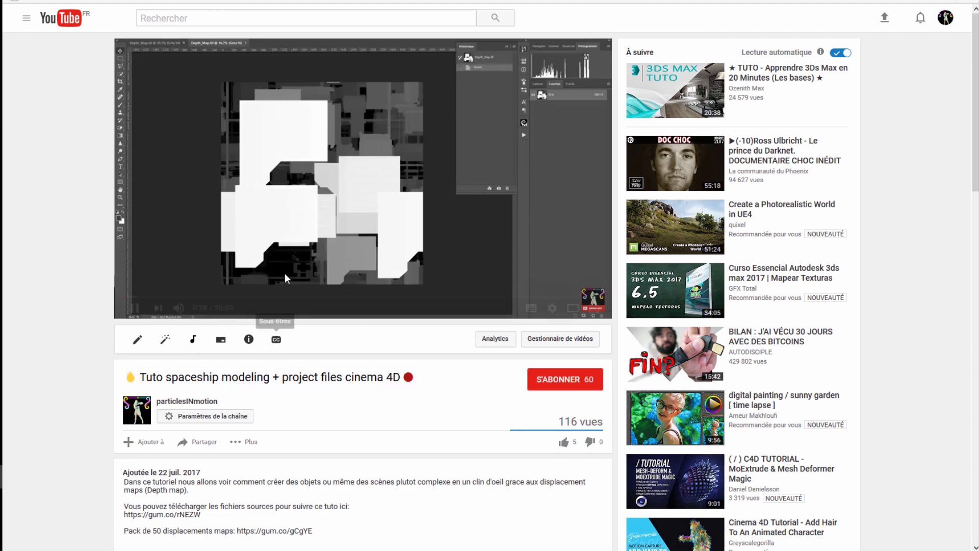
pyautogui.moveTo(274, 287)
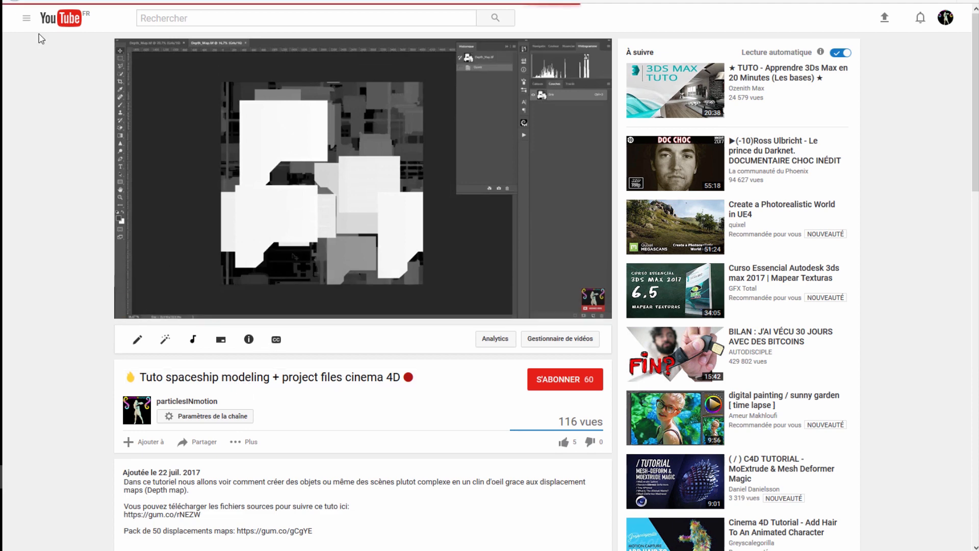